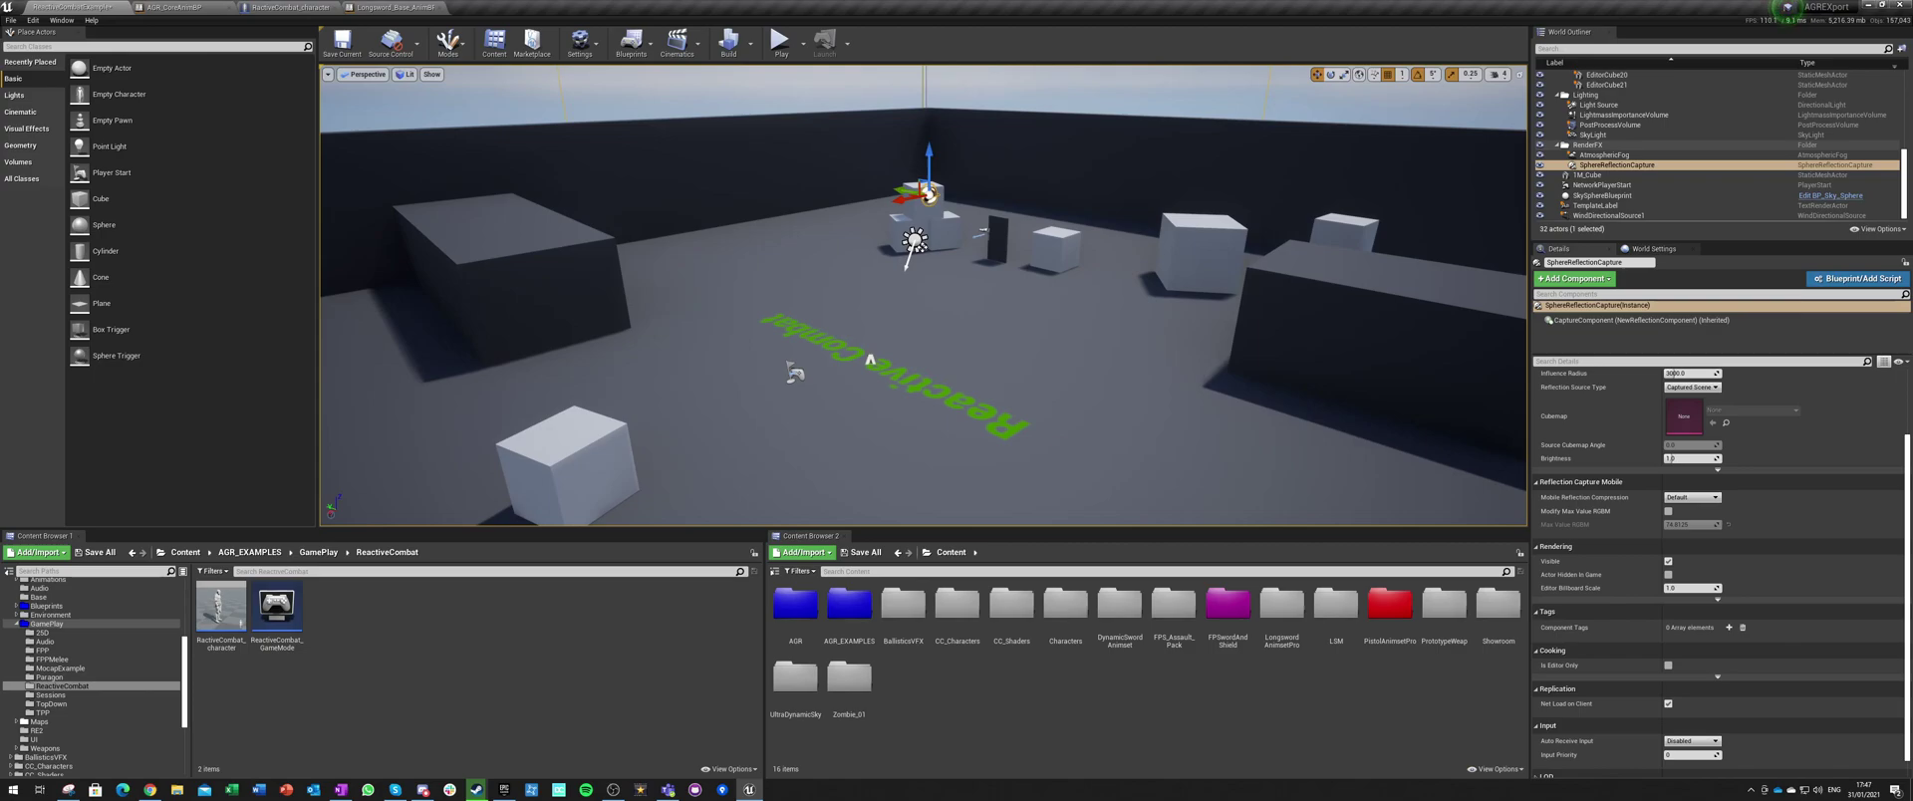
Step: Play-test the Reactive Combat level in the viewport, and stop the session
right_drag(922, 296, 866, 378)
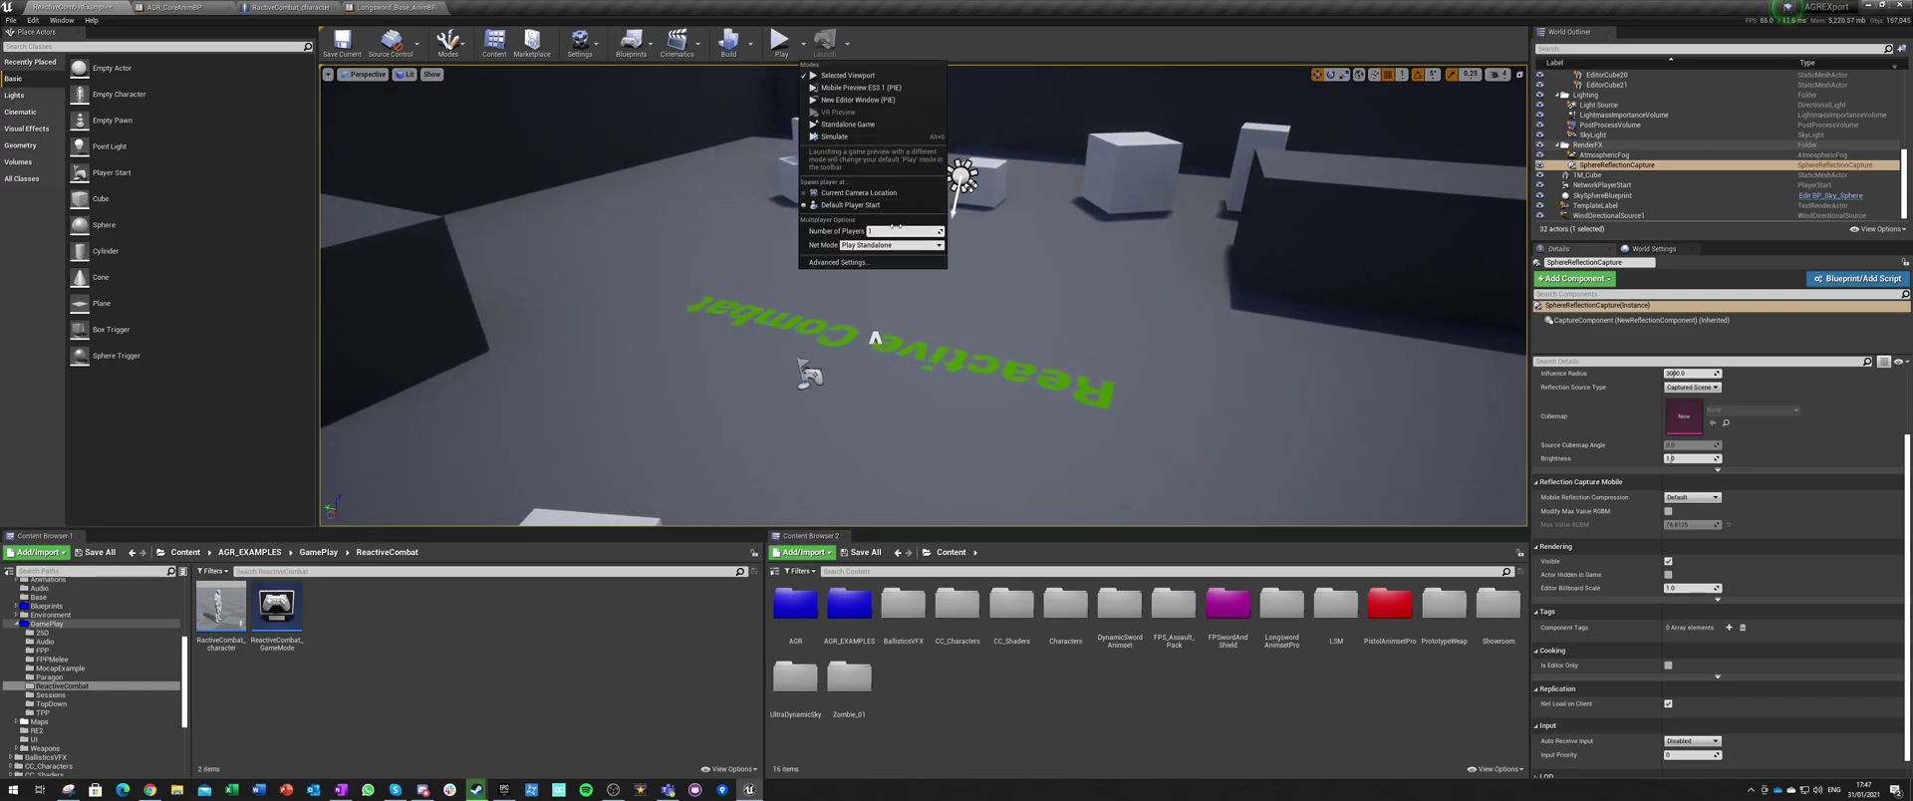
click(786, 53)
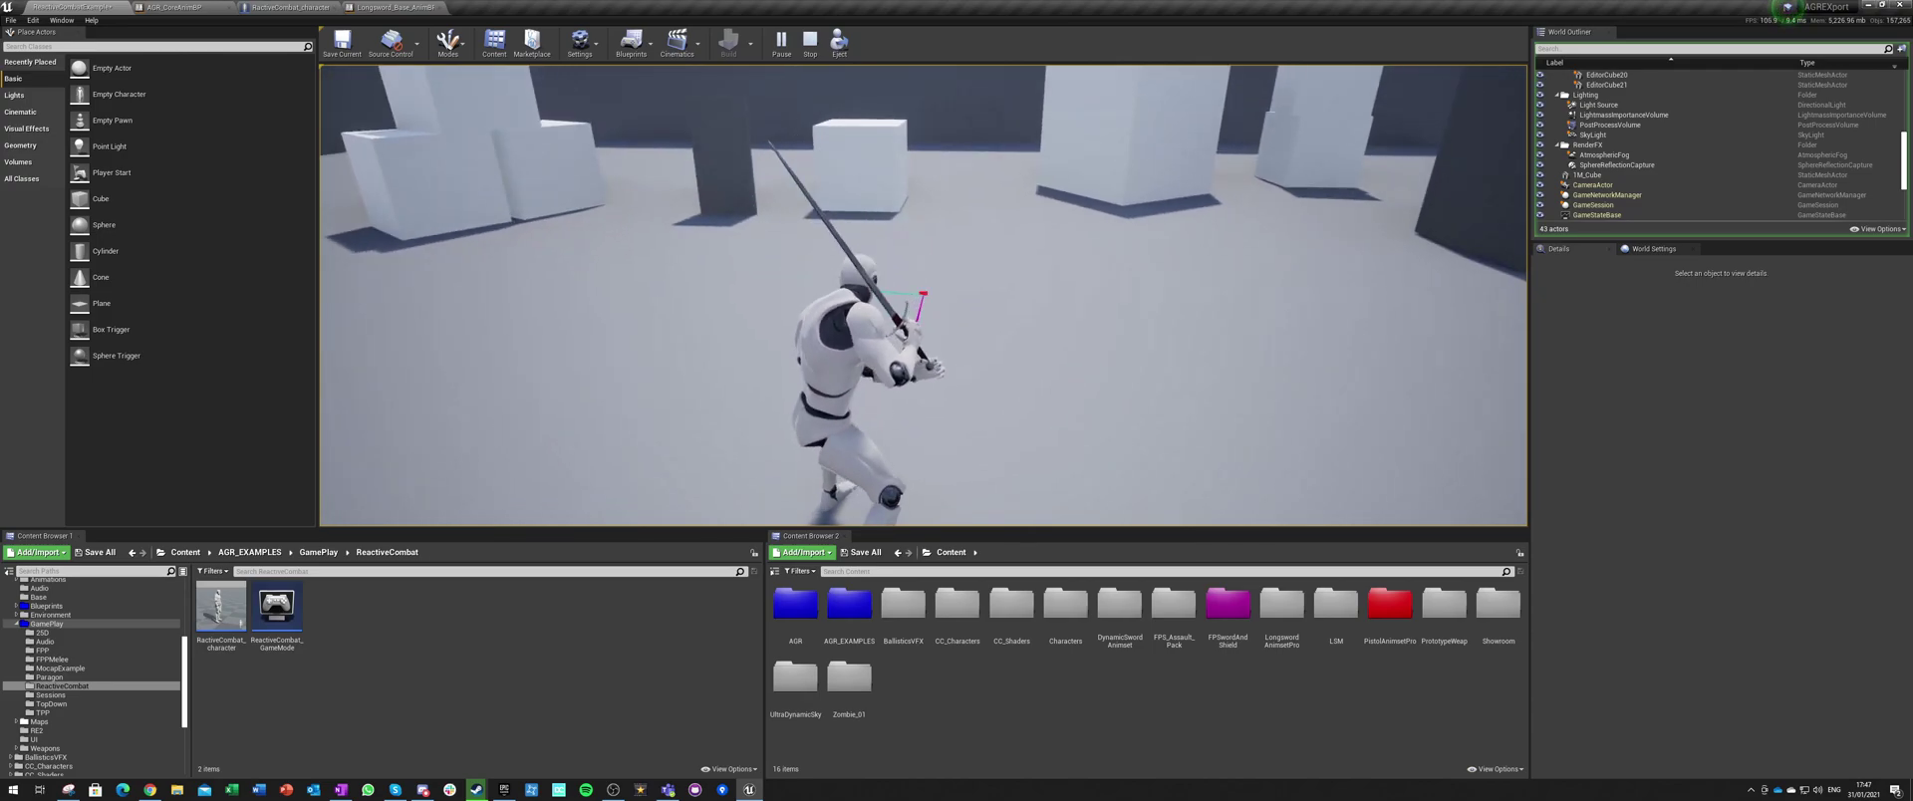
key(Escape)
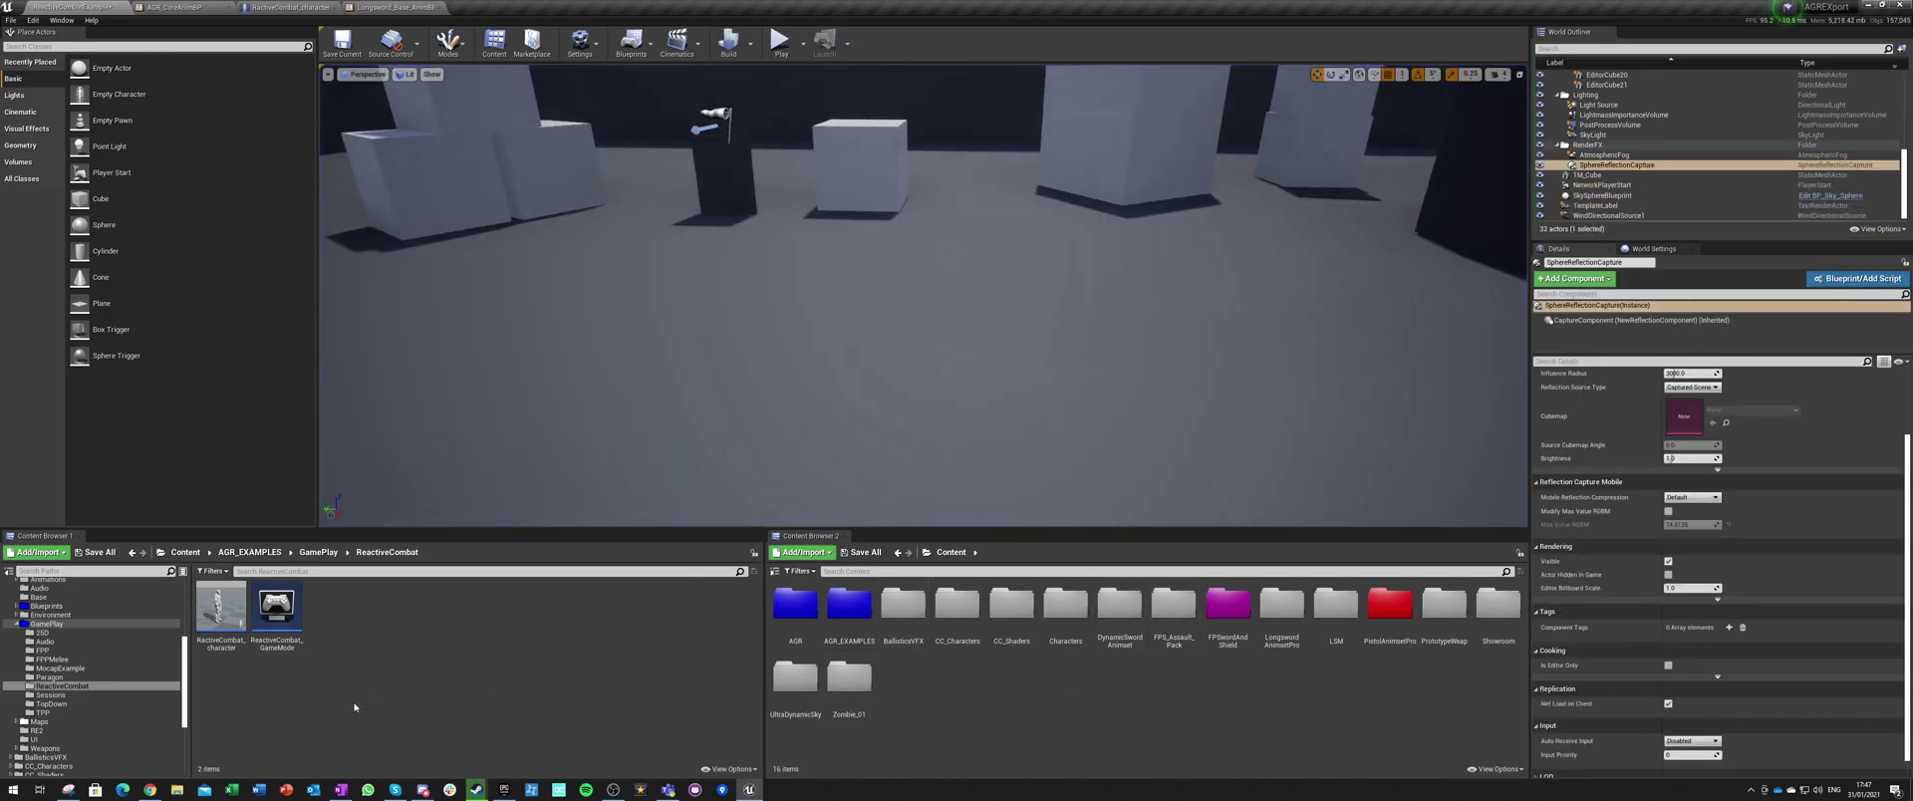
Step: Locate the level's GameMode Override asset from the World Settings, and return the second content browser to the AGR_EXAMPLES folder
click(1654, 248)
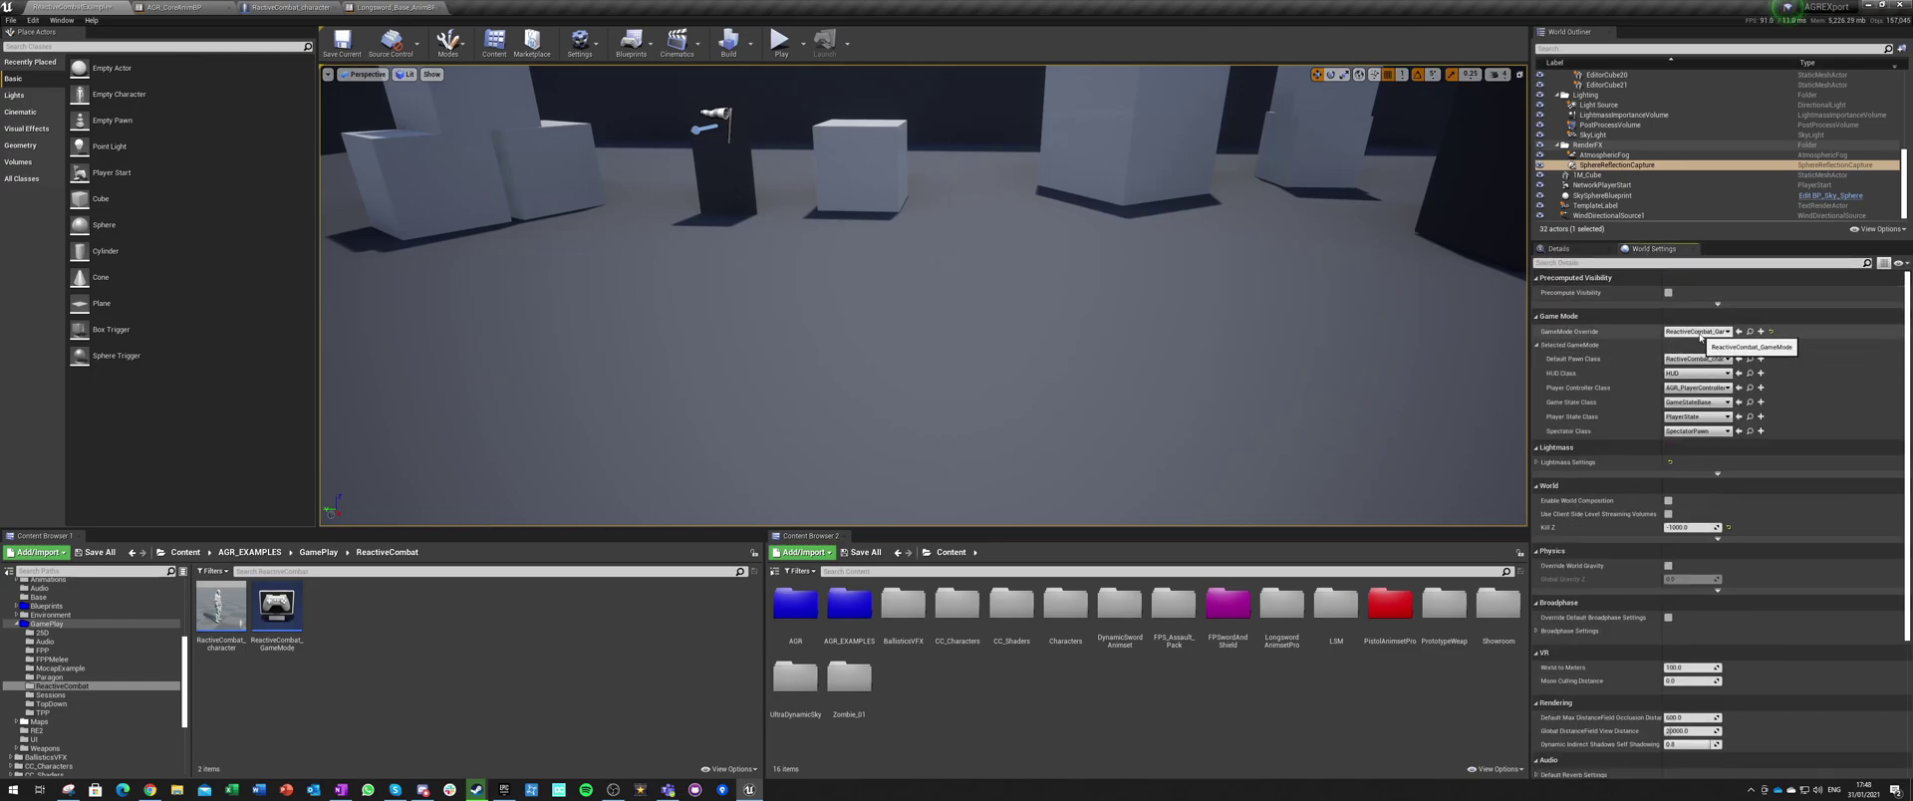
click(1749, 332)
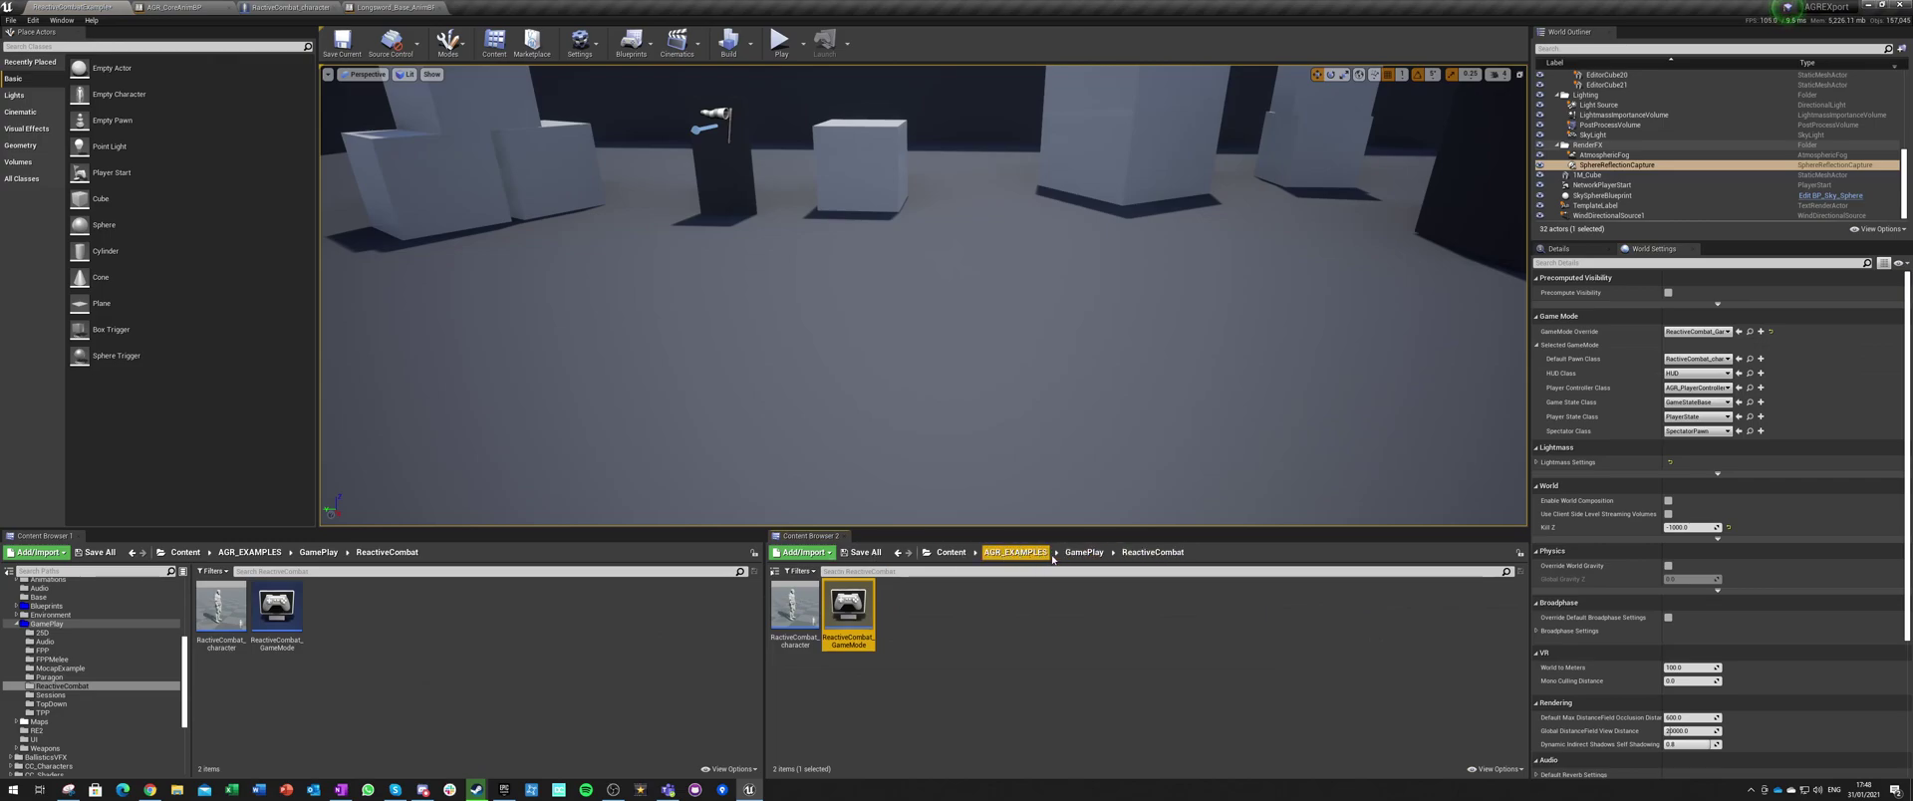
click(796, 608)
click(1012, 553)
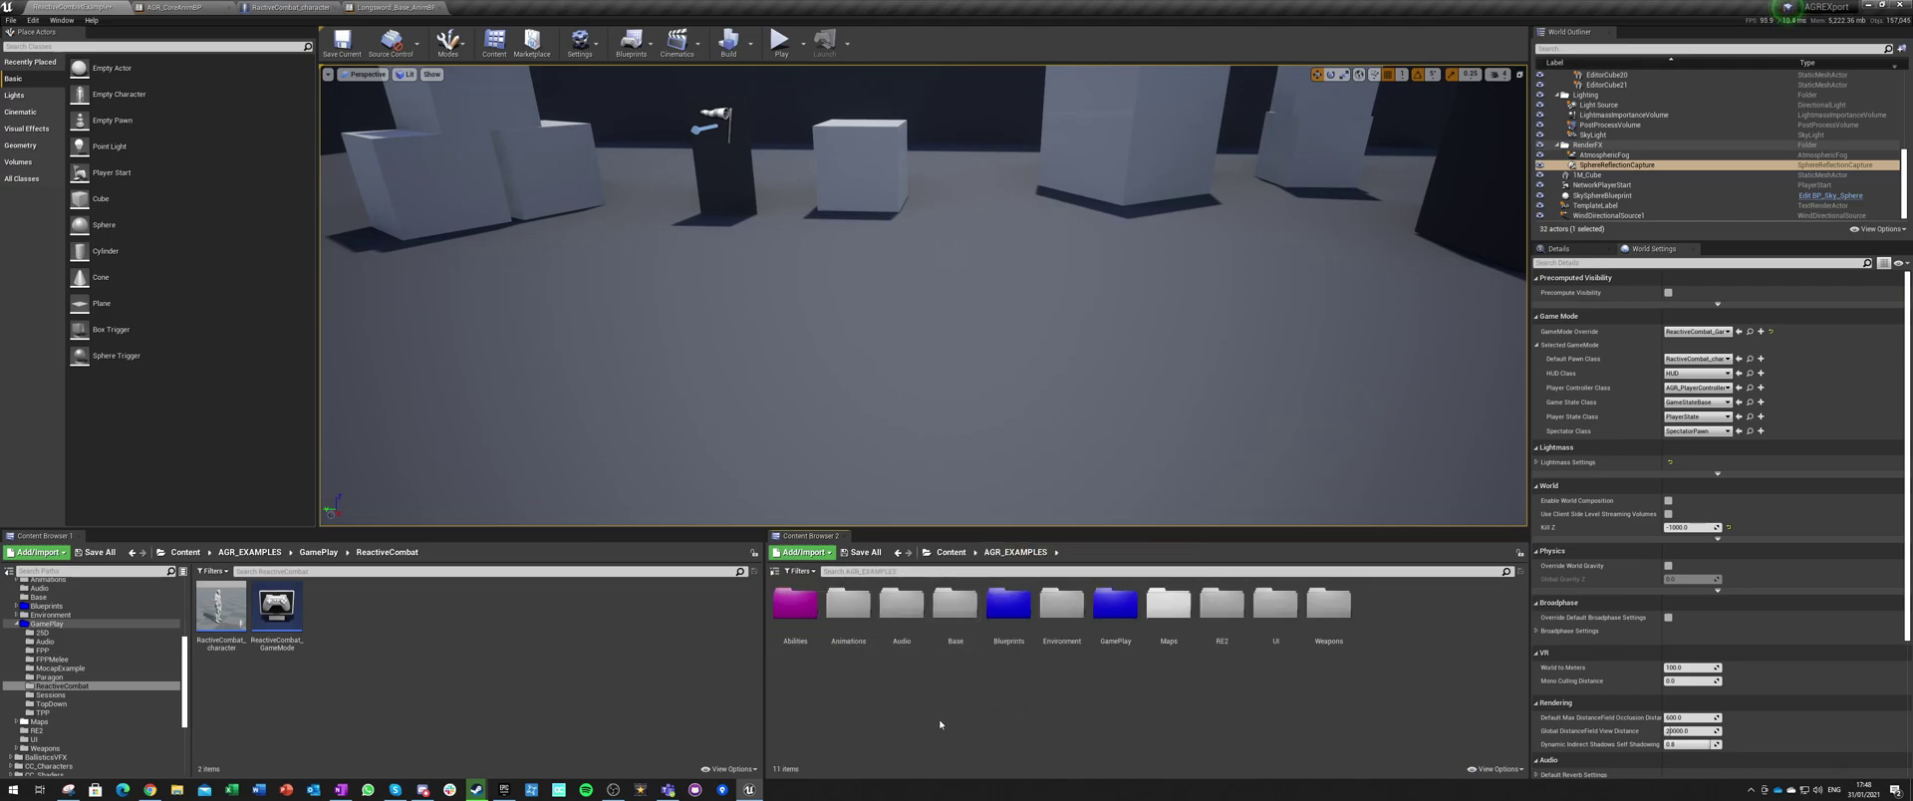
Step: Open the RactiveCombat_character blueprint and inspect its mesh, spring arm, camera and Longsword components in the preview
double_click(221, 610)
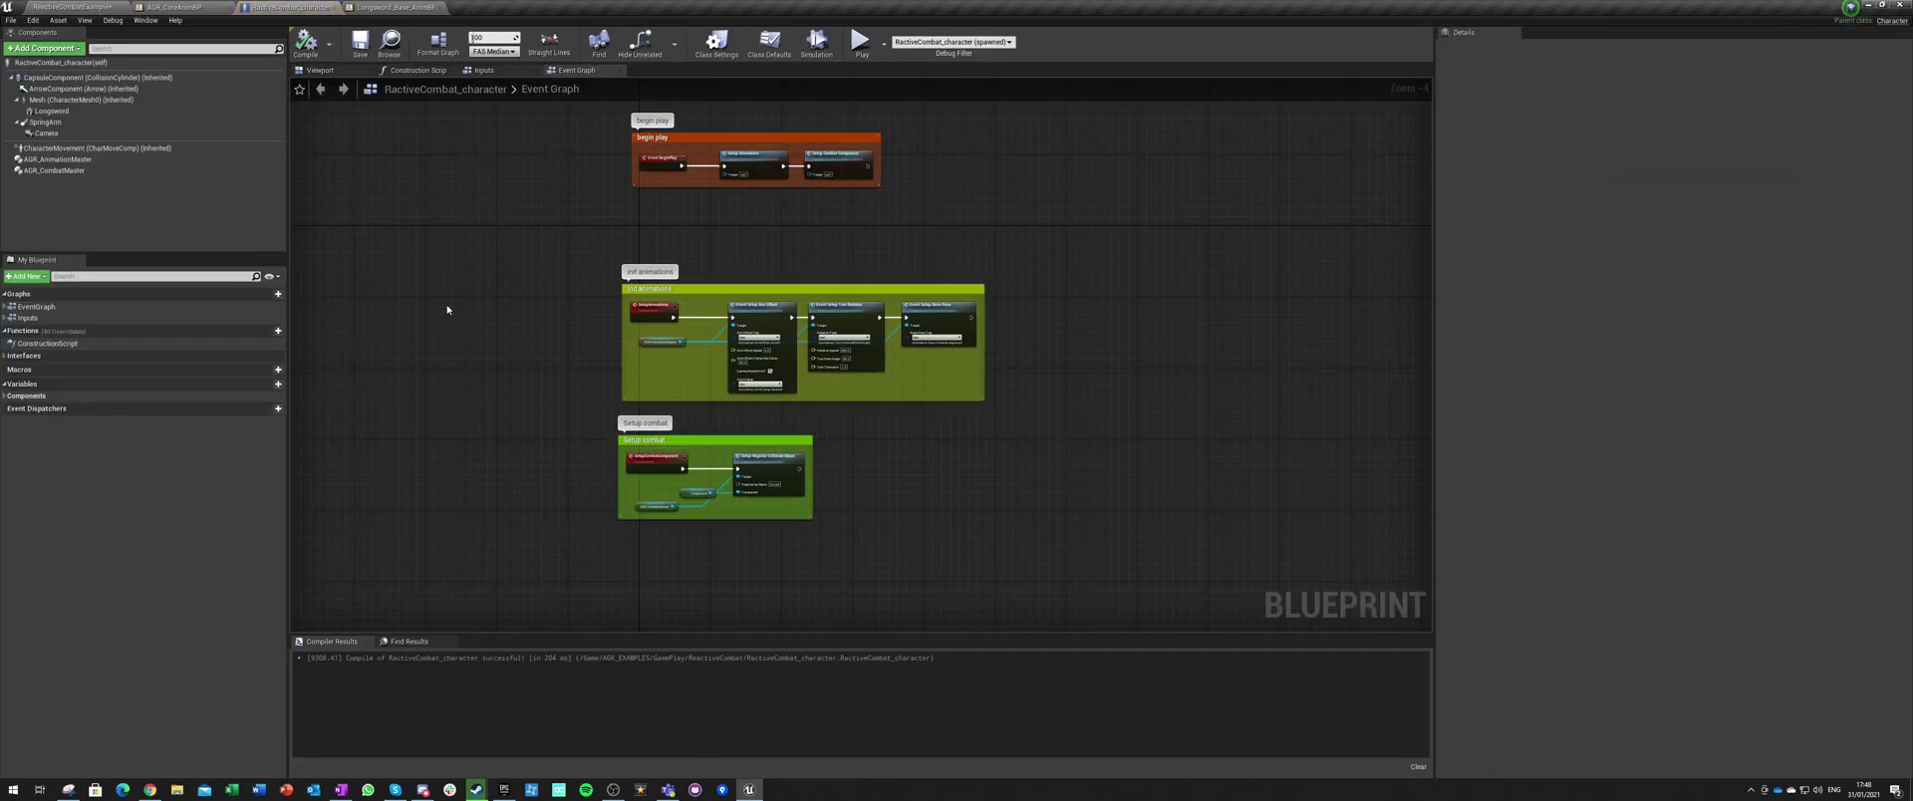
click(319, 70)
click(60, 101)
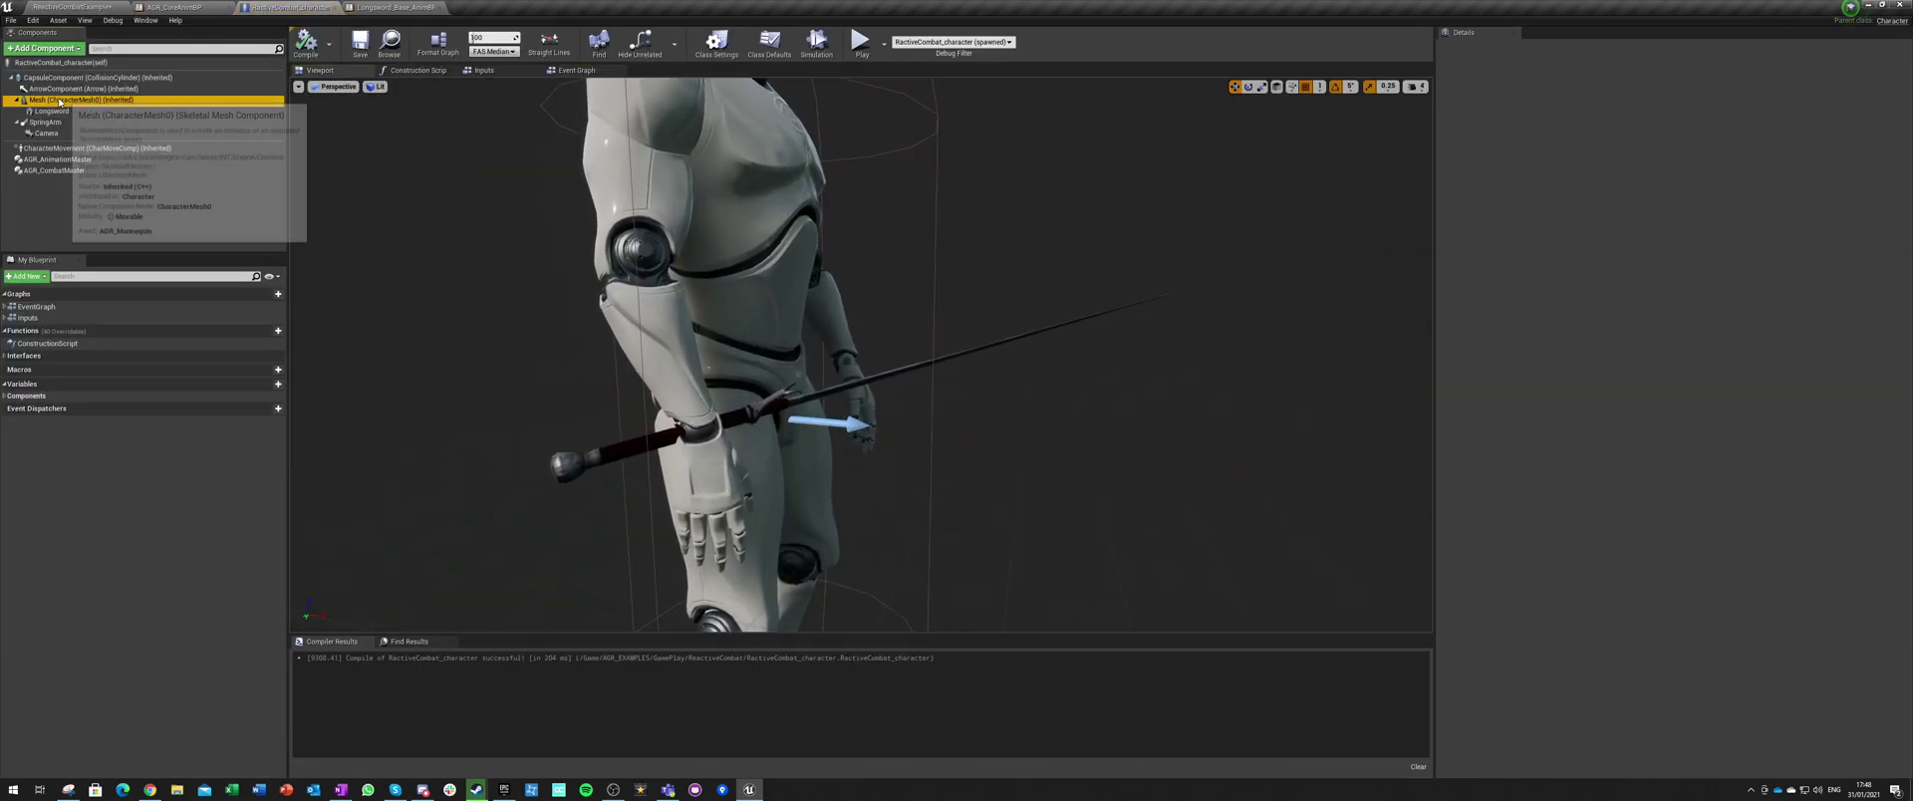
click(50, 121)
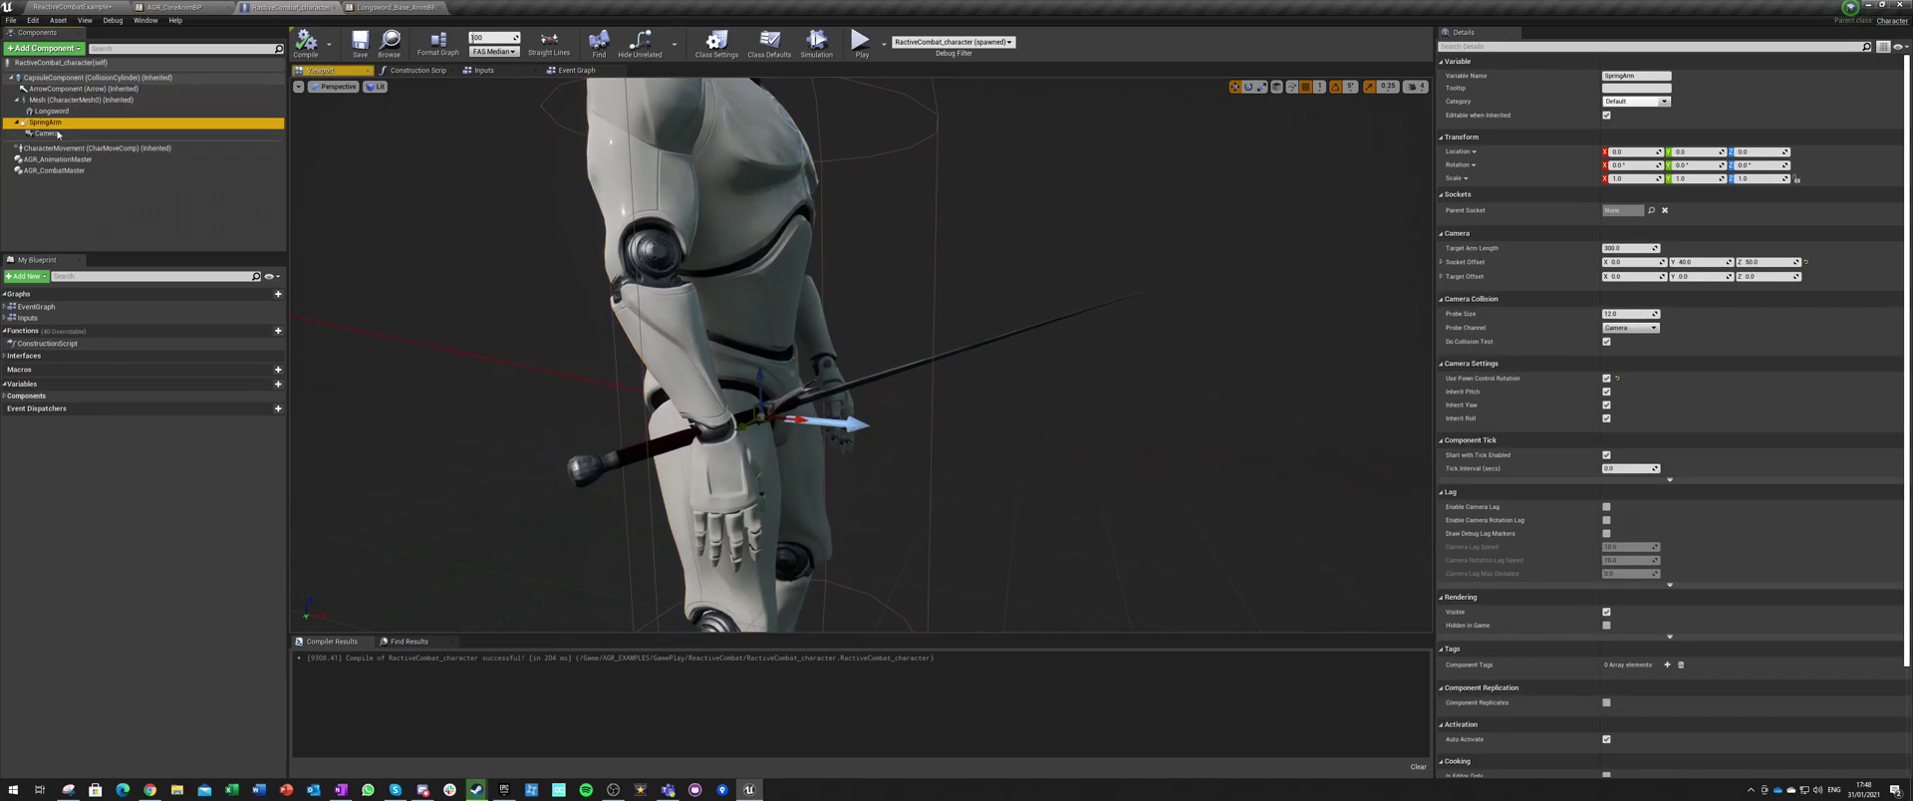
scroll(757, 355, down, 8)
right_drag(757, 354, 687, 338)
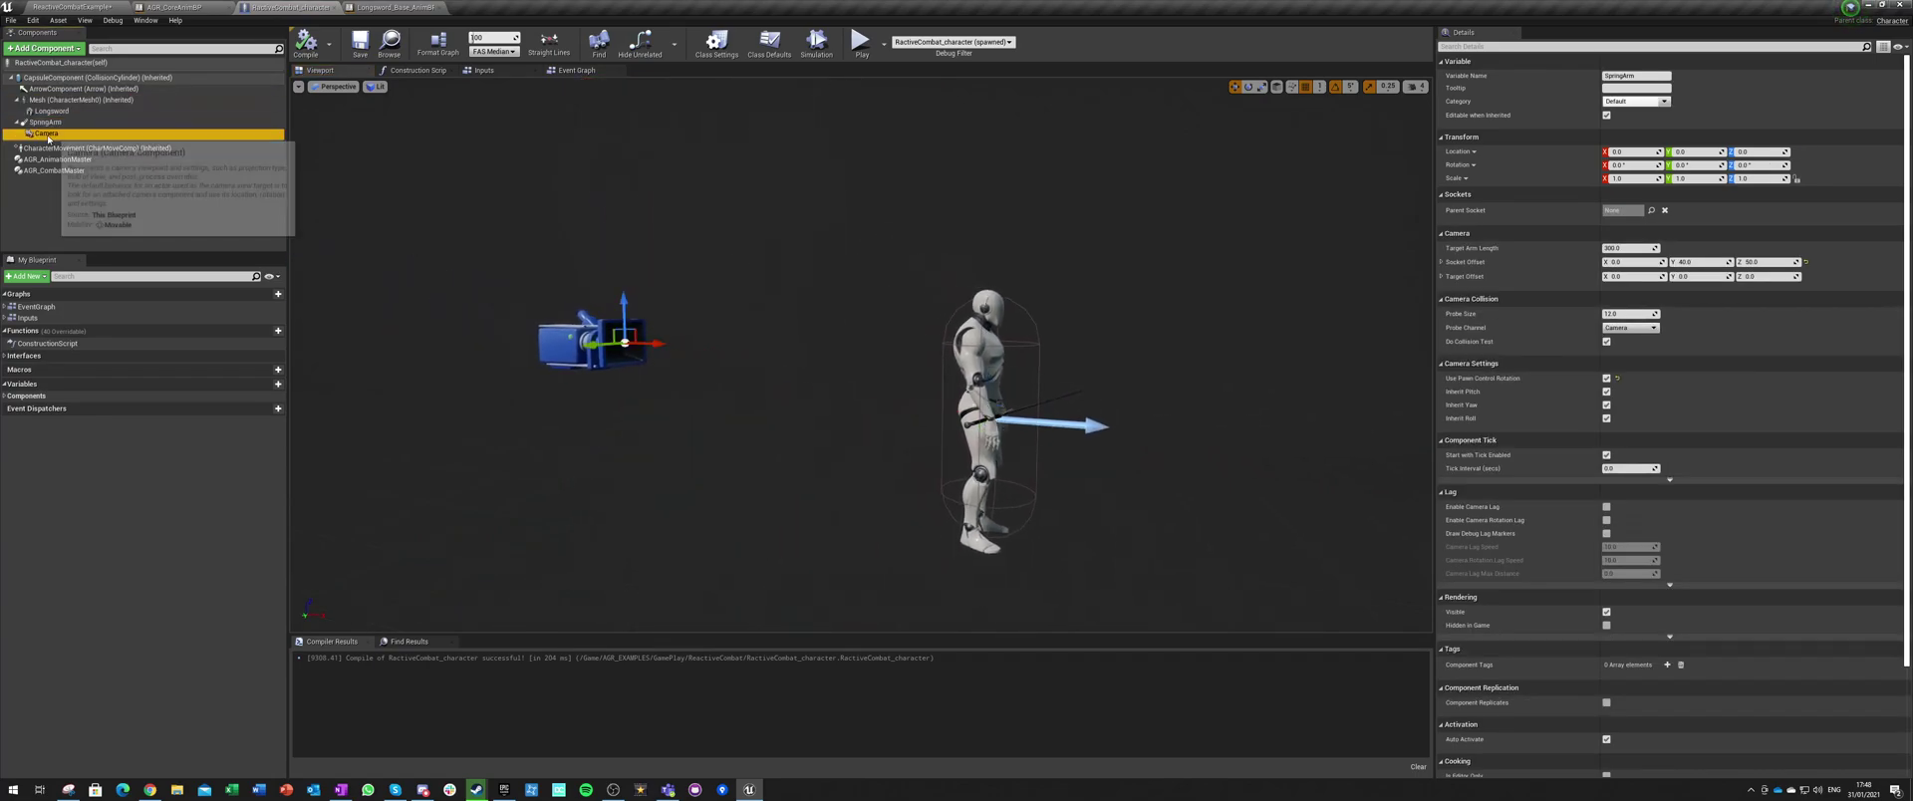
click(52, 111)
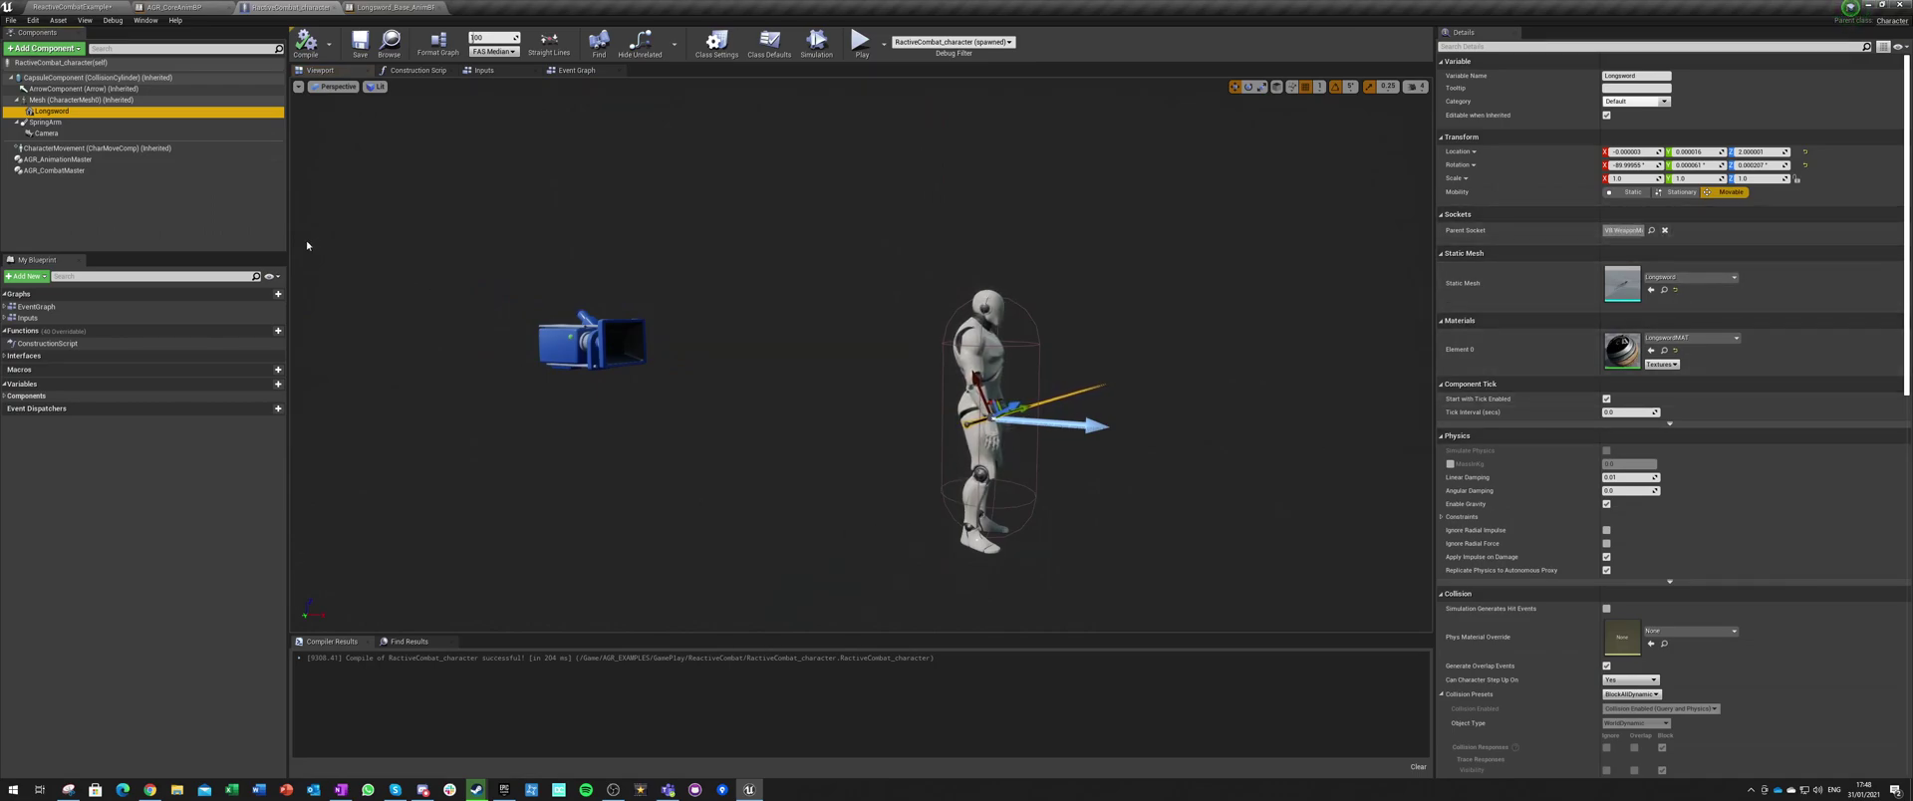
Step: Shift the Movement Input comment group slightly away from the mouse and jump groups in the Inputs graph, and save the blueprint
click(483, 70)
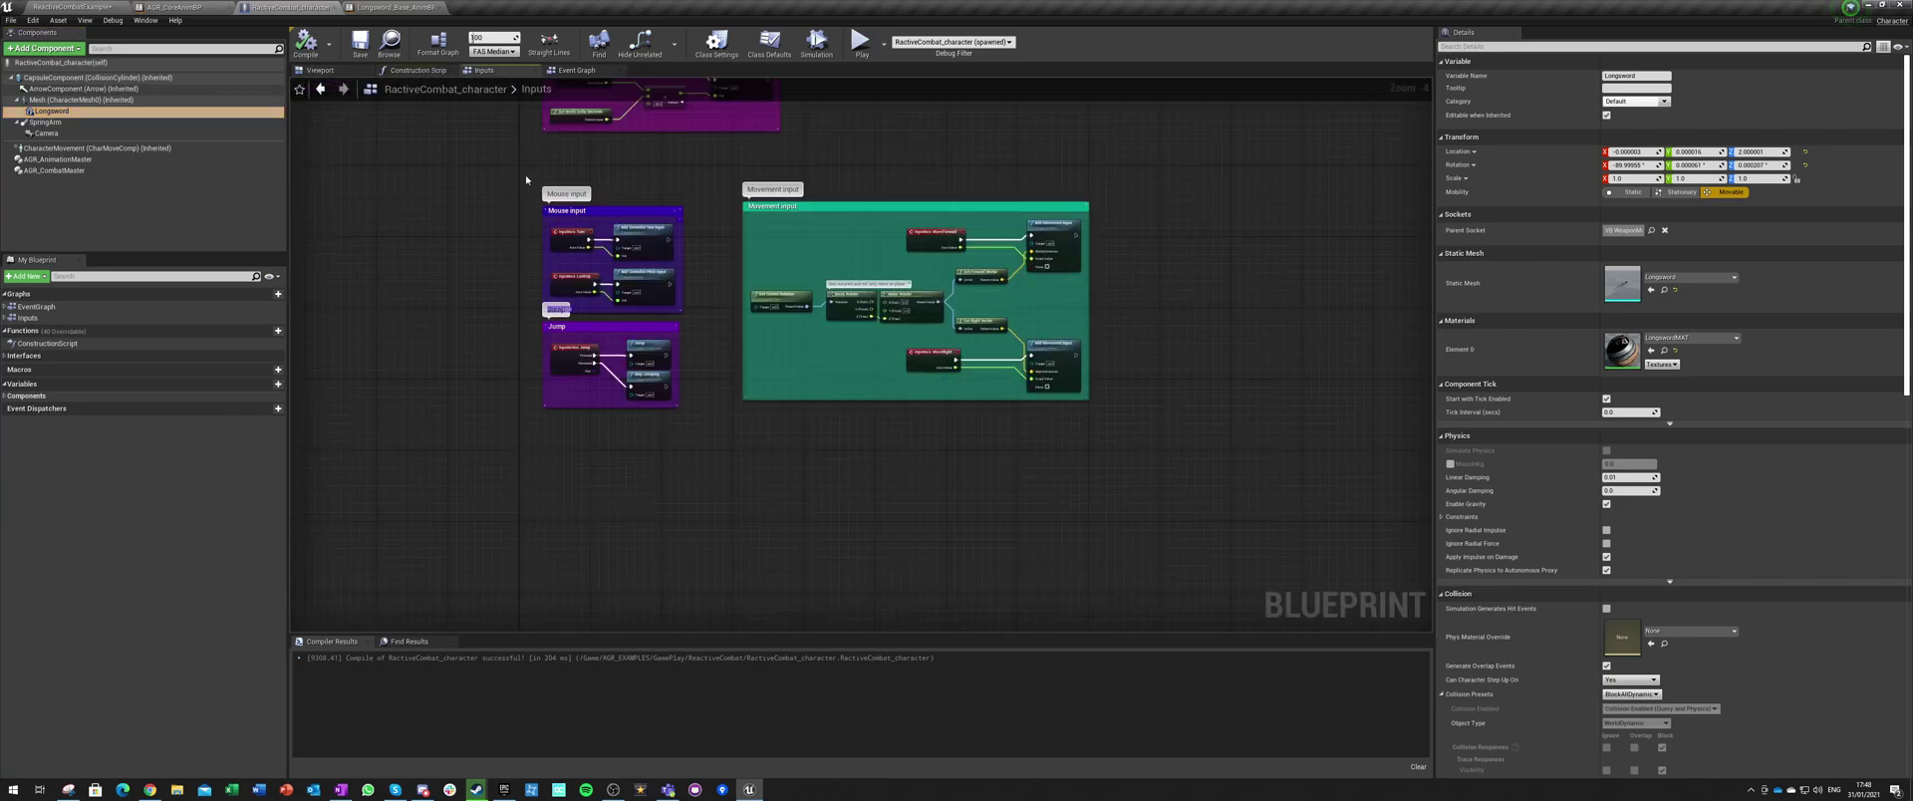
right_drag(494, 180, 486, 386)
scroll(486, 386, down, 1)
drag(637, 287, 1040, 594)
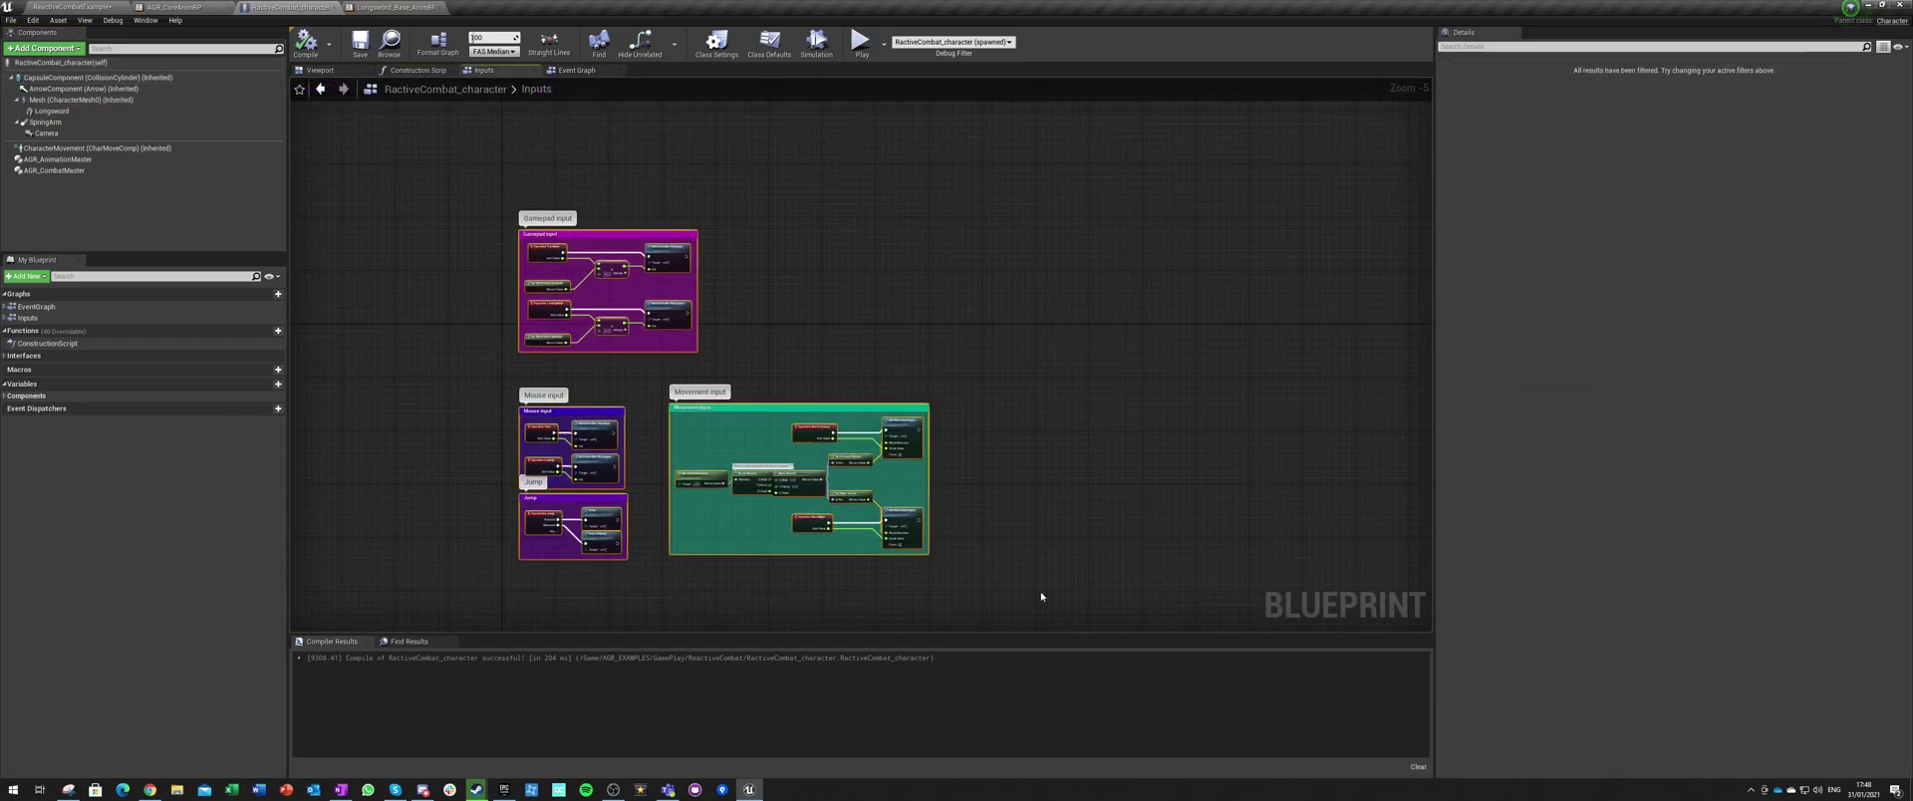
click(1041, 593)
drag(825, 408, 855, 419)
click(732, 467)
drag(778, 485, 765, 485)
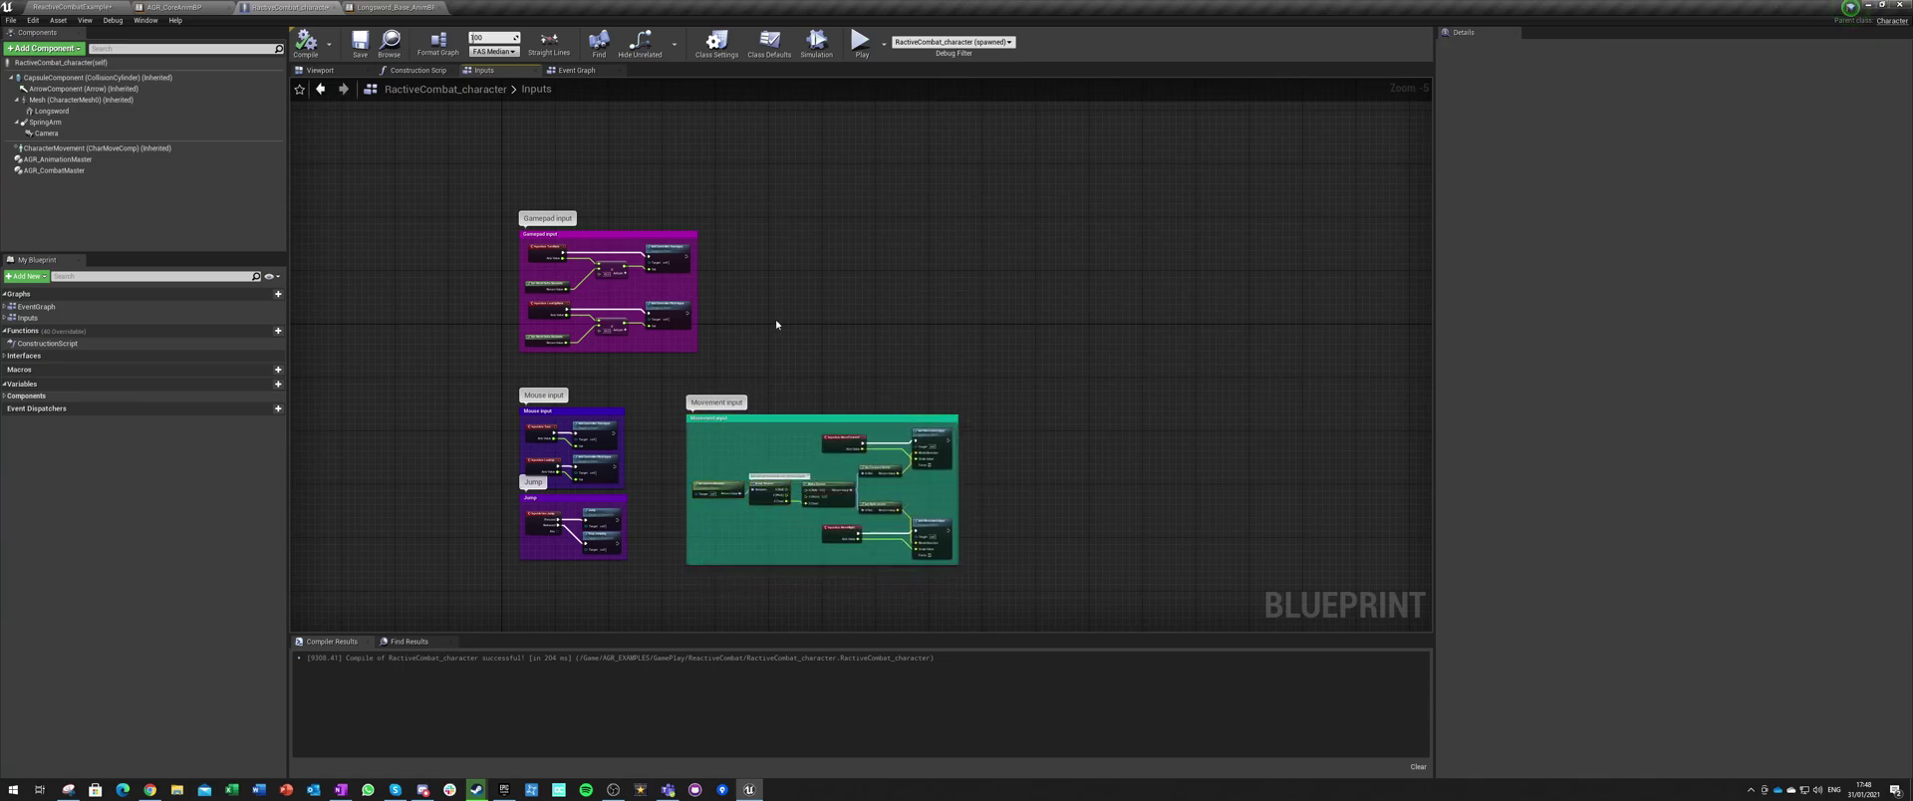
click(366, 44)
Step: Examine the aim offset, turn rotation and base pose setup nodes of the init animations group in the Event Graph
click(575, 70)
scroll(687, 318, up, 5)
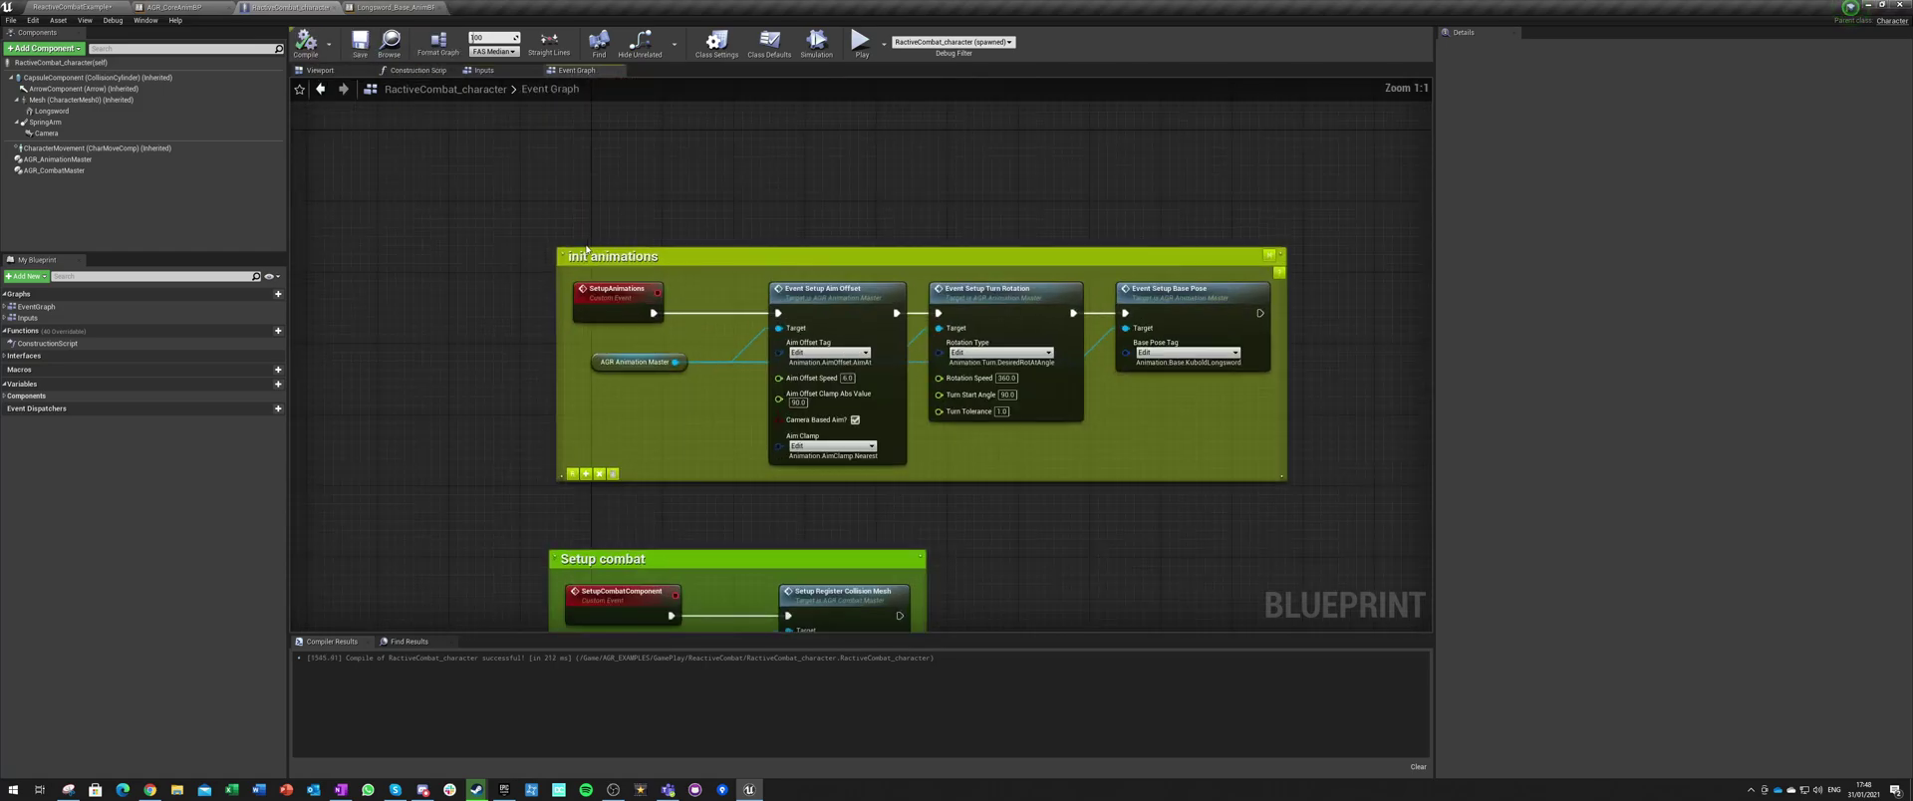
right_drag(708, 326, 634, 334)
drag(617, 304, 742, 359)
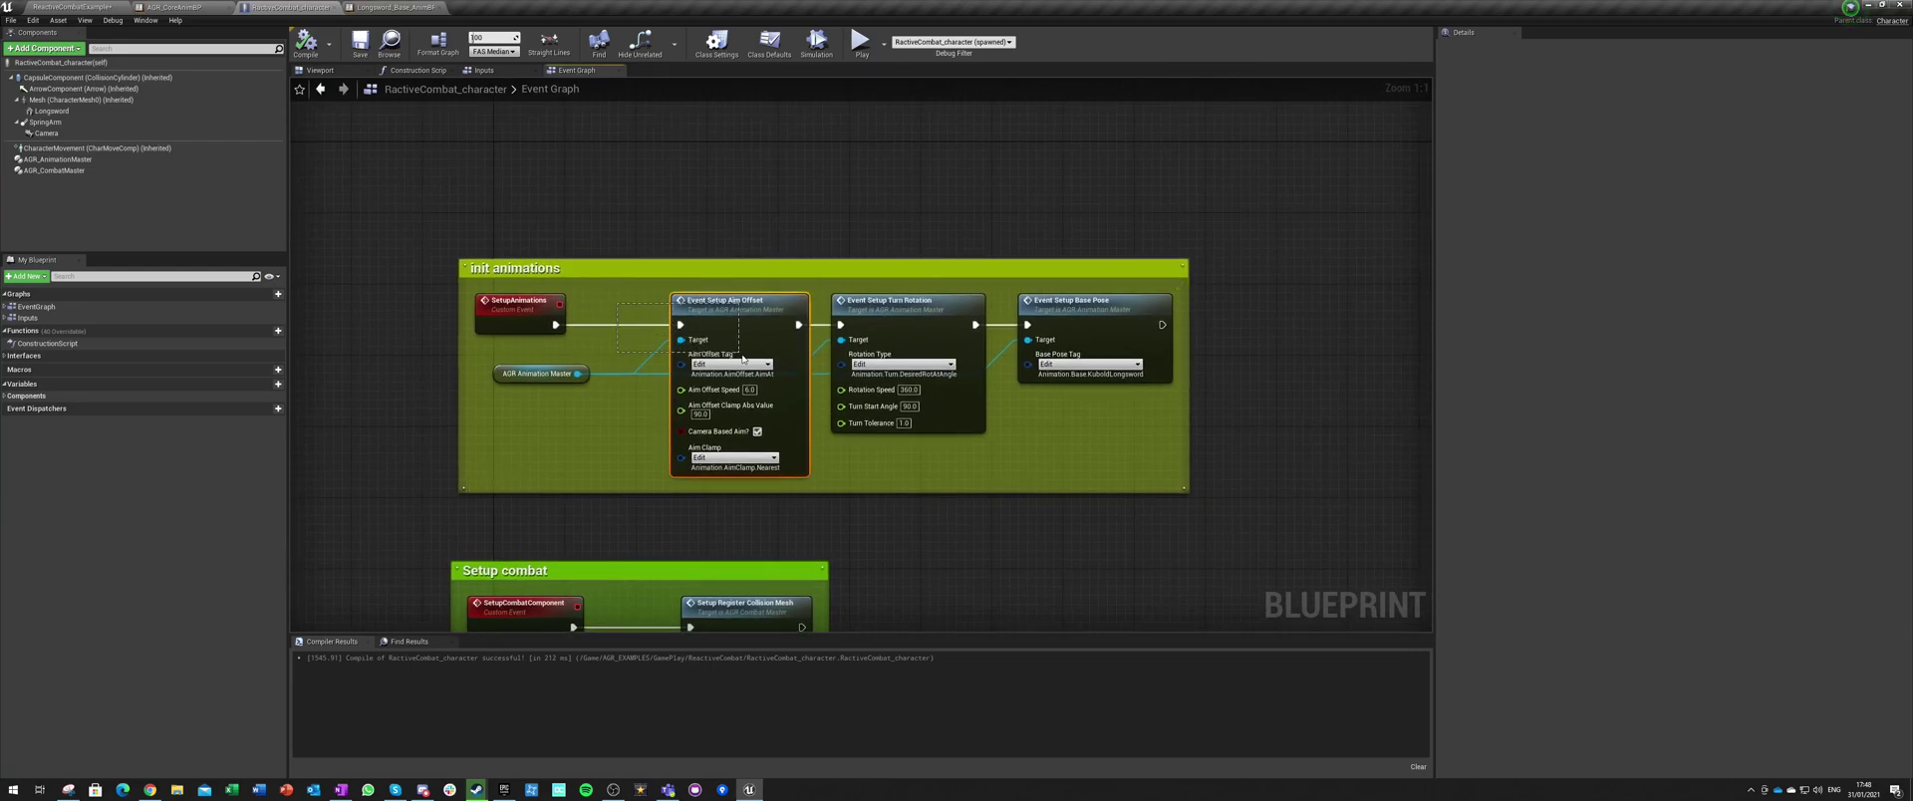
click(844, 316)
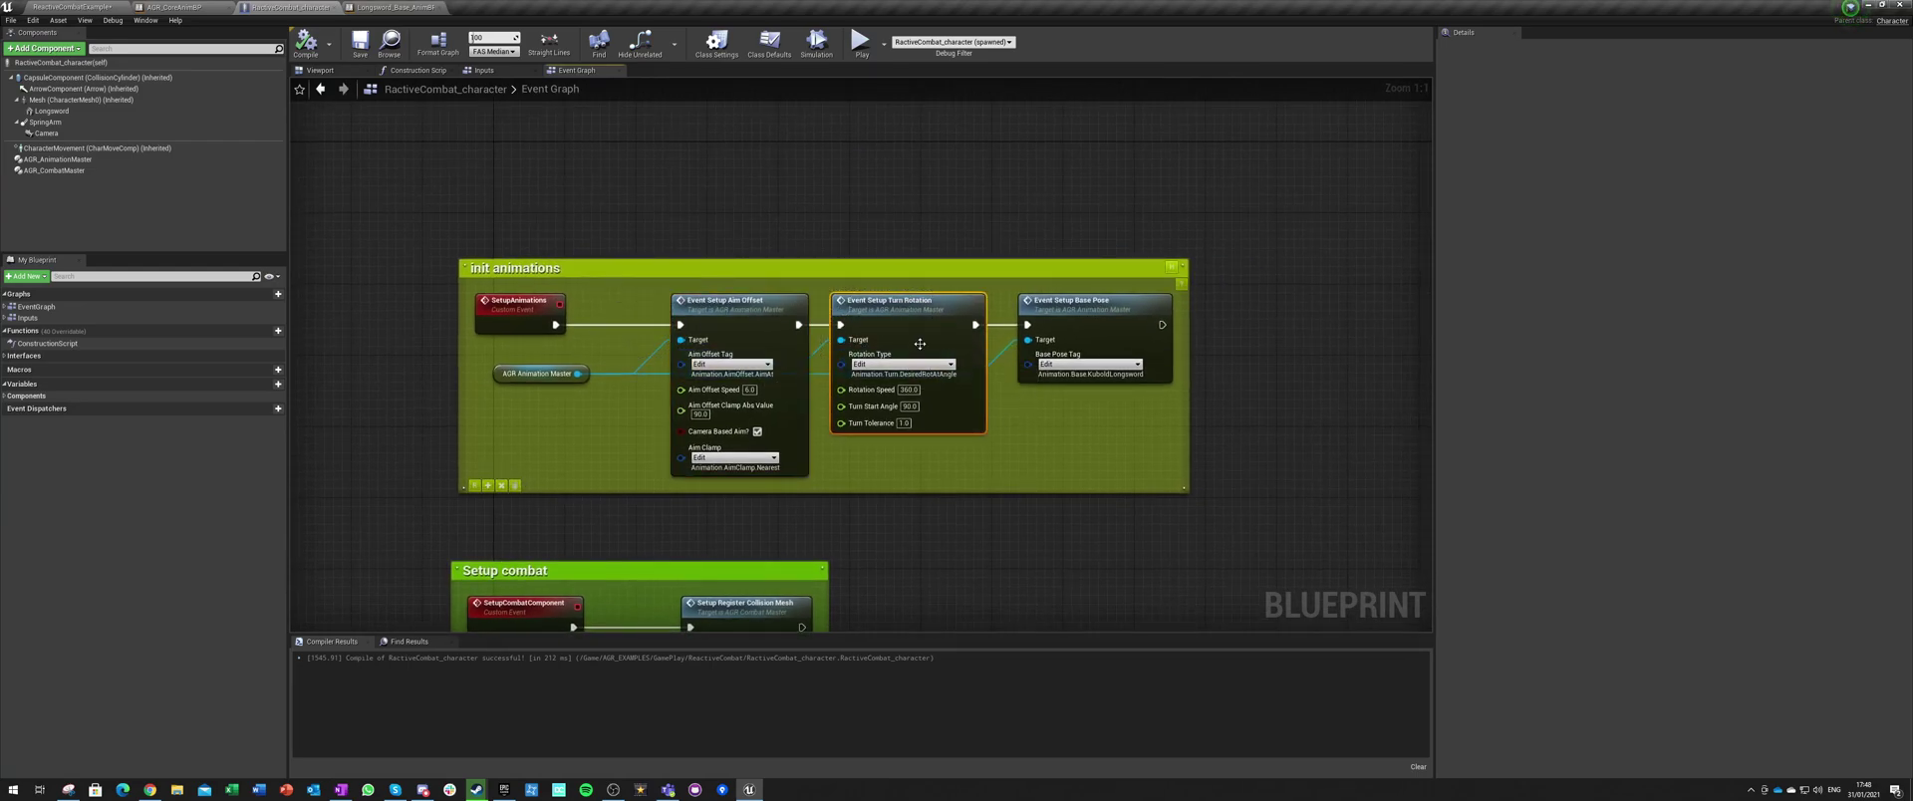
drag(1009, 292, 1097, 341)
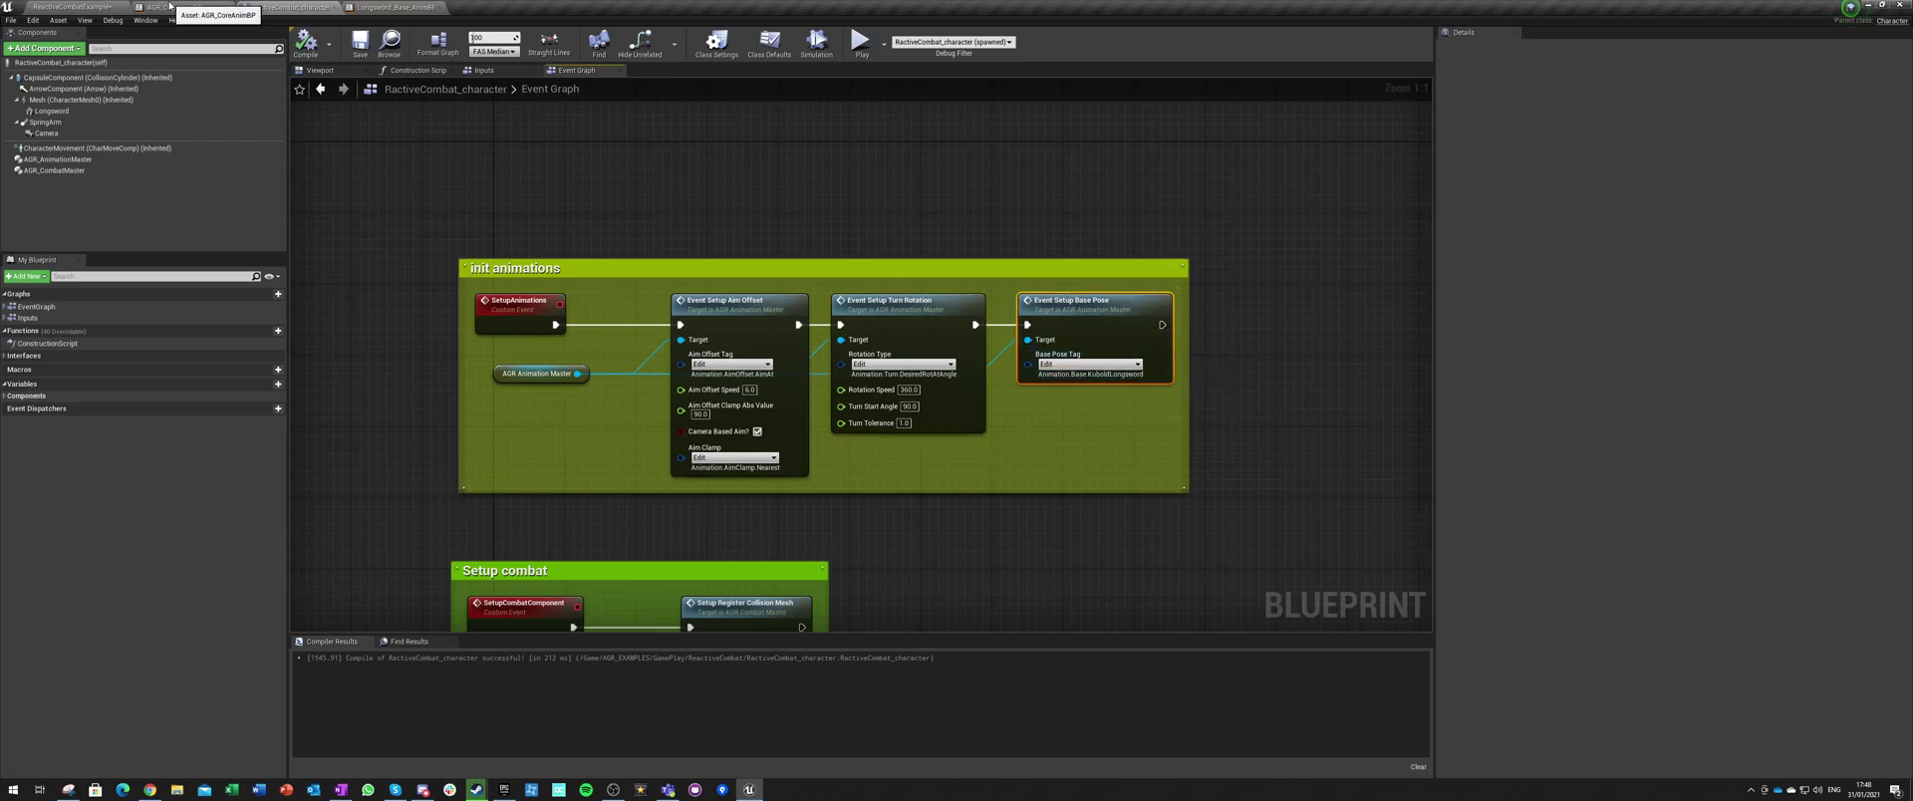
Step: Open the Longsword state of AGR_CoreAnimBP's base pose state machine and follow its Linked Anim Graph node to the longsword animation blueprint
click(164, 7)
click(1079, 211)
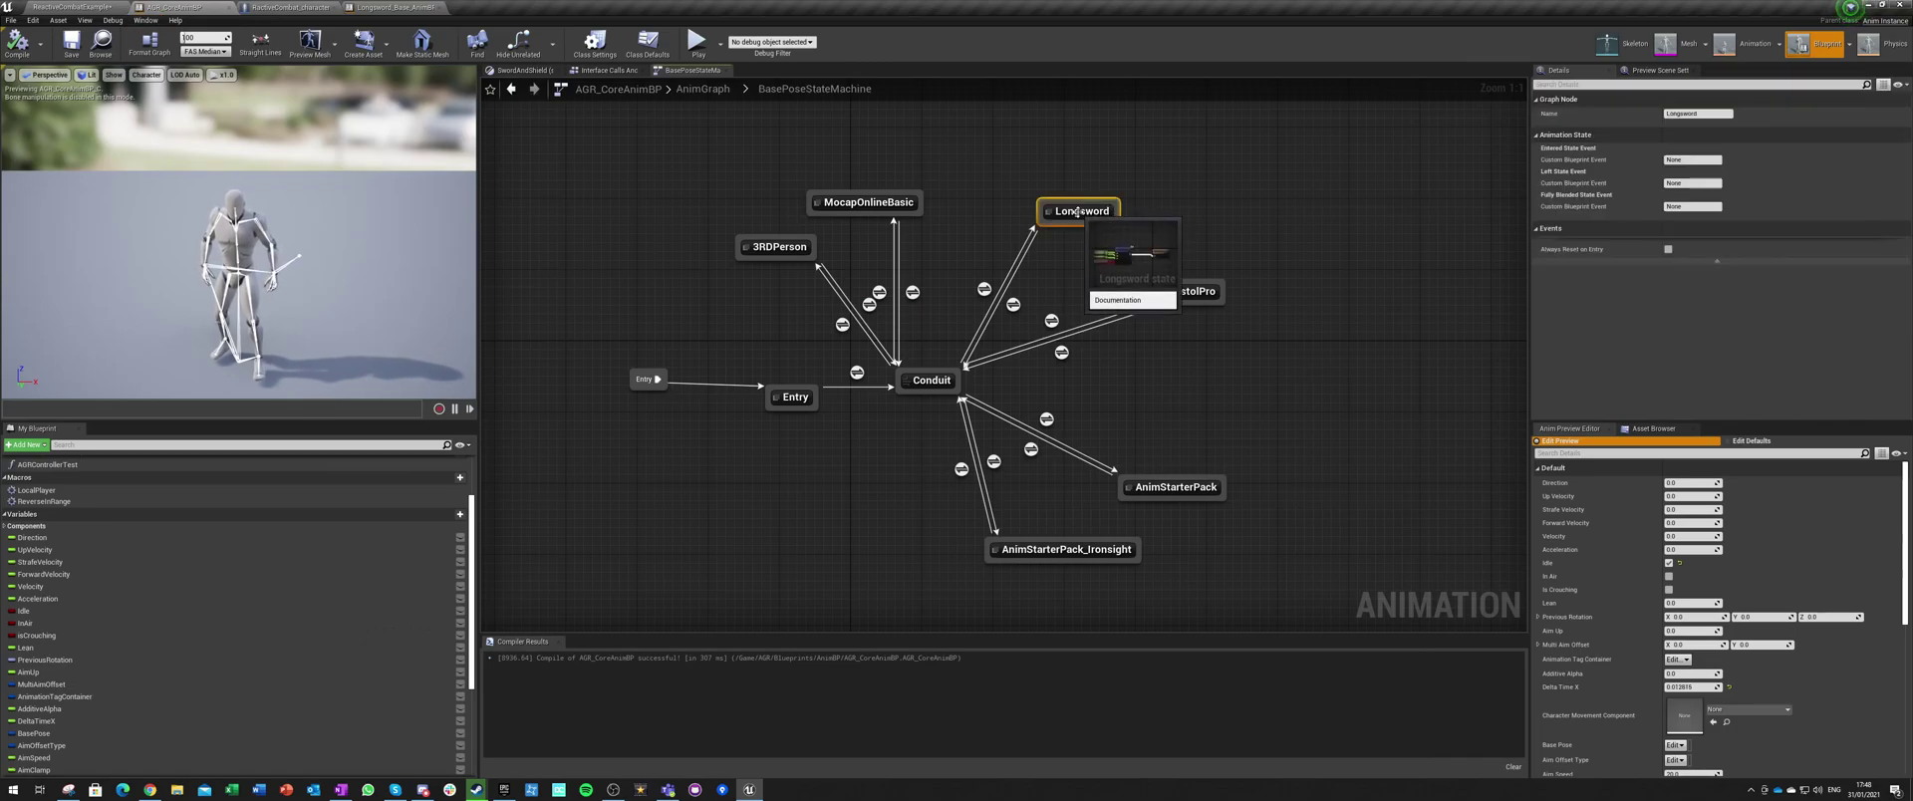
double_click(1079, 211)
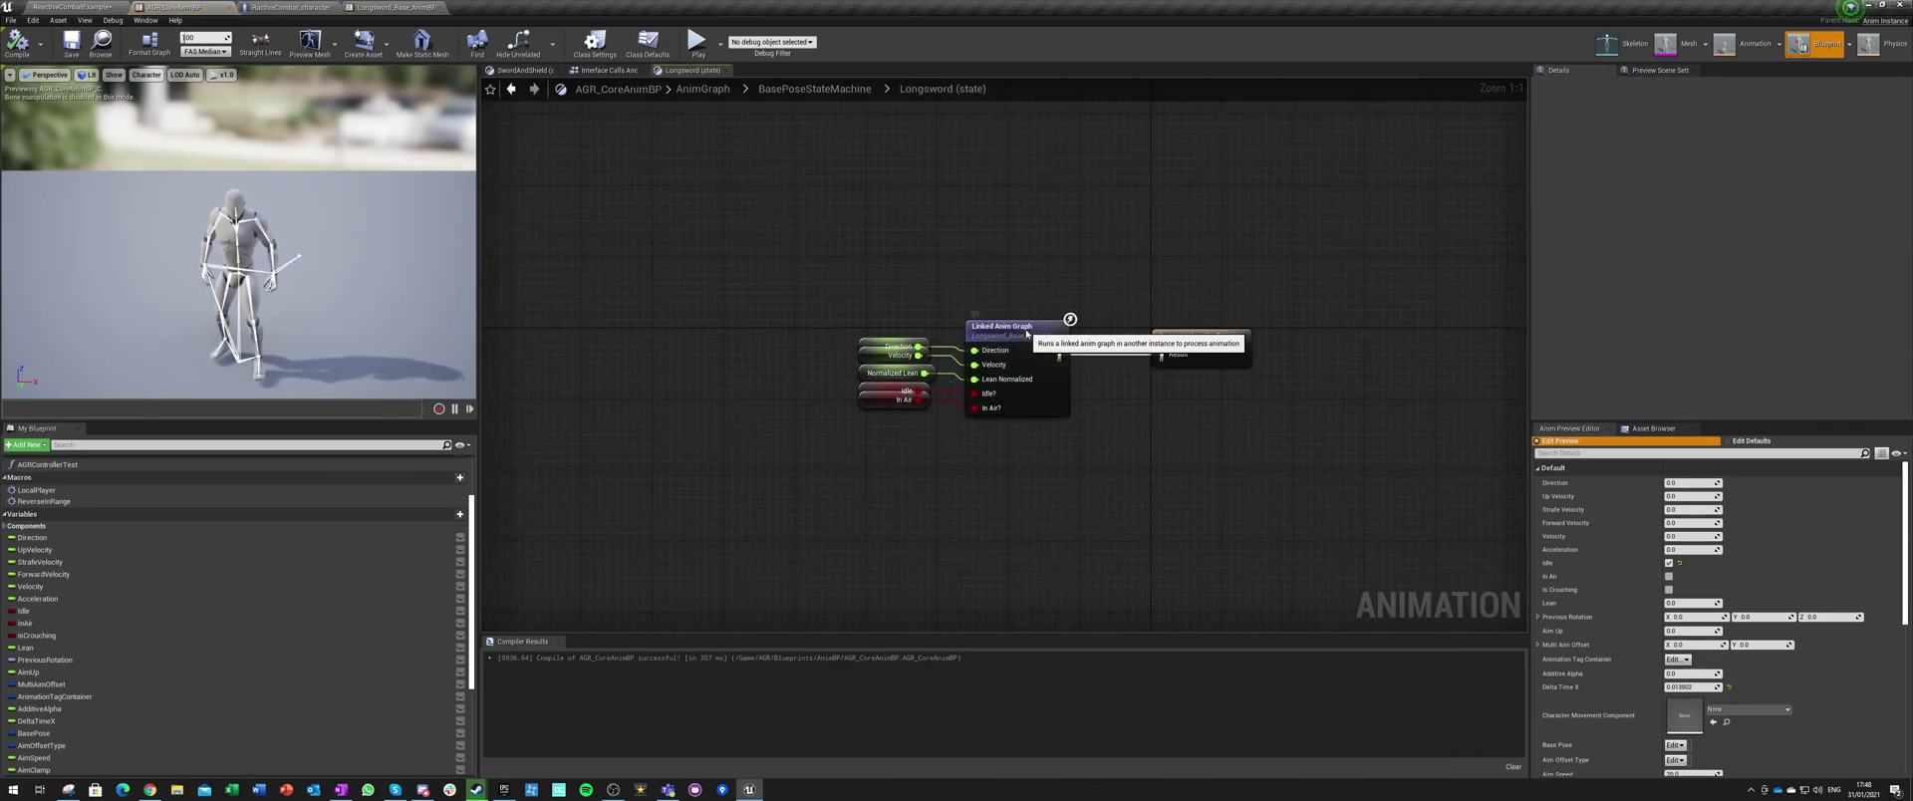
double_click(1036, 334)
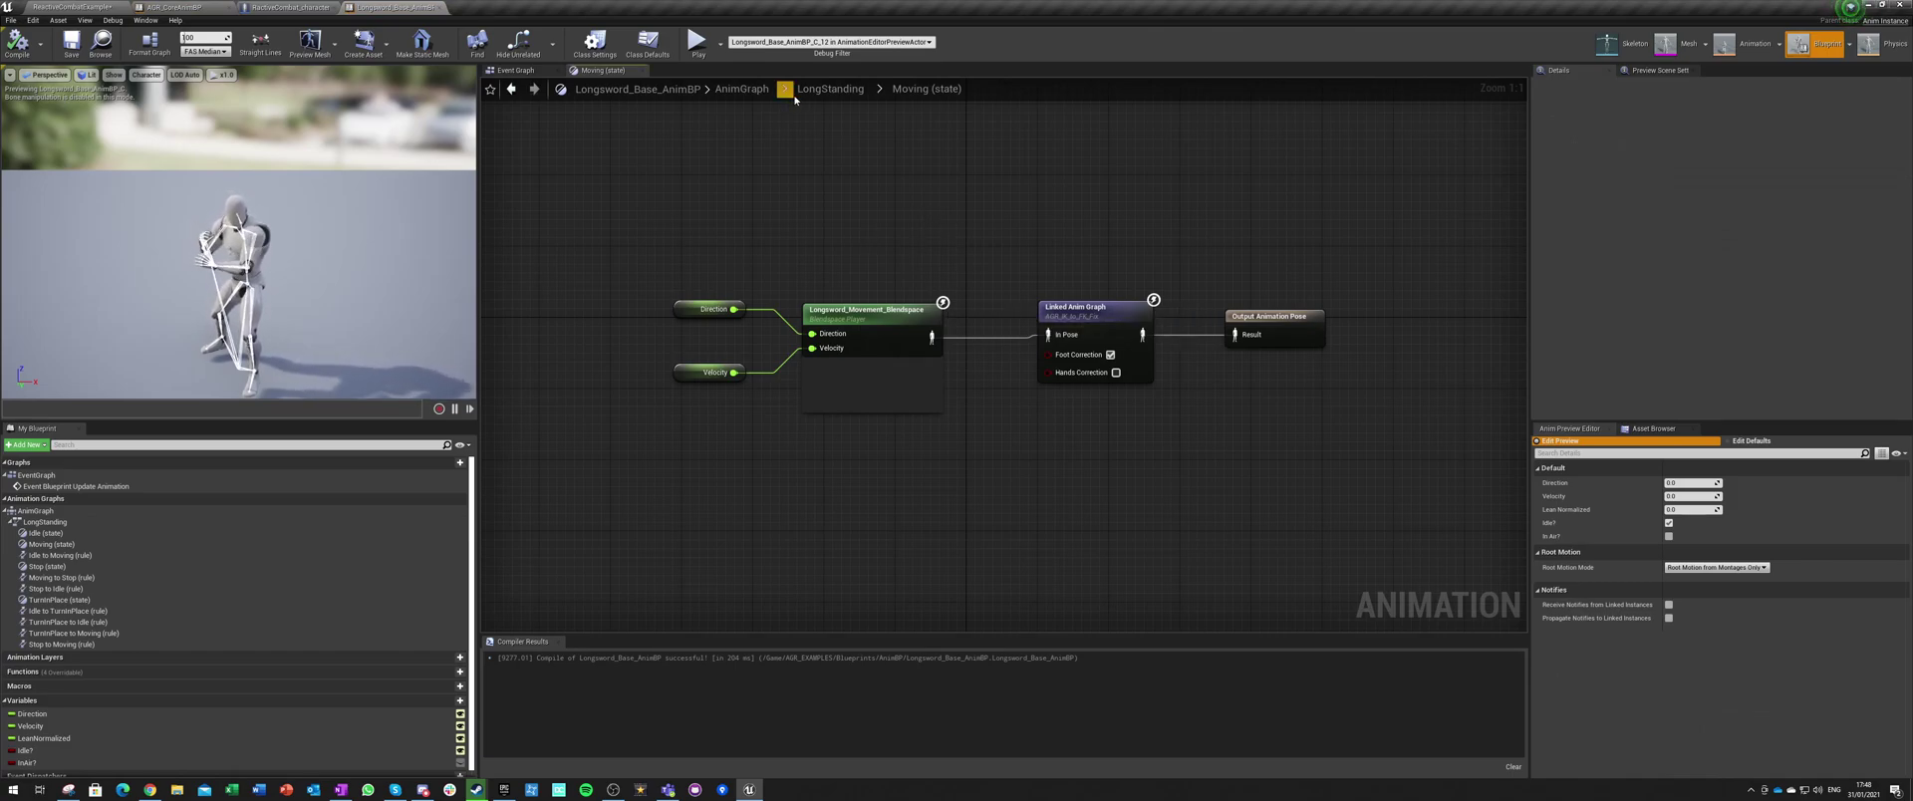
Step: Review the jump and grounded groups in the AnimGraph of Longsword_Base_AnimBP
click(742, 90)
right_drag(741, 552, 775, 466)
drag(681, 183, 918, 272)
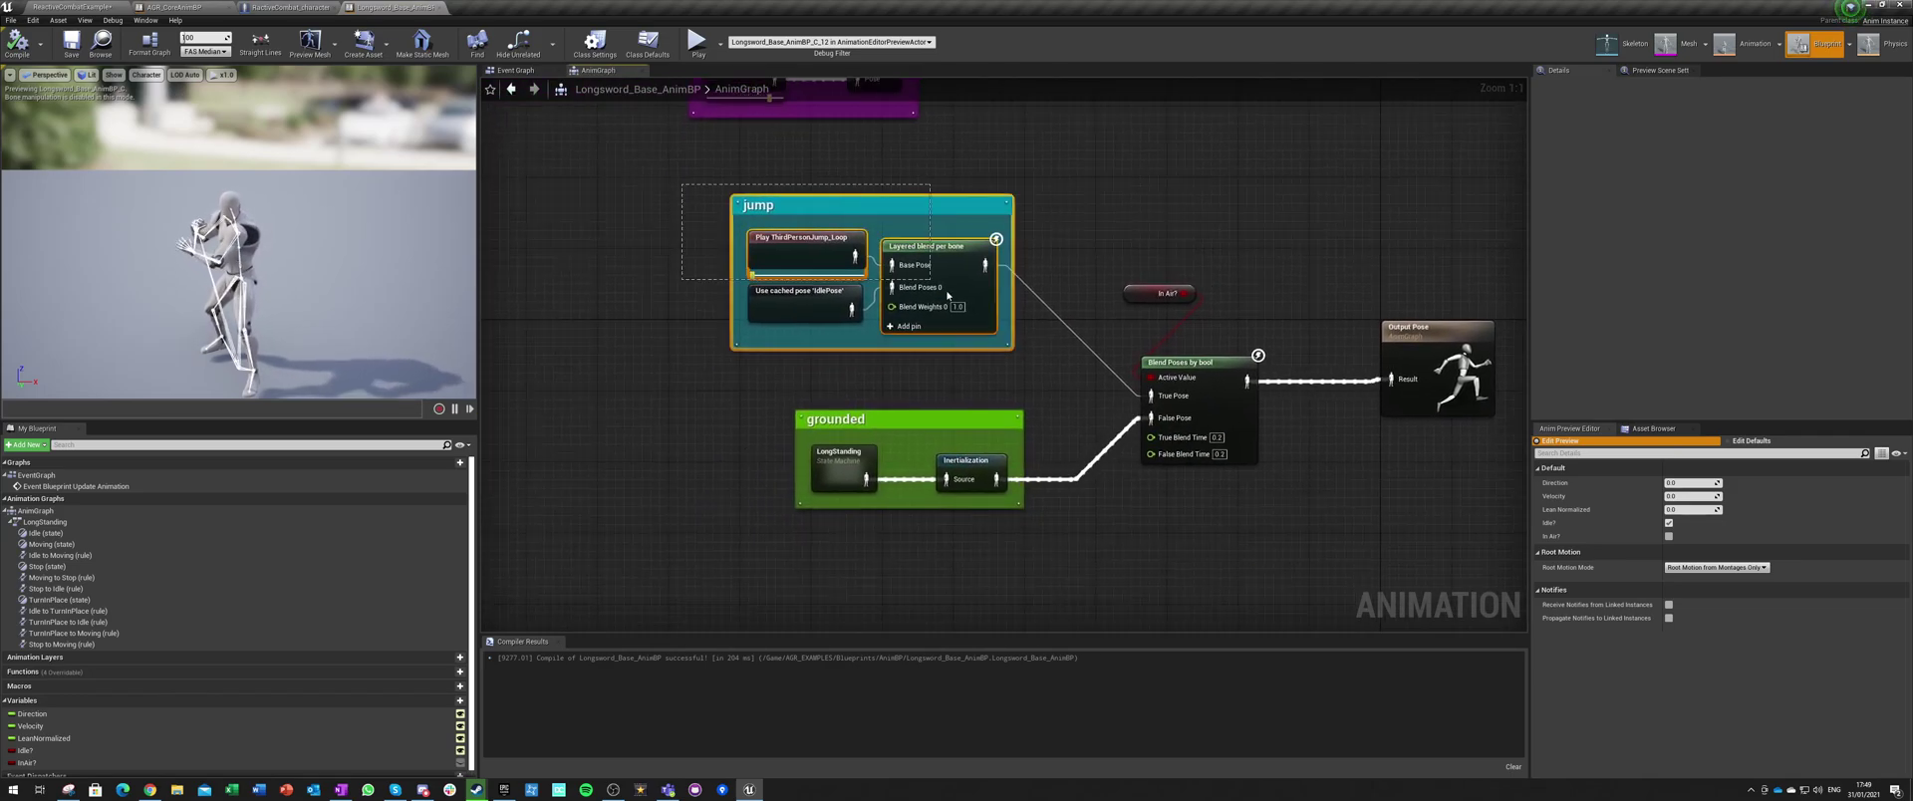
drag(1052, 374, 1054, 376)
click(1049, 380)
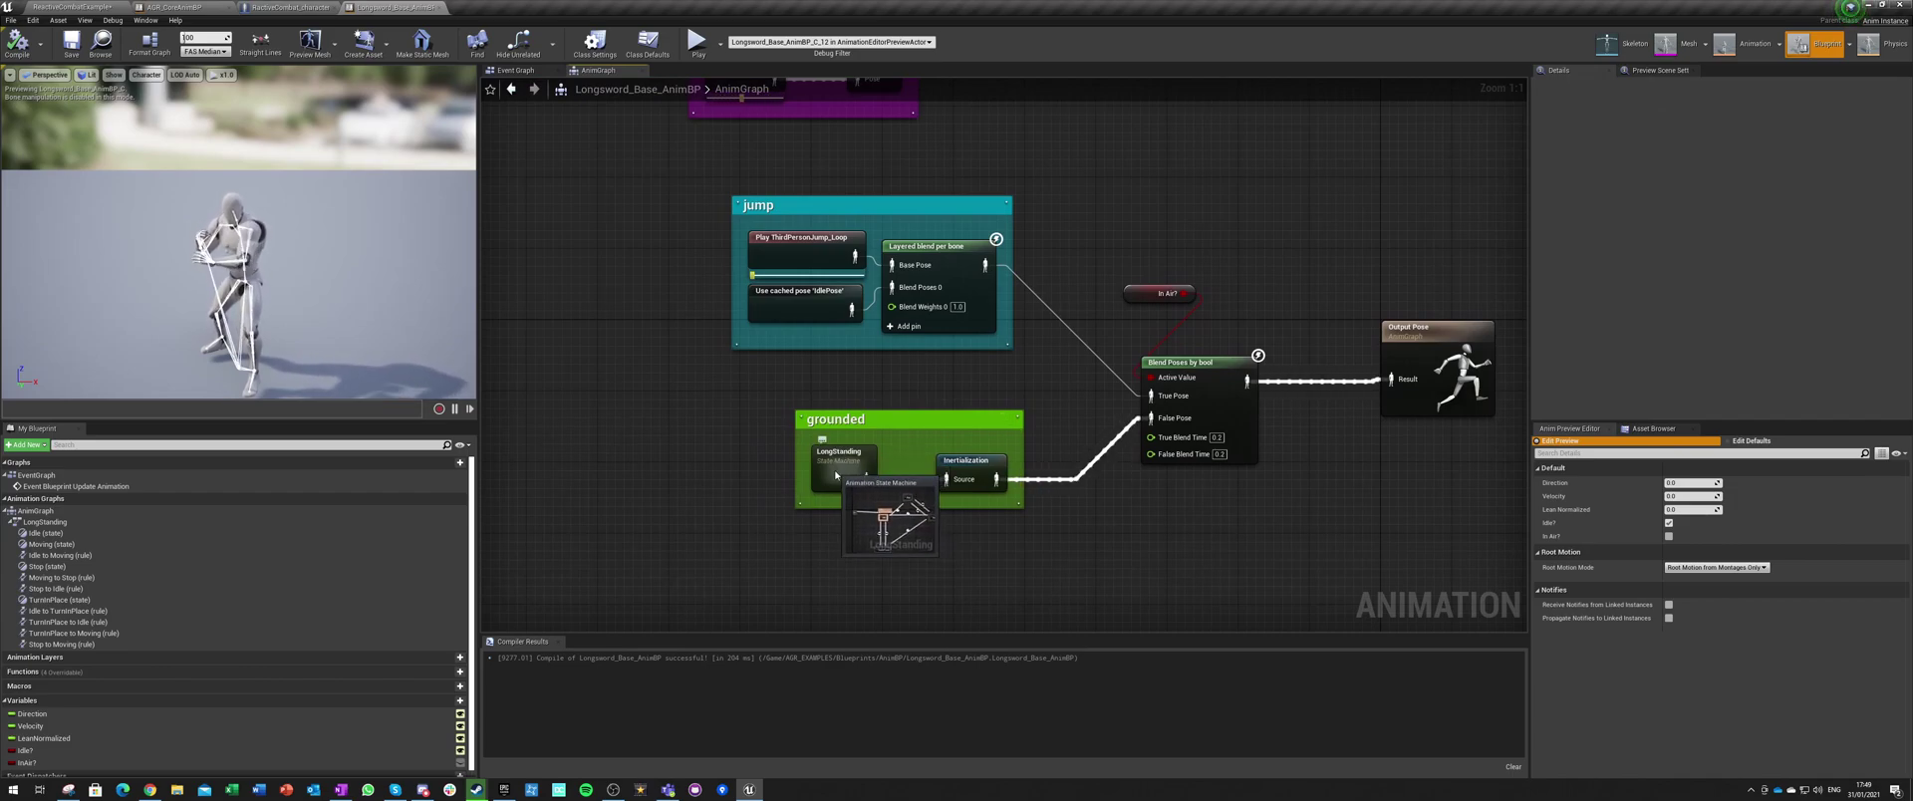
Step: Disable Loop Animation on the sequence player in the LongStanding state machine's Stop state, and compile the animation blueprint
double_click(840, 455)
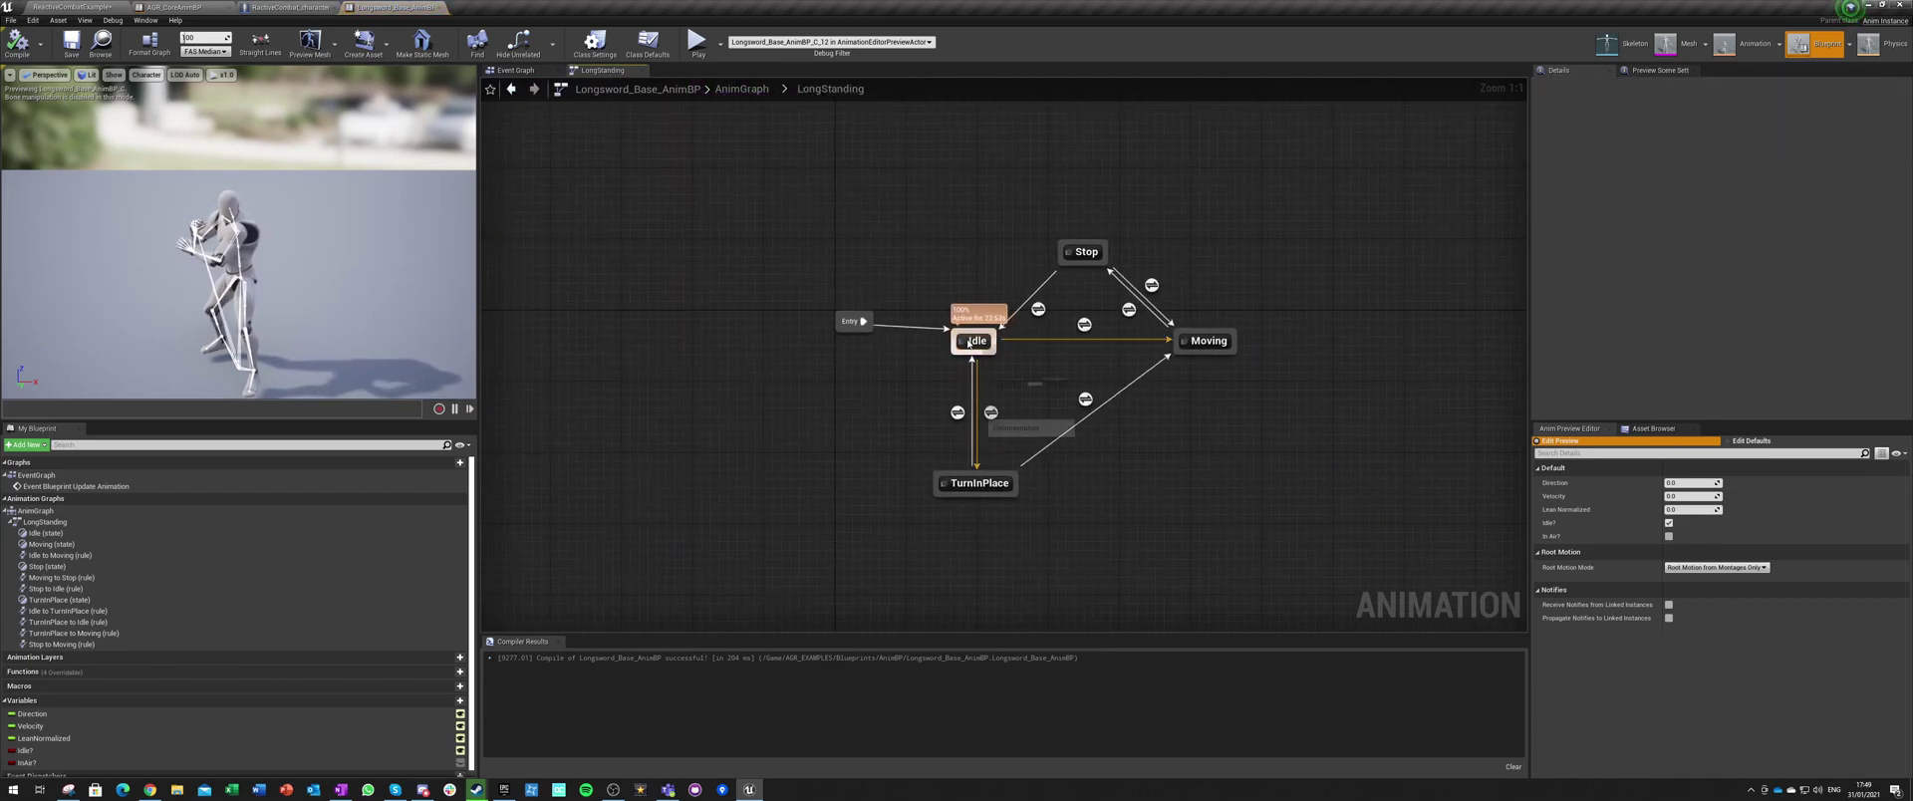
double_click(1088, 255)
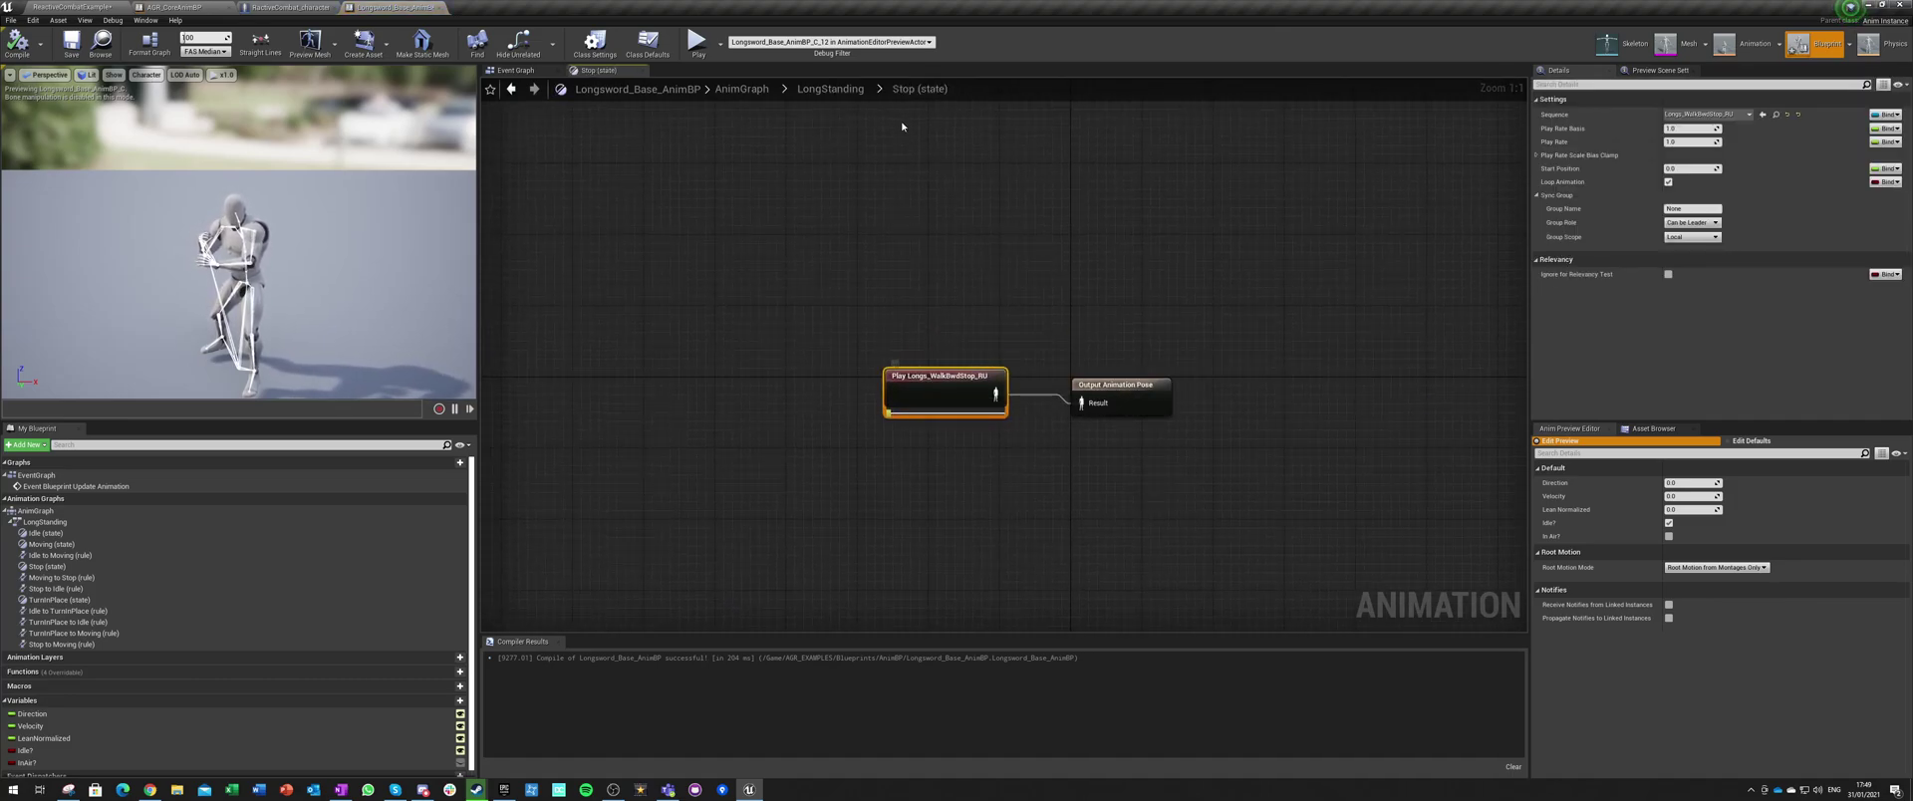
click(830, 89)
double_click(1067, 257)
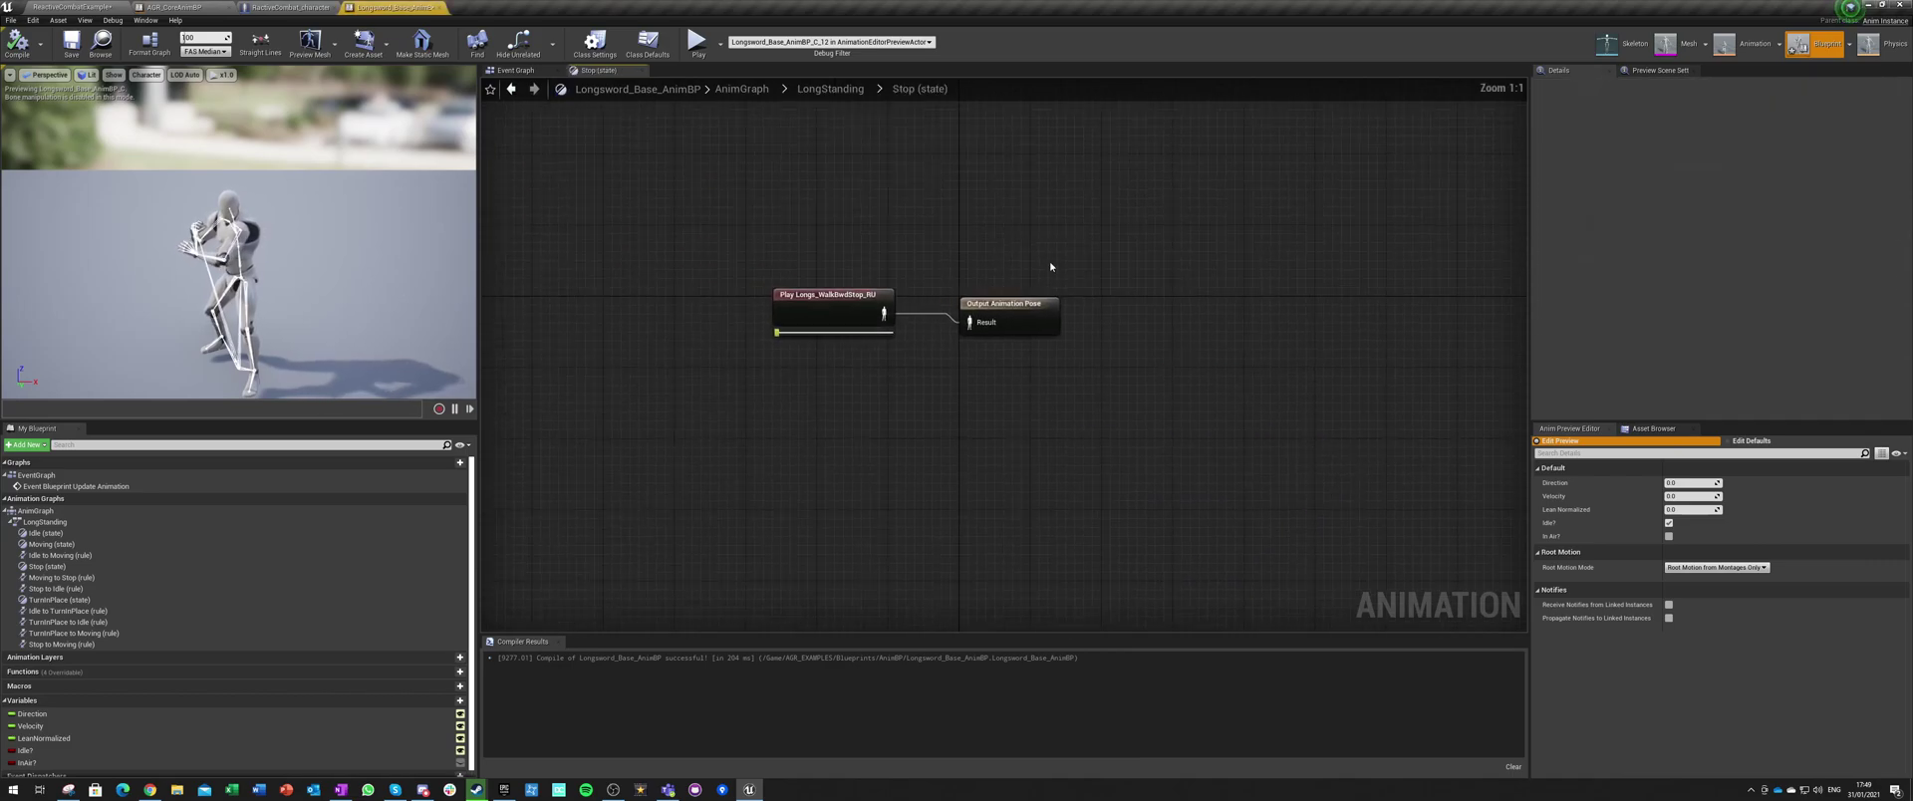
click(961, 374)
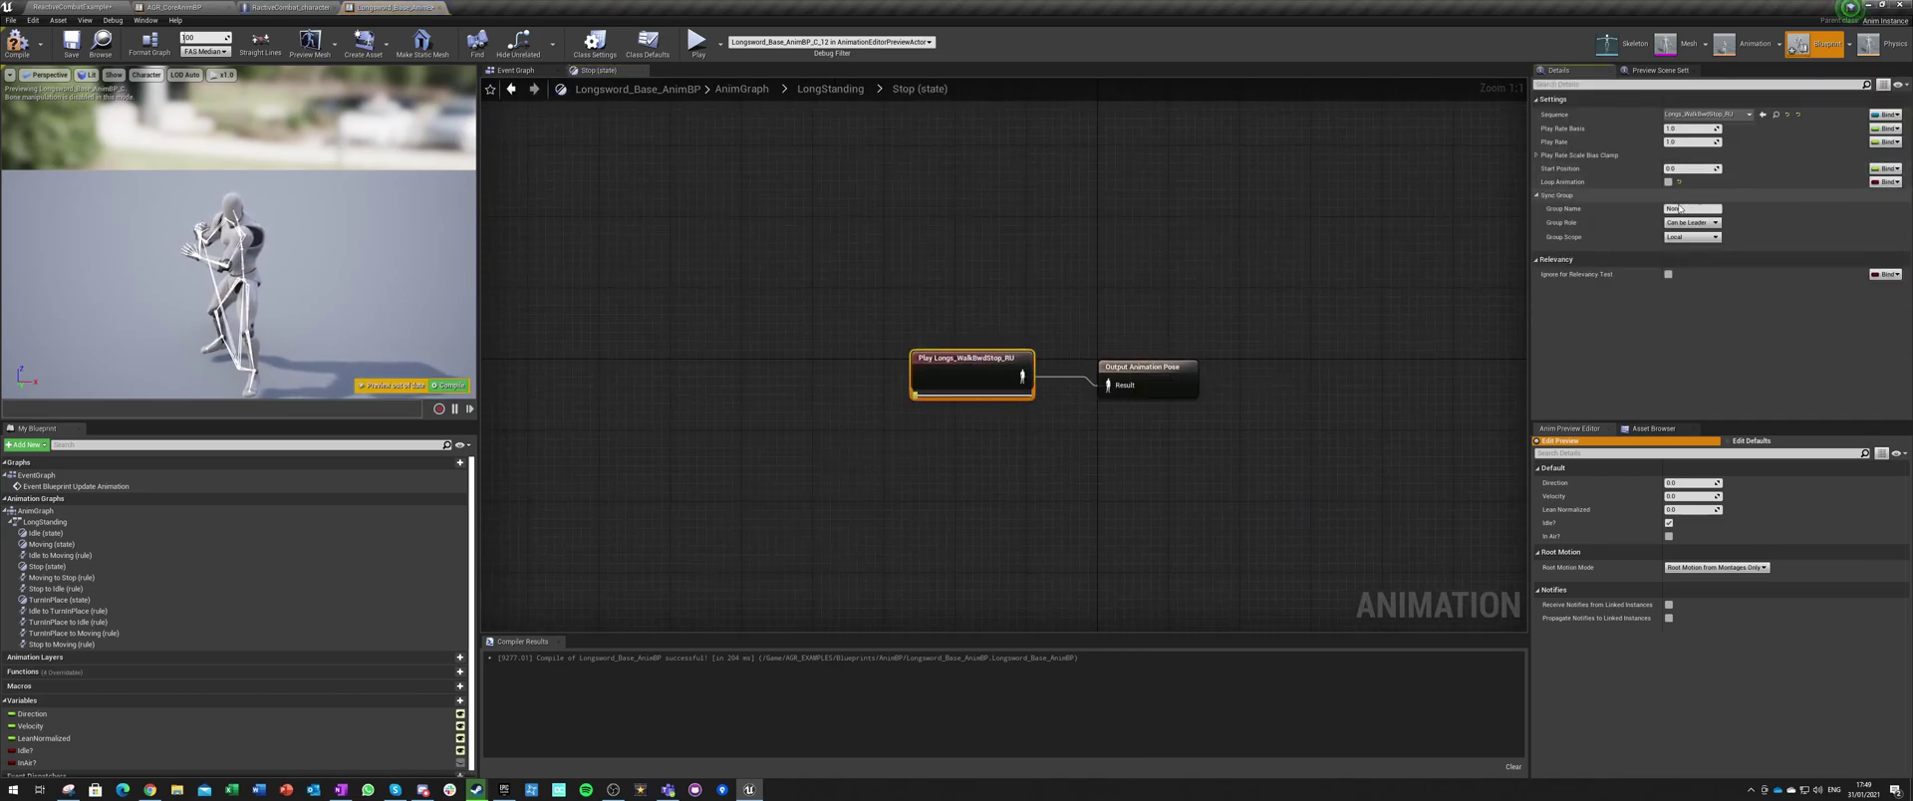
click(807, 89)
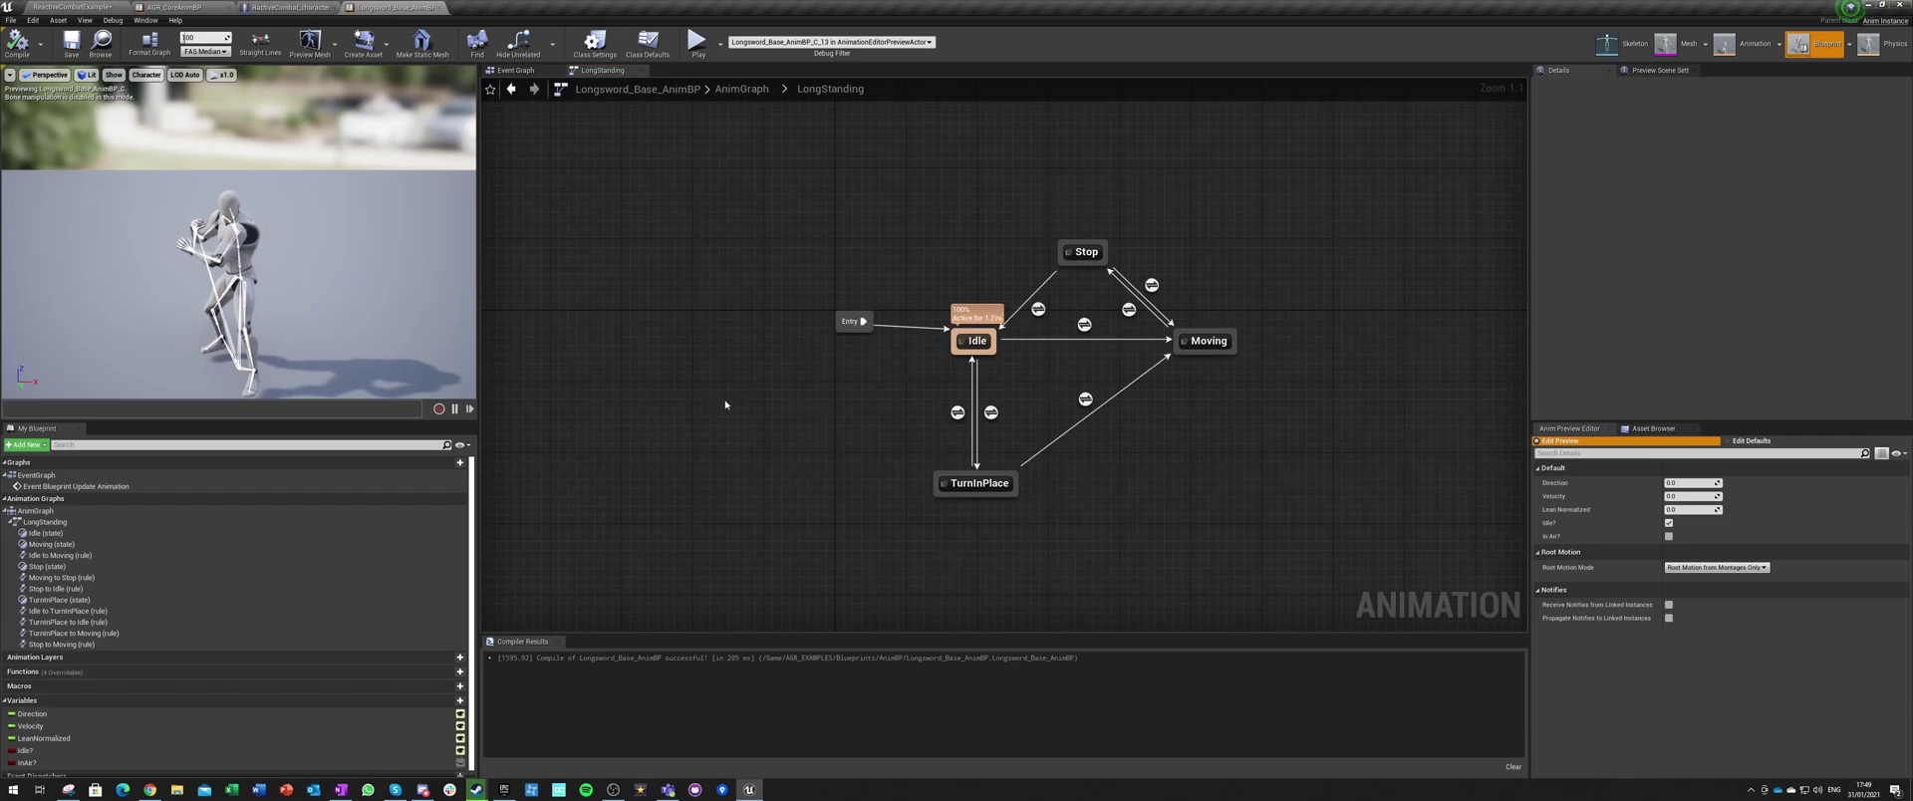
Step: Align the Entry node level with the Idle state in the LongStanding state machine, and return to the AnimGraph
drag(839, 321, 804, 339)
click(944, 412)
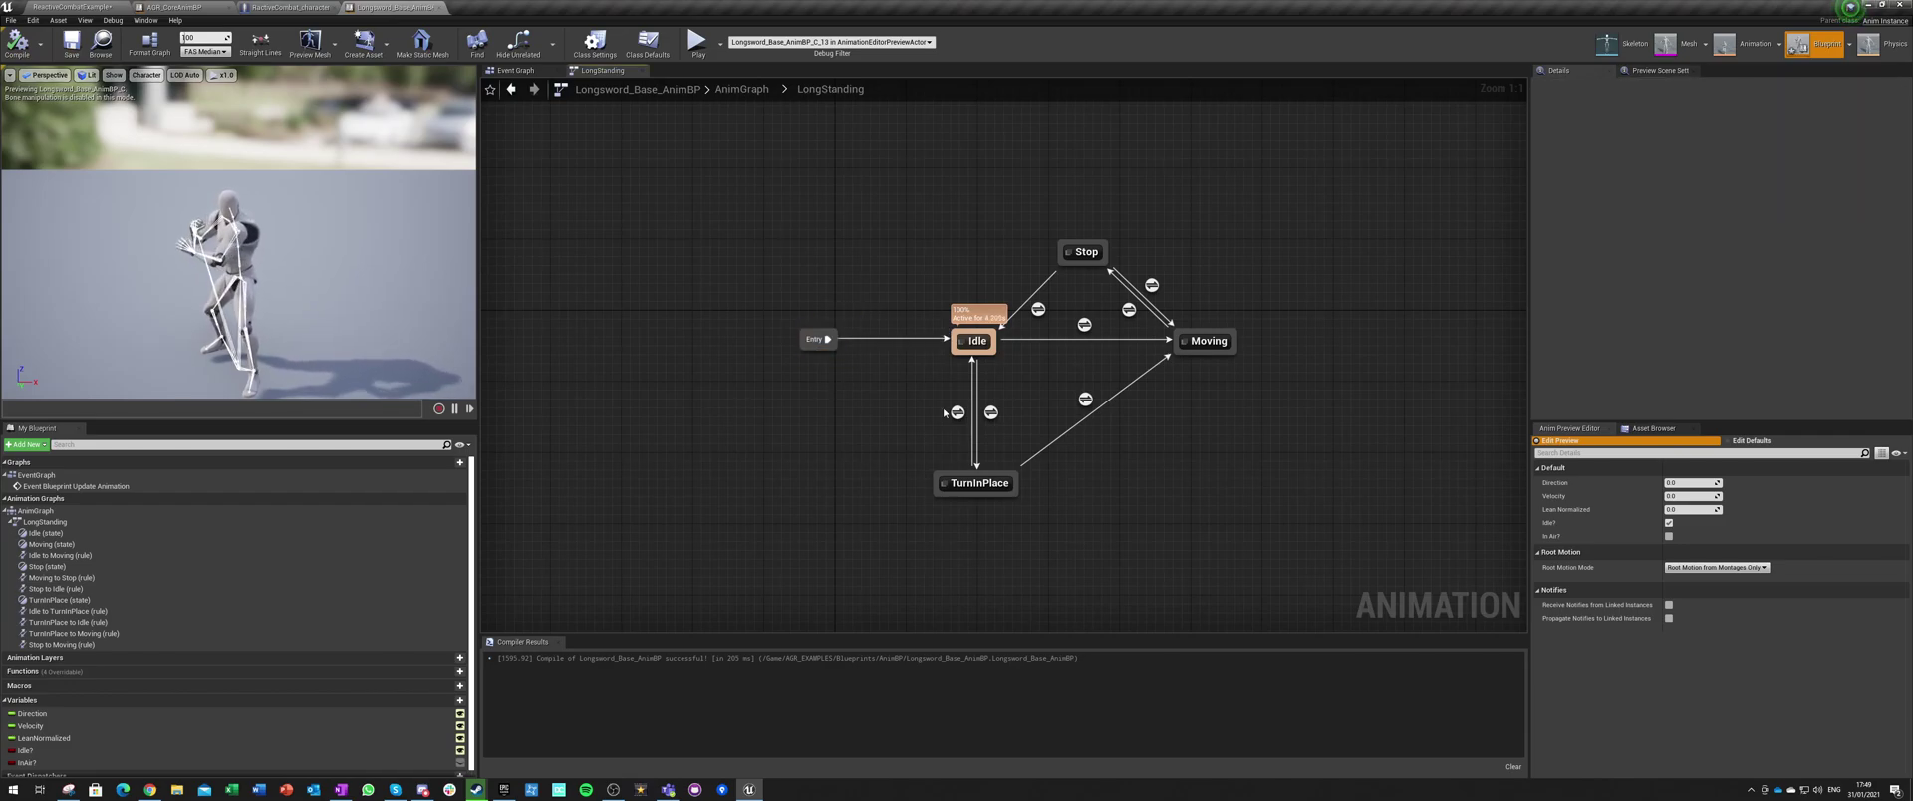
click(742, 88)
scroll(787, 490, down, 2)
scroll(755, 498, down, 2)
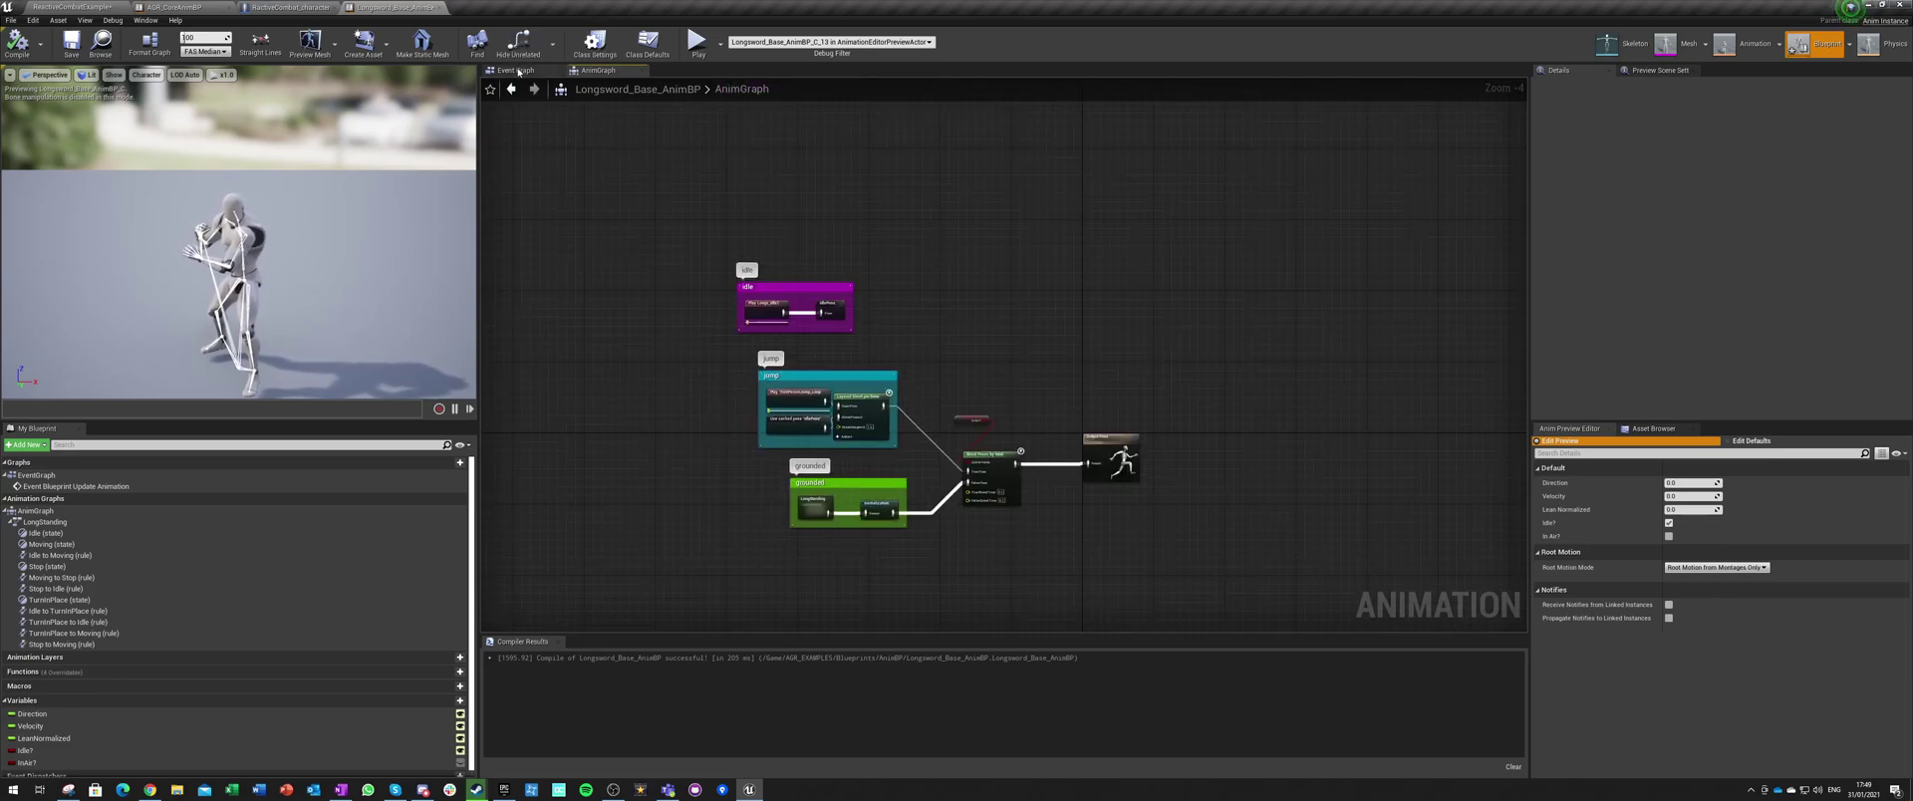
Step: Spread out the overlapping variable nodes feeding the Linked Anim Graph in AGR_CoreAnimBP's Longsword state, and save the blueprint
click(195, 6)
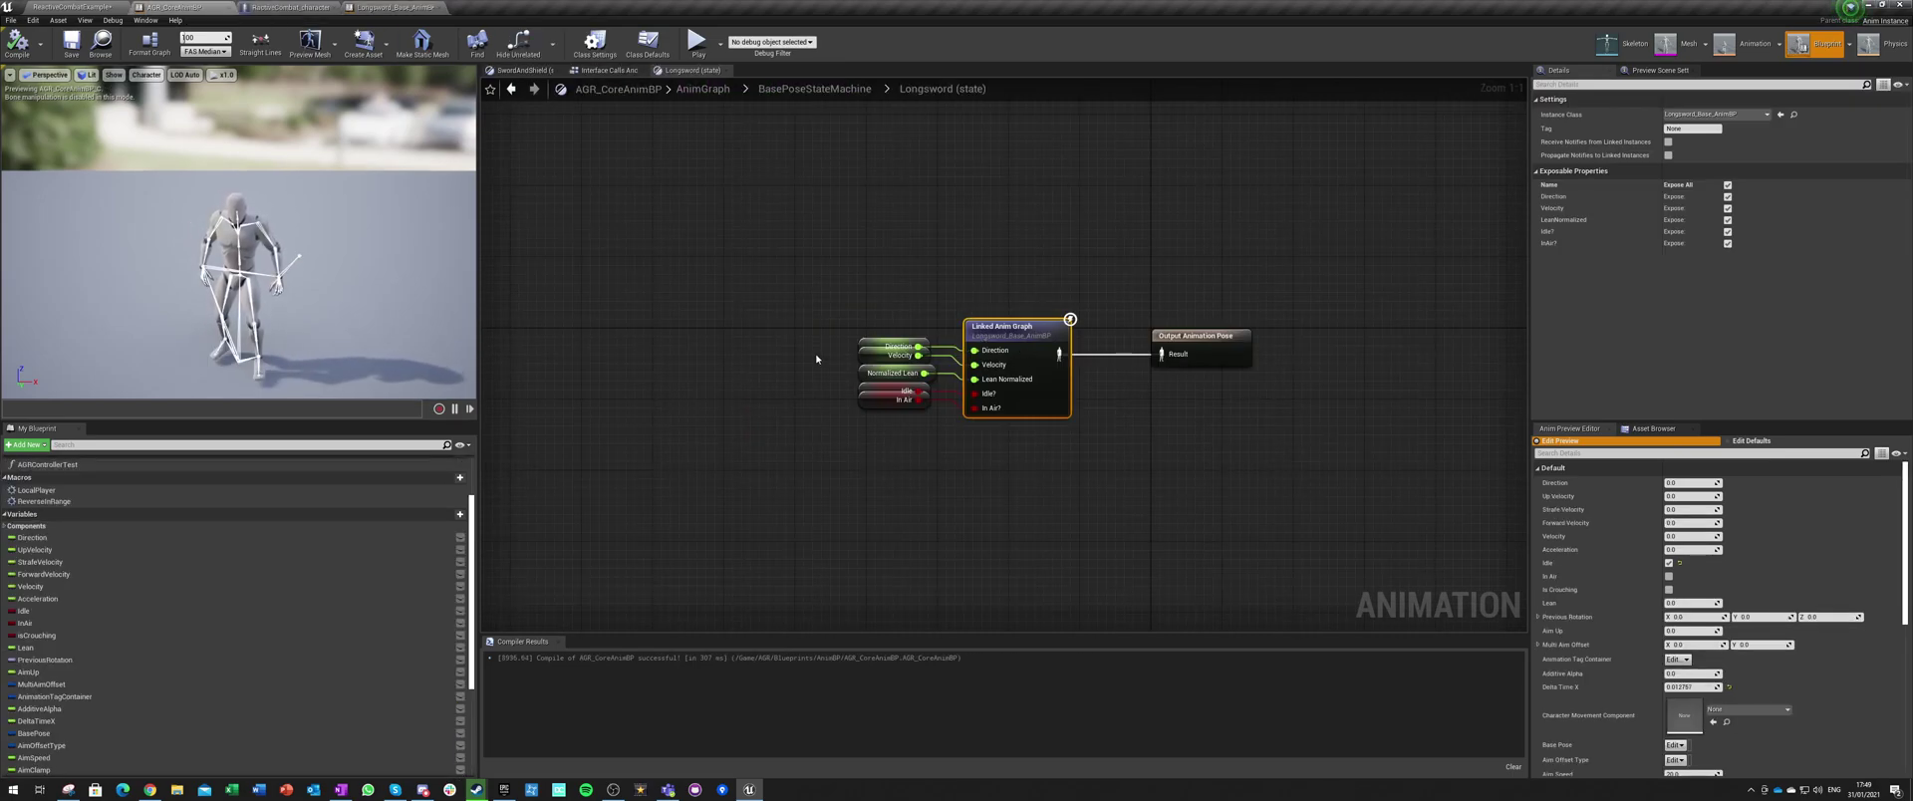
click(866, 346)
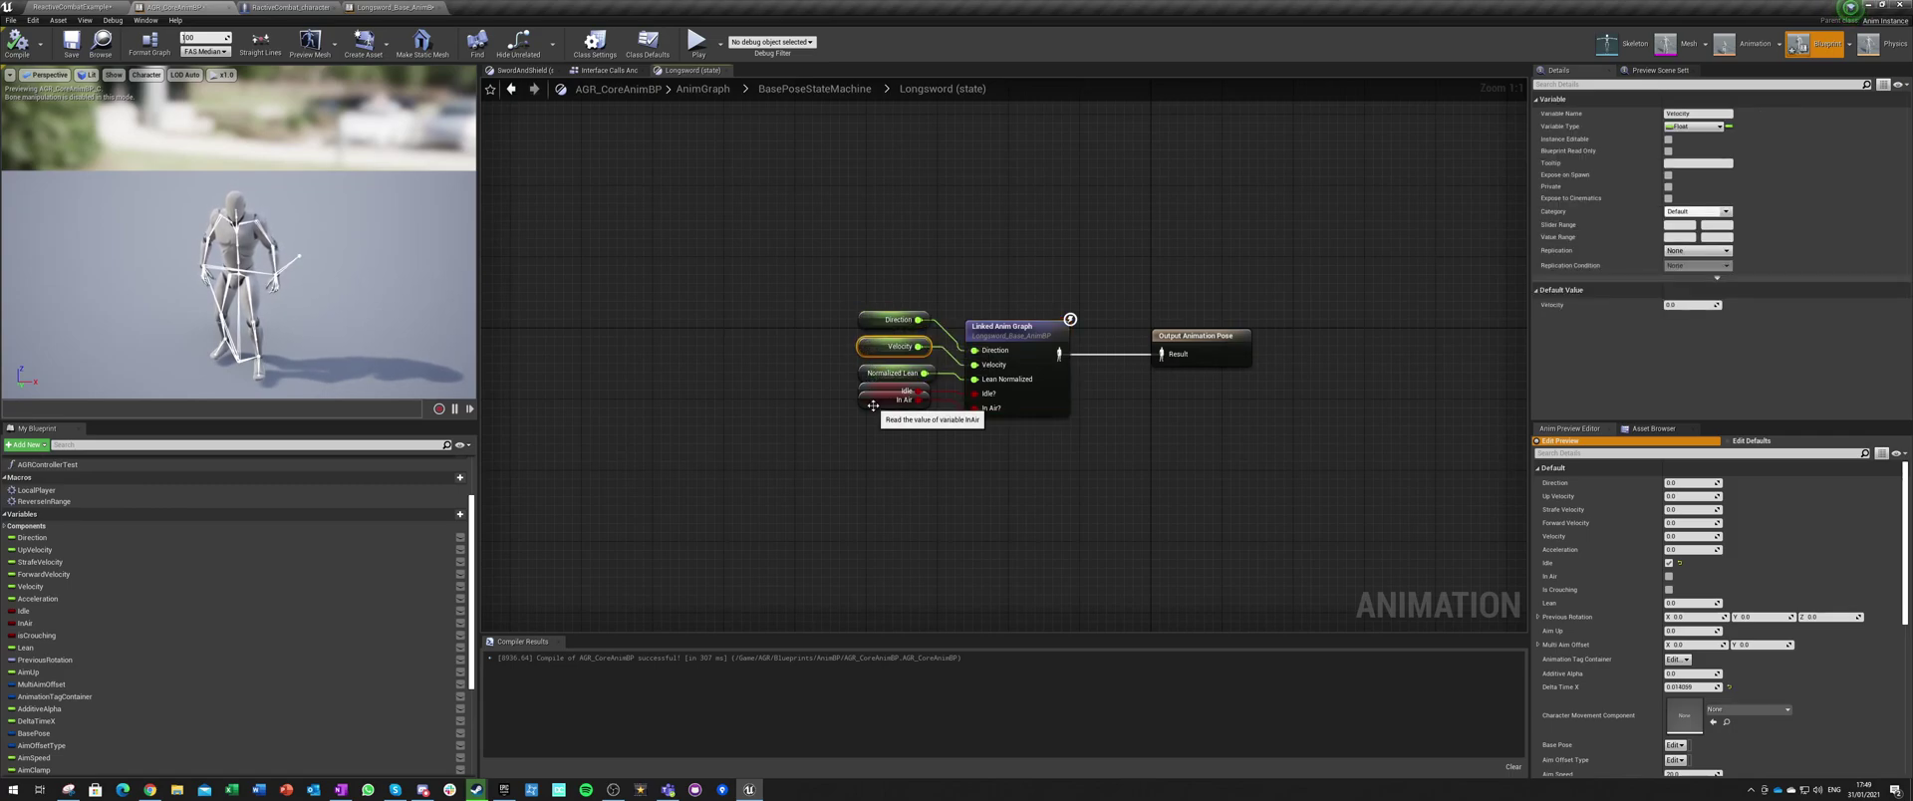
drag(873, 405, 873, 449)
mouse_move(876, 398)
mouse_down()
mouse_move(876, 416)
mouse_move(869, 391)
mouse_up()
click(793, 396)
click(71, 44)
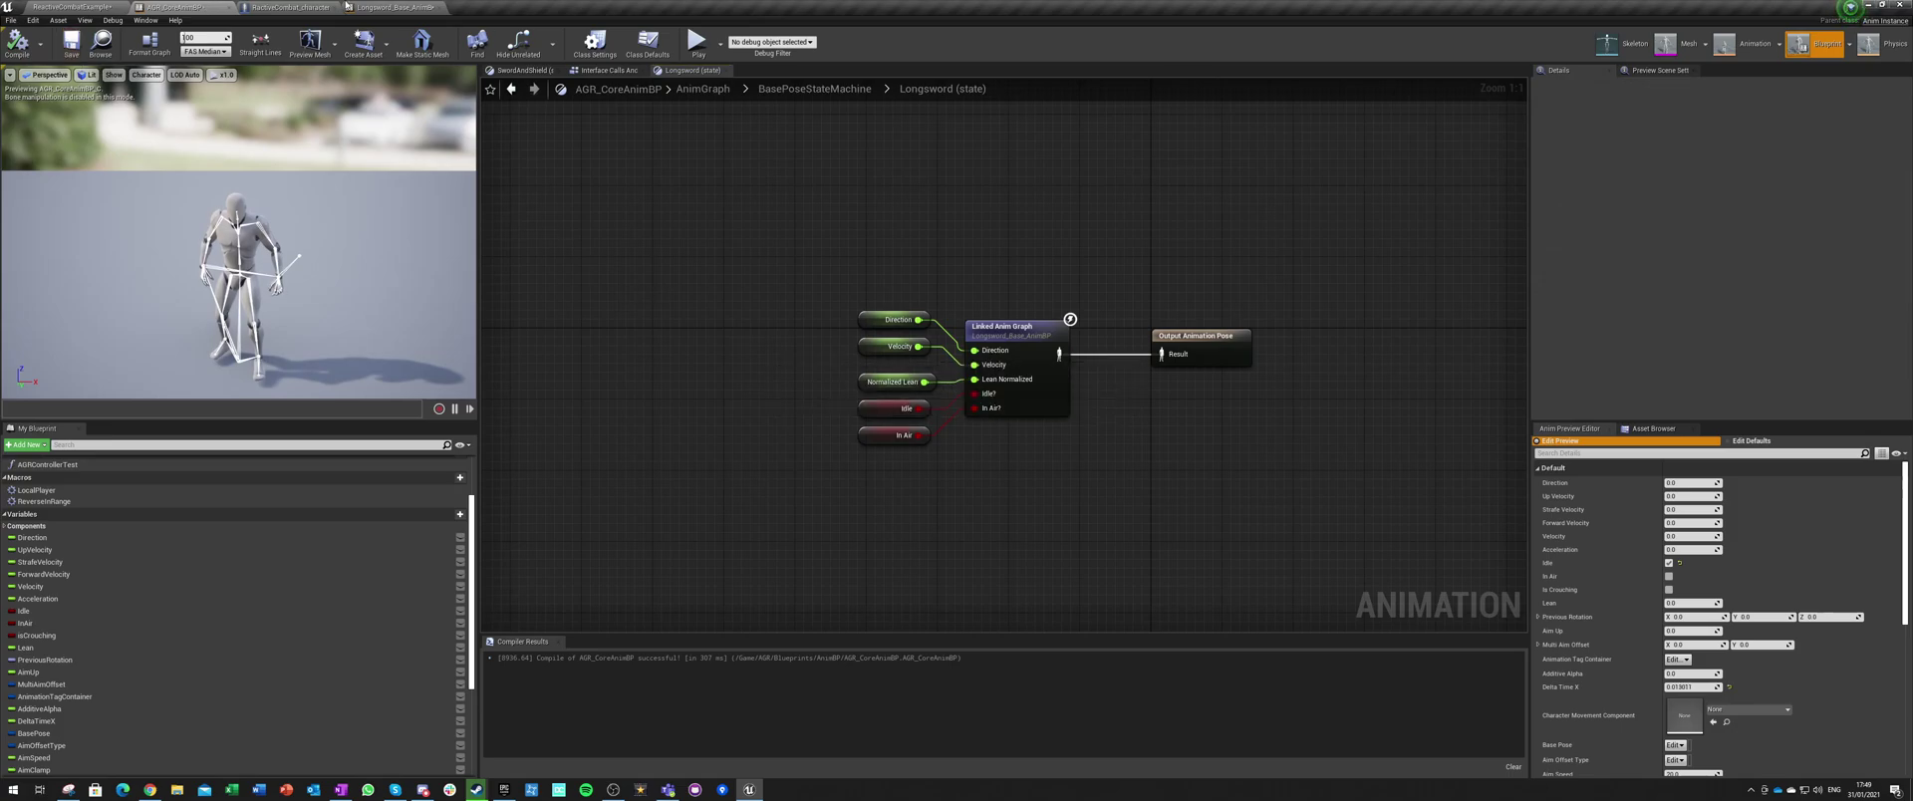
Step: Examine the Setup combat group in the RactiveCombat_character Event Graph and the settings of its AGR_CombatMaster component
click(299, 7)
right_drag(503, 386, 512, 261)
drag(605, 168, 1041, 311)
right_drag(996, 327, 1111, 183)
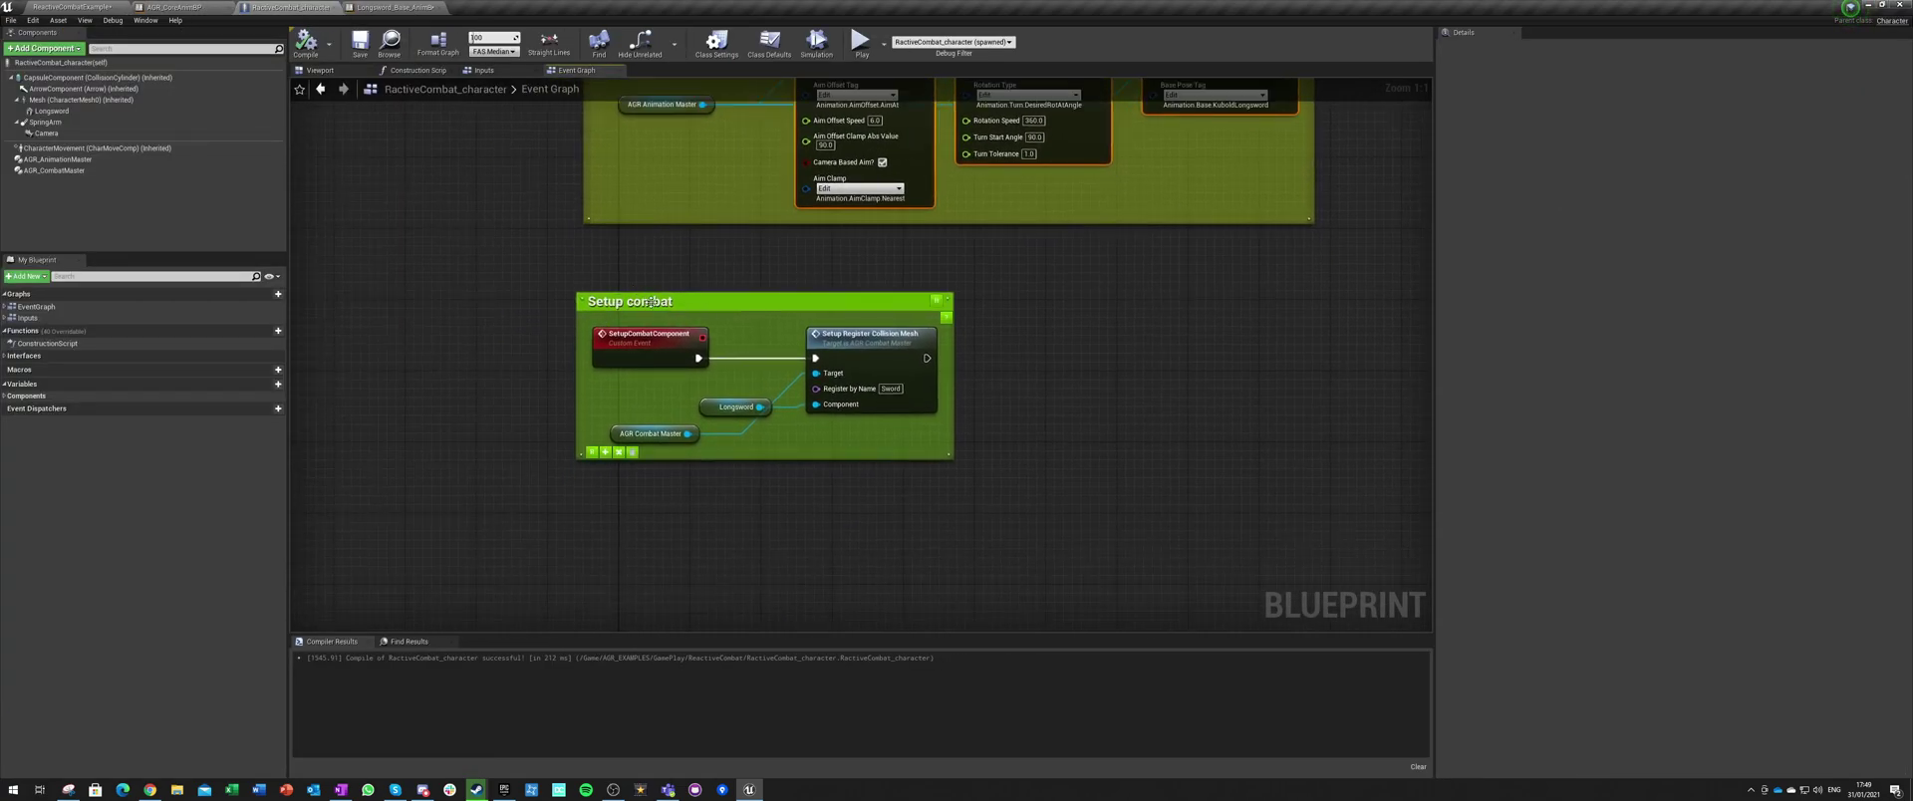
click(55, 170)
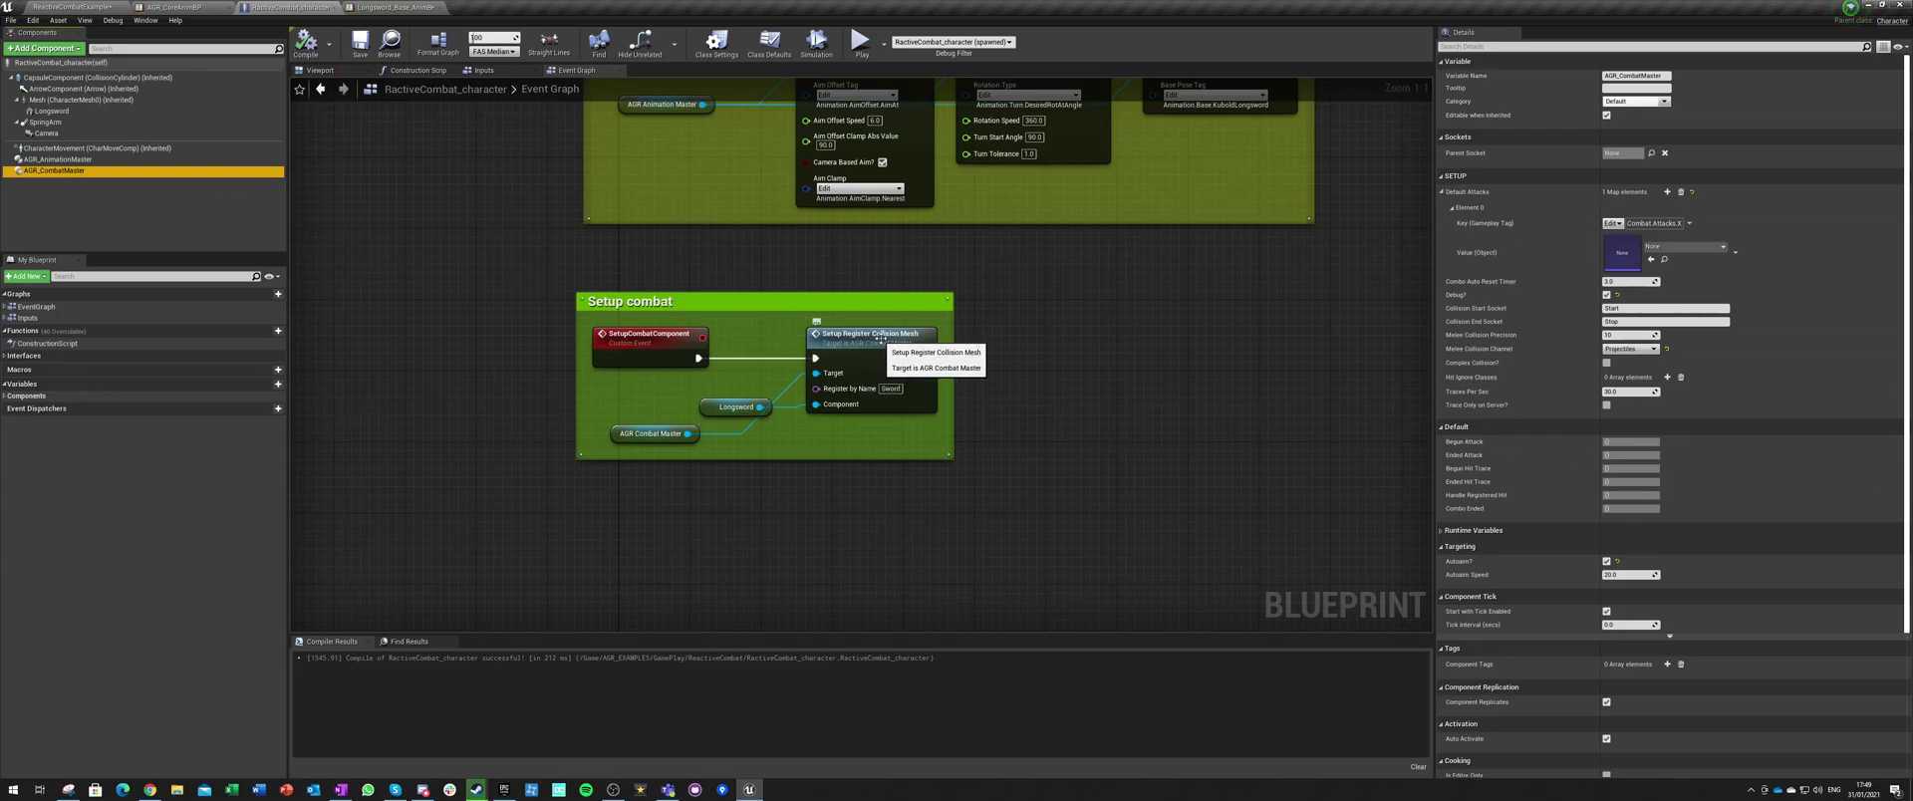
Step: Move the AGR Combat Master variable node between the SetupCombatComponent event and the Longsword node in the Setup combat group
click(659, 387)
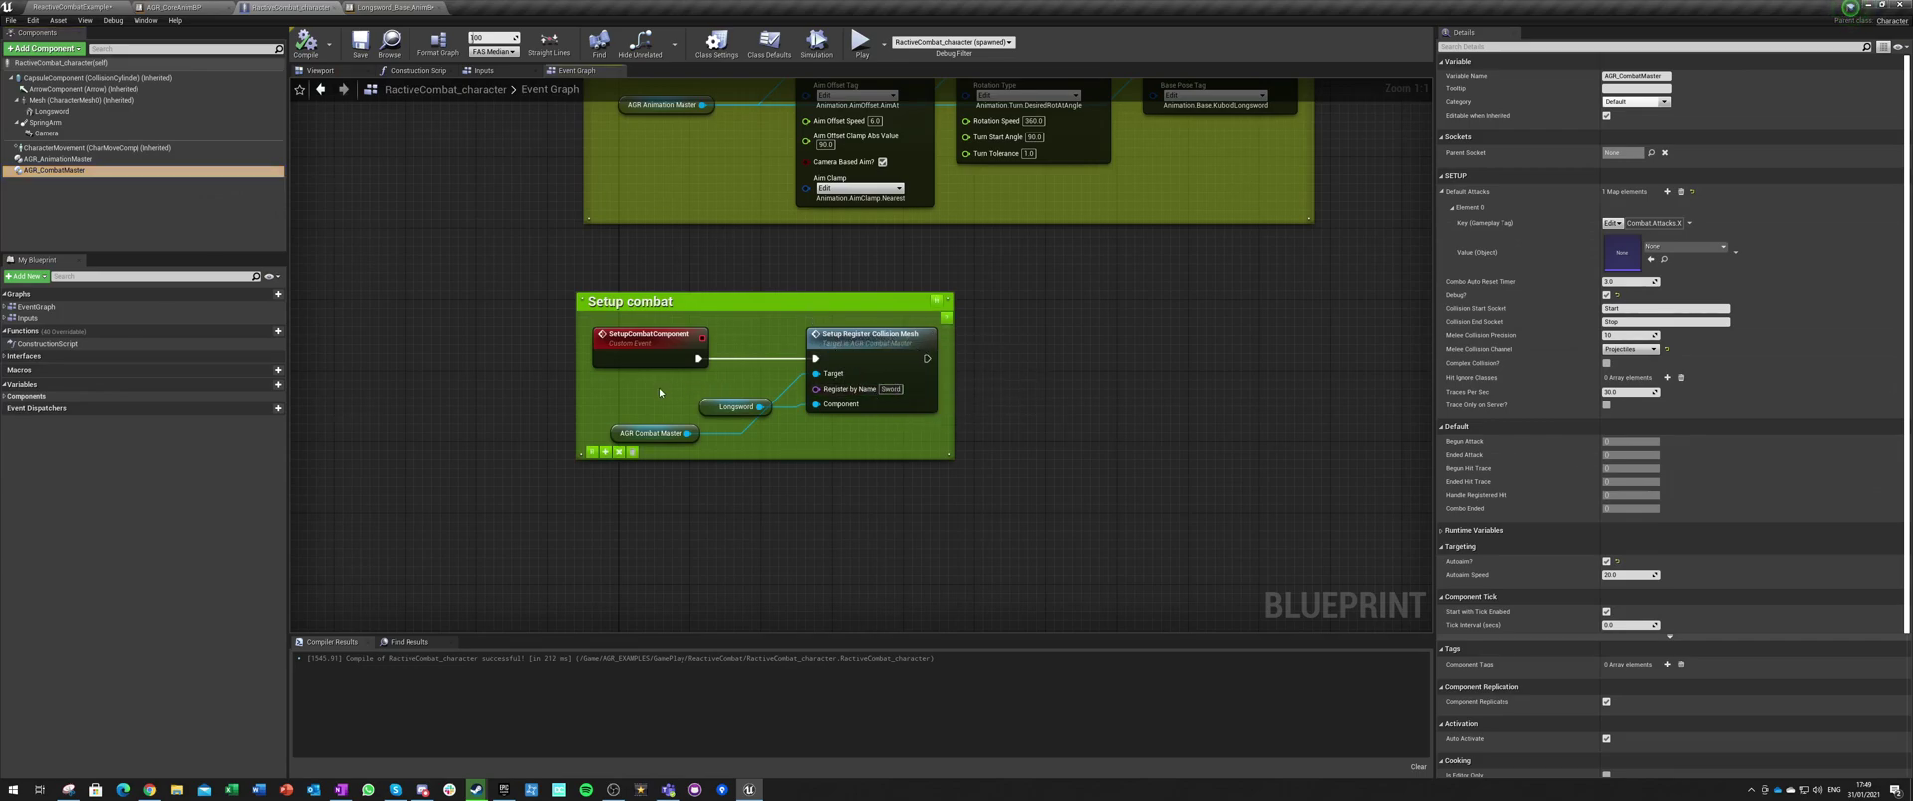
drag(615, 431, 689, 378)
click(483, 484)
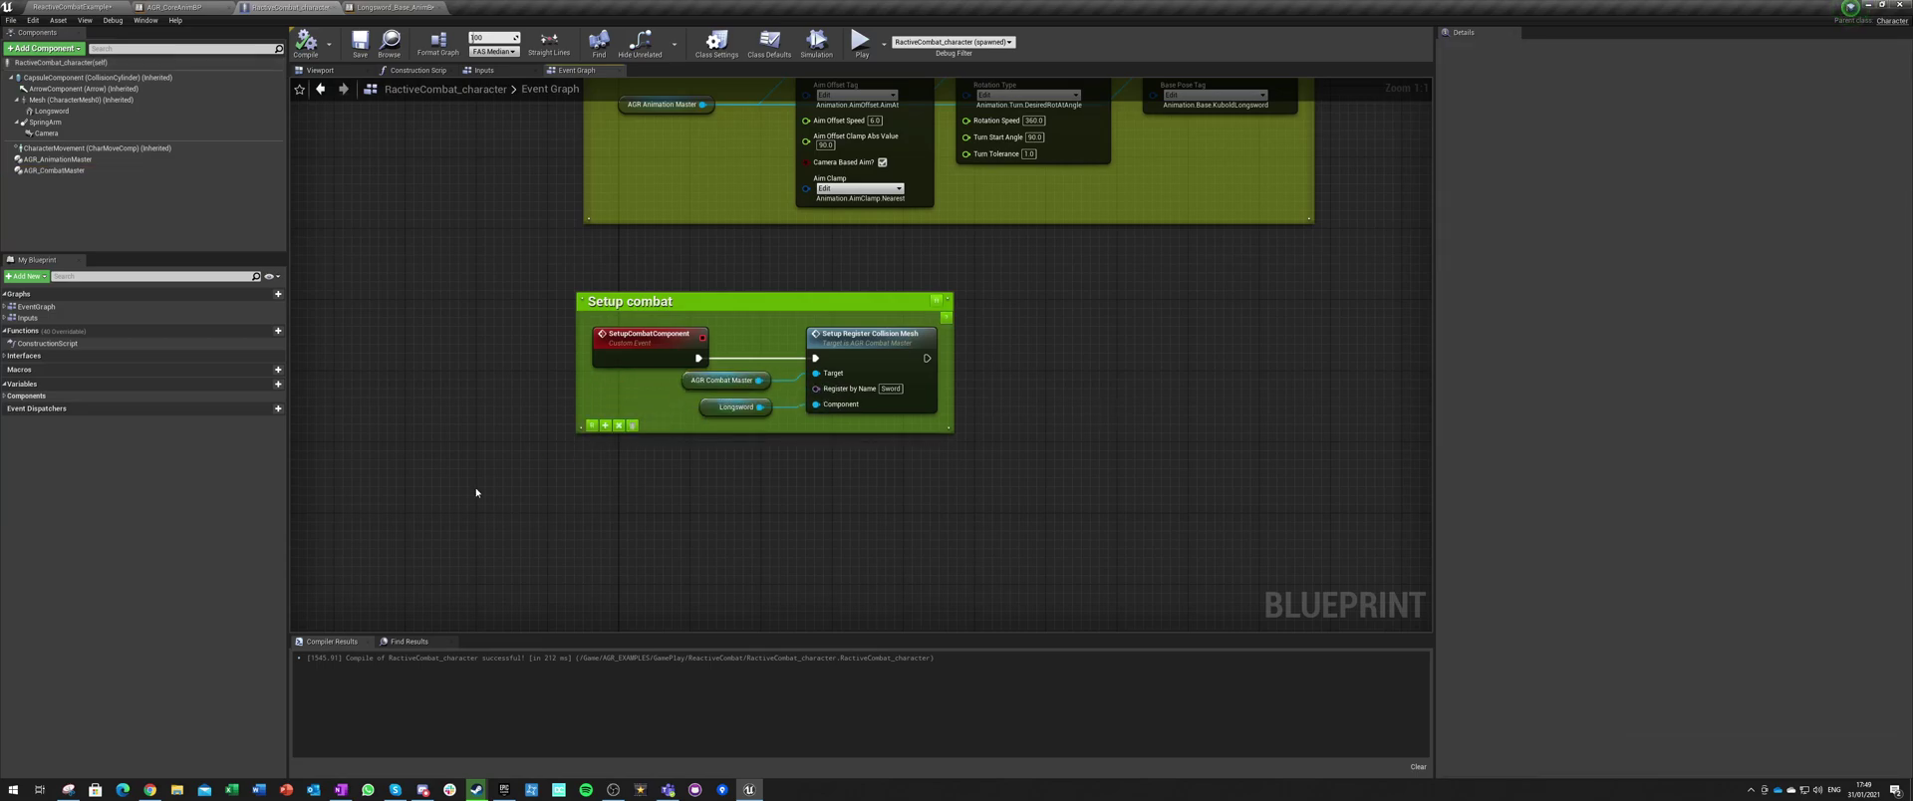
Step: In the Content folder, color the LongswordAnimsetPro folder purple and clear the color of the FPSwordAndShield folder
key(ctrl+Tab)
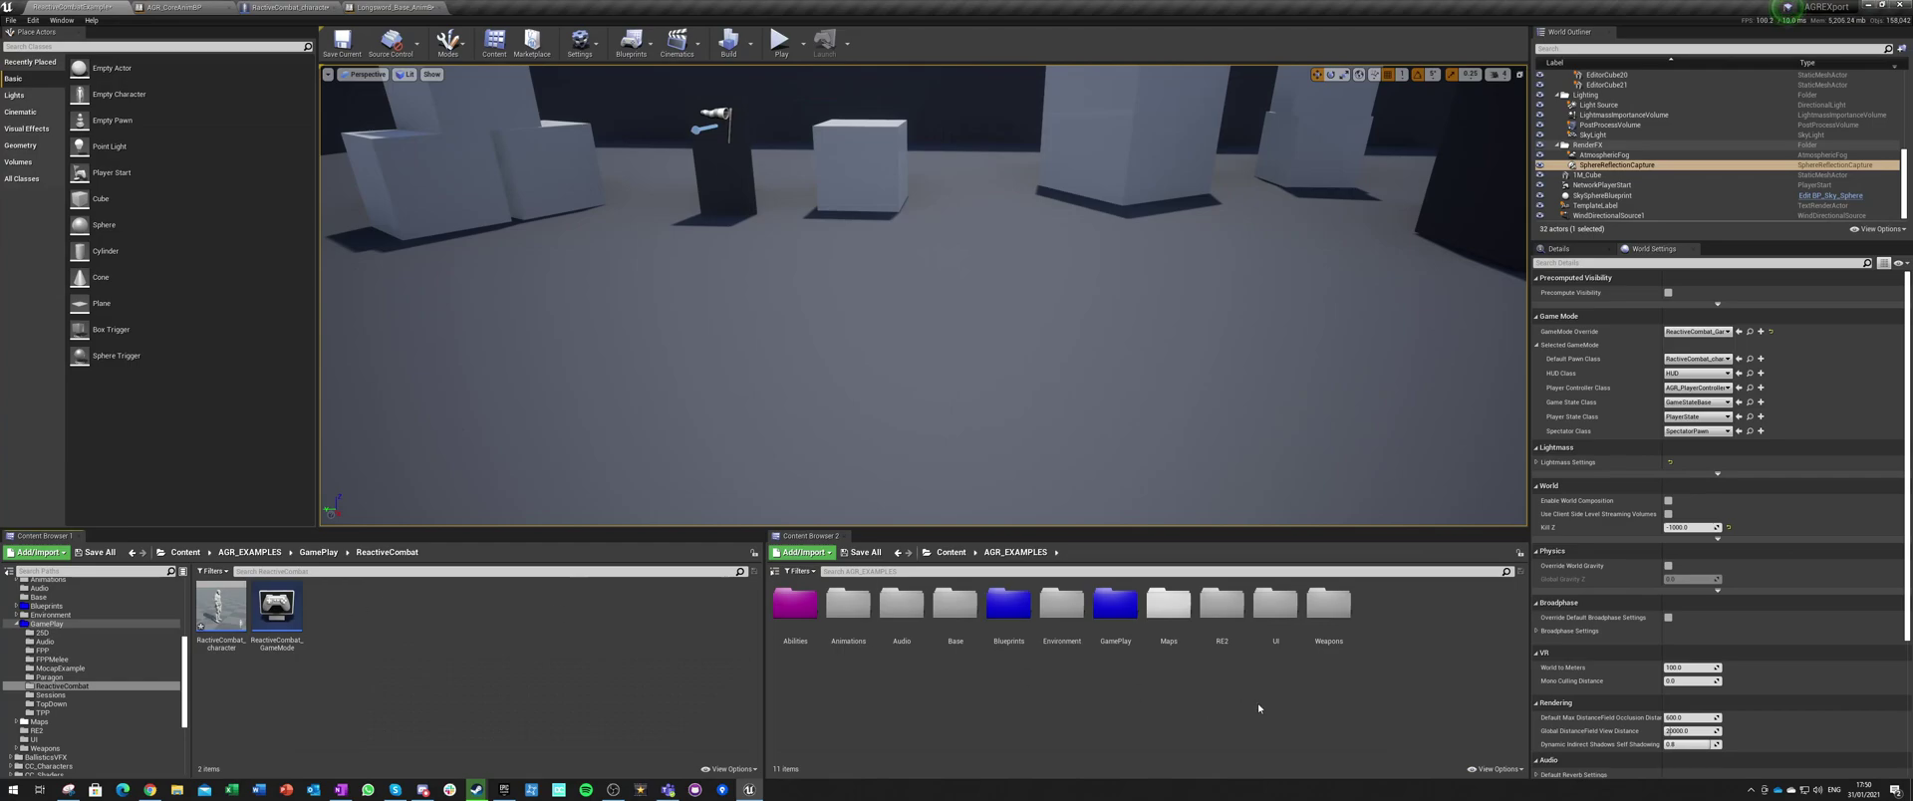
click(950, 552)
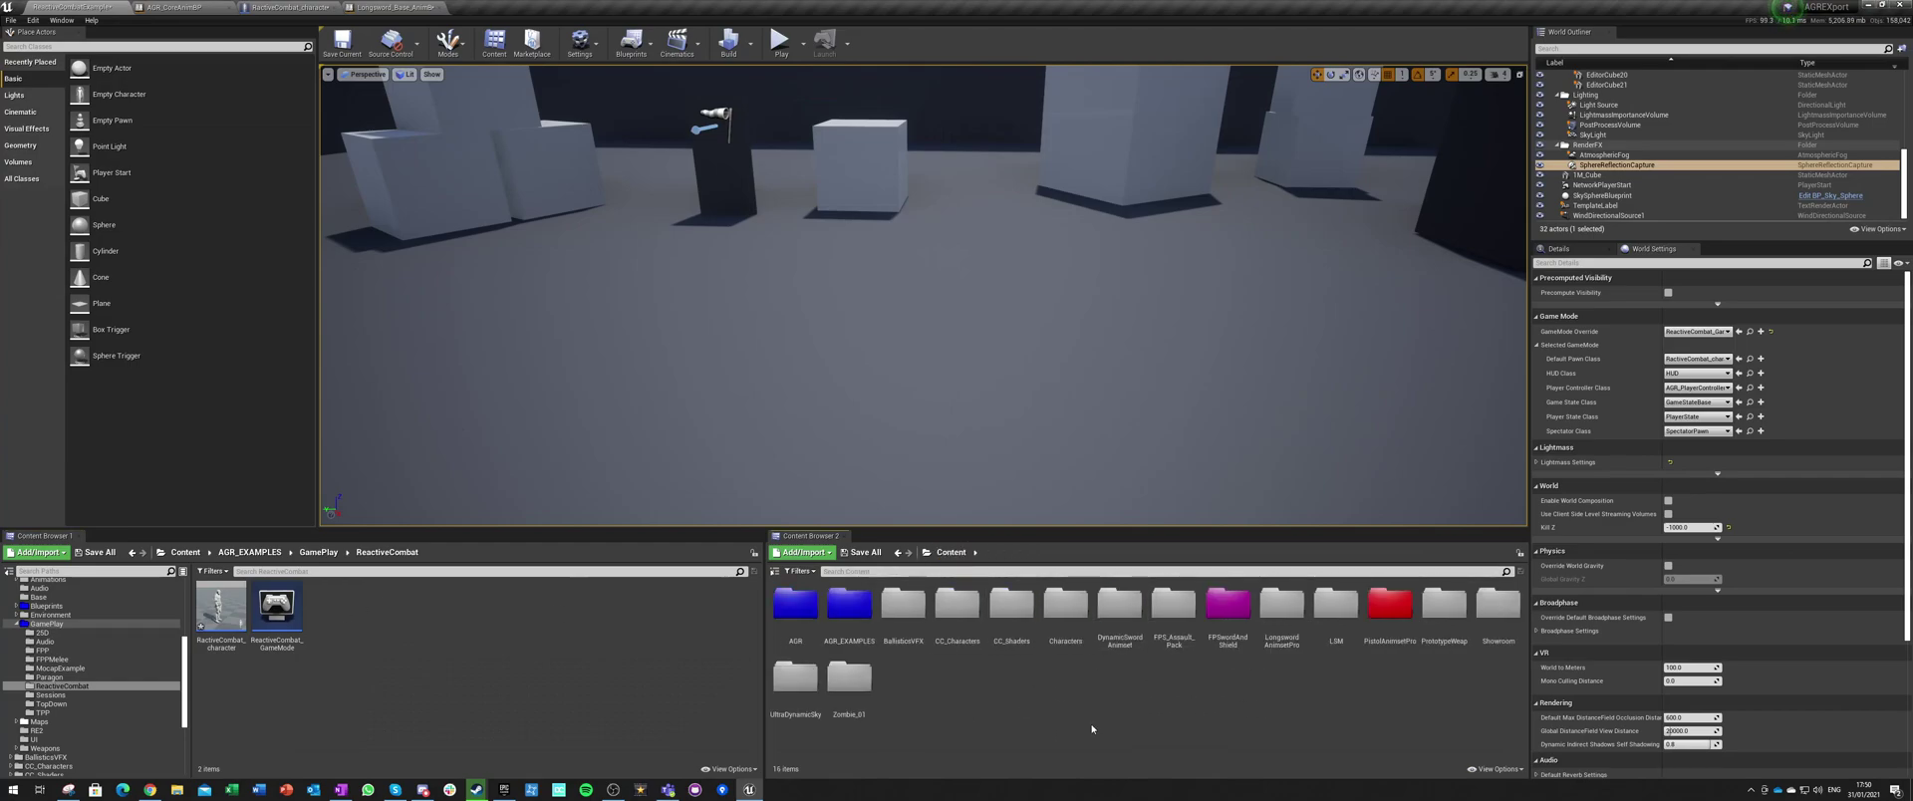
right_click(1282, 603)
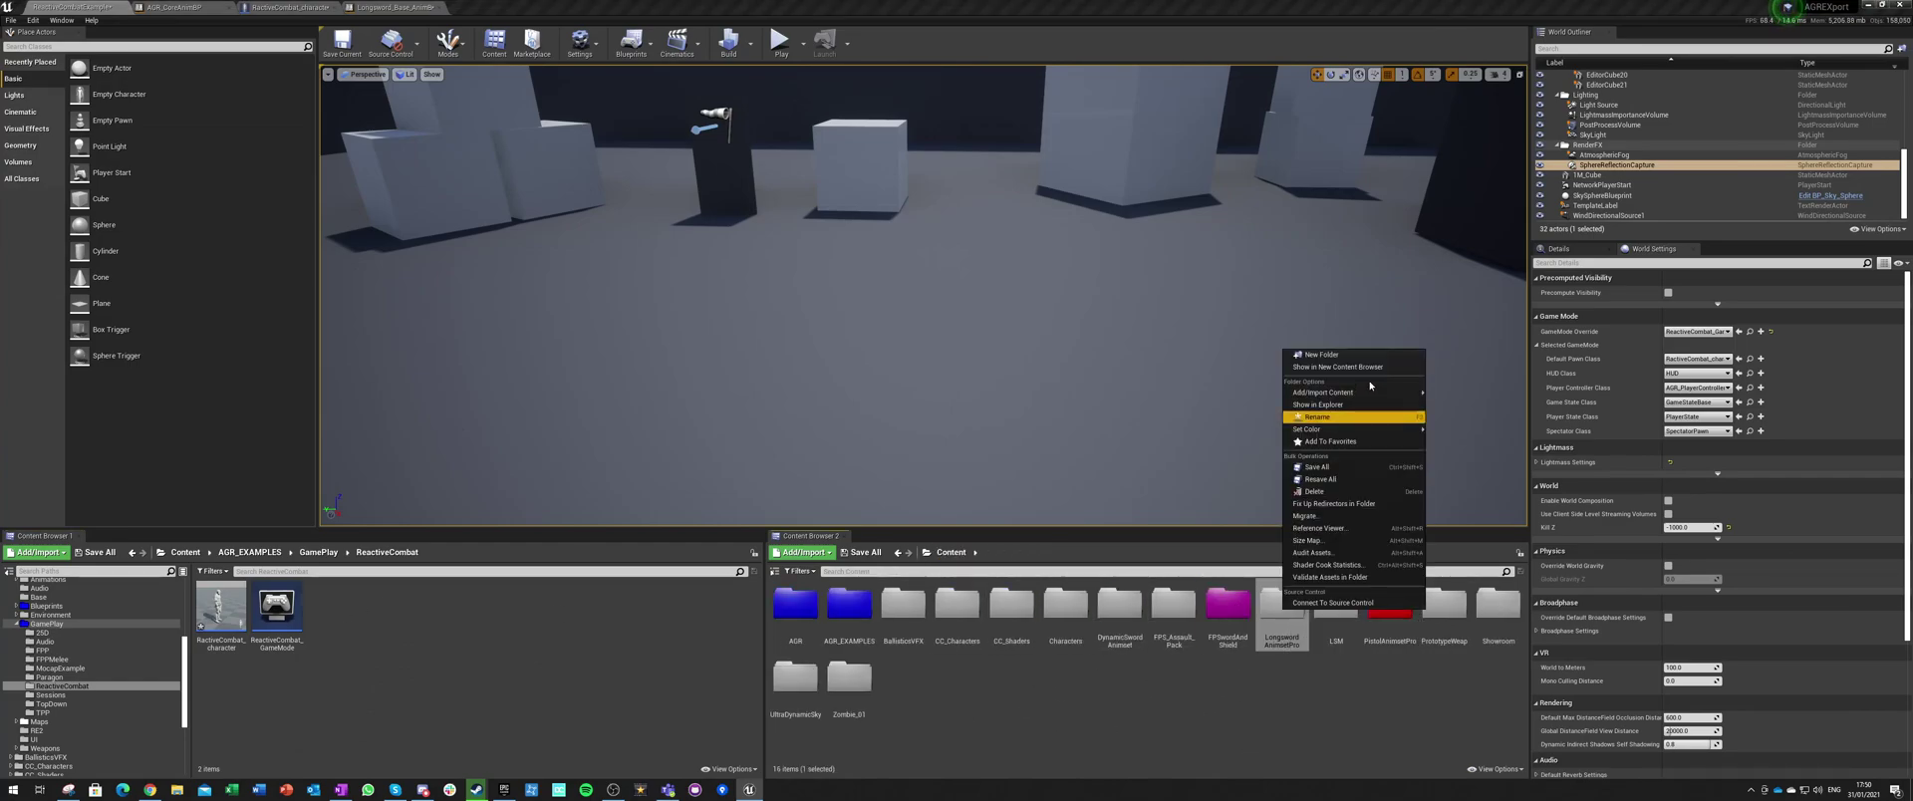
mouse_move(1432, 430)
click(1446, 501)
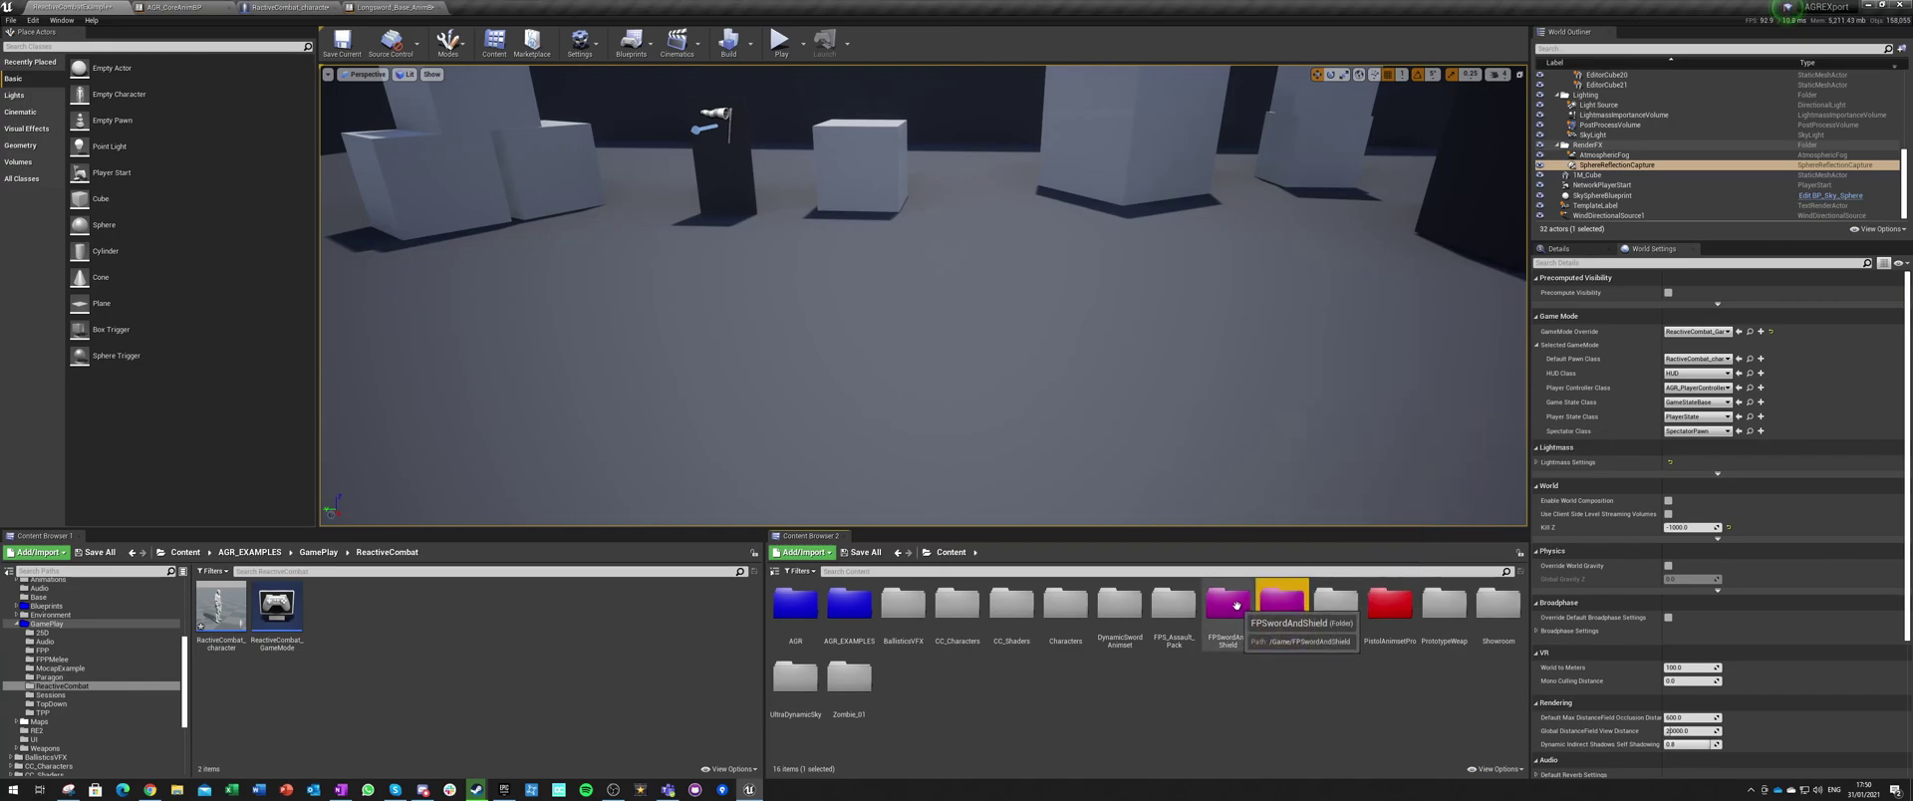
right_click(1237, 602)
mouse_move(1371, 427)
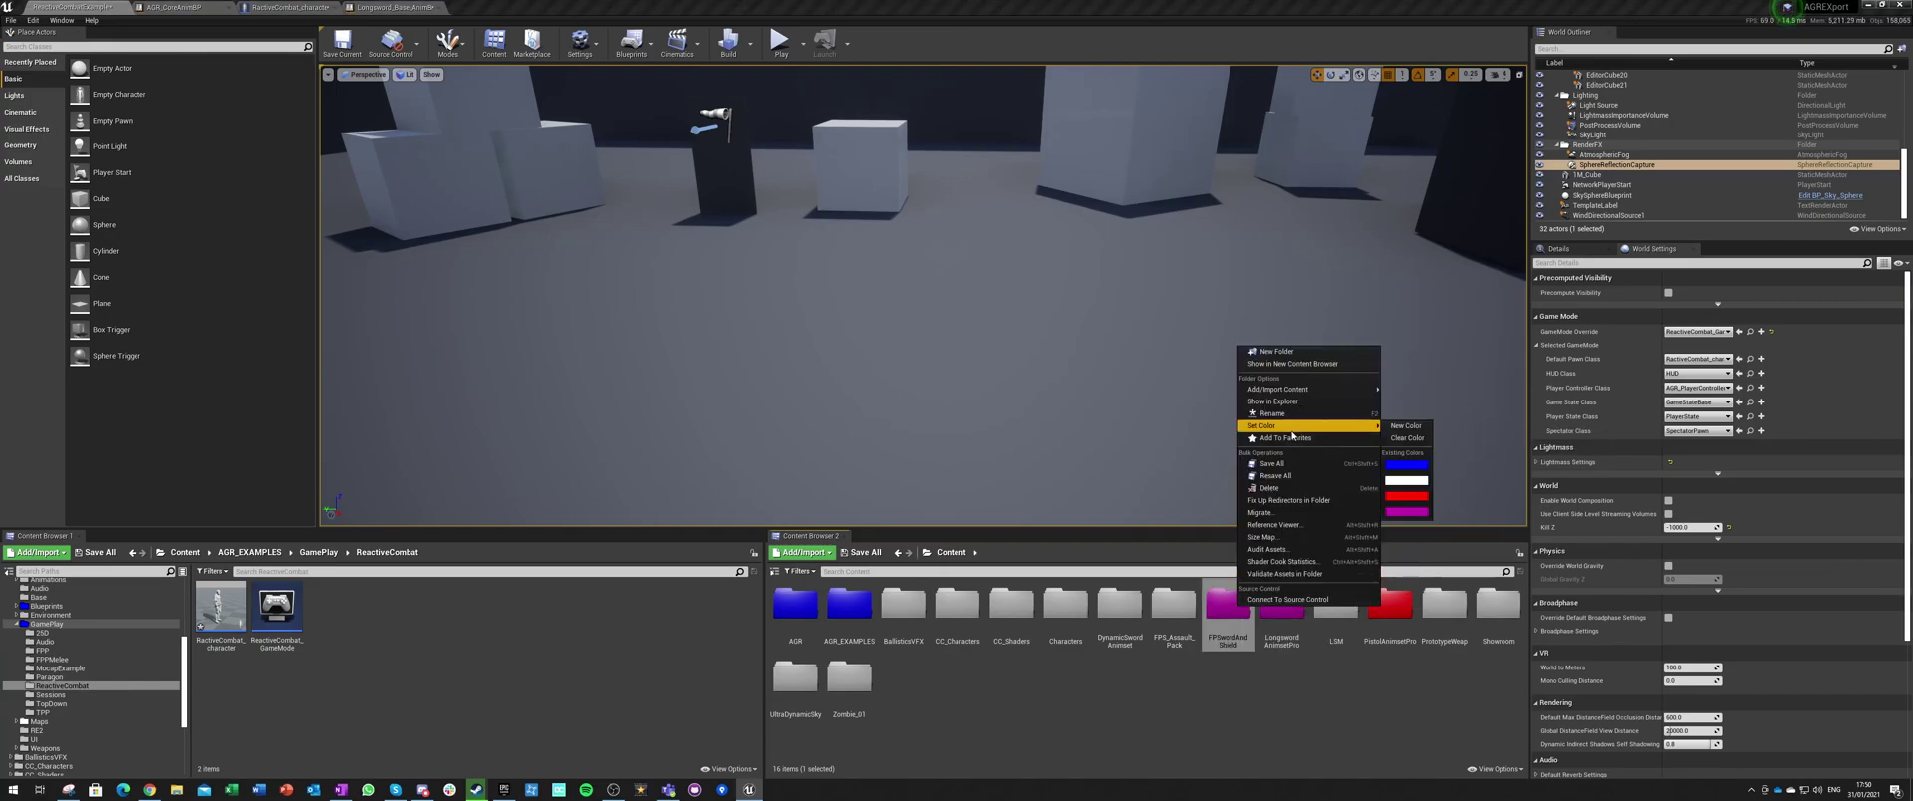
click(1407, 437)
Step: Browse the LongswordAnimsetPro folder's models and open its Animations/RootMotion folder
click(1282, 607)
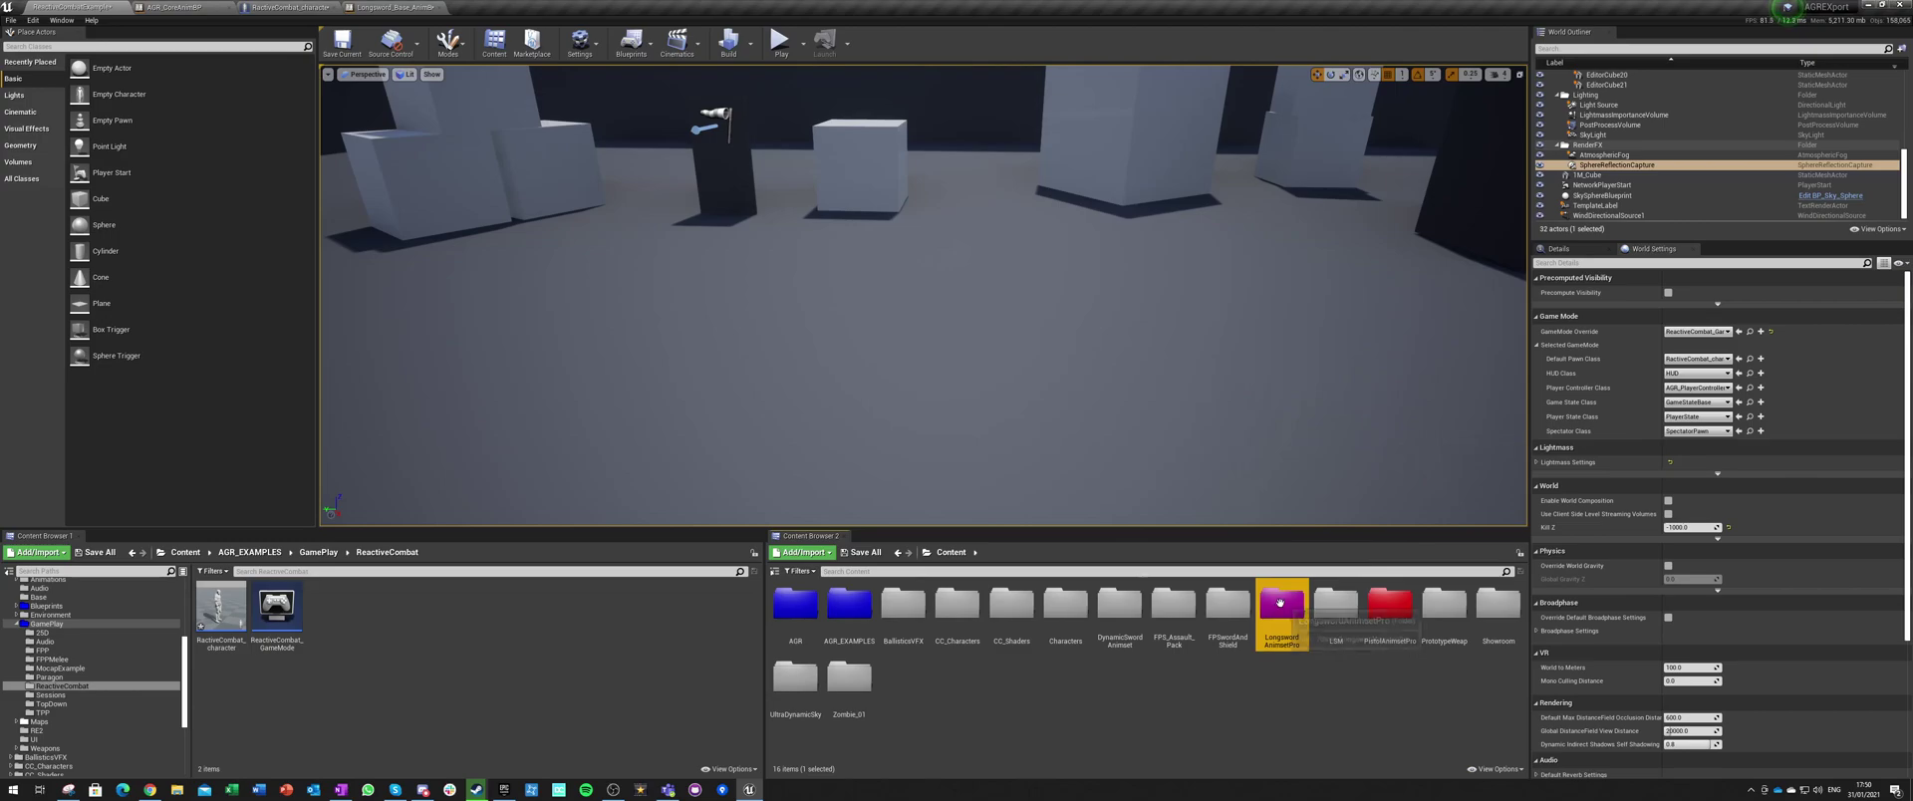
double_click(1279, 603)
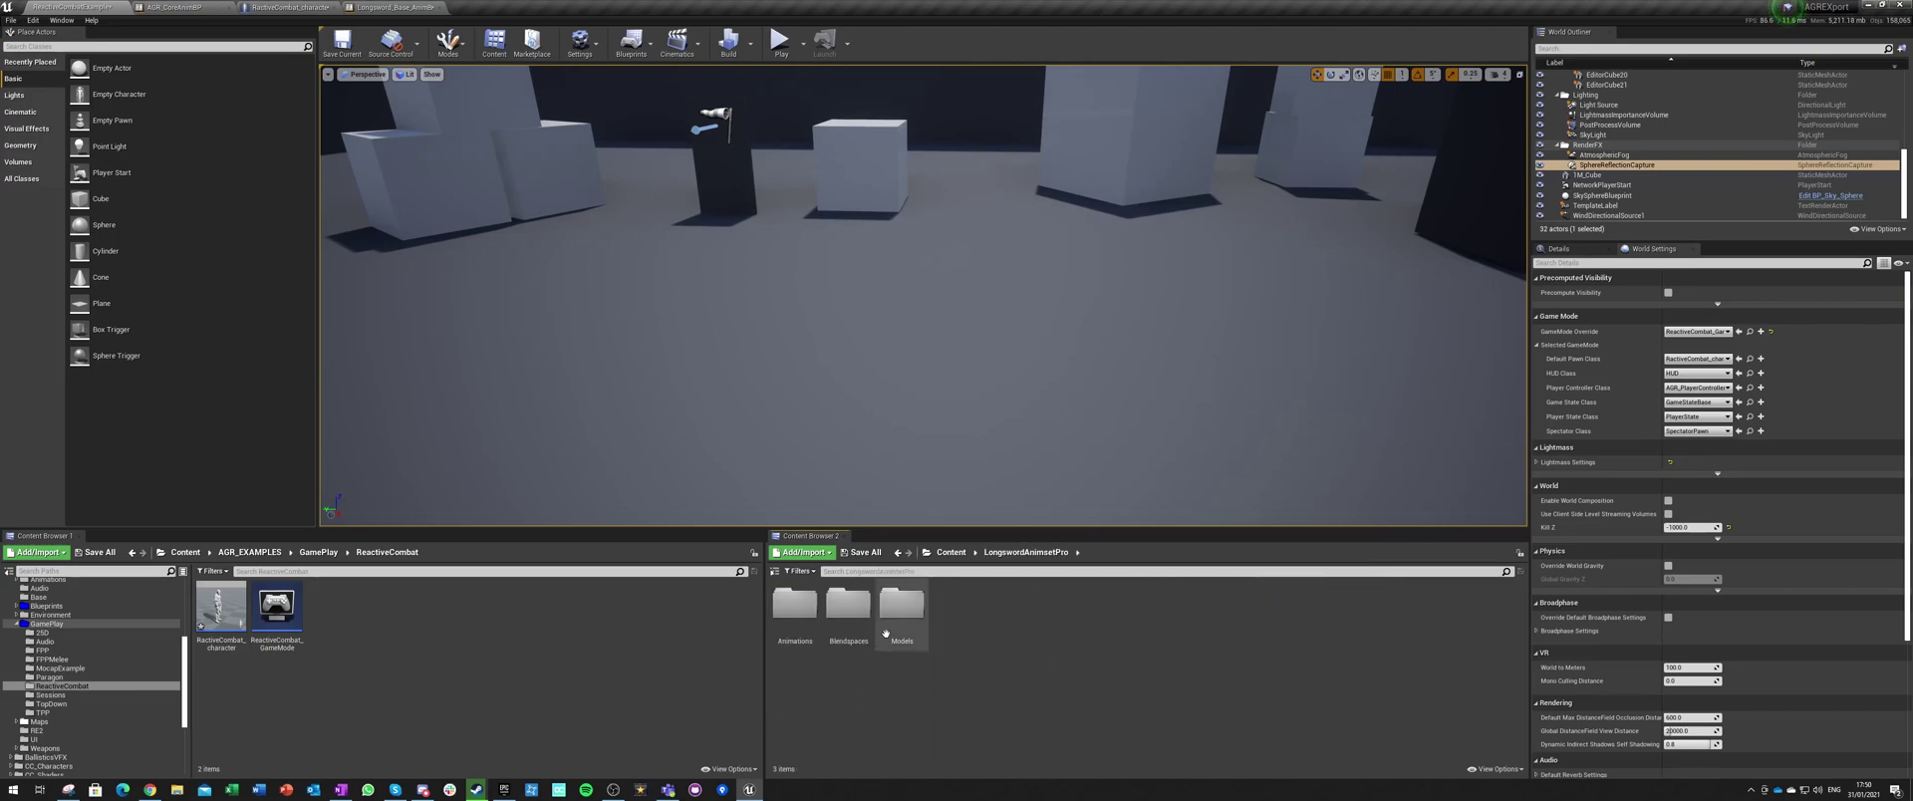
double_click(890, 632)
double_click(808, 617)
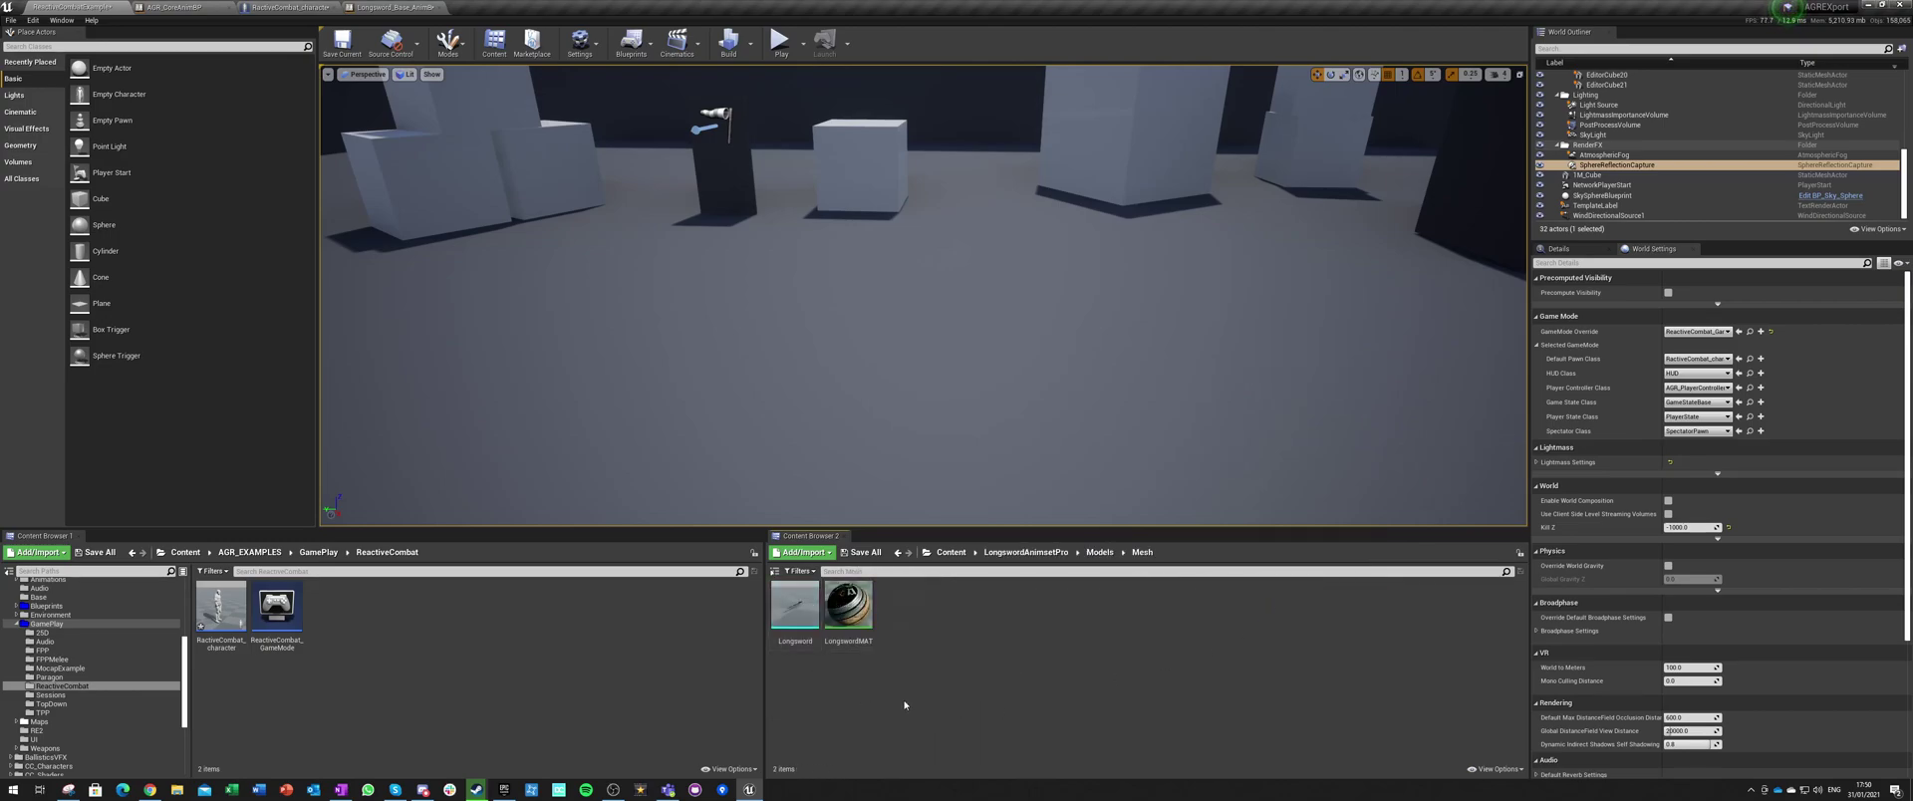
click(1026, 553)
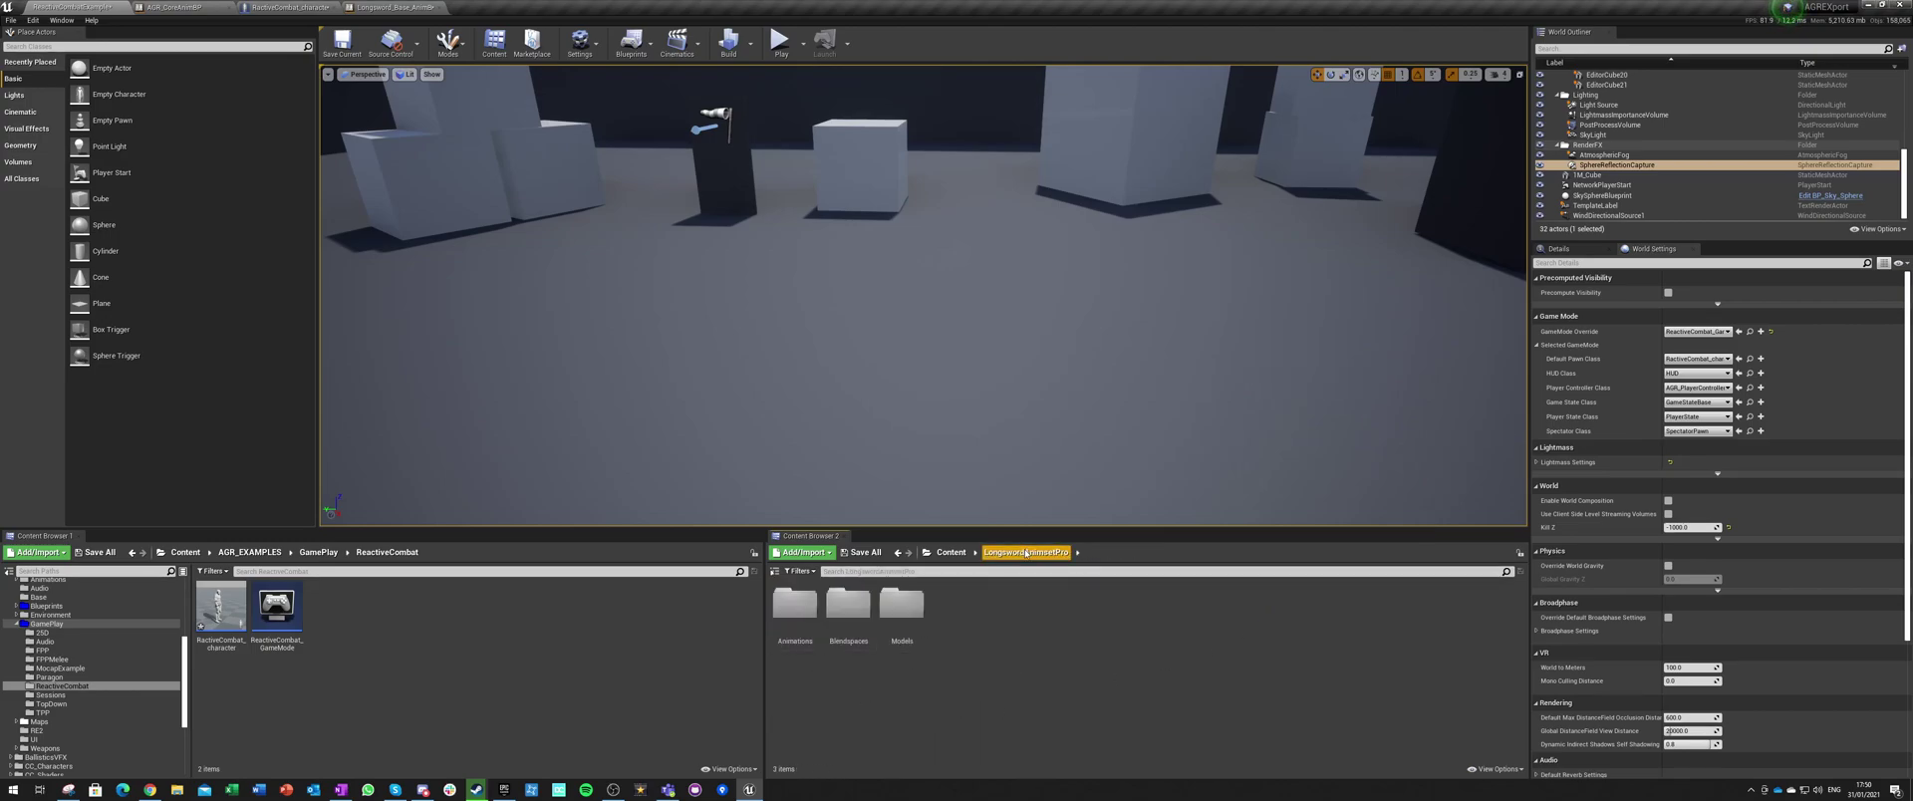
double_click(794, 602)
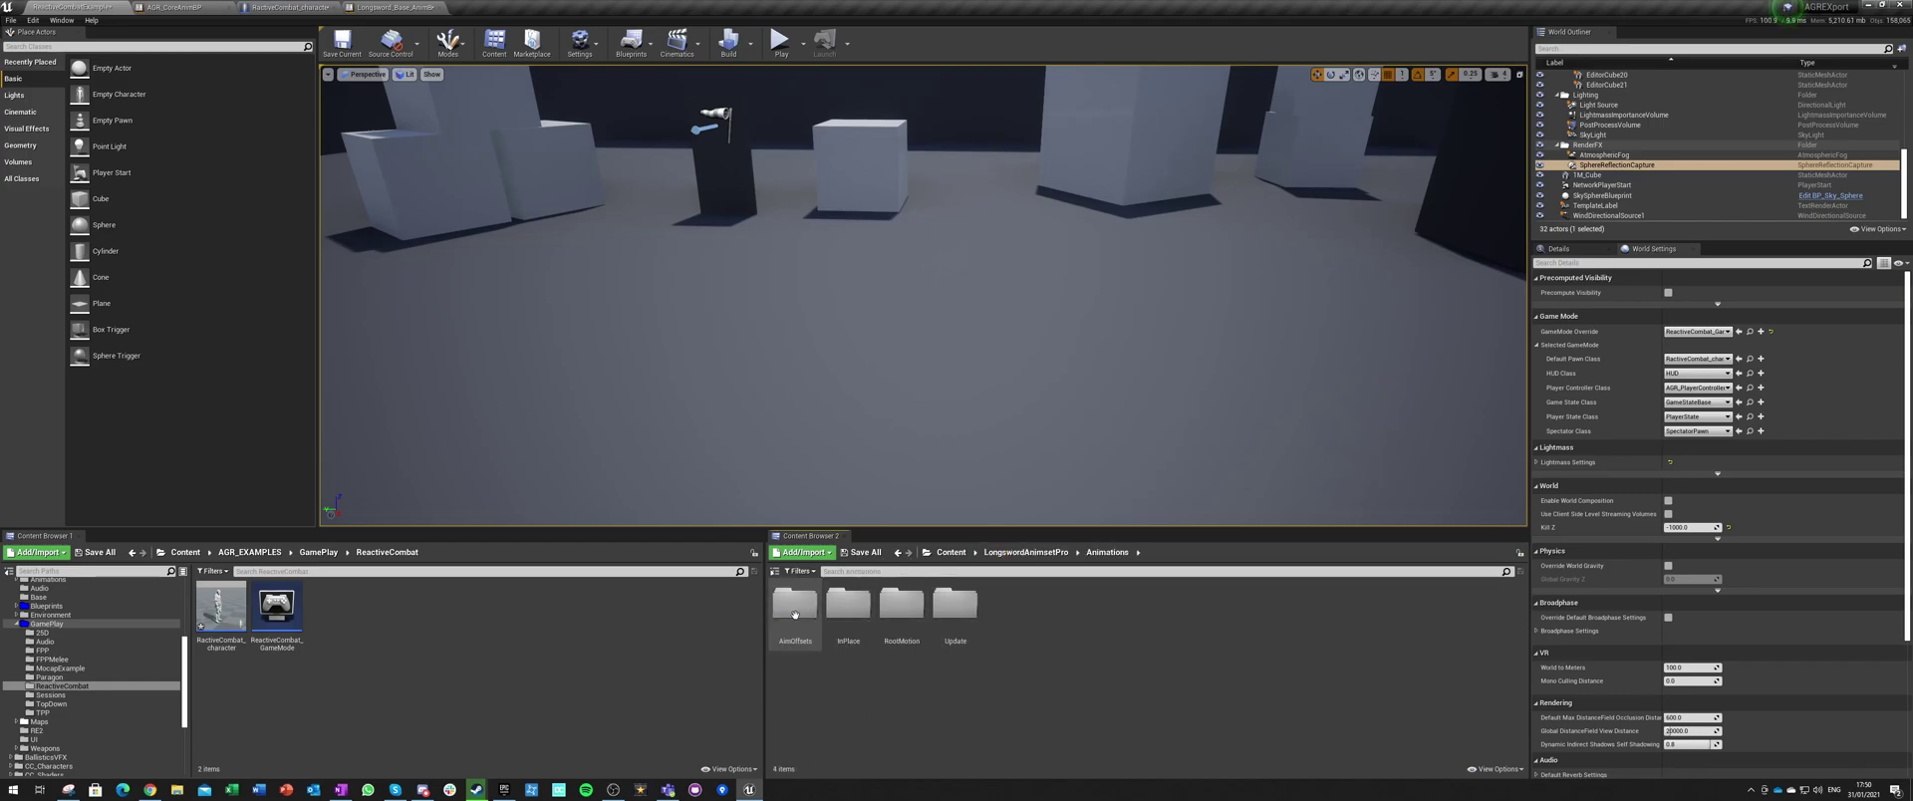
double_click(884, 624)
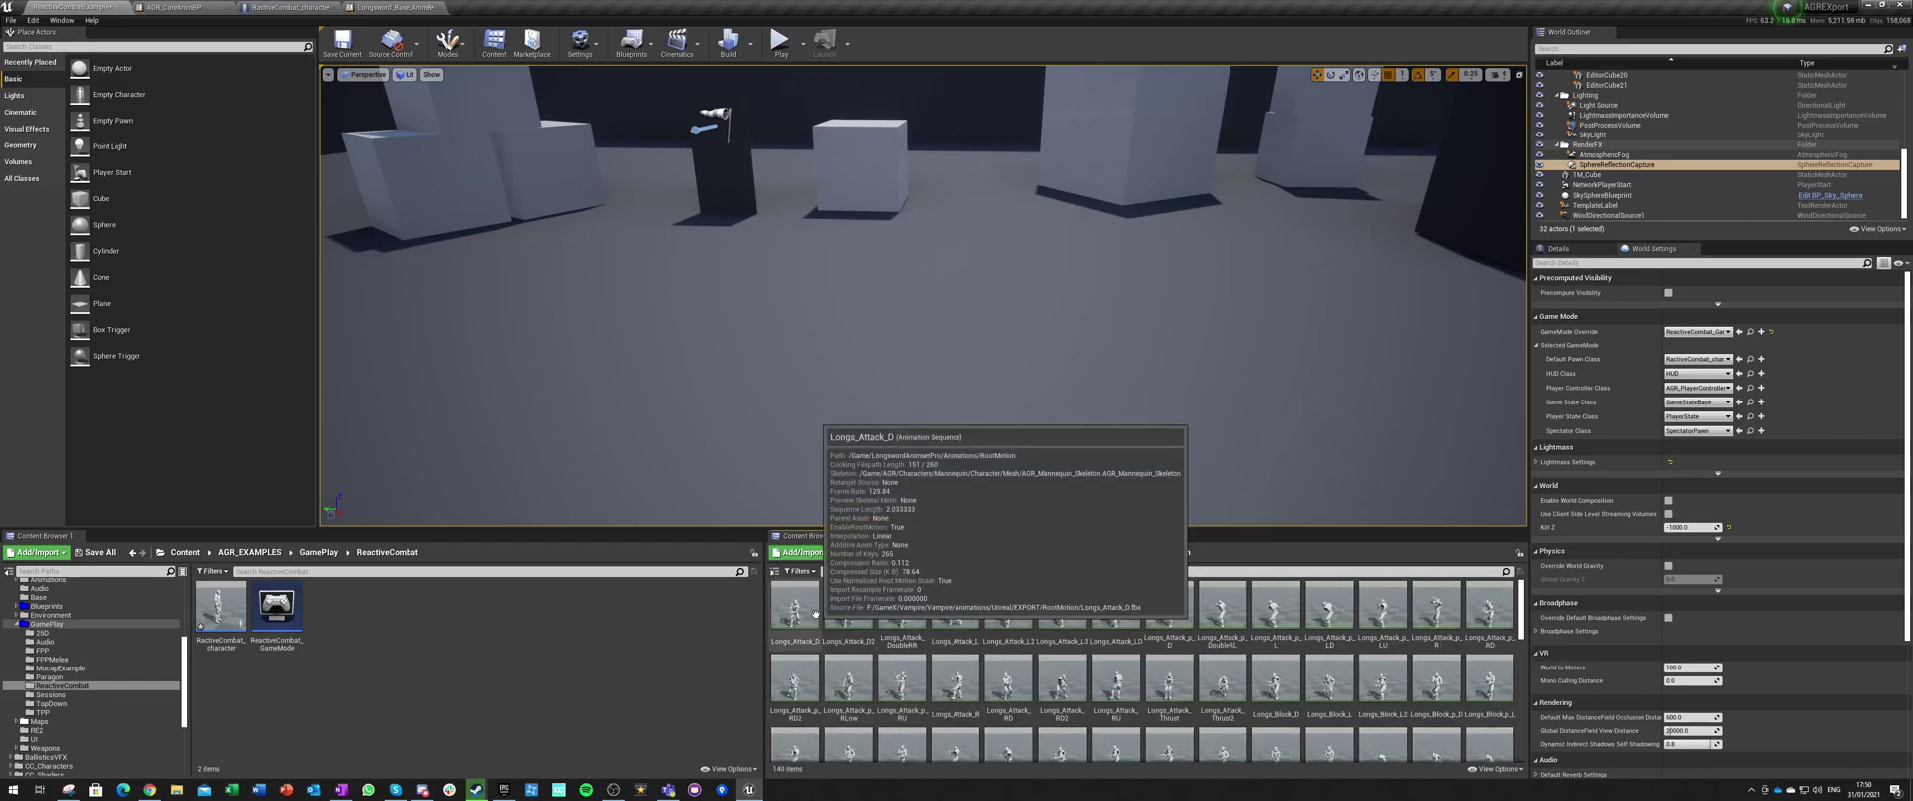
Step: Filter the animations in the RootMotion folder by "attack"
click(930, 570)
text(attac)
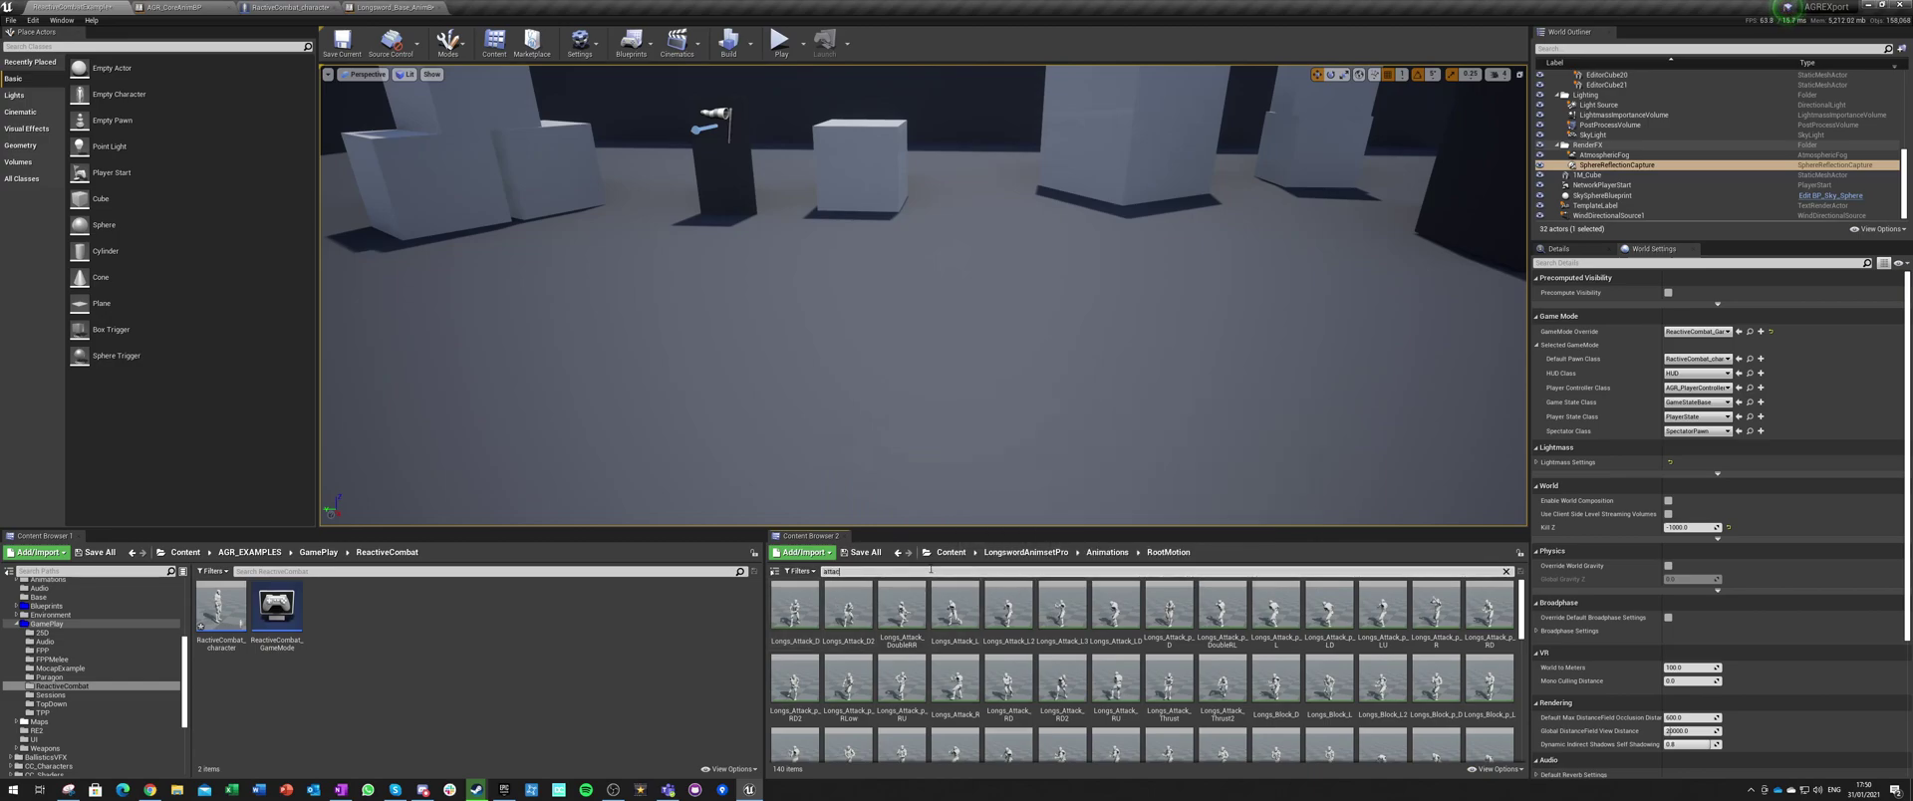
text(k)
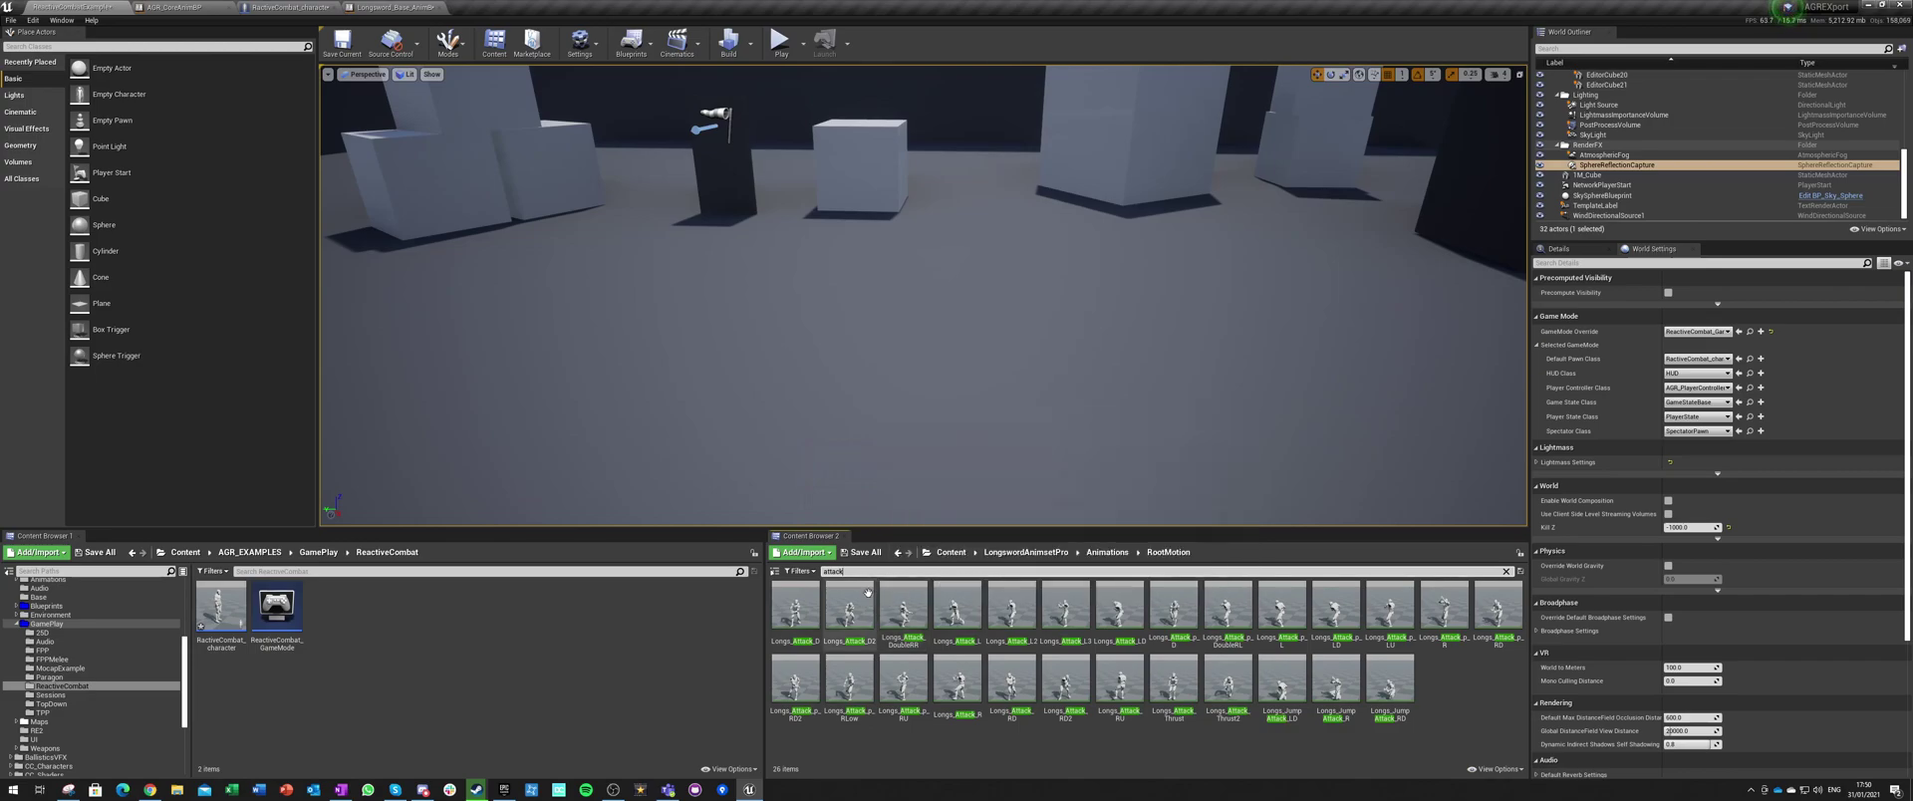
click(802, 602)
key(ctrl+a)
double_click(953, 675)
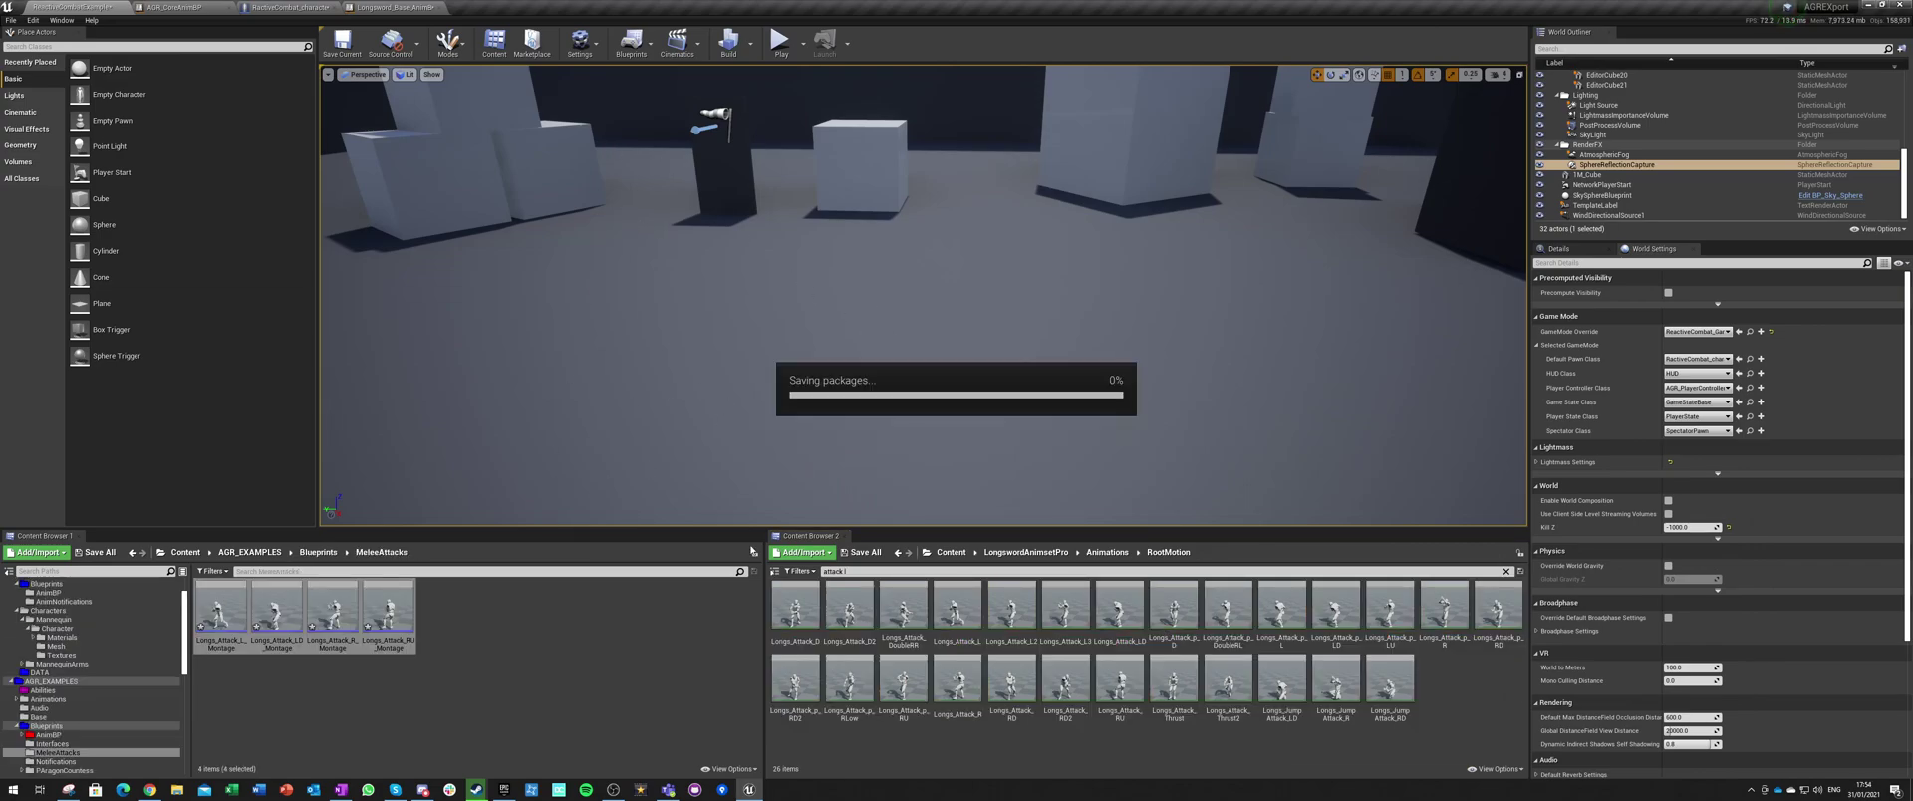
Step: Open the four Longs_Attack montages (L, LD, R and RU) from the MeleeAttacks folder and preview each one
click(221, 610)
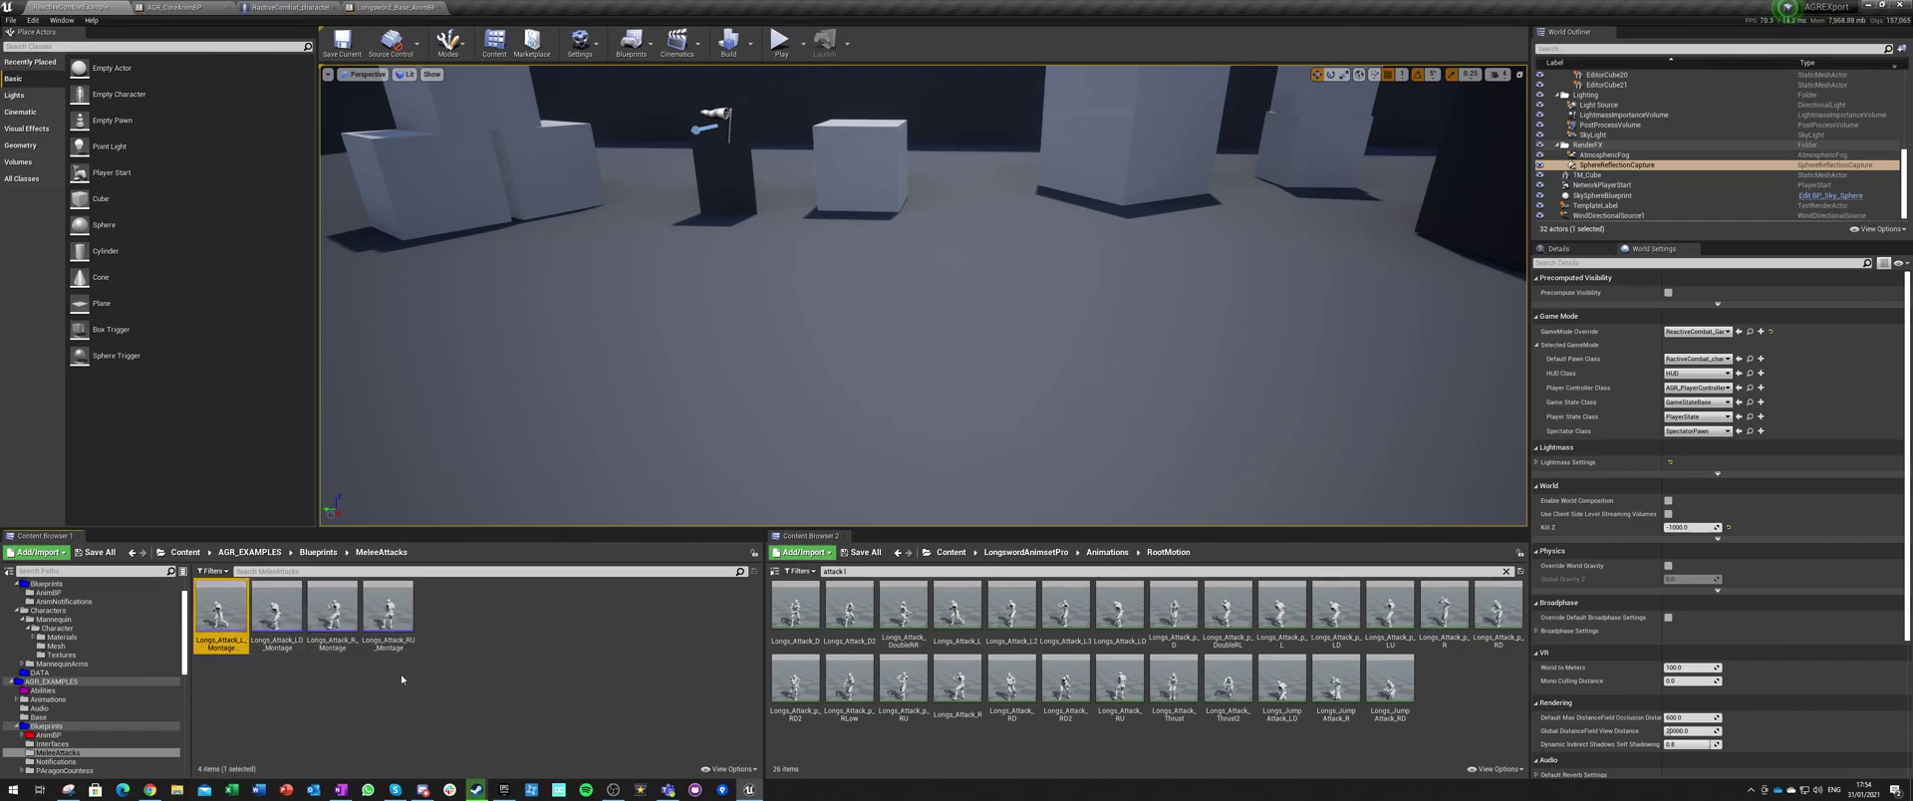
shift+click(388, 609)
double_click(388, 609)
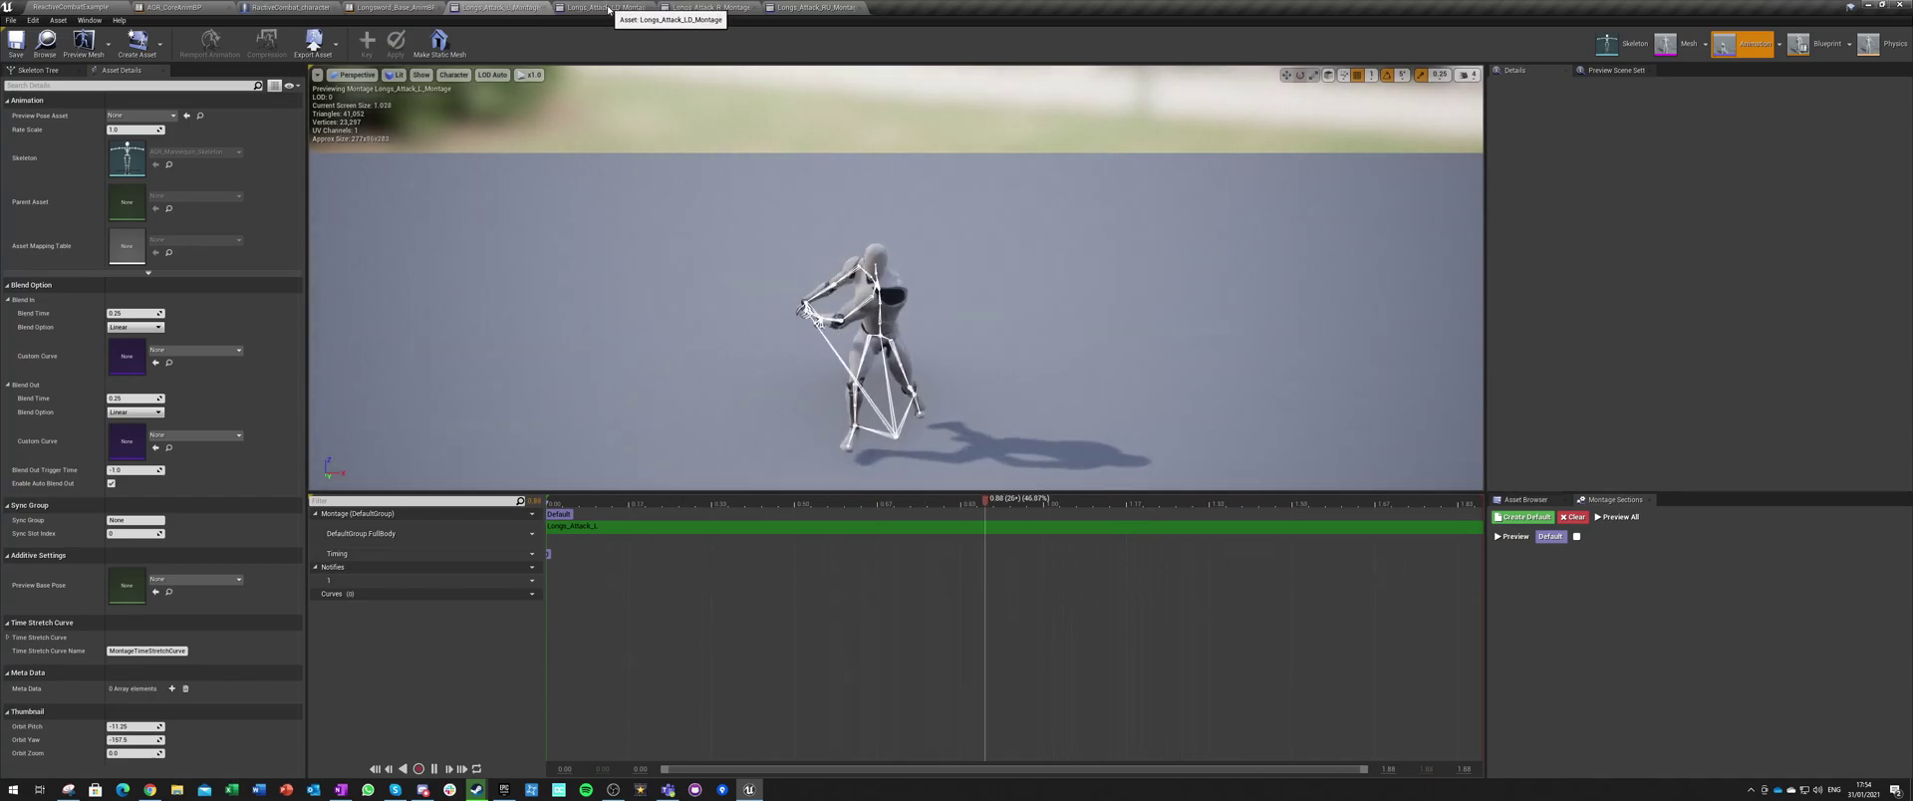
click(614, 10)
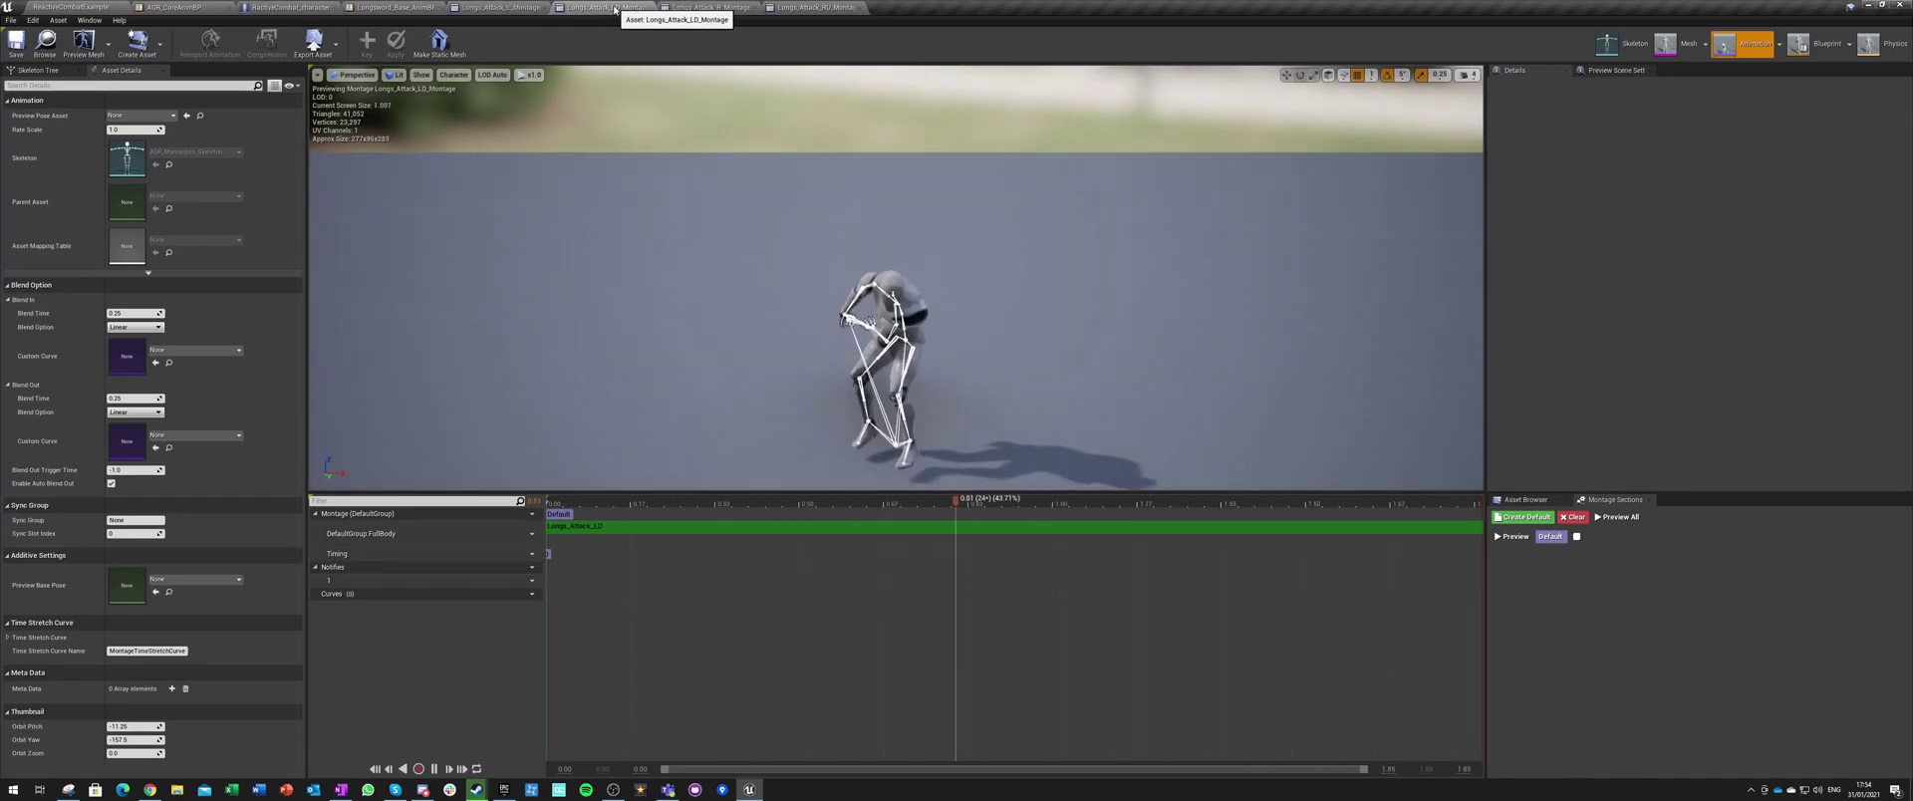
click(742, 10)
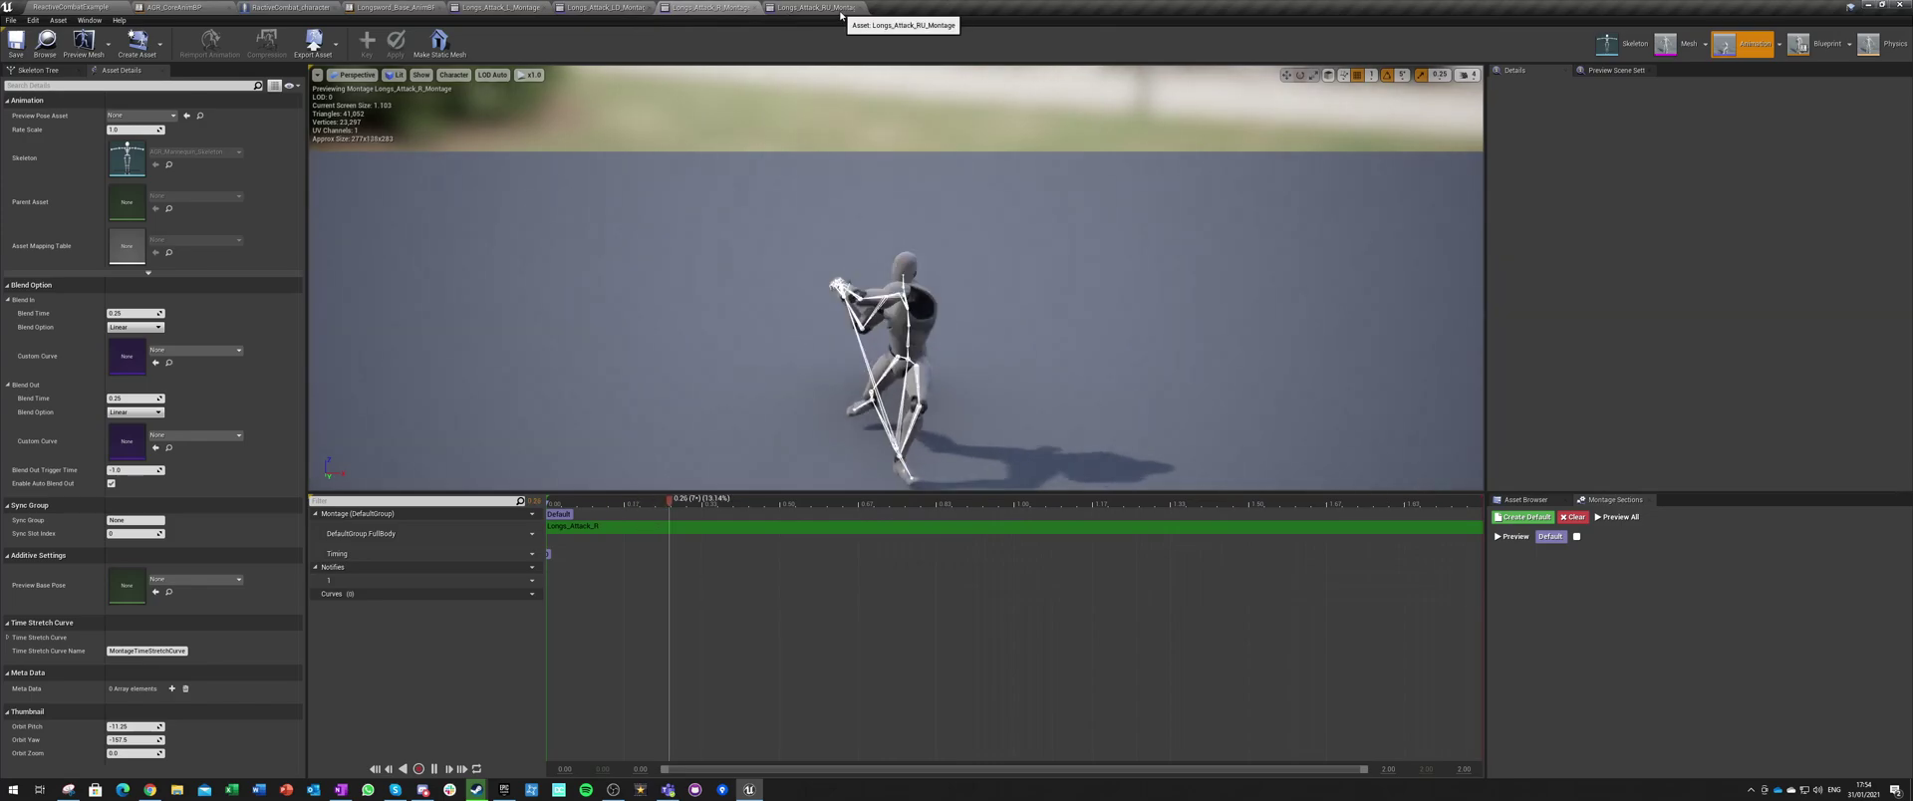
click(826, 10)
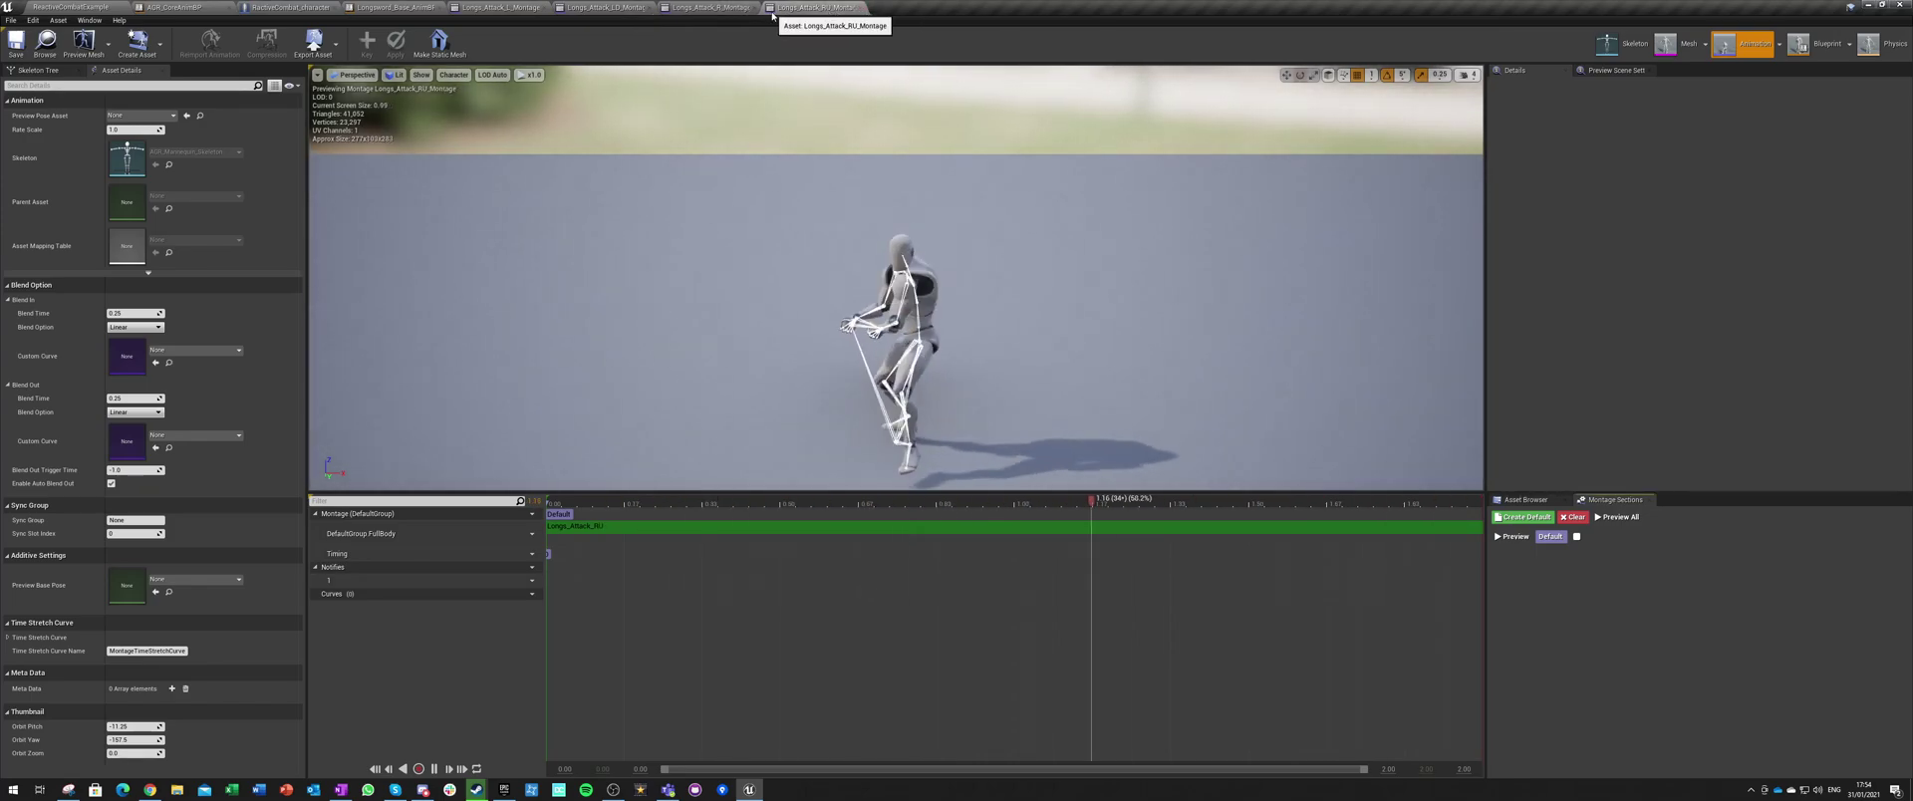
Step: Close the four attack montage editors and return to the level editor
click(518, 8)
click(544, 10)
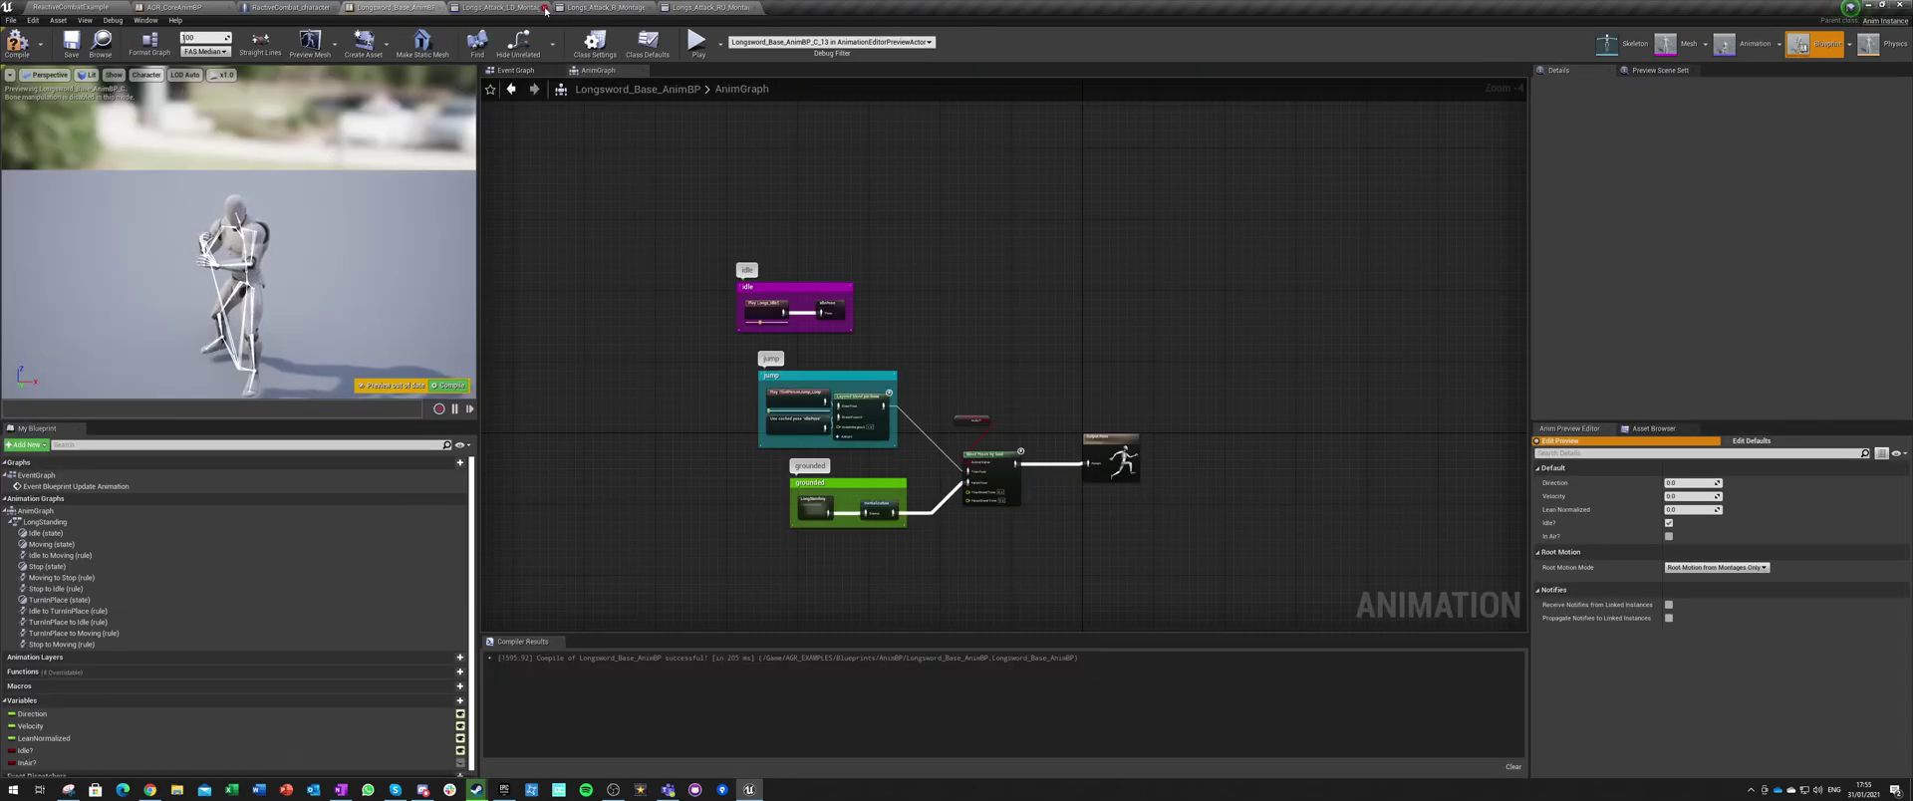
click(545, 10)
click(545, 10)
click(545, 10)
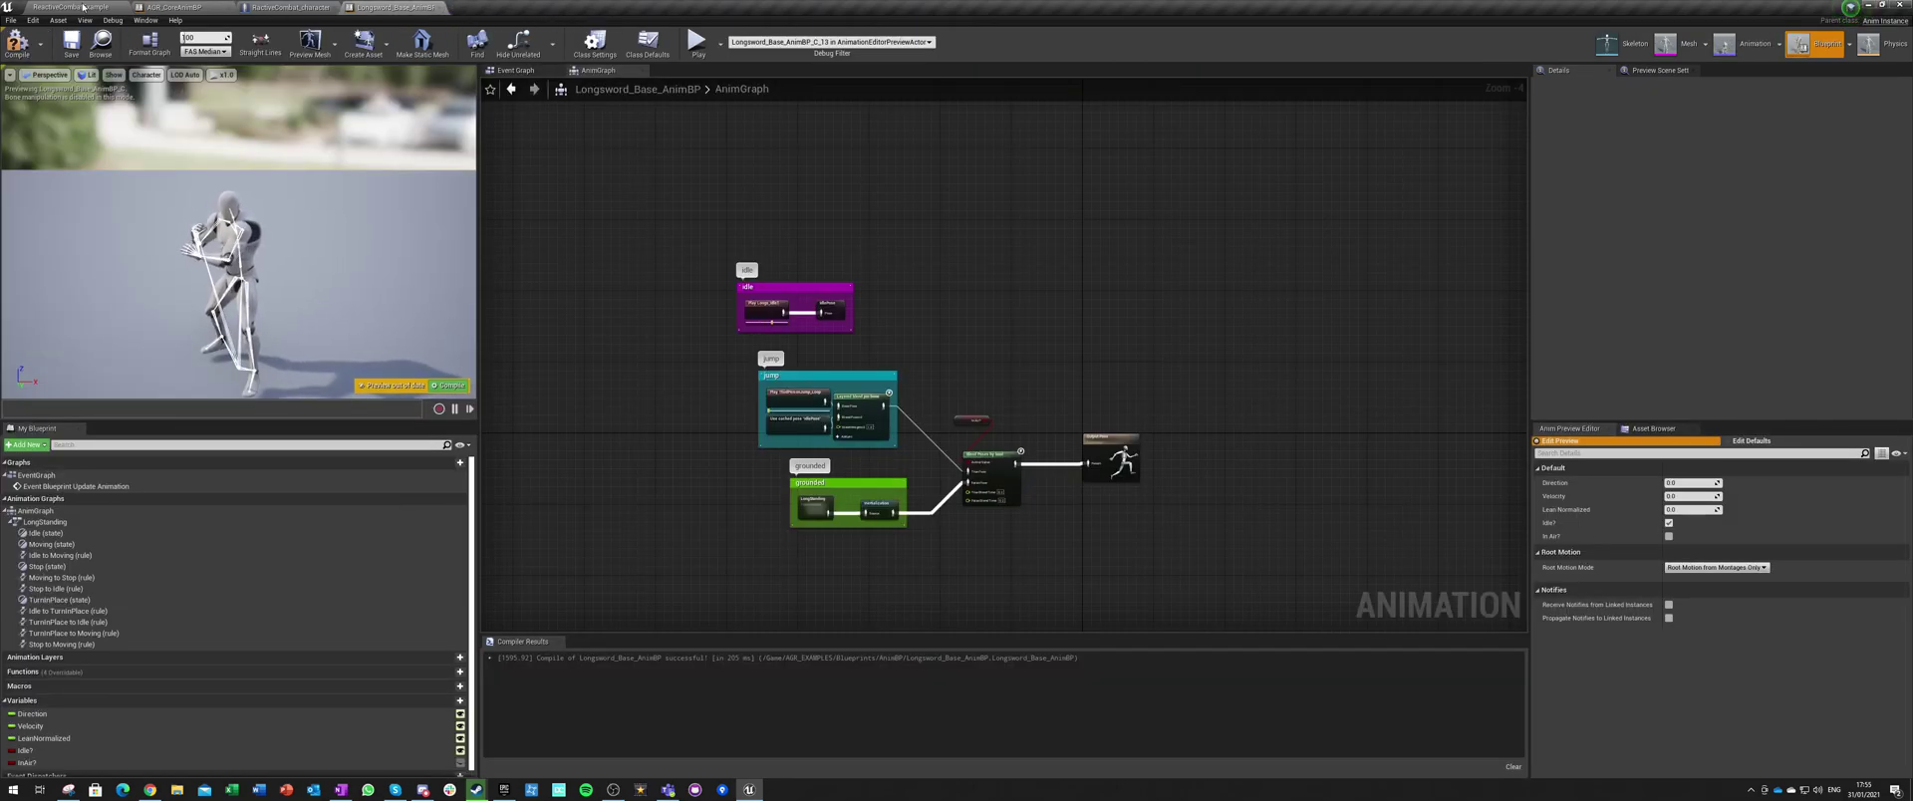
click(92, 8)
Step: Rename the Longs_Attack_L montage to Attack_A and the Longs_Attack_LD montage to Attack_B
click(461, 618)
click(222, 649)
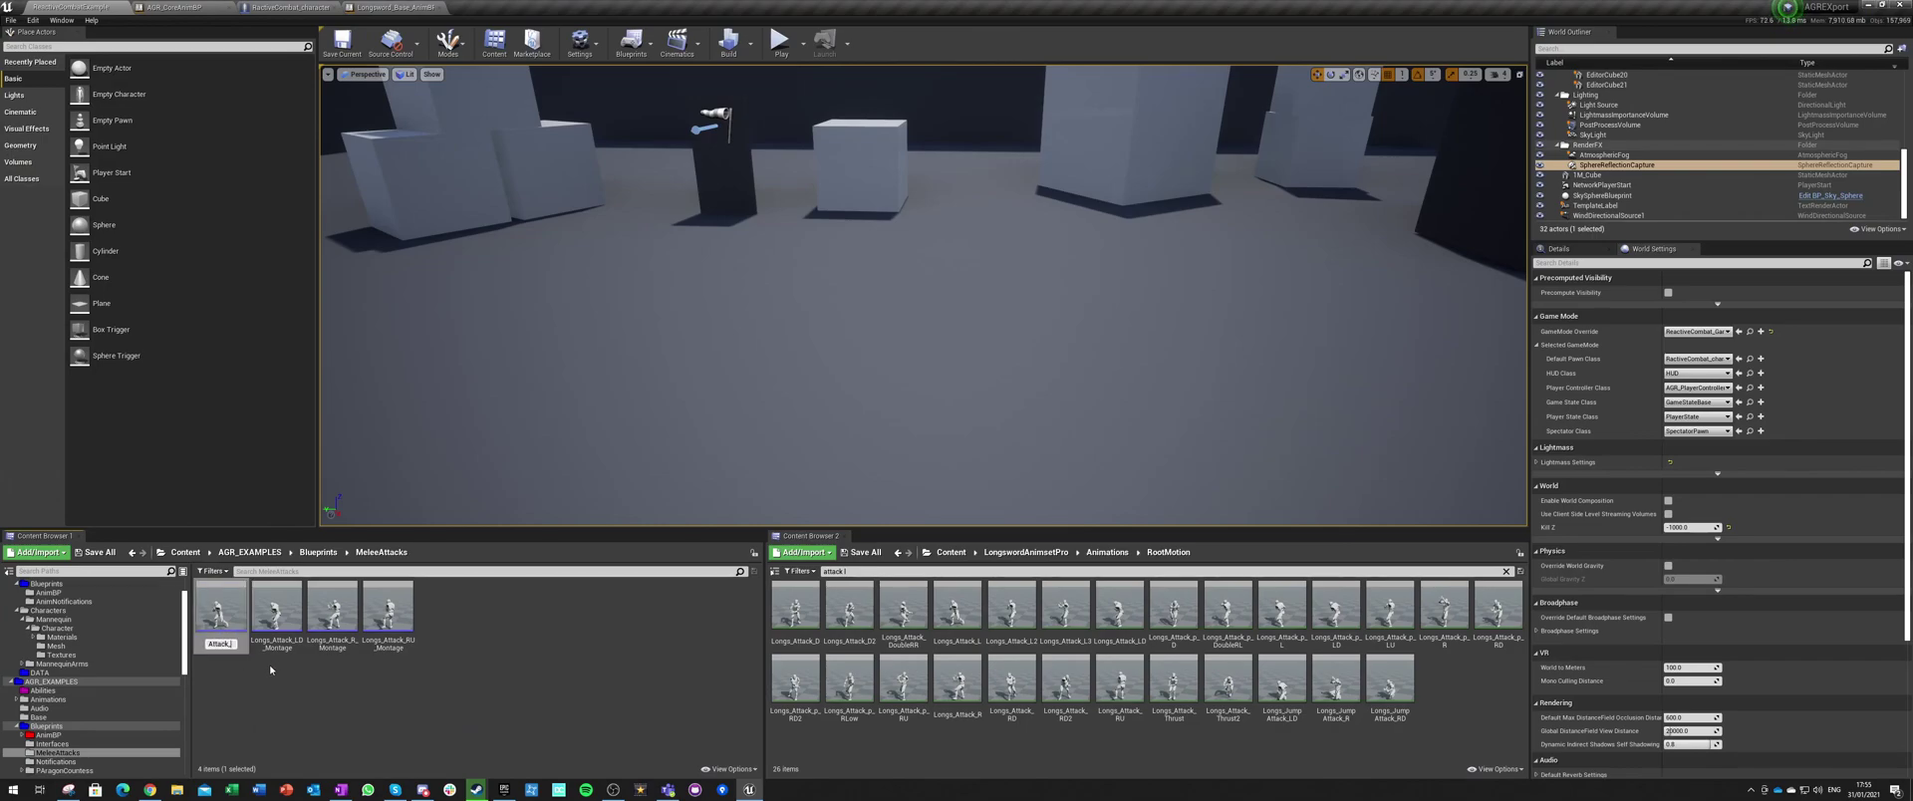
key(Return)
click(276, 638)
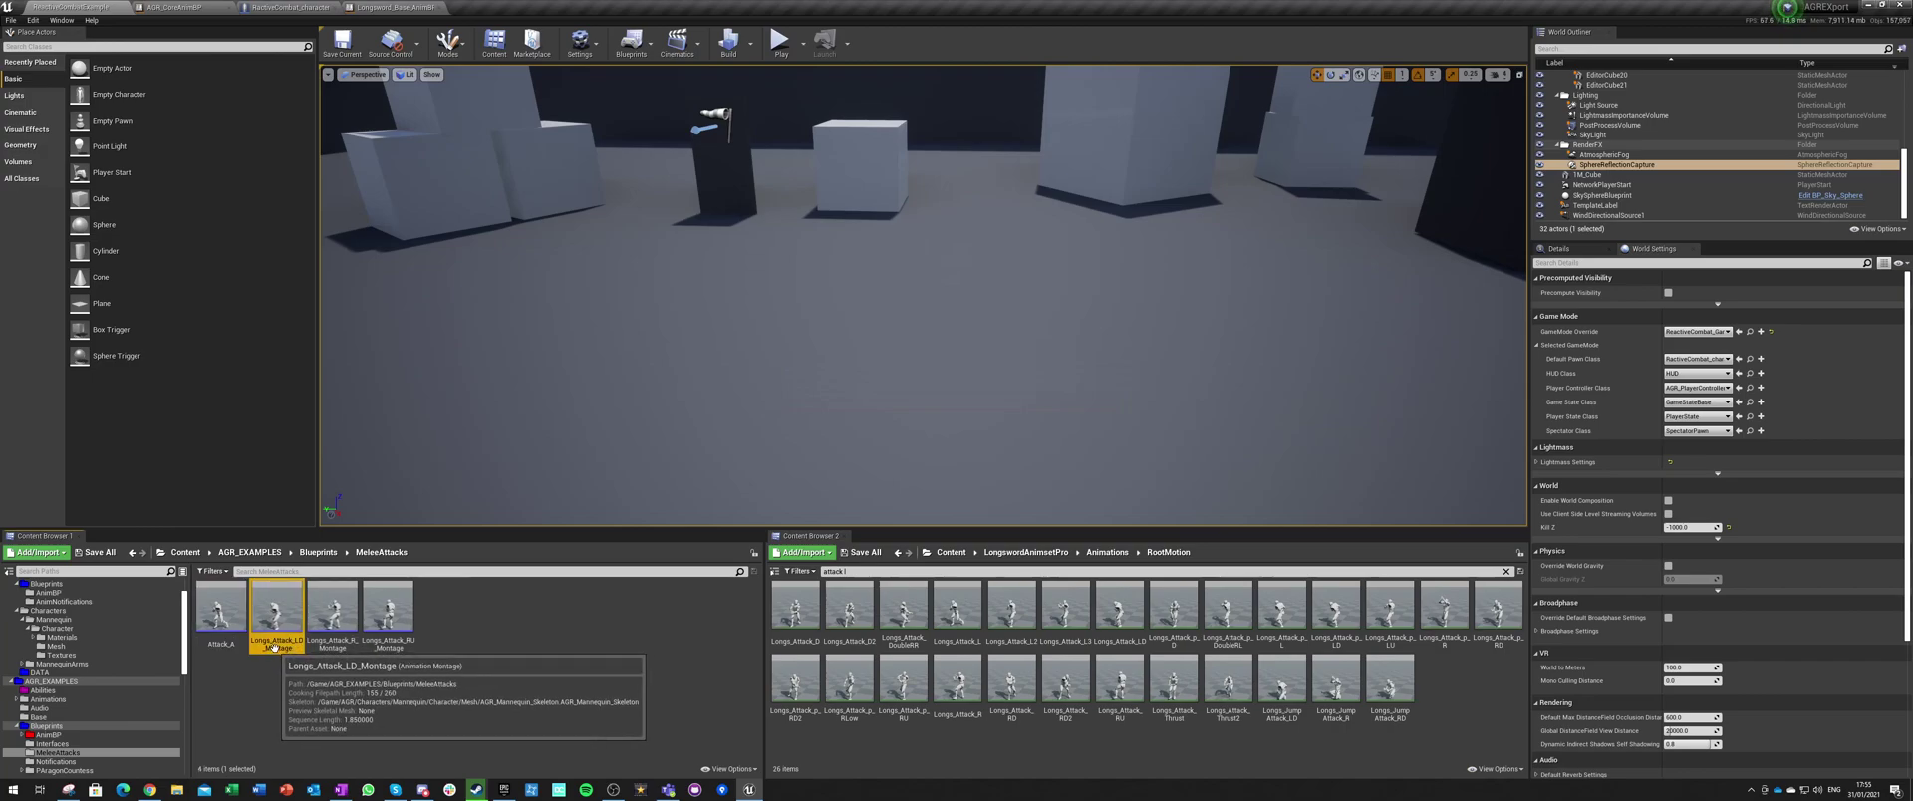
click(276, 644)
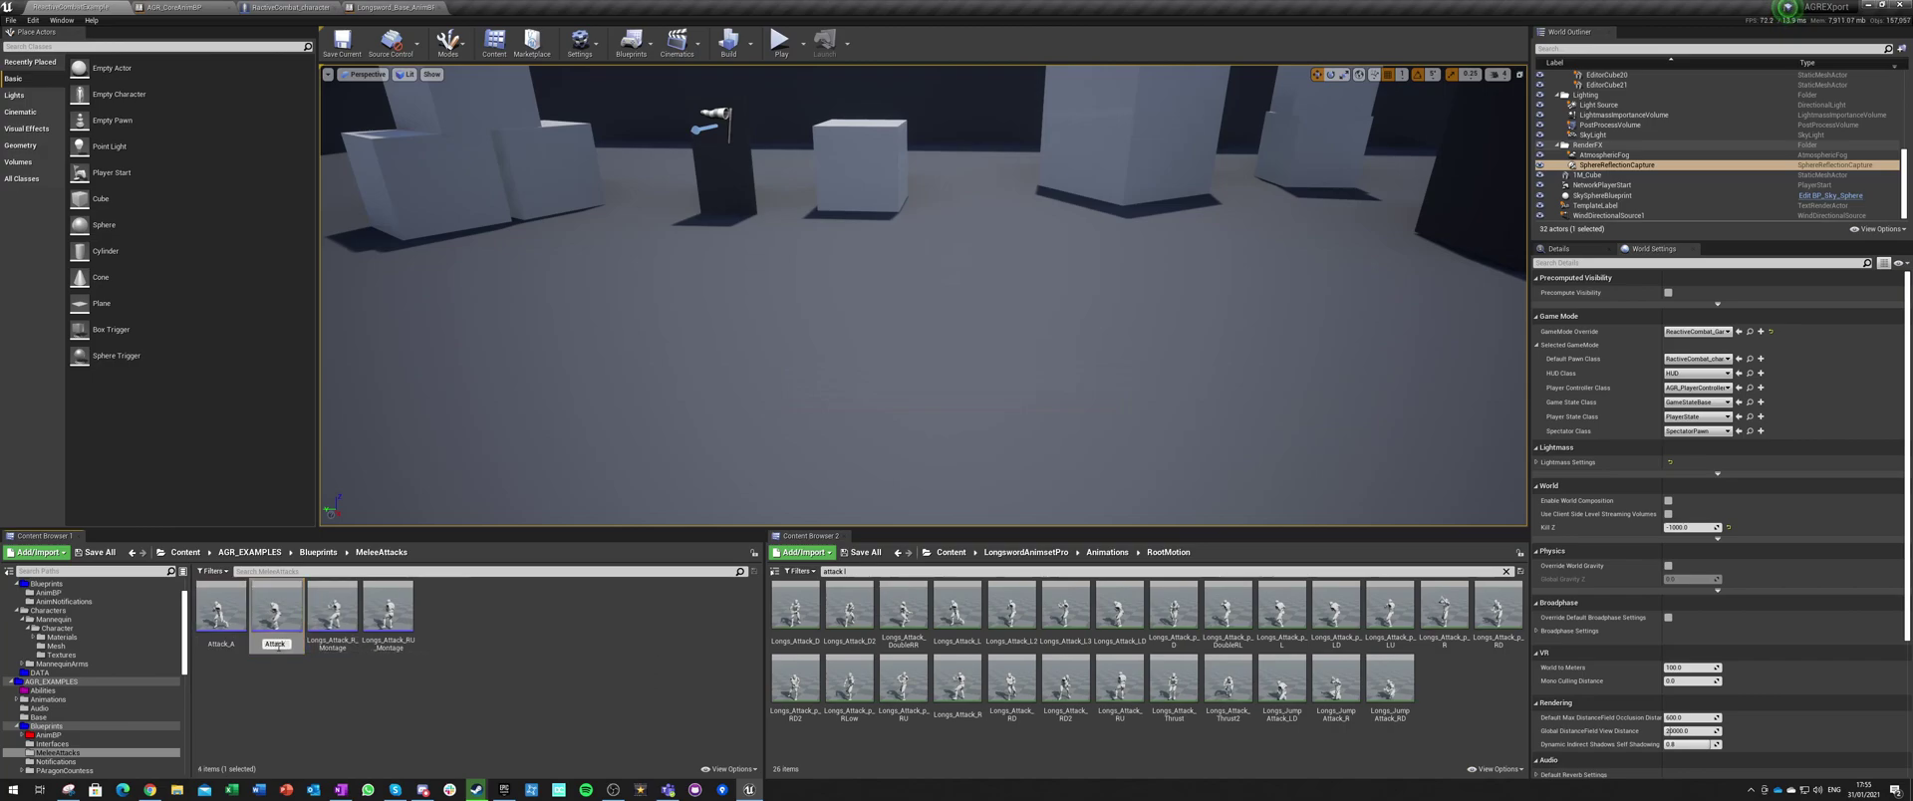
key(Return)
Step: Rename the Longs_Attack_R montage to Attack_C and the Longs_Attack_RU montage to Attack_D
click(333, 637)
click(333, 644)
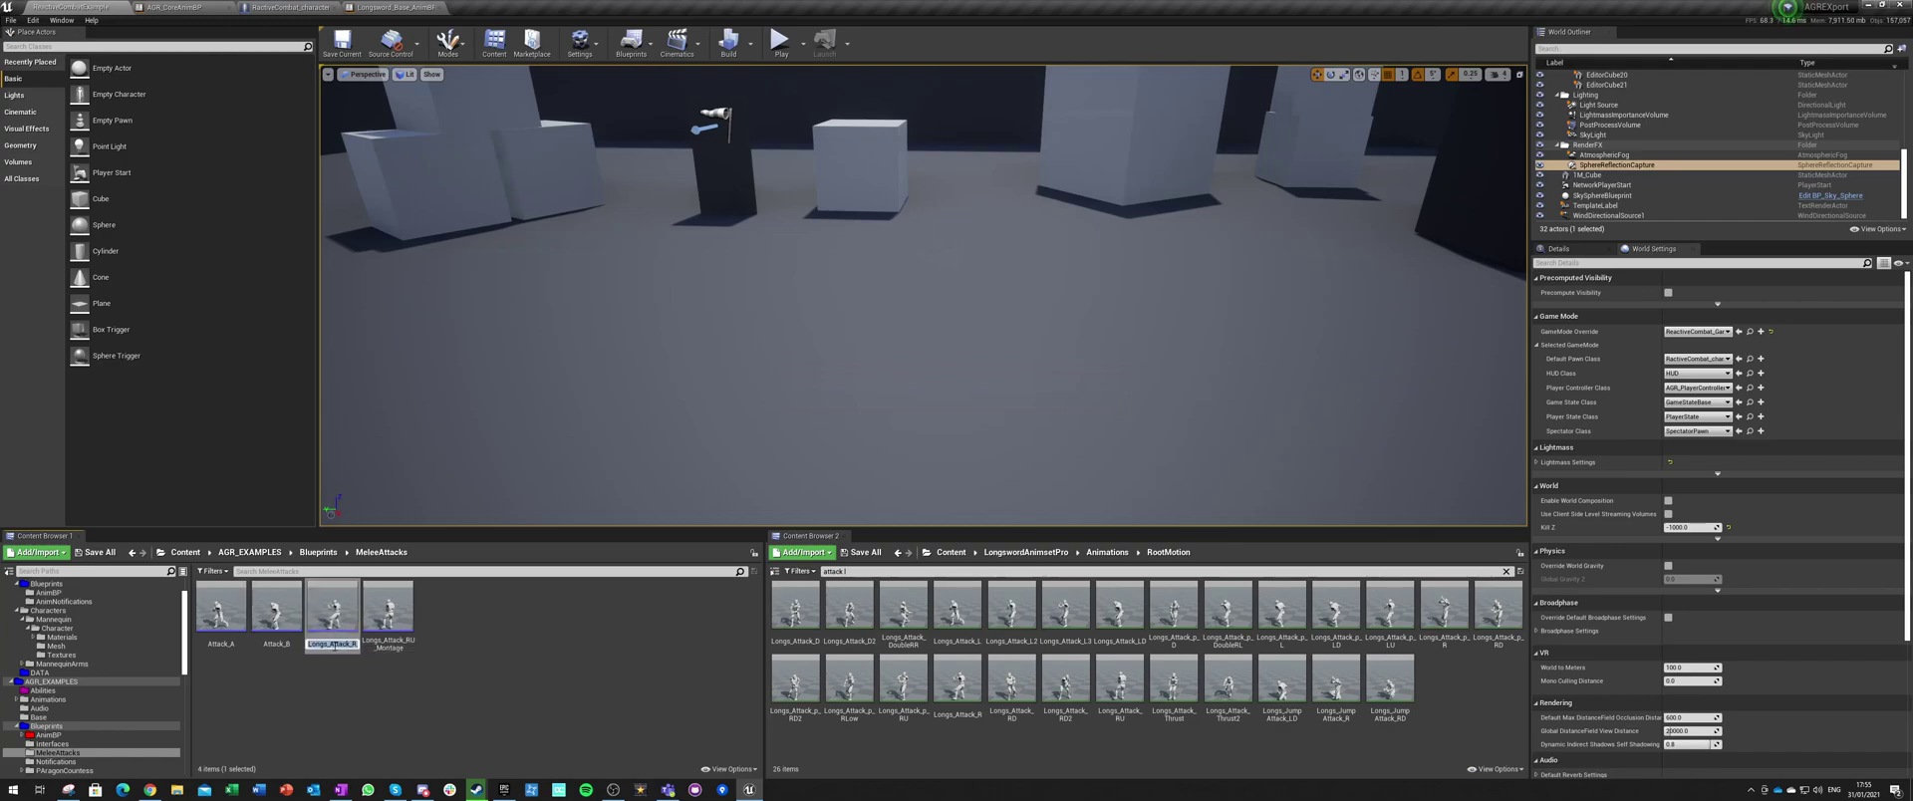
text(Attack_C)
key(Return)
click(386, 640)
click(384, 645)
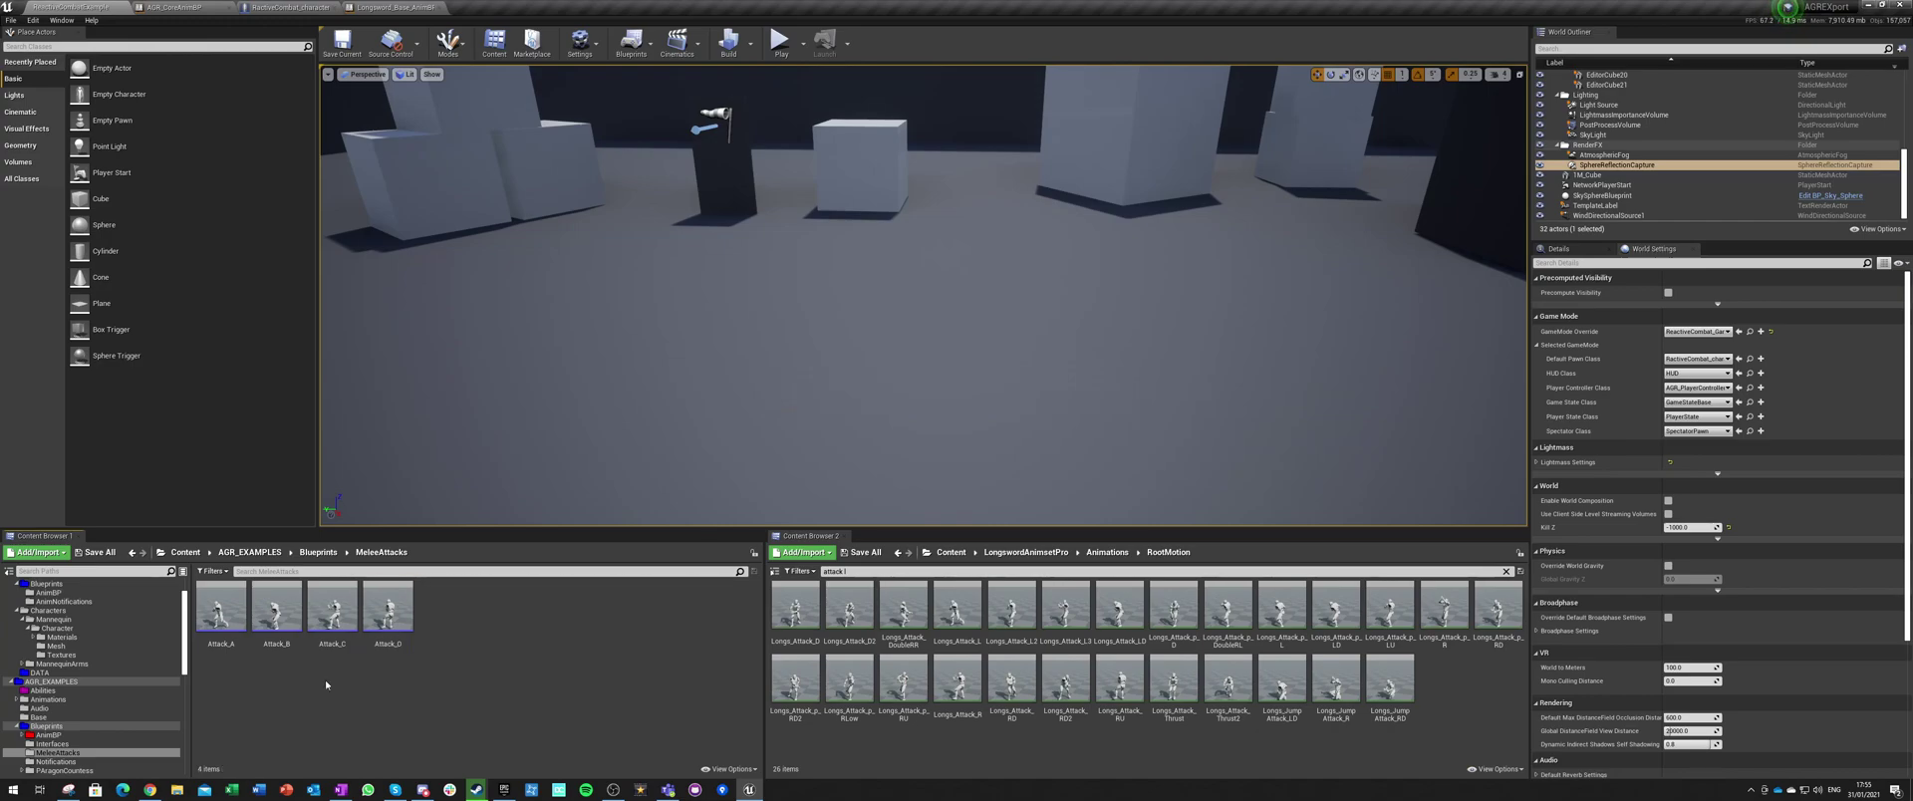
Step: Assign the Attack_A montage as the value of the Default Attacks element on RactiveCombat_character's AGR_CombatMaster component
click(221, 618)
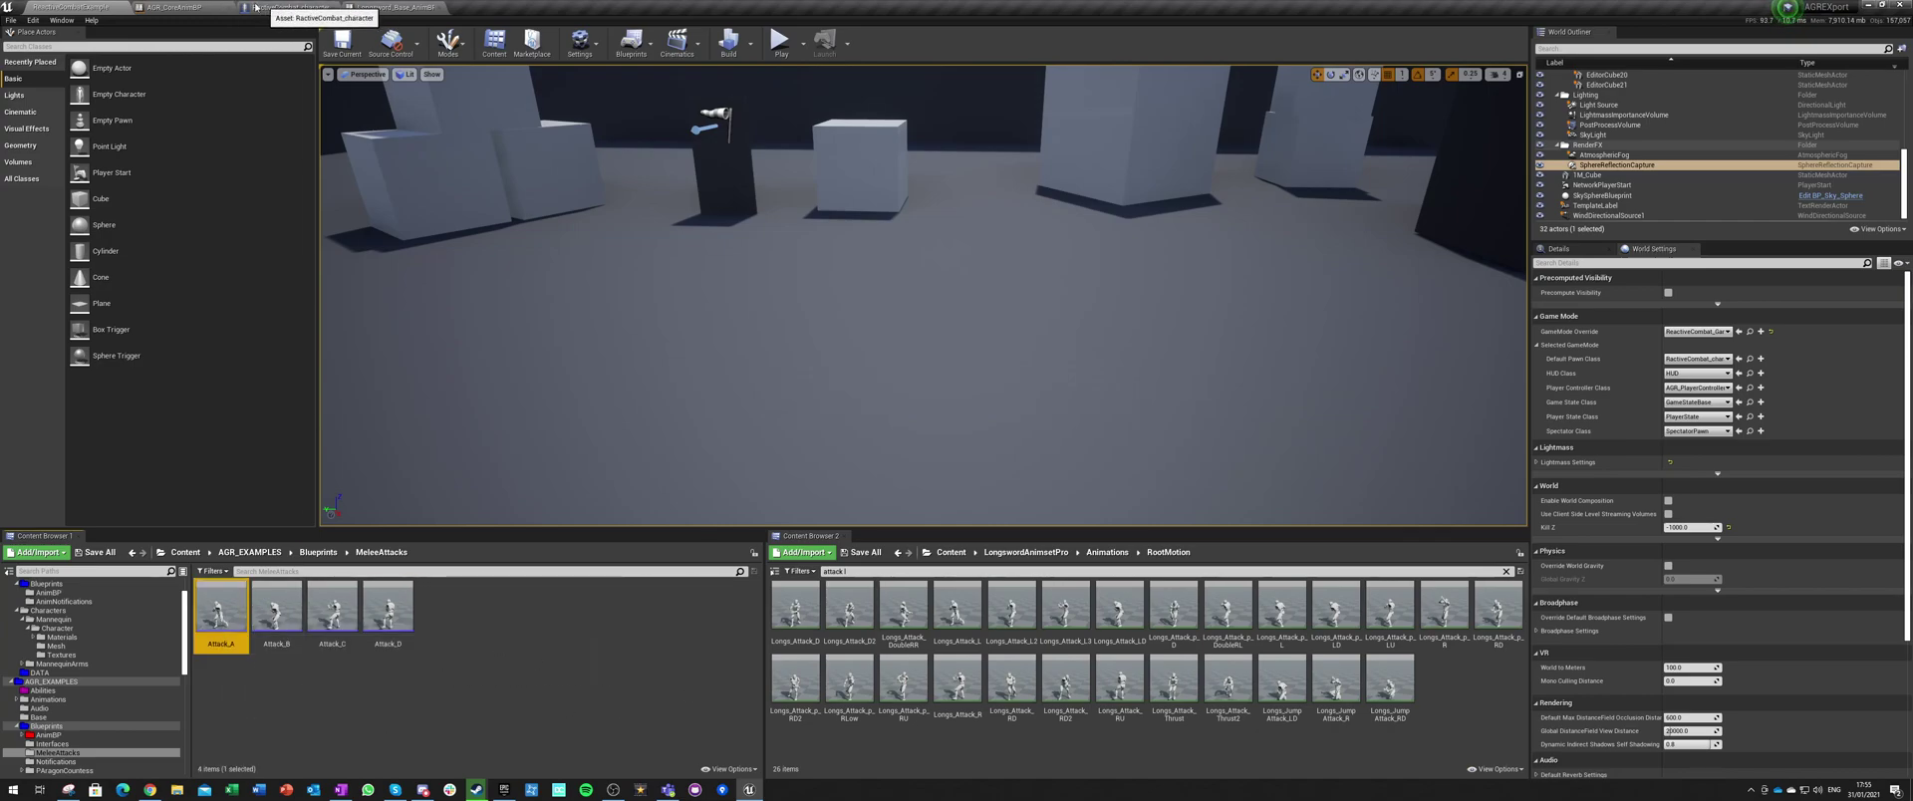
click(321, 8)
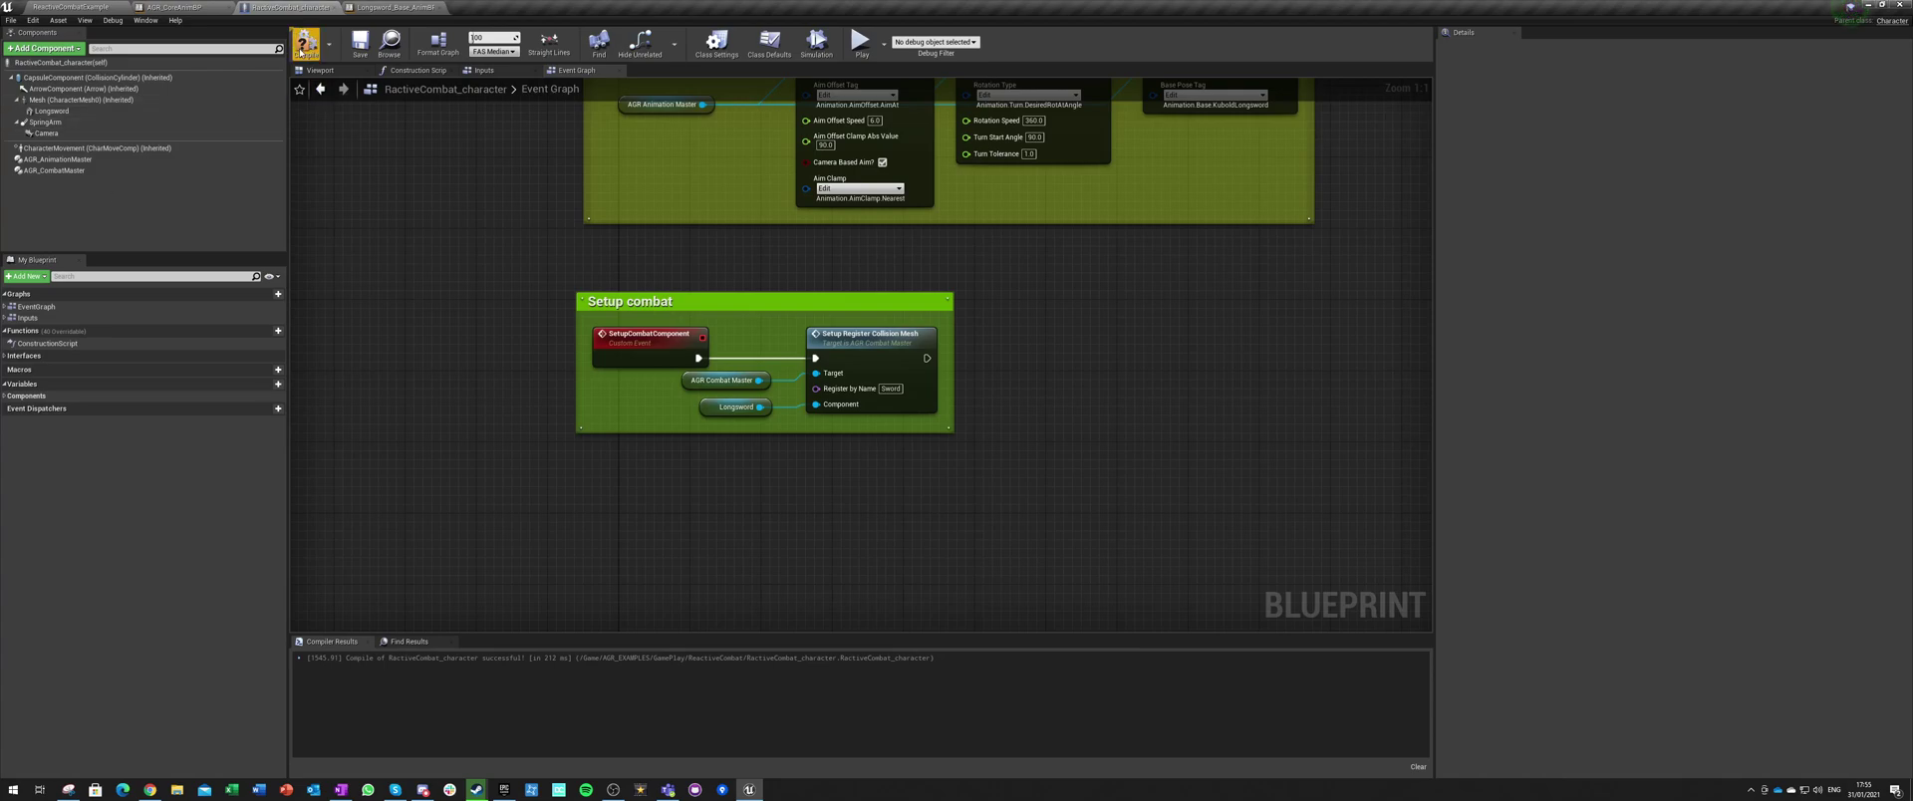
click(55, 159)
click(55, 171)
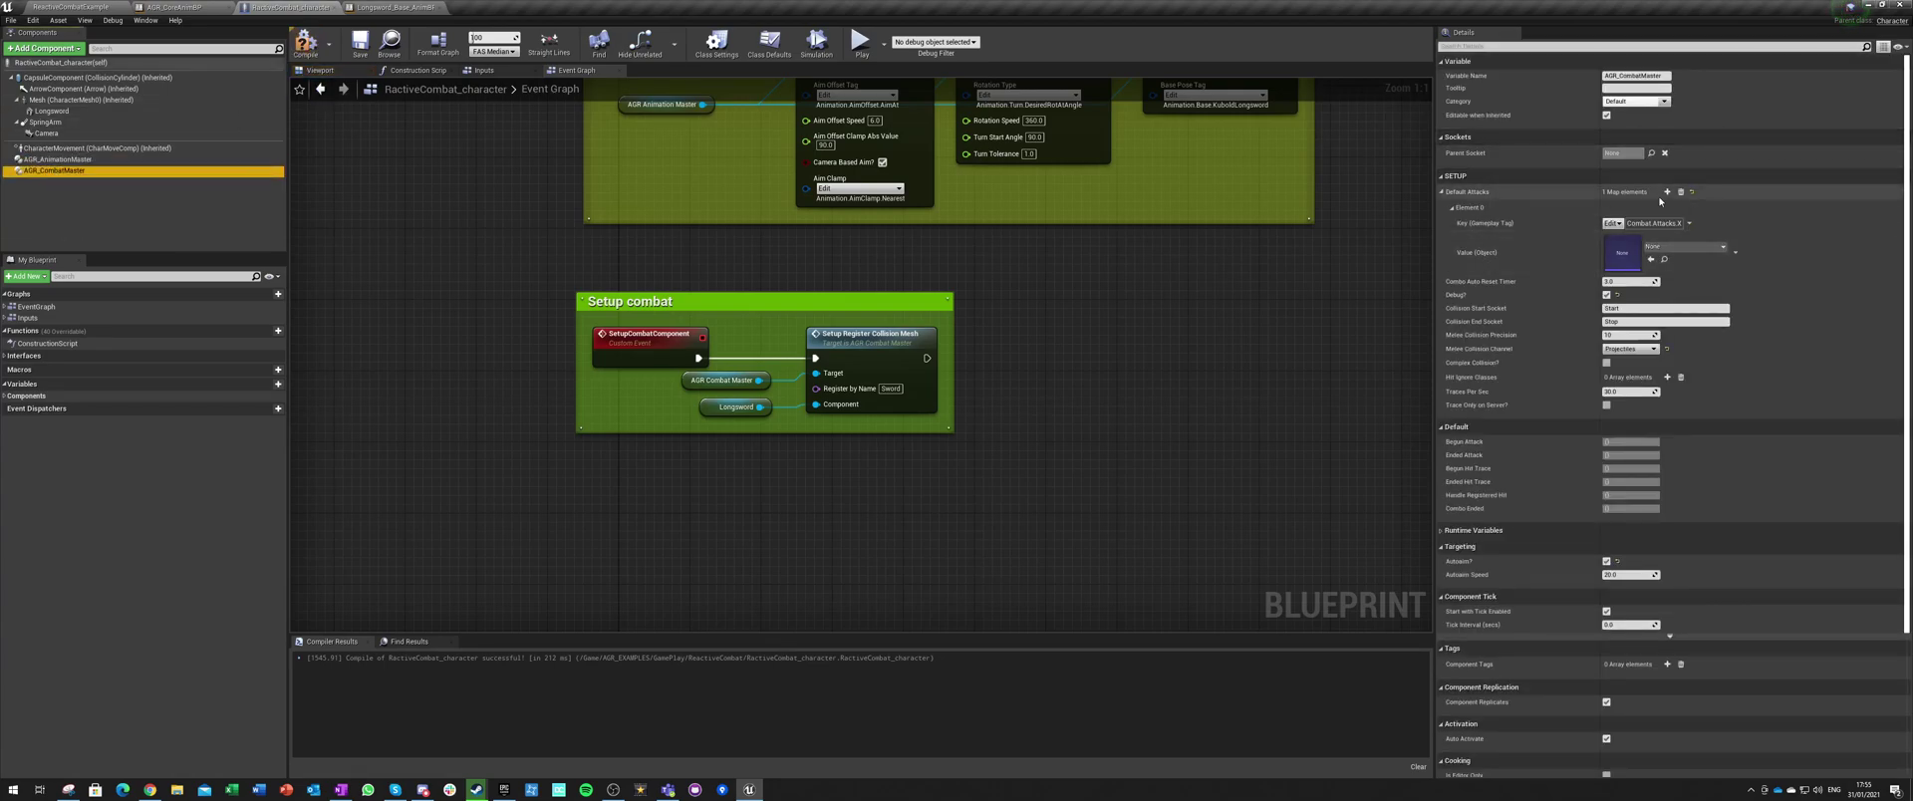
click(1651, 260)
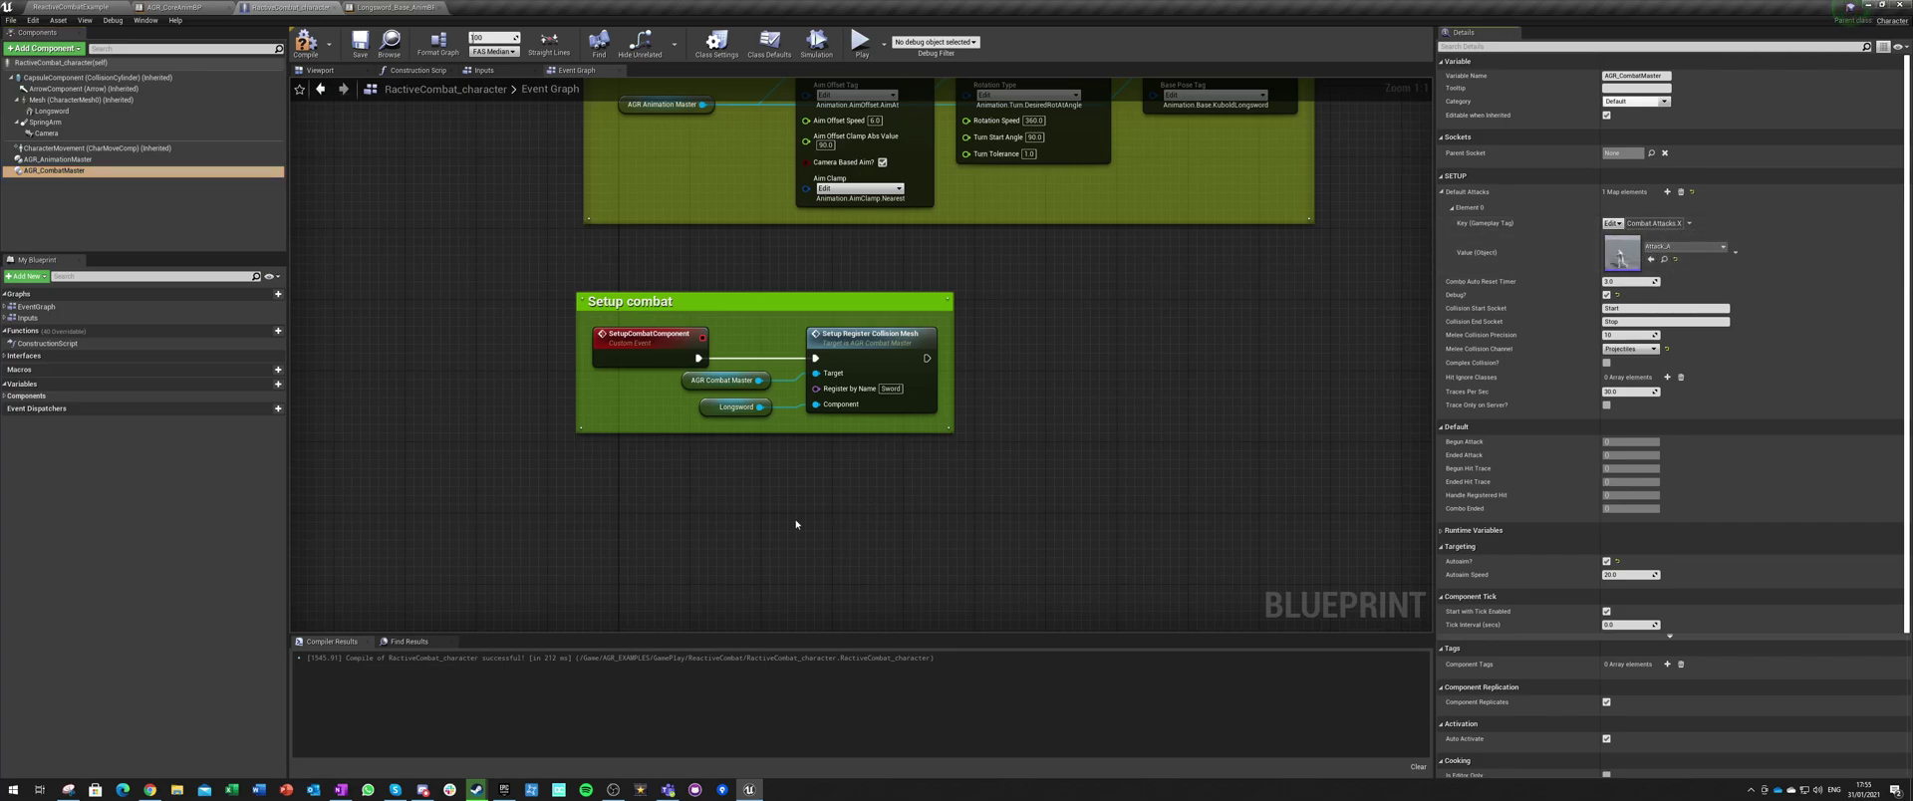
Step: Move the SetupCombatComponent event closer to the Setup Register Collision Mesh node, and save the character blueprint
drag(656, 347, 718, 338)
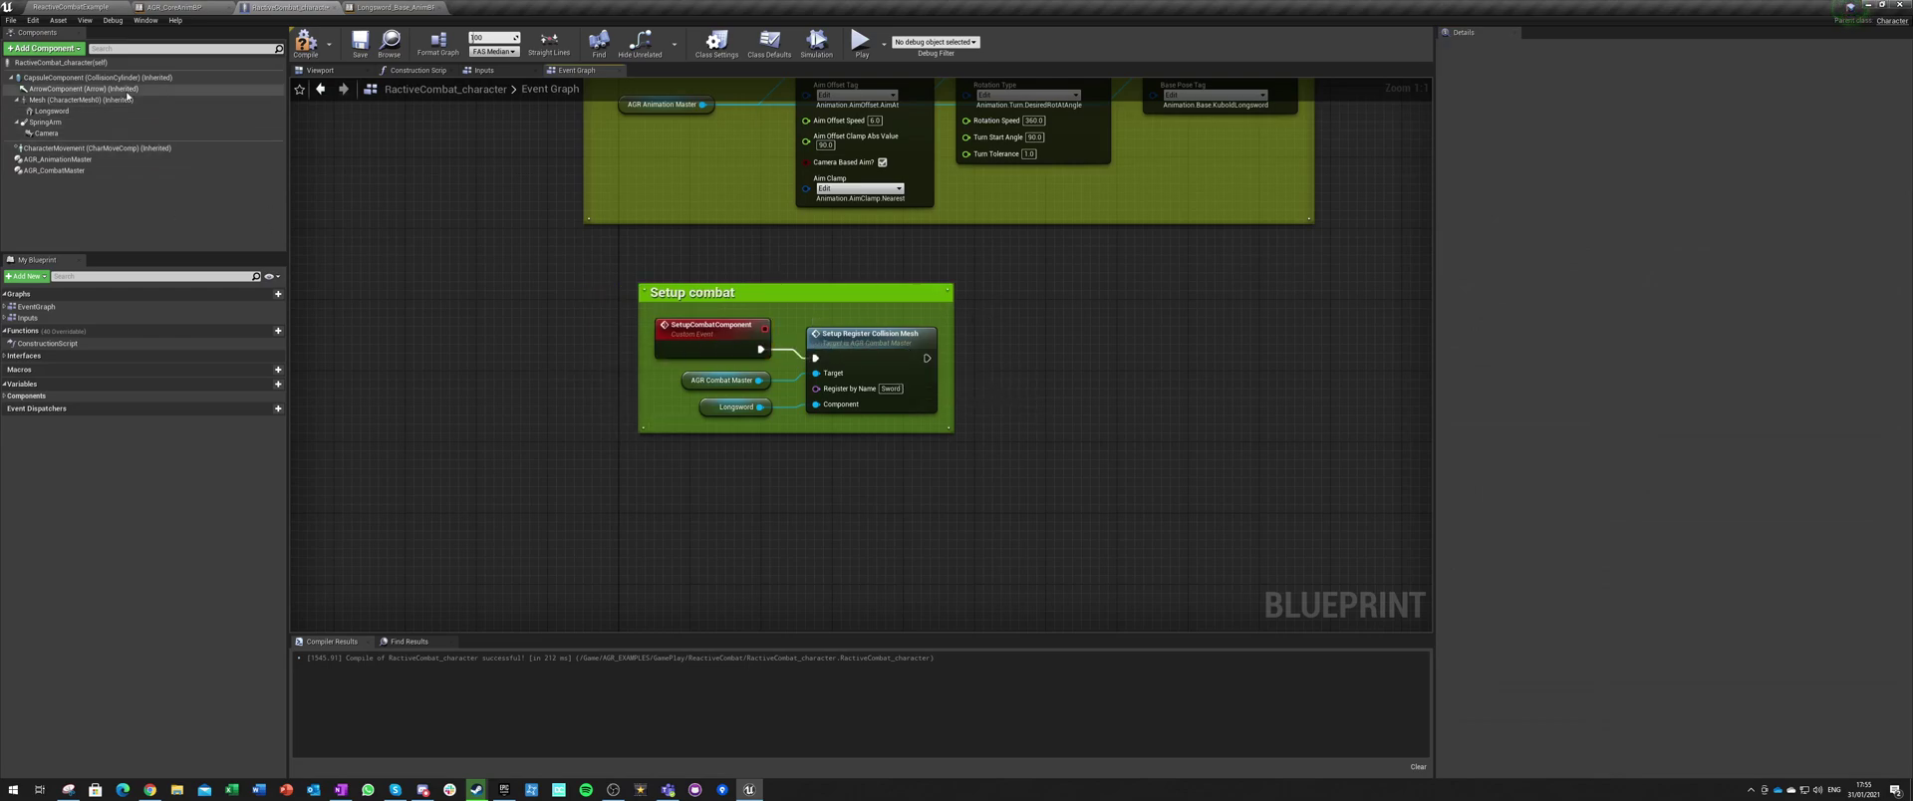
right_drag(786, 297, 596, 331)
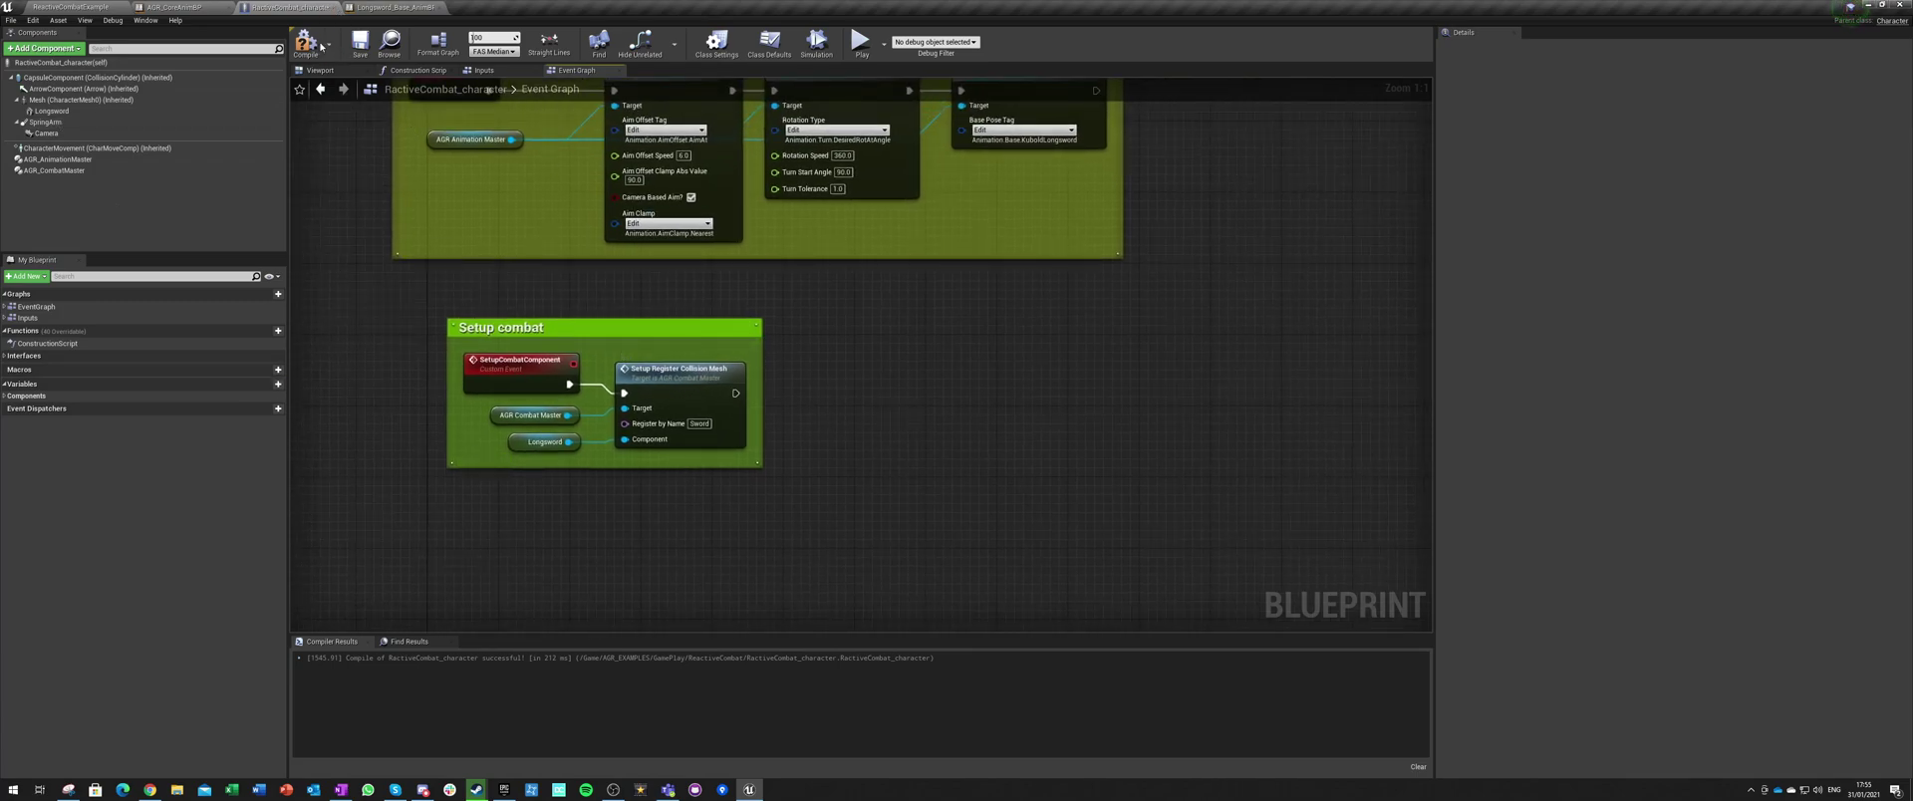
click(360, 50)
Step: Open the Attack_A montage from the MeleeAttacks folder and add a second notify track to it
click(50, 4)
double_click(222, 612)
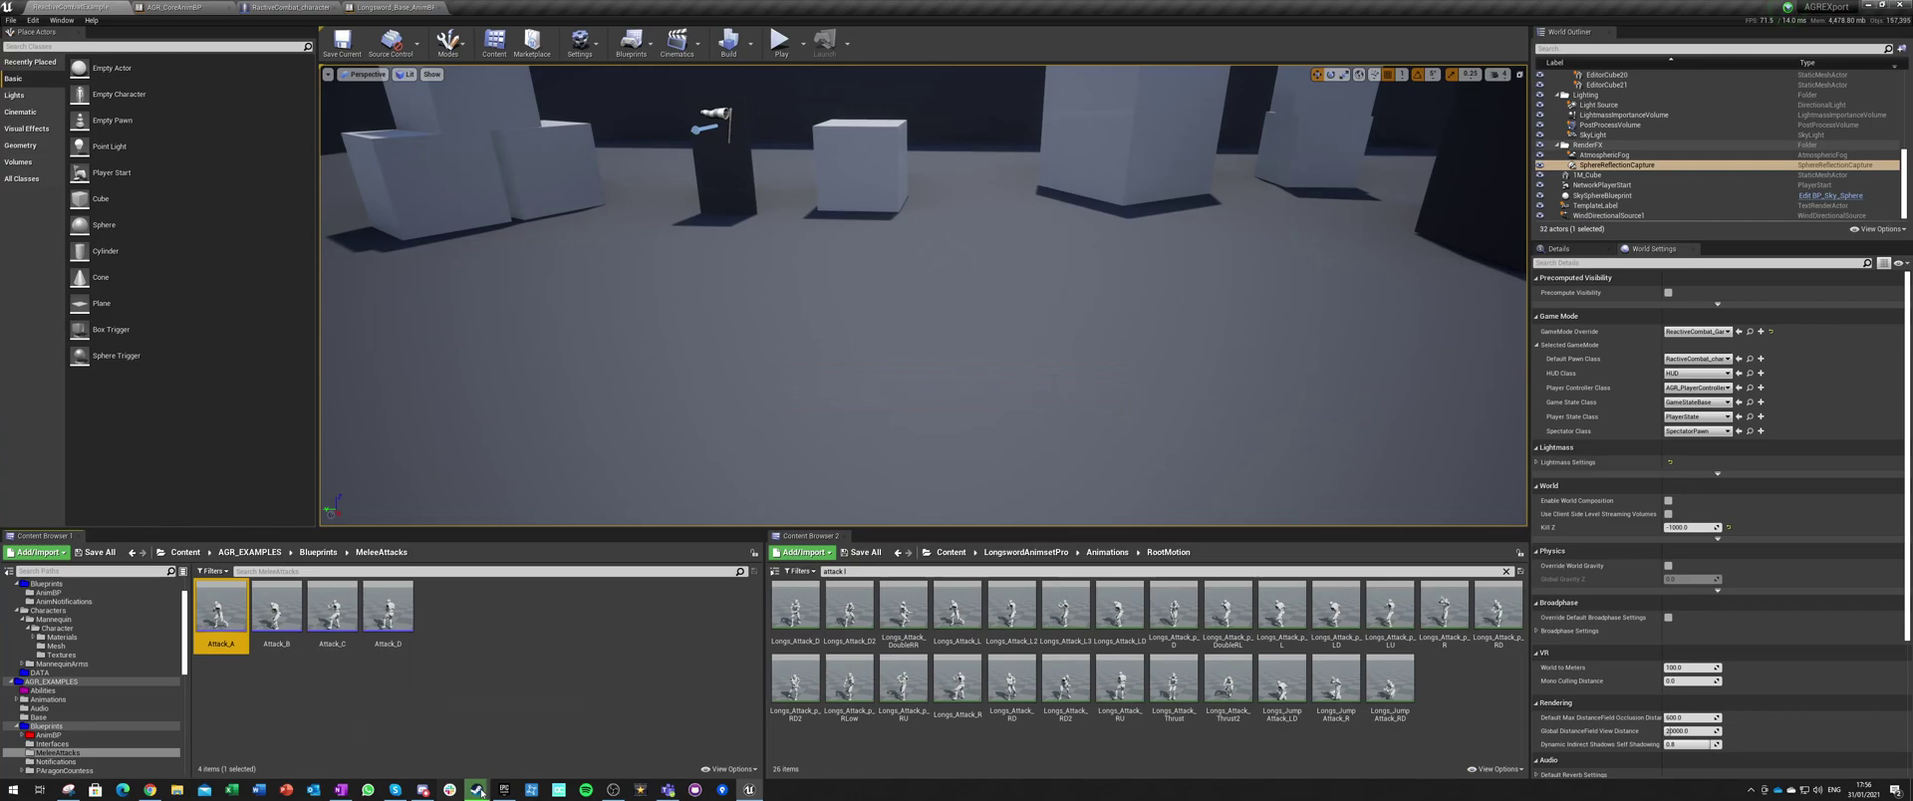
click(525, 567)
click(528, 588)
Step: Add an AGR_COMBAT_ActivateWeapon notify at the start of track 1, with weapon name Sword and Clear Other Weapons enabled
right_click(554, 588)
mouse_move(592, 593)
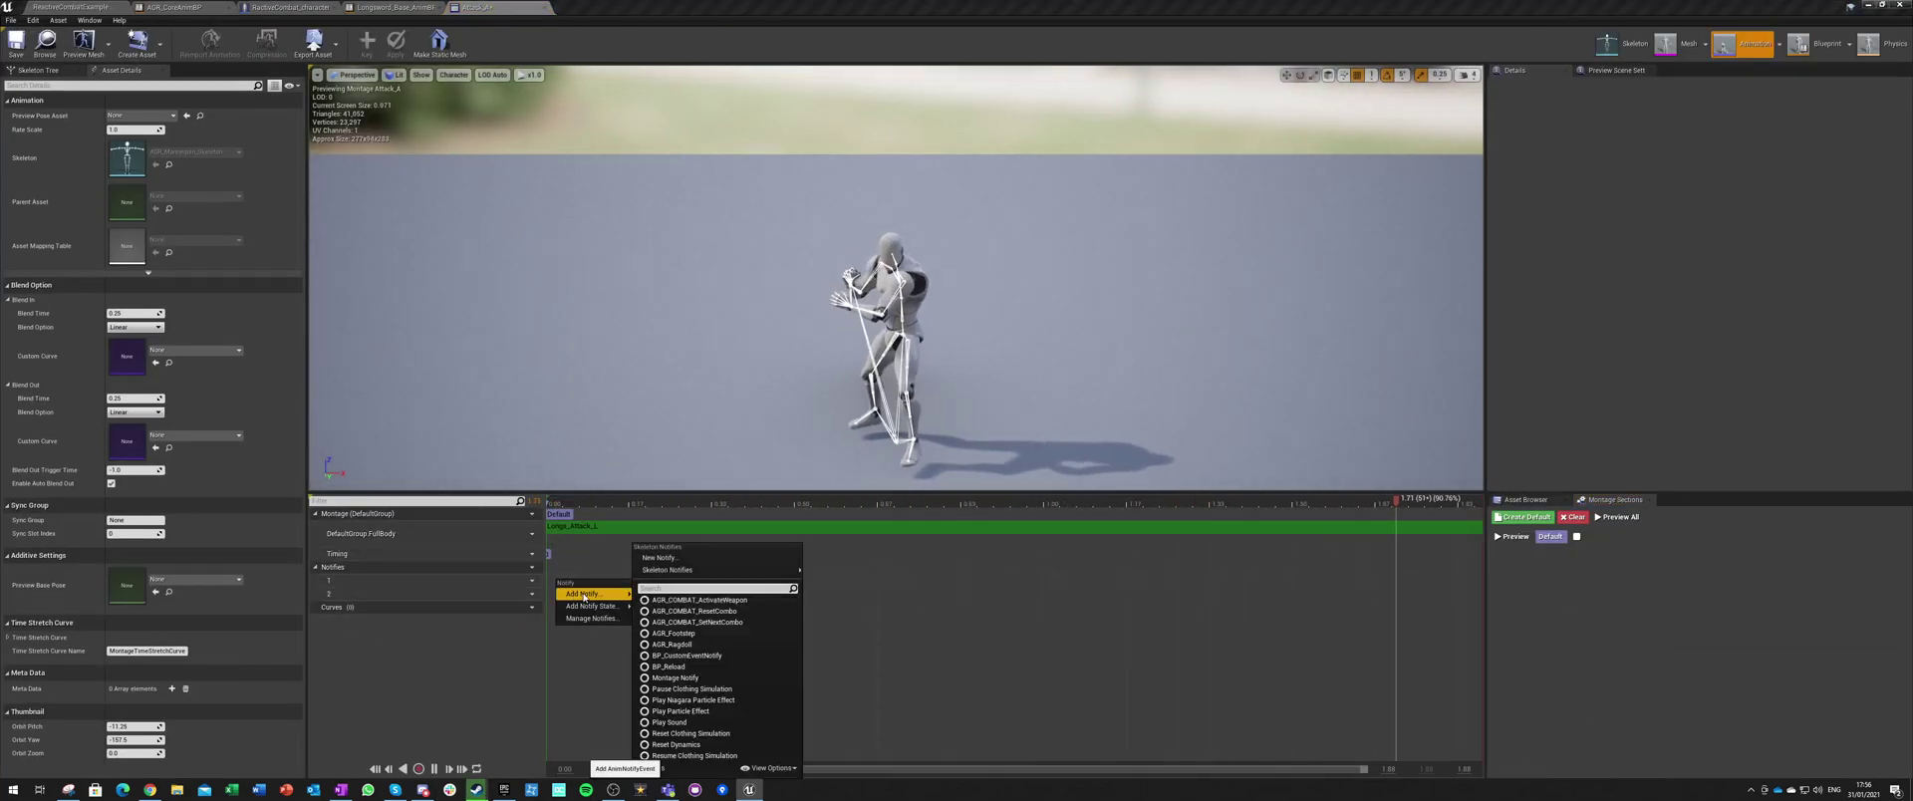
click(712, 600)
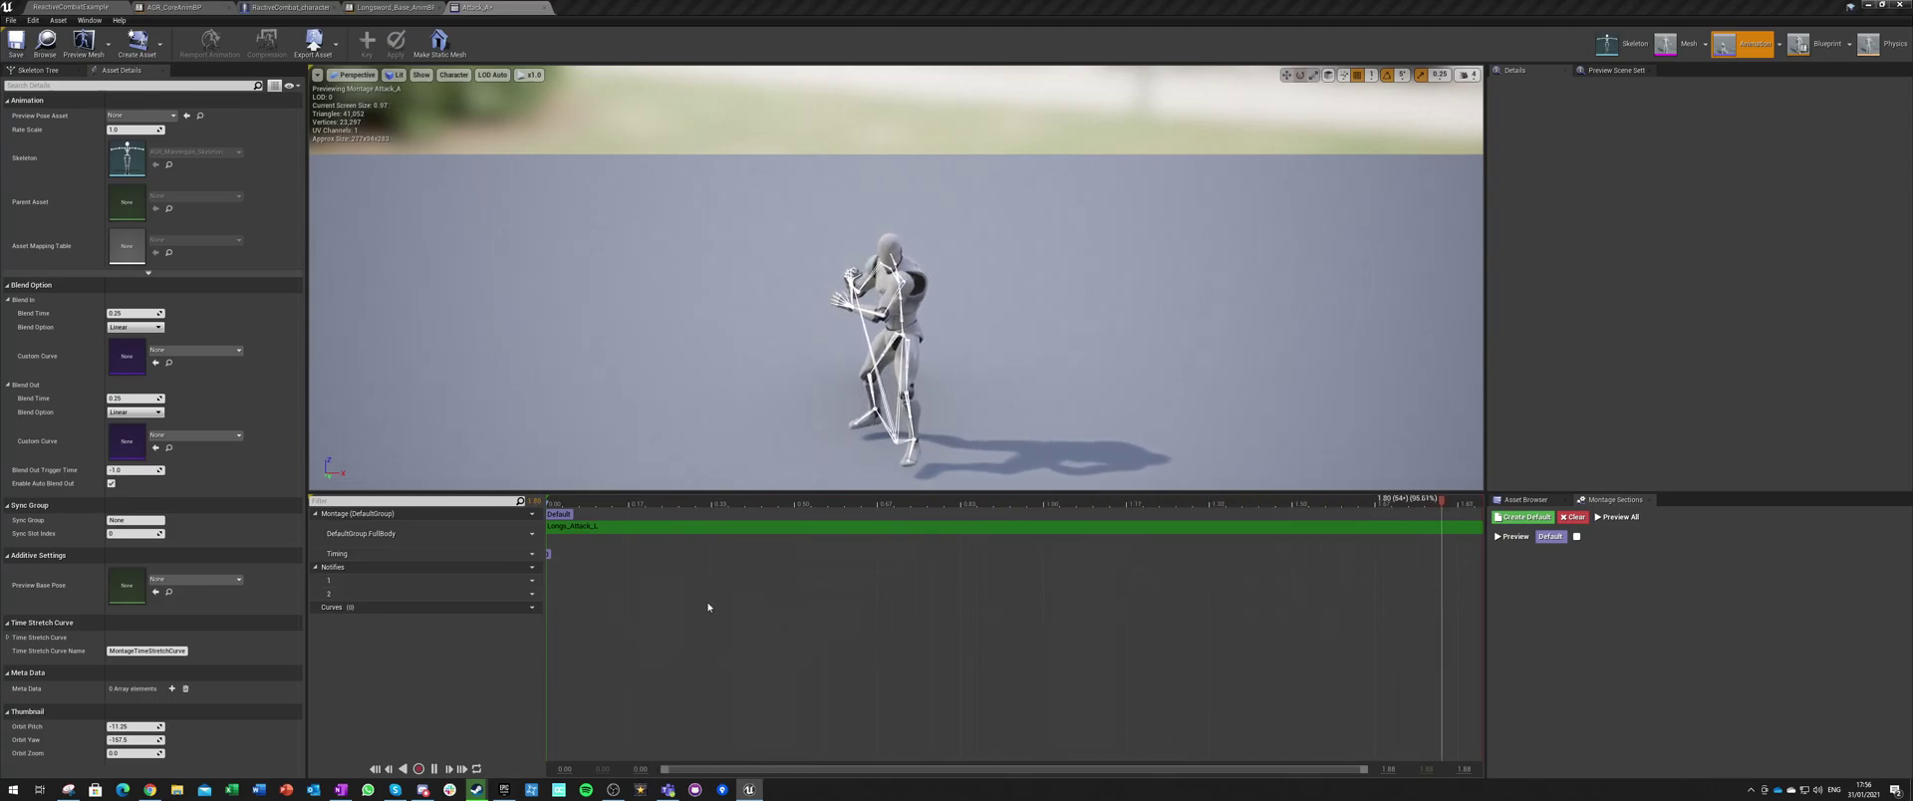
click(564, 581)
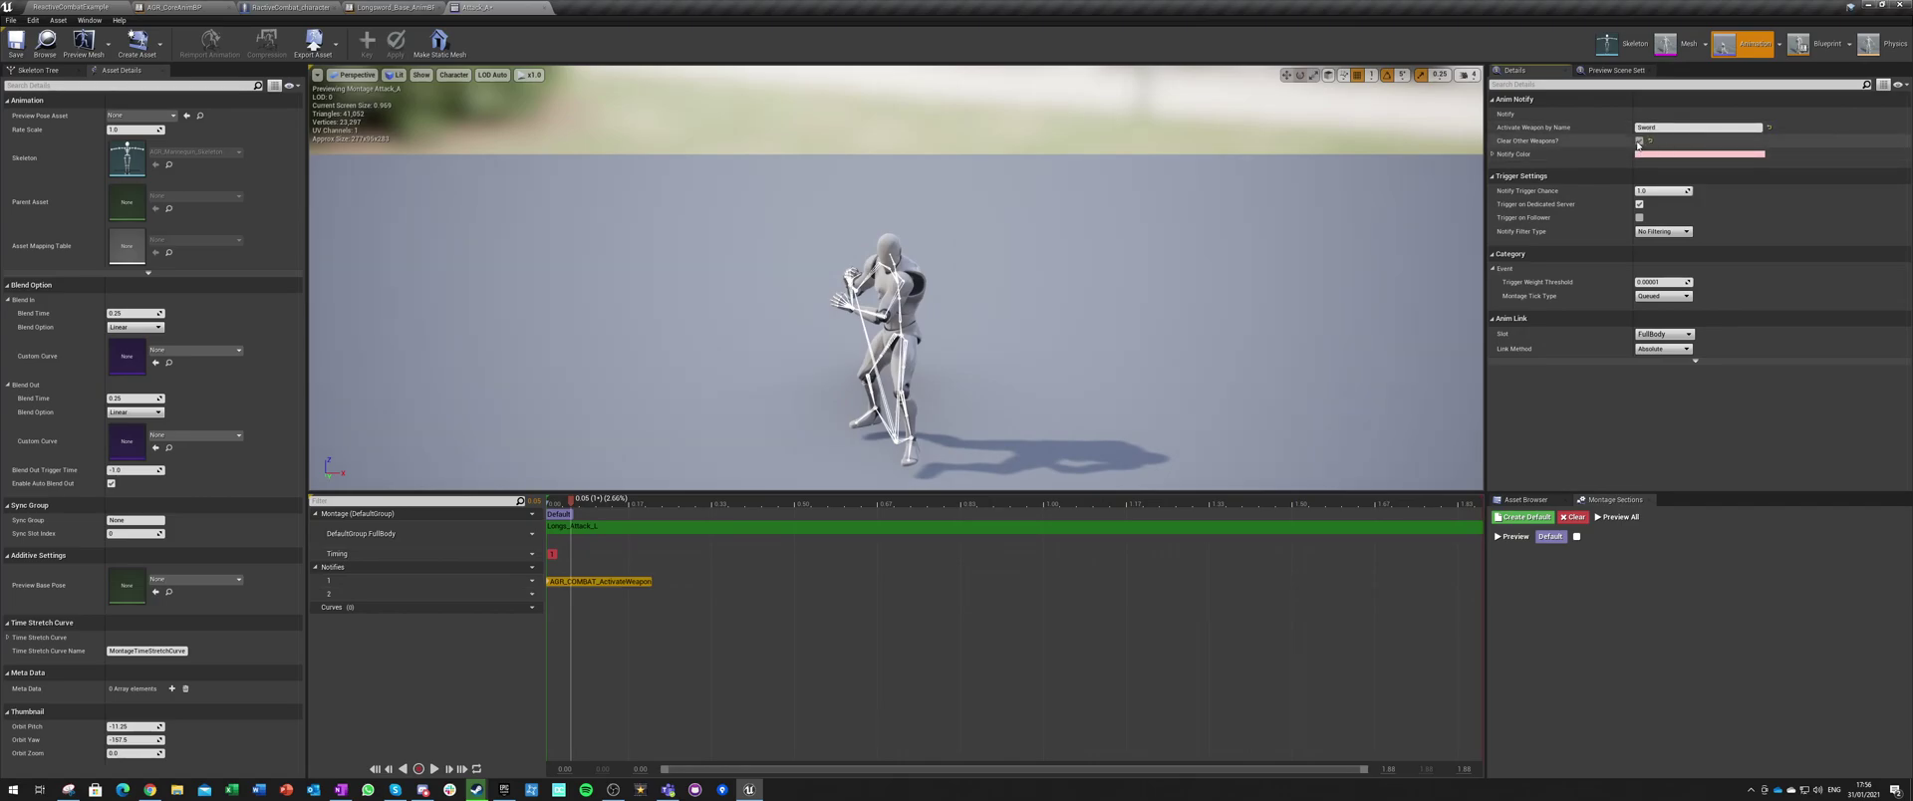
Step: Add an AGR_COMBAT_SetNextCombo notify on track 2, just after the start of the Attack_A montage
click(578, 598)
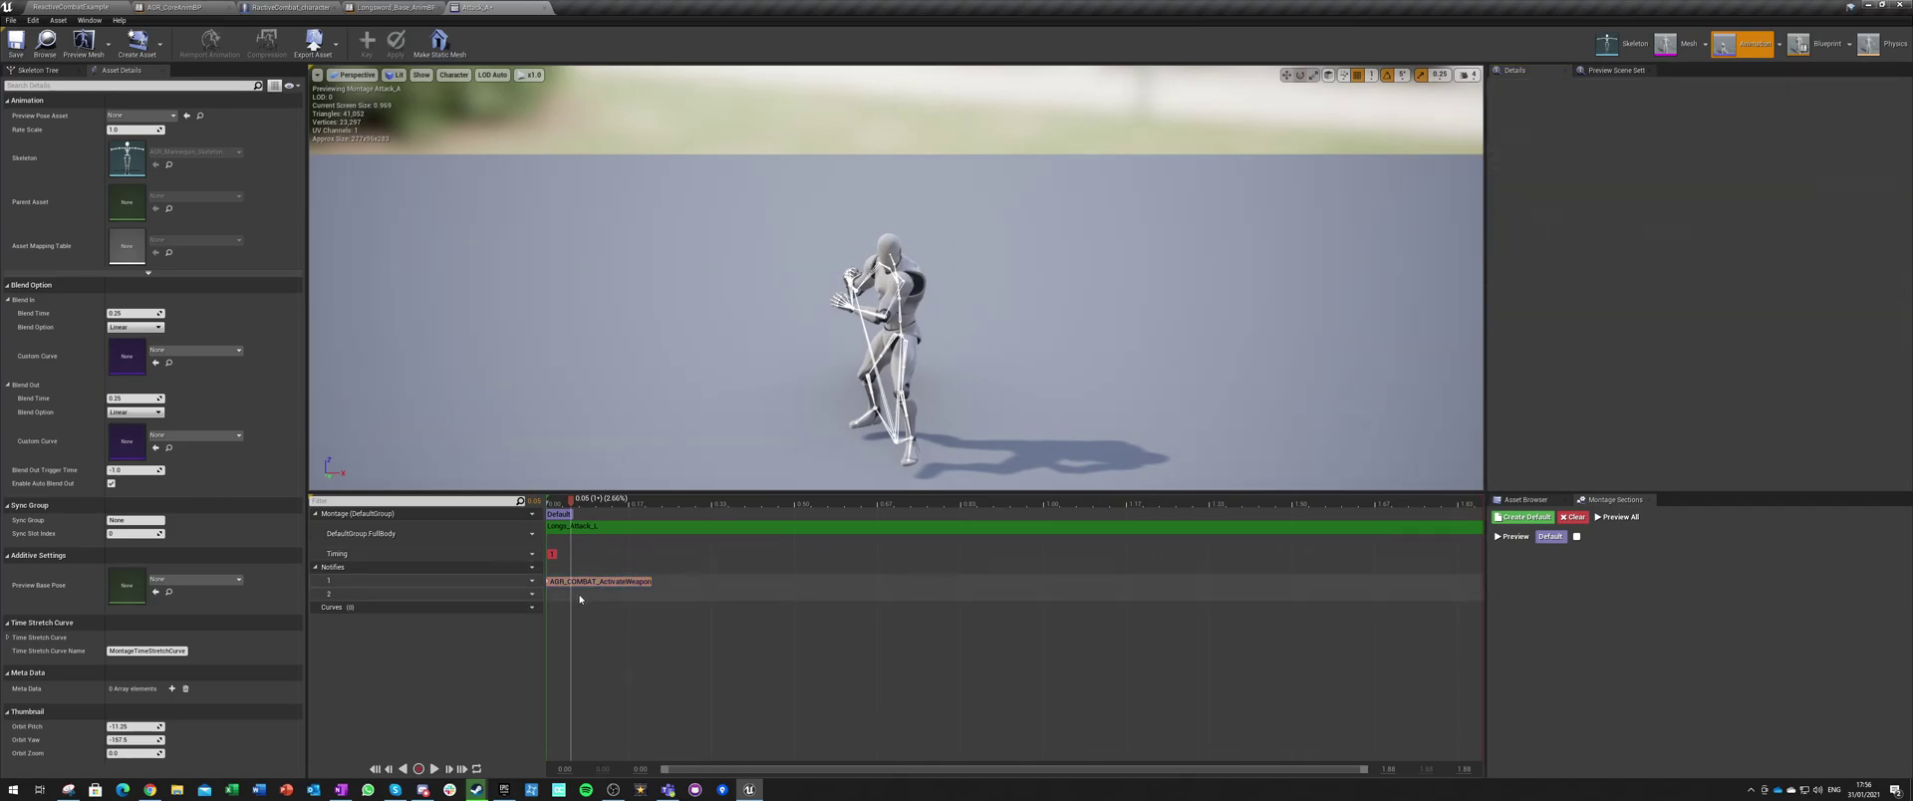
click(561, 503)
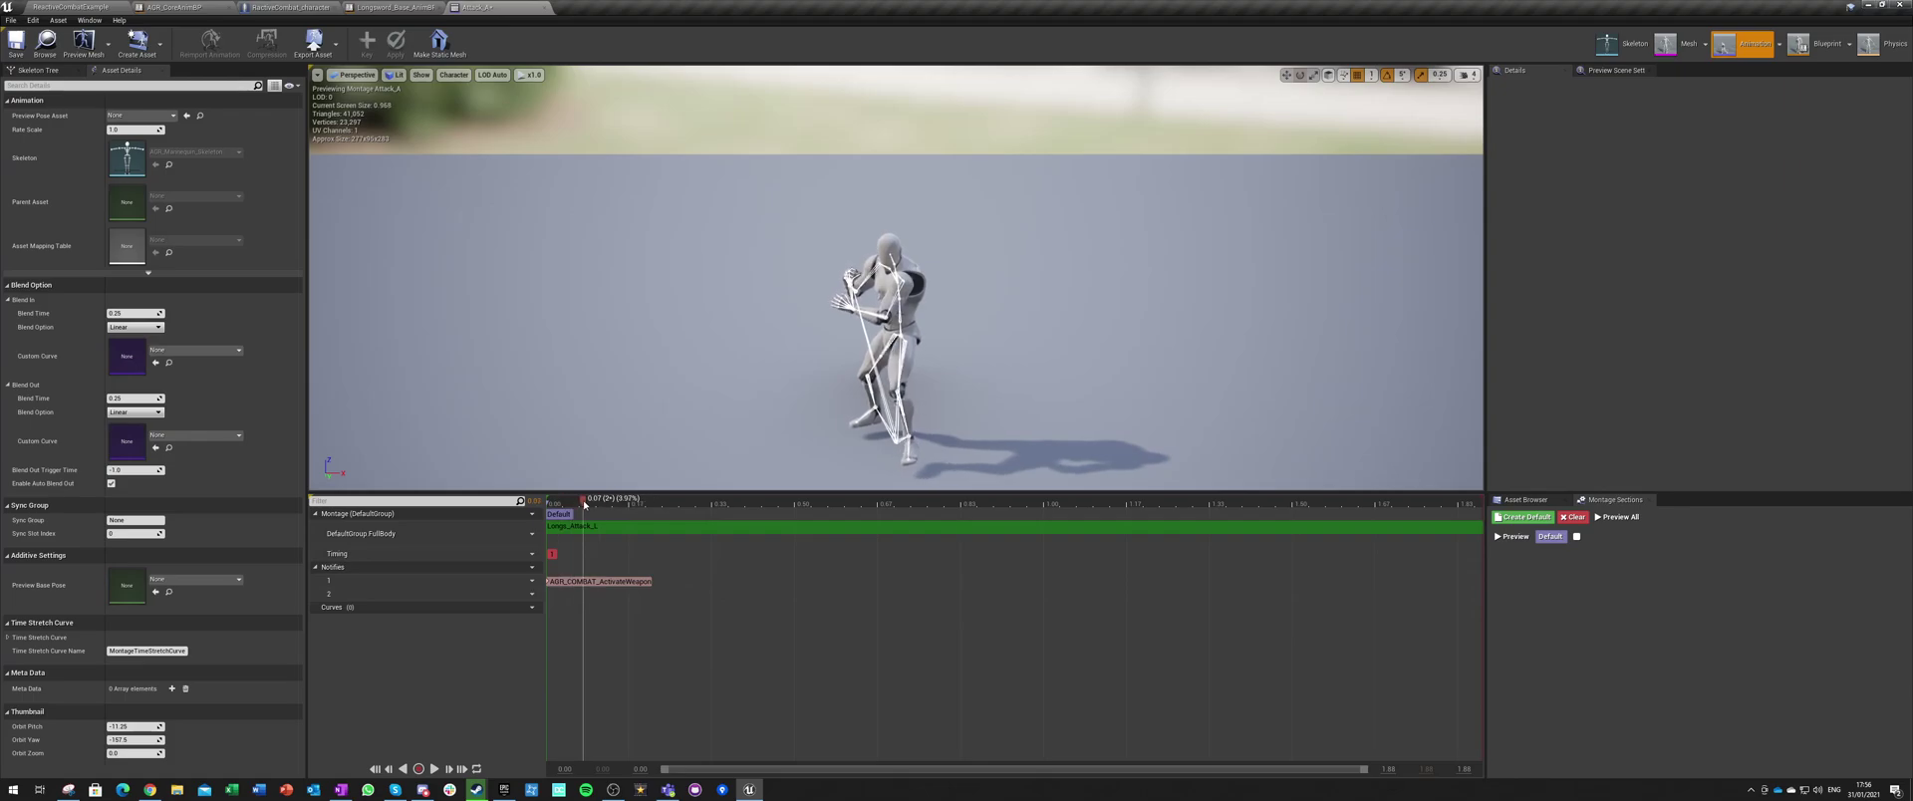
right_click(563, 593)
mouse_move(595, 607)
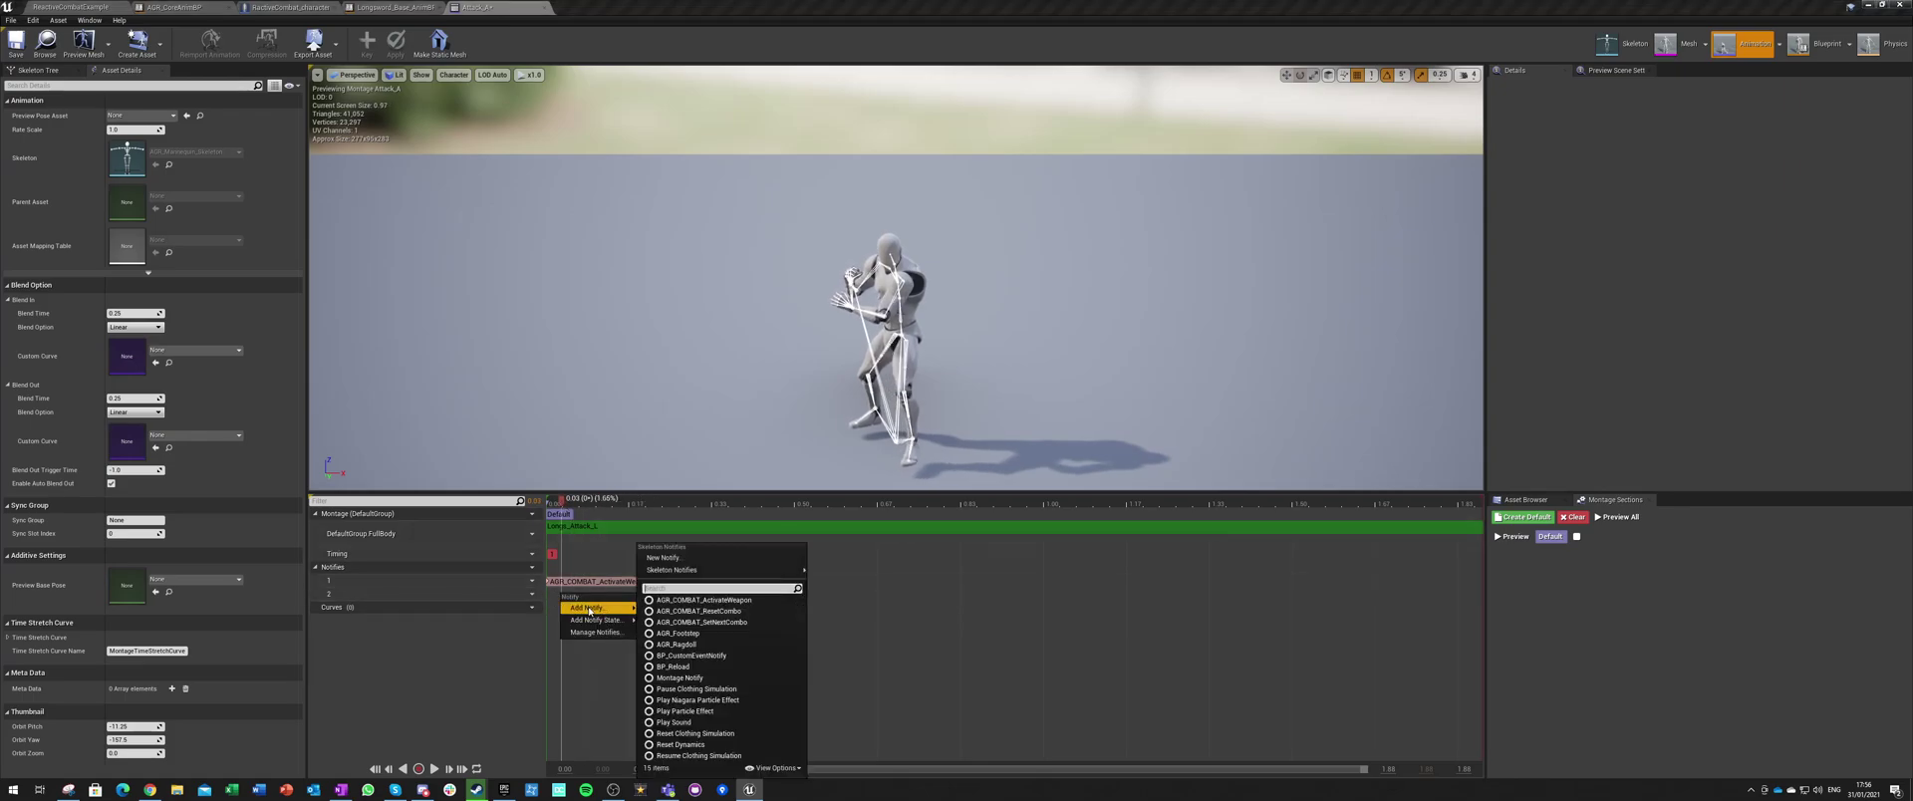
click(735, 623)
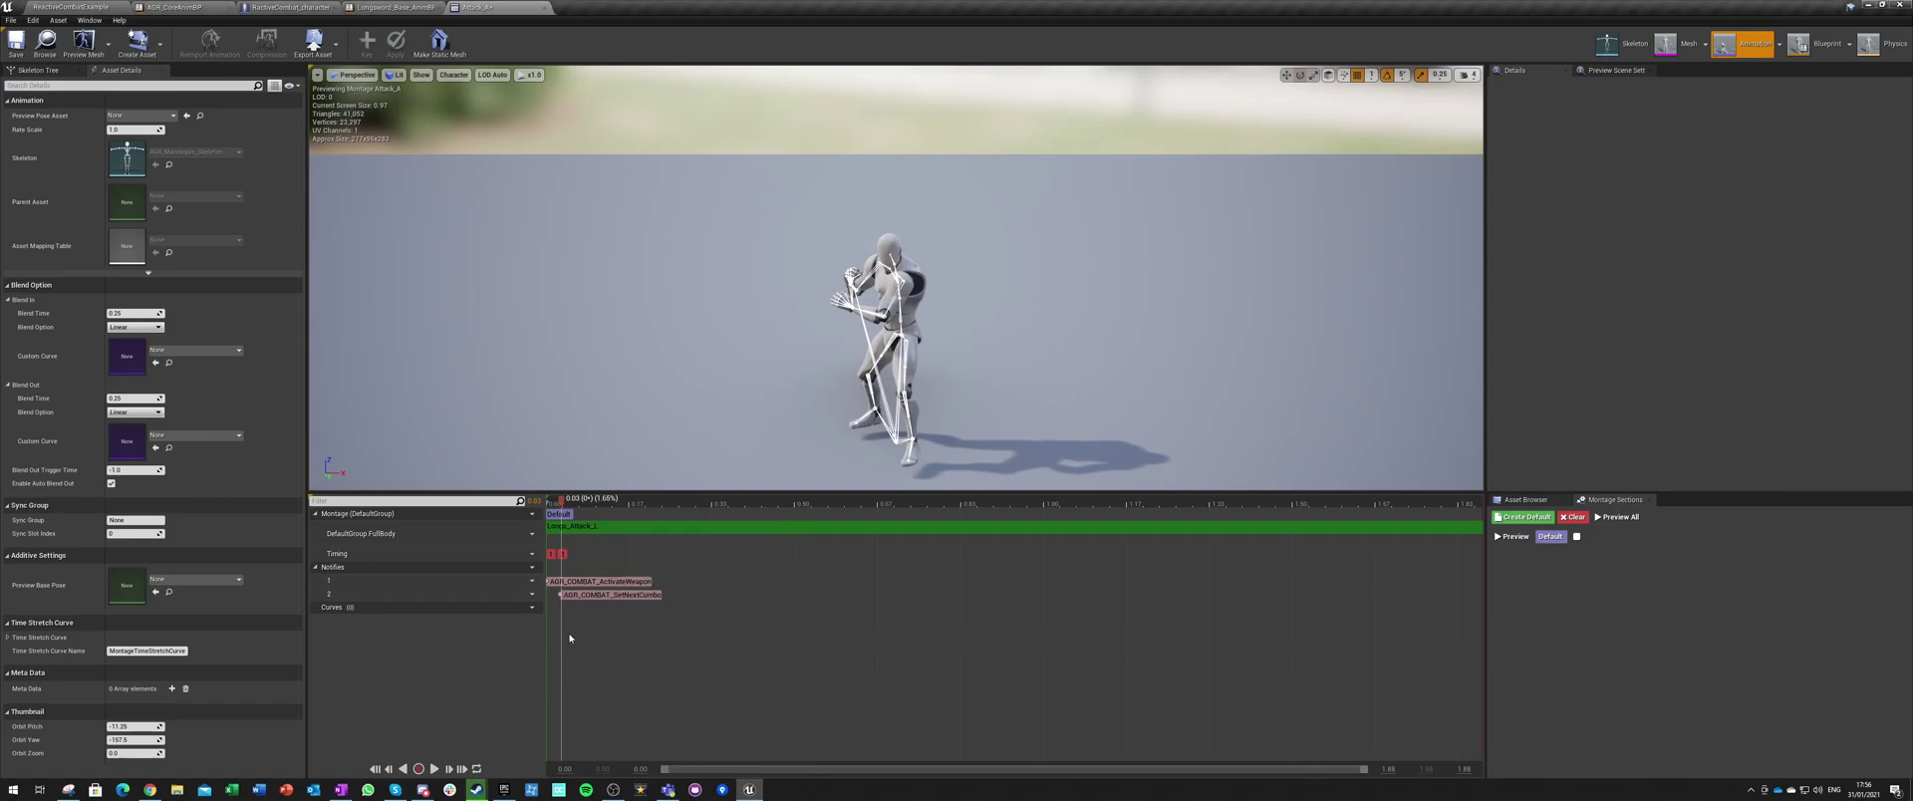
Step: Set the key of the AGR_COMBAT_SetNextCombo notify to the Combat.Attacks.A gameplay tag
click(603, 595)
click(1645, 127)
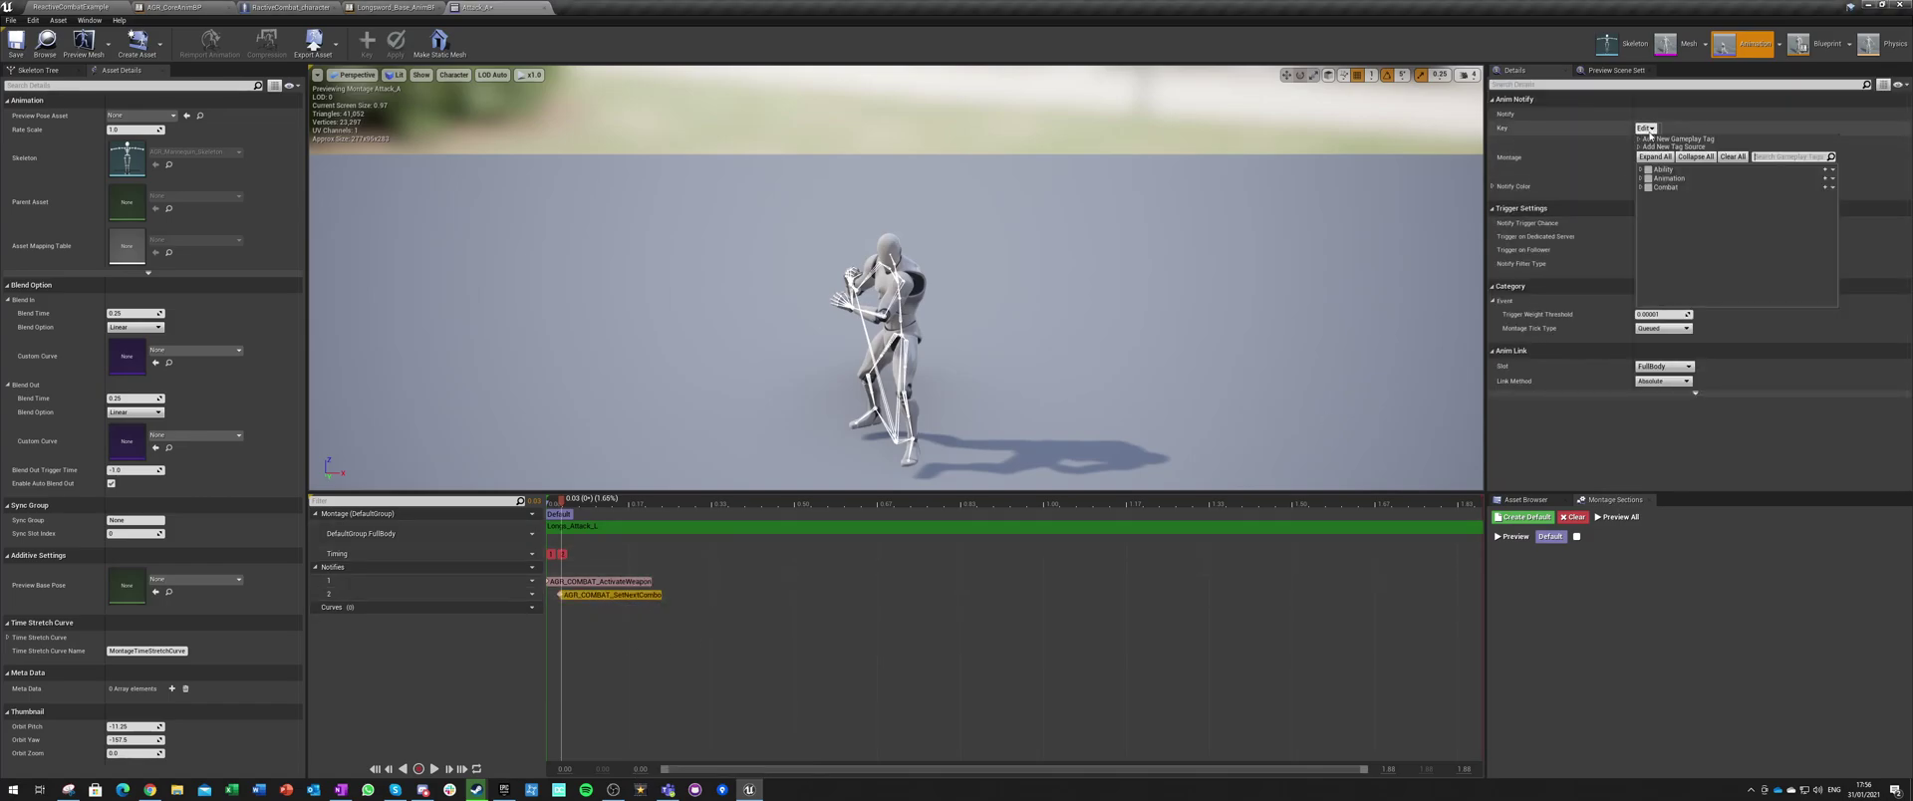
click(1642, 188)
scroll(1664, 287, down, 1)
click(1659, 287)
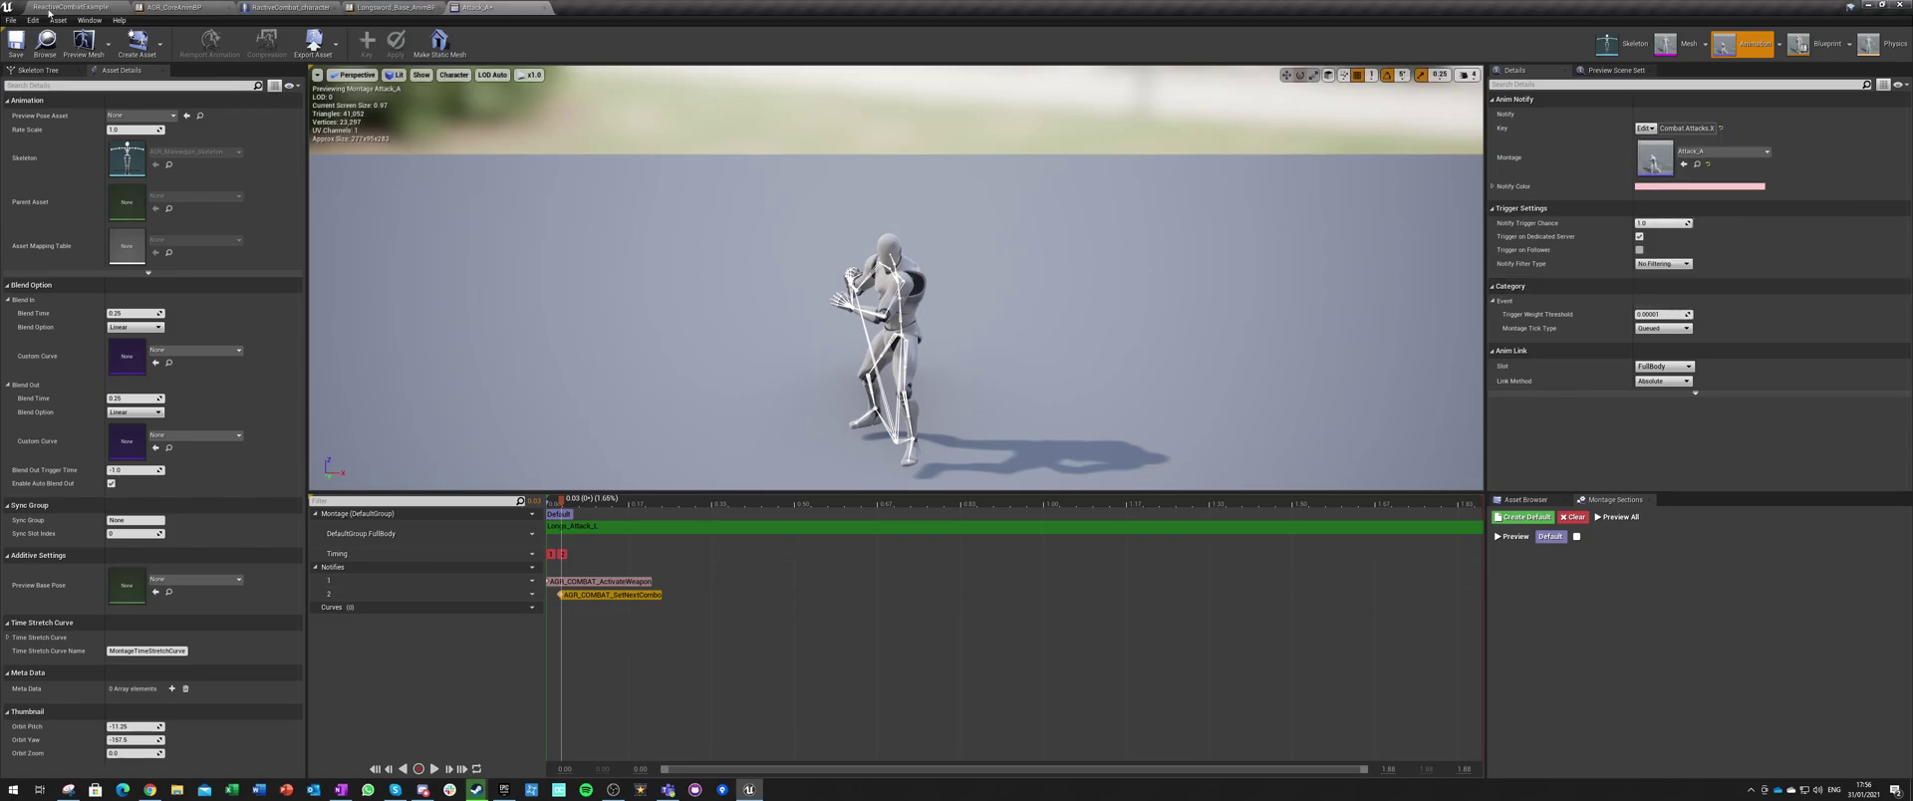
Step: Check the Default Attacks entry on the character's AGR_CombatMaster component, and set the AGR_COMBAT_SetNextCombo notify's montage to Attack_B
click(313, 6)
right_drag(915, 329, 958, 476)
click(50, 170)
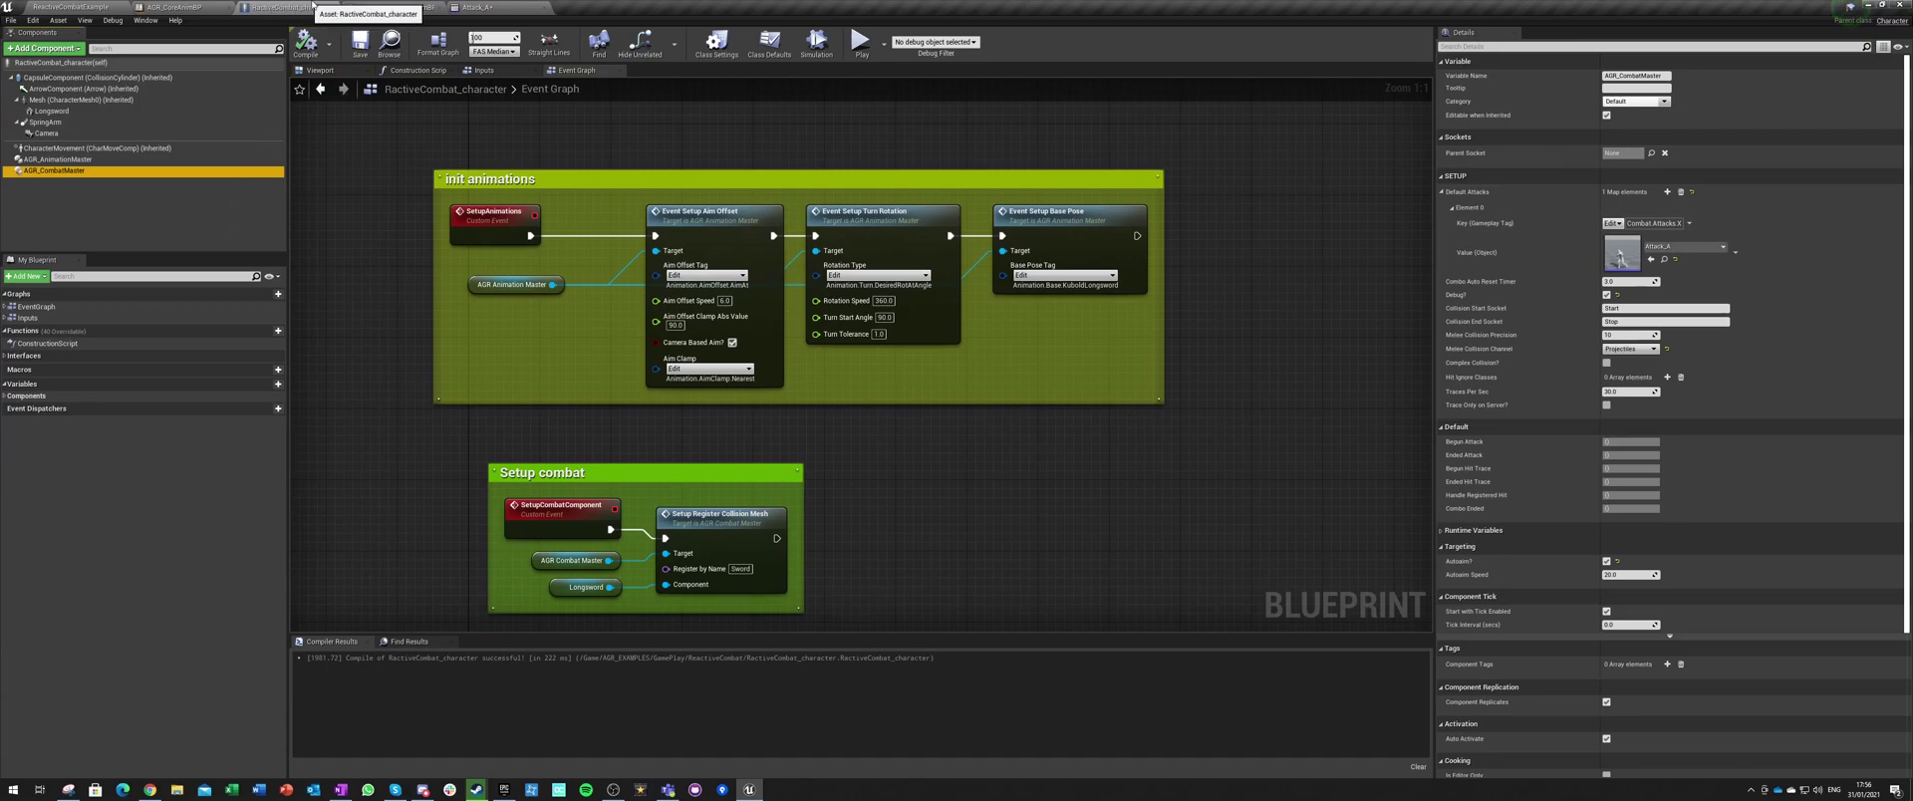
click(484, 6)
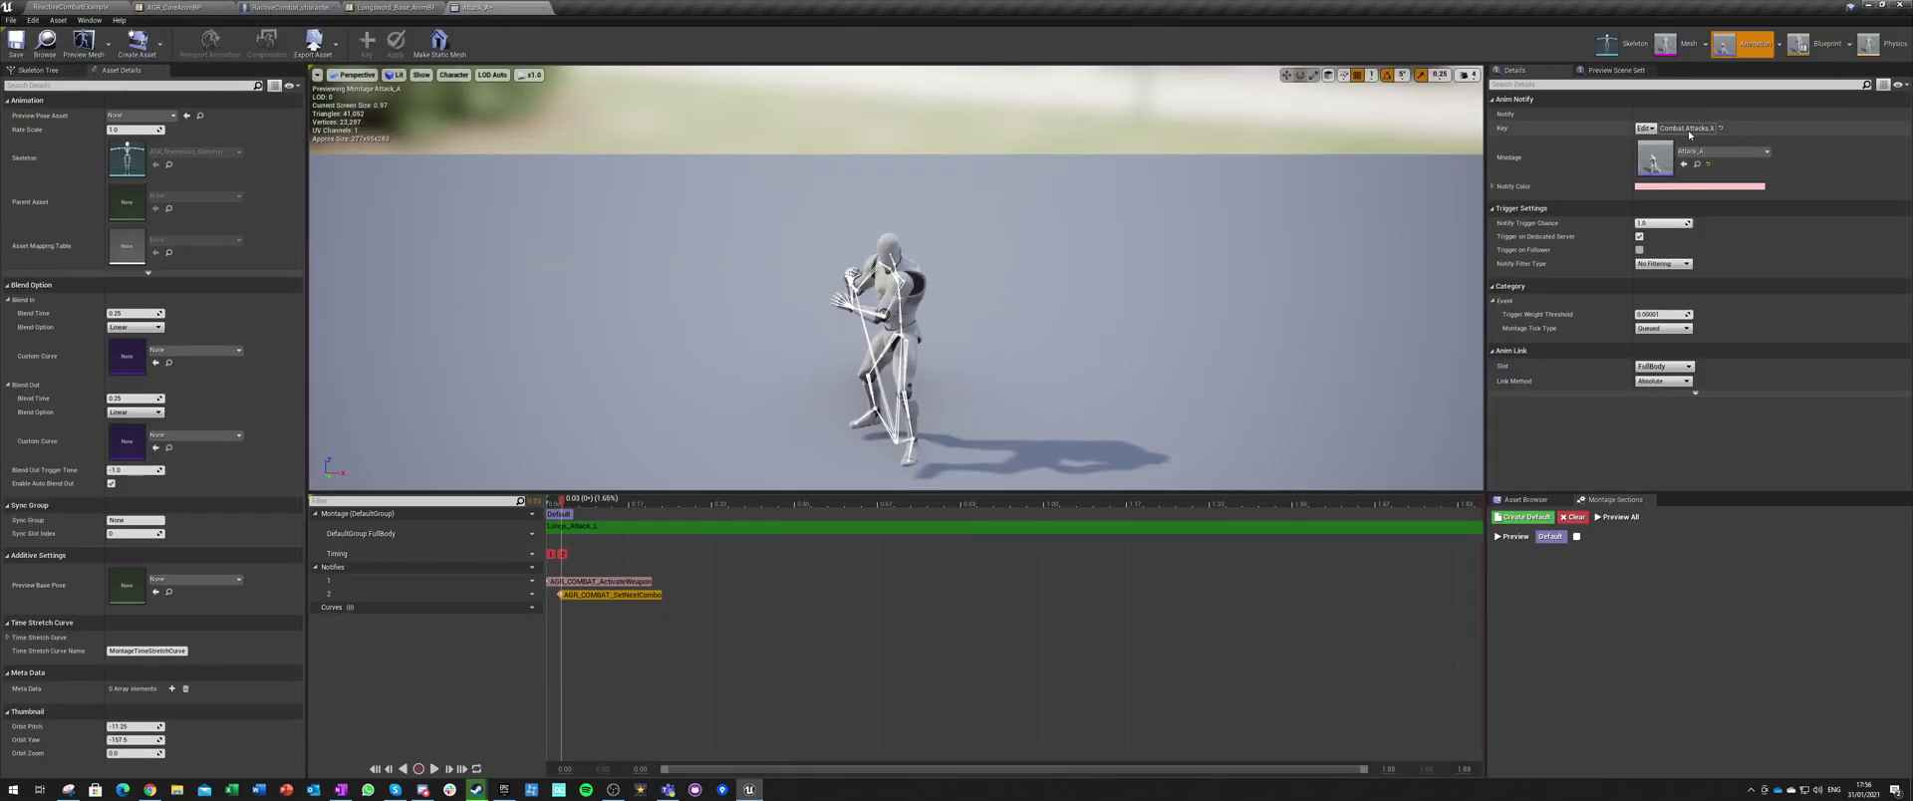
click(1733, 151)
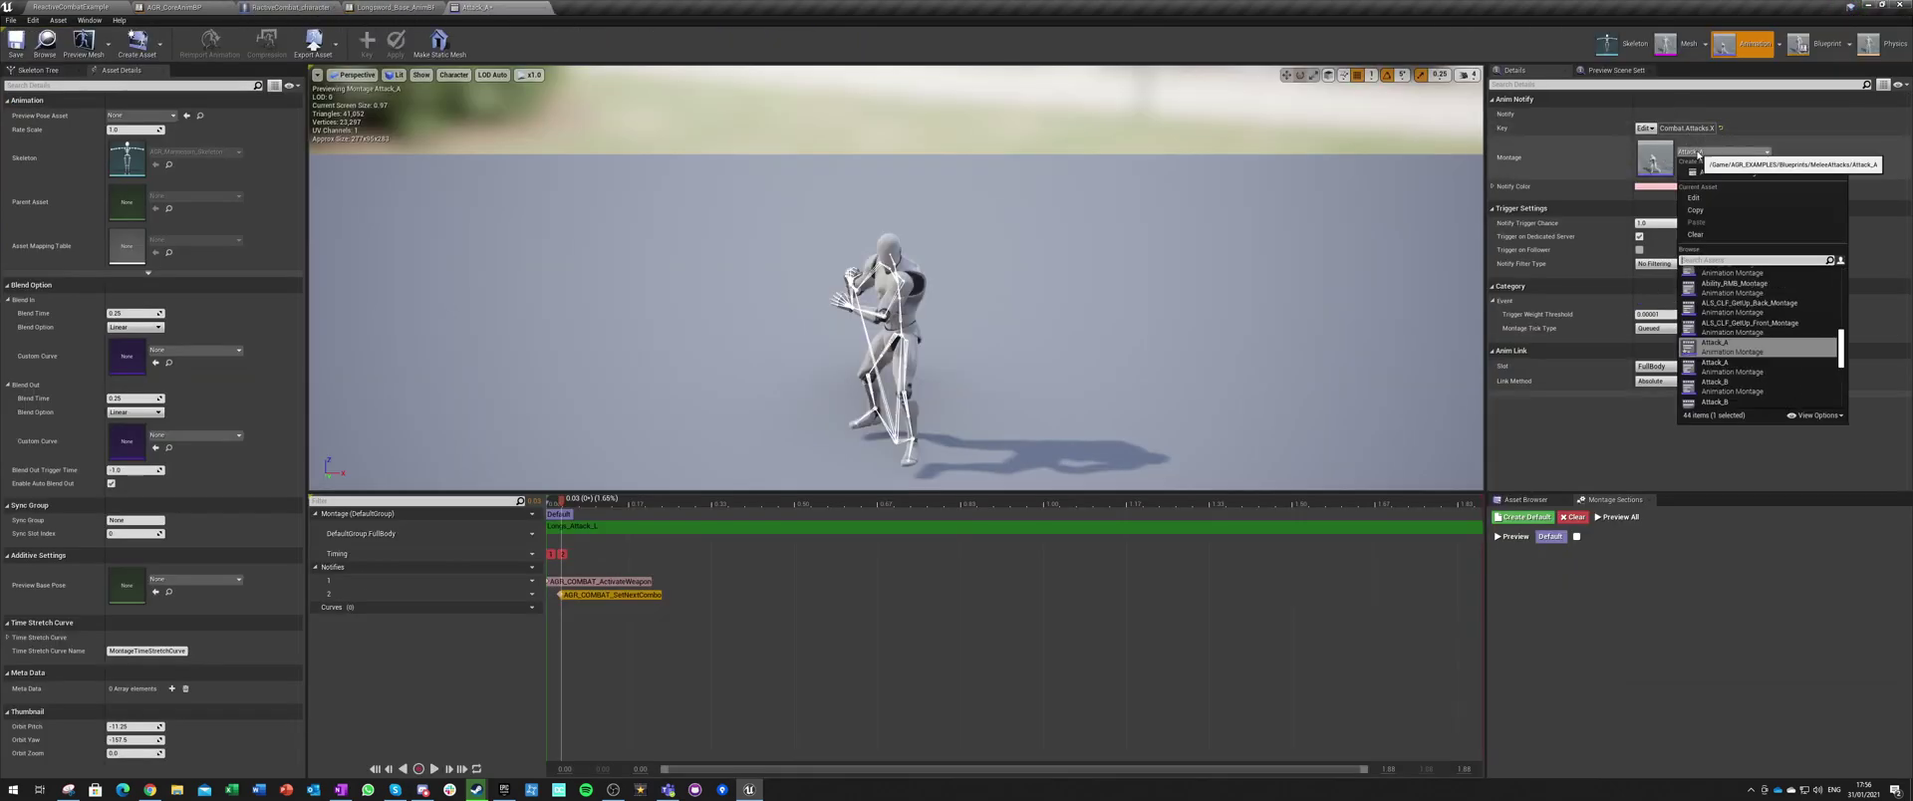
click(1731, 386)
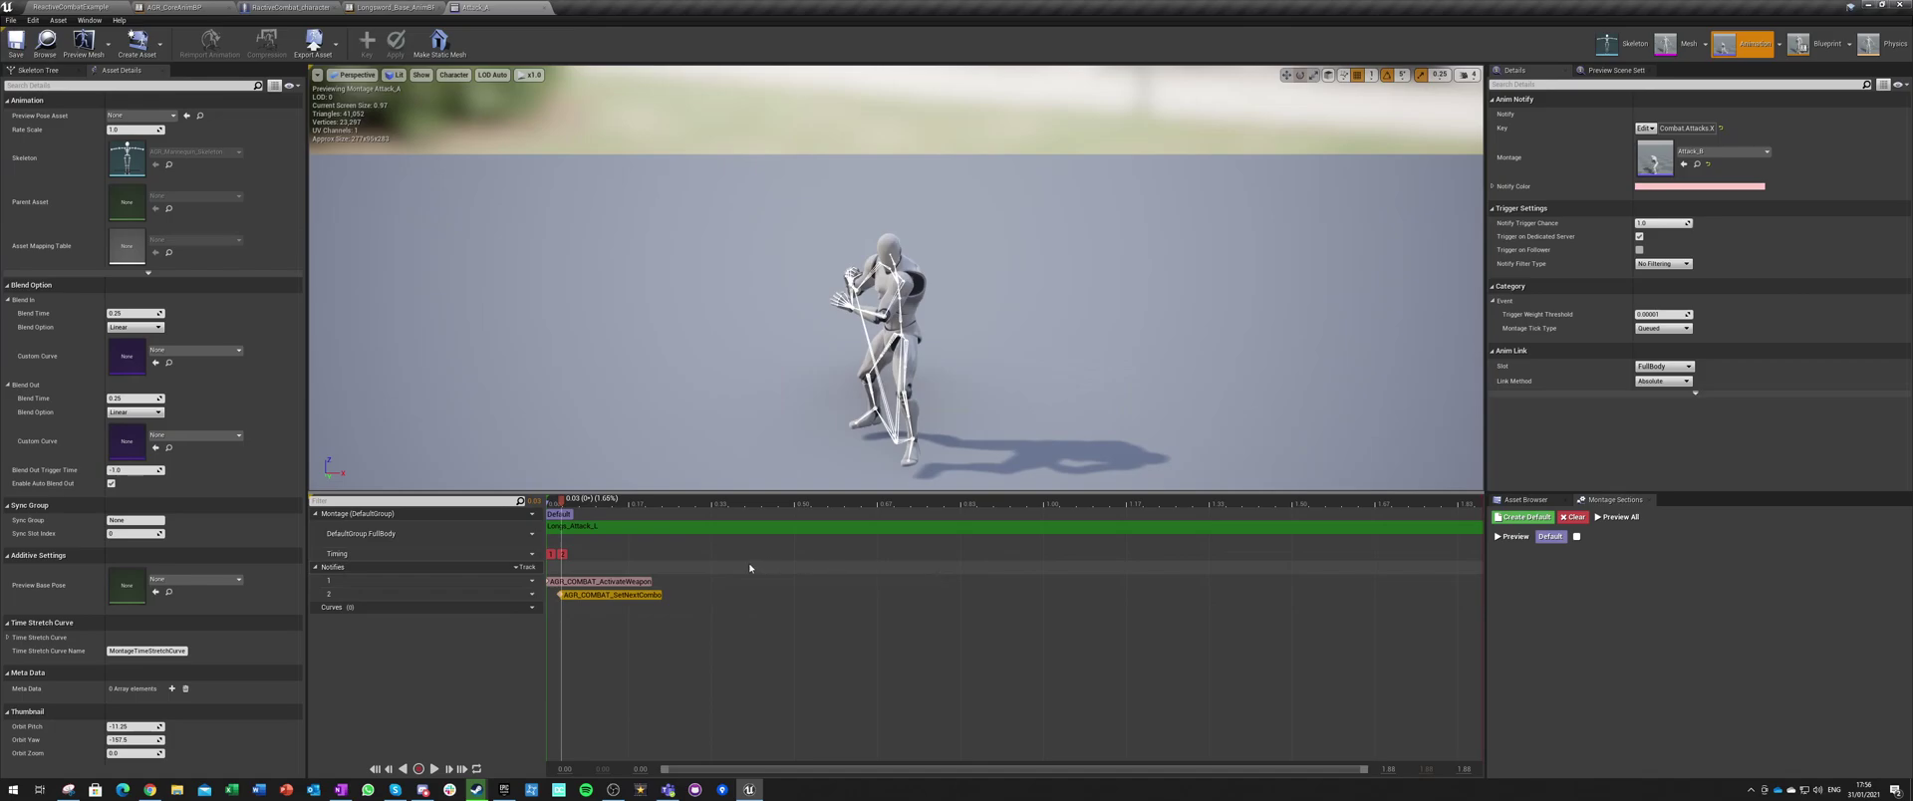
Step: Add an AGR_COMBAT_TraceHit notify state on track 1, starting at about 0.53 s where the sword swing begins
drag(563, 503, 810, 528)
right_click(809, 584)
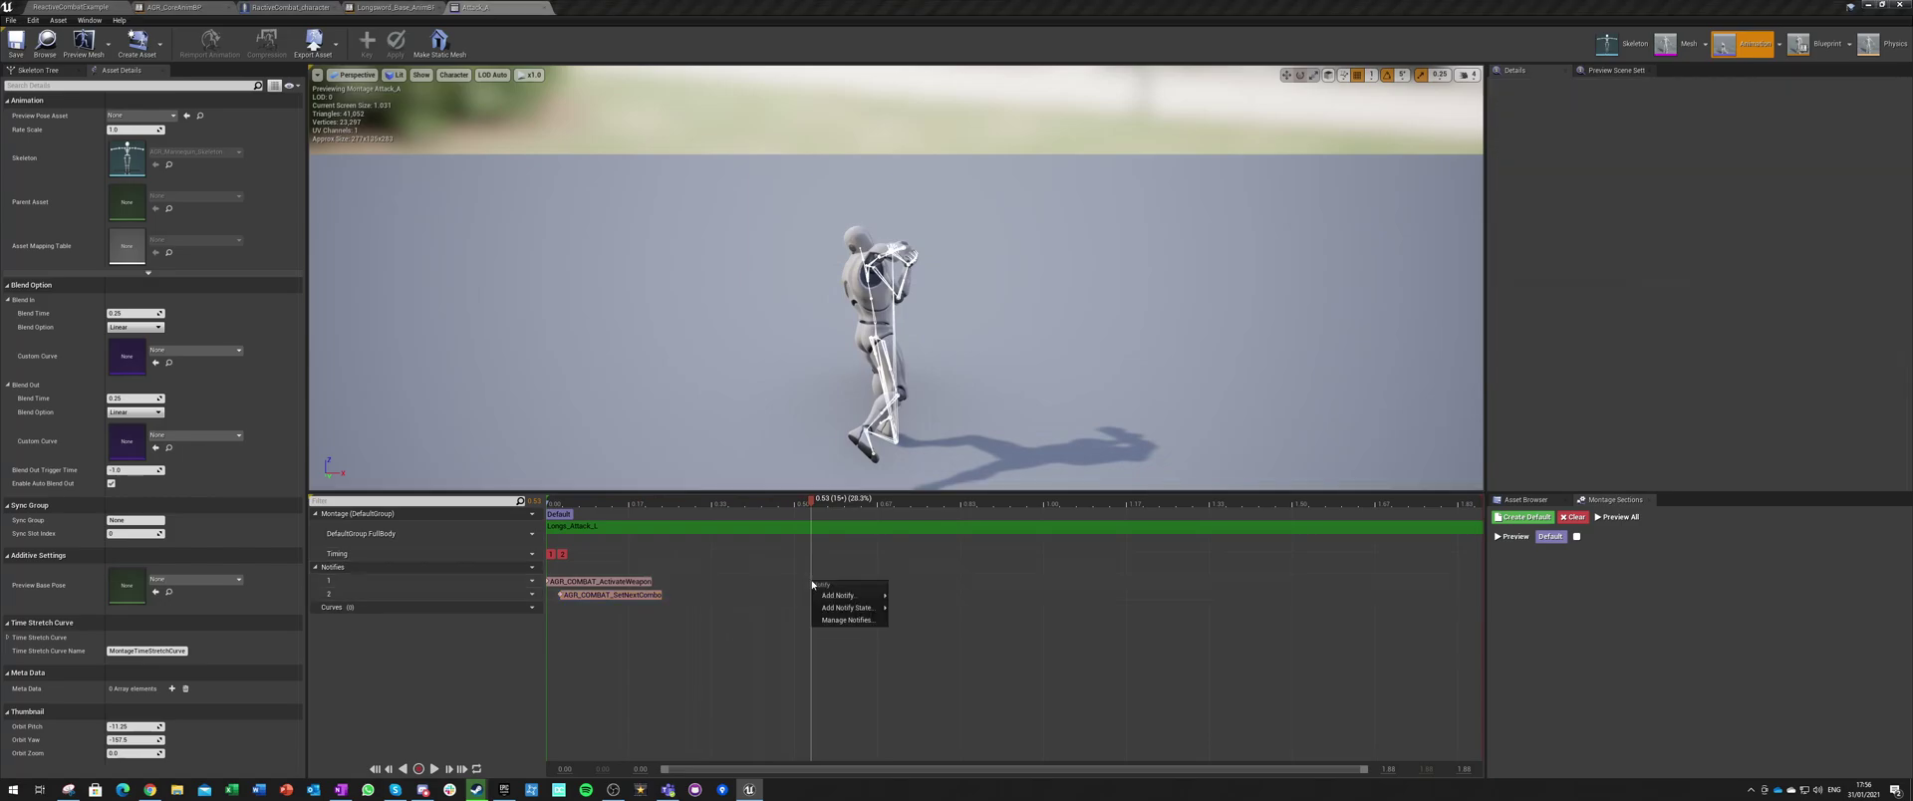
mouse_move(867, 607)
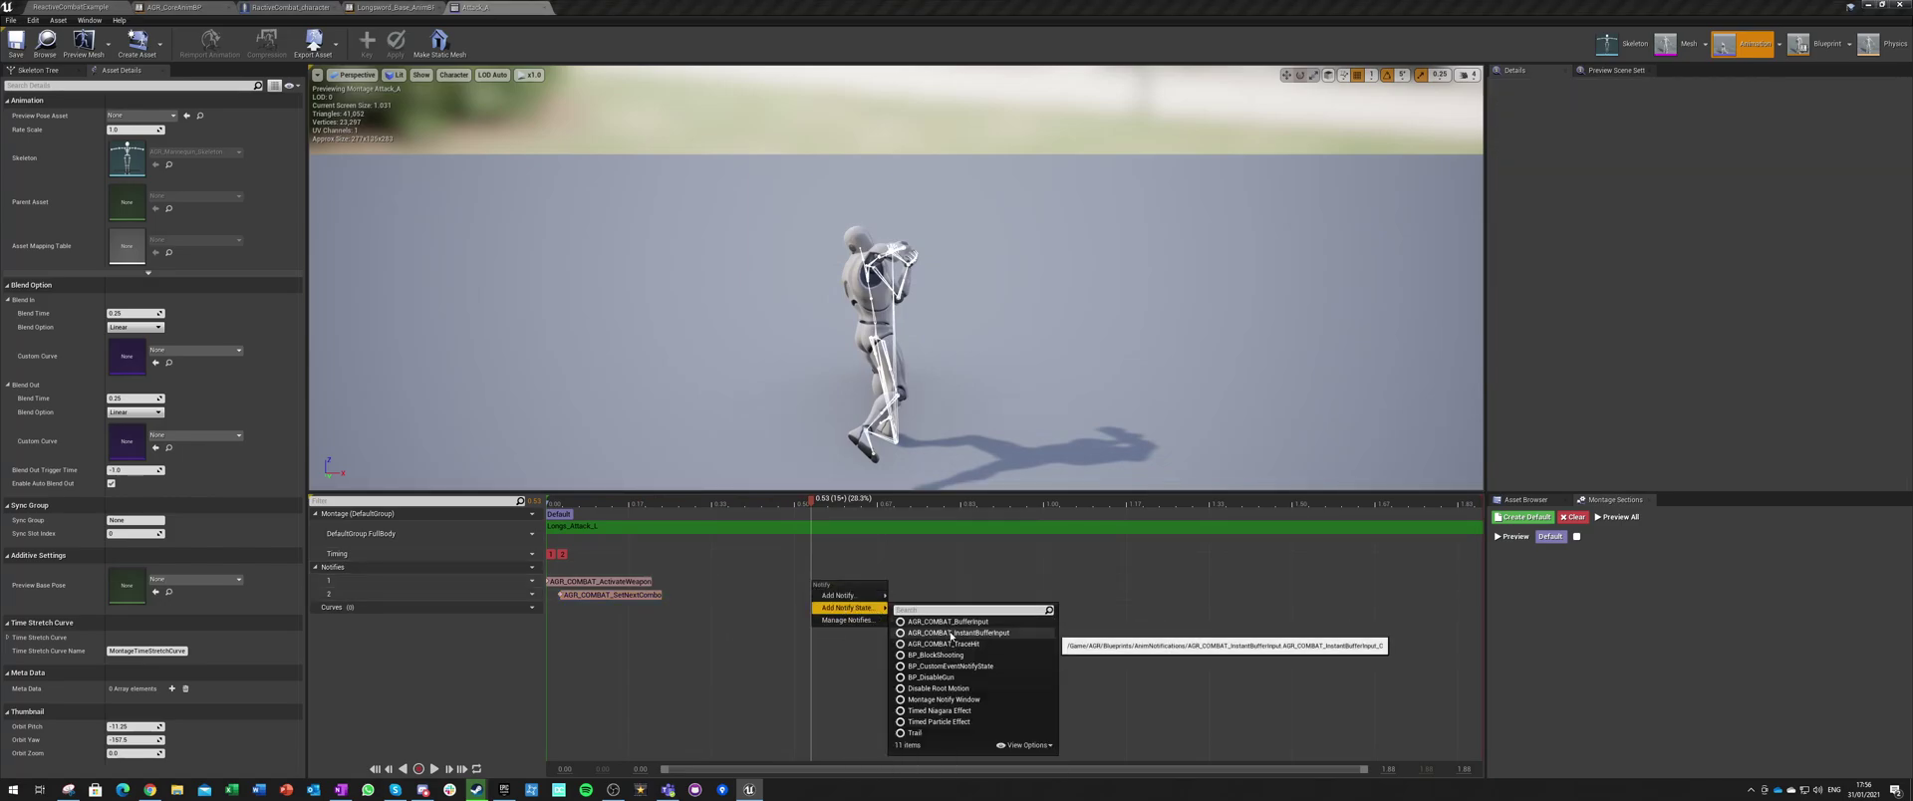
click(944, 643)
Step: Extend the AGR_COMBAT_TraceHit notify state over the sword swing so that it ends at about 0.89 s
drag(814, 507, 965, 508)
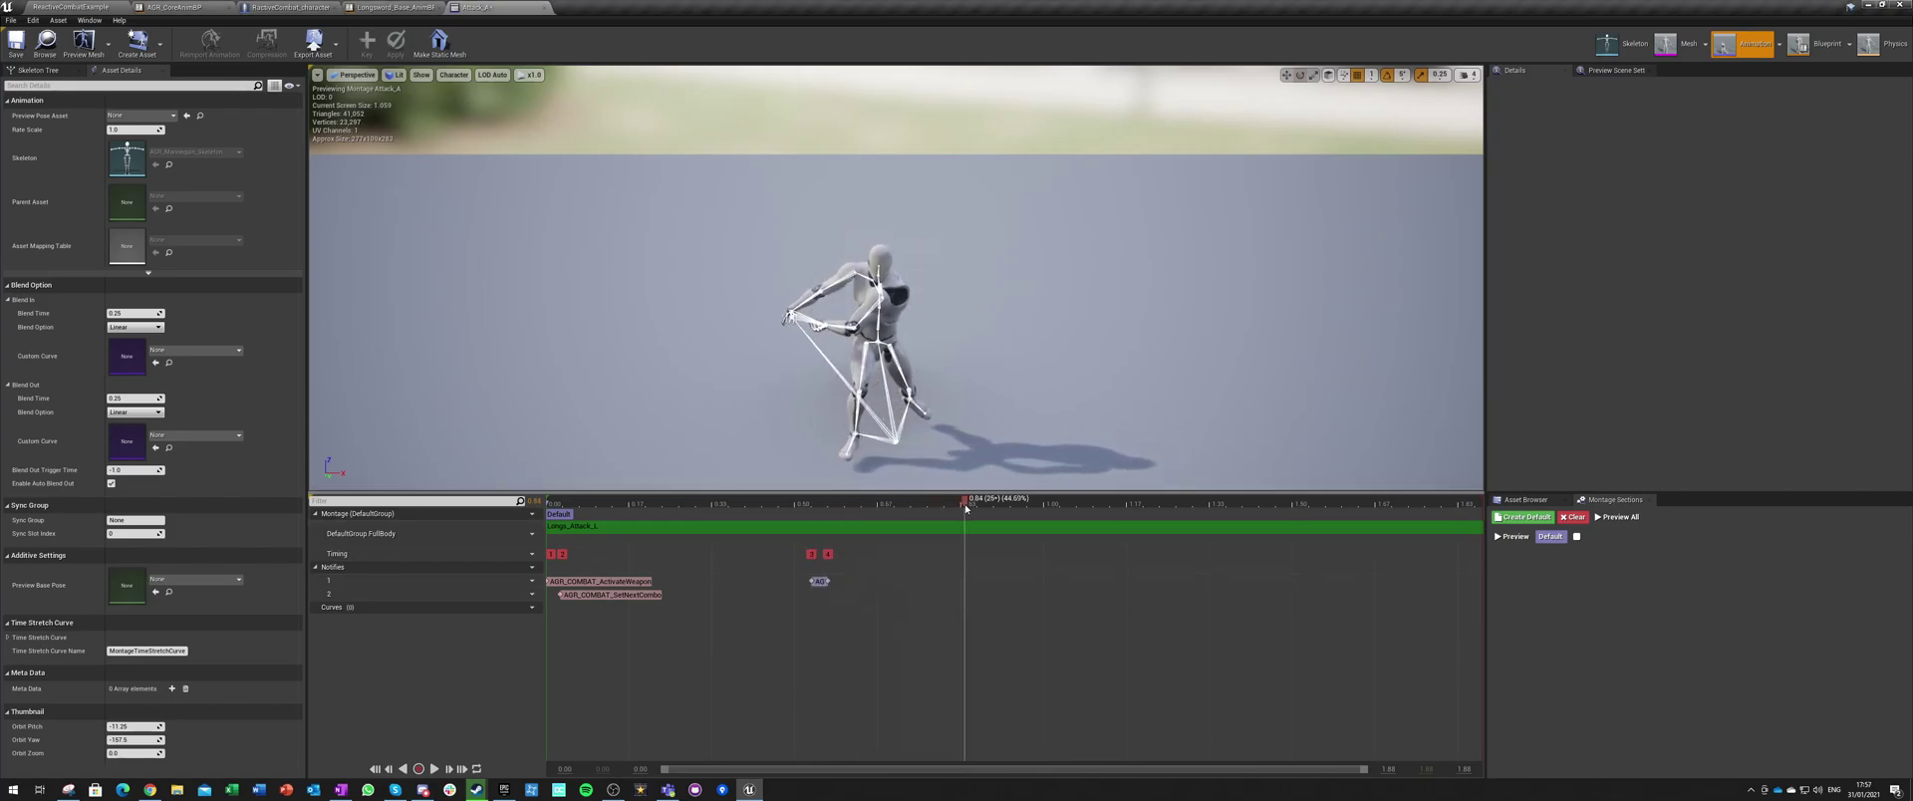
drag(827, 580, 970, 580)
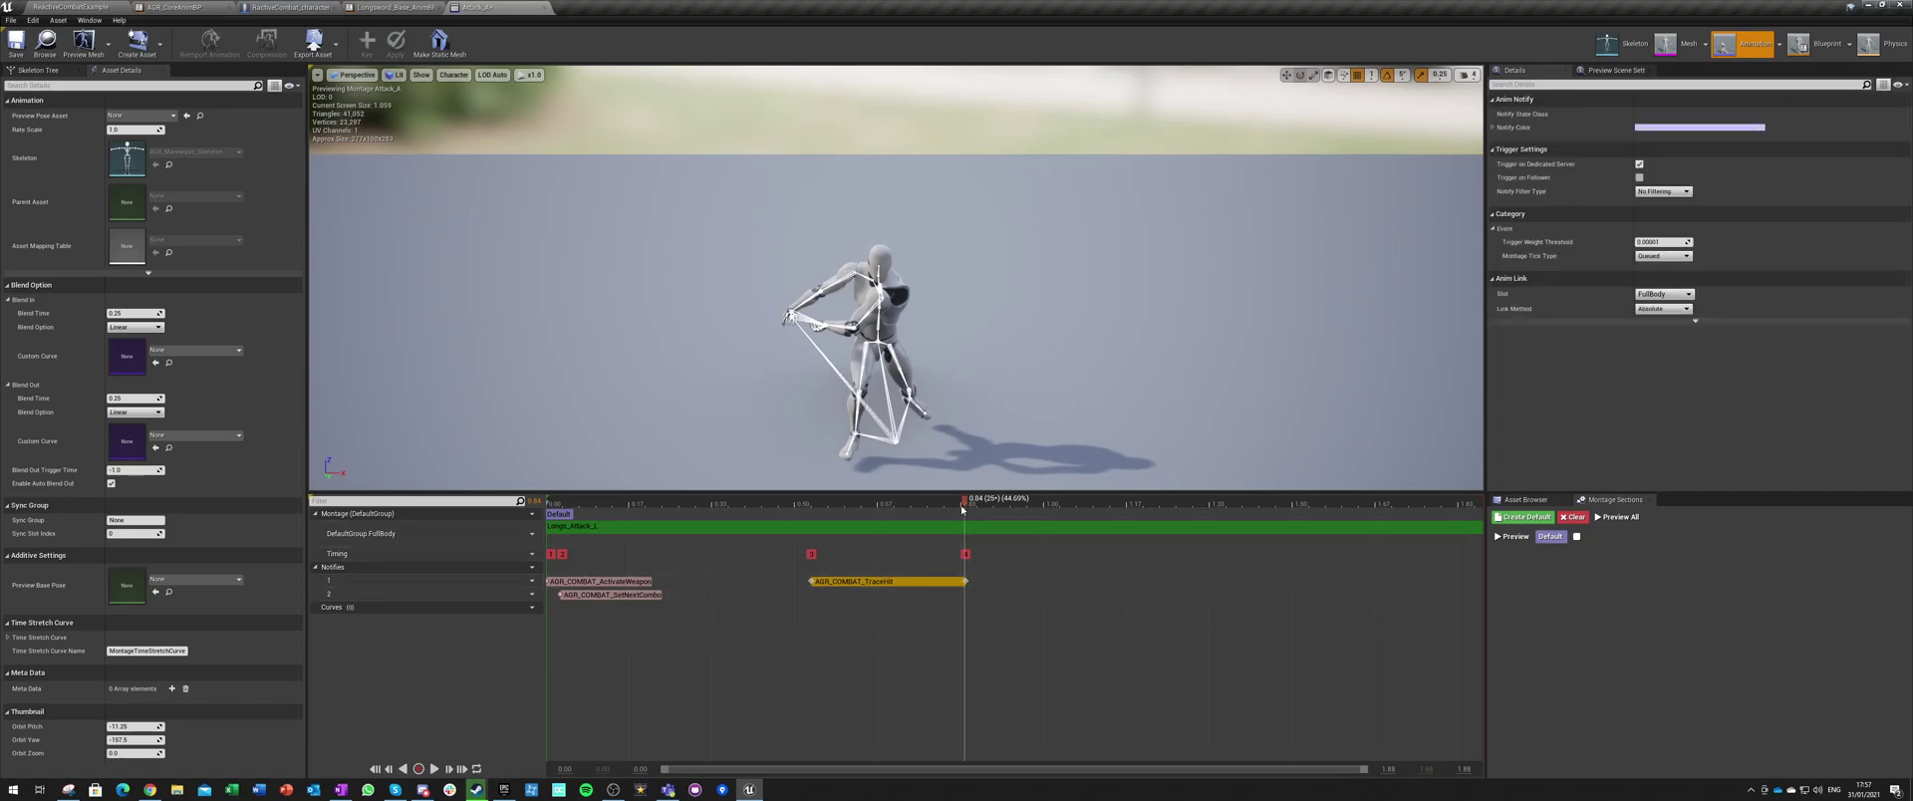
mouse_move(966, 505)
mouse_down()
mouse_move(1042, 505)
mouse_move(988, 505)
mouse_up()
drag(966, 580, 993, 580)
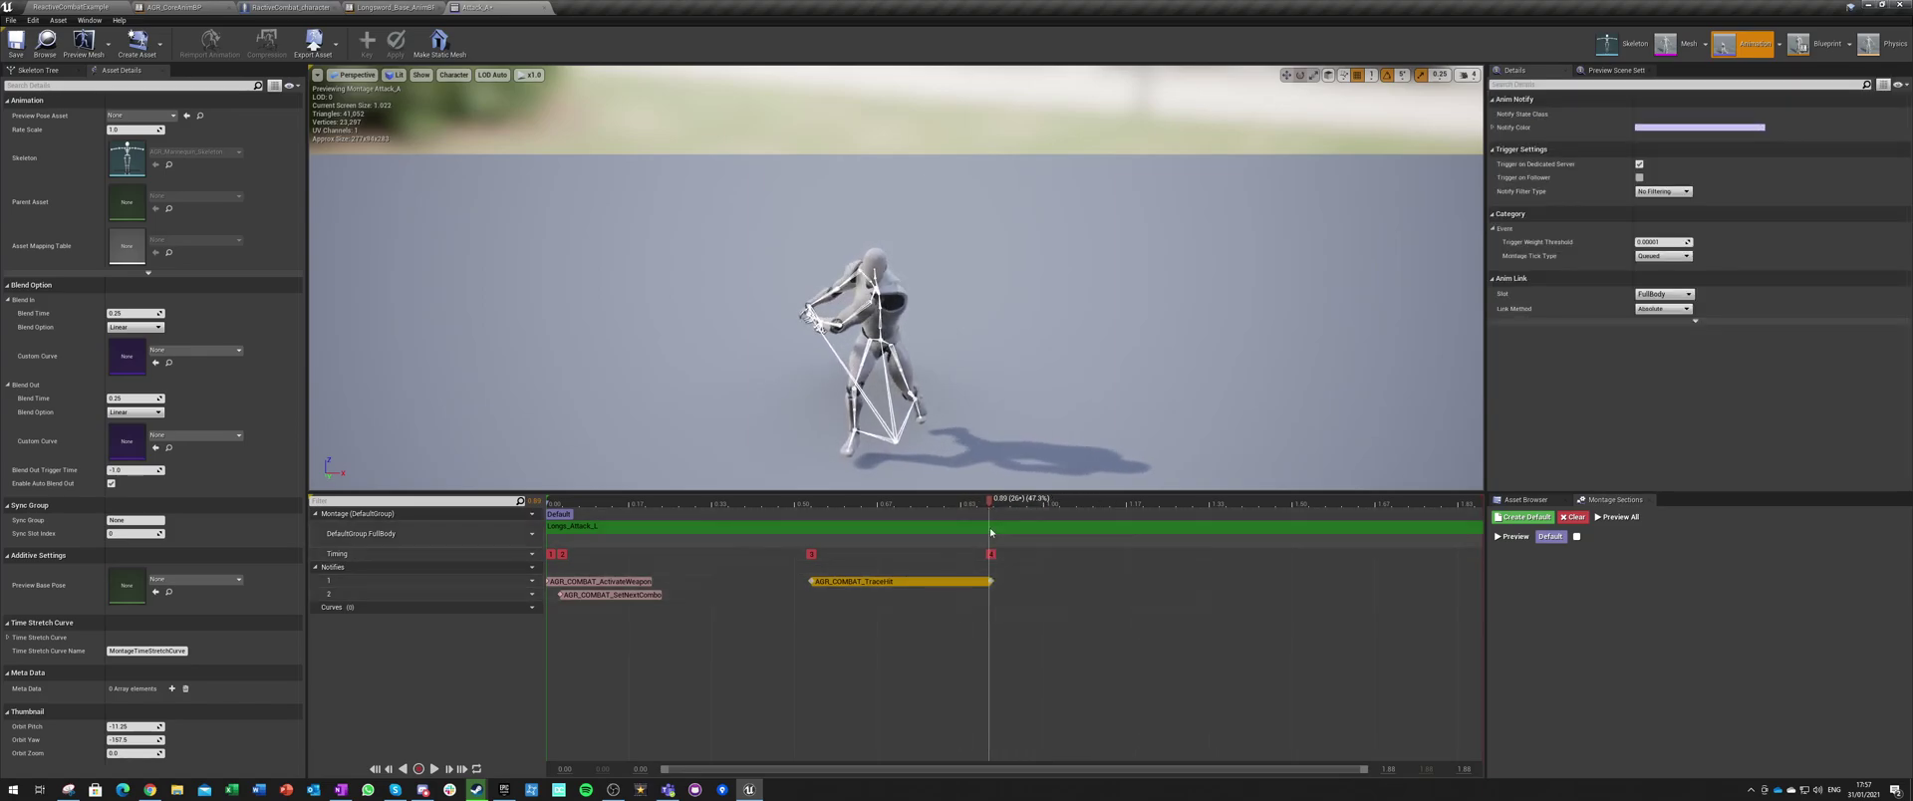
Step: Add an AGR_COMBAT_InstantBufferInput notify state on track 2, running from about 0.99 s to just before 1.57 s
mouse_move(989, 504)
mouse_down()
mouse_move(1090, 517)
mouse_move(1036, 506)
mouse_up()
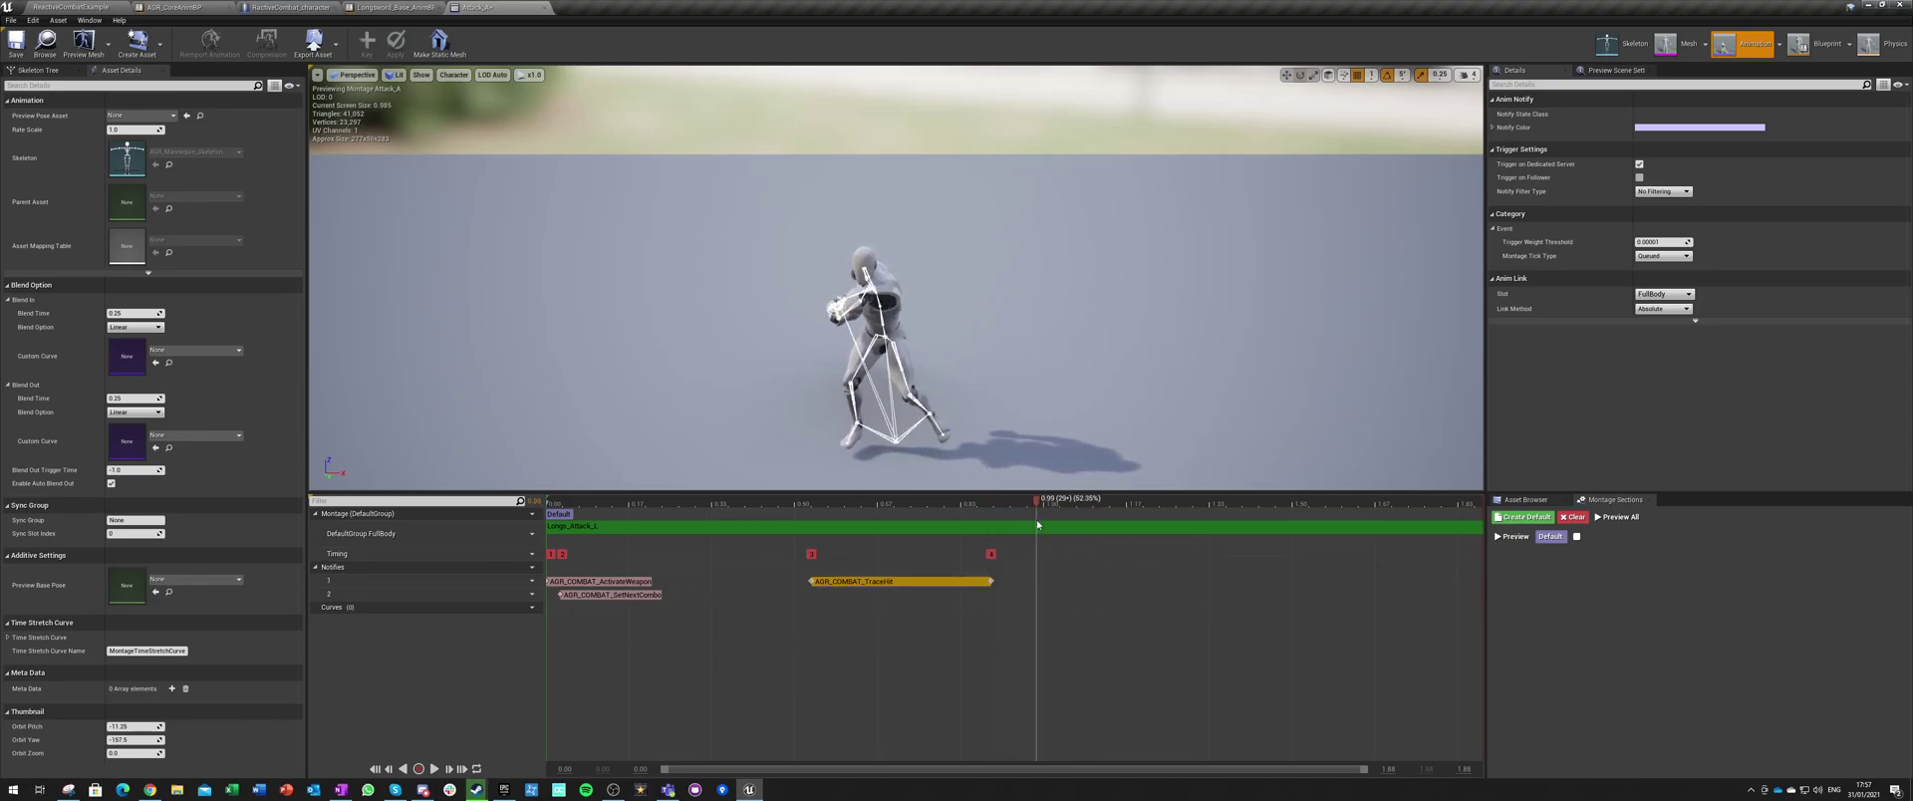
right_click(1036, 598)
mouse_move(1070, 622)
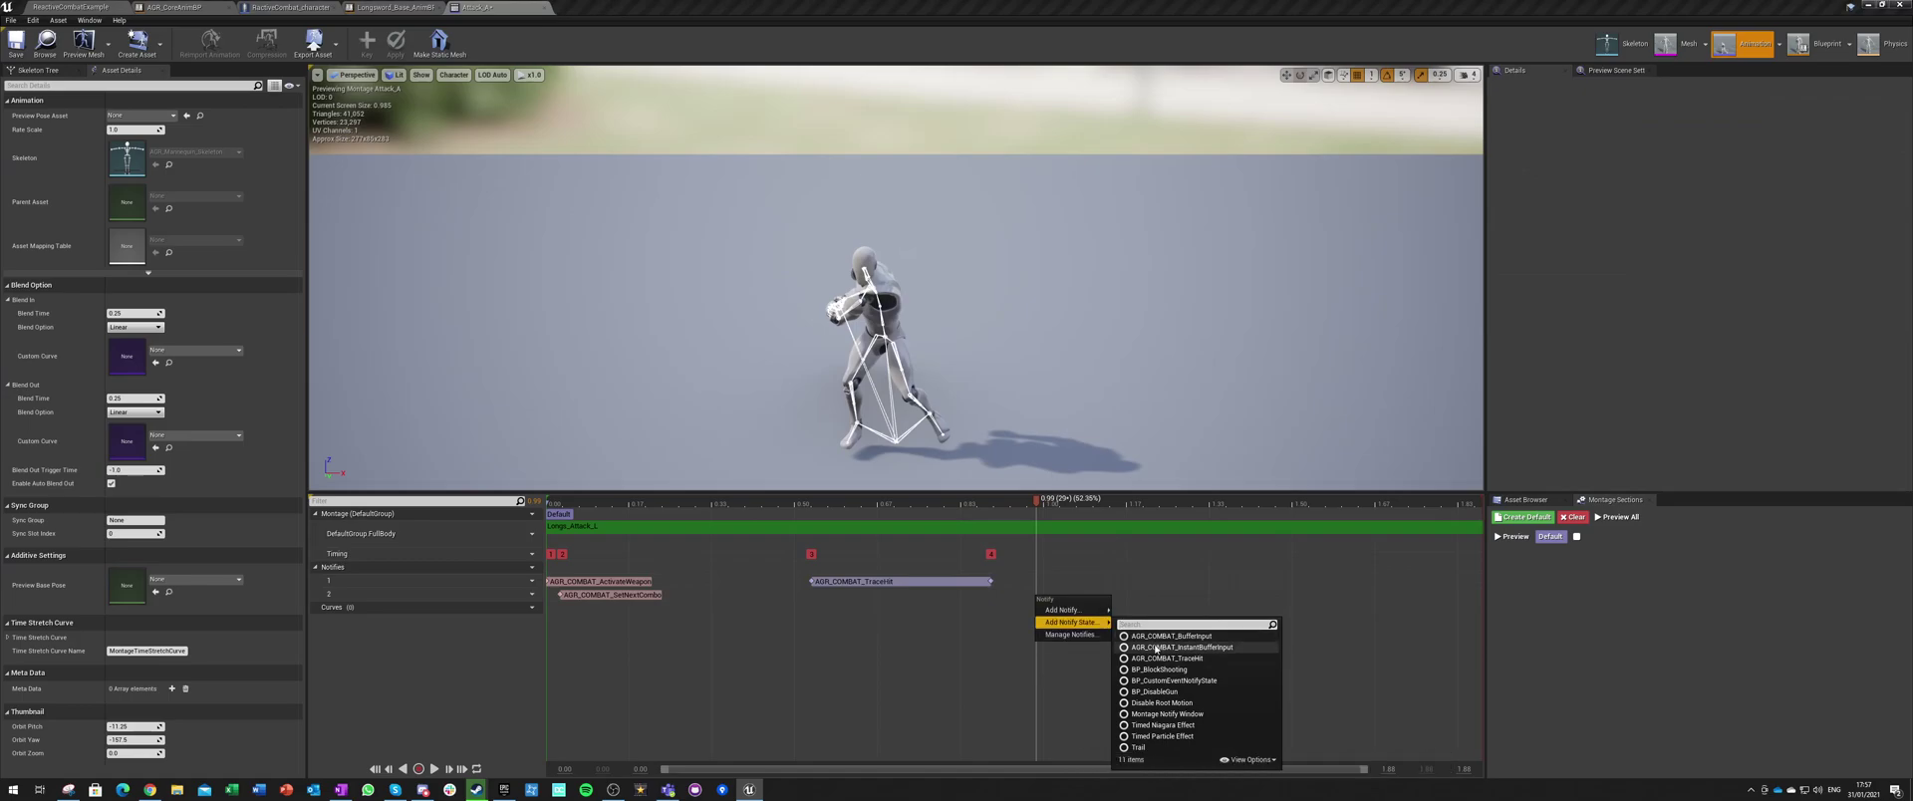
click(1156, 648)
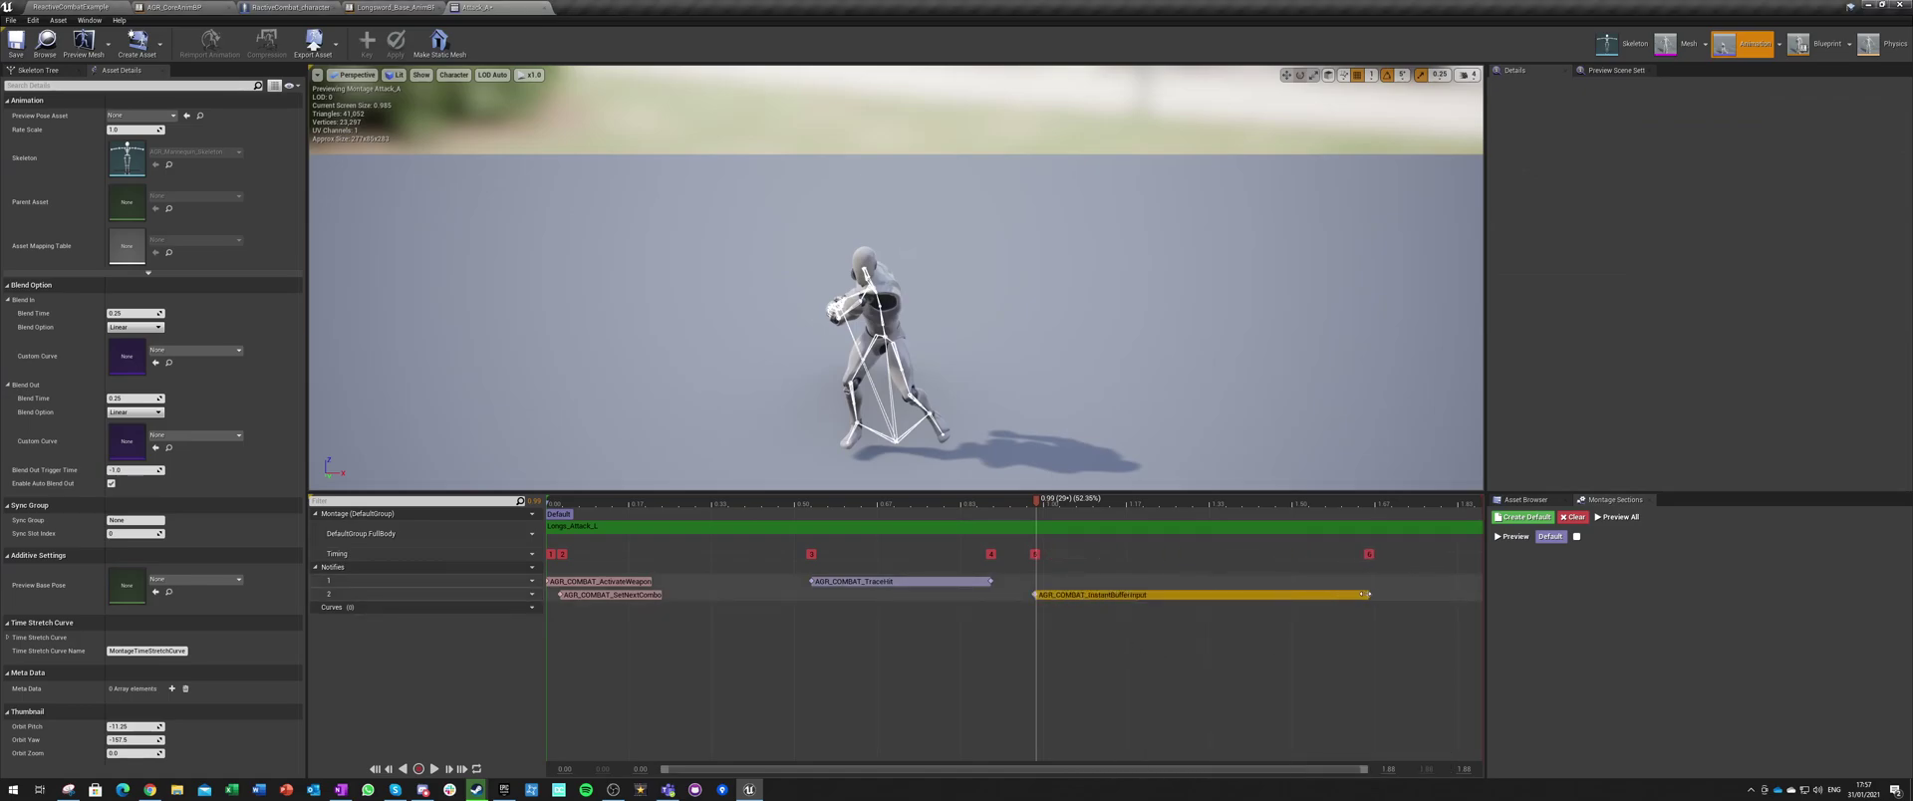
click(1373, 593)
drag(1037, 508, 1369, 514)
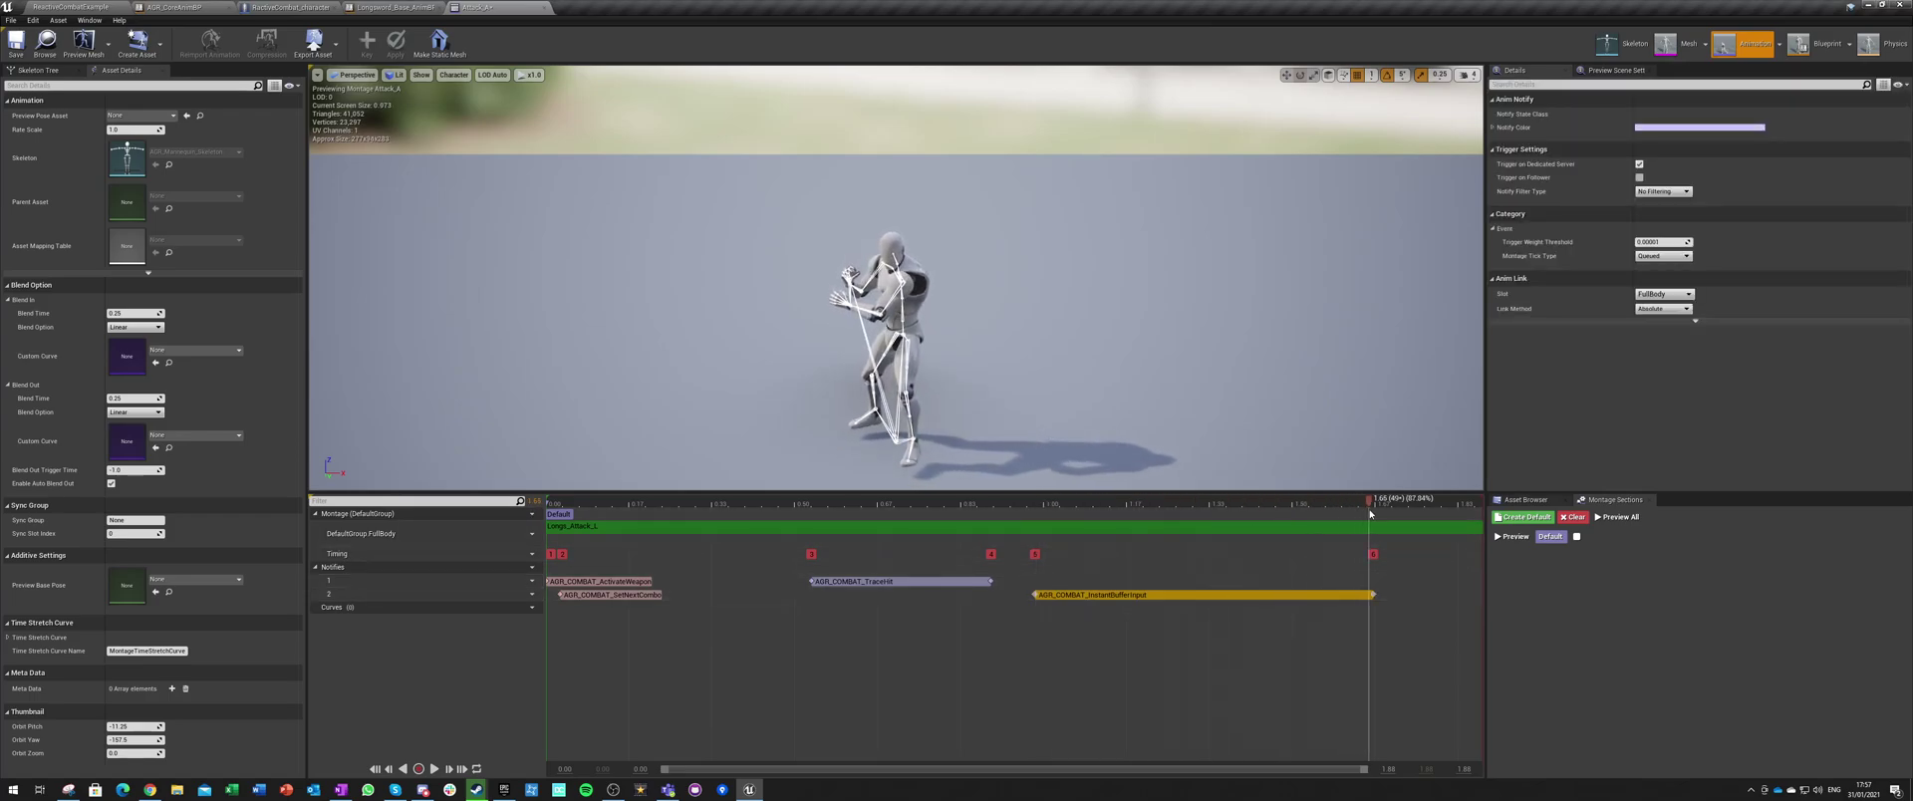
drag(1373, 594, 1320, 595)
Step: Add an AGR_COMBAT_ResetCombo notify on track 1 at about 1.57 s, right after the input buffer state ends
click(1332, 578)
right_click(1333, 579)
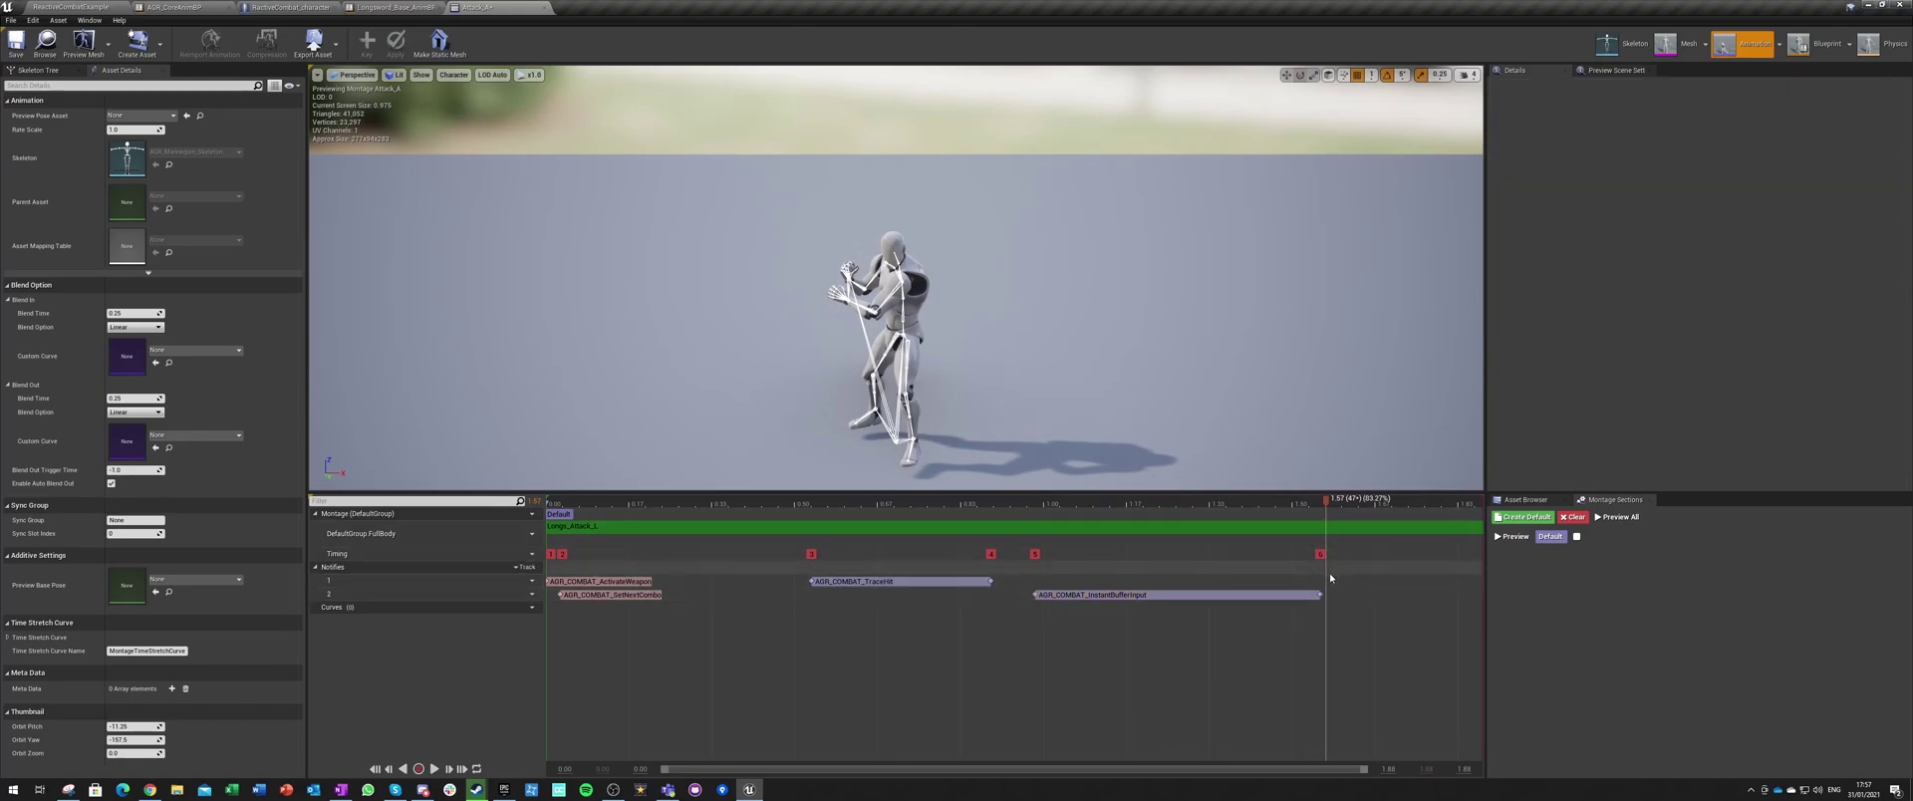
mouse_move(1370, 596)
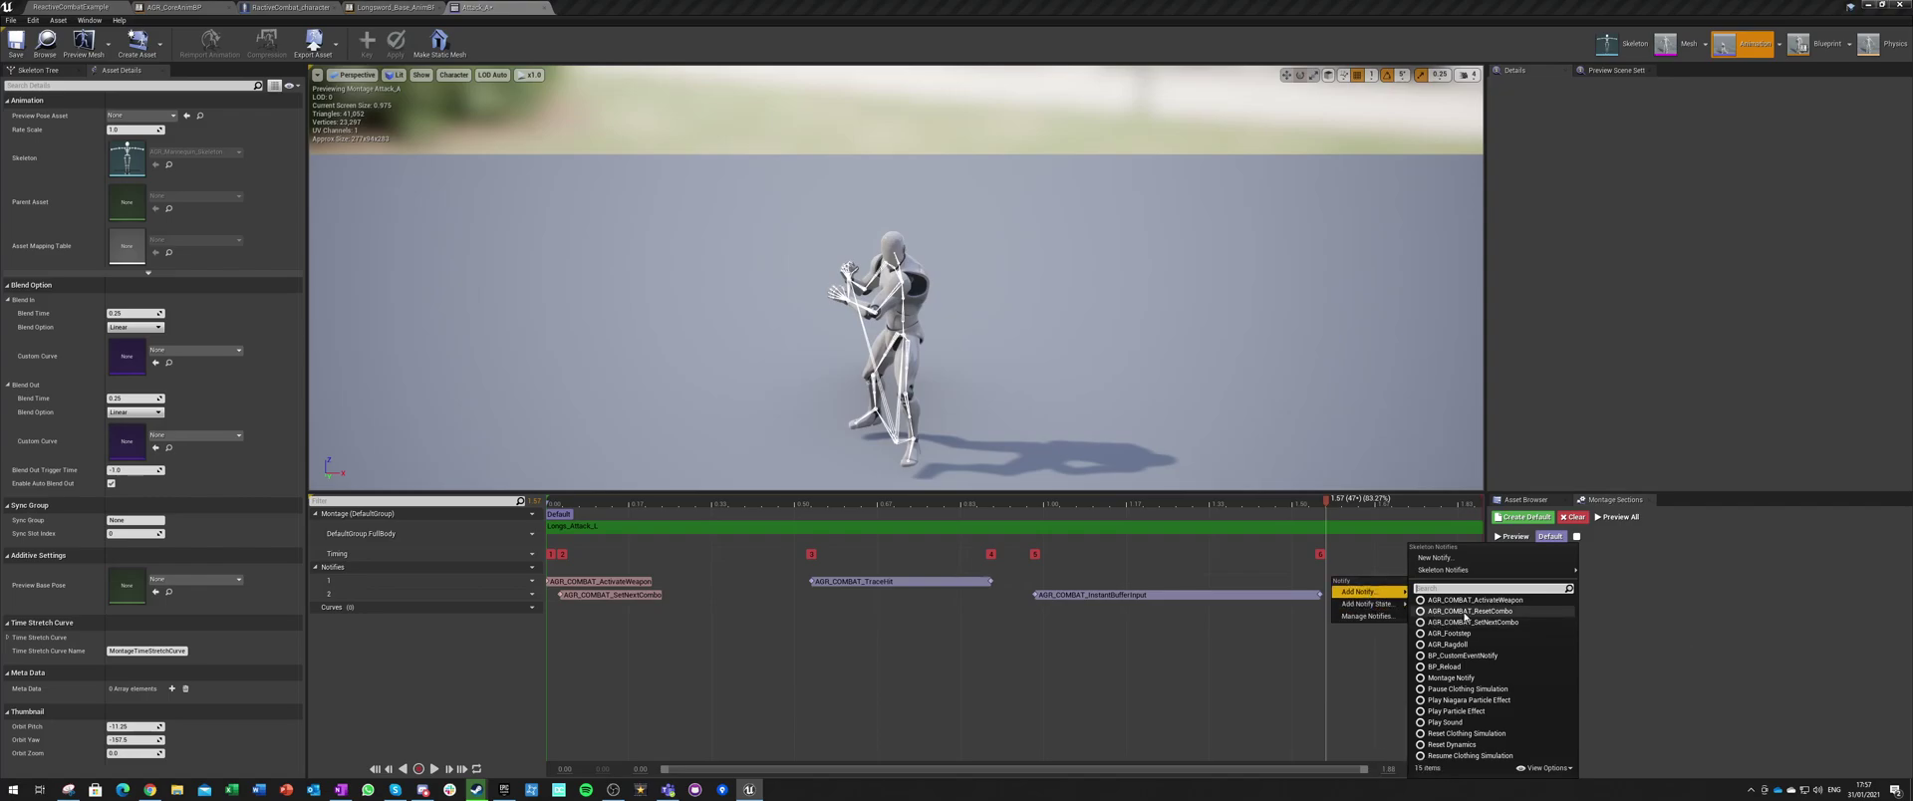
click(1423, 611)
Step: Add a Disable Root Motion notify state on track 2, stretching from the combo reset to the end of the montage
right_click(1349, 595)
mouse_move(1374, 624)
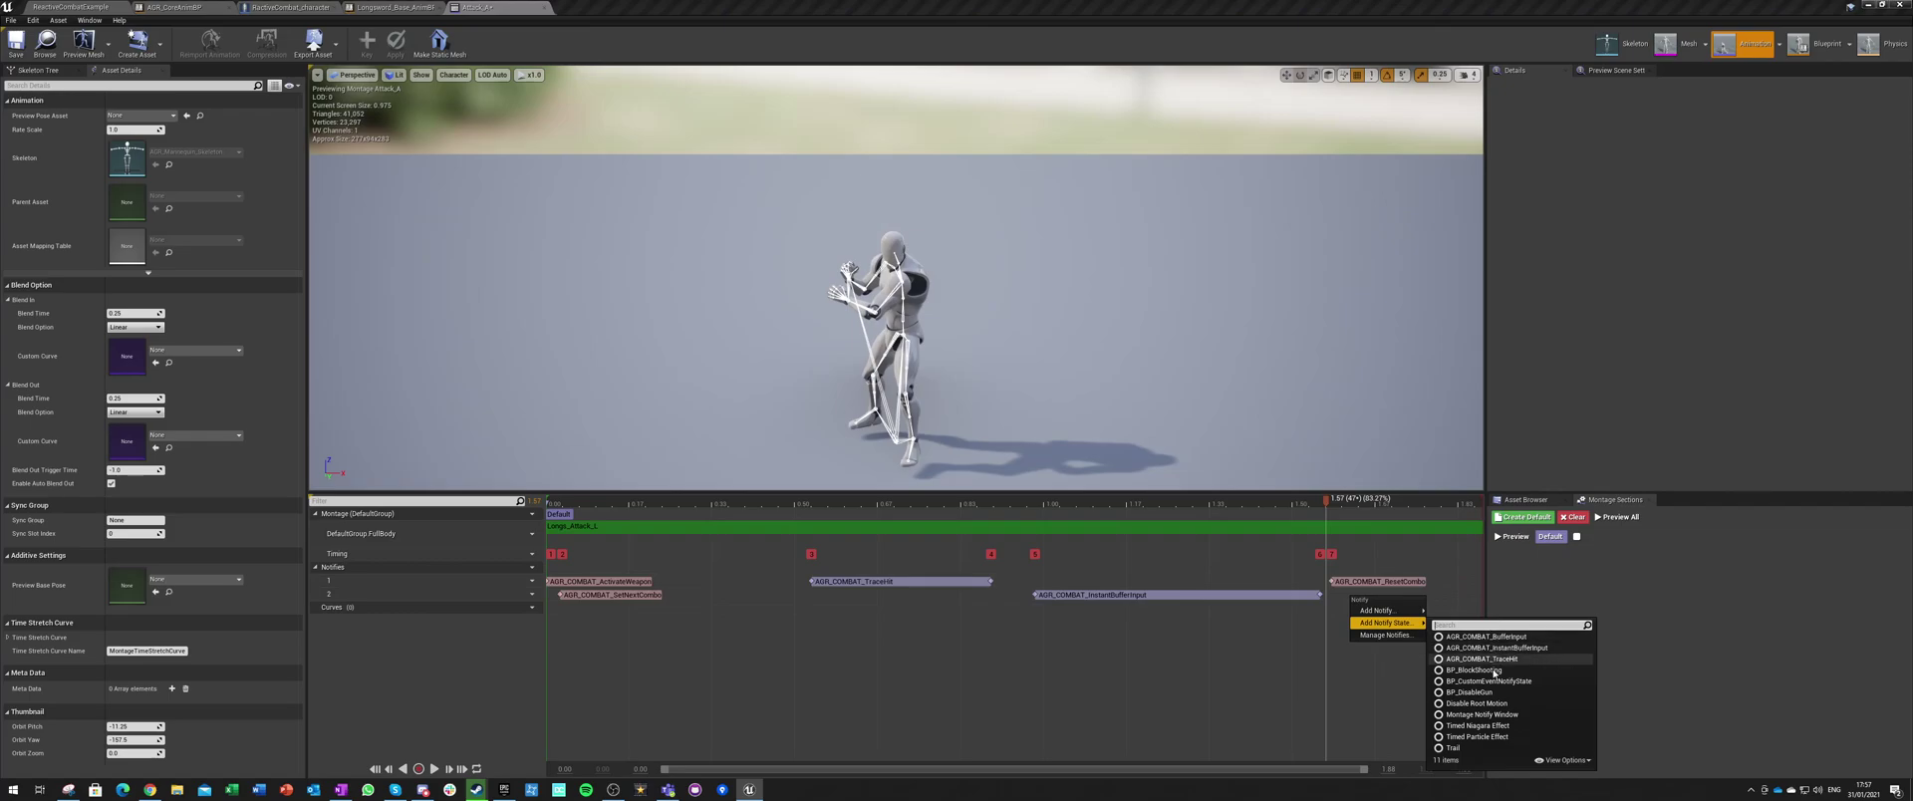
click(1490, 711)
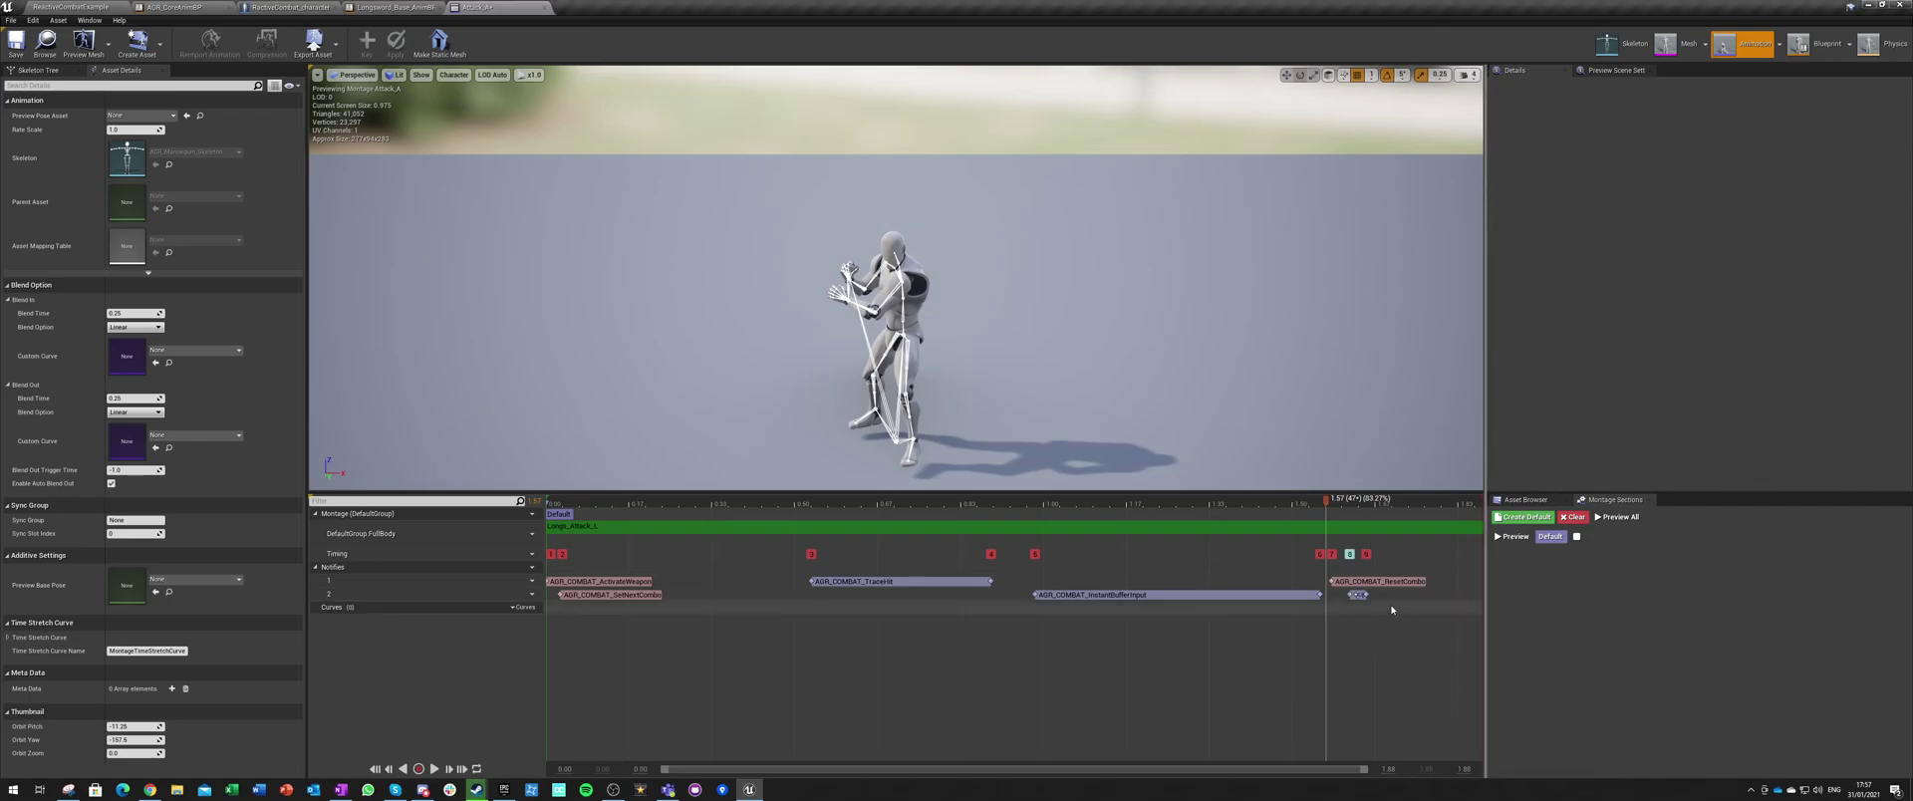
drag(1367, 595, 1482, 598)
drag(1350, 595, 1335, 595)
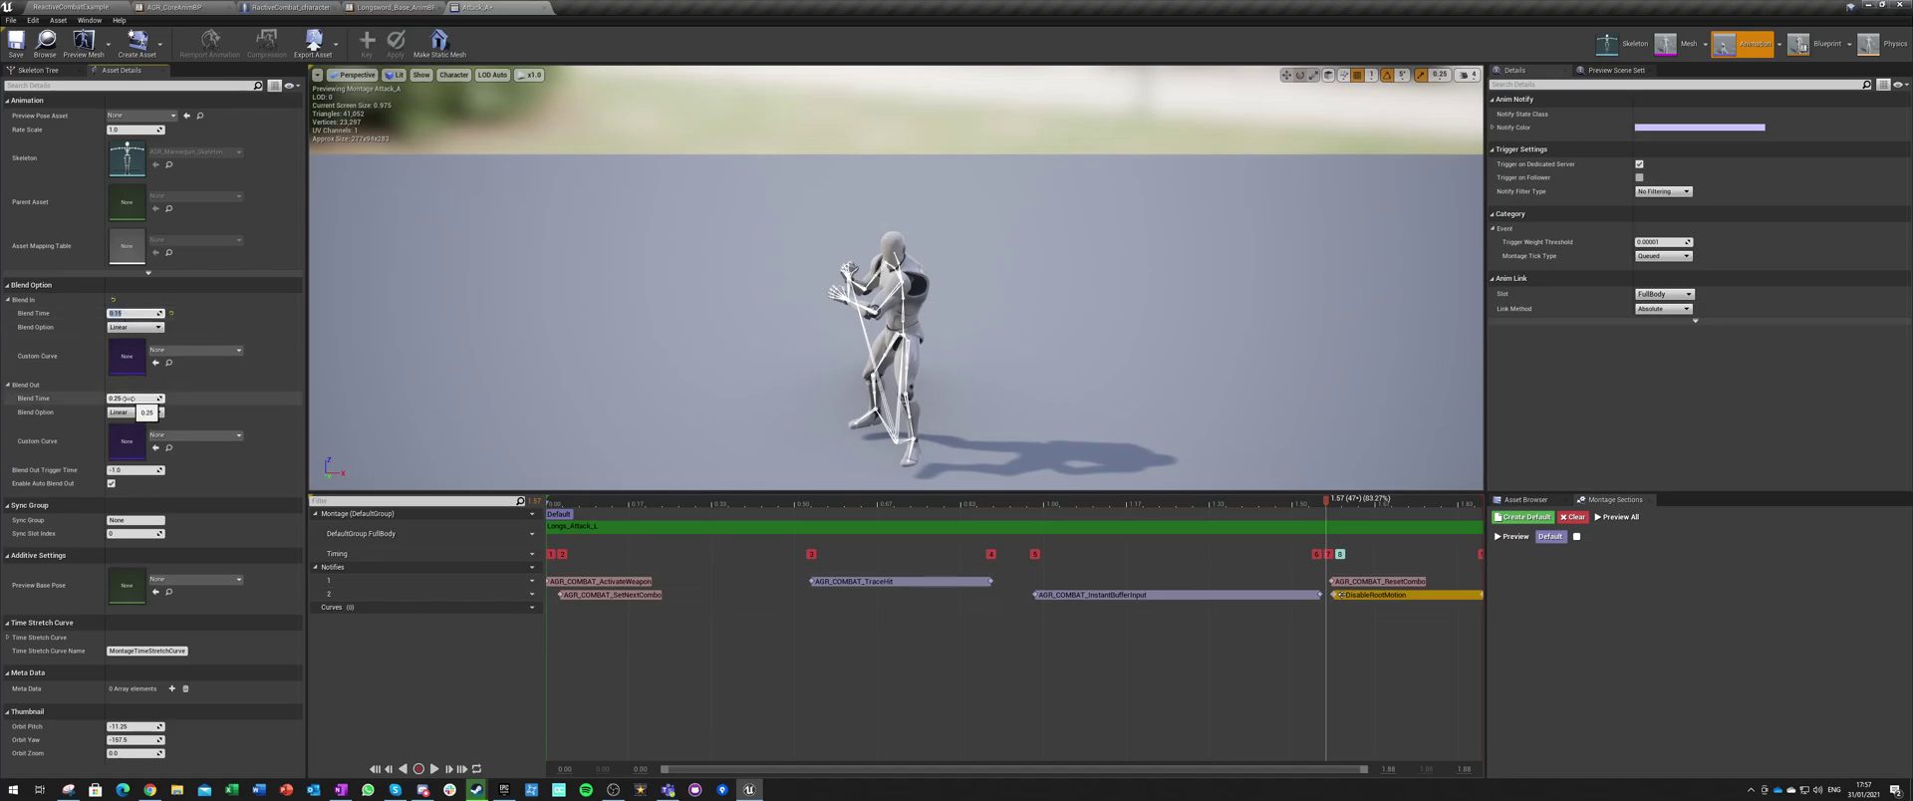
Step: Save the montage with a Blend In time of 0.15, and move the Disable Root Motion state's start to shortly after the combo reset
click(20, 47)
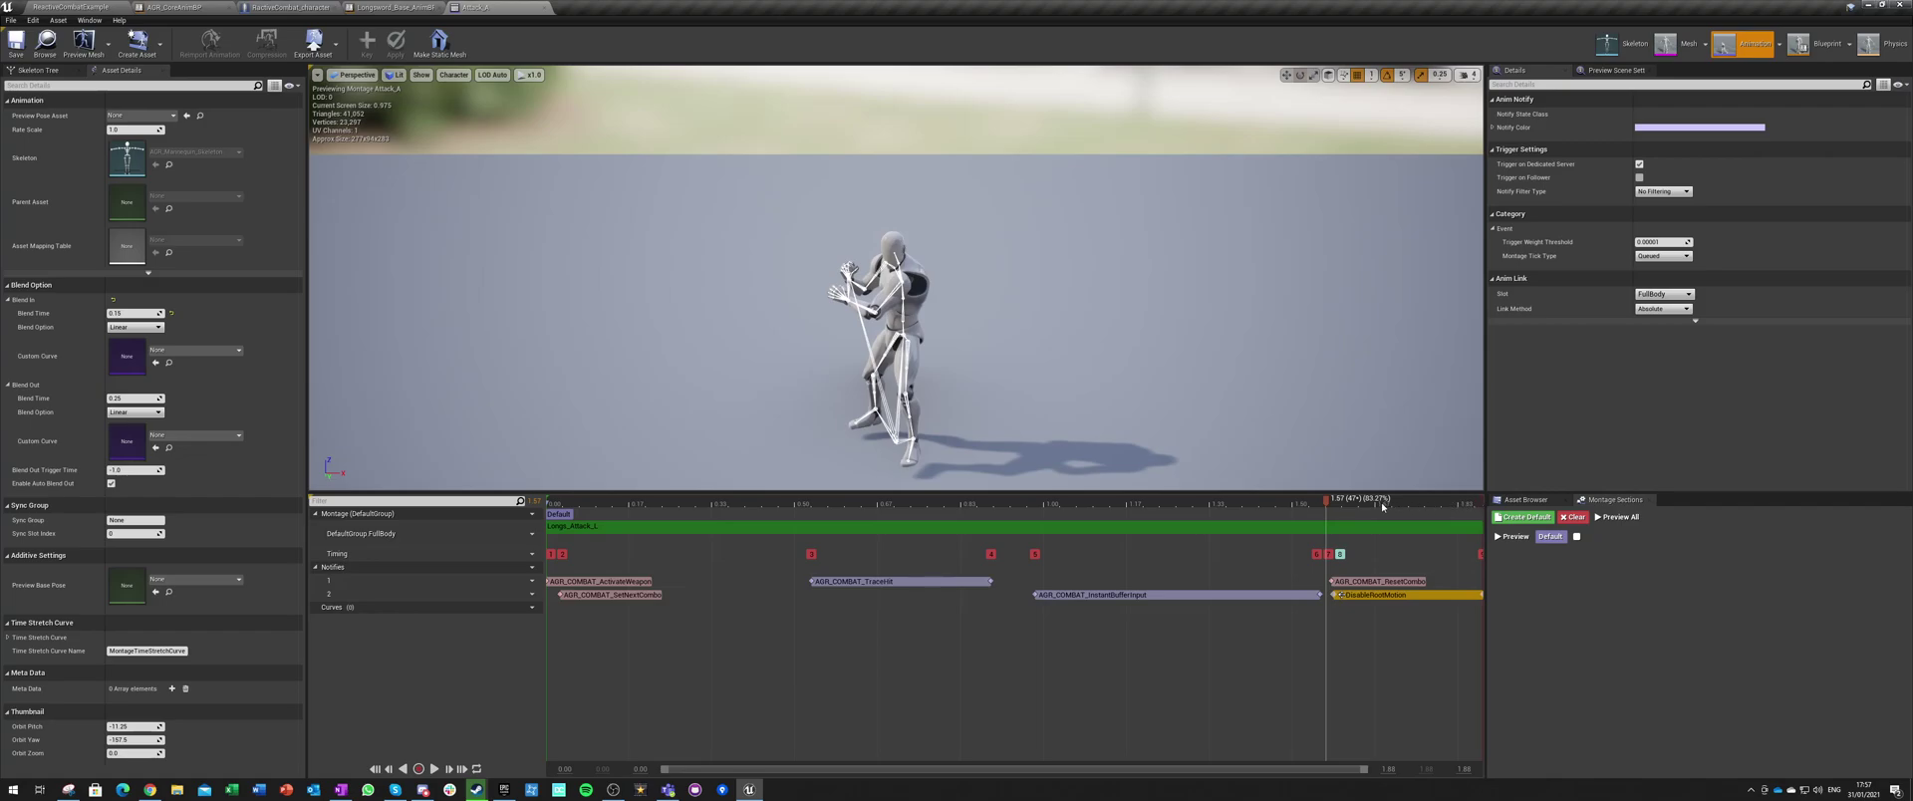
drag(1334, 595, 1370, 595)
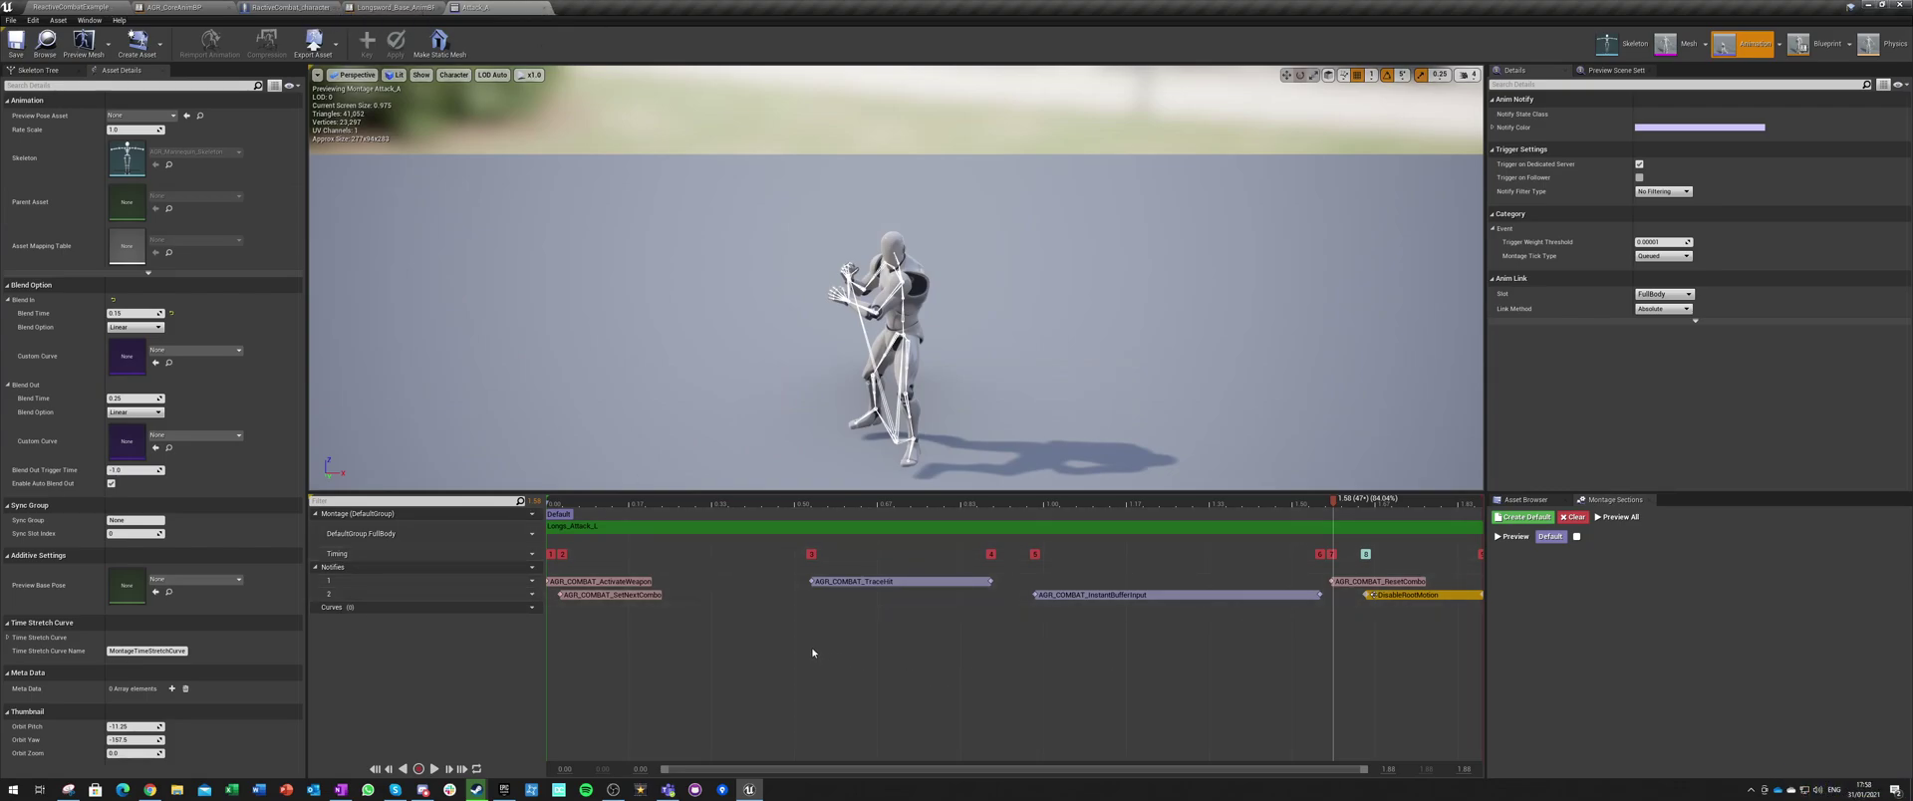
Step: Play the Reactive Combat level in the editor to test the longsword character, and stop the session
click(74, 6)
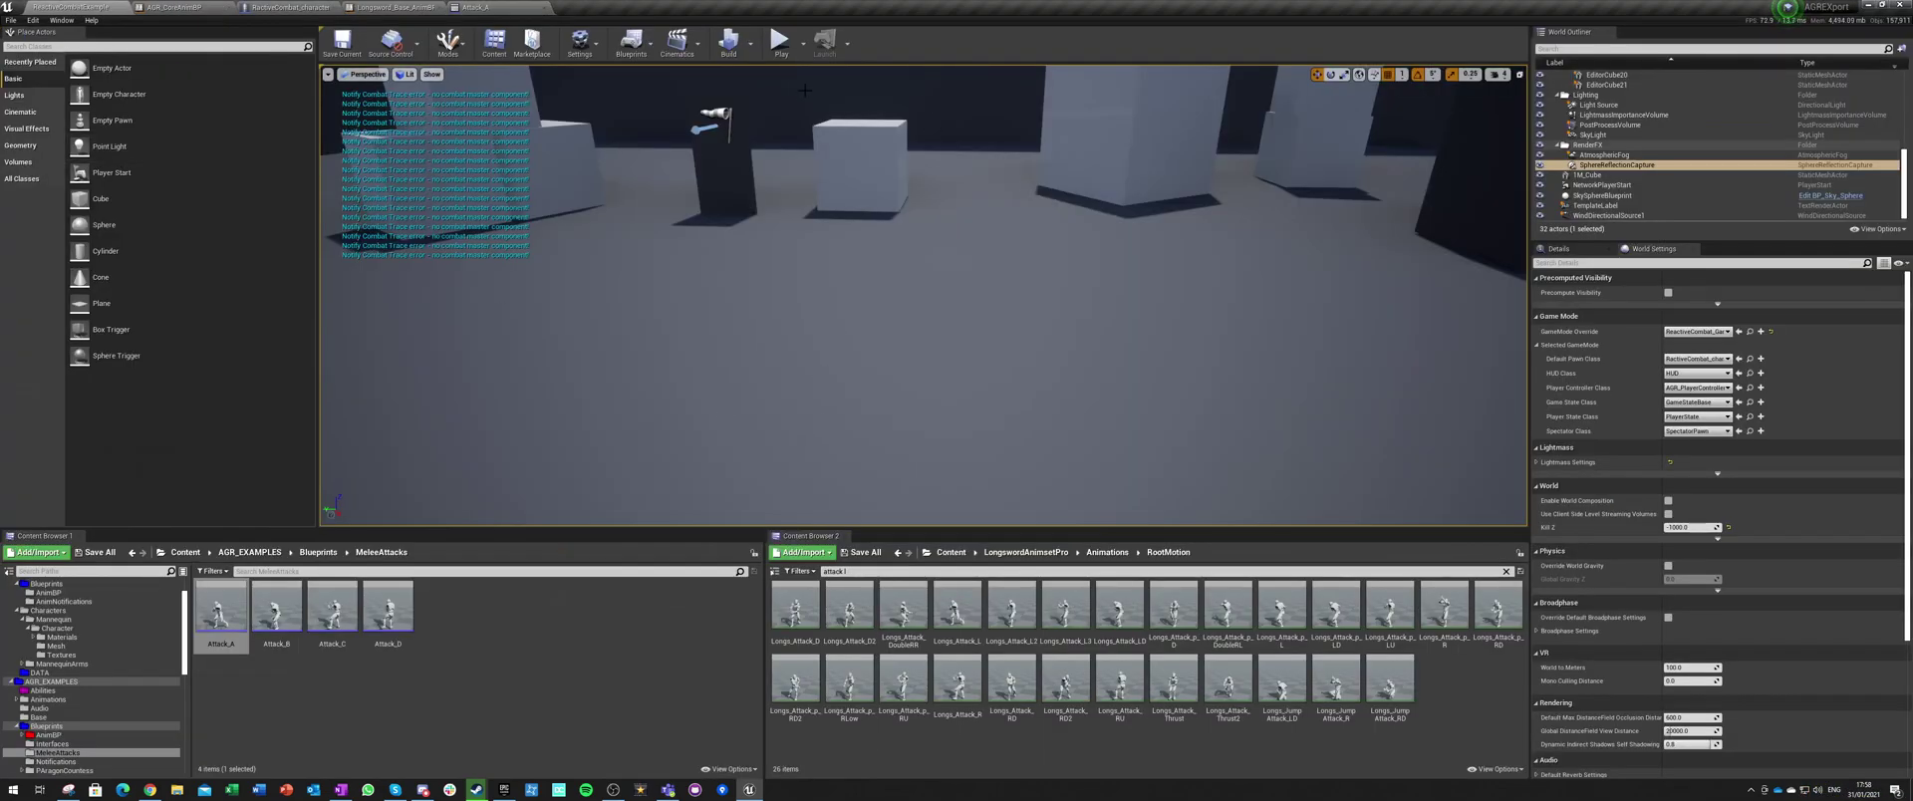
click(803, 43)
click(803, 47)
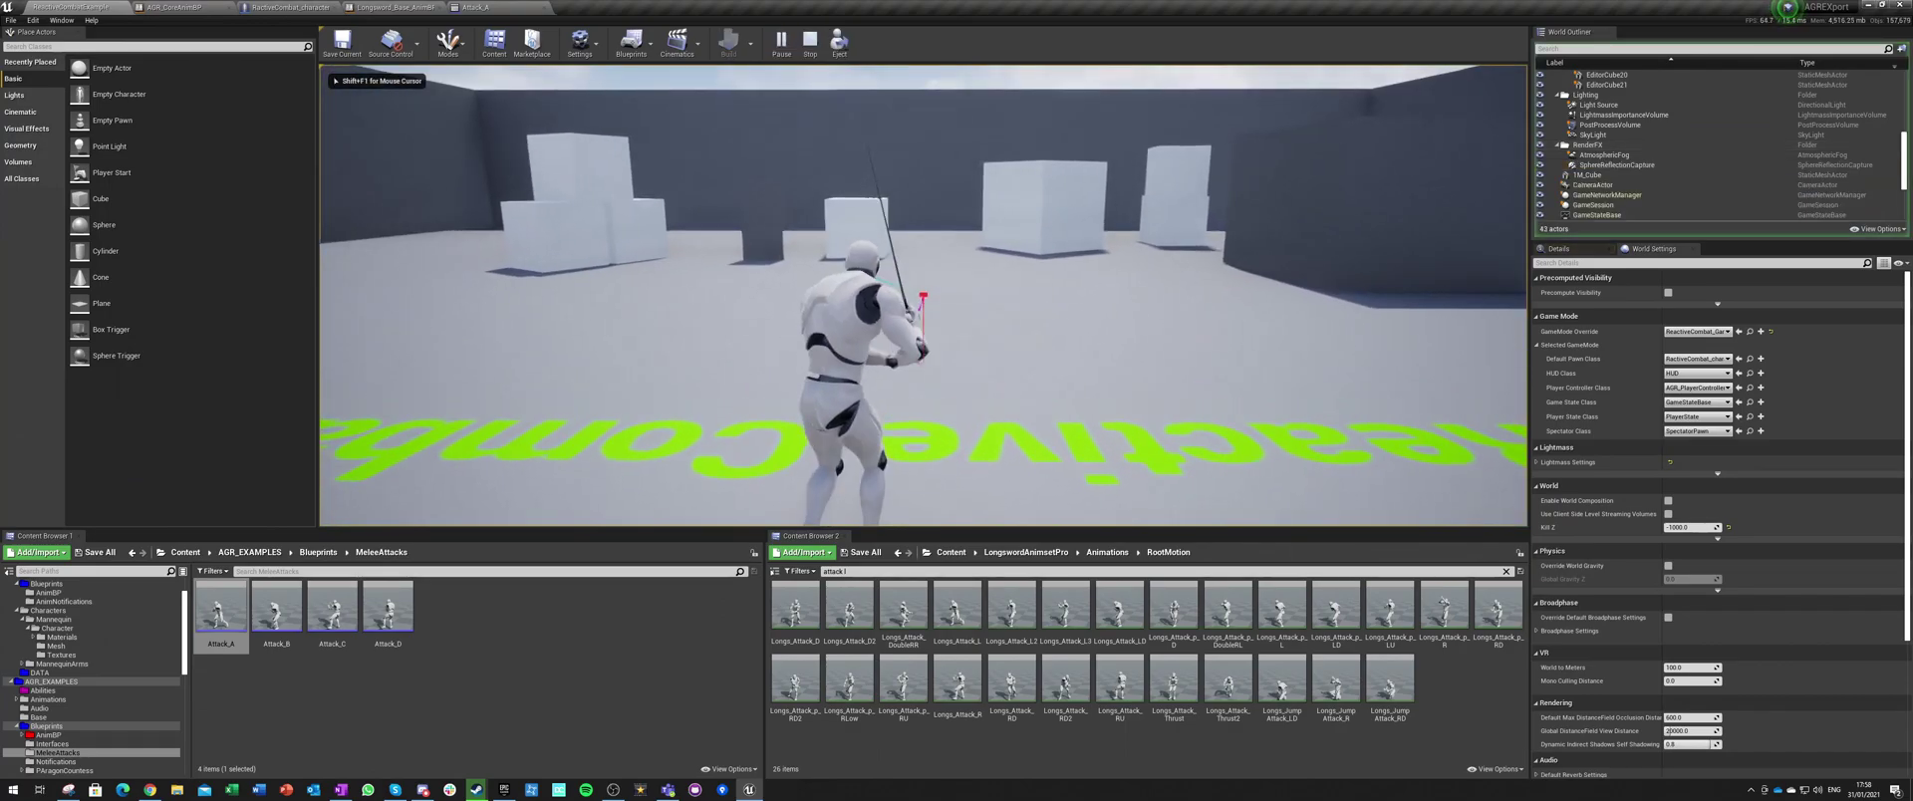
key(Escape)
Step: Return to the RactiveCombat_character blueprint and look over its Event Graph
click(289, 7)
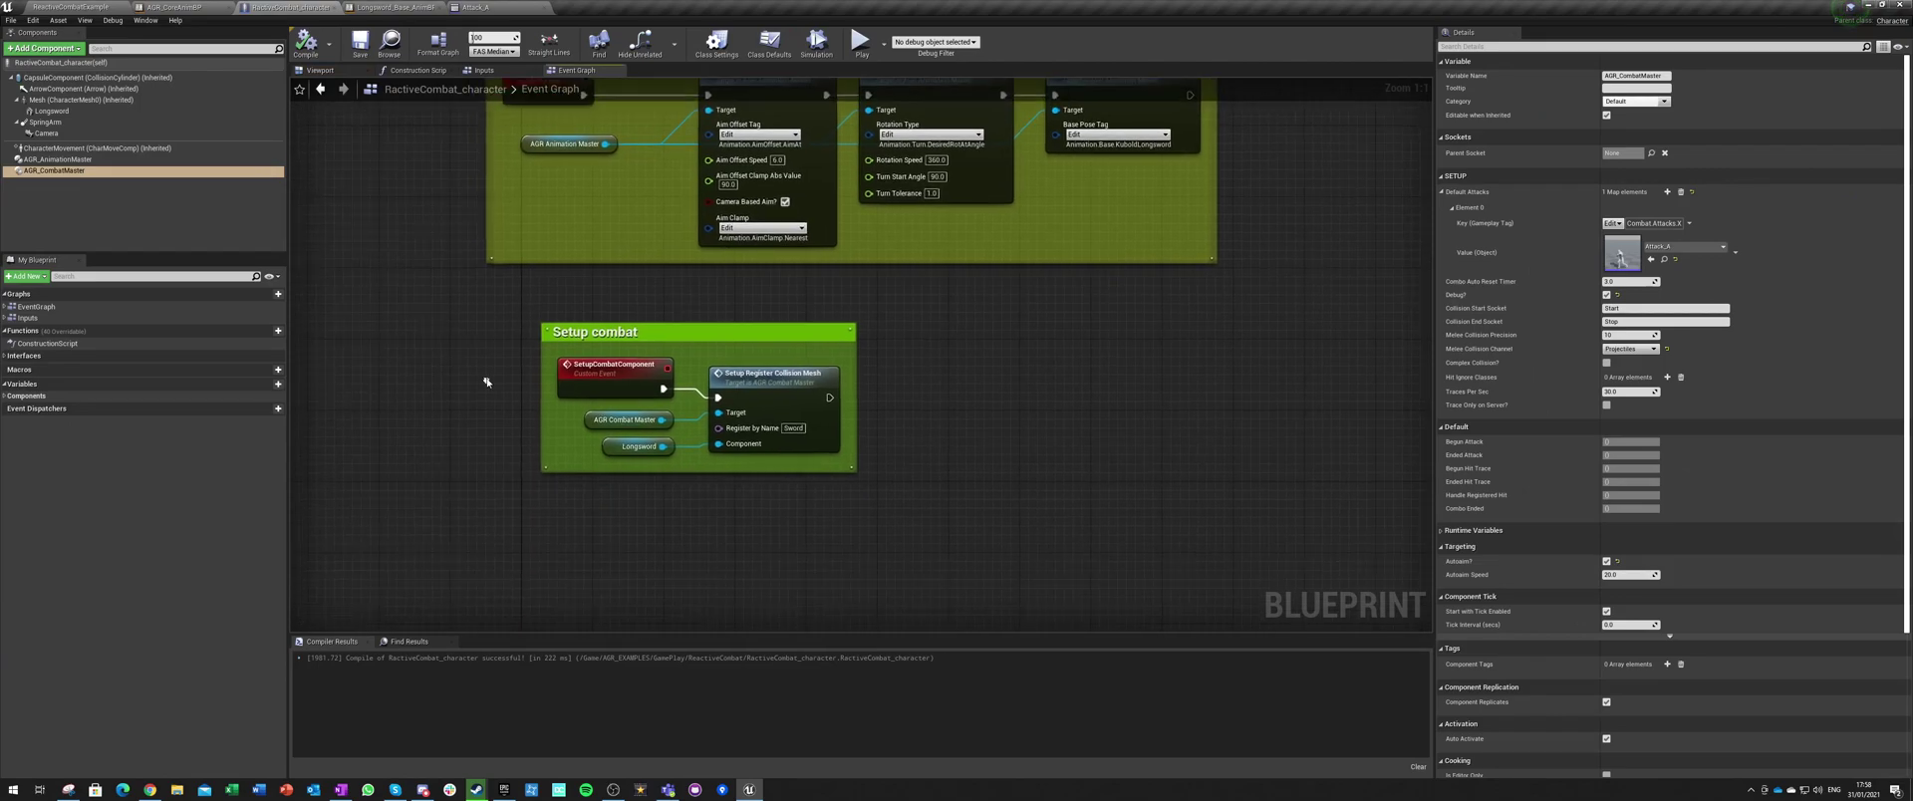
scroll(486, 381, down, 5)
right_drag(544, 486, 599, 422)
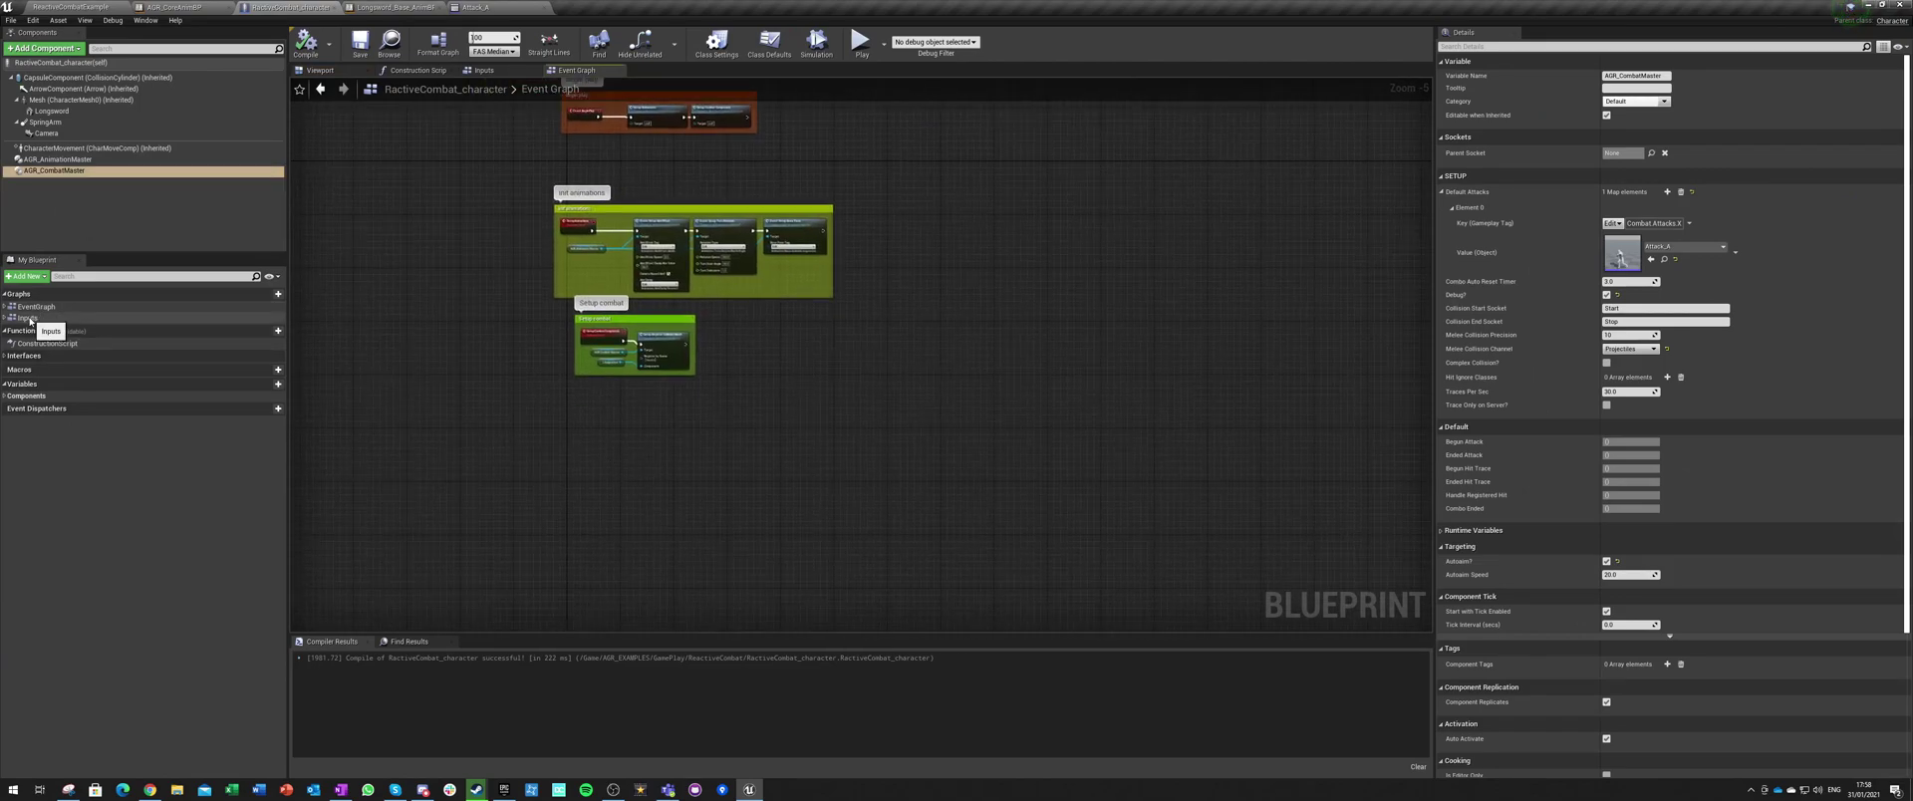
click(51, 307)
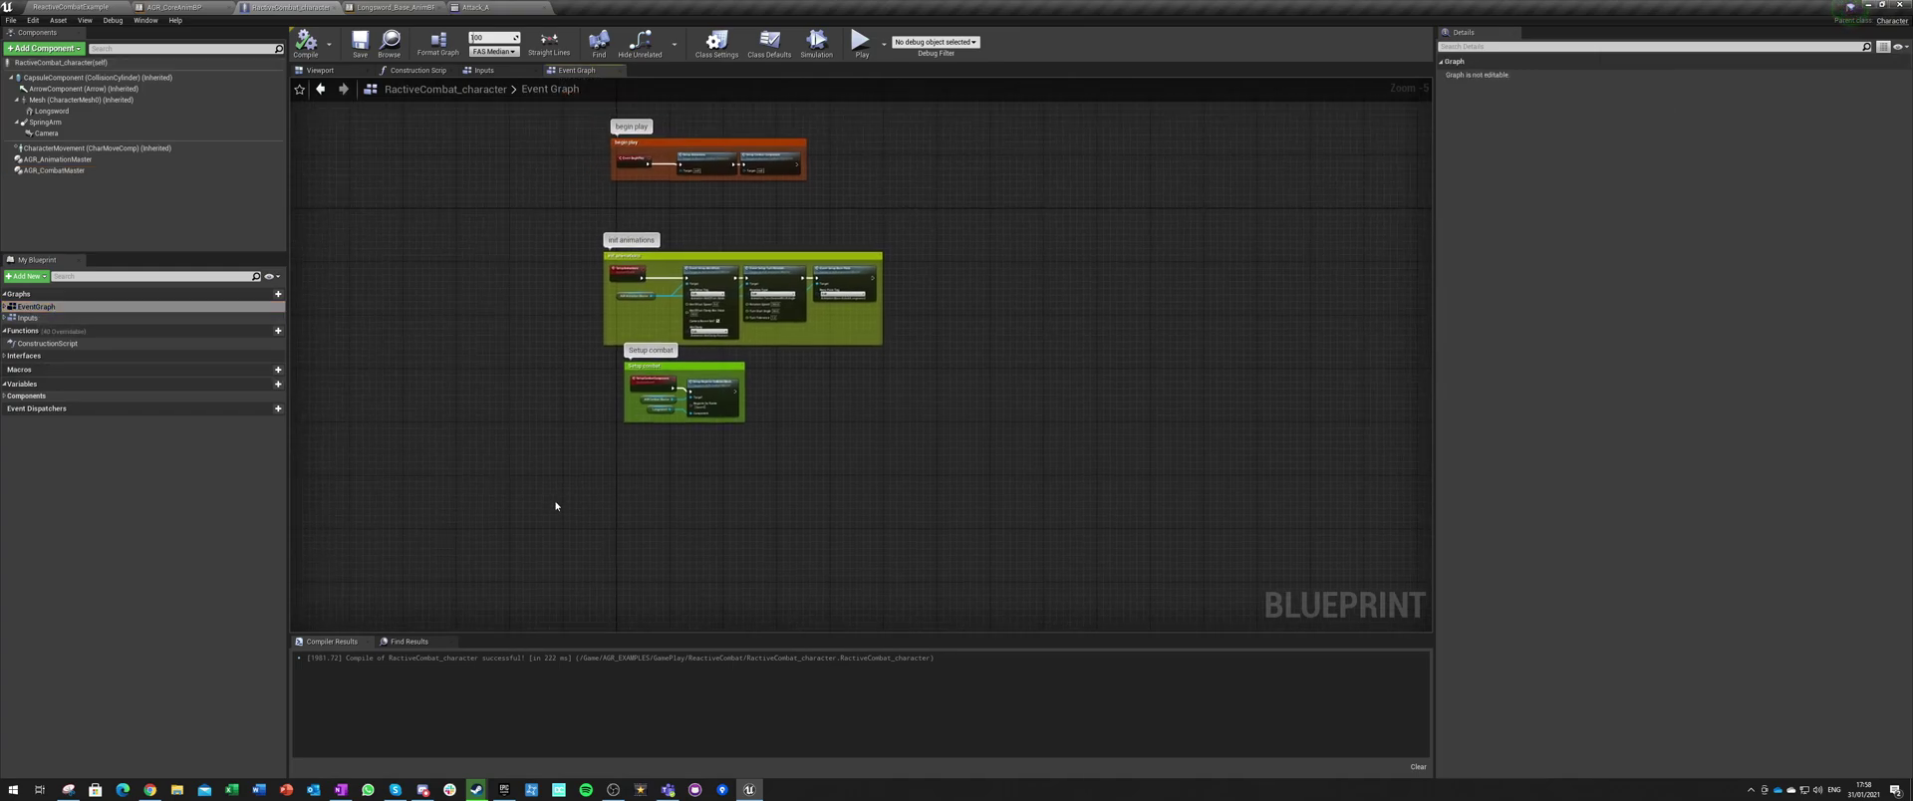
Step: Add InputAction LeftTrigger and InputAction RightTrigger event nodes below the Setup combat comment
right_click(634, 462)
text(trigger)
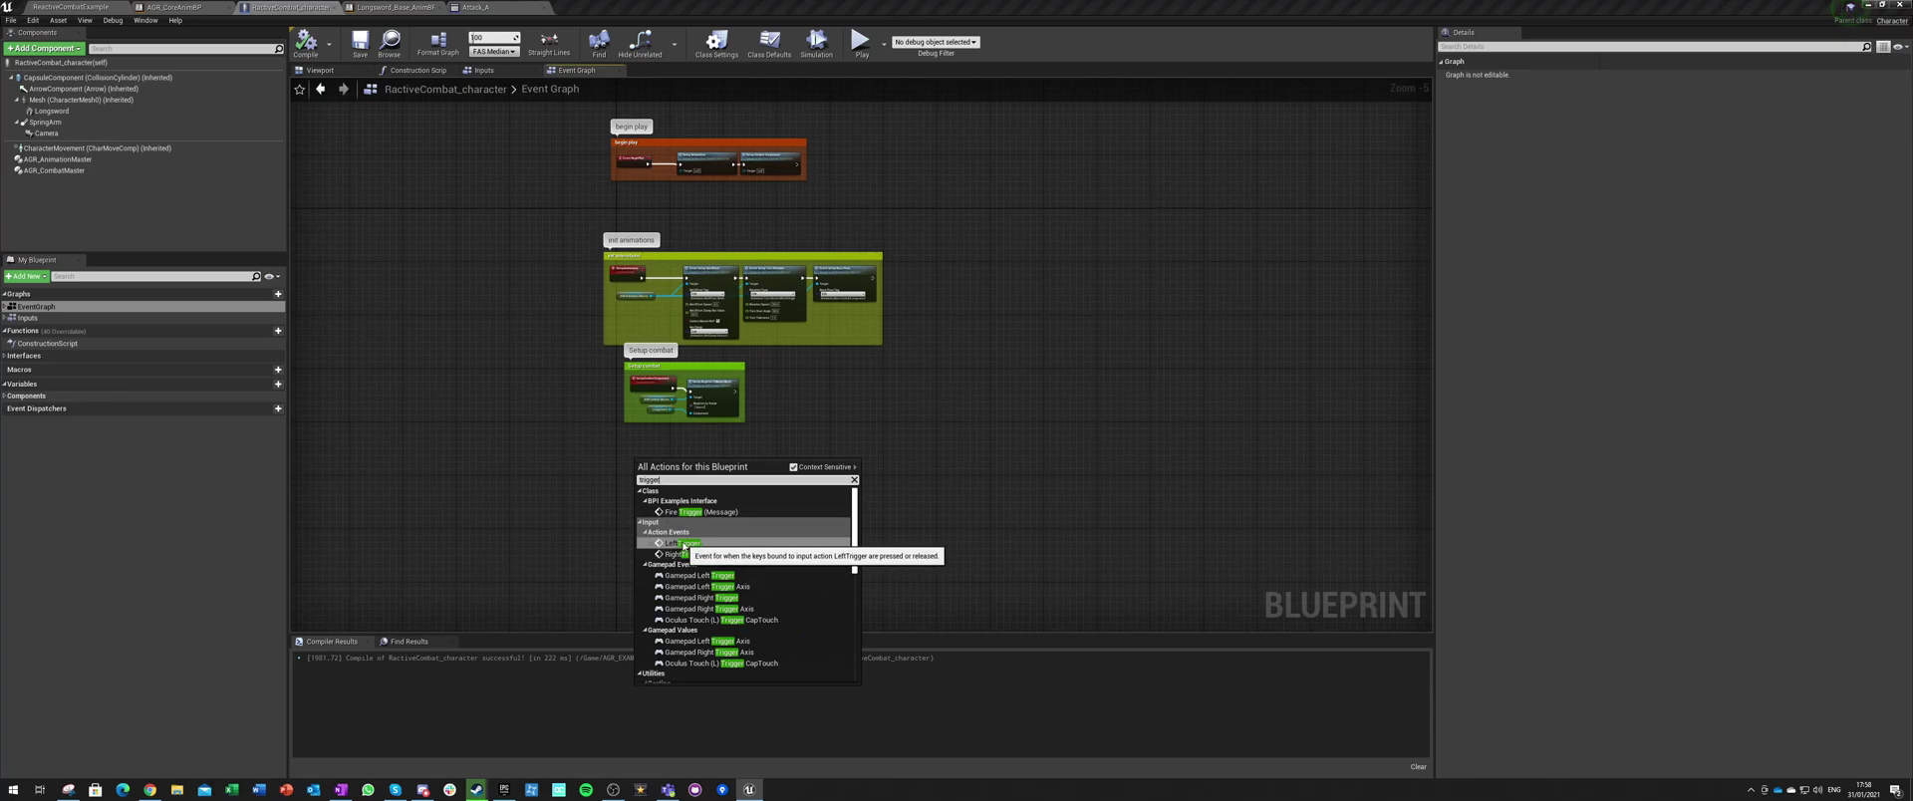
click(685, 543)
scroll(650, 478, up, 5)
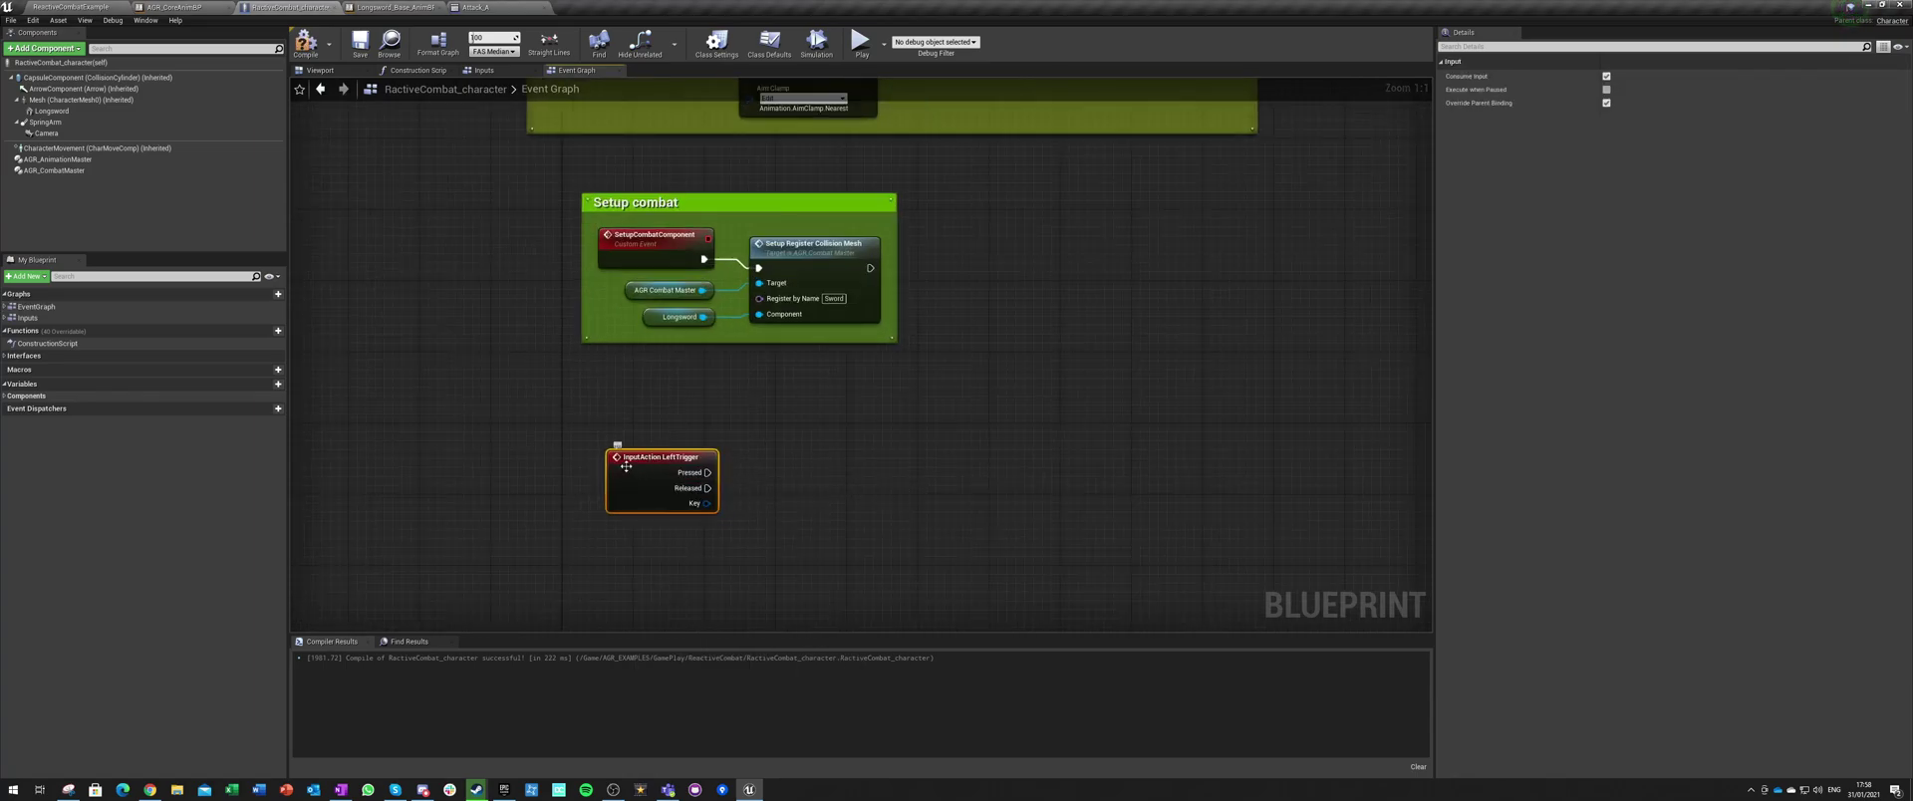
right_click(609, 559)
text(righ ttri)
key(Return)
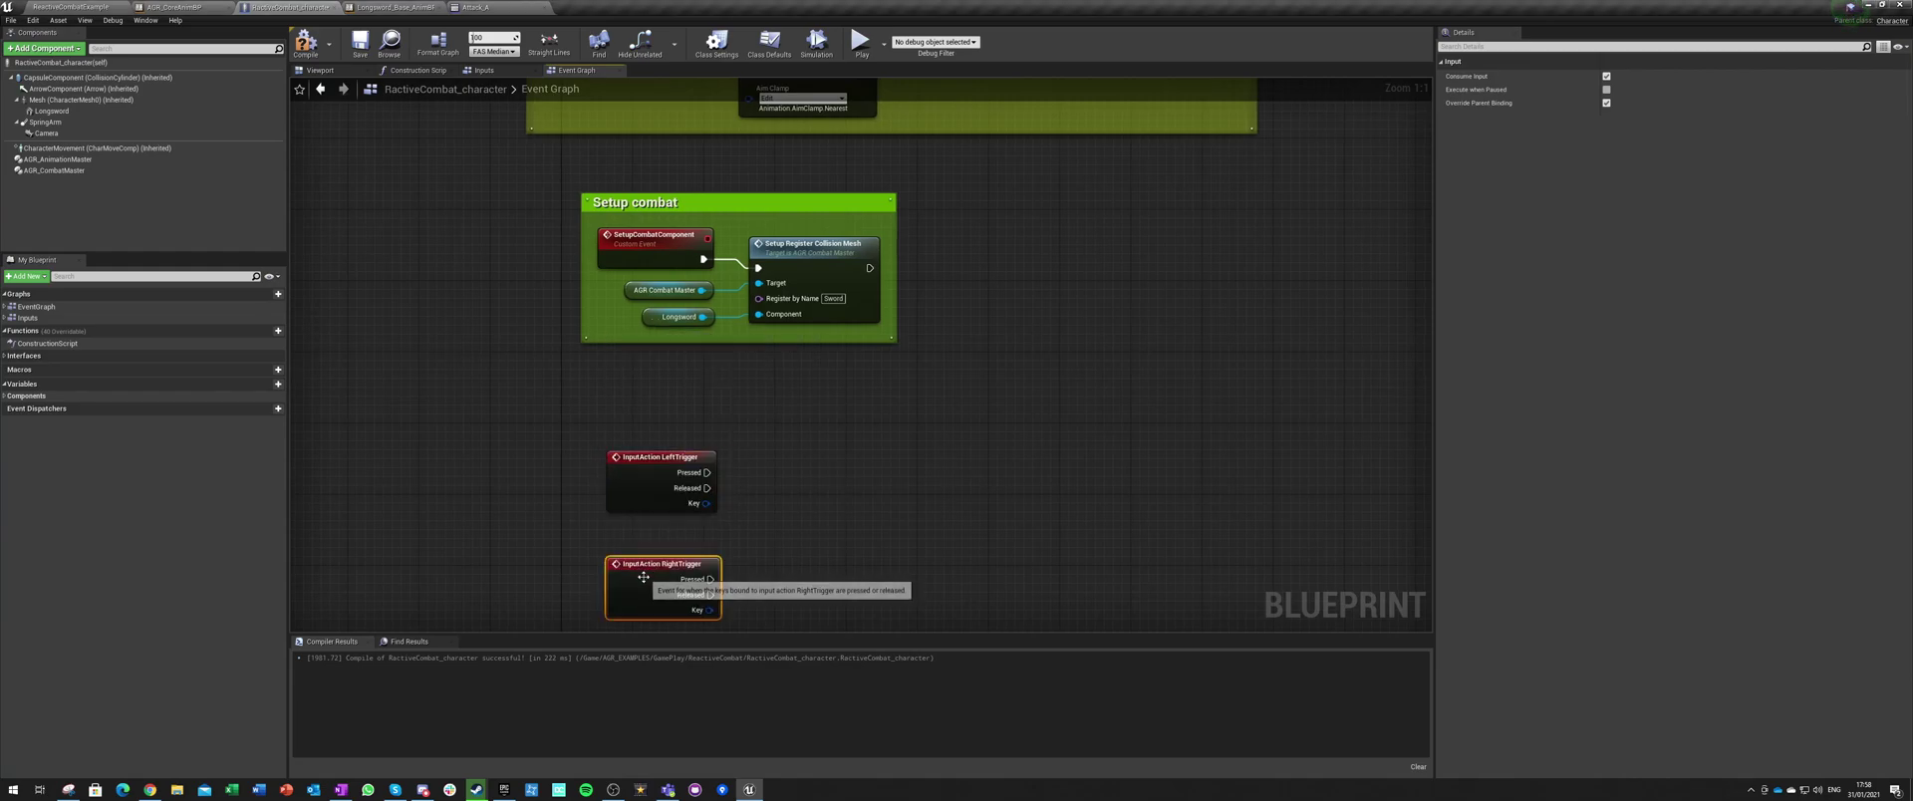
click(603, 485)
Step: Add an AGR Combat Master reference and its Setup Try Buffer Input node, executed from LeftTrigger's Pressed output
right_drag(608, 485, 572, 383)
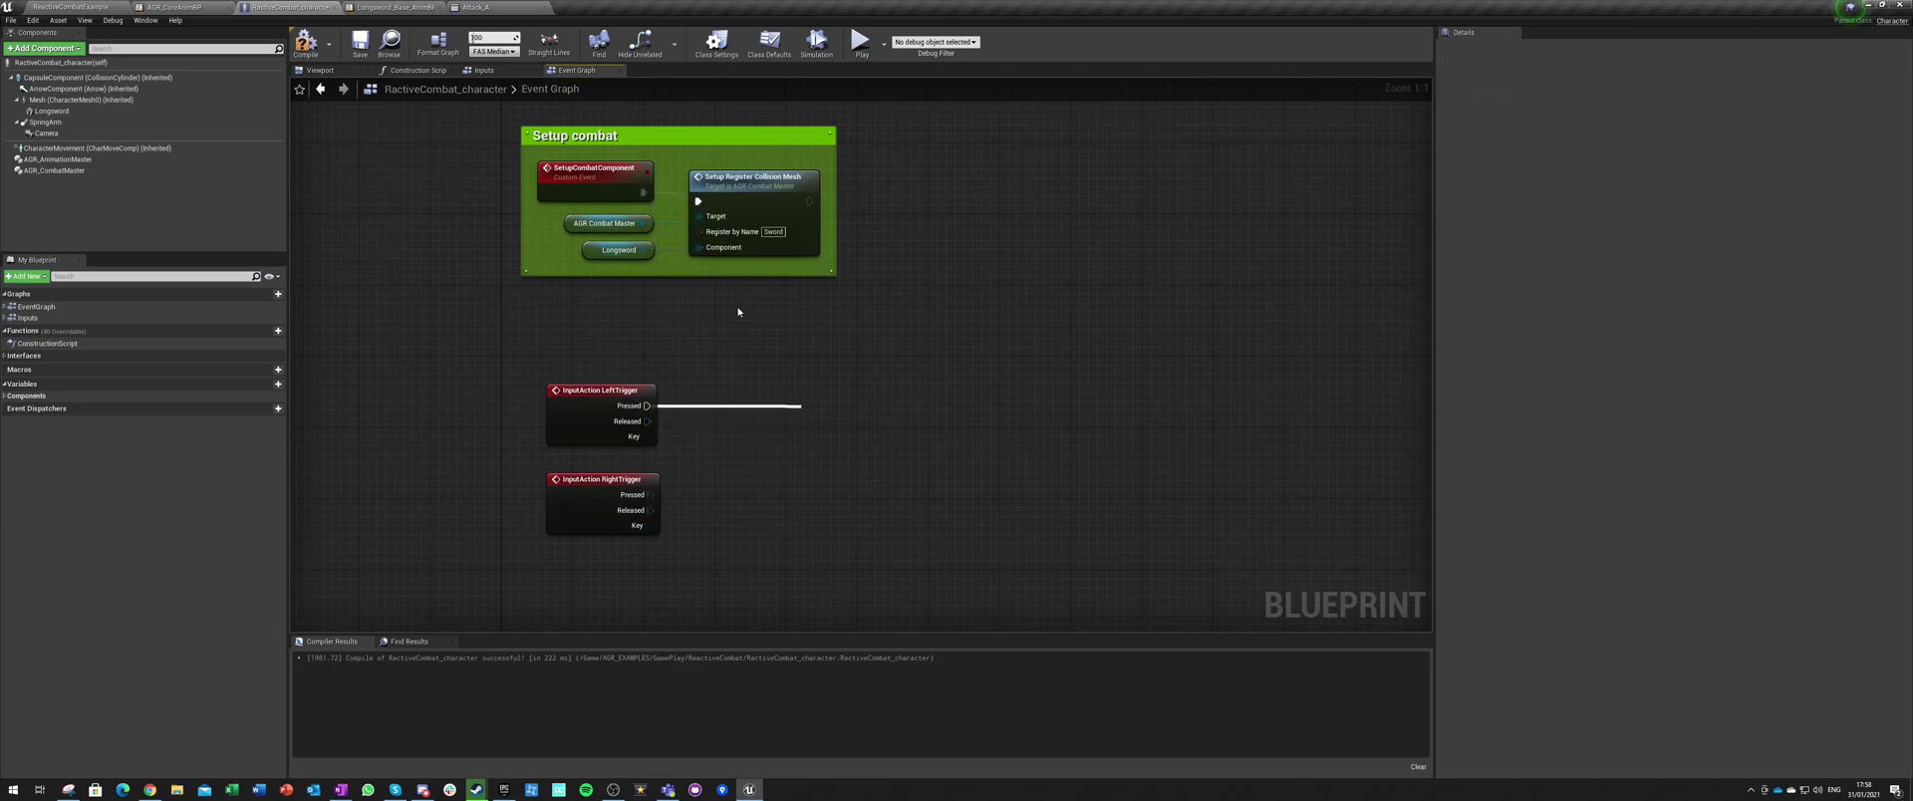
drag(20, 171, 845, 381)
drag(696, 467, 861, 401)
text(try buf)
key(Return)
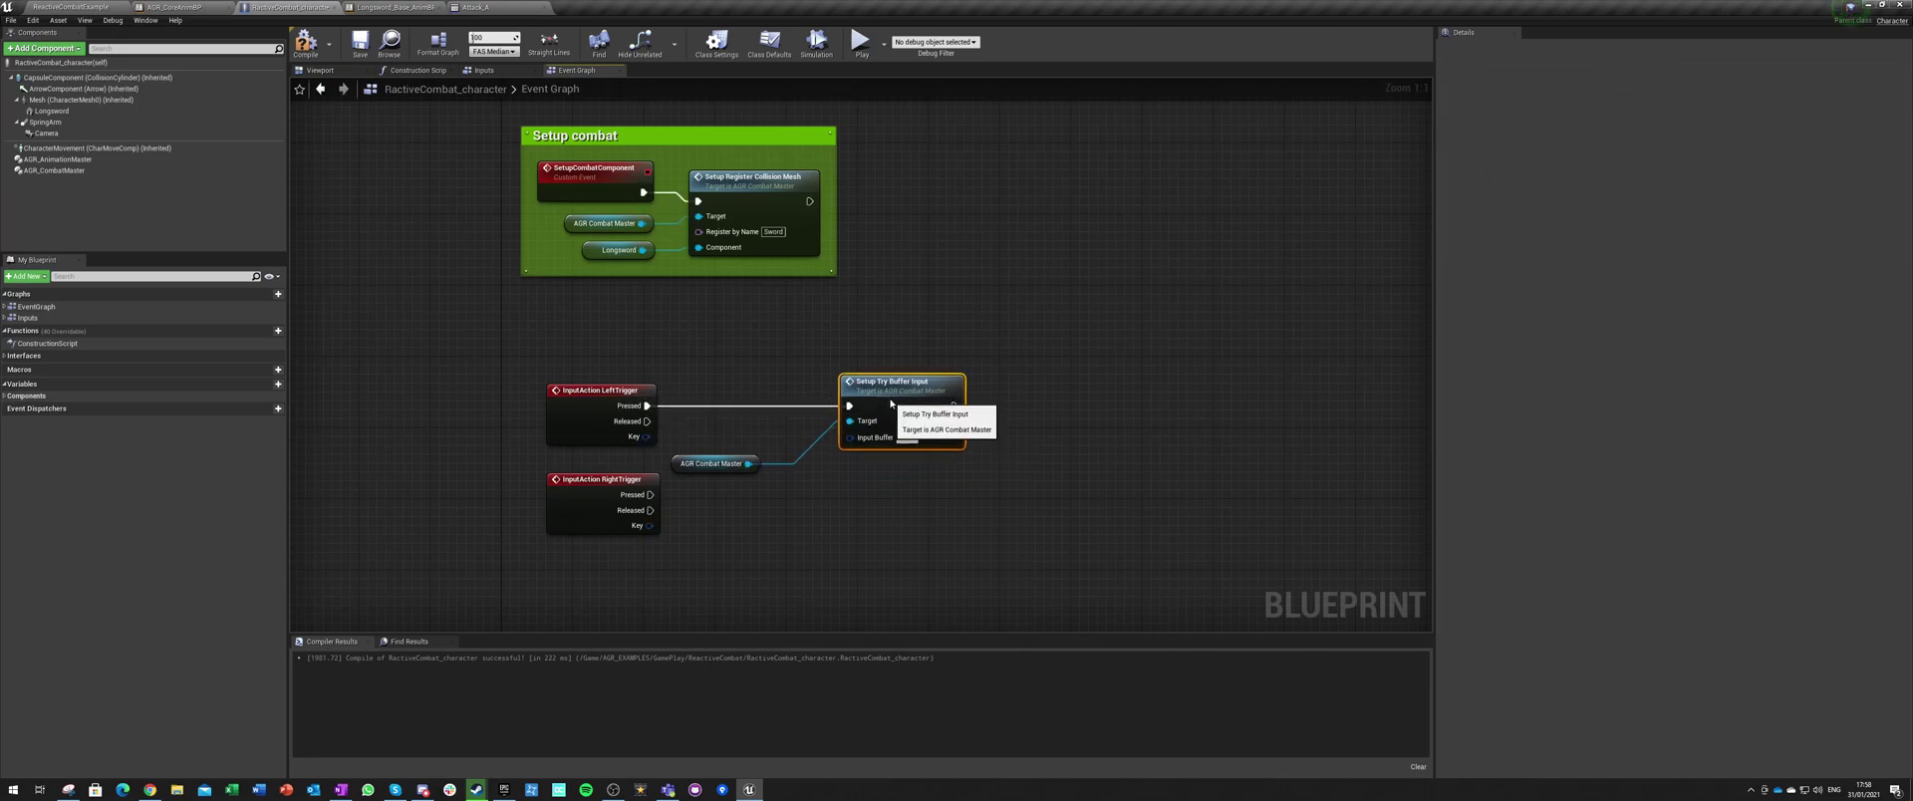
Step: Set the Setup Try Buffer Input node's Input Buffer tag to Combat.Attacks.X, and compile and save the blueprint
click(906, 437)
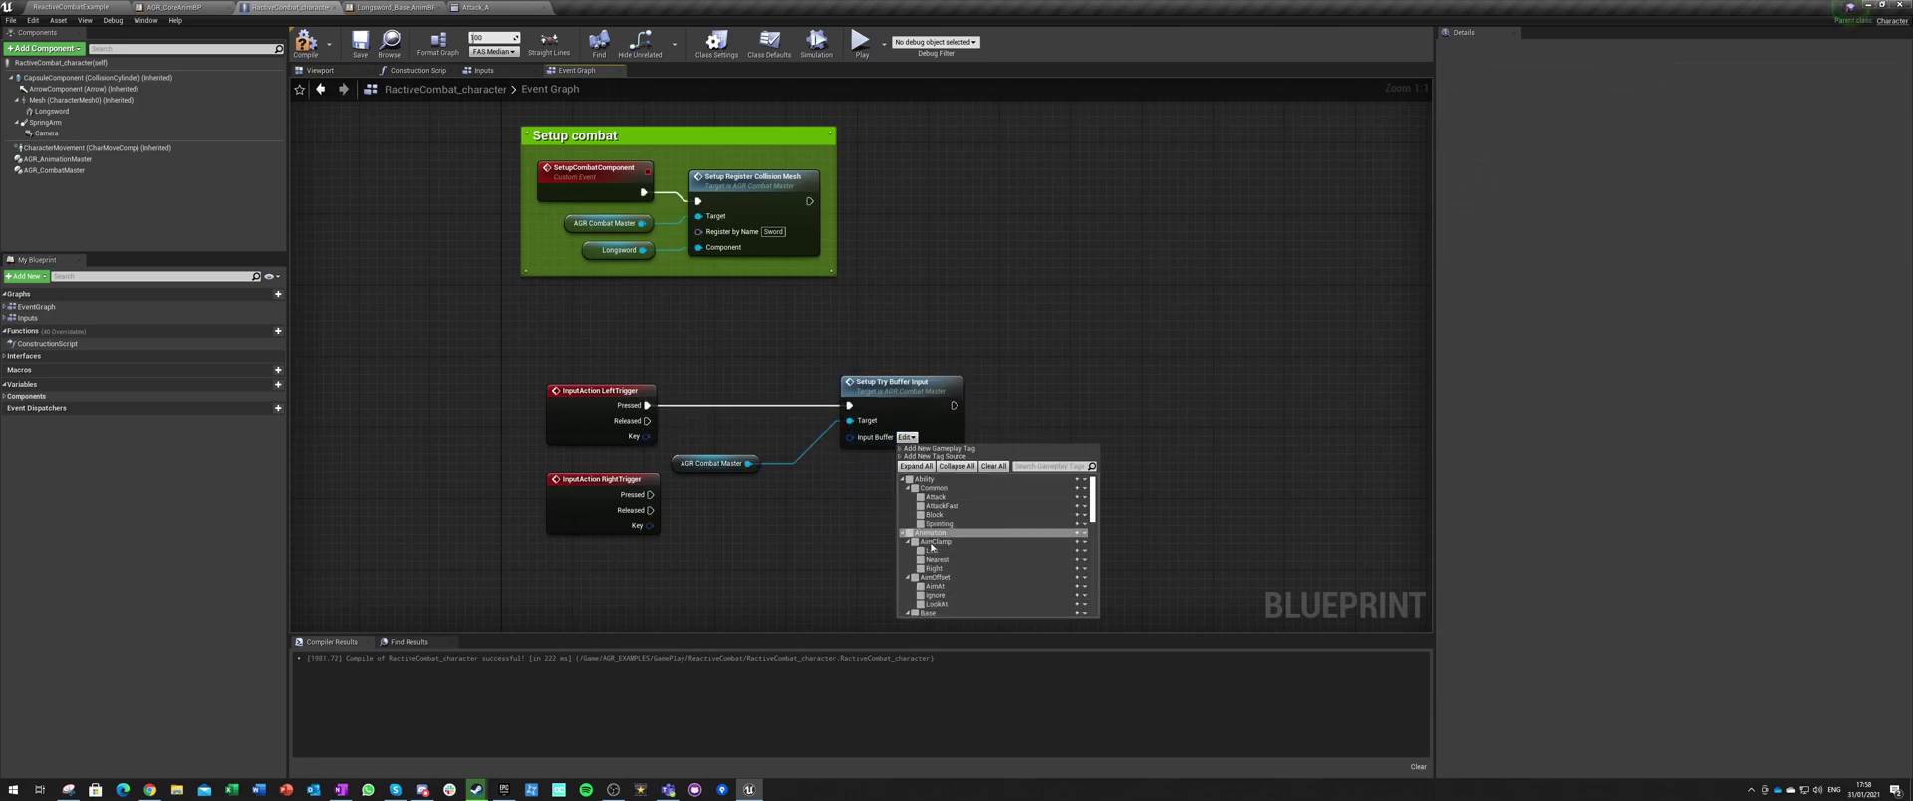
scroll(912, 563, down, 3)
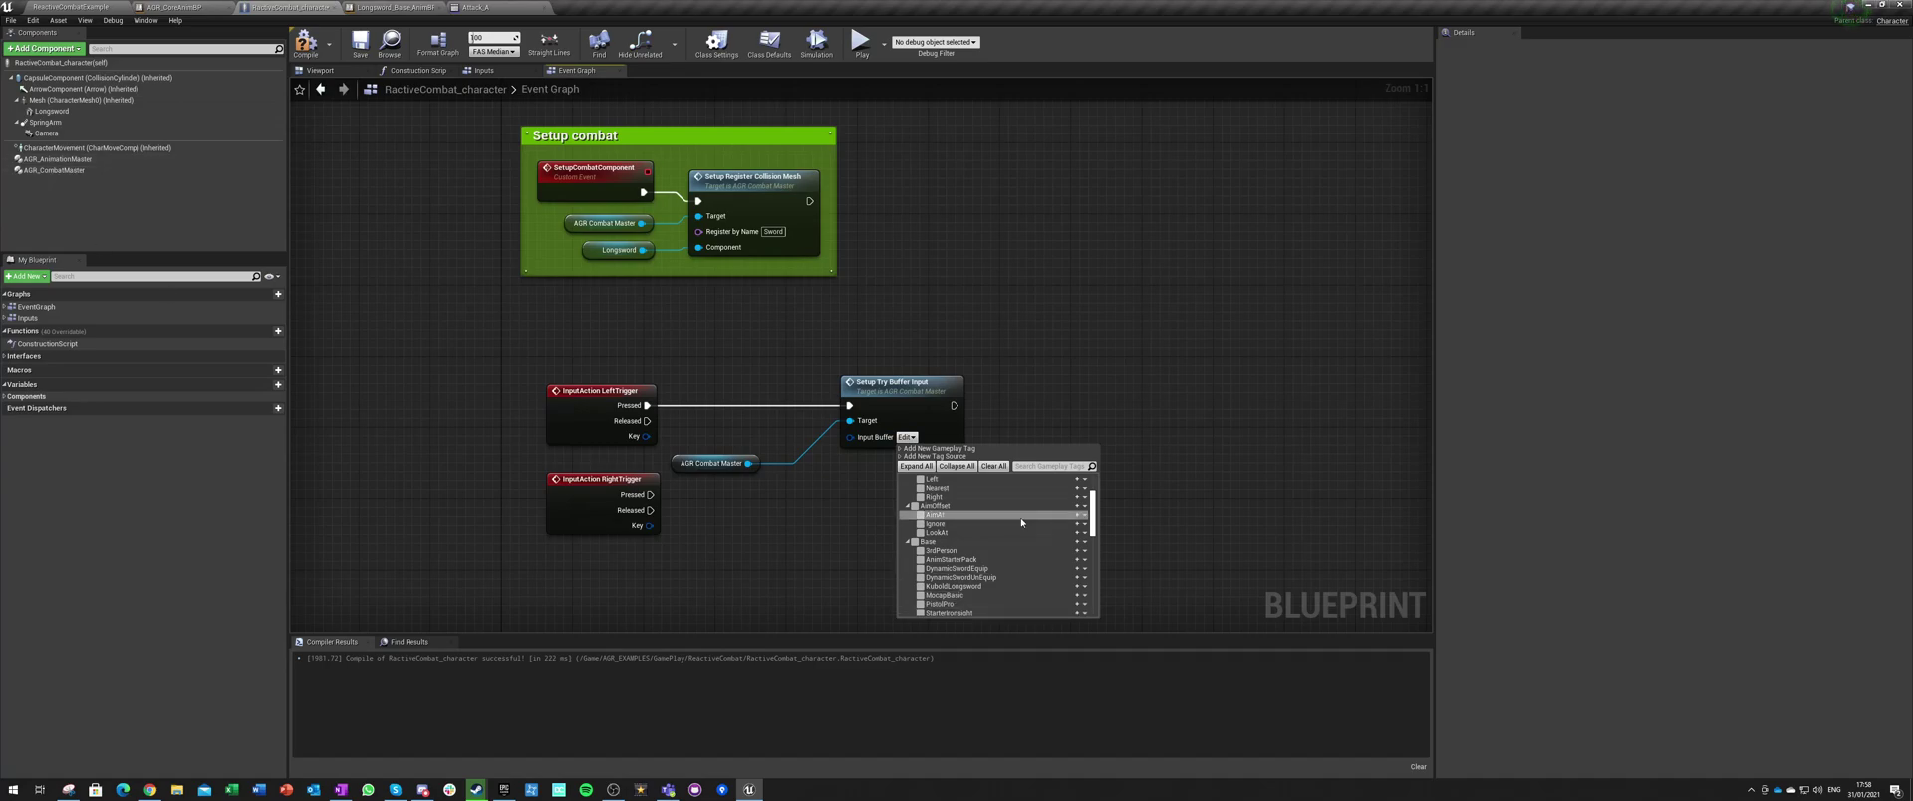
scroll(1026, 525, up, 3)
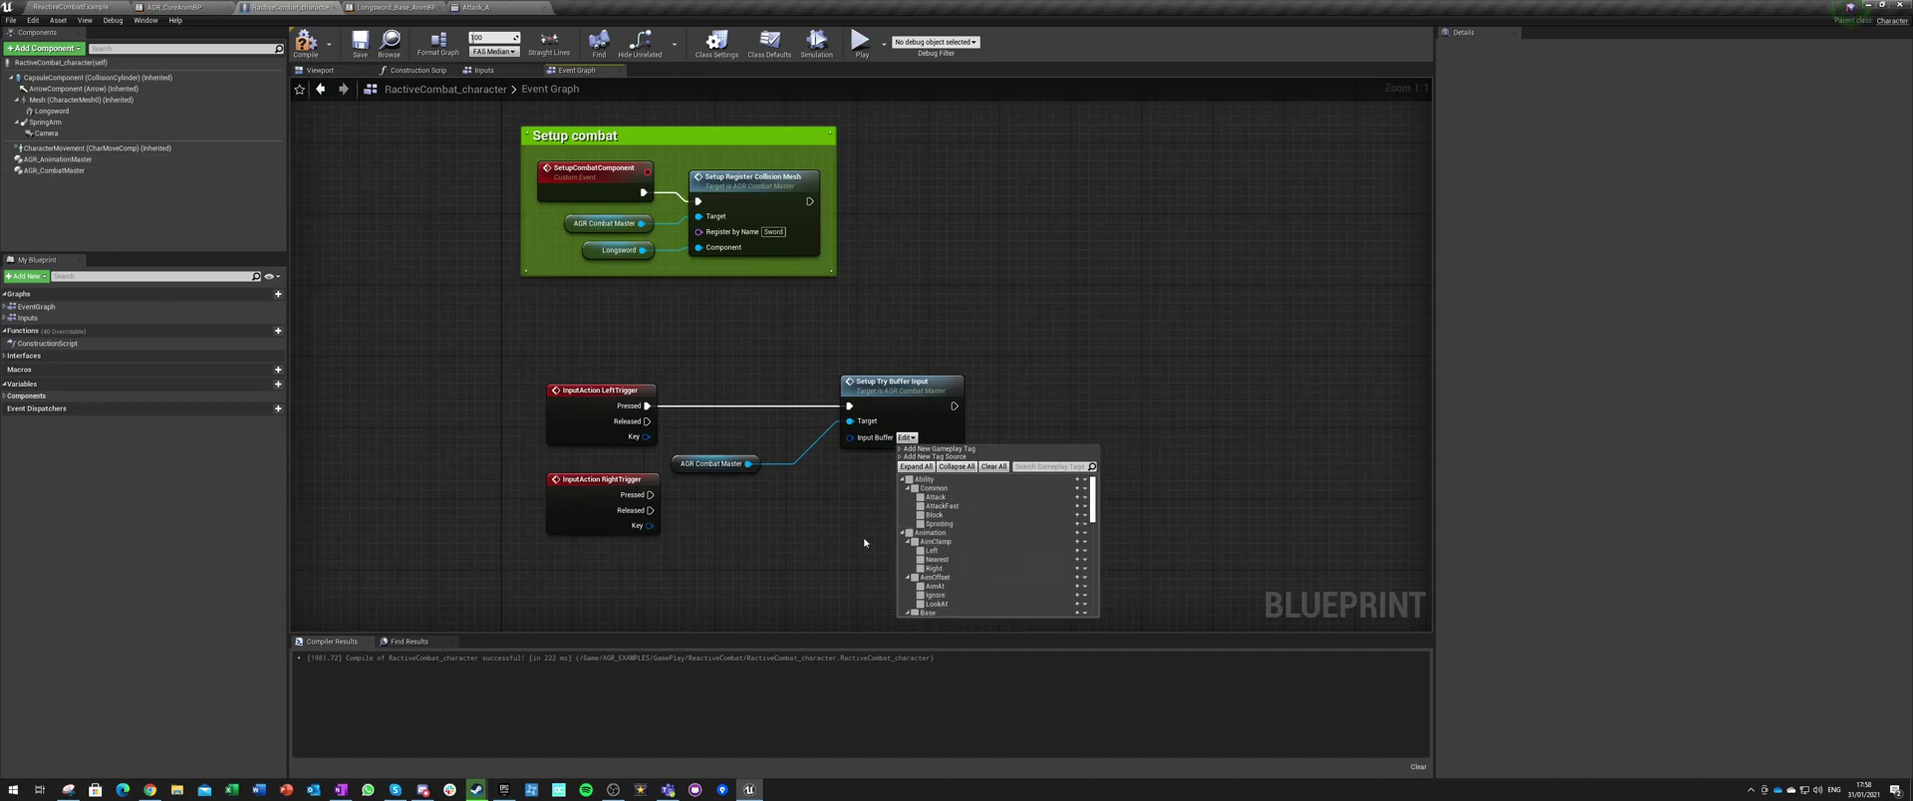
click(902, 481)
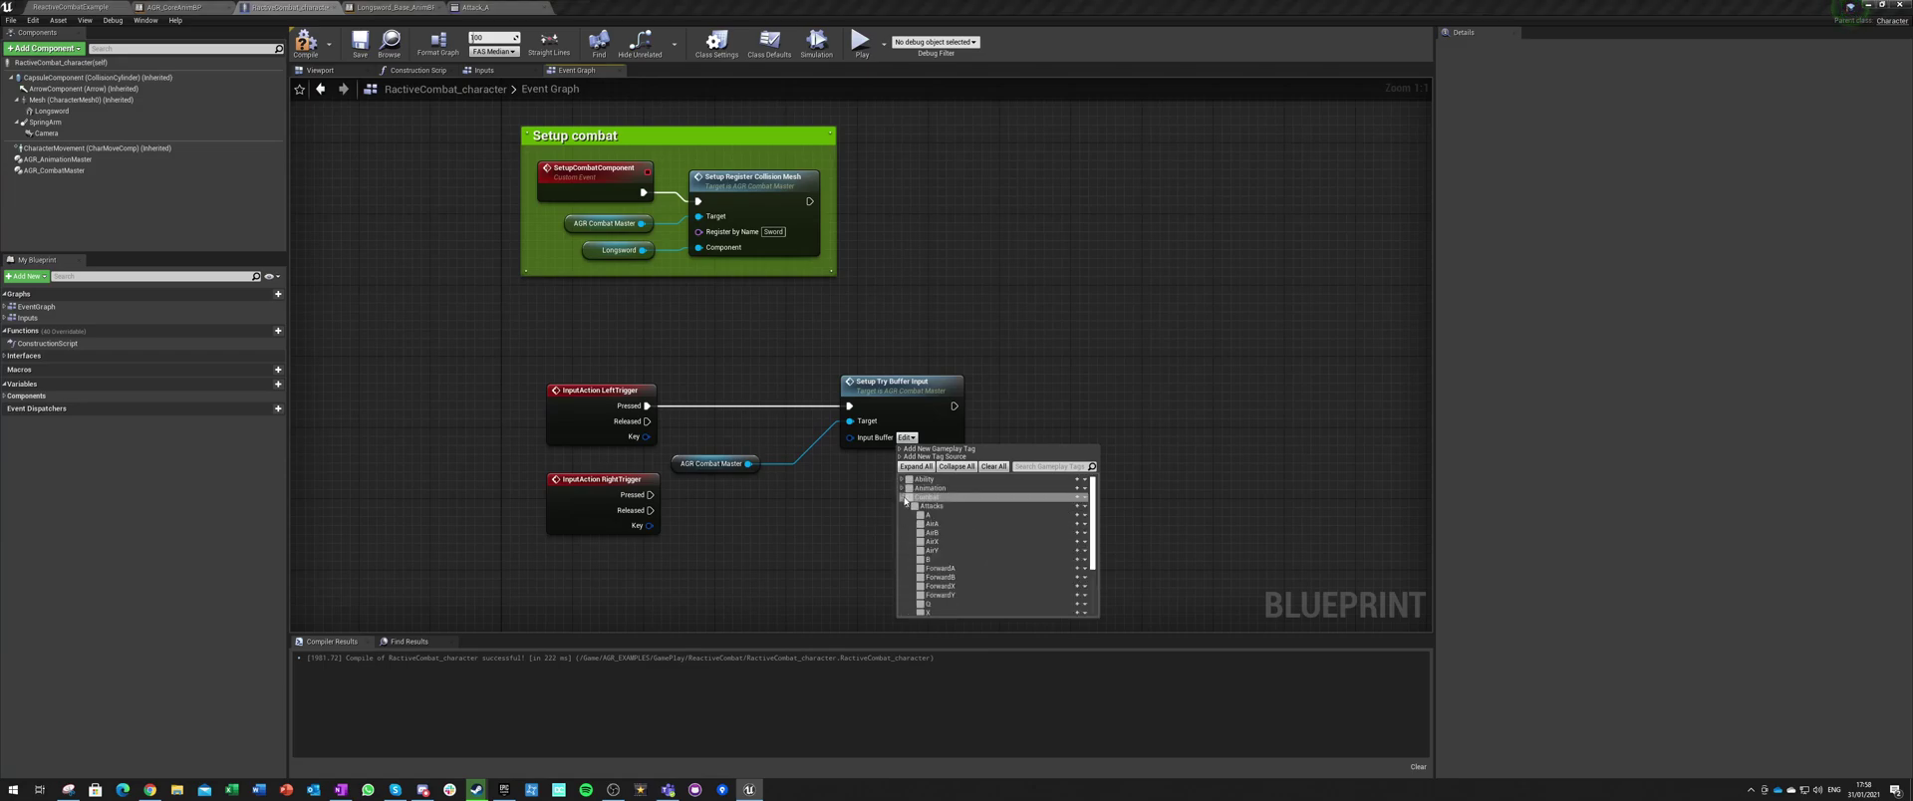
scroll(918, 528, down, 2)
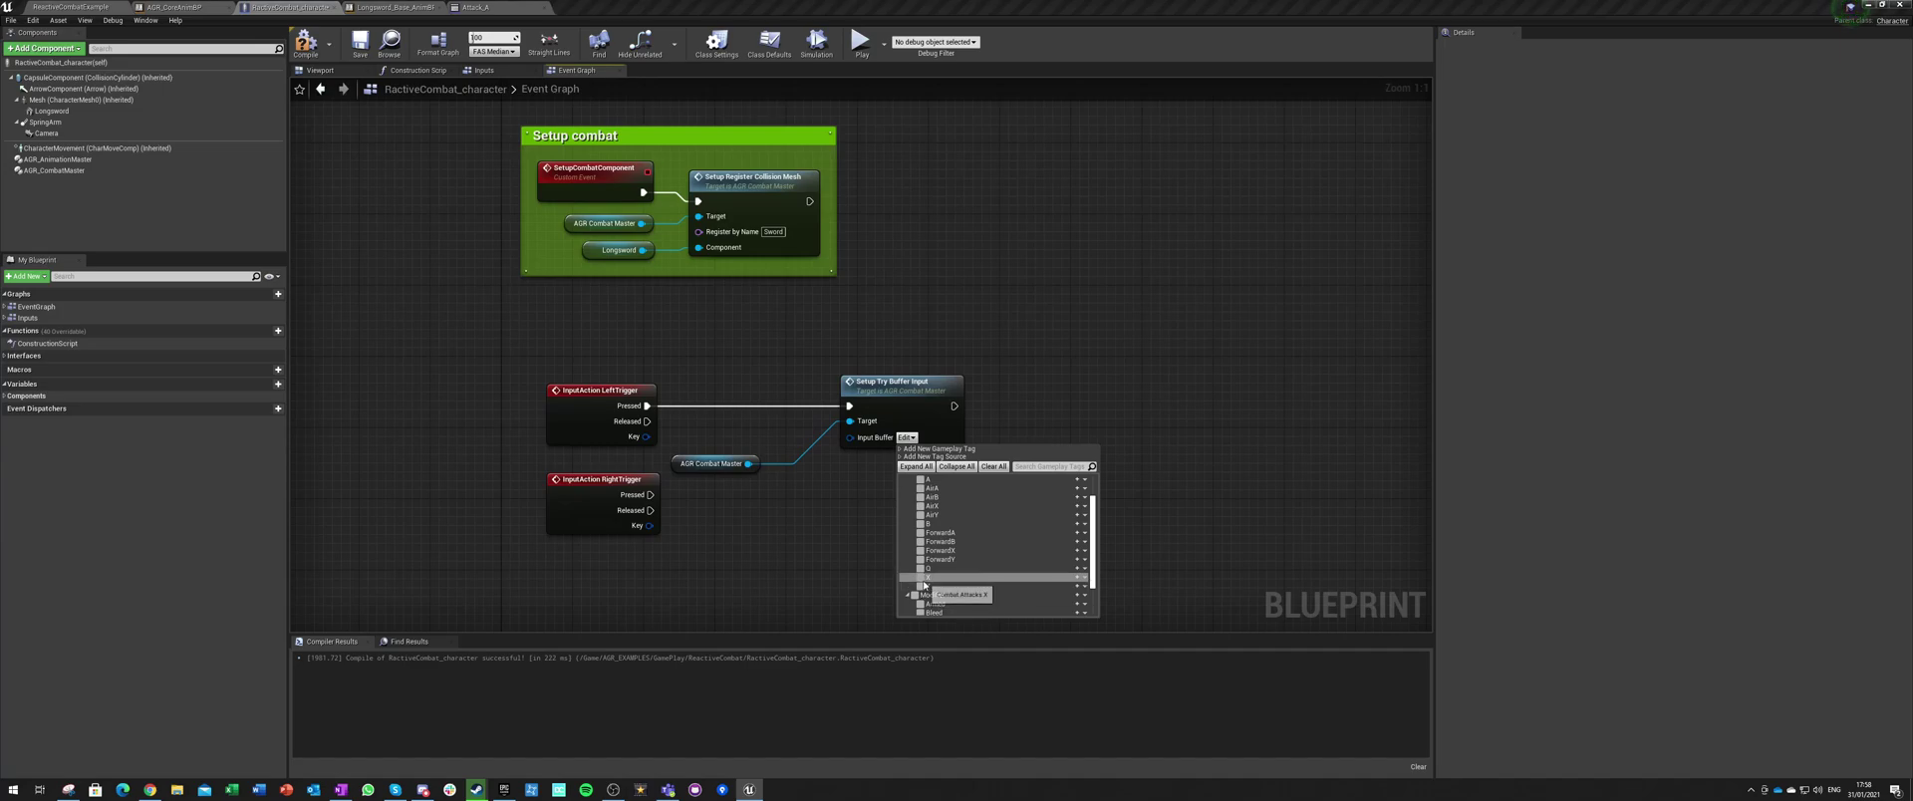
click(921, 577)
scroll(895, 538, up, 2)
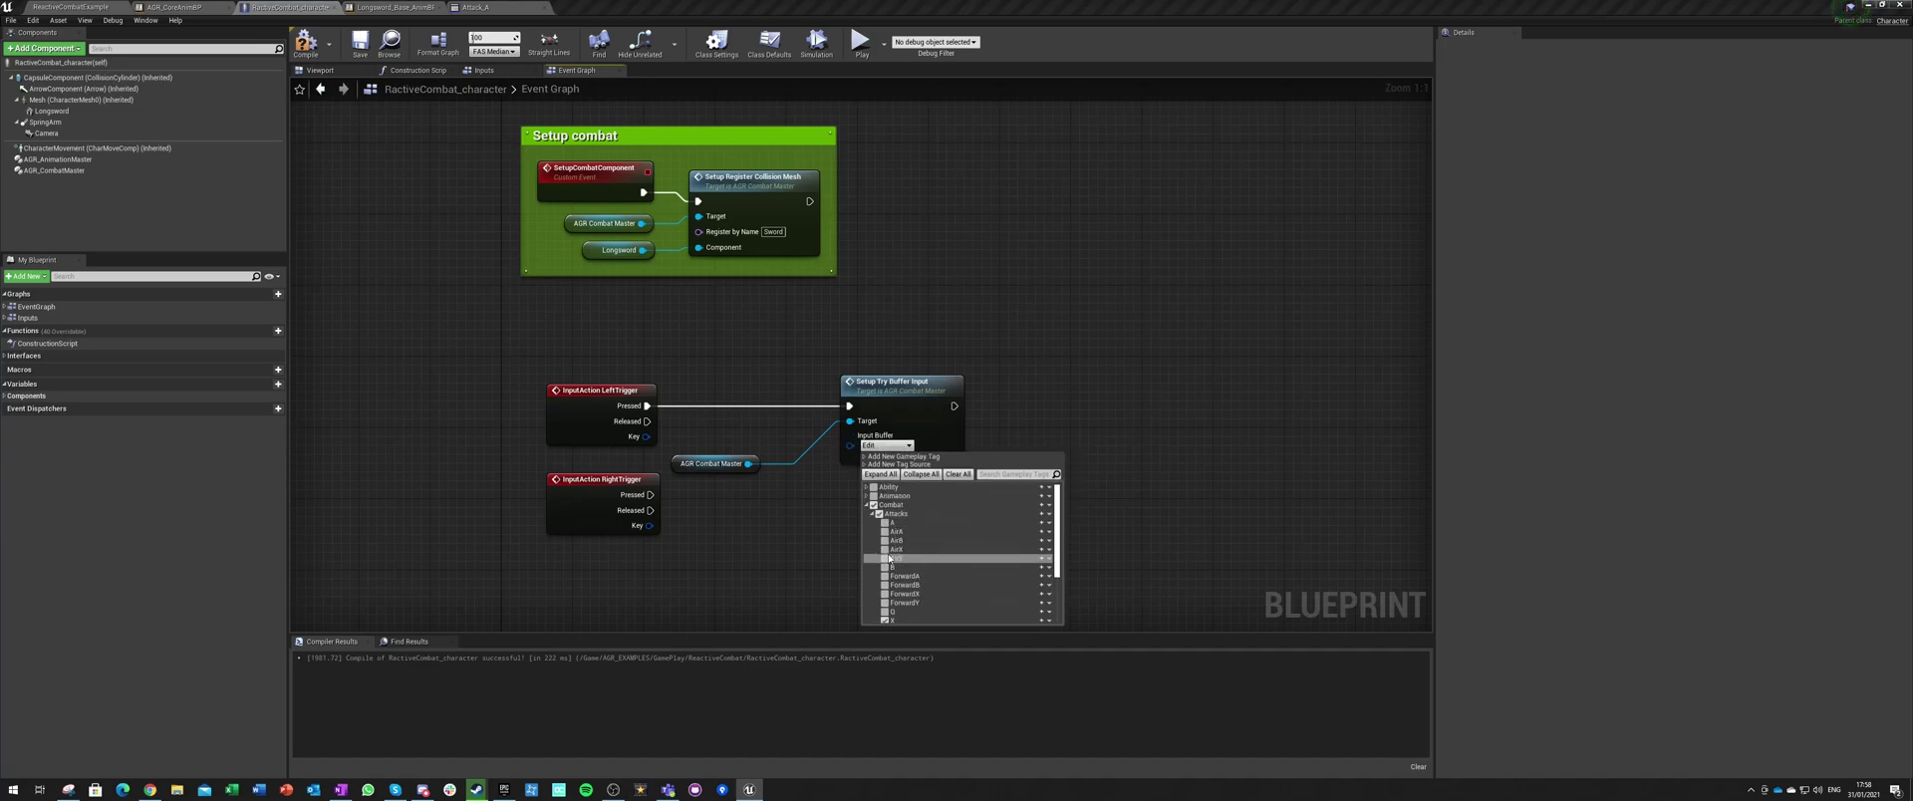
scroll(947, 575, down, 2)
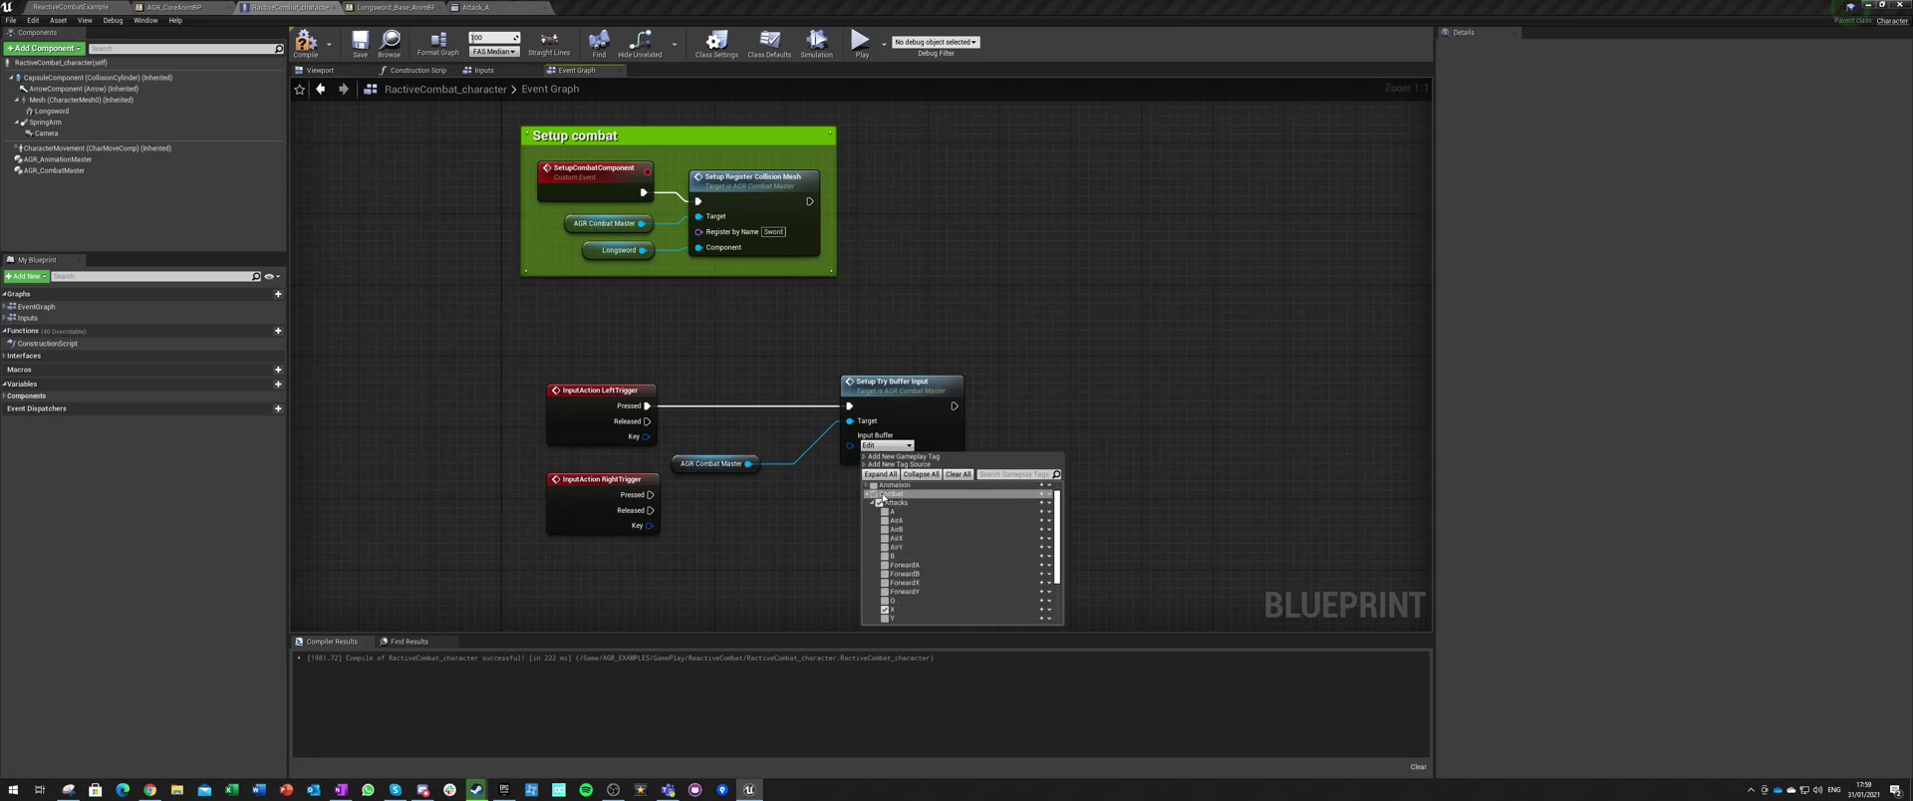
scroll(894, 575, down, 2)
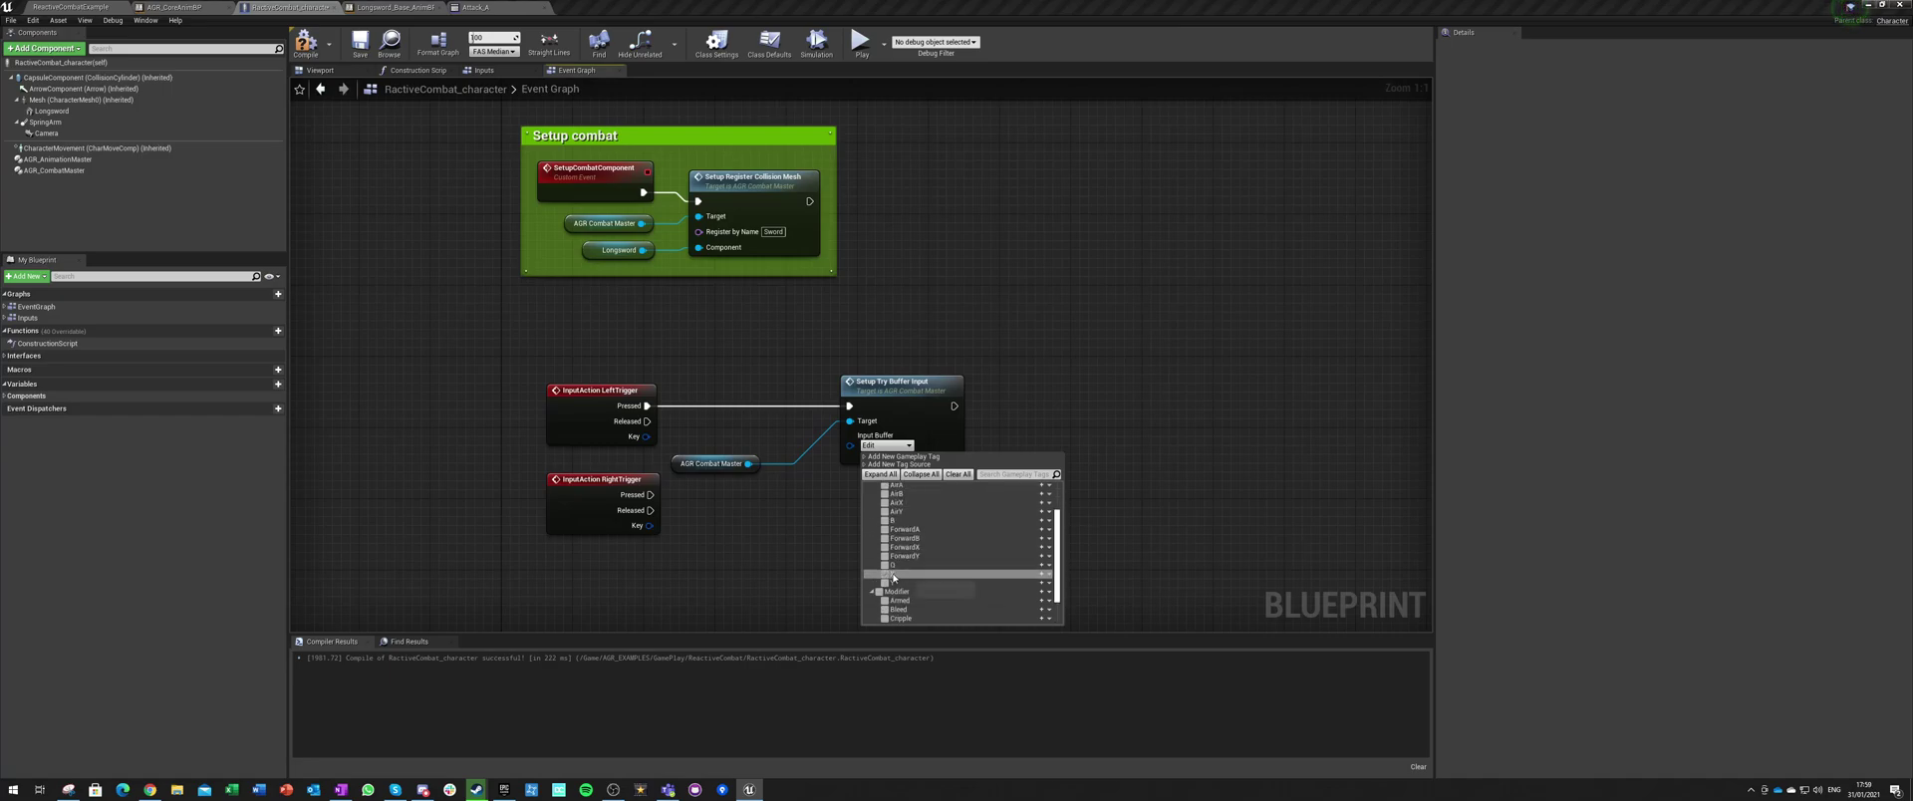
click(895, 575)
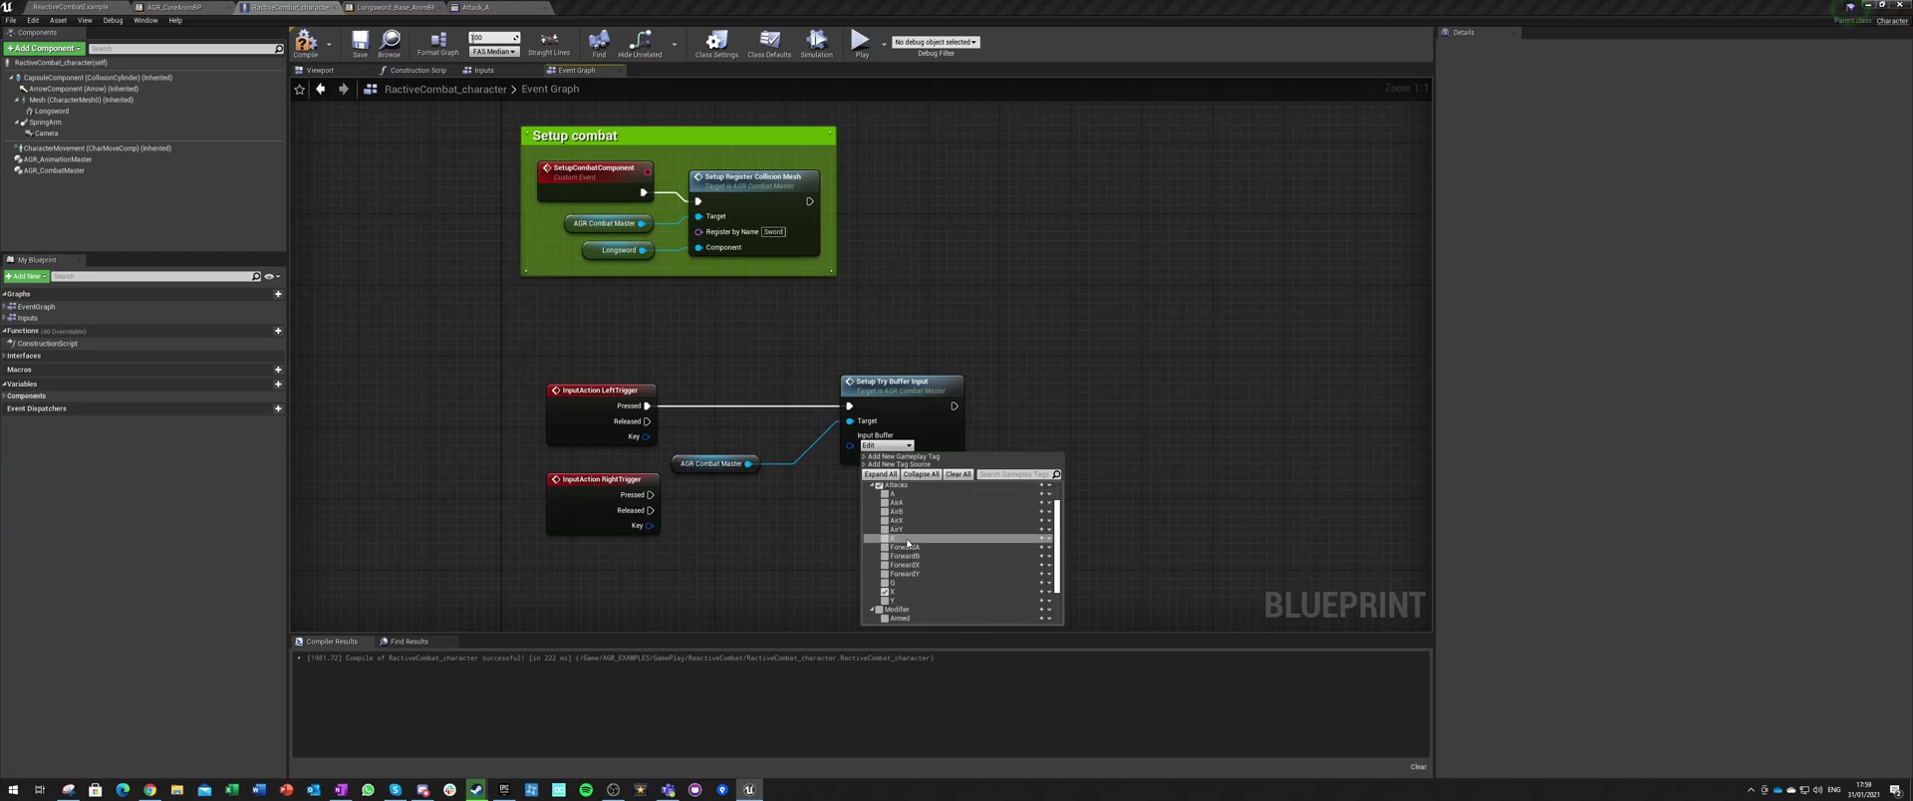
click(721, 608)
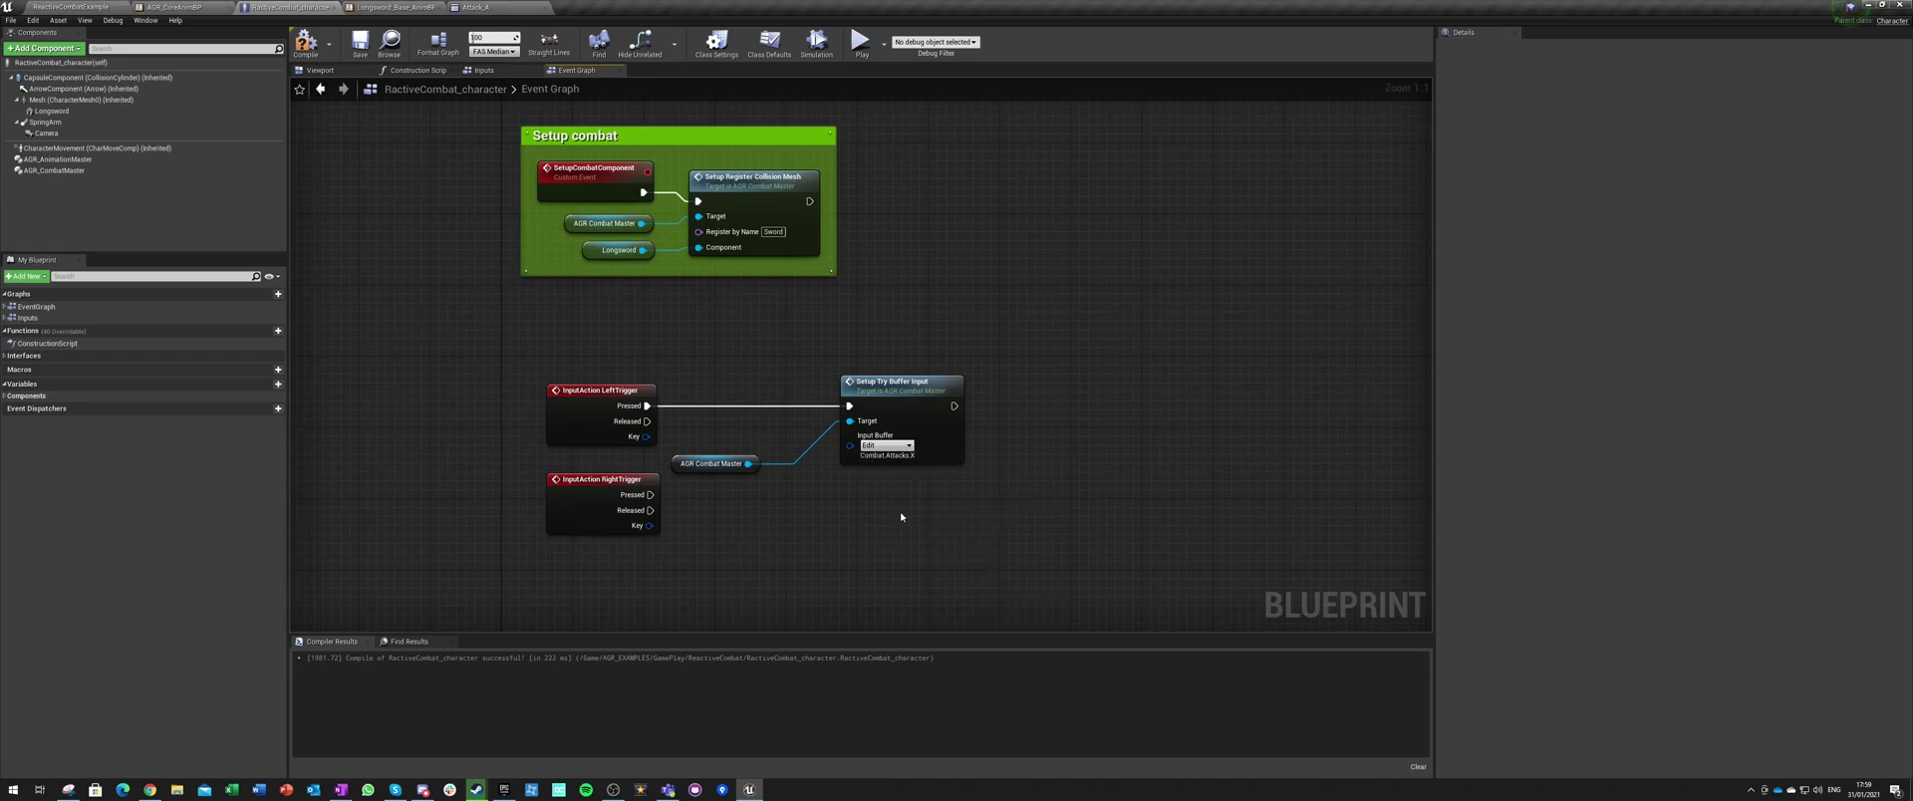
click(360, 39)
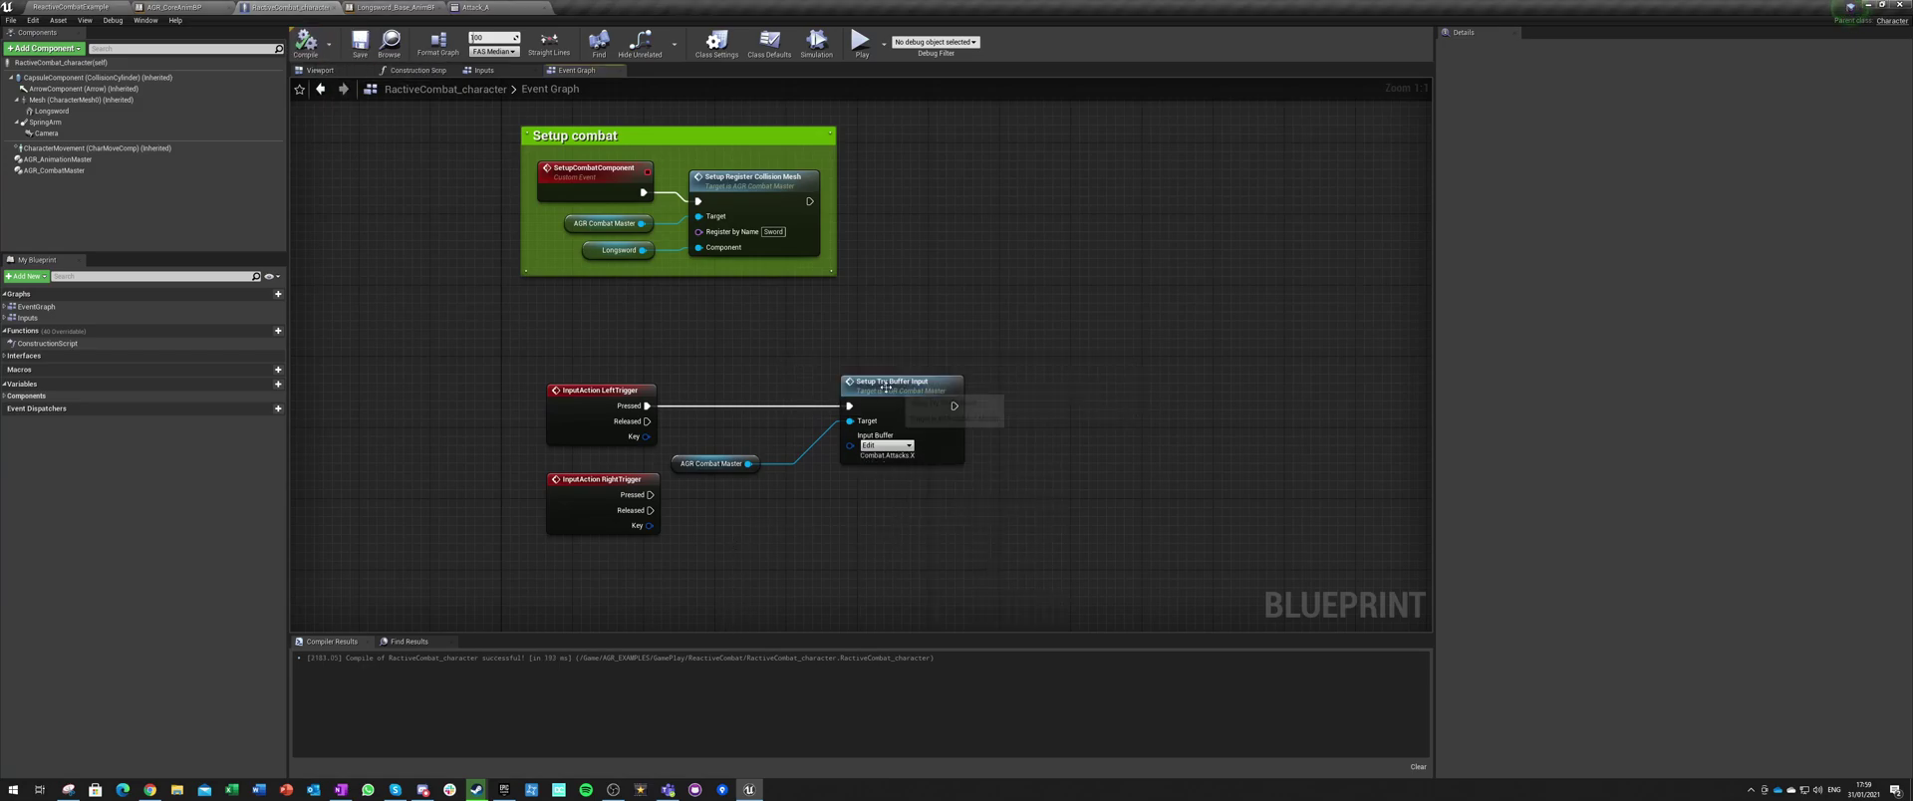
Step: Check the AGR_CombatMaster component's settings, play the Reactive Combat level to test the attack, and stop the session
click(883, 383)
right_drag(716, 325, 830, 505)
click(57, 159)
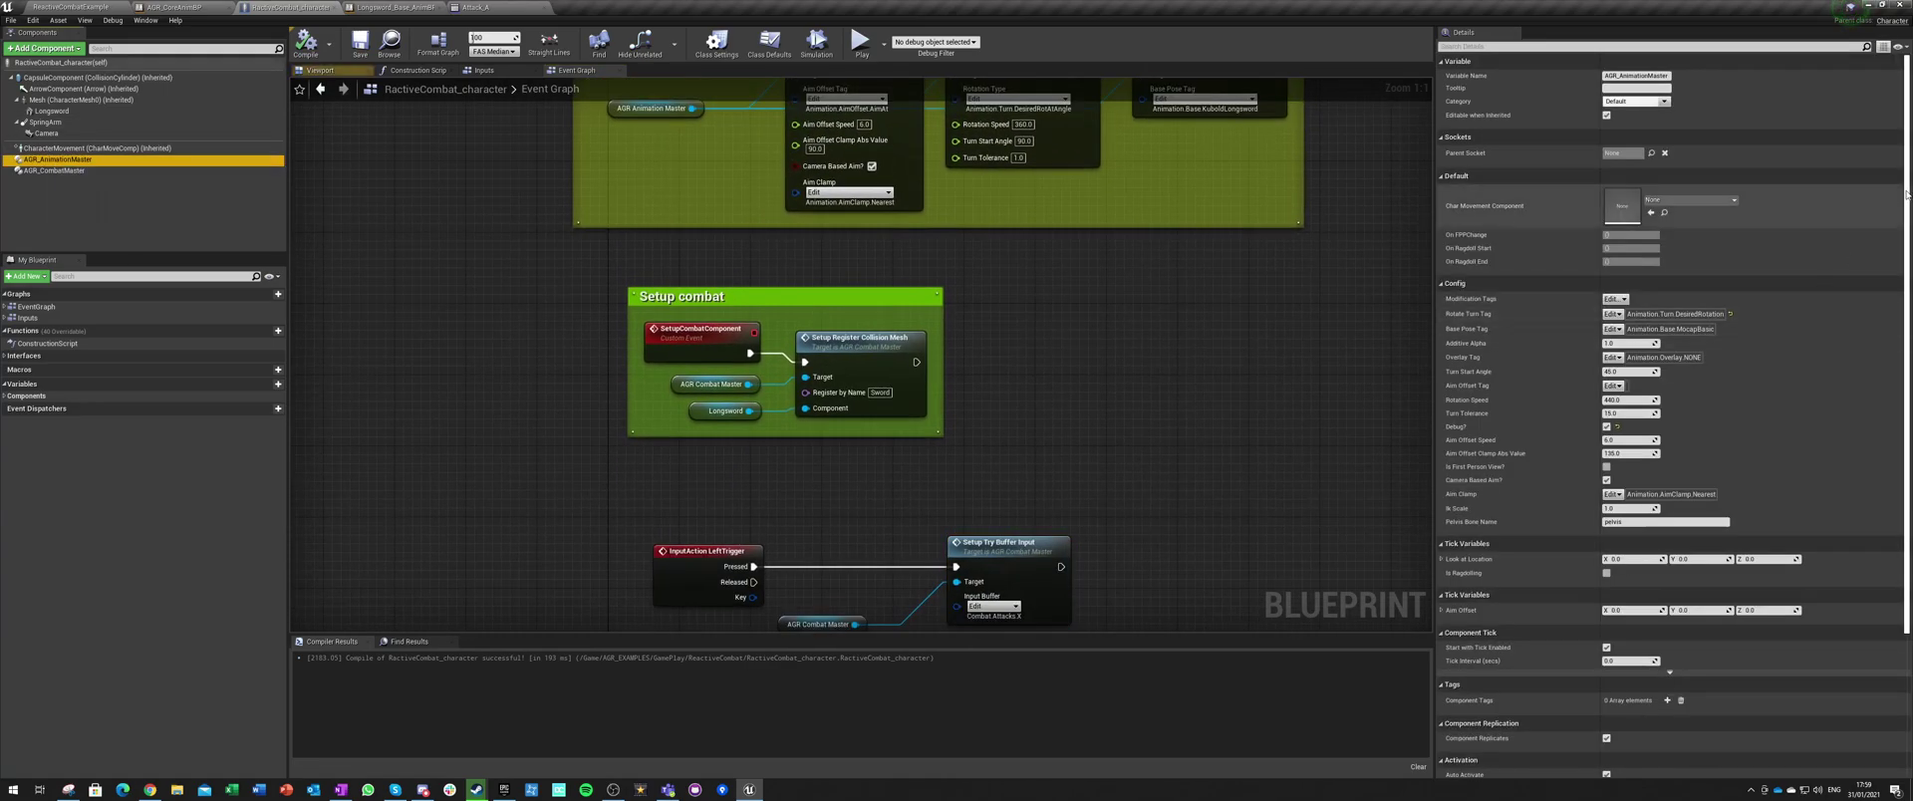
click(119, 170)
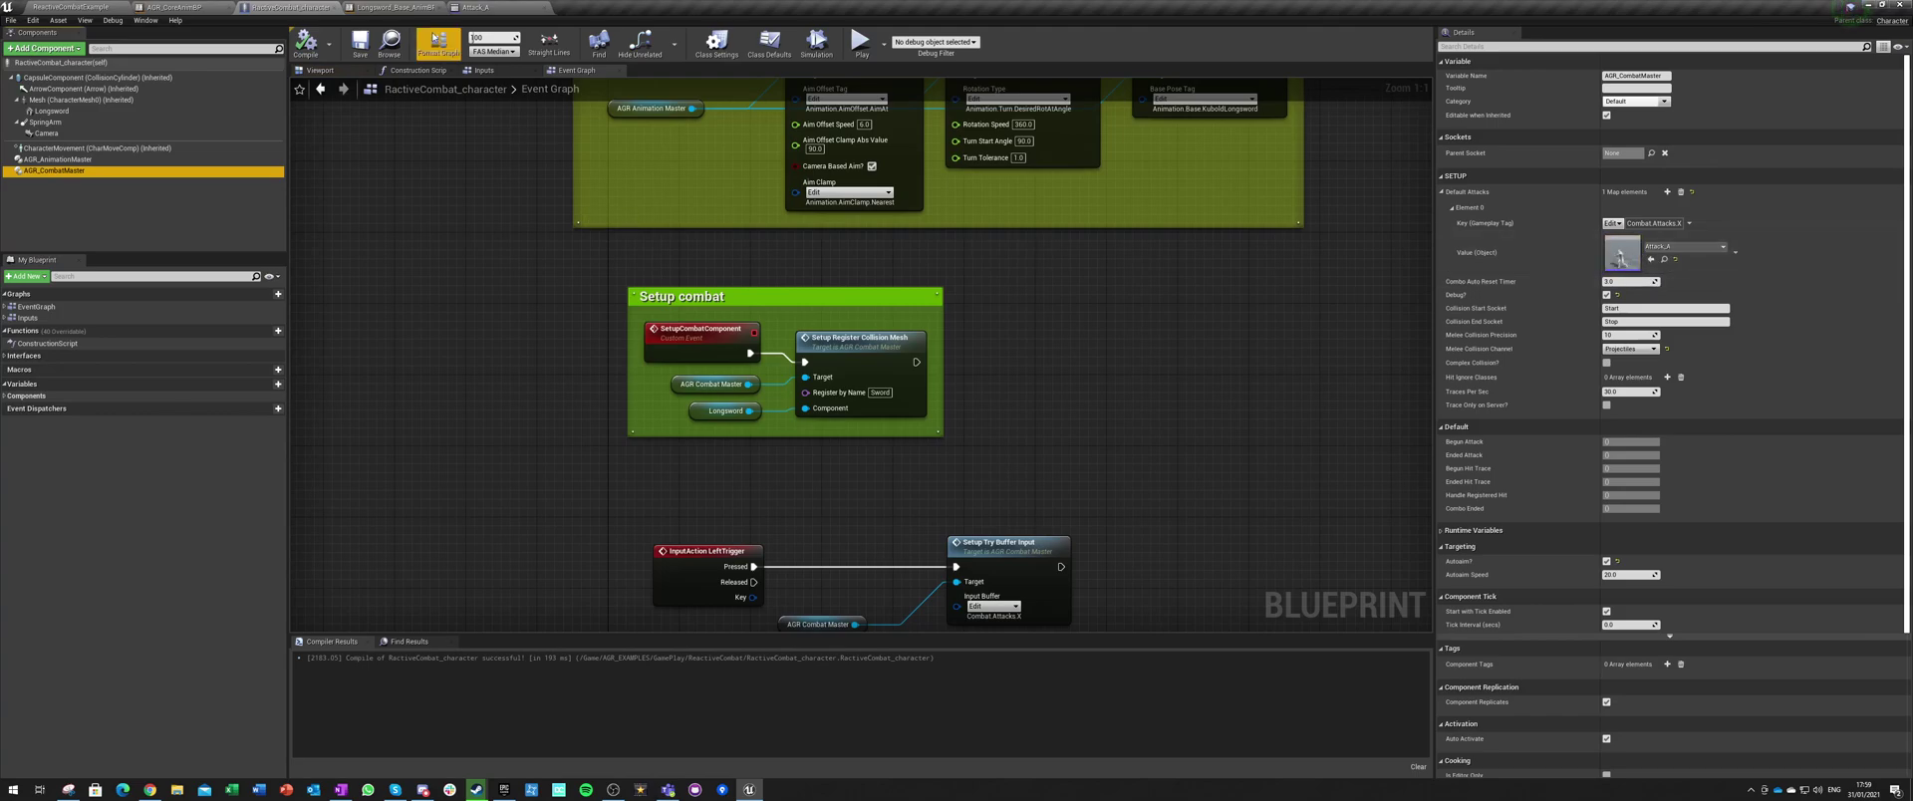
click(107, 6)
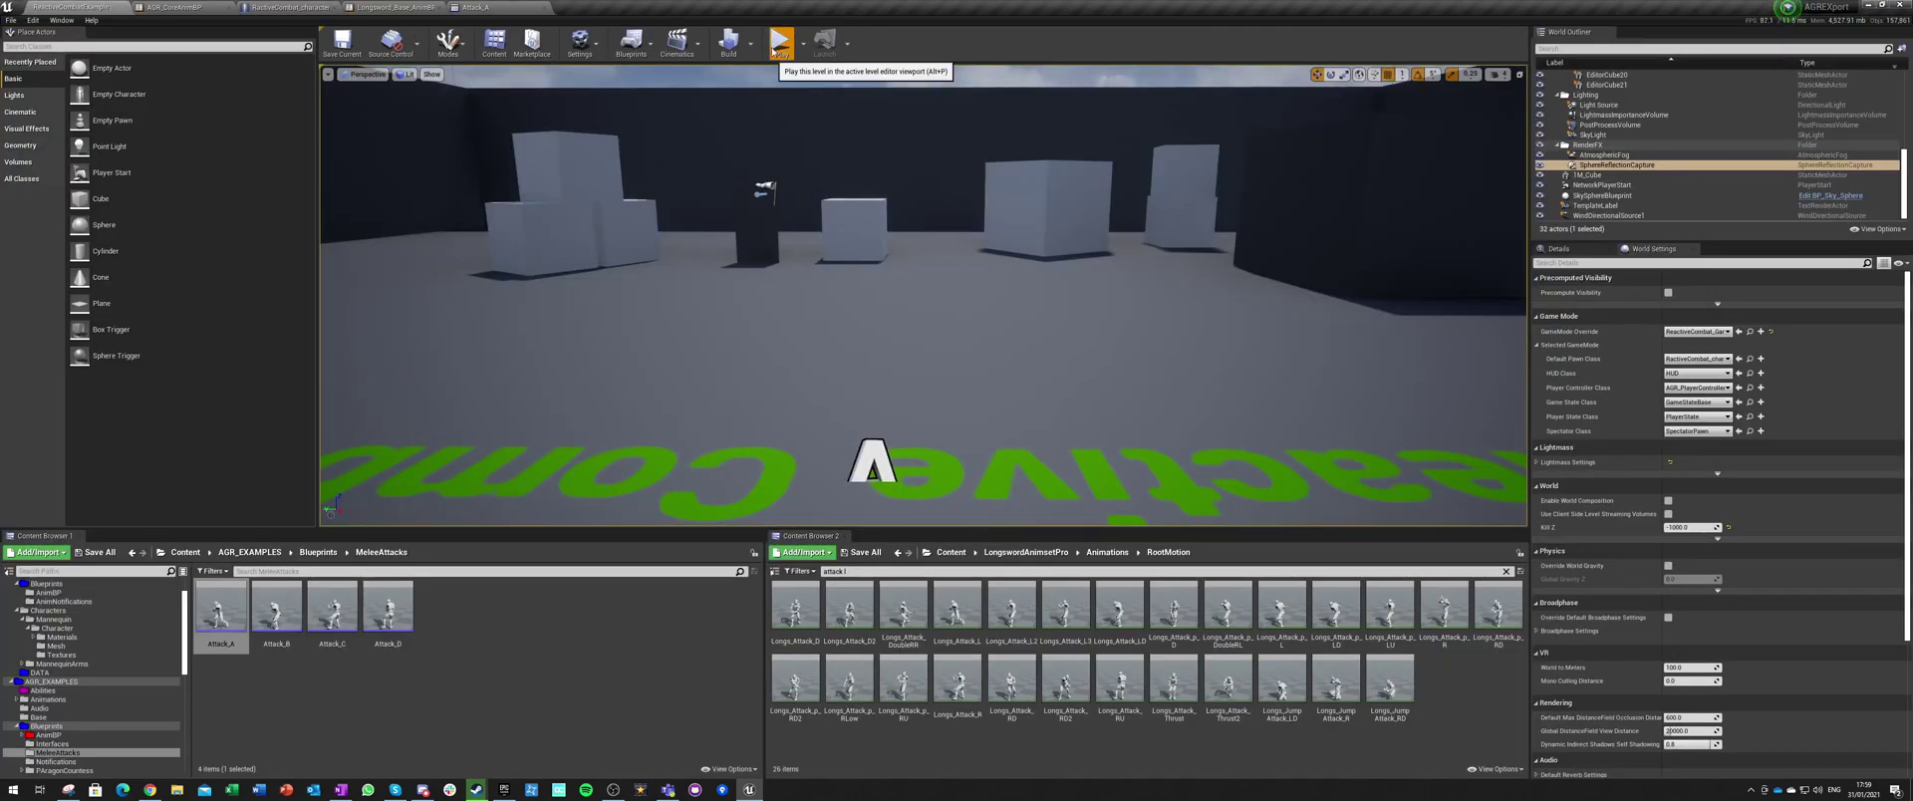
click(781, 43)
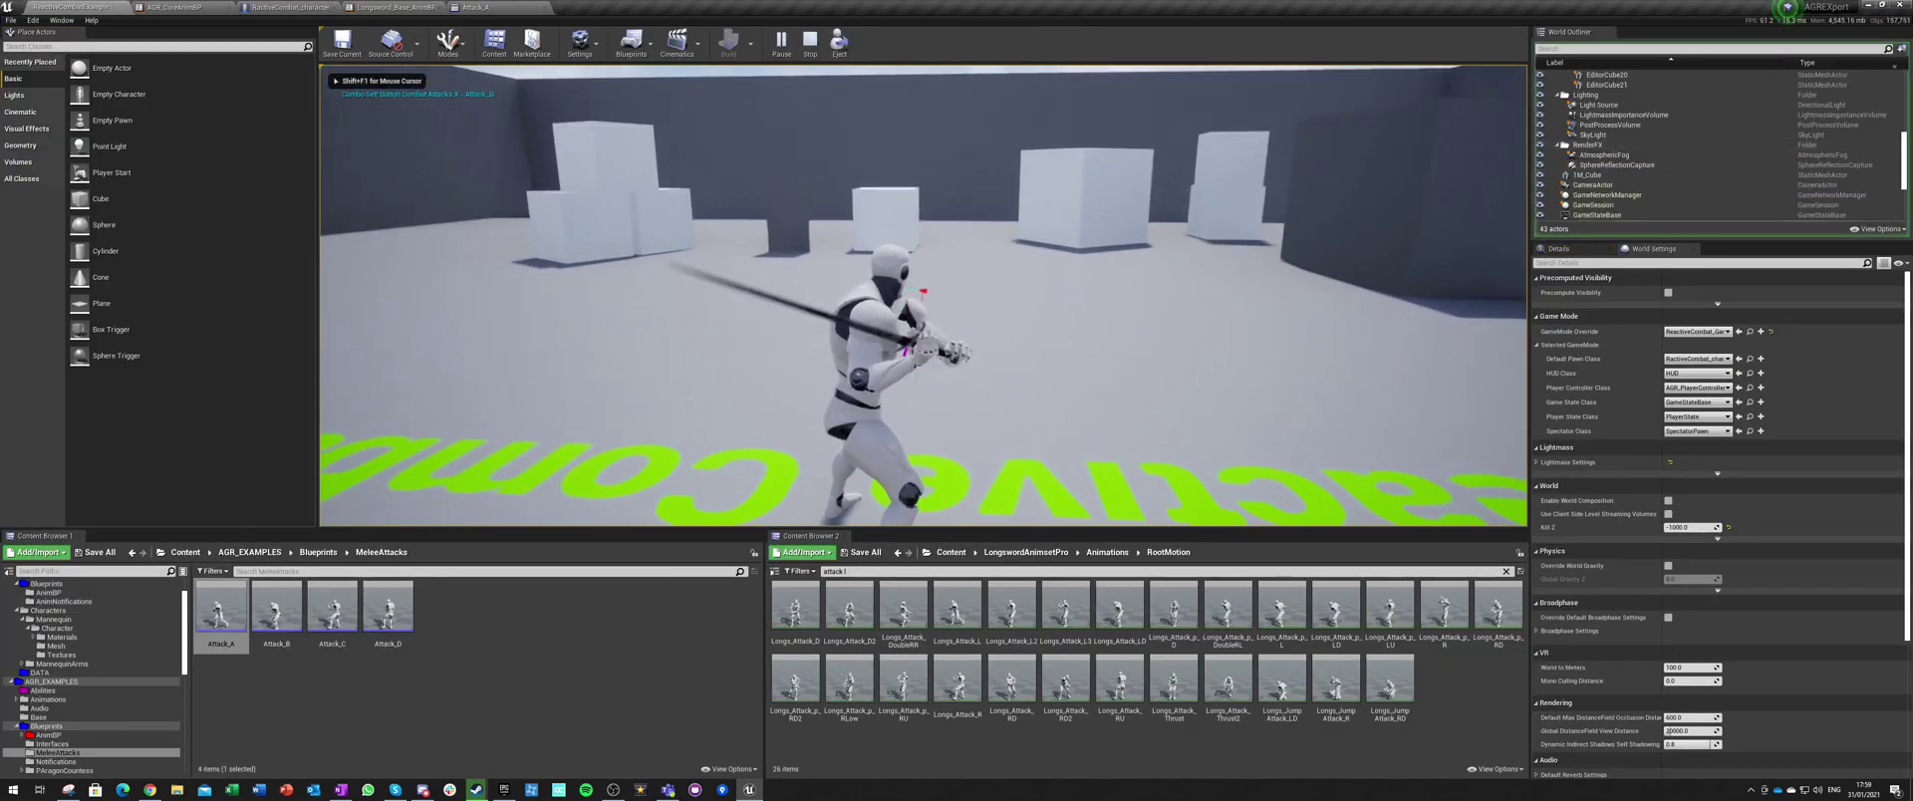
key(w)
click(923, 295)
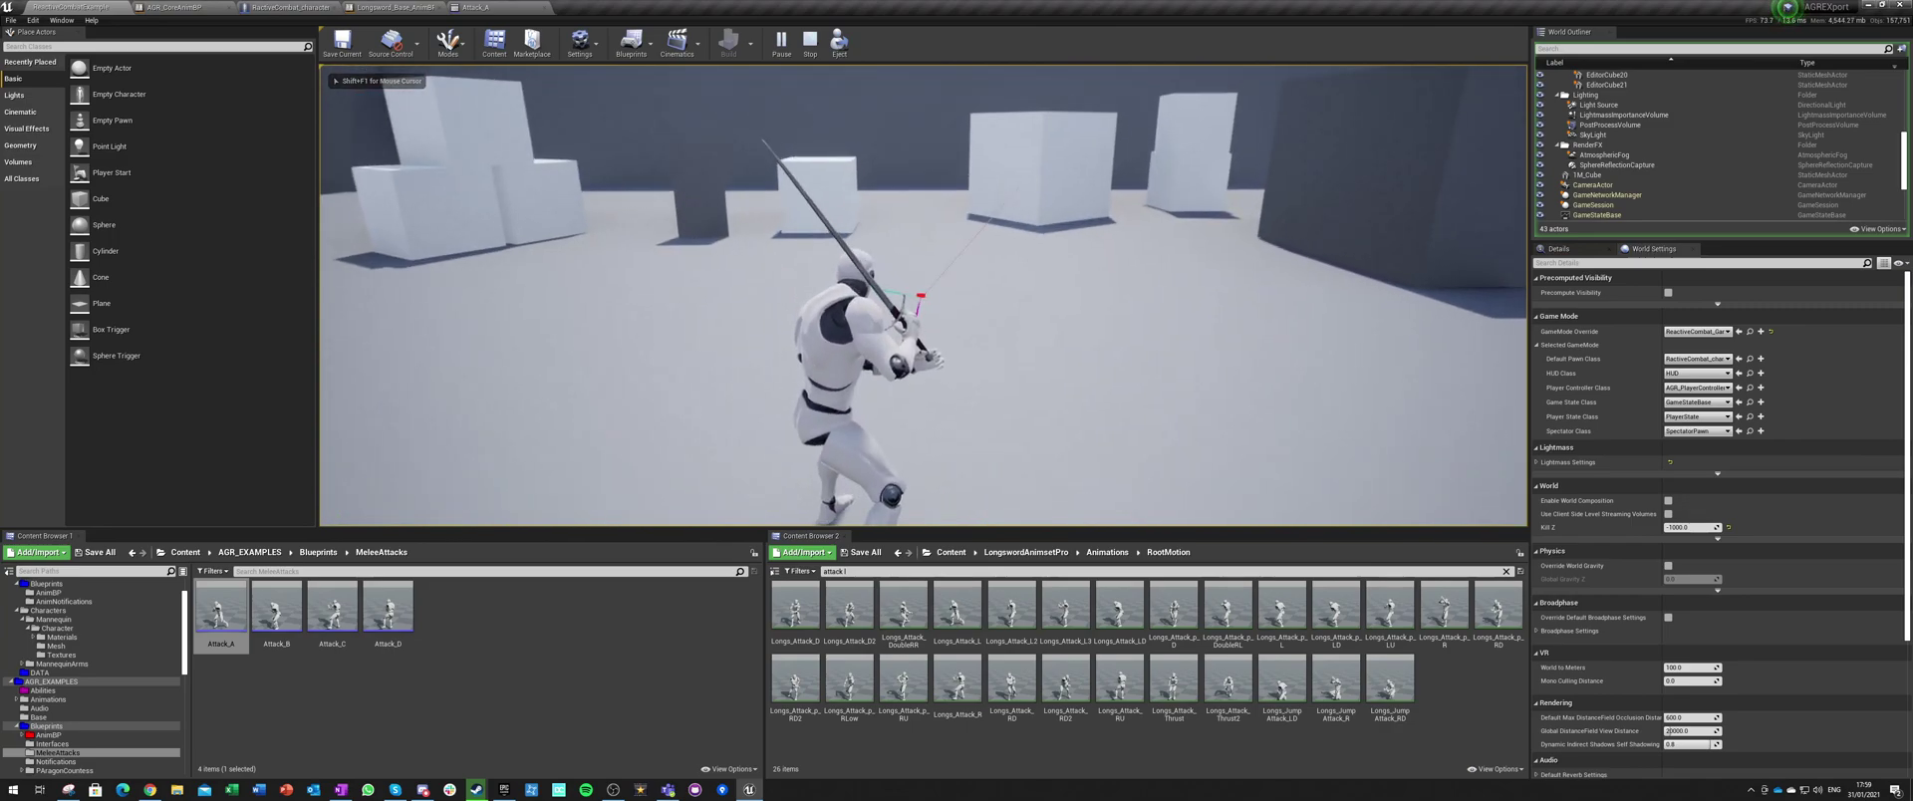
click(923, 295)
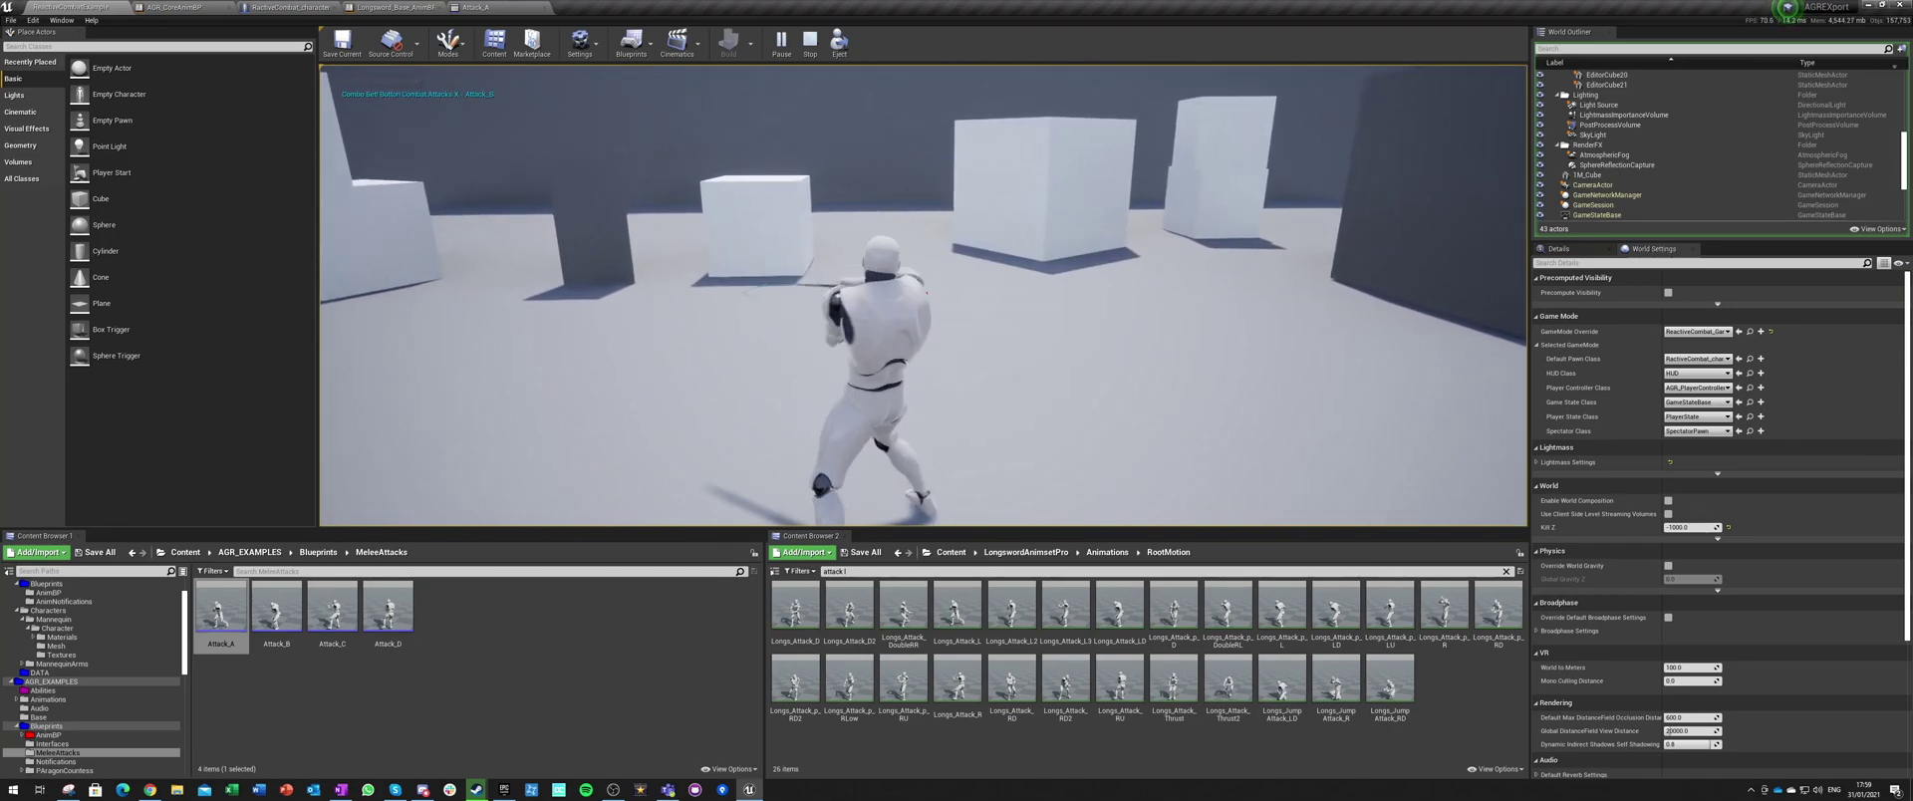
key(Escape)
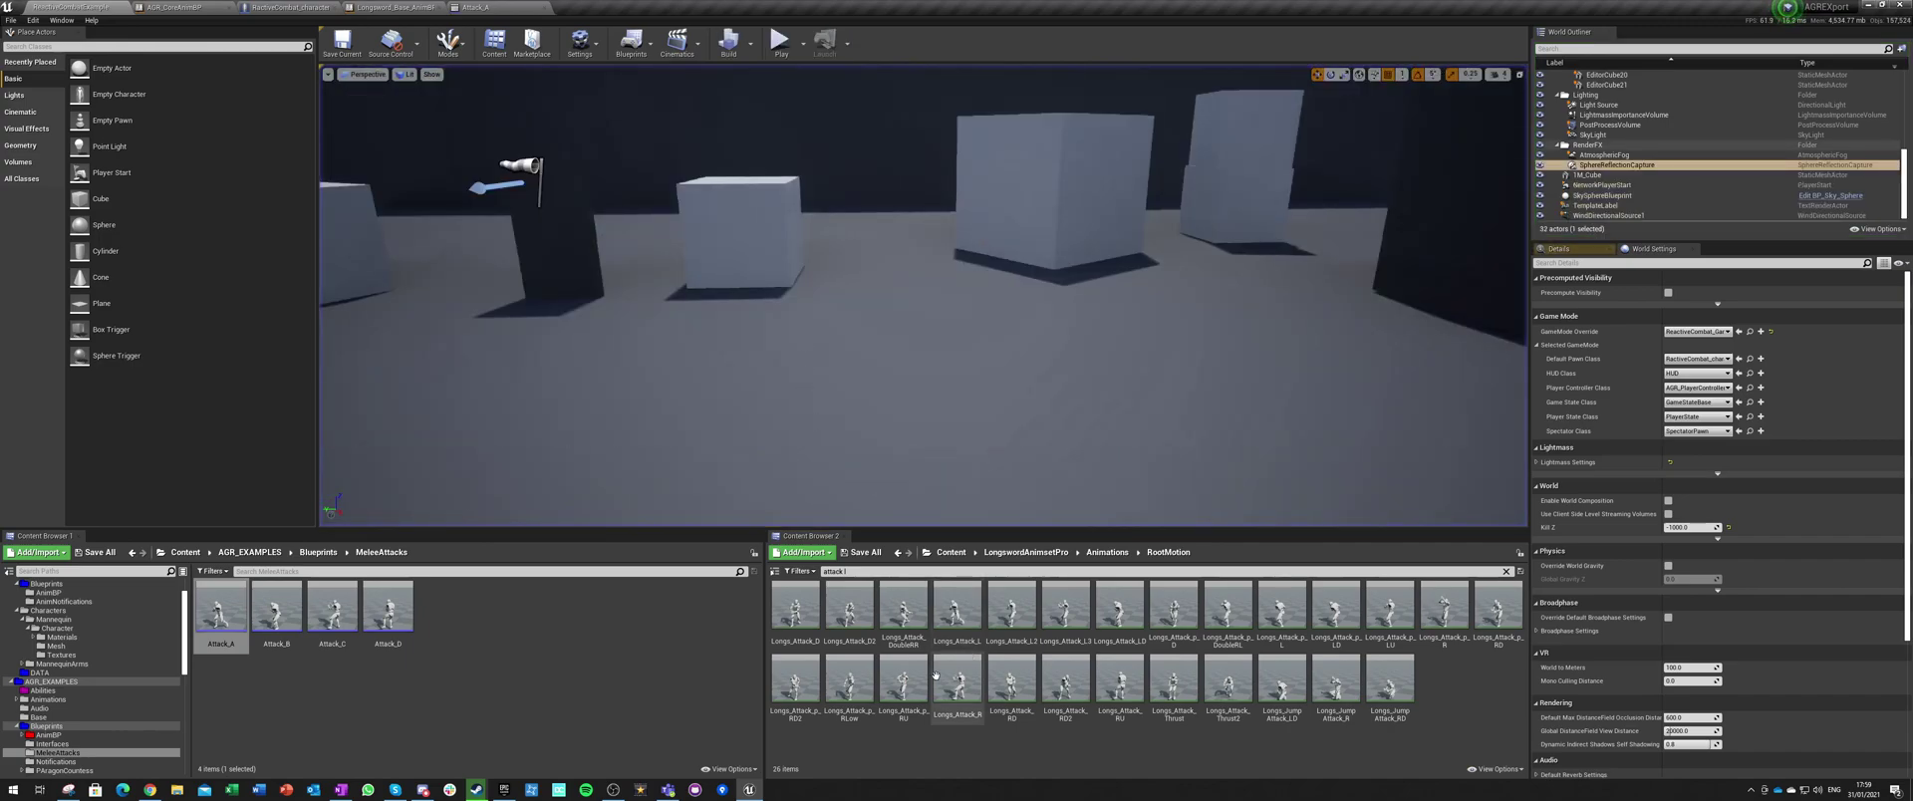
Step: Open the Longsword component's static mesh, create a Start socket at the blade's tip and a Stop socket near the crossguard, and save
click(289, 7)
click(52, 111)
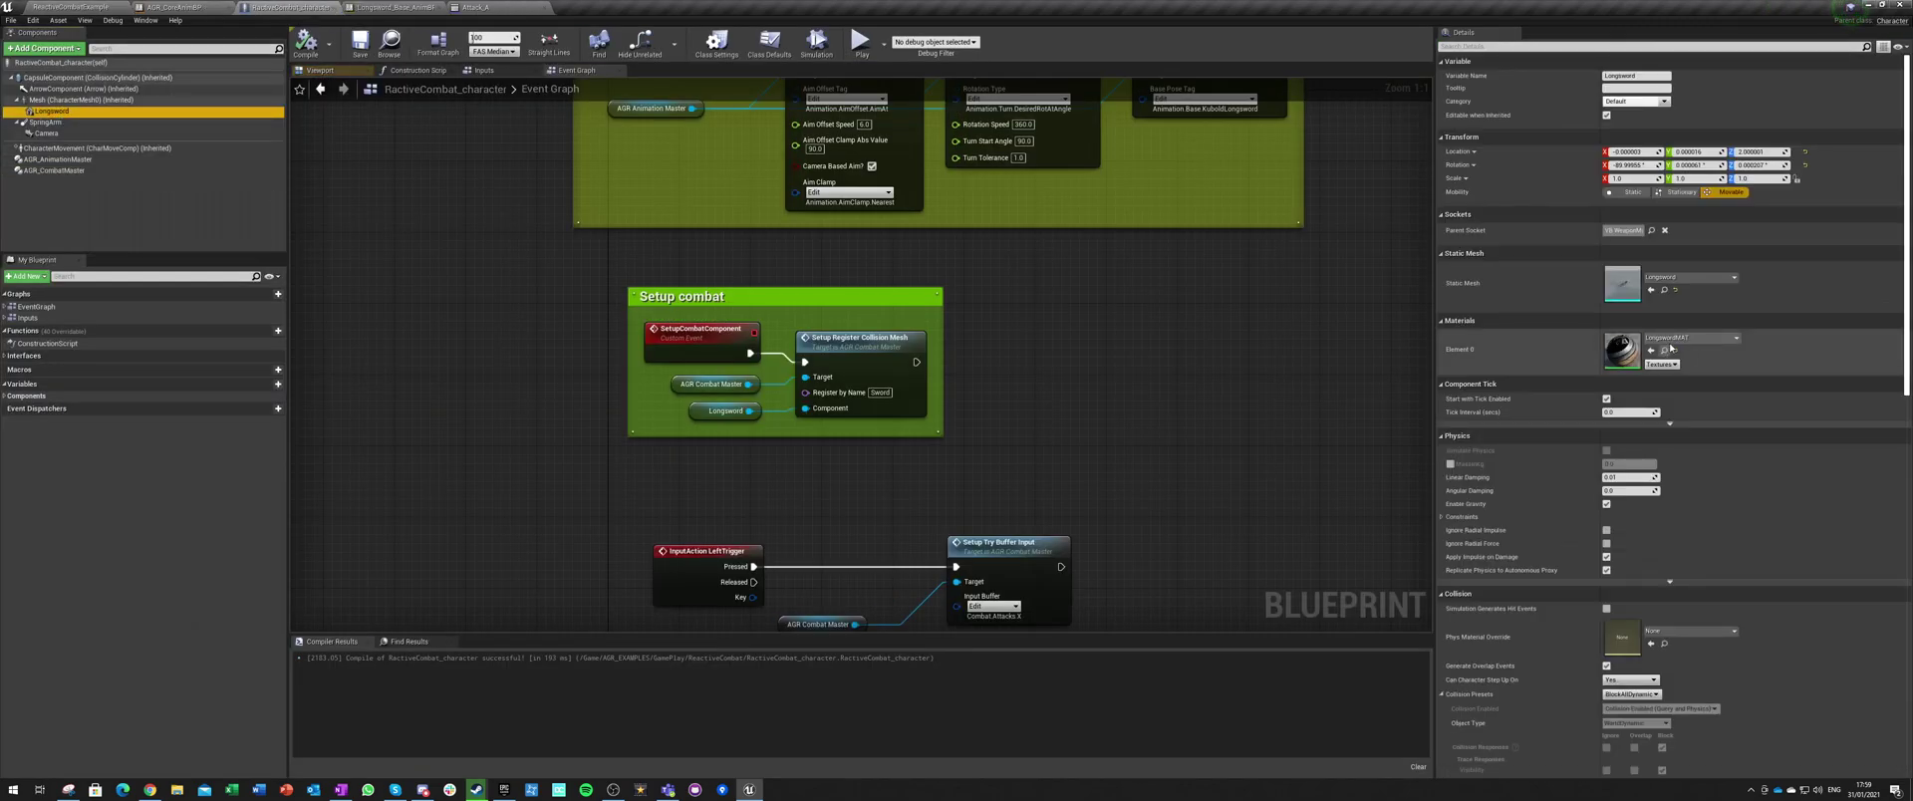
click(1663, 289)
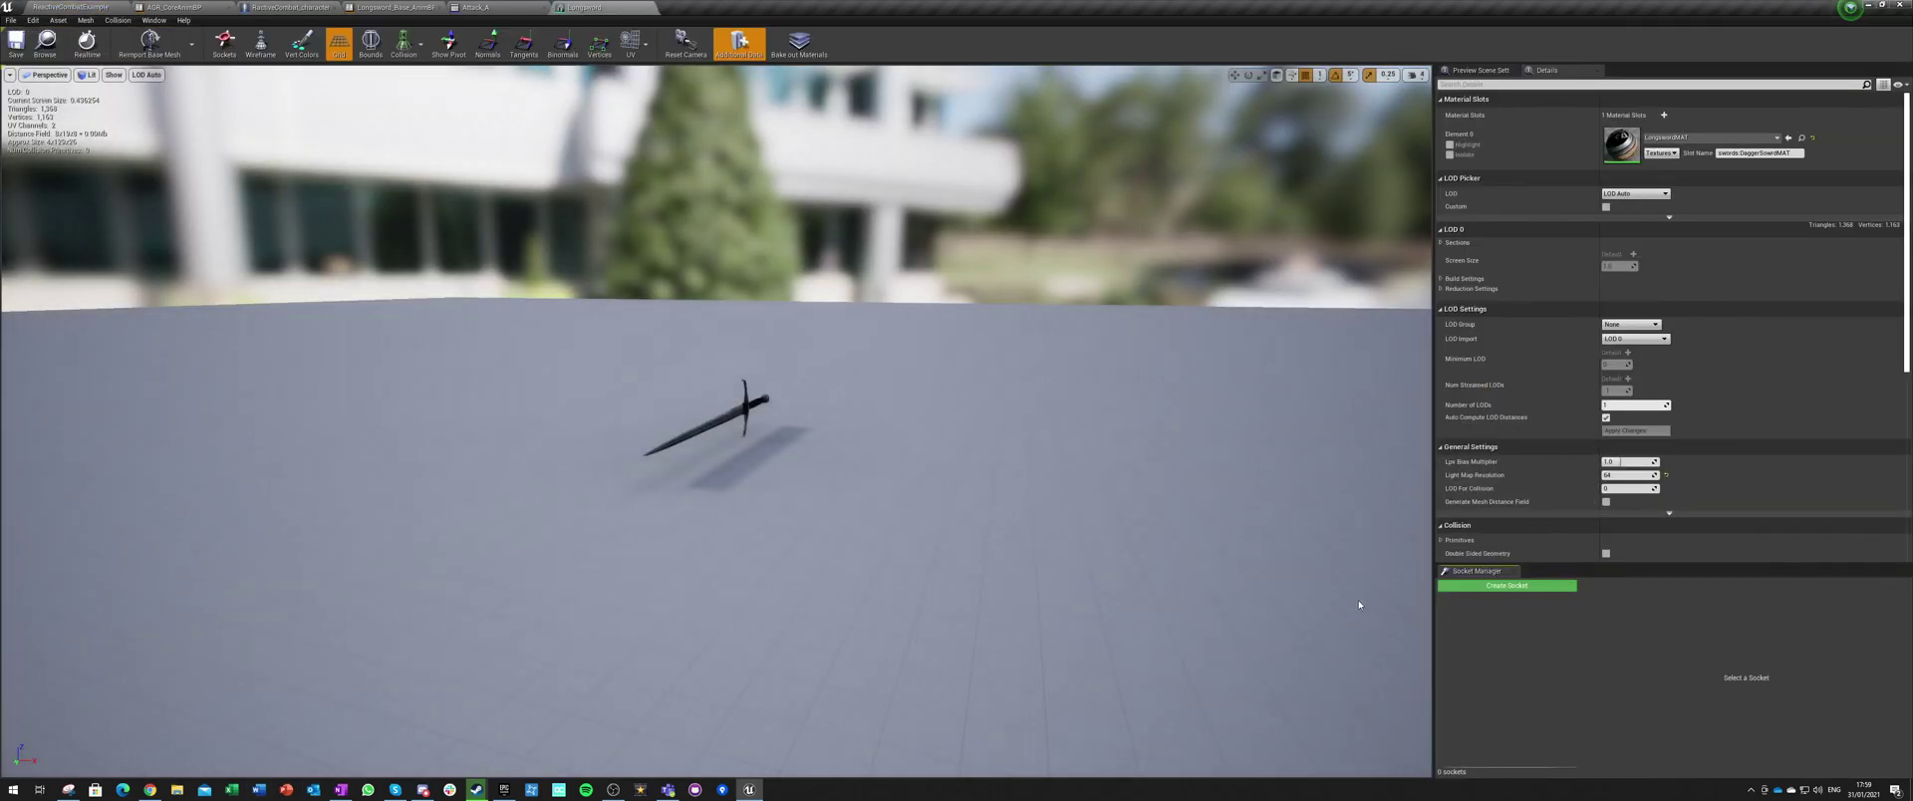
click(1489, 586)
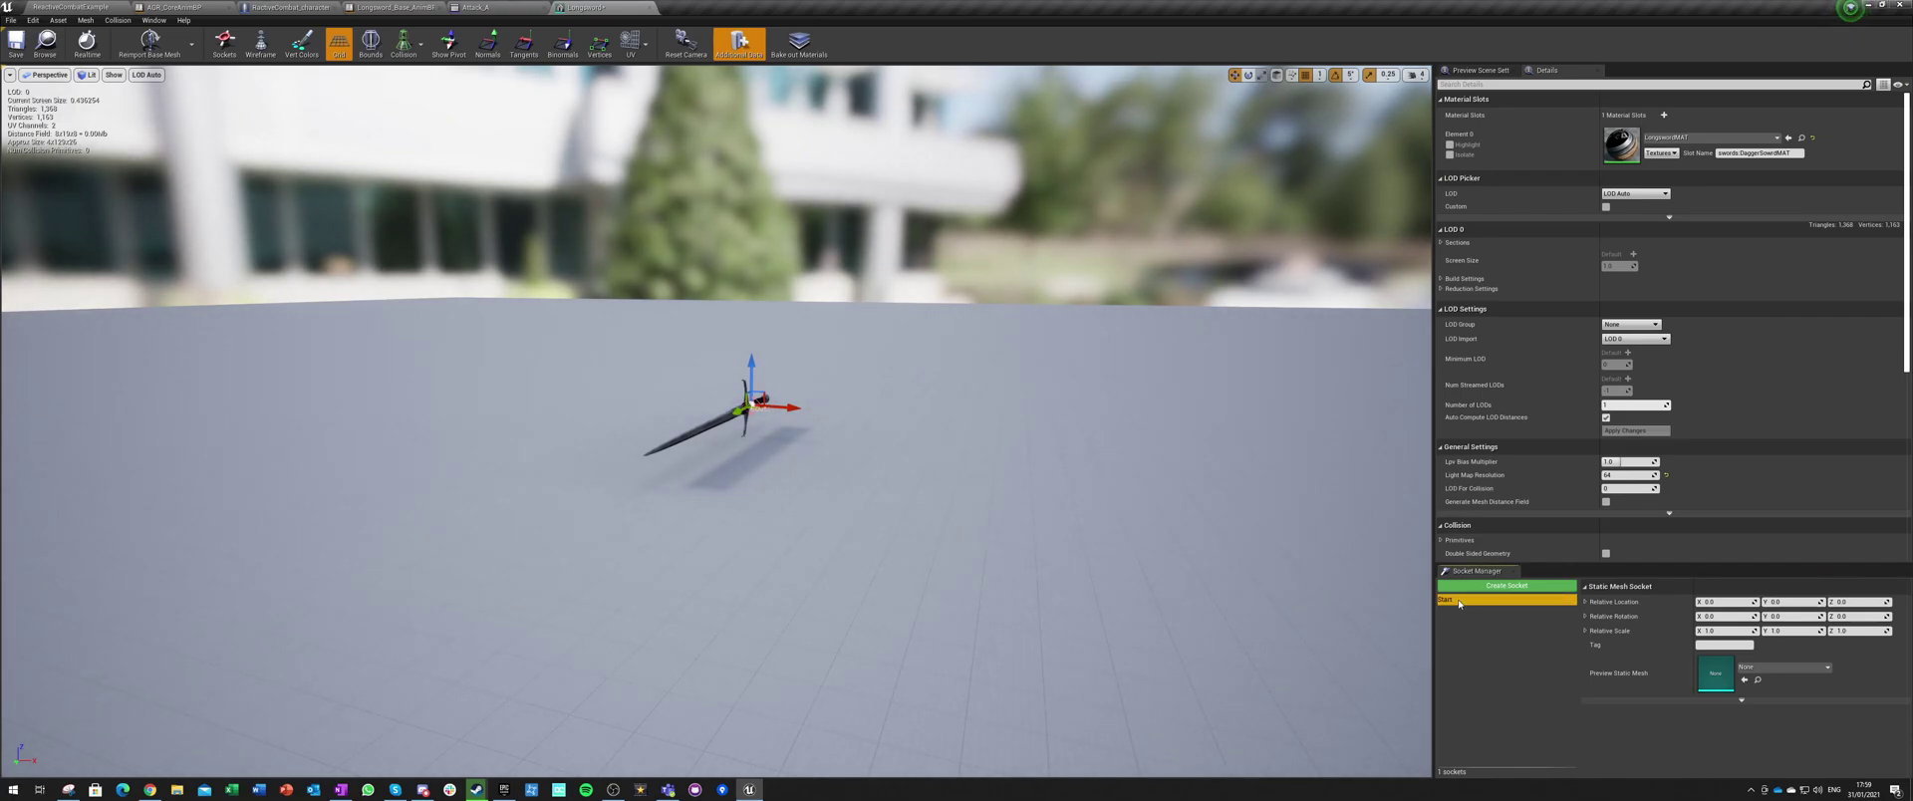
drag(741, 410, 628, 479)
right_drag(685, 566, 528, 625)
key(w)
key(d)
key(s)
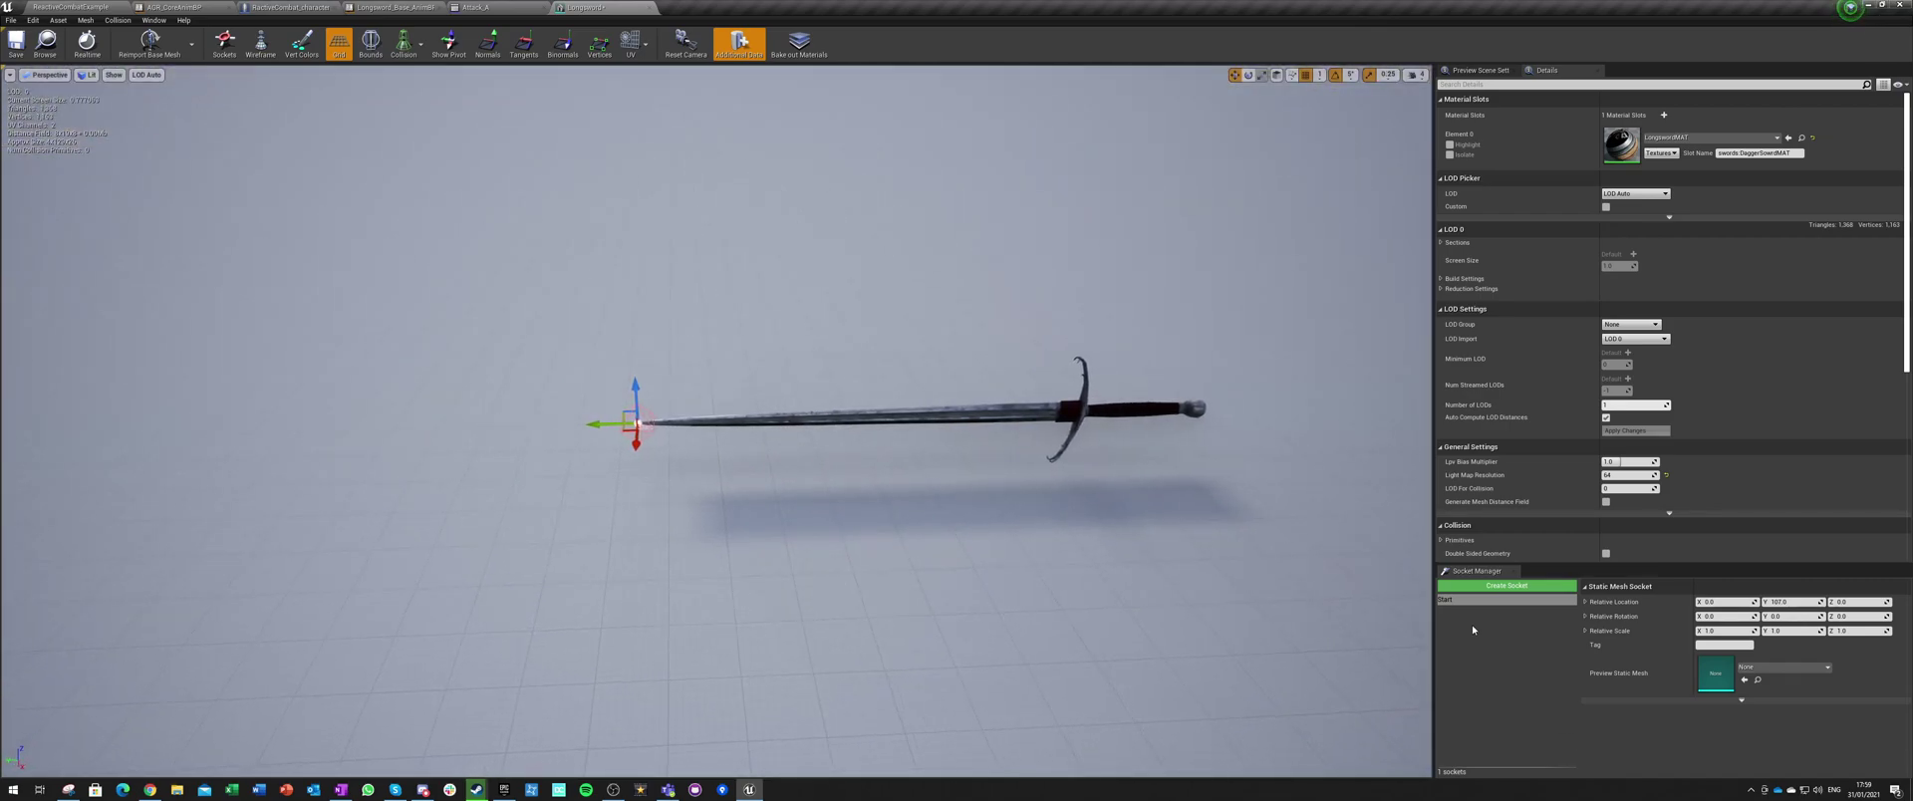
click(1492, 585)
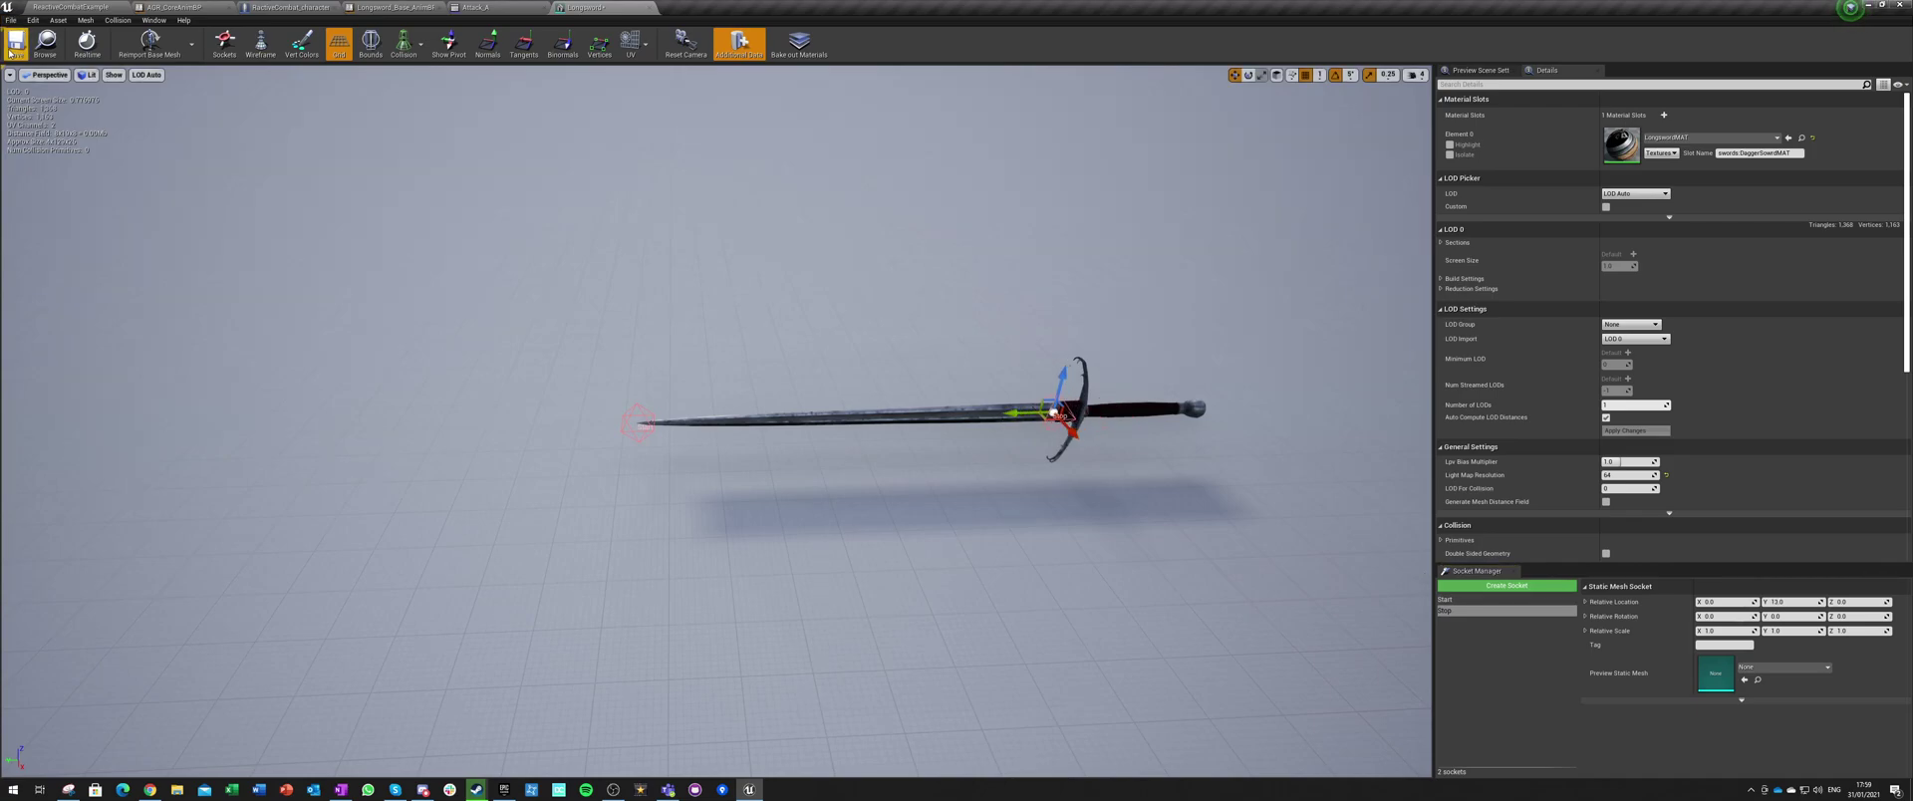
Step: Play the level with the console command slomo 0.2 to examine the sword attack in slow motion, and stop the session
click(67, 6)
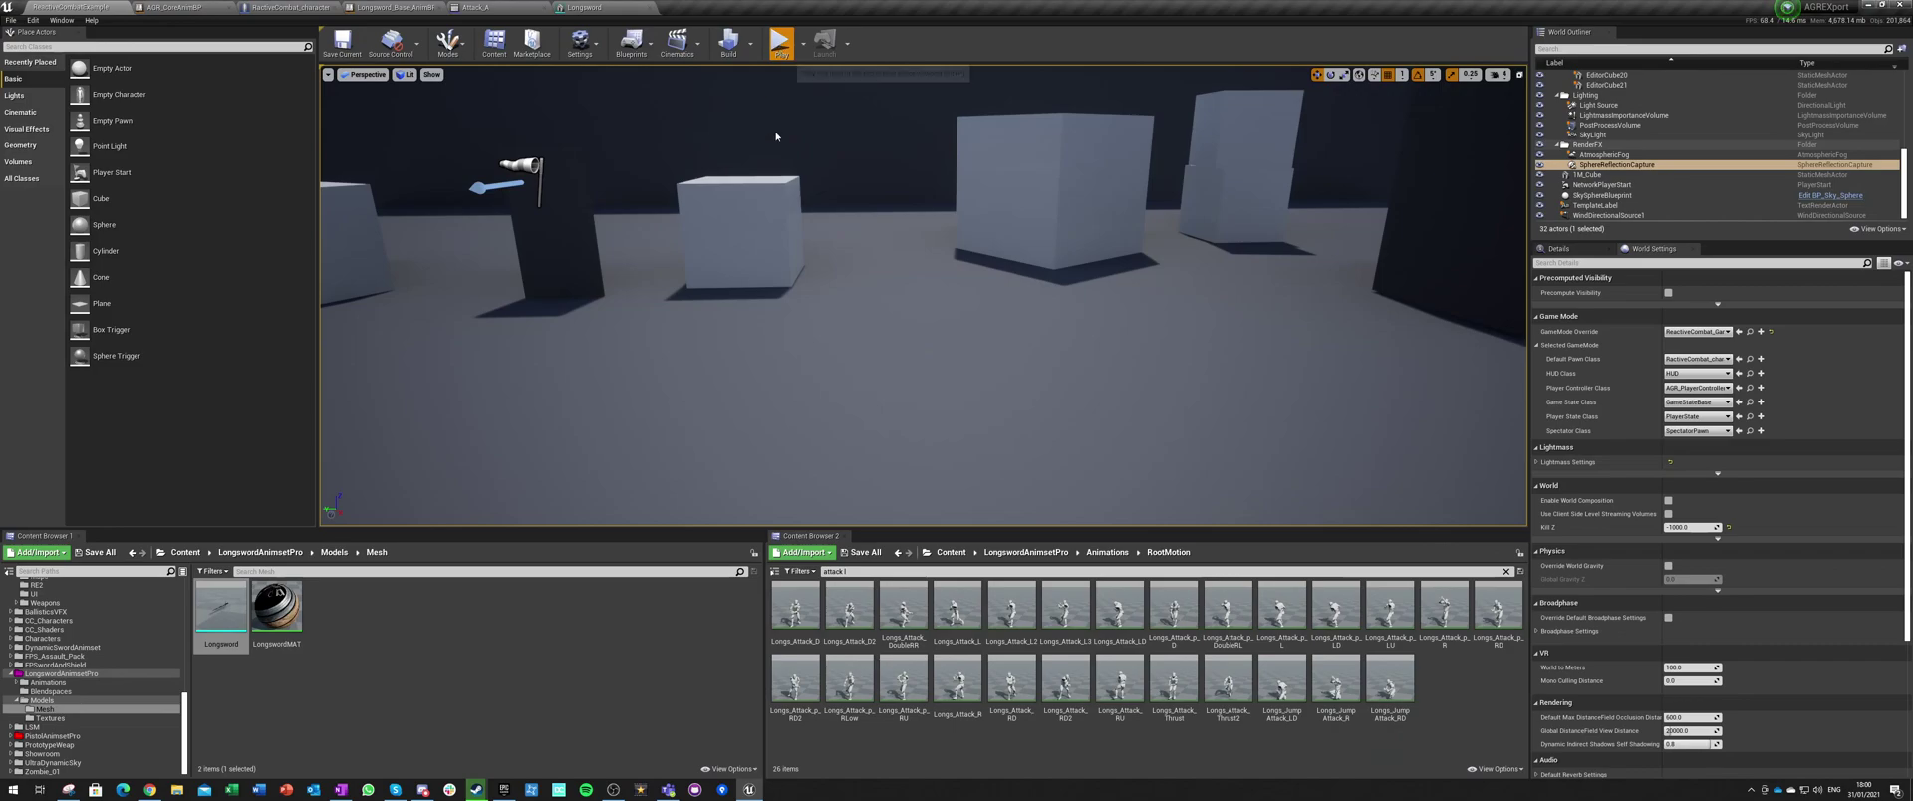
click(781, 42)
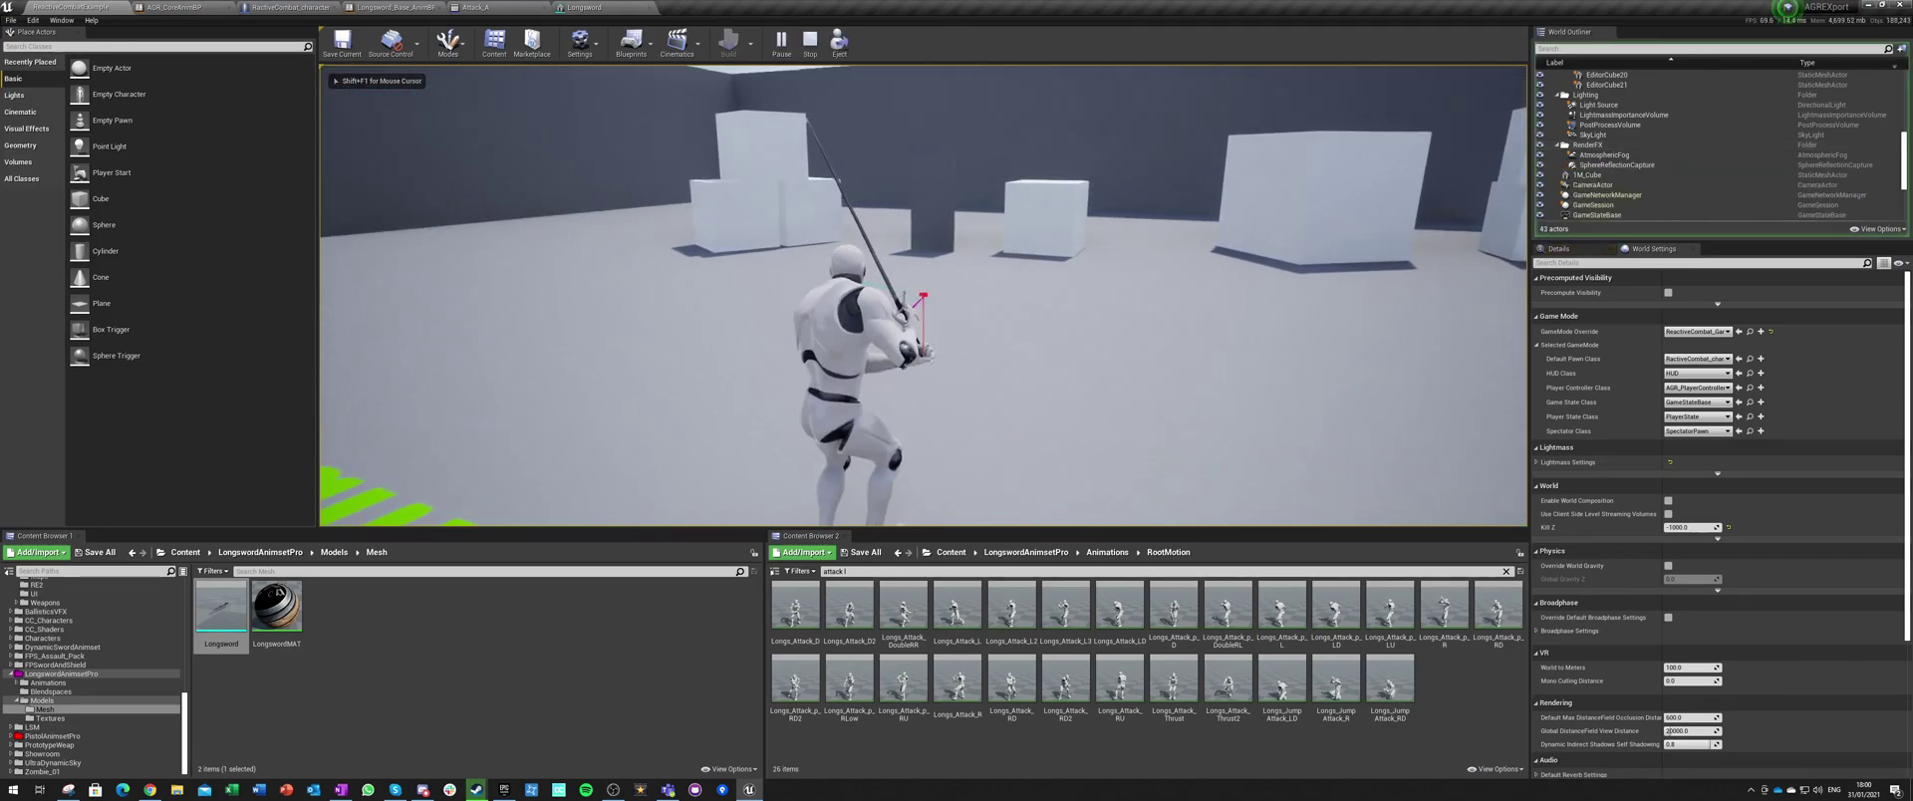
key(shift+F1)
key(grave)
text(slomo 0.2)
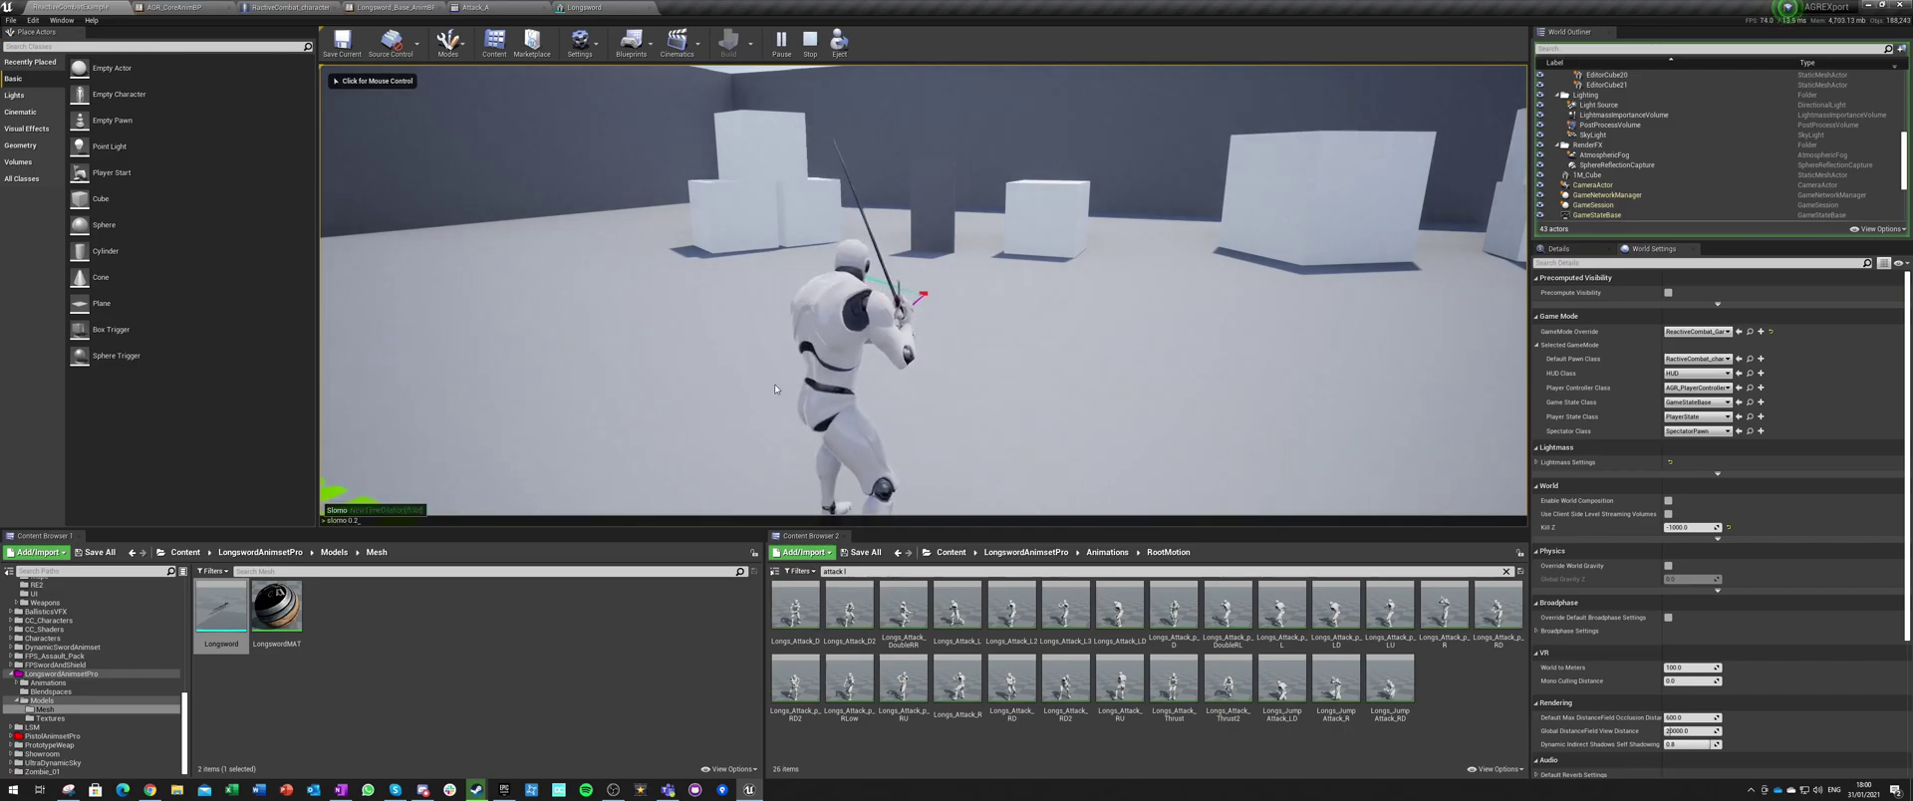
key(Return)
click(775, 388)
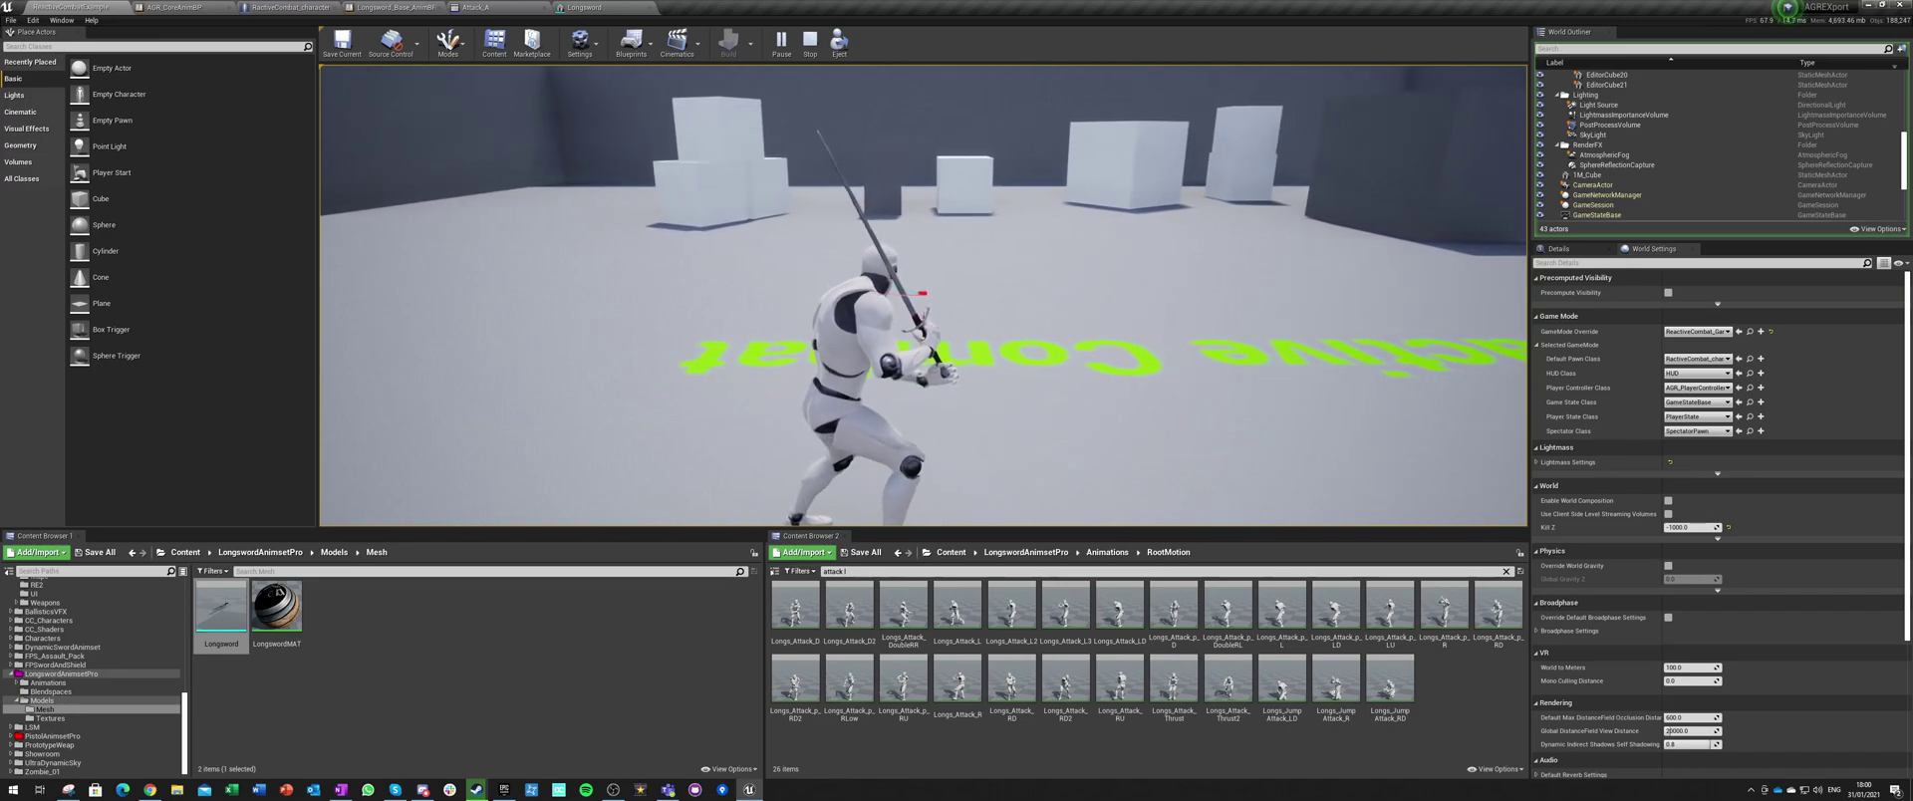
key(Escape)
Step: Play the level once more at normal speed to test the character's movement and attack, and end the session
key(s)
right_drag(675, 342, 742, 348)
click(781, 43)
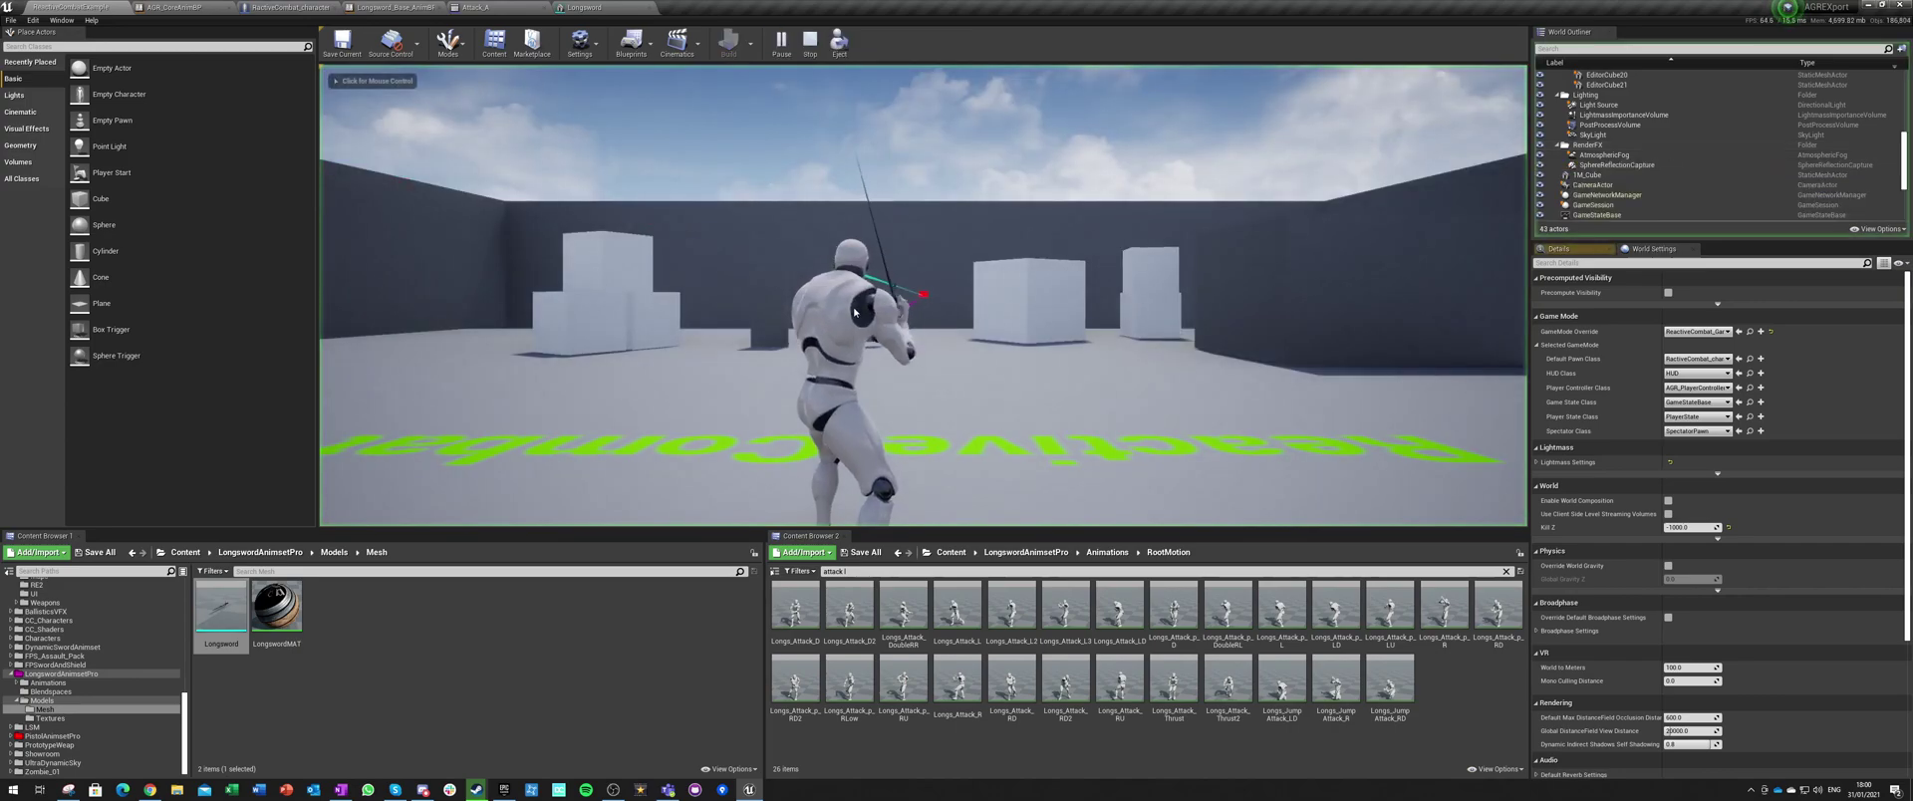
key(w)
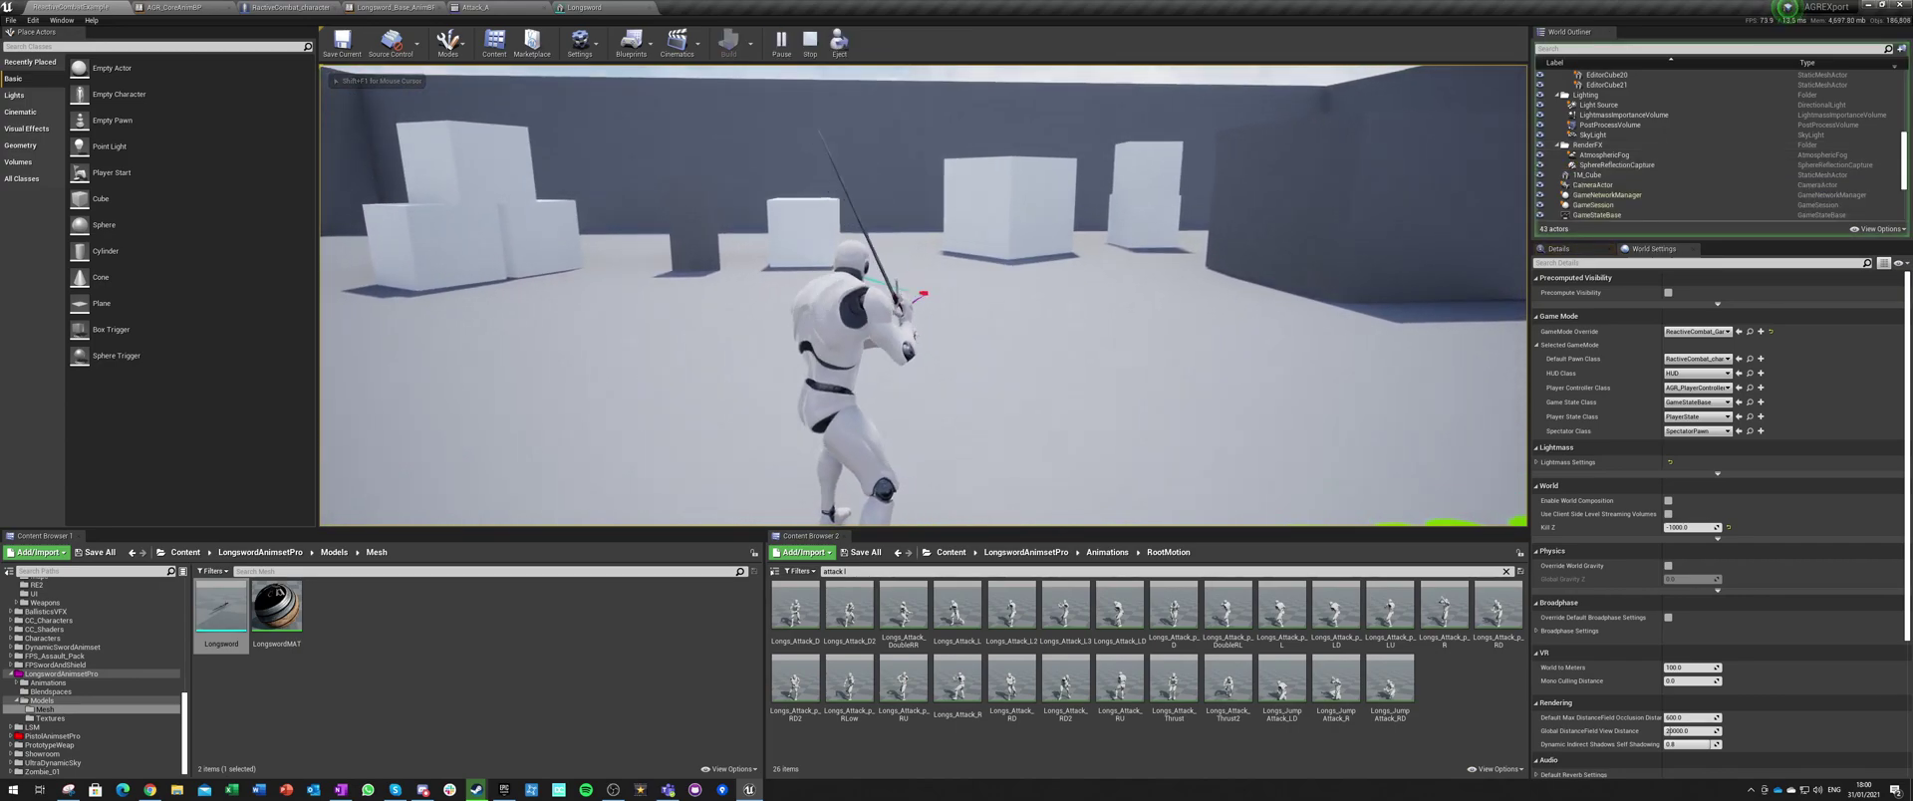
key(Escape)
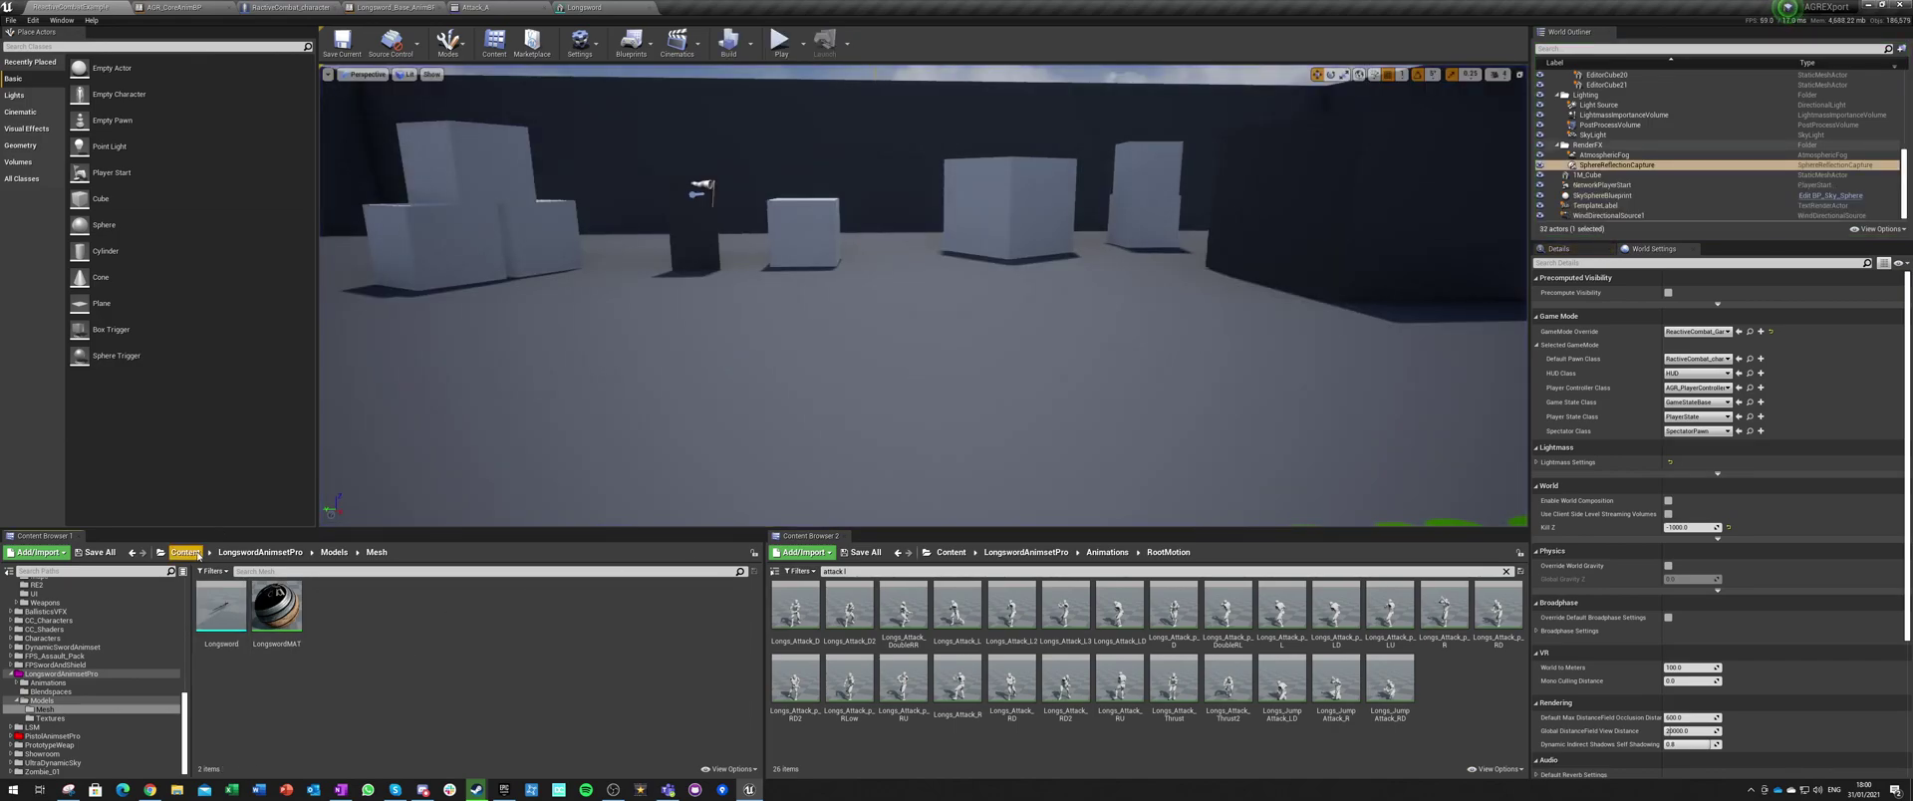
Step: Open the Attack_B montage from the AGR_EXAMPLES/Blueprints/MeleeAttacks folder
click(186, 552)
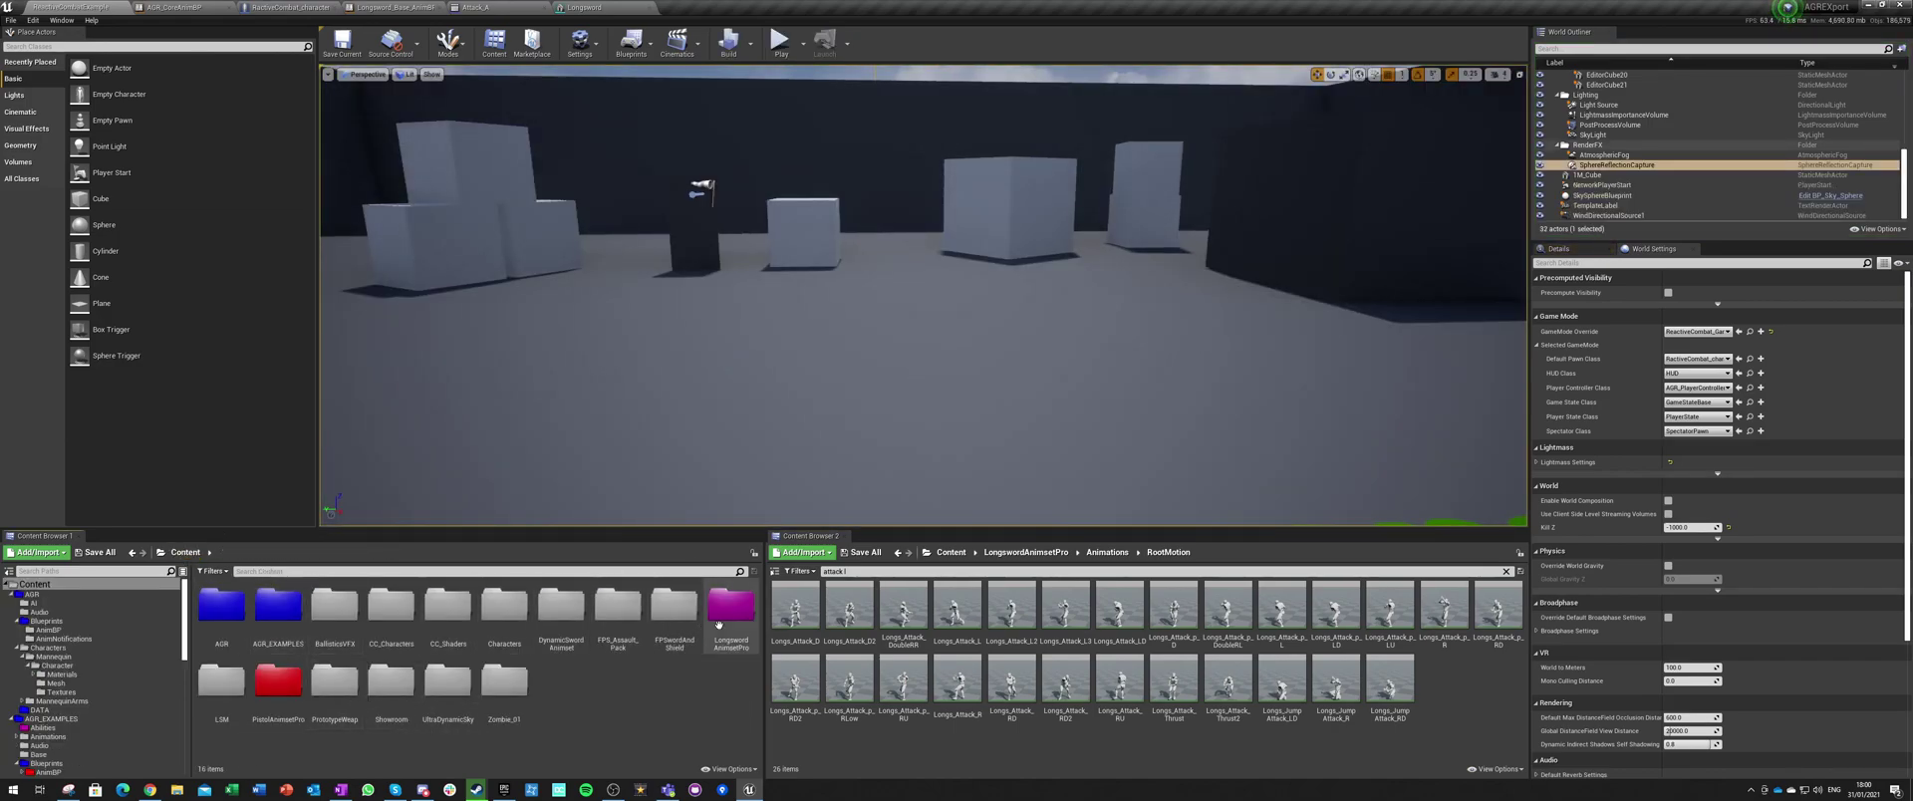
double_click(278, 604)
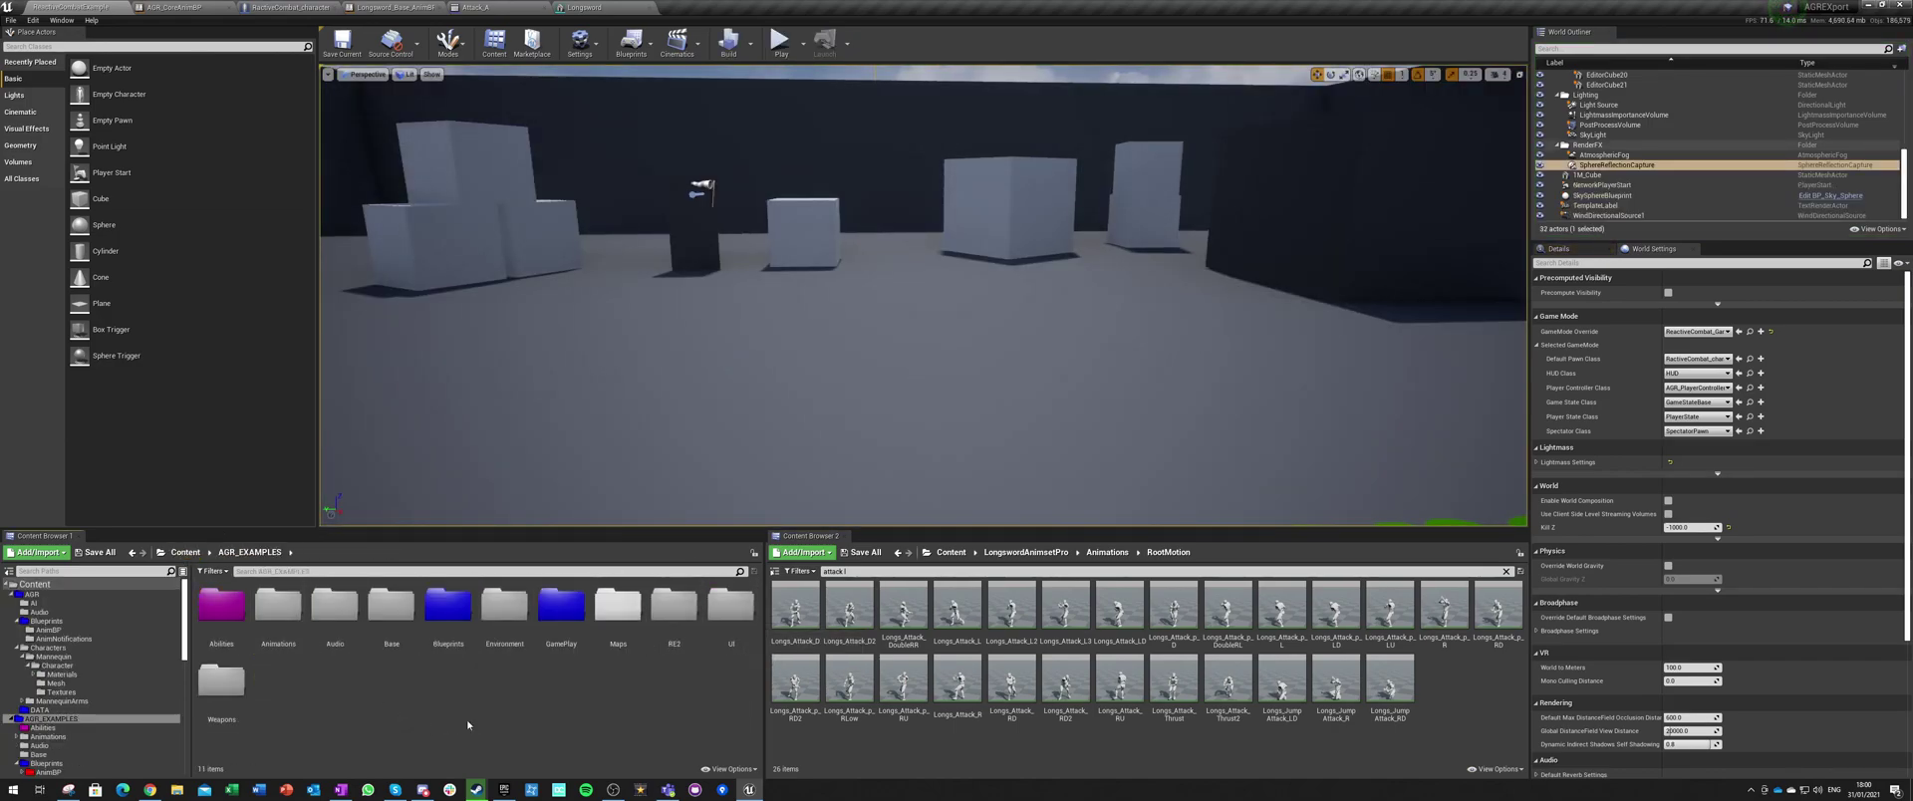
double_click(441, 607)
double_click(360, 606)
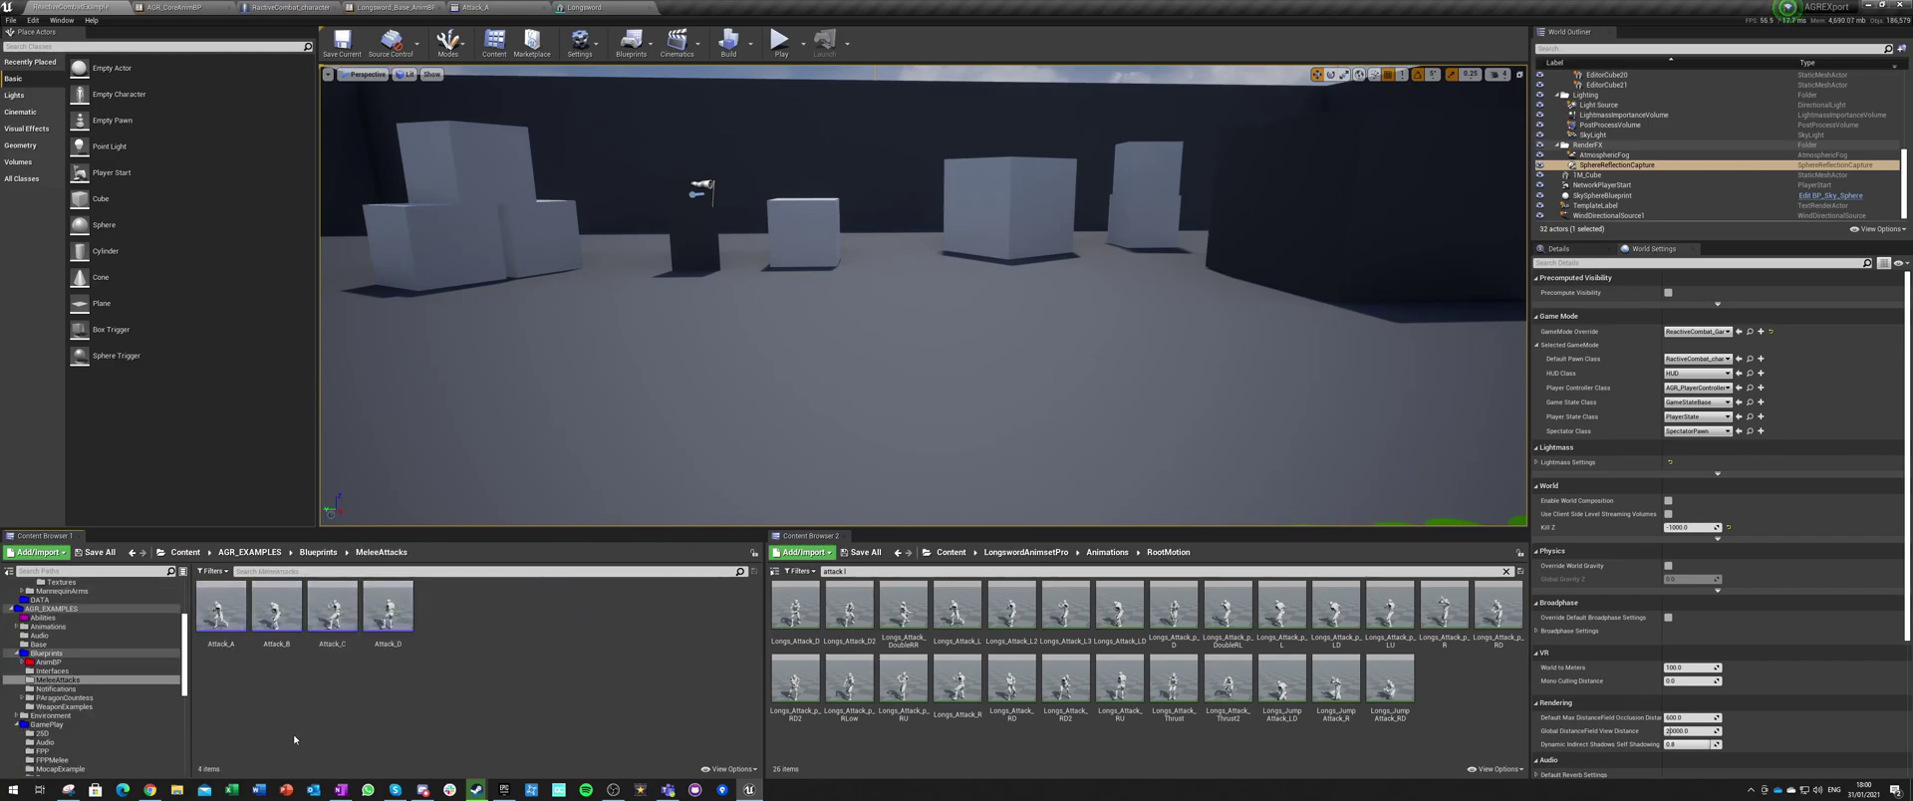
double_click(279, 608)
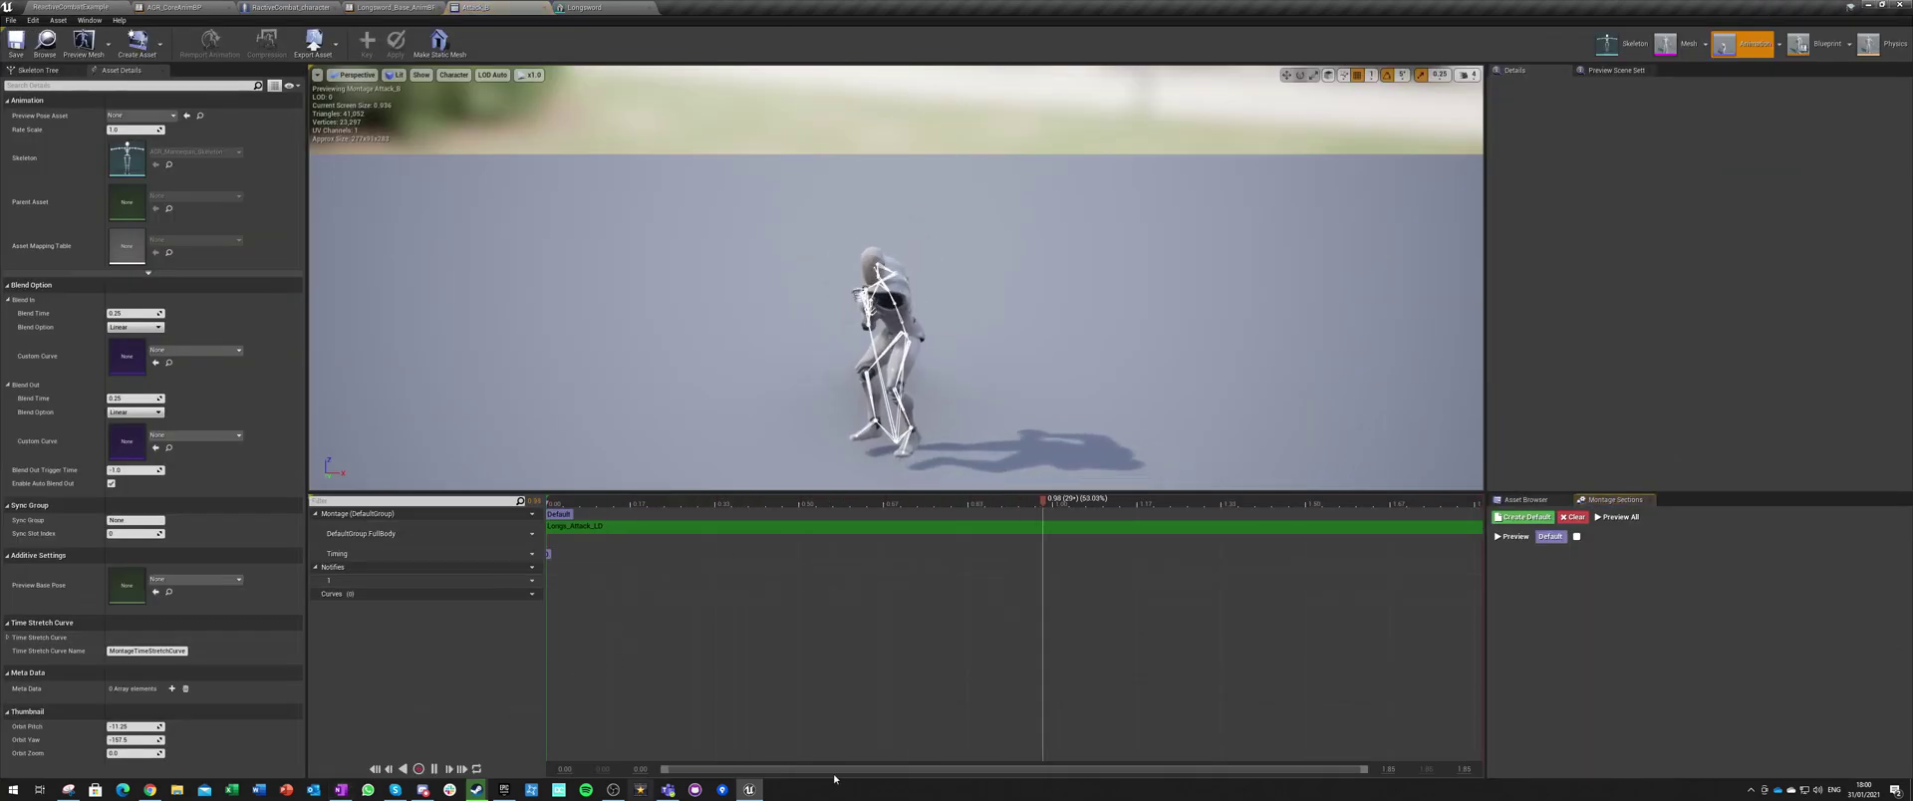
Step: Pause the Attack_B preview, add a second notify track, and place an AGR_COMBAT_ActivateWeapon notify for Sword at the start of track 1
key(space)
click(532, 580)
click(558, 589)
right_click(550, 586)
mouse_move(582, 602)
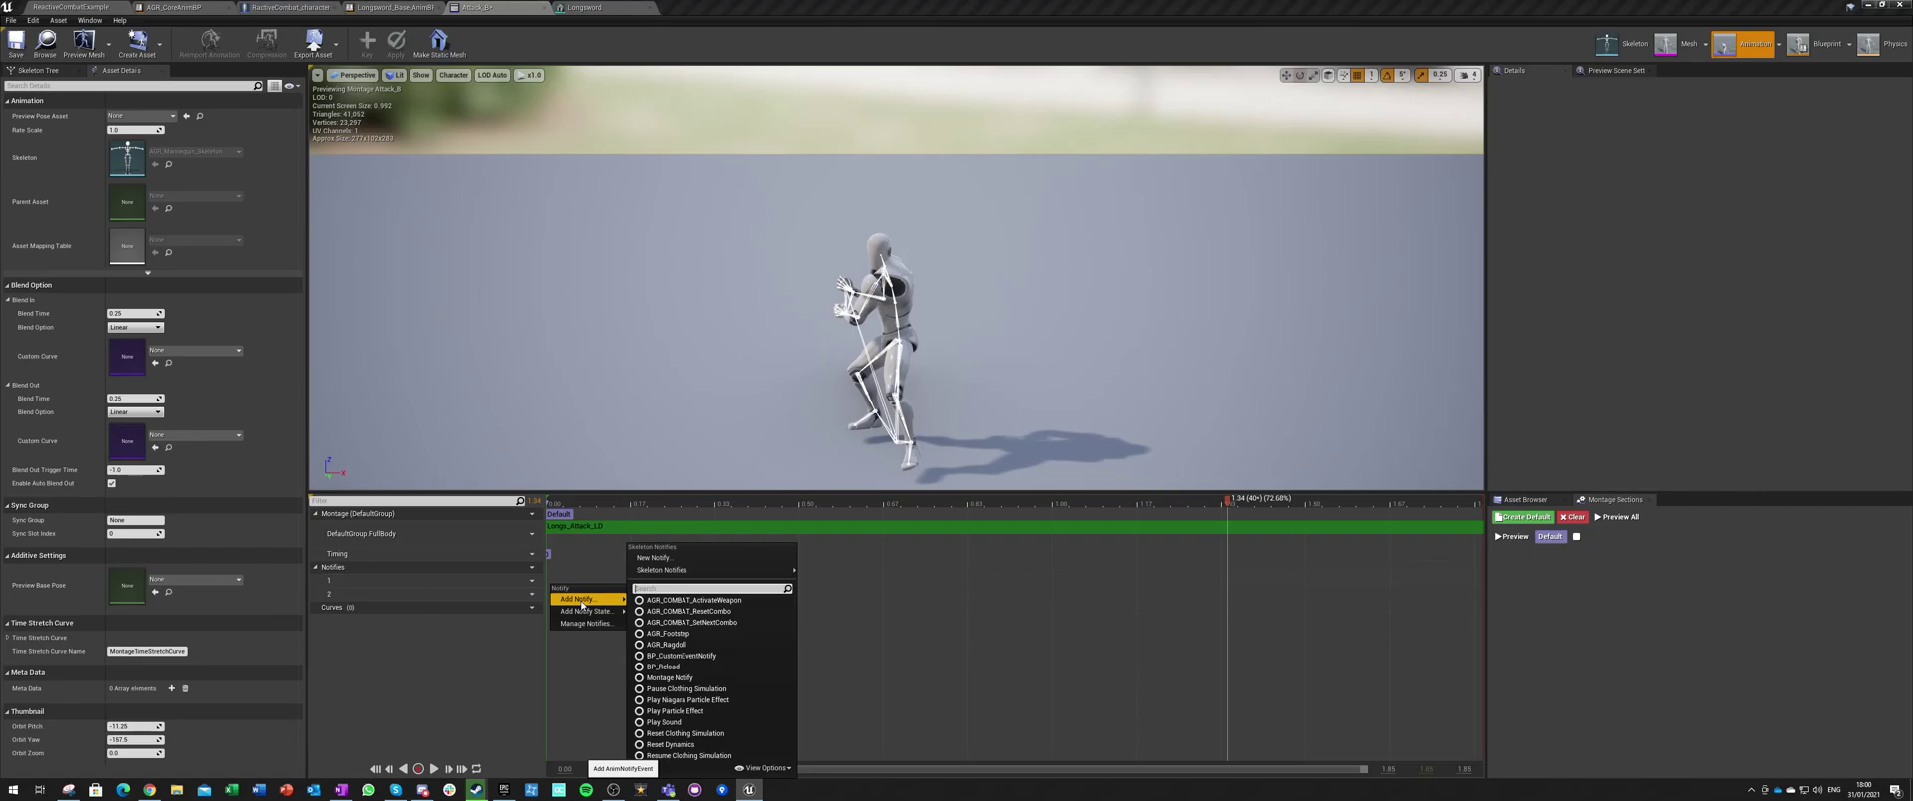
click(724, 601)
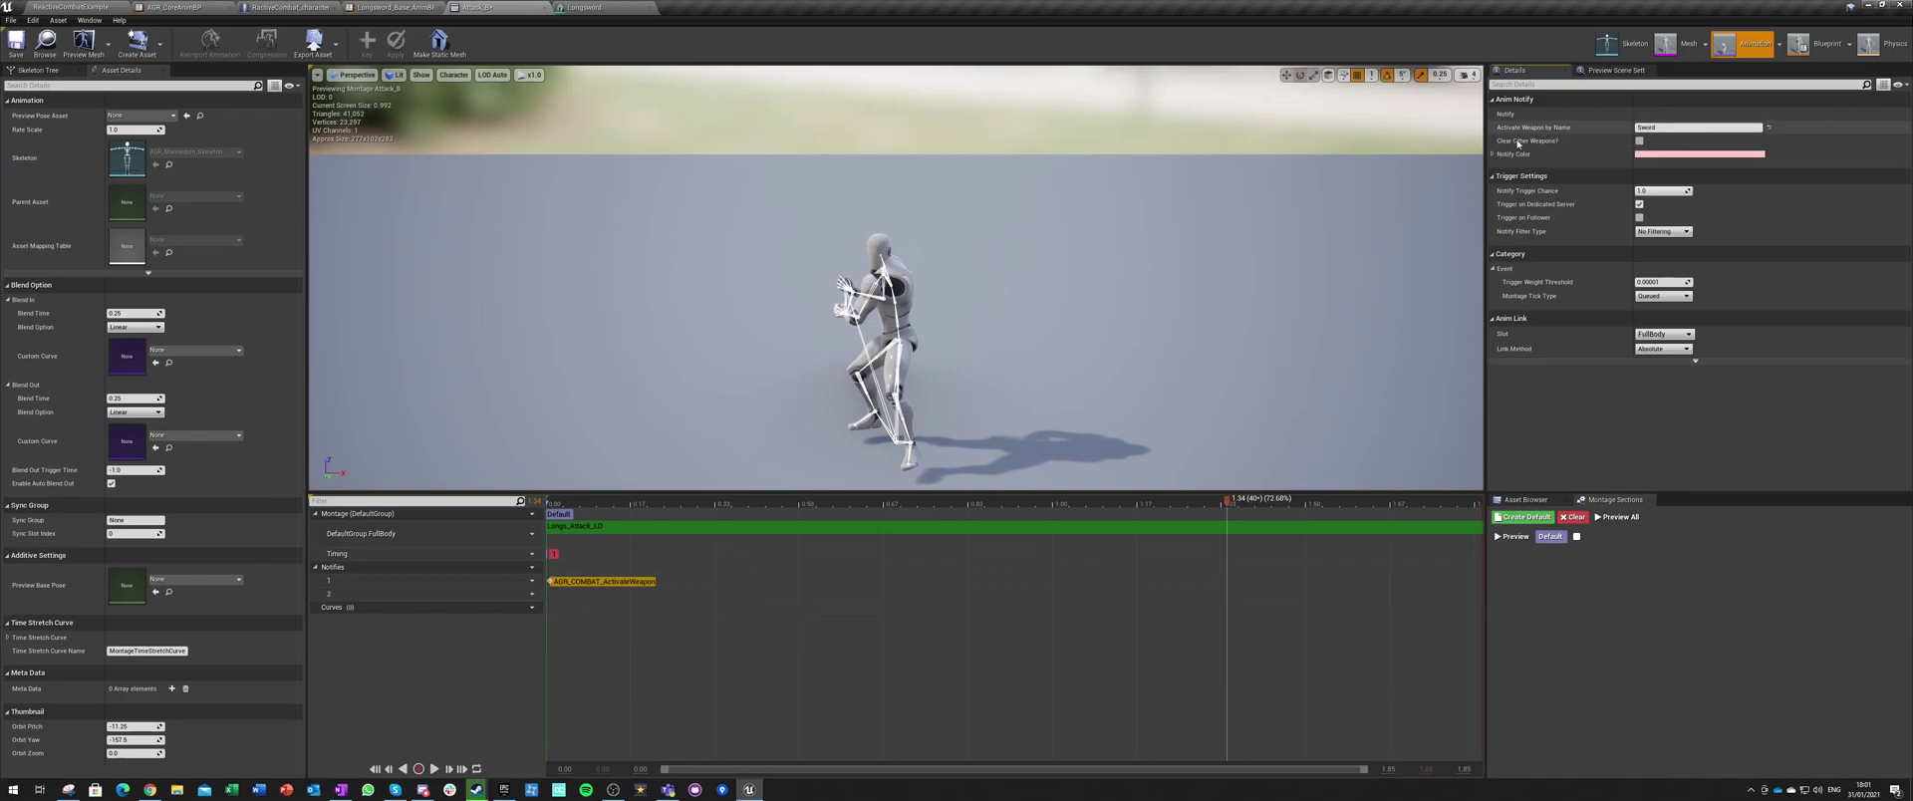
Step: Add an AGR_COMBAT_ResetCombo notify near the end of track 1 and shift it slightly earlier
right_click(1366, 585)
mouse_move(1394, 597)
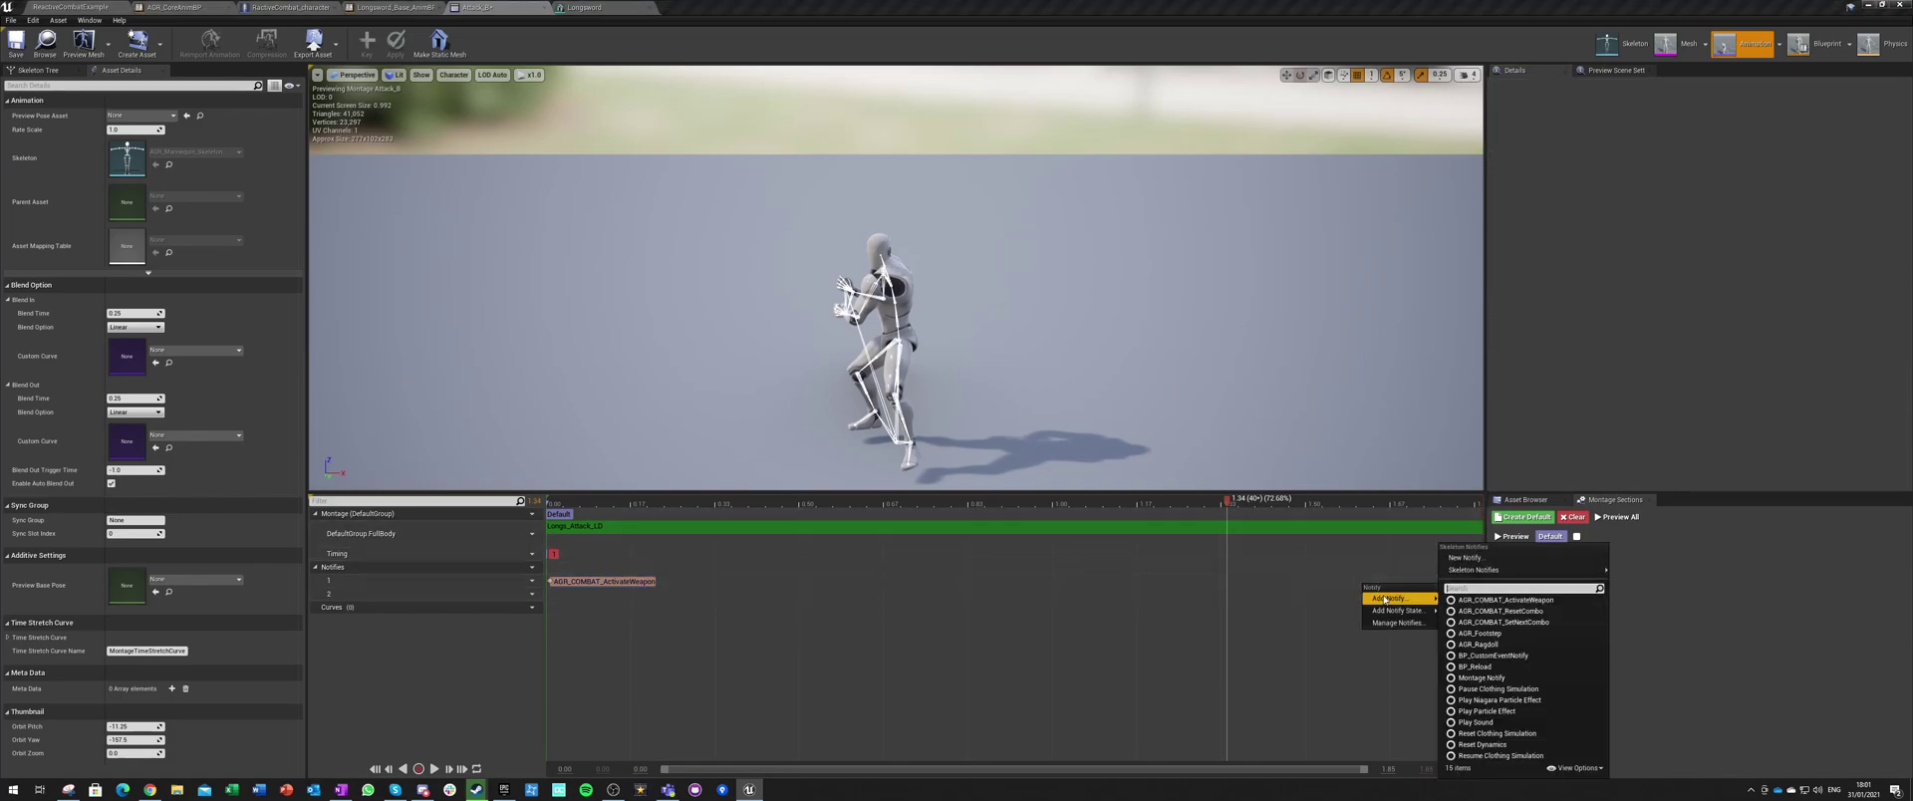
click(1486, 610)
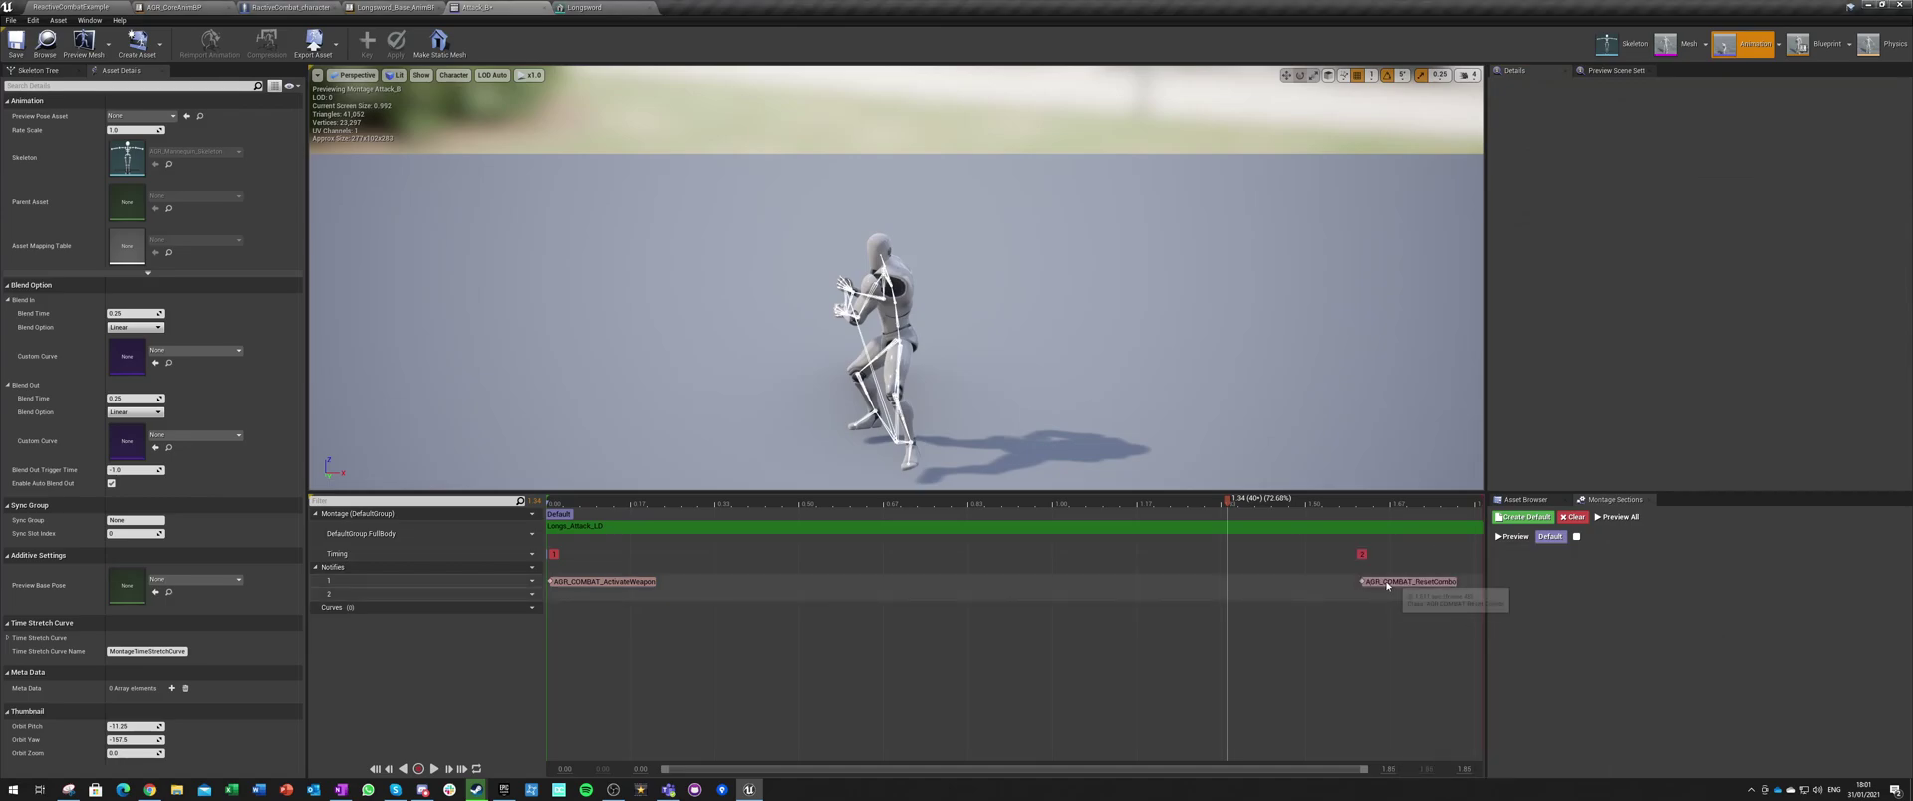
click(1359, 587)
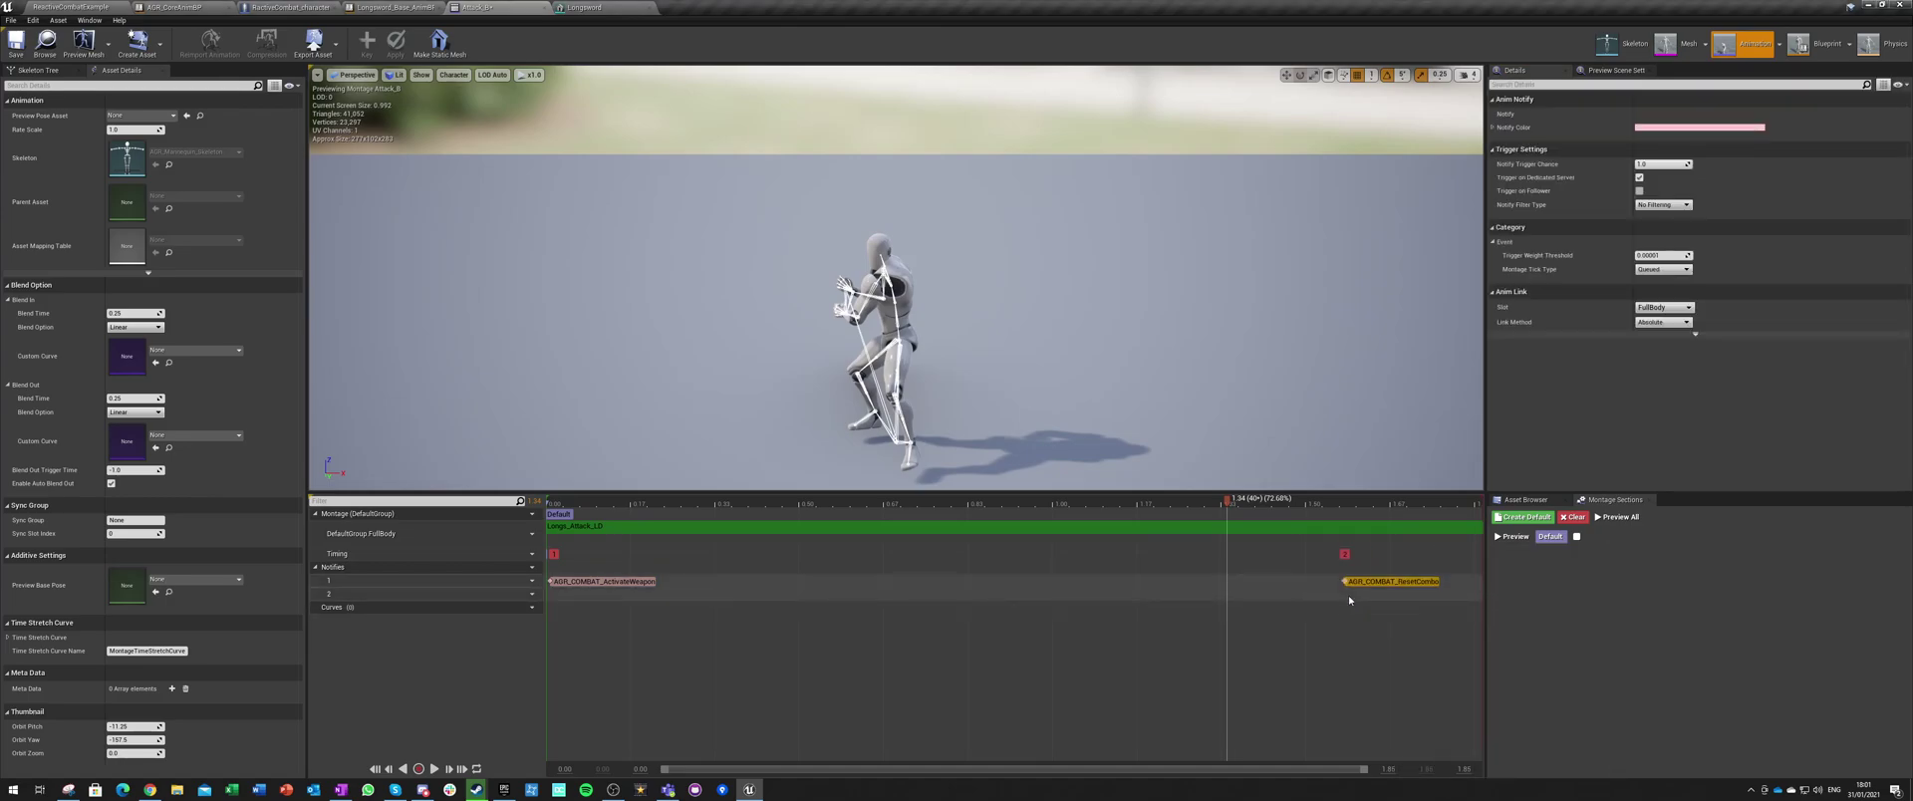
Step: Add a Disable Root Motion notify state on track 2 beneath the ResetCombo notify and stretch it to the montage's end
right_click(1358, 588)
mouse_move(1377, 624)
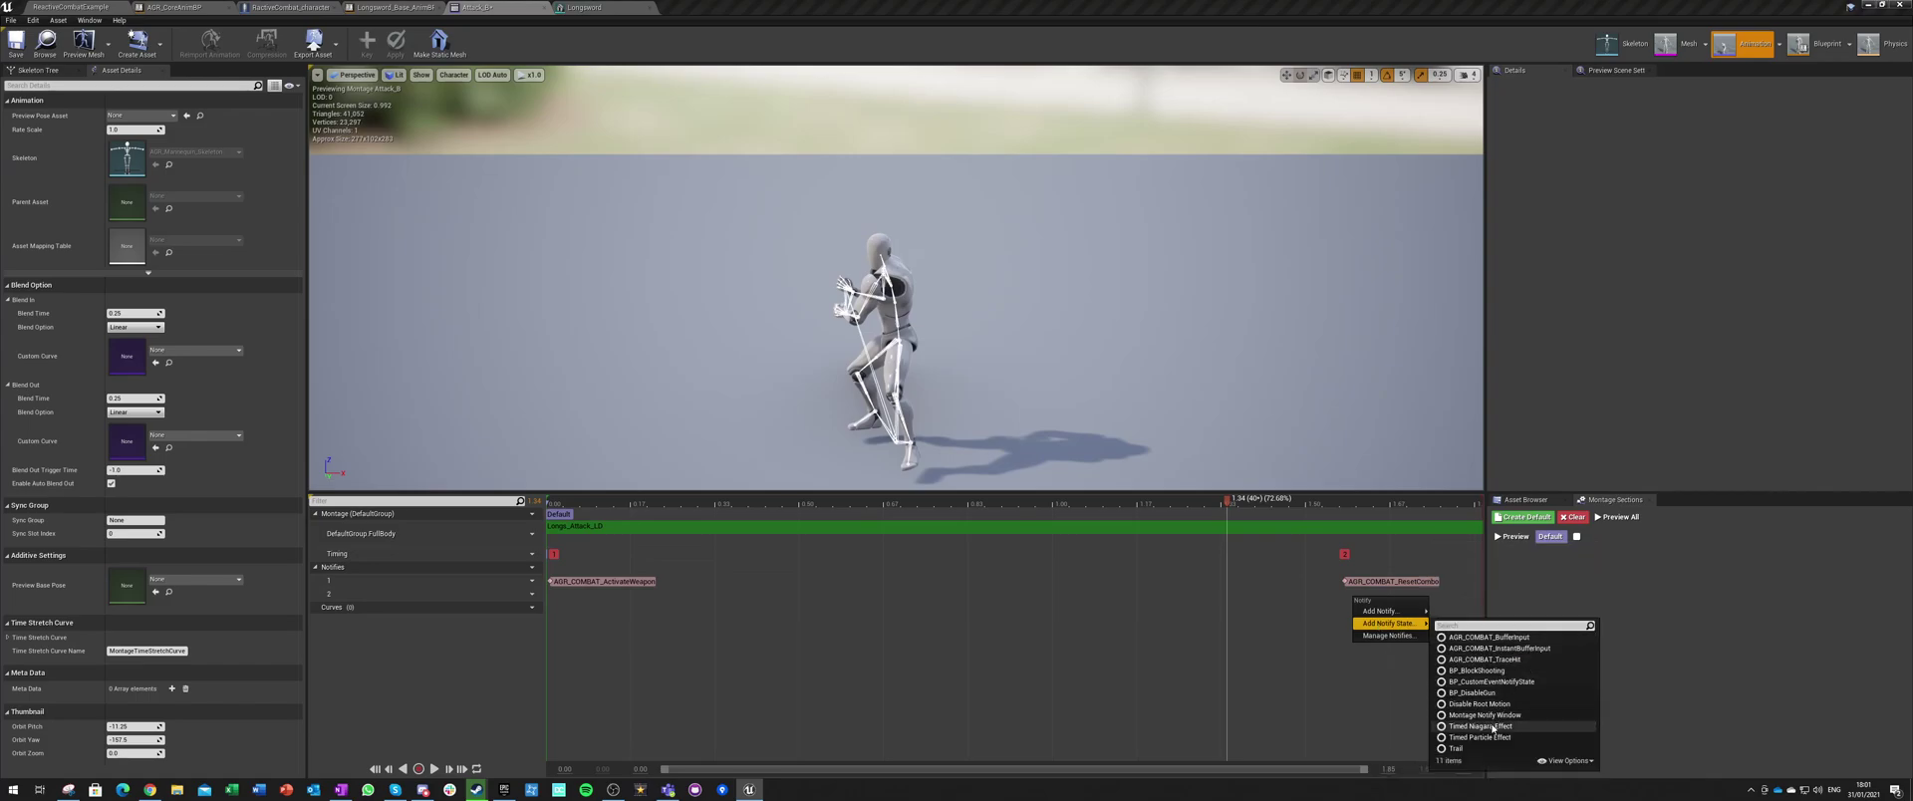
click(1479, 703)
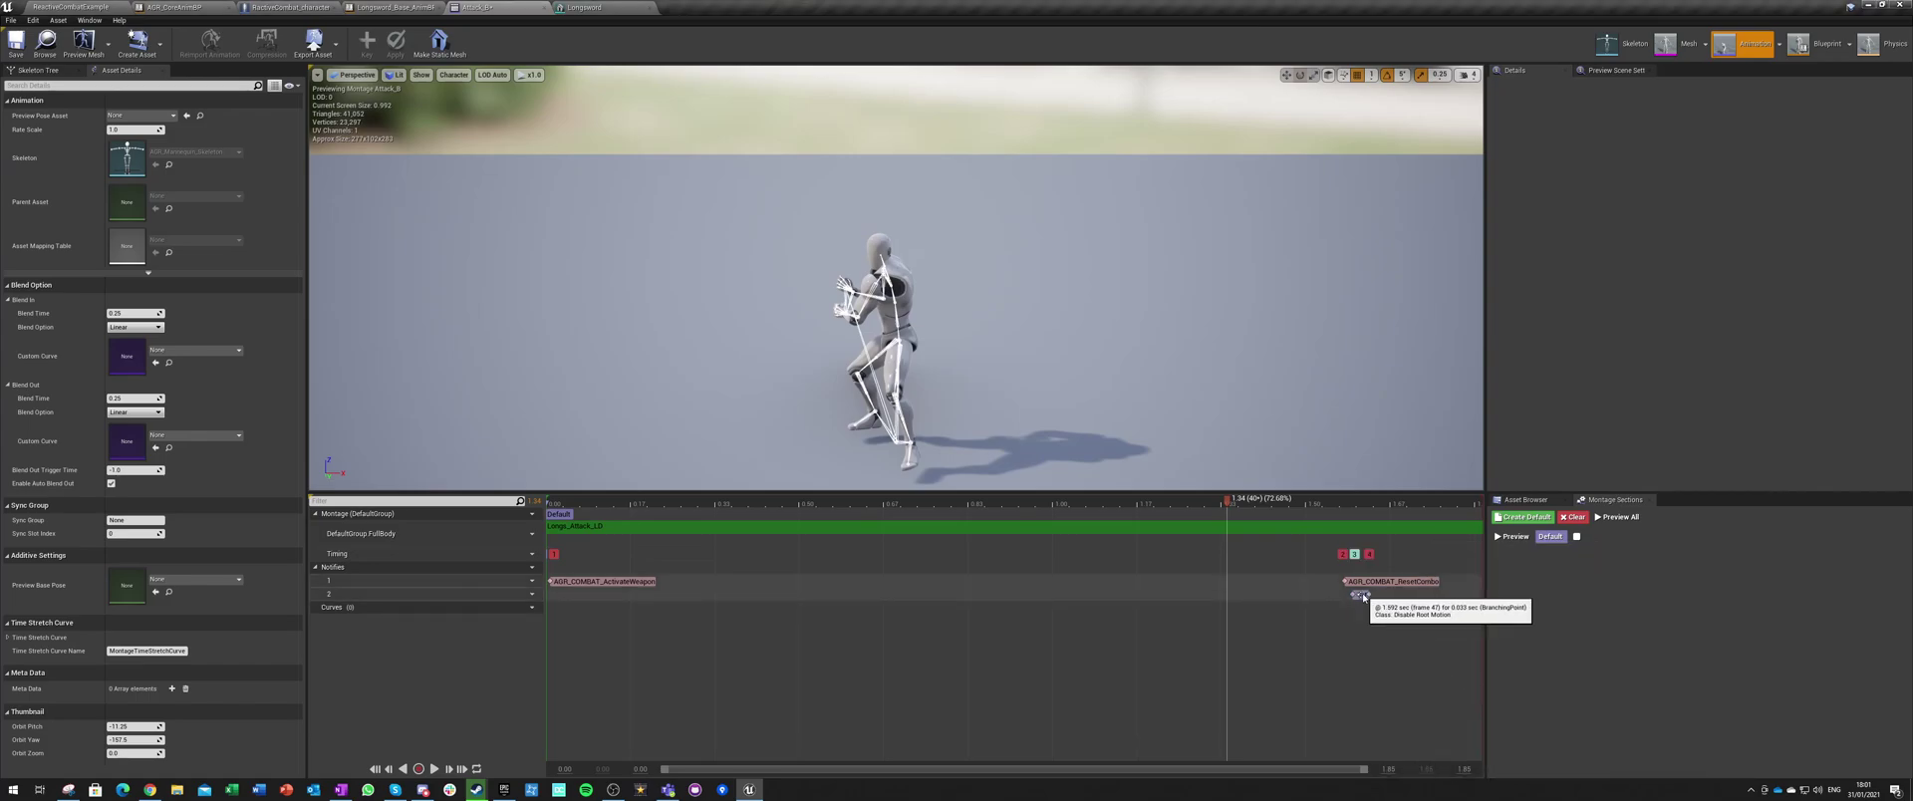
drag(1367, 595, 1482, 595)
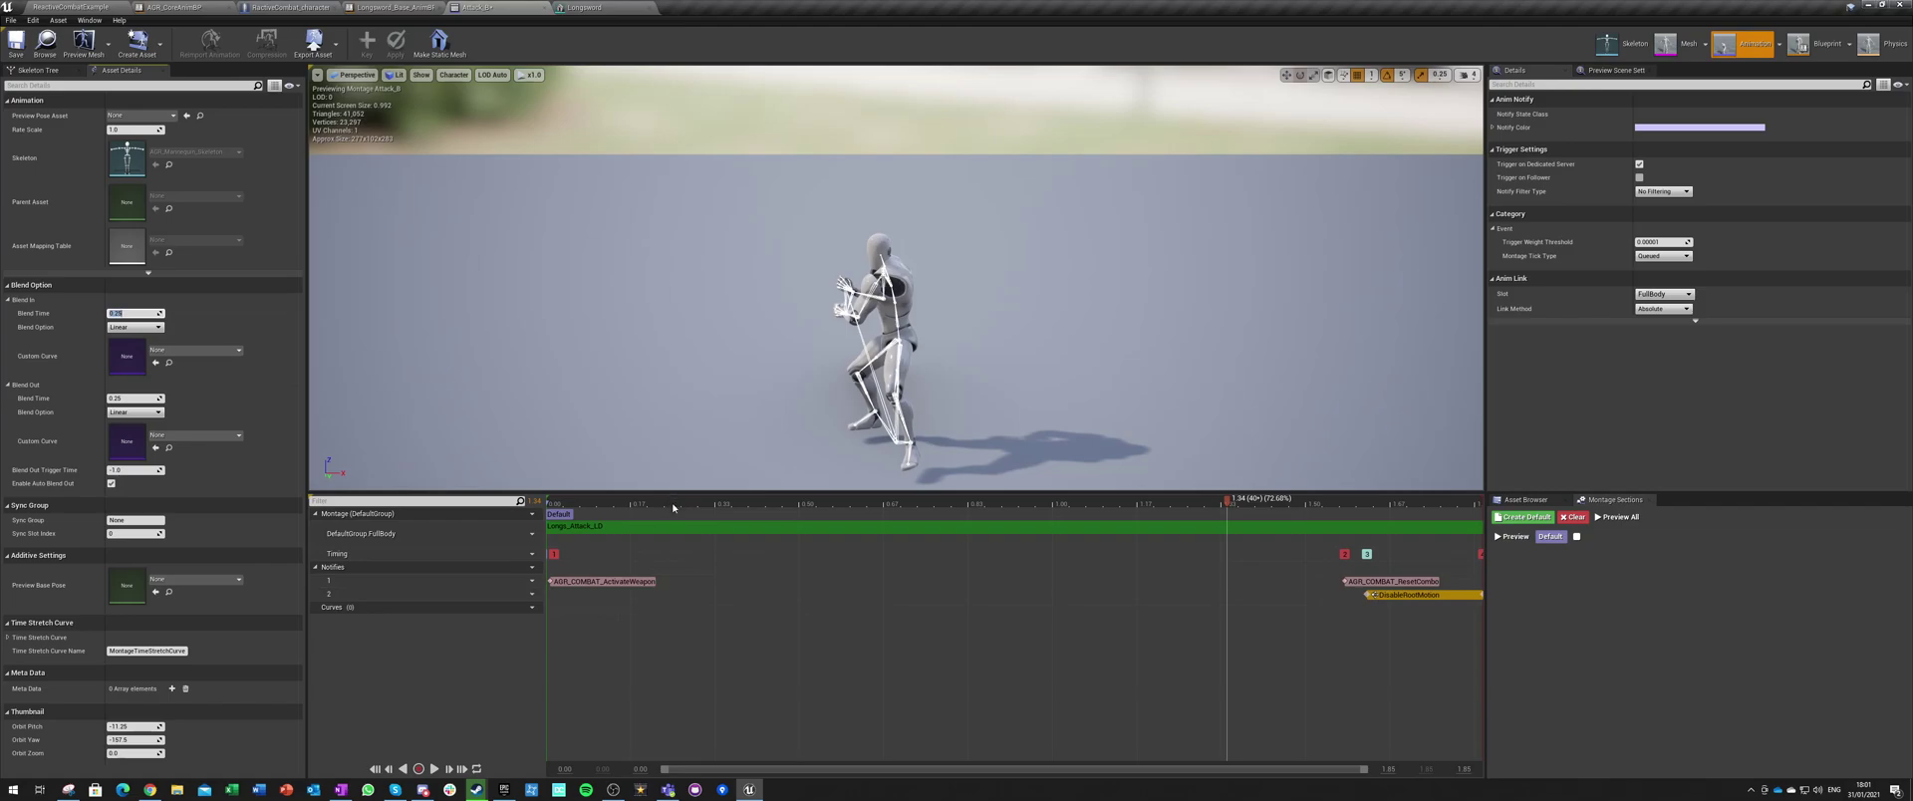
Step: Add an AGR_COMBAT_TraceHit notify state on track 1 covering the sword swing from about 0.35 s to about 0.73 s
click(1222, 501)
drag(1223, 501, 674, 512)
drag(673, 506, 724, 510)
right_click(728, 584)
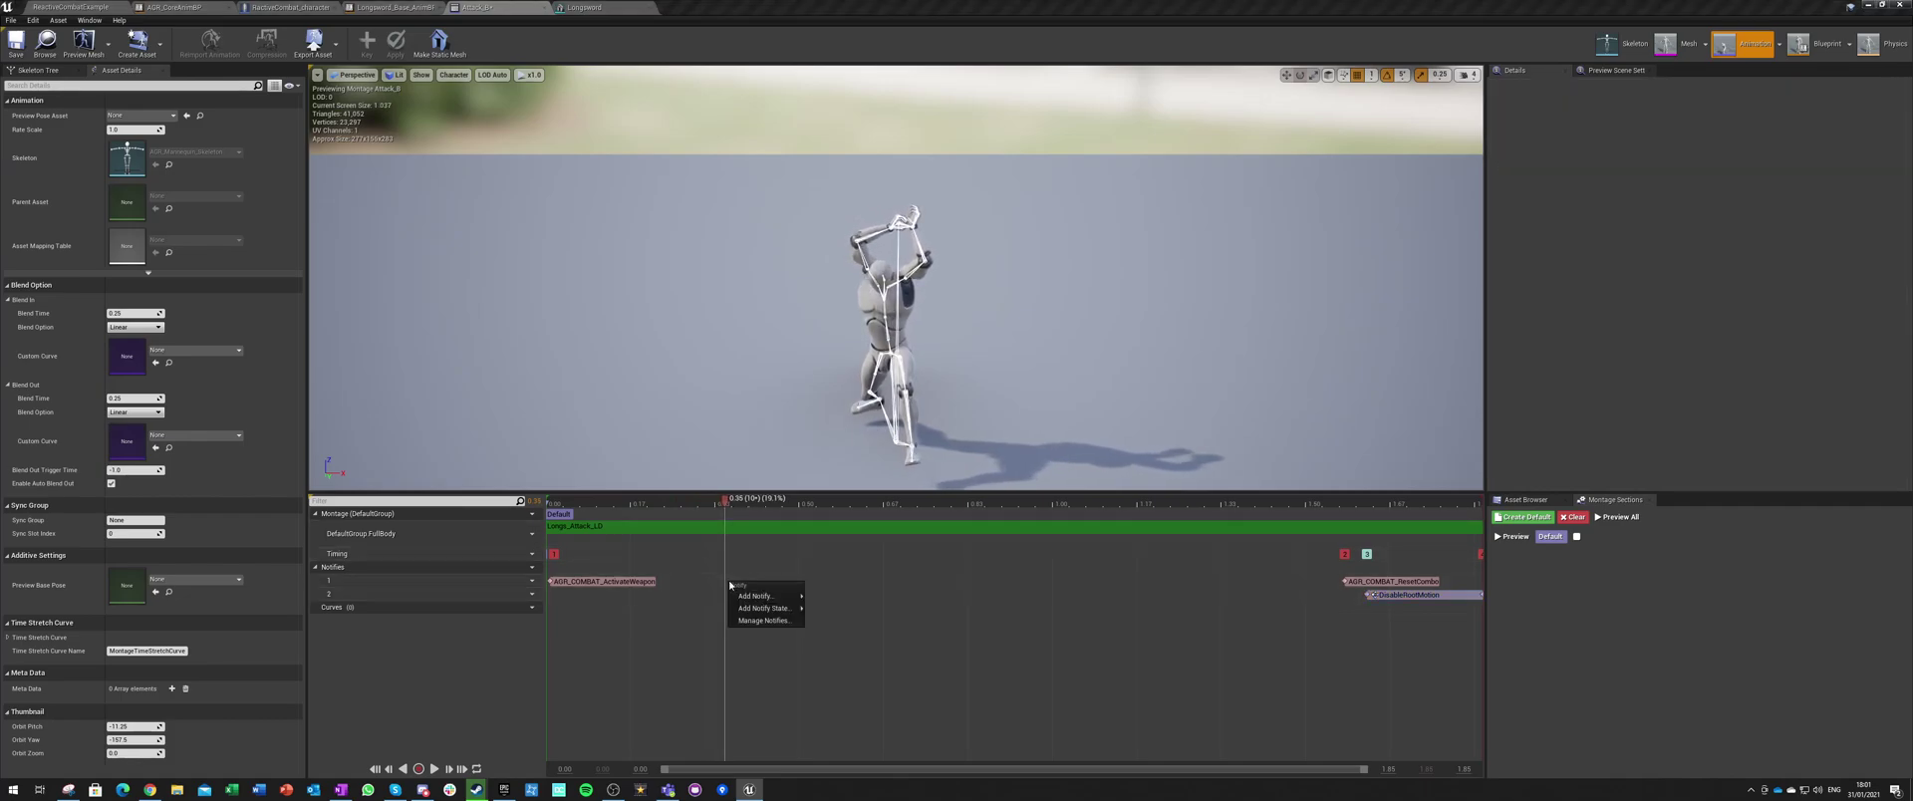
mouse_move(761, 608)
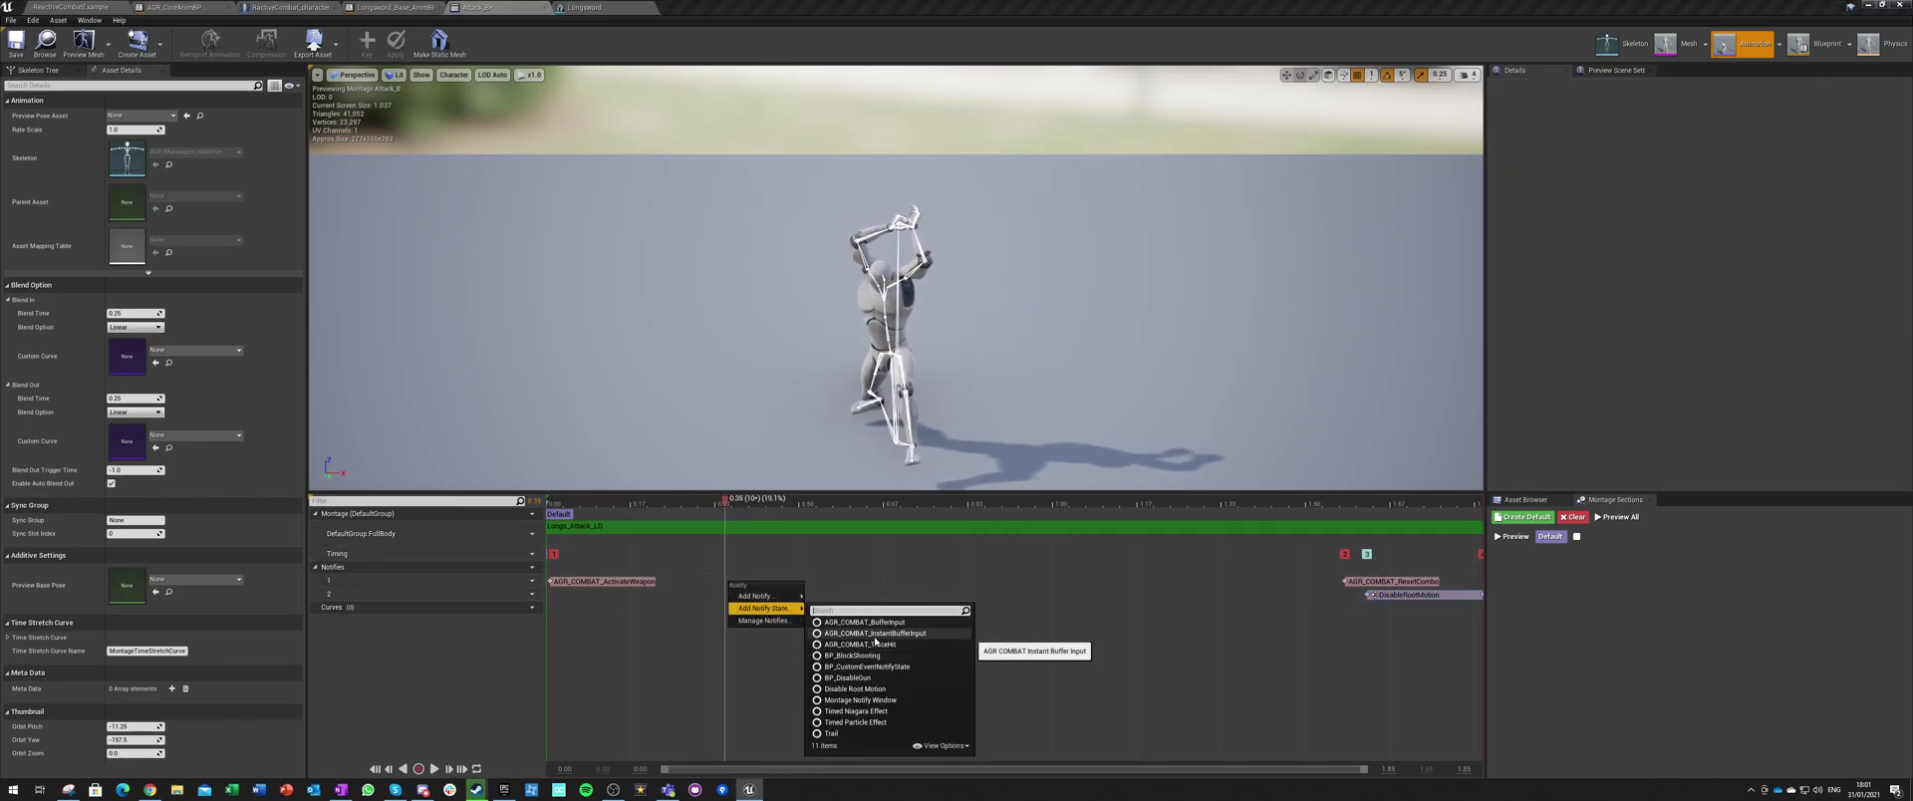
click(873, 635)
drag(724, 510, 917, 514)
drag(747, 581, 916, 581)
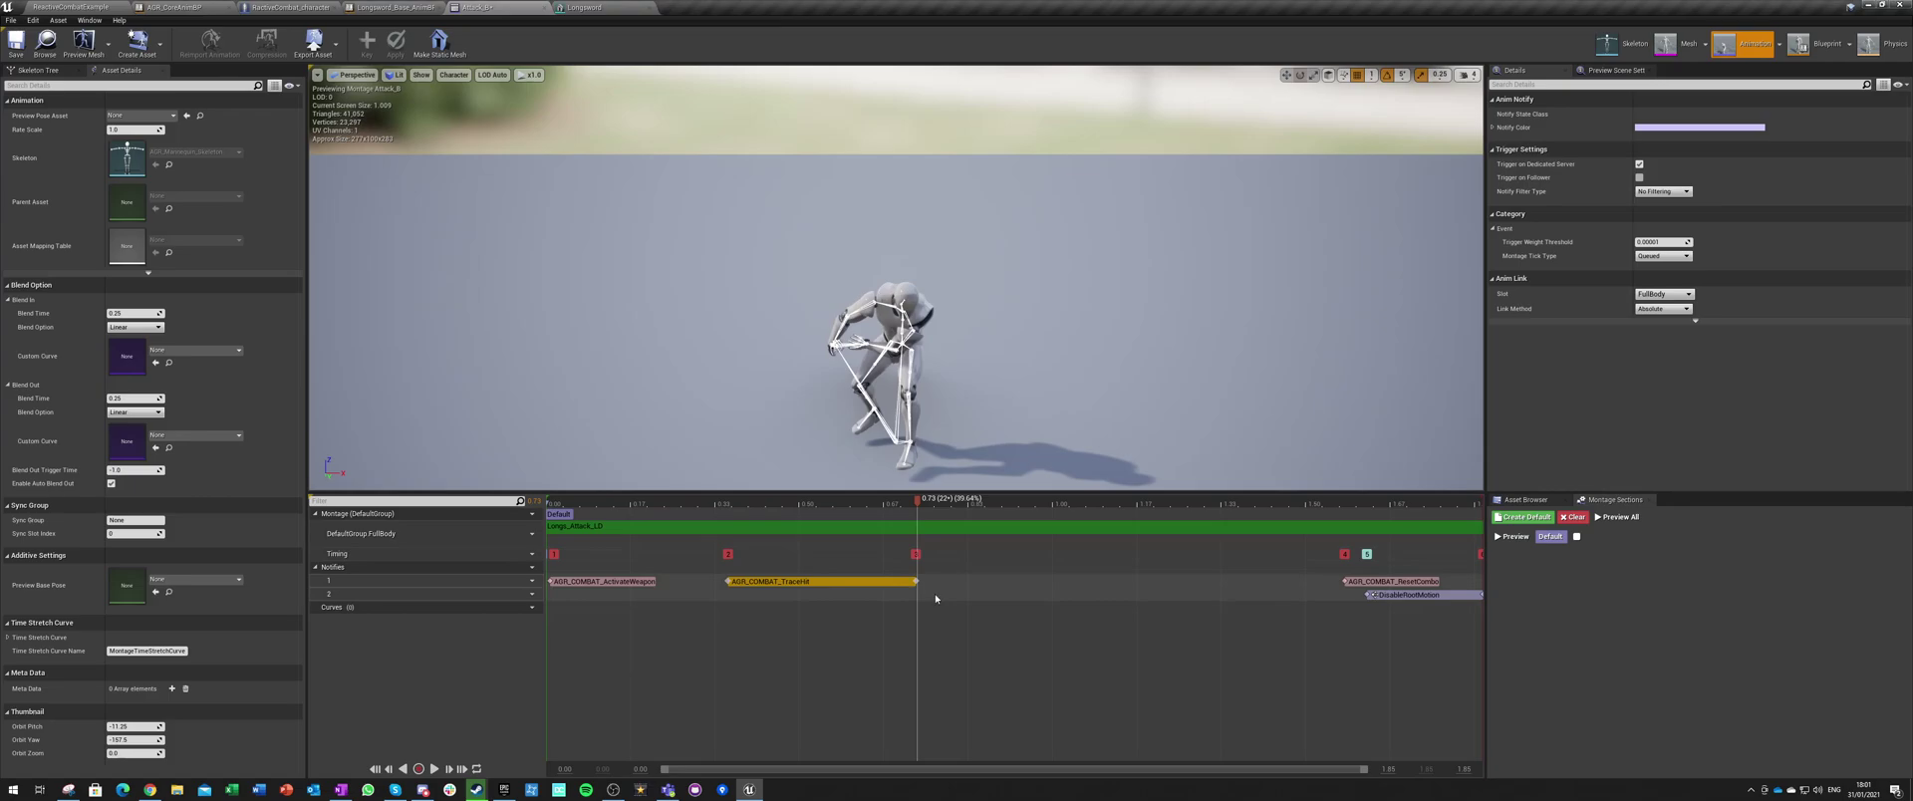
Step: Add an AGR_COMBAT_InstantBufferInput notify state on track 2, spanning from the end of TraceHit to just before ResetCombo
right_click(936, 598)
mouse_move(962, 621)
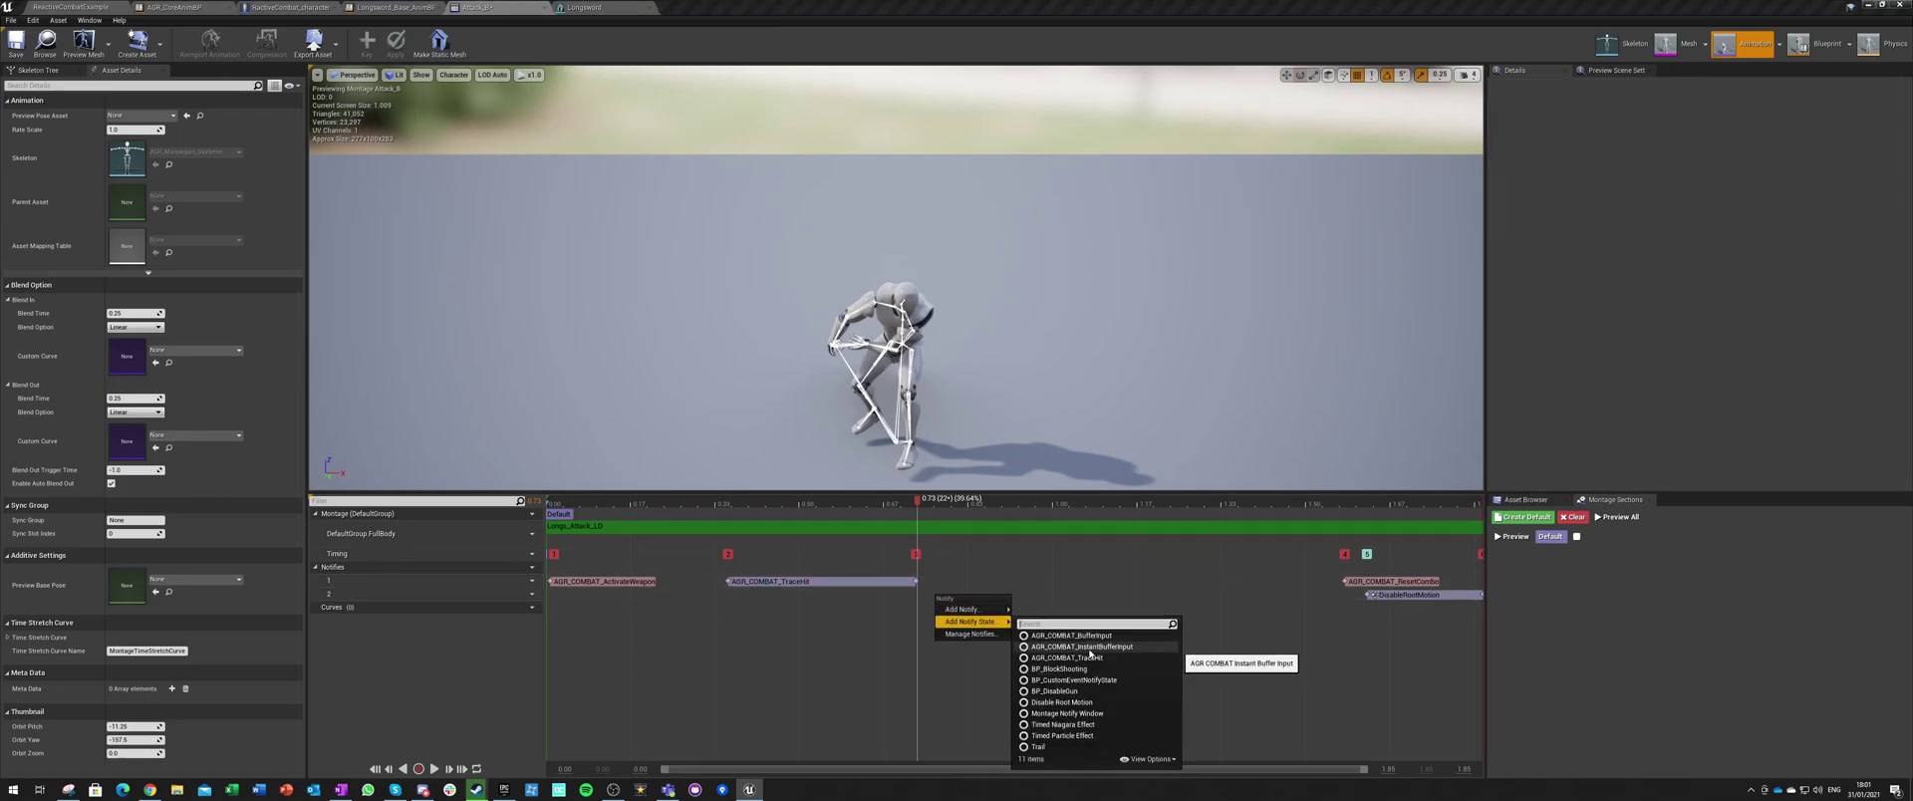
click(1089, 653)
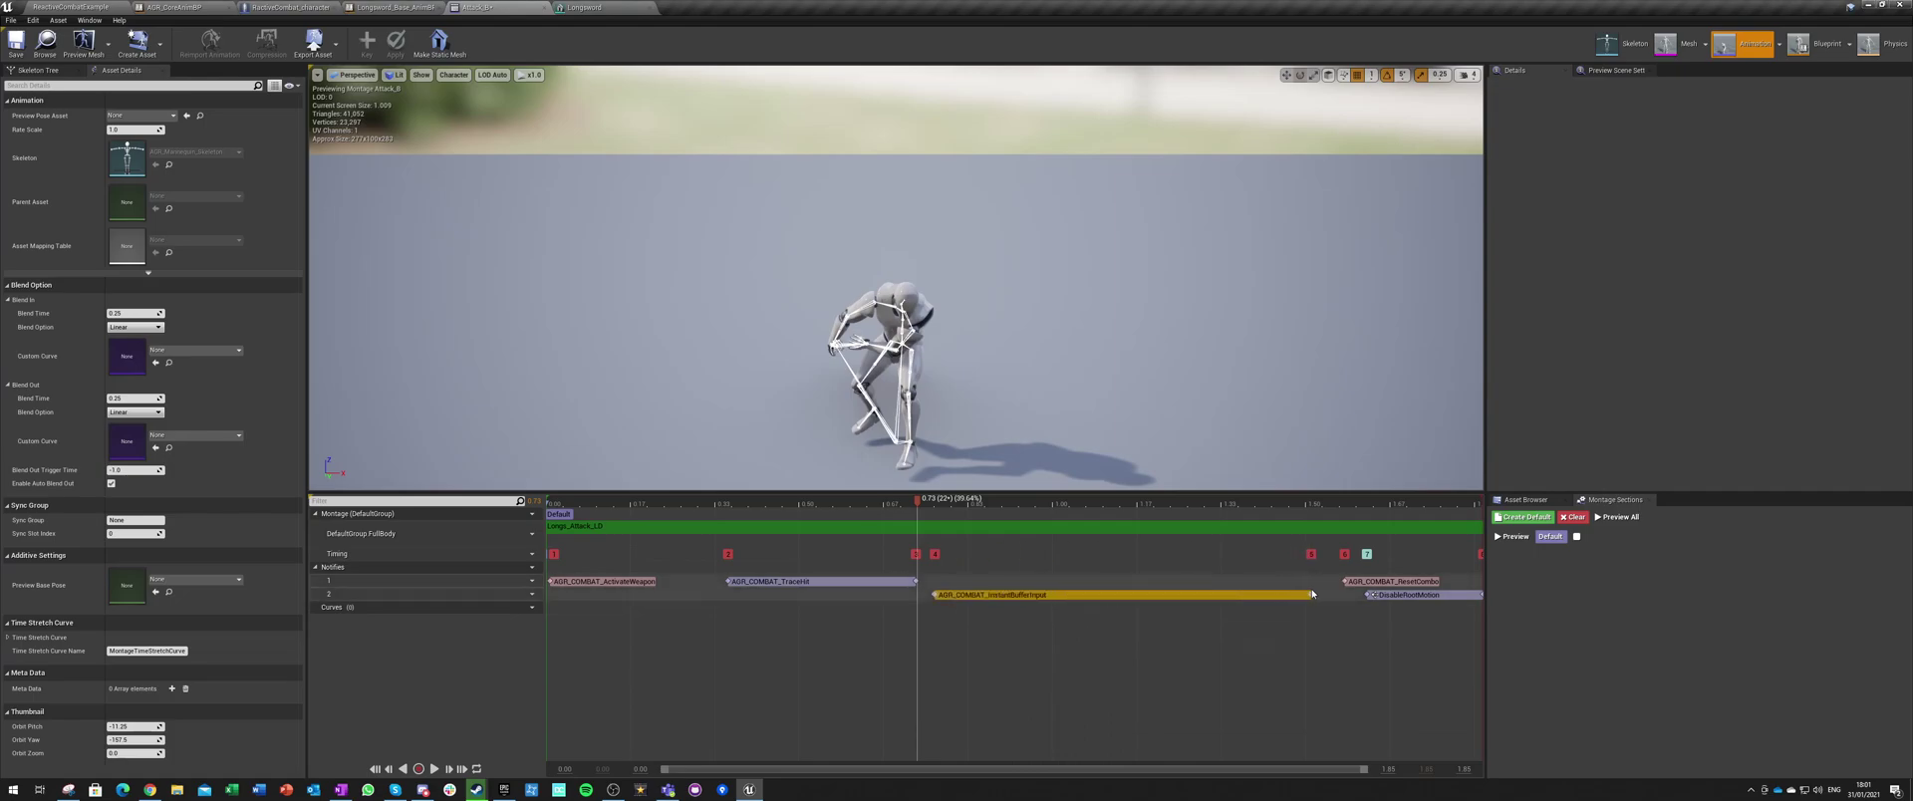
click(933, 597)
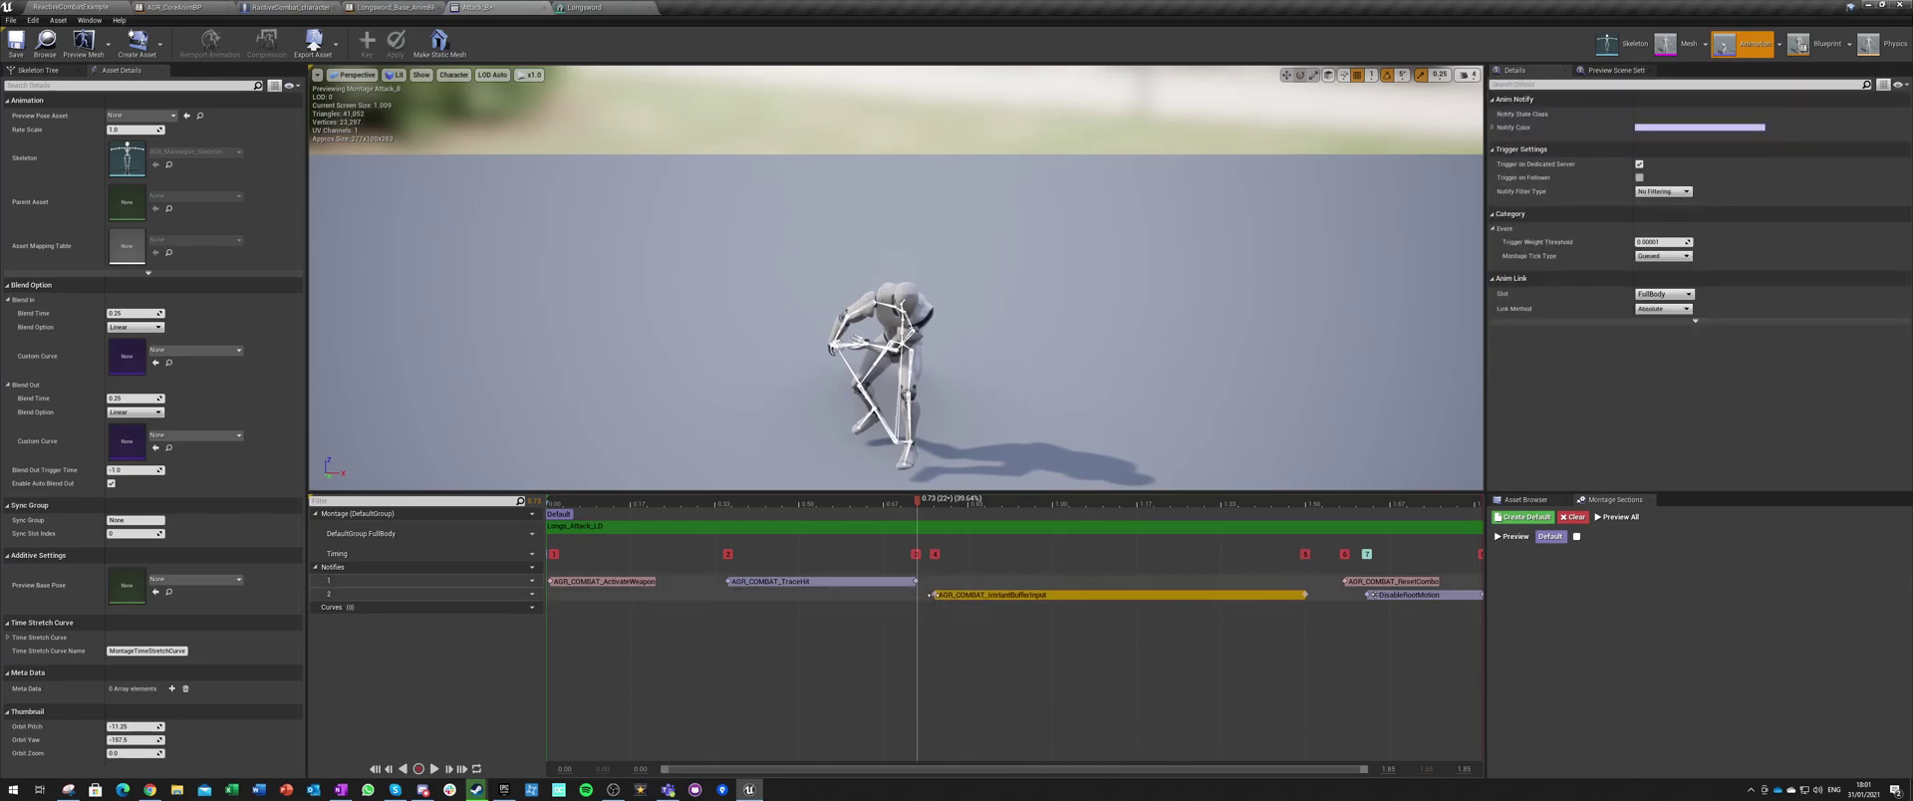
drag(934, 597, 926, 596)
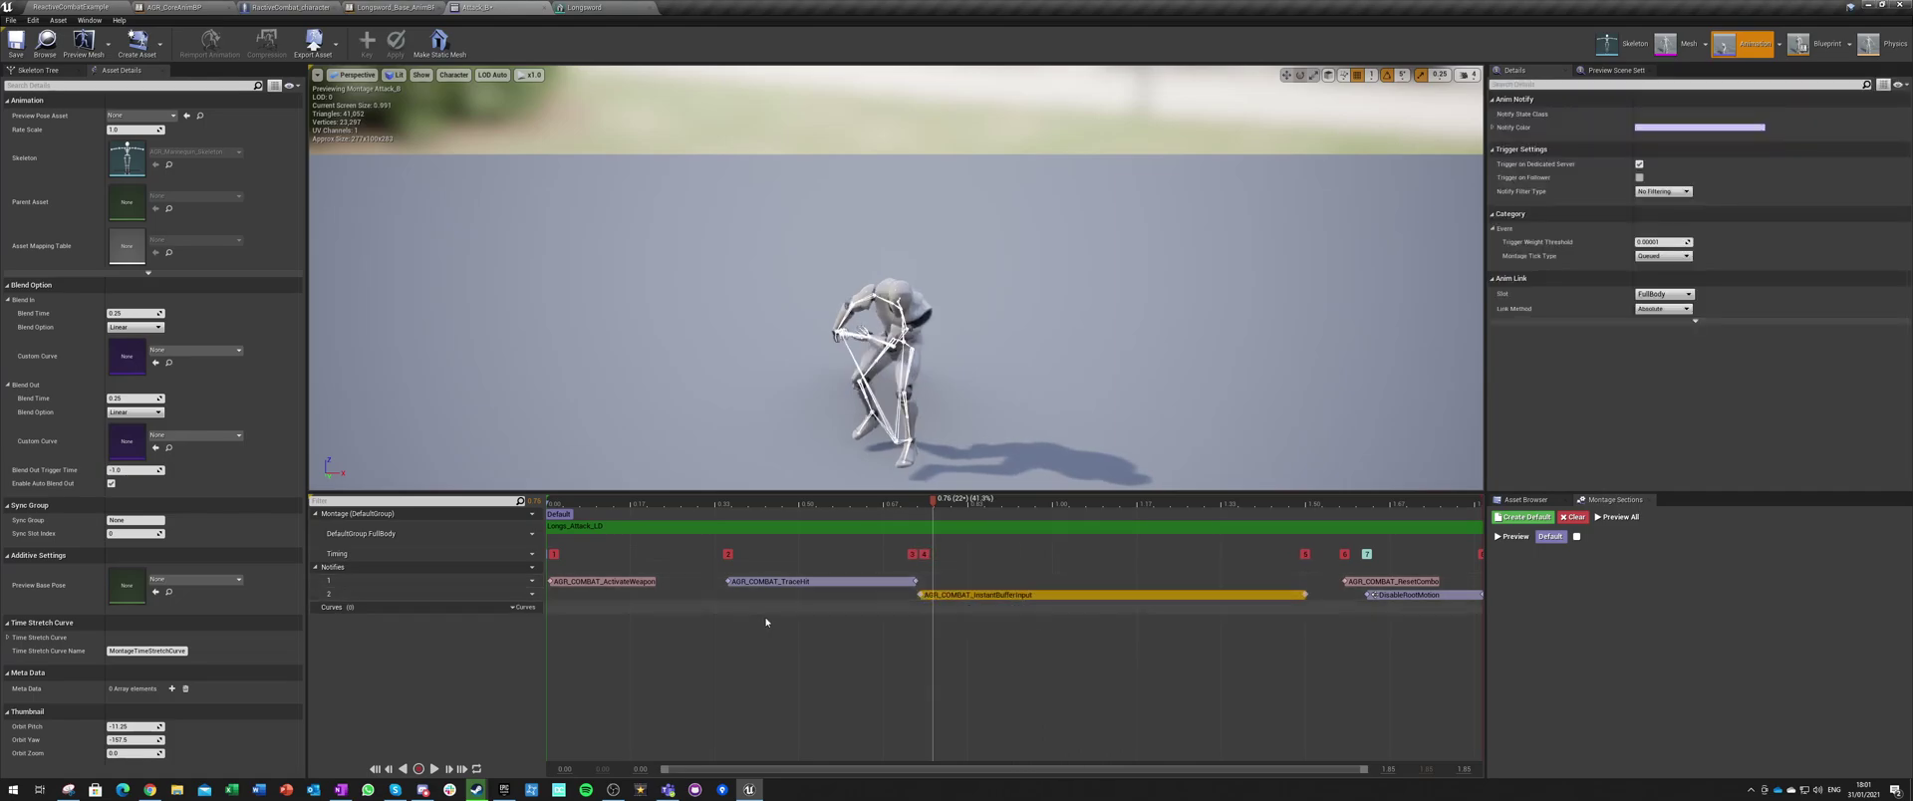
Step: Add an AGR_COMBAT_SetNextCombo notify at the start of track 2
right_click(559, 598)
mouse_move(576, 613)
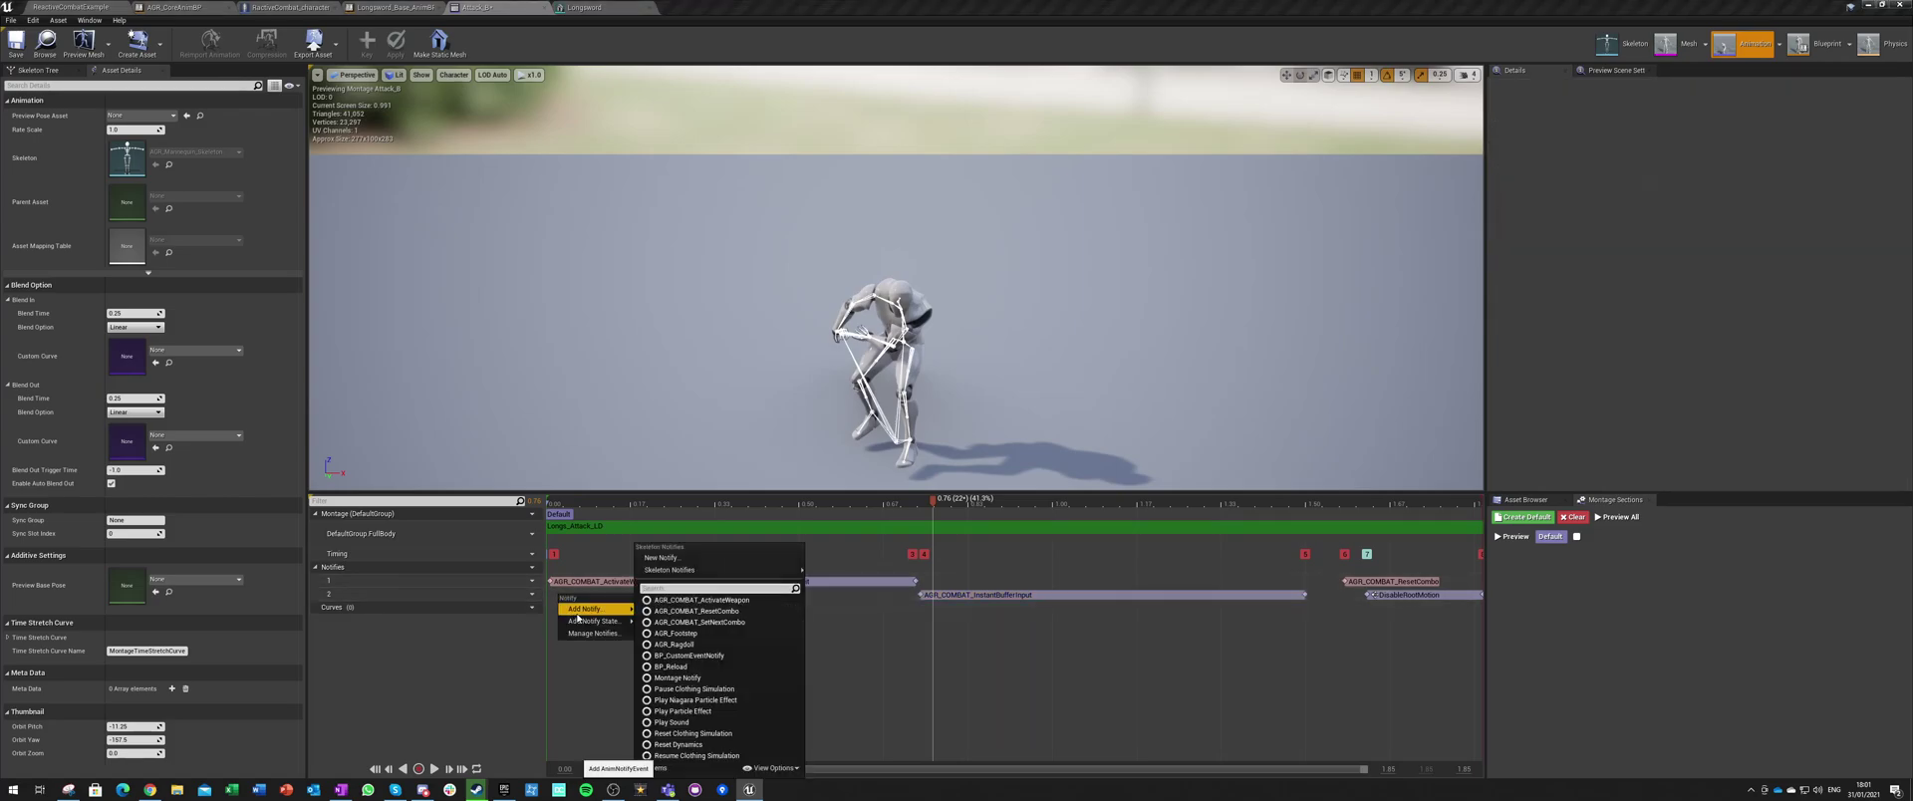
click(716, 623)
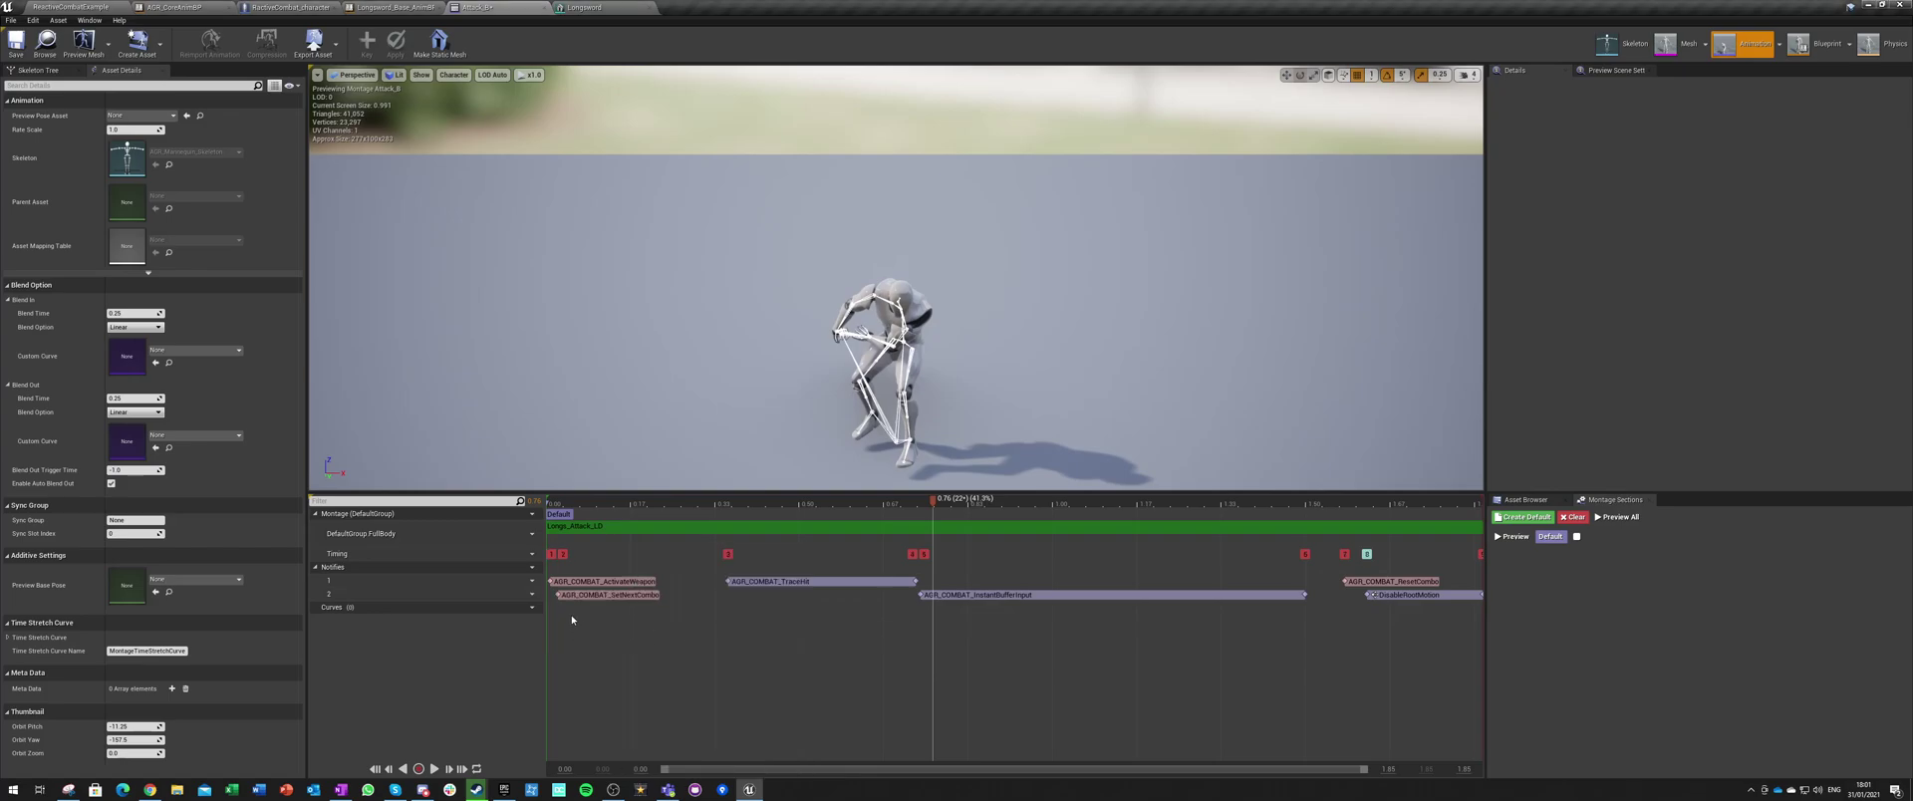
Step: Set the SetNextCombo notify's montage to Attack_C and its key to a Combat.Attacks tag, and save the montage
click(598, 594)
click(1713, 151)
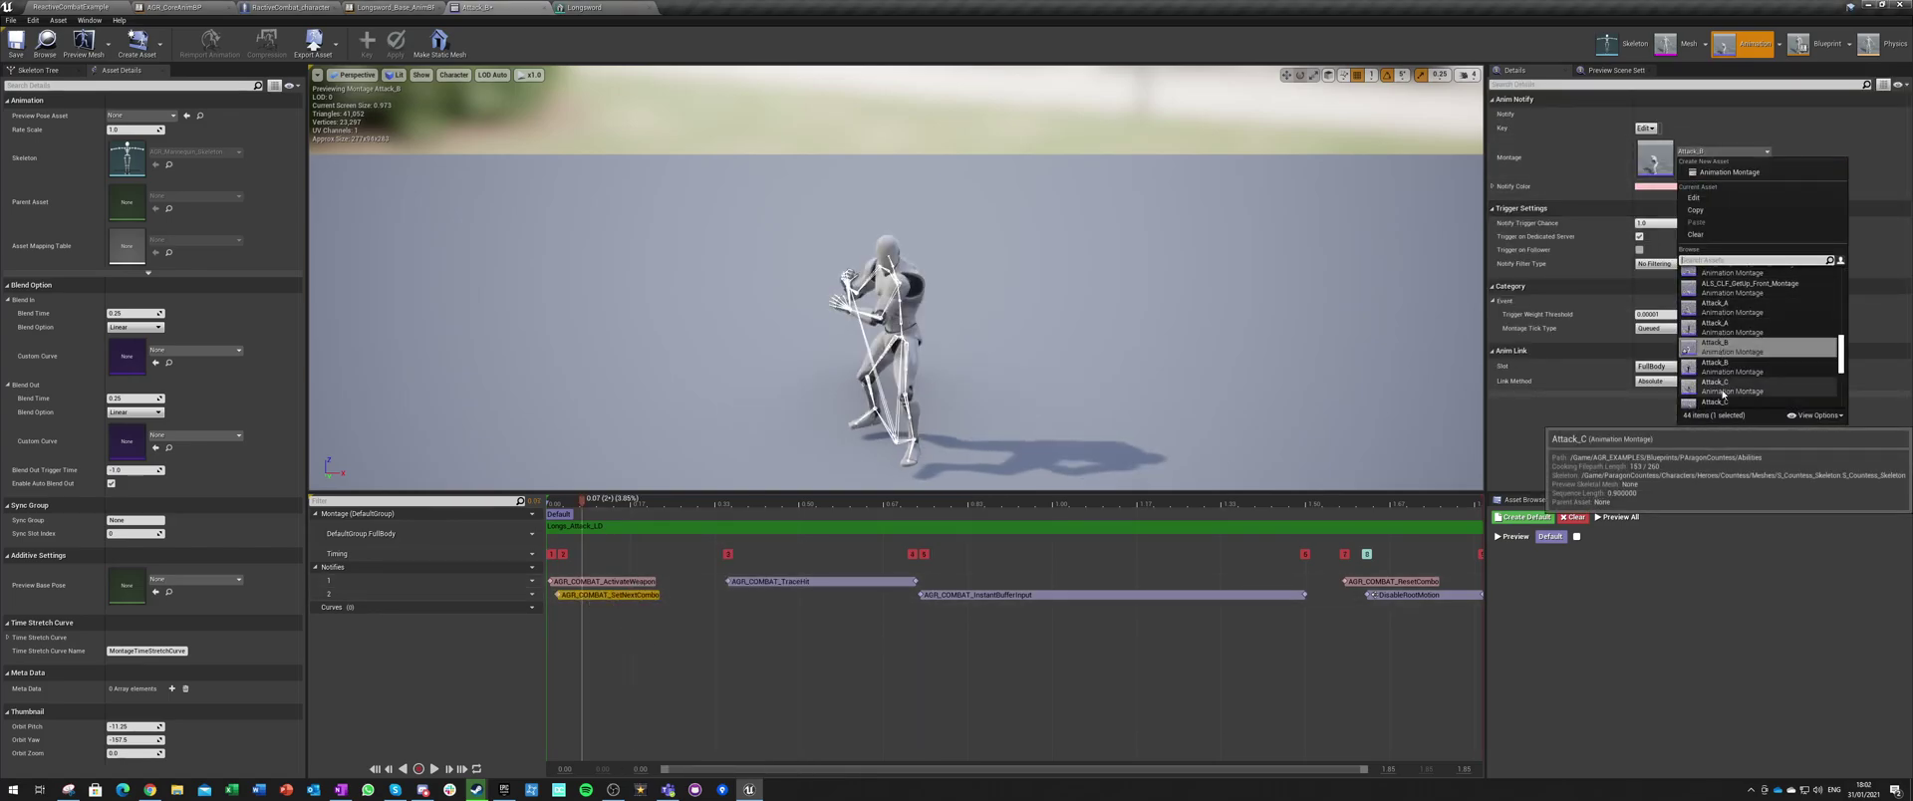
scroll(1721, 389, down, 1)
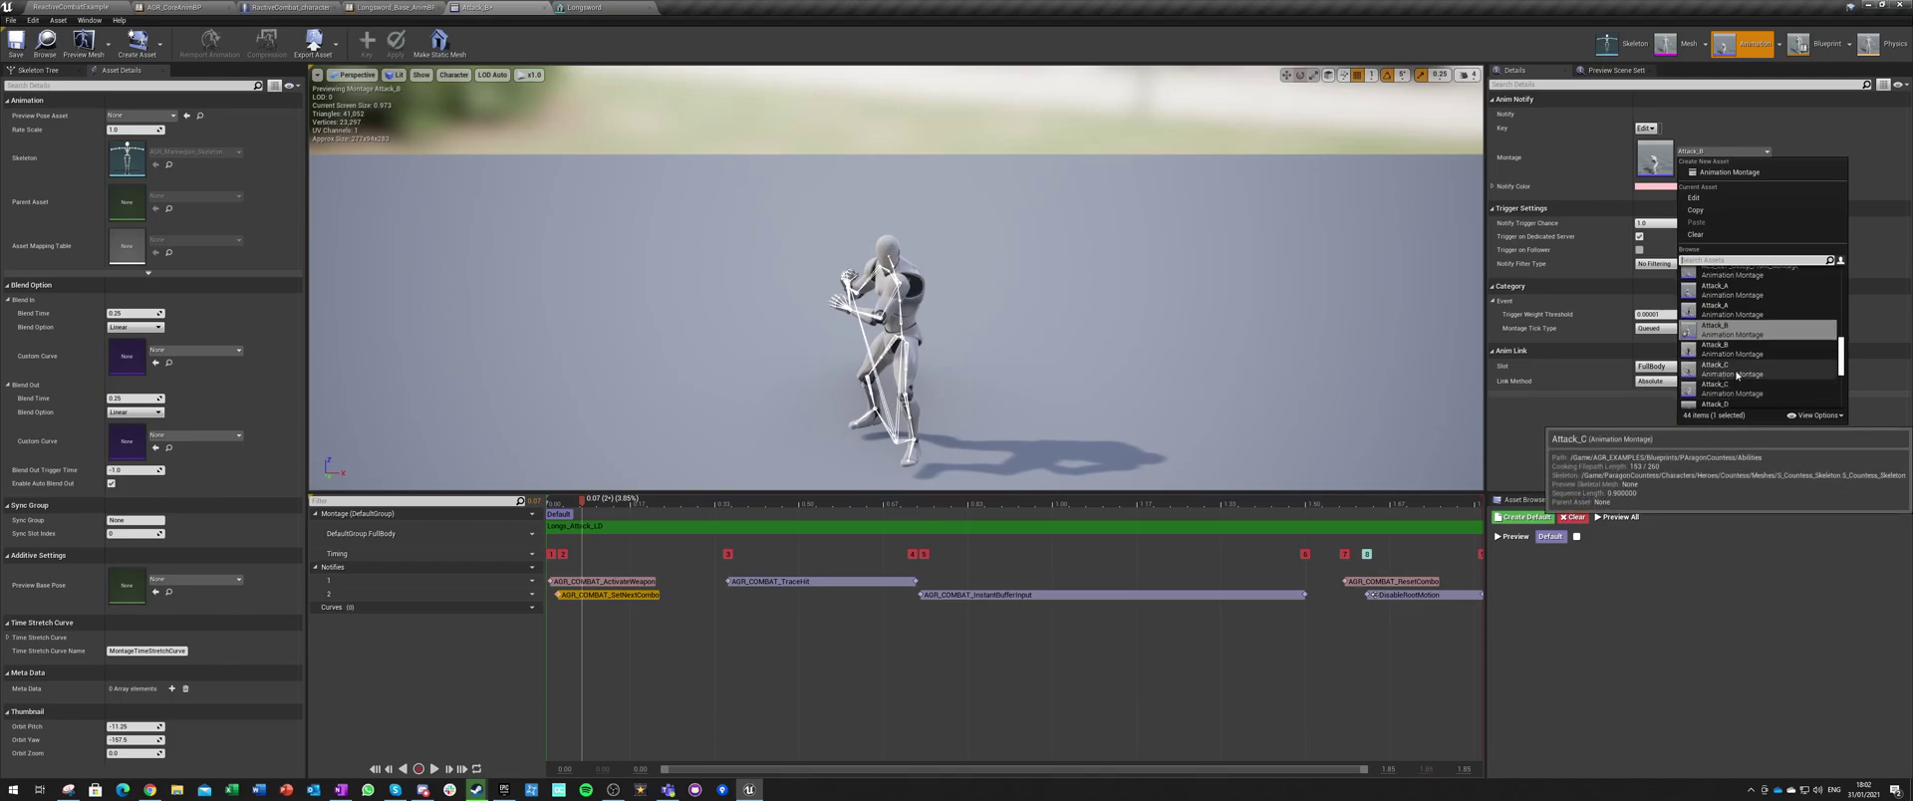
click(1724, 391)
click(1645, 128)
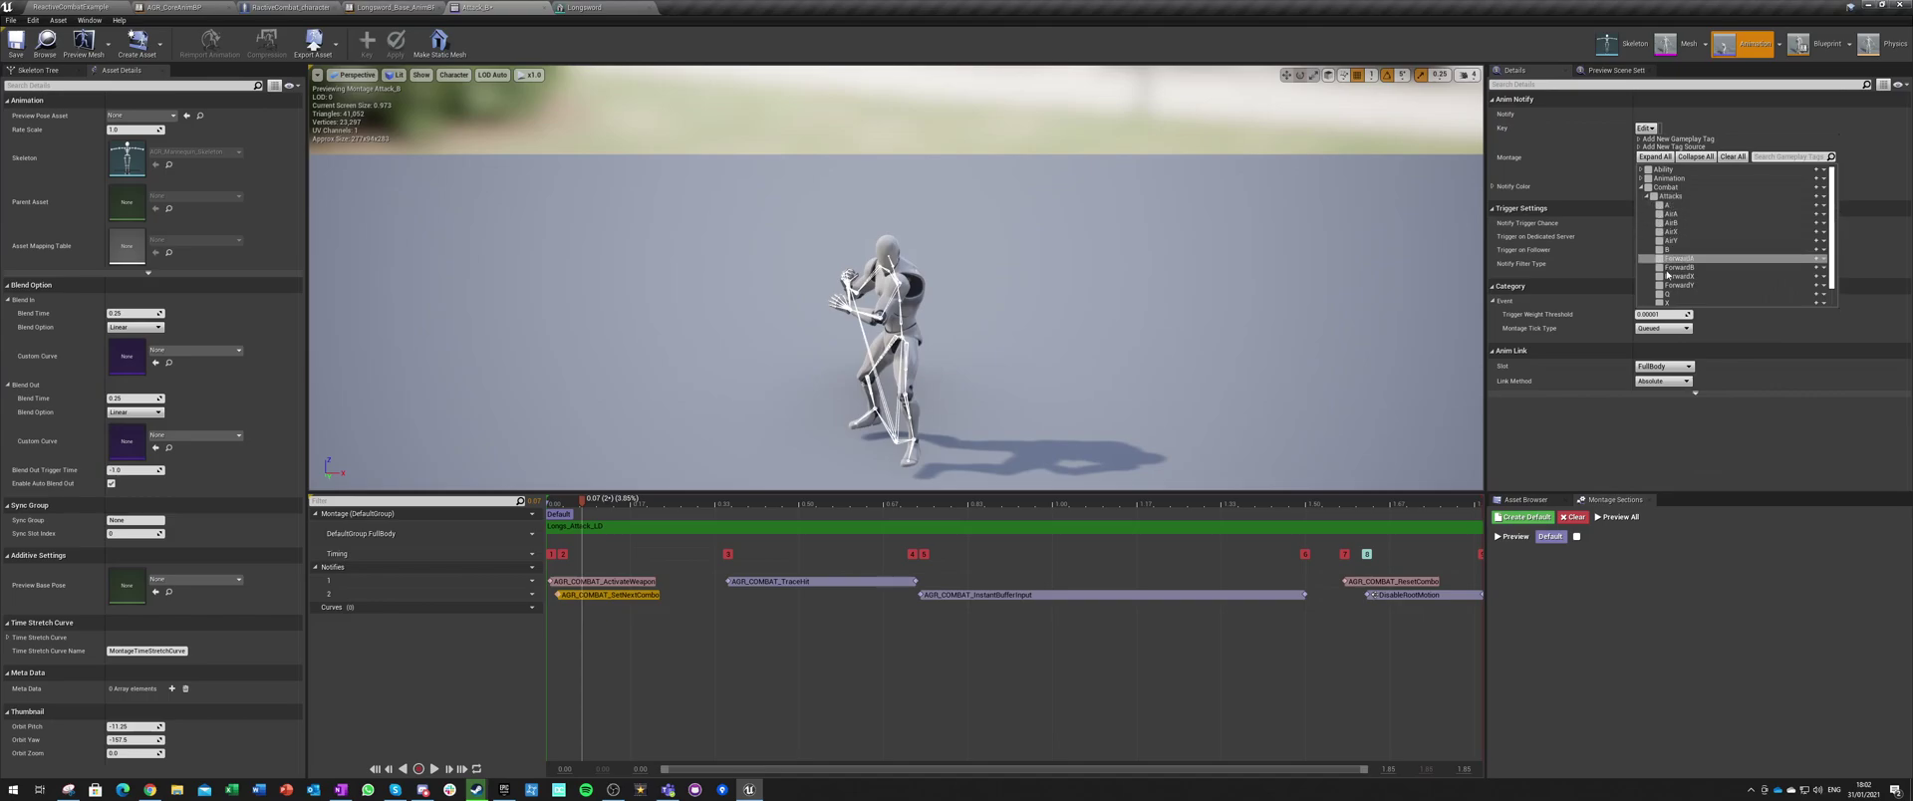
click(1666, 302)
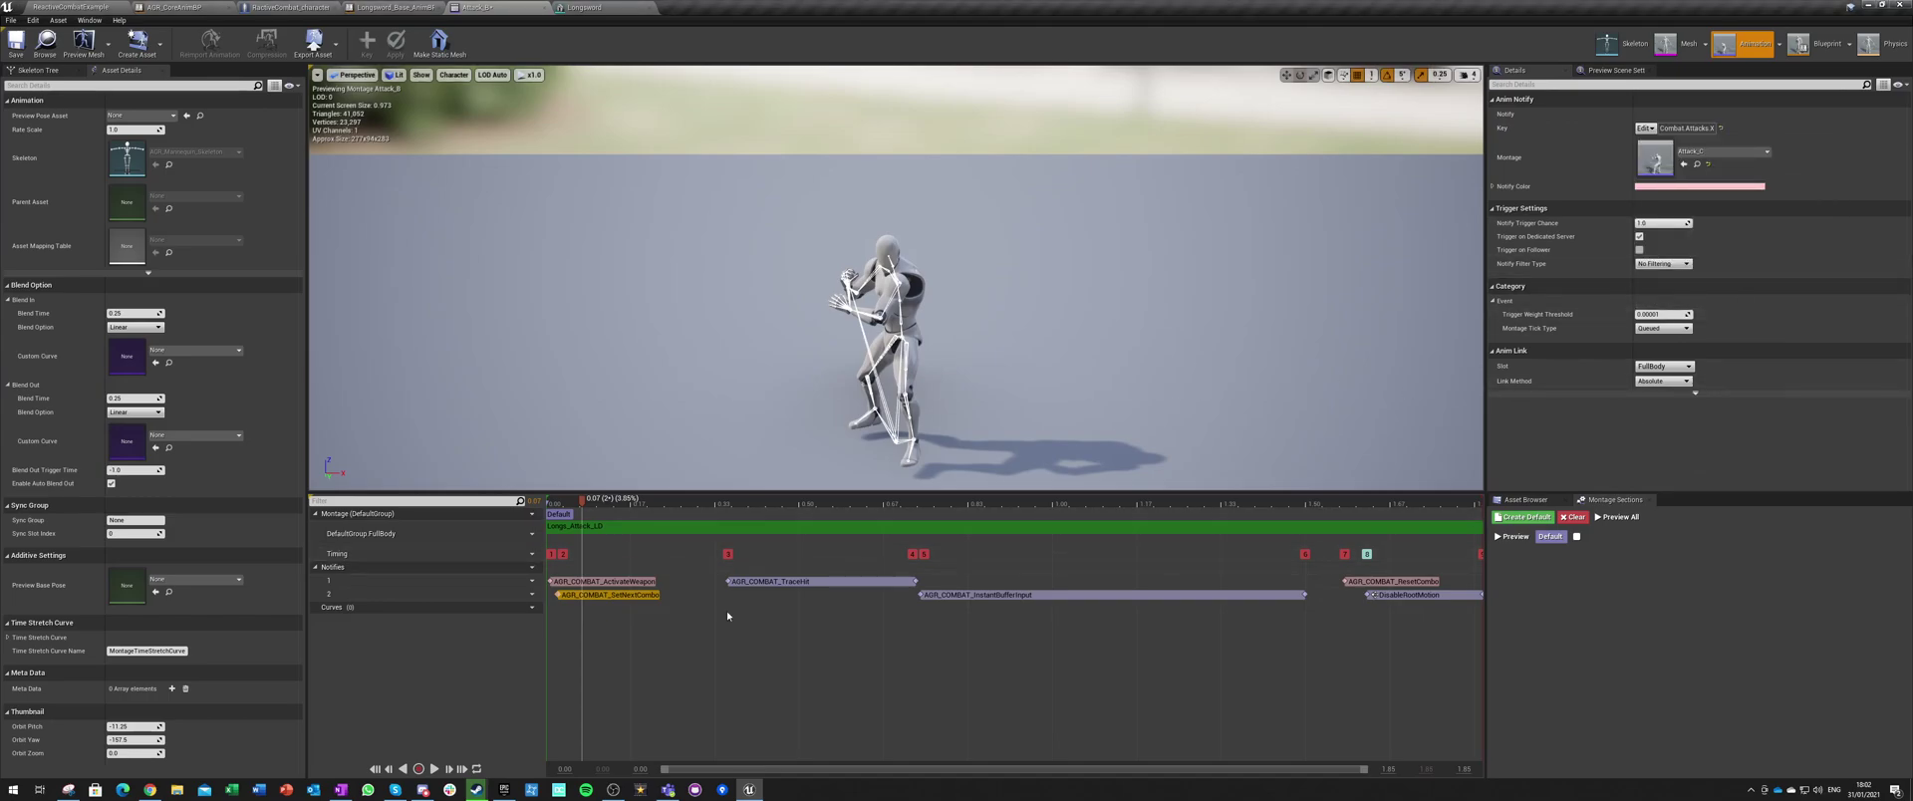
click(15, 41)
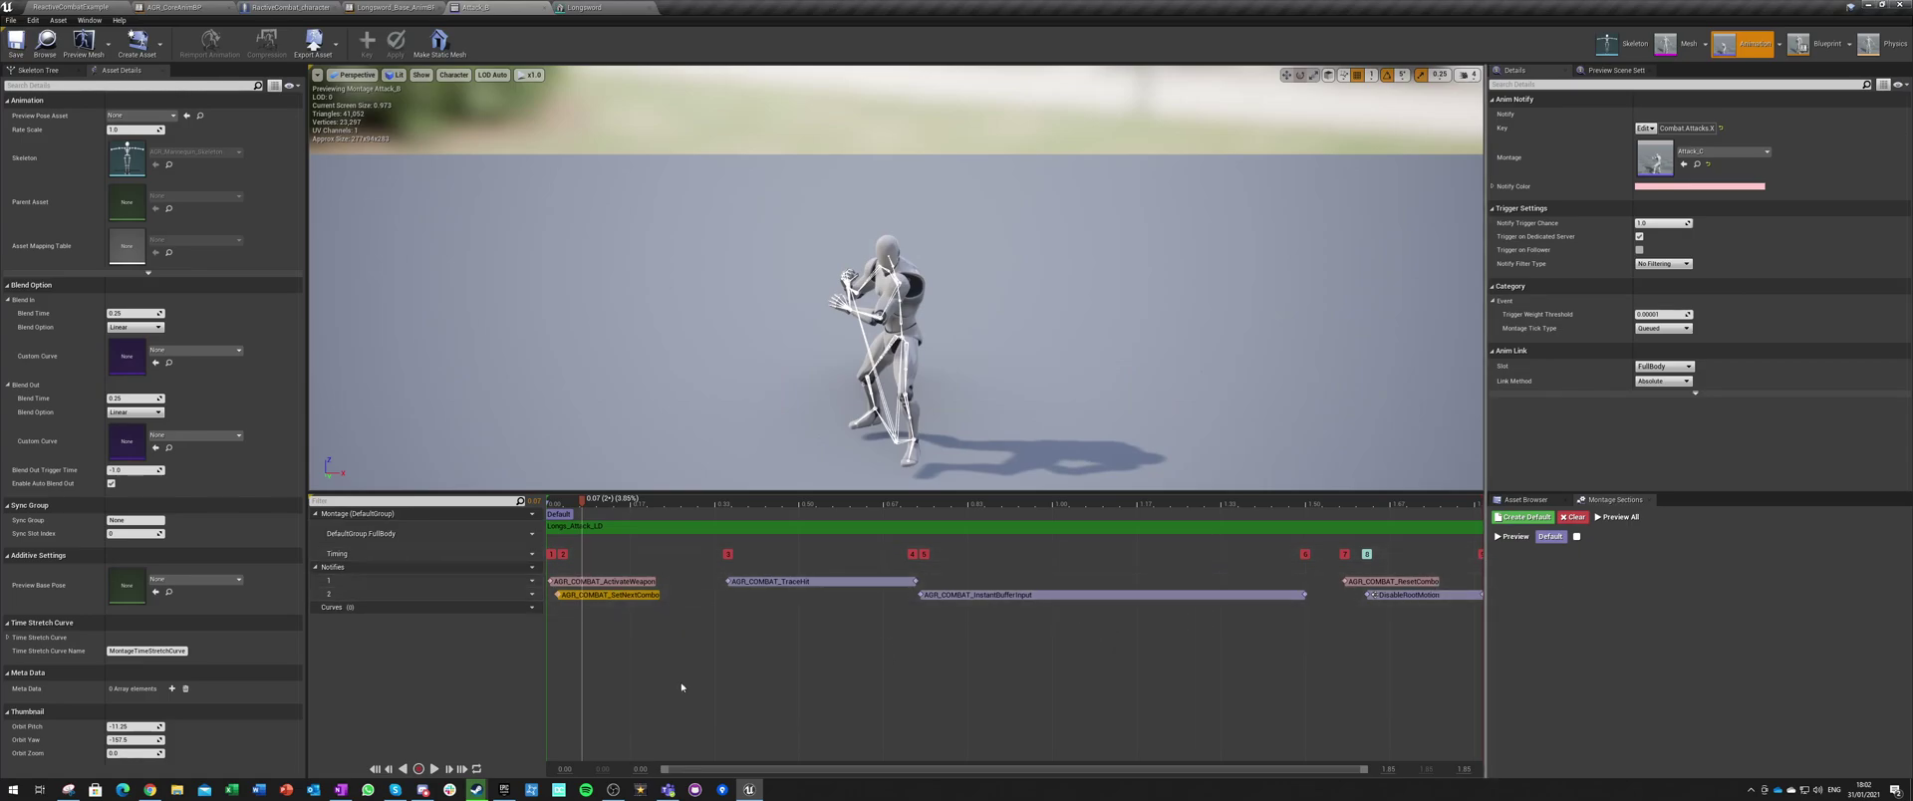
Step: Return to the level, play it to test the chained sword attacks, and stop the session
click(62, 8)
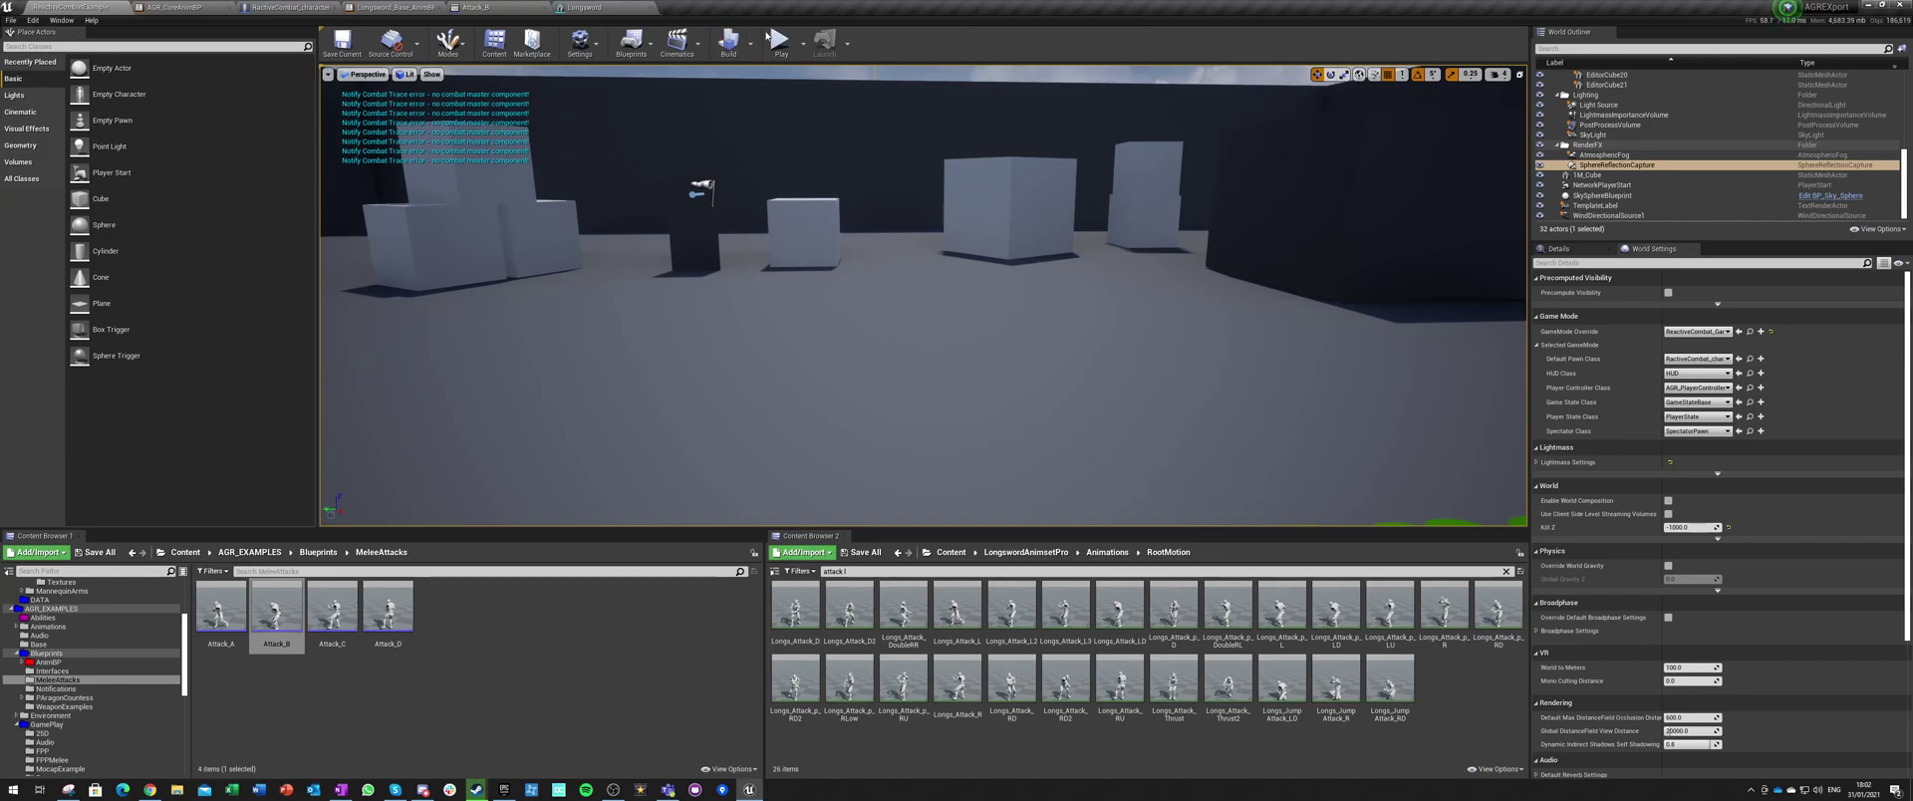
click(801, 239)
click(801, 239)
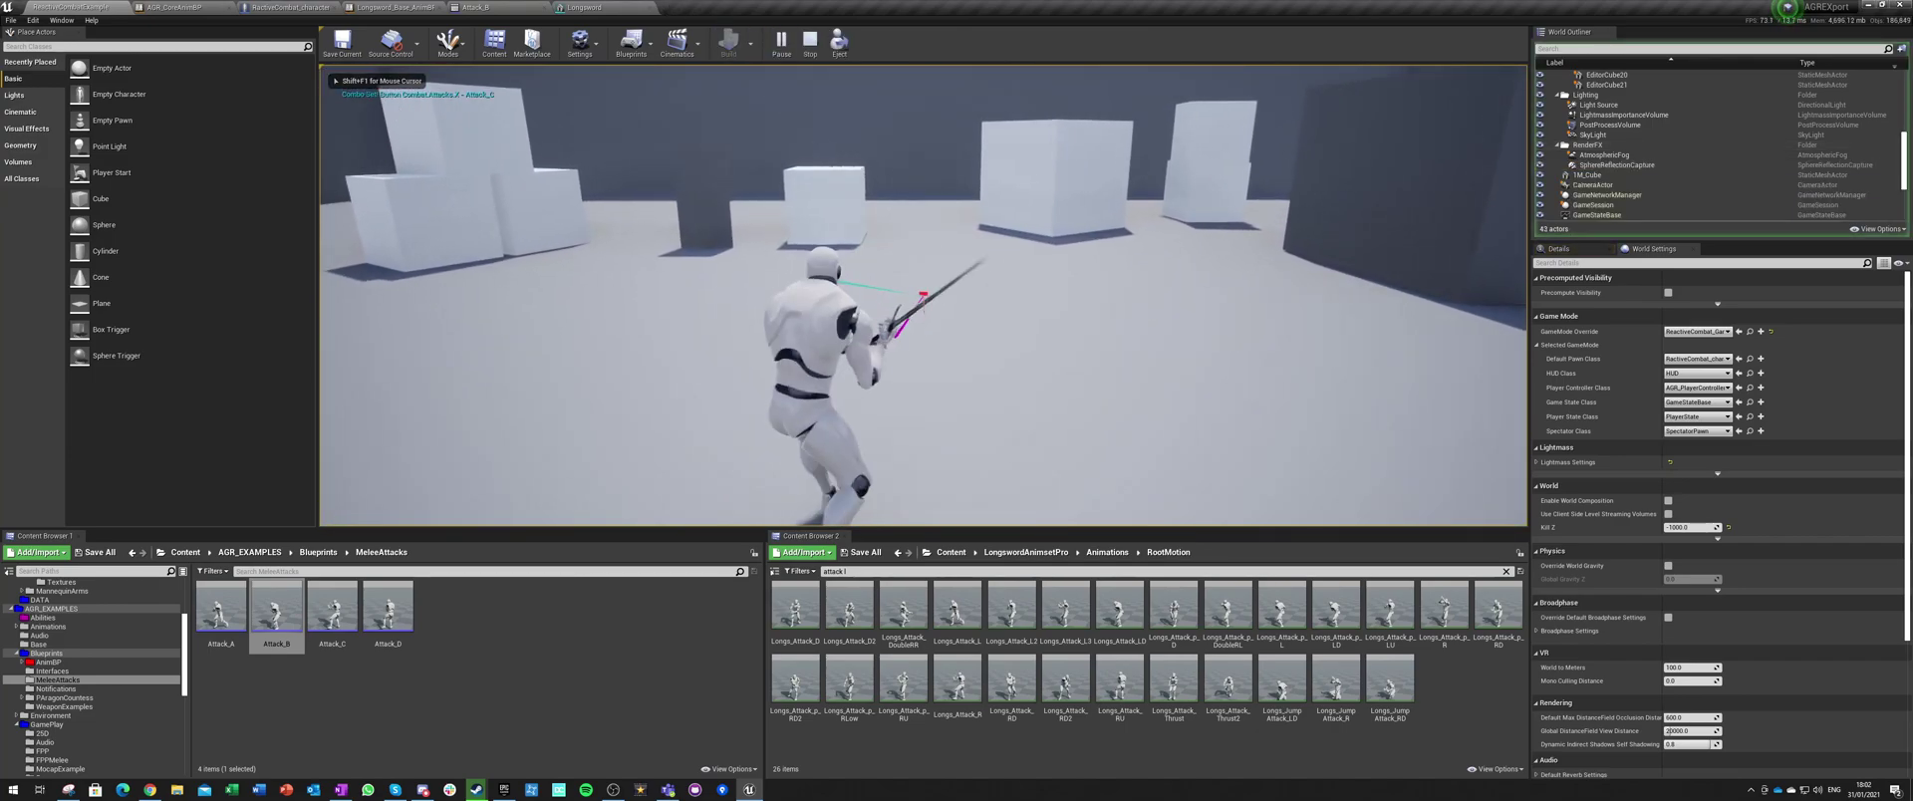
key(Escape)
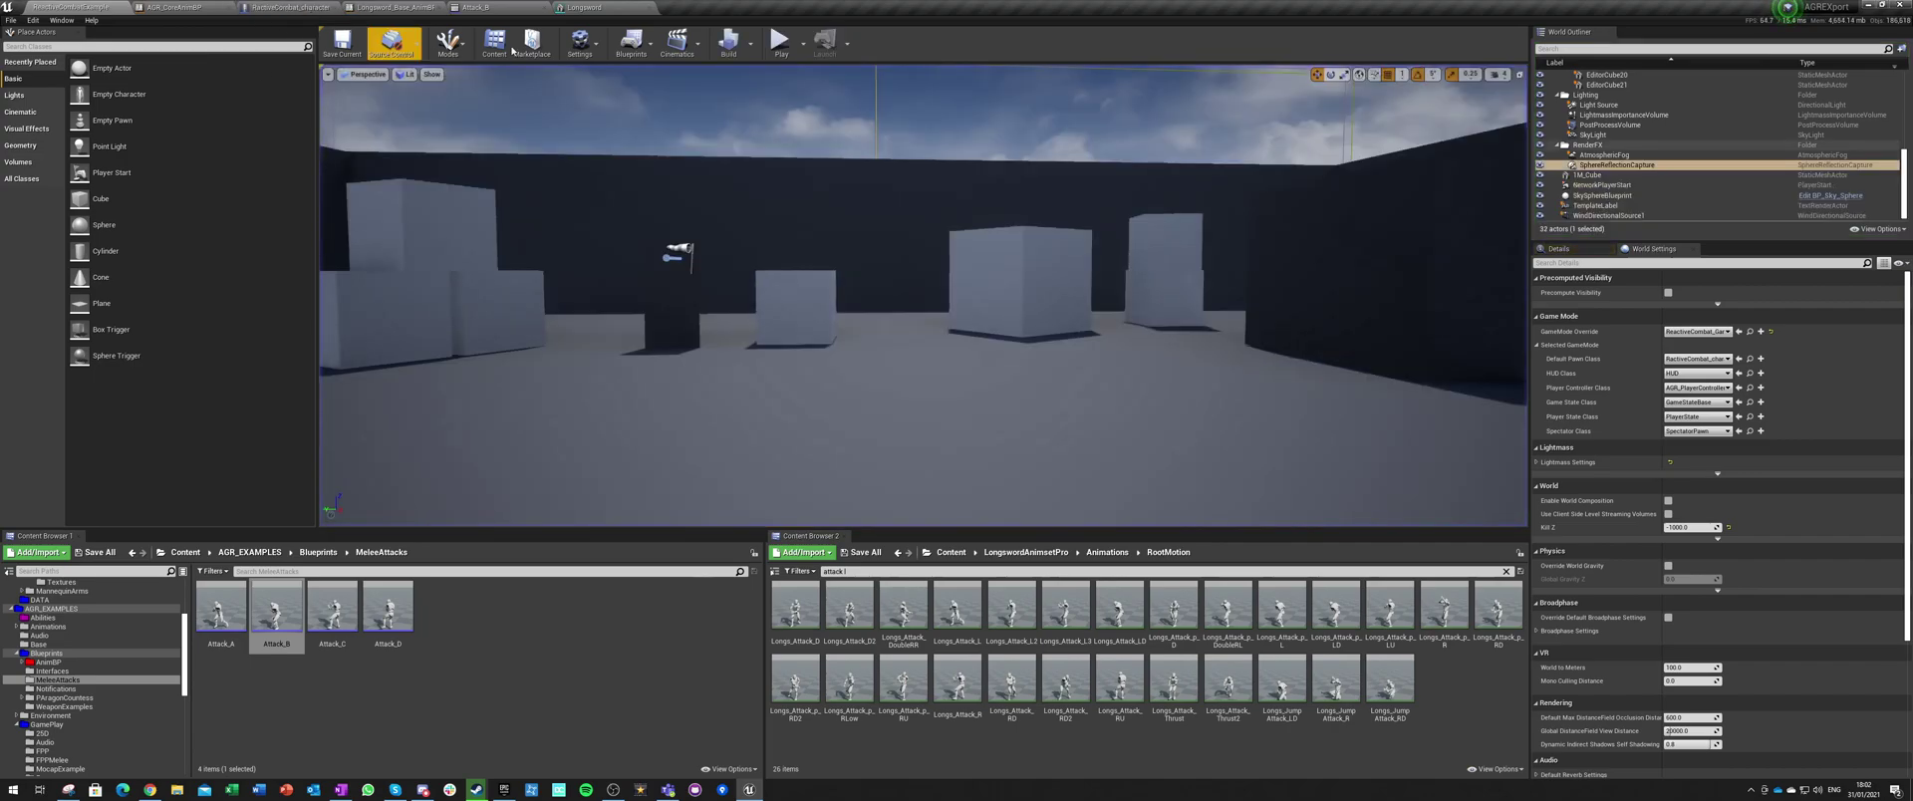
Step: Open the Attack_C montage from the MeleeAttacks folder and add a second notify track
click(338, 624)
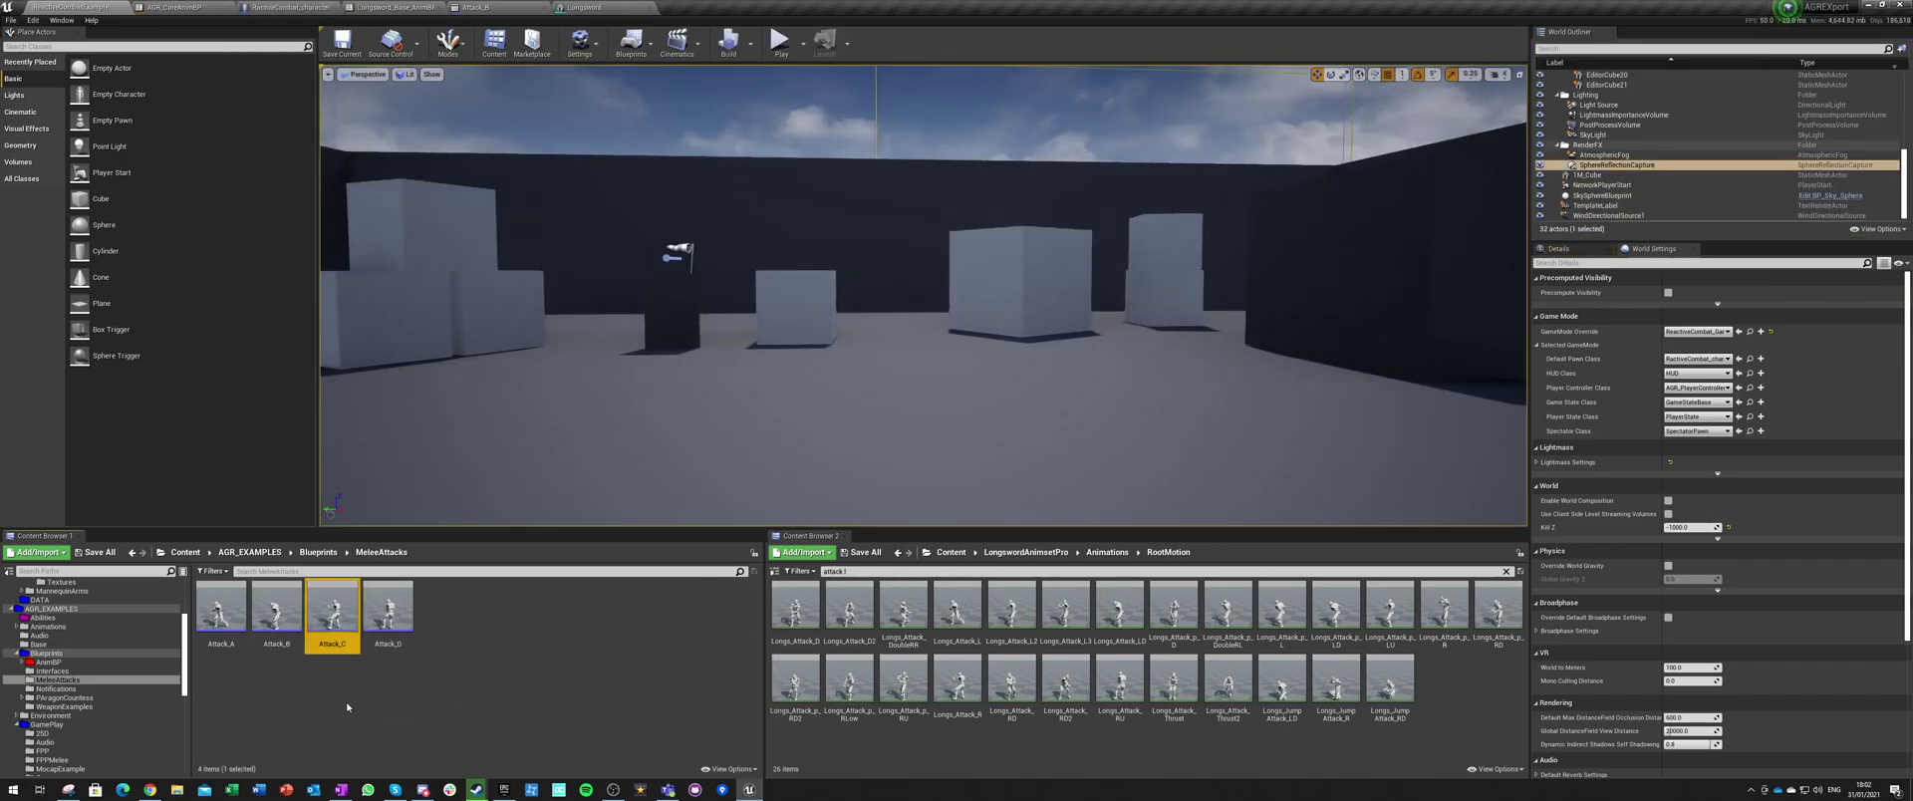
double_click(333, 610)
click(530, 566)
click(527, 588)
Step: Add an AGR_COMBAT_ActivateWeapon notify at the start of Attack_C's track 1, with weapon name Sword and Clear Other Weapons enabled
right_click(556, 582)
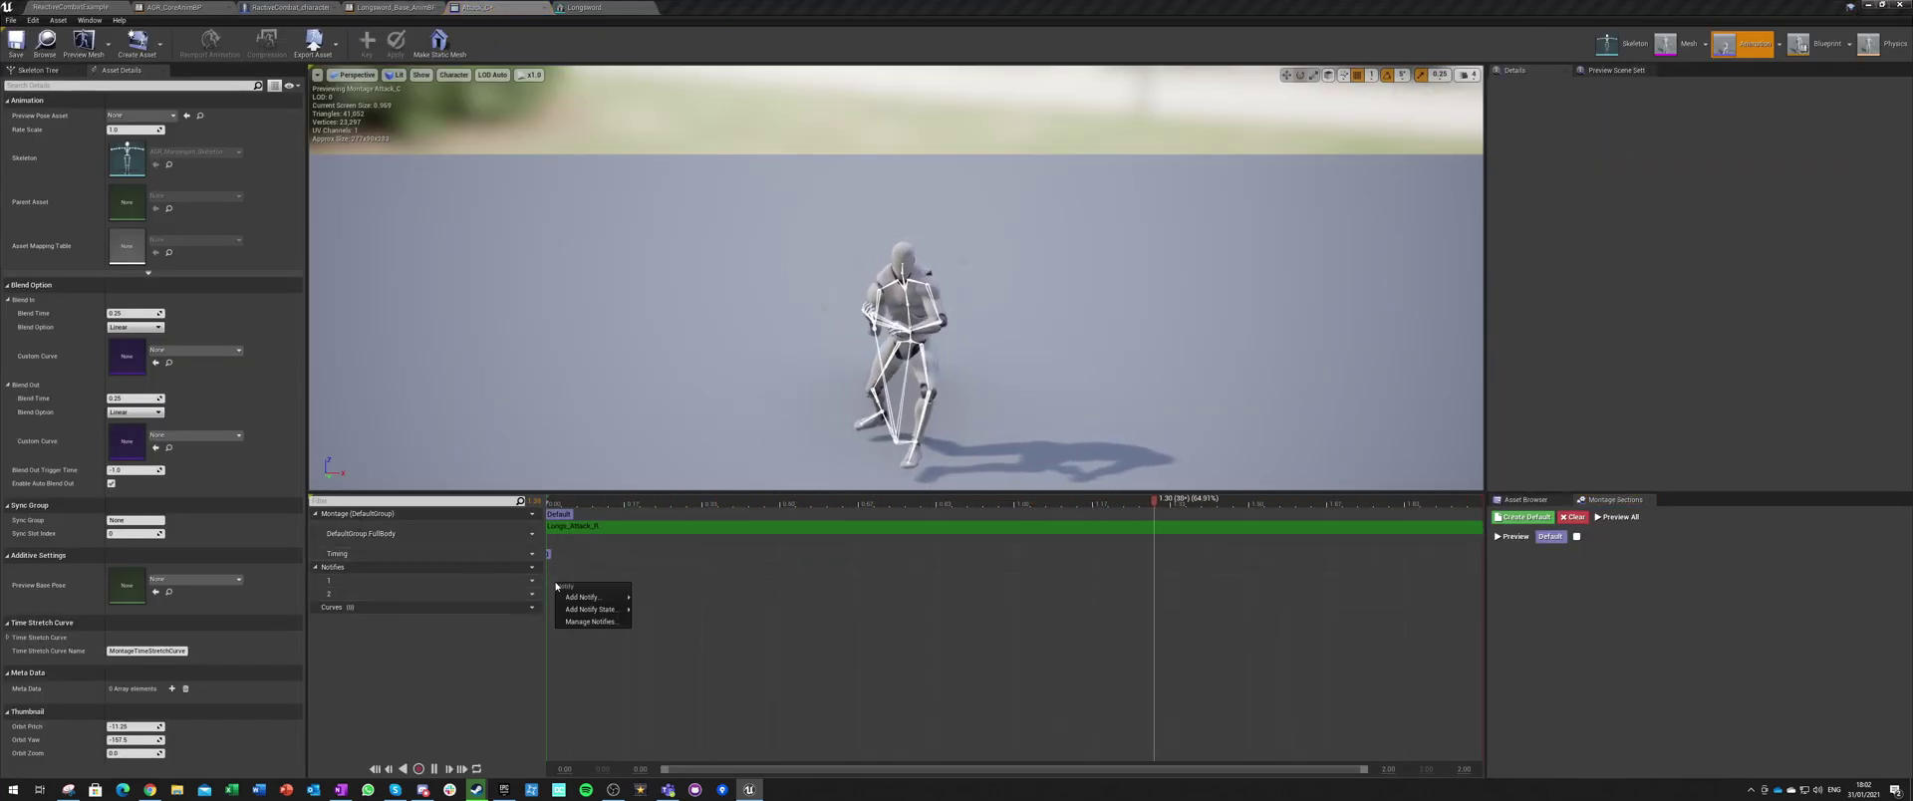
mouse_move(588, 596)
click(717, 600)
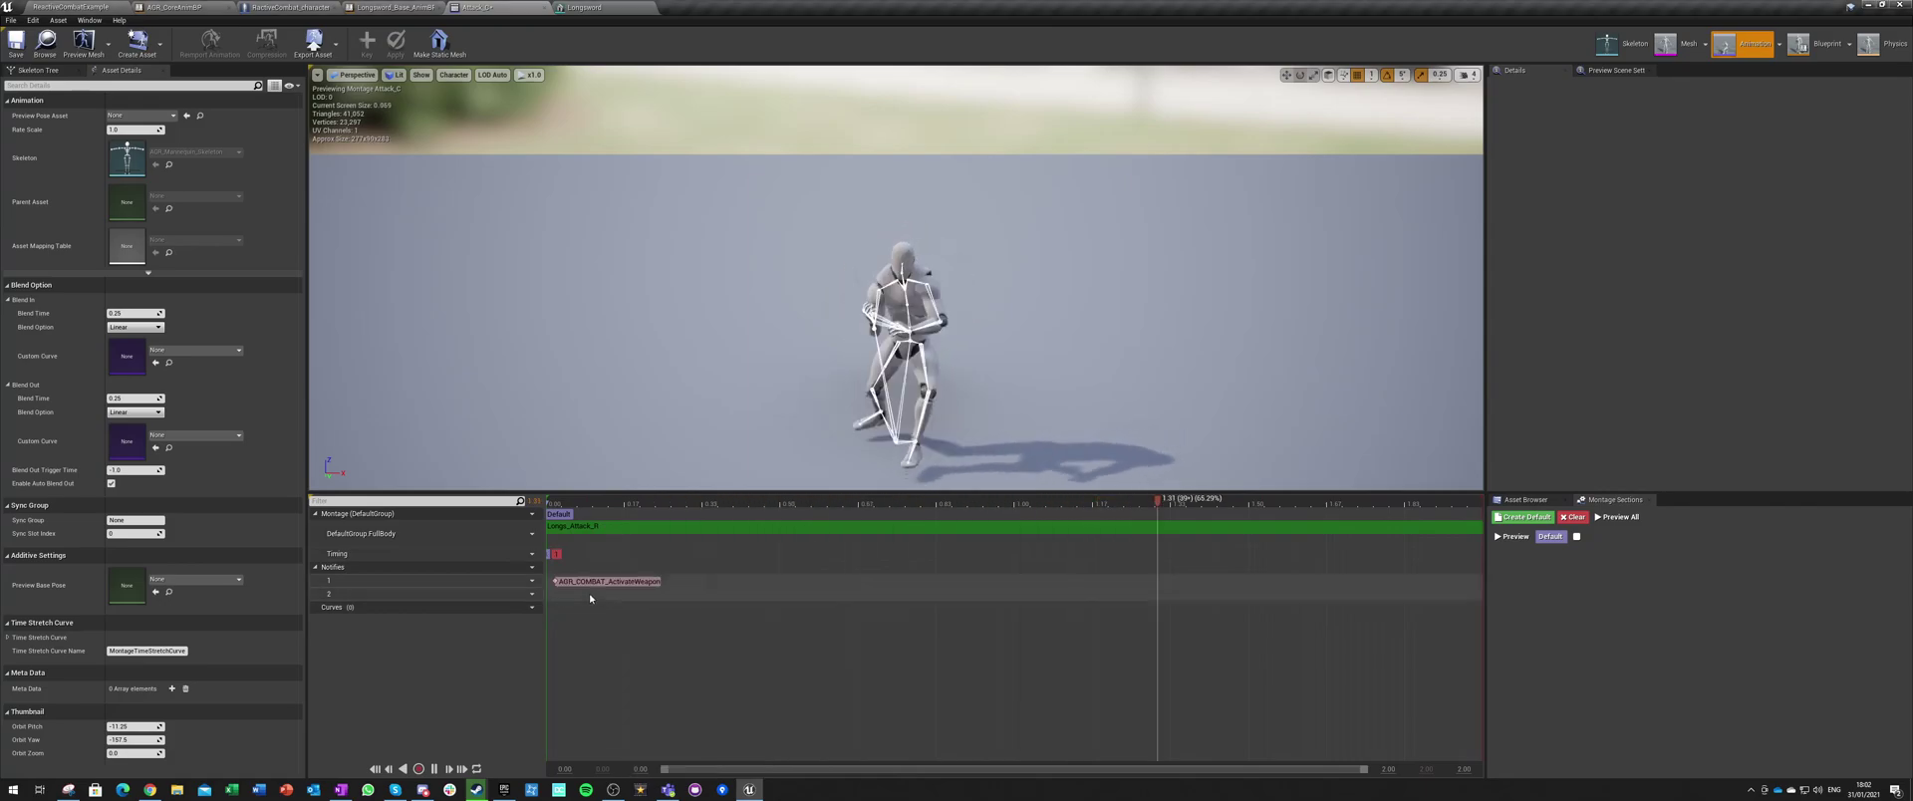
click(608, 581)
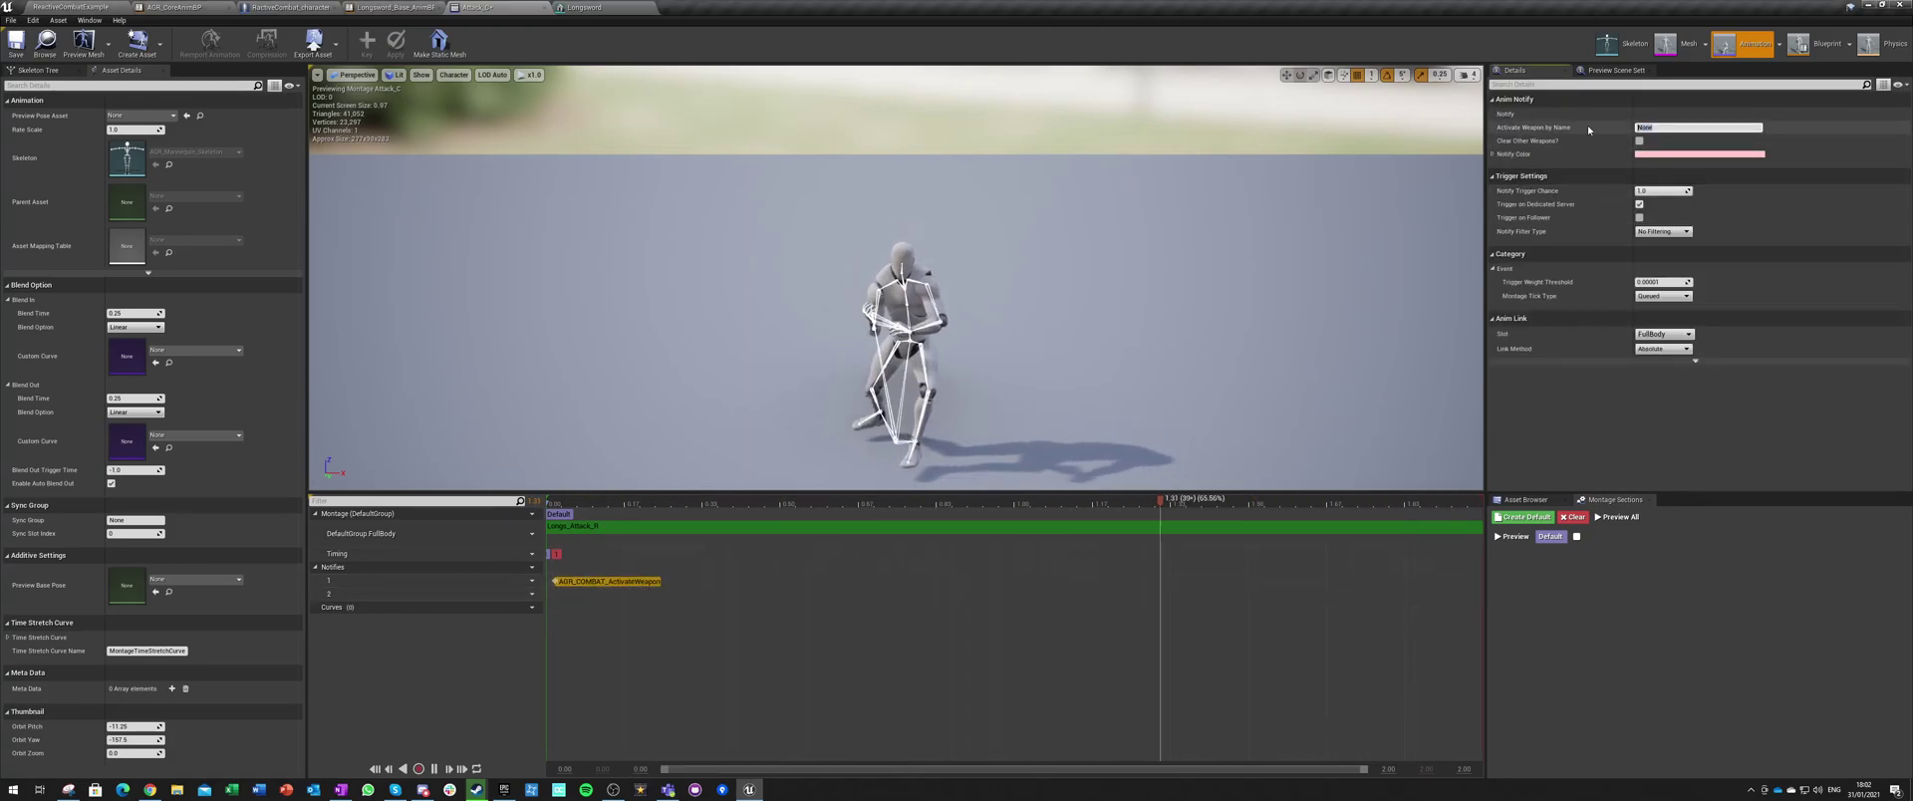
click(1638, 141)
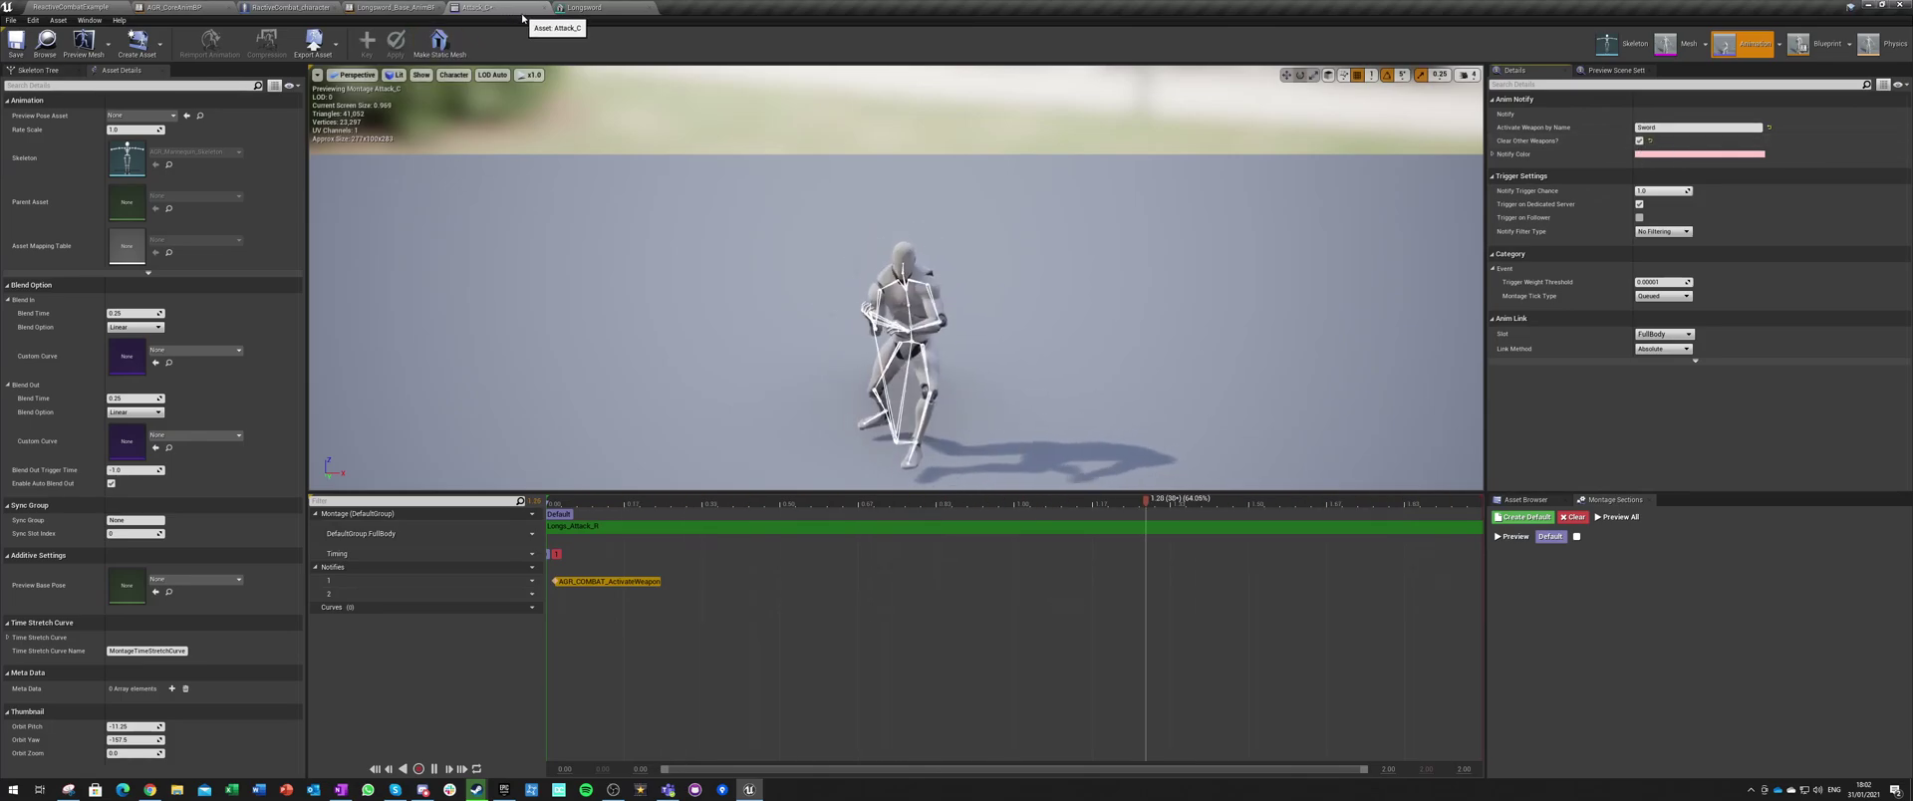
Step: Open the Attack_B montage, enable Clear Other Weapons on its AGR_COMBAT_ActivateWeapon notify, and close the longsword mesh editor
click(57, 5)
double_click(274, 617)
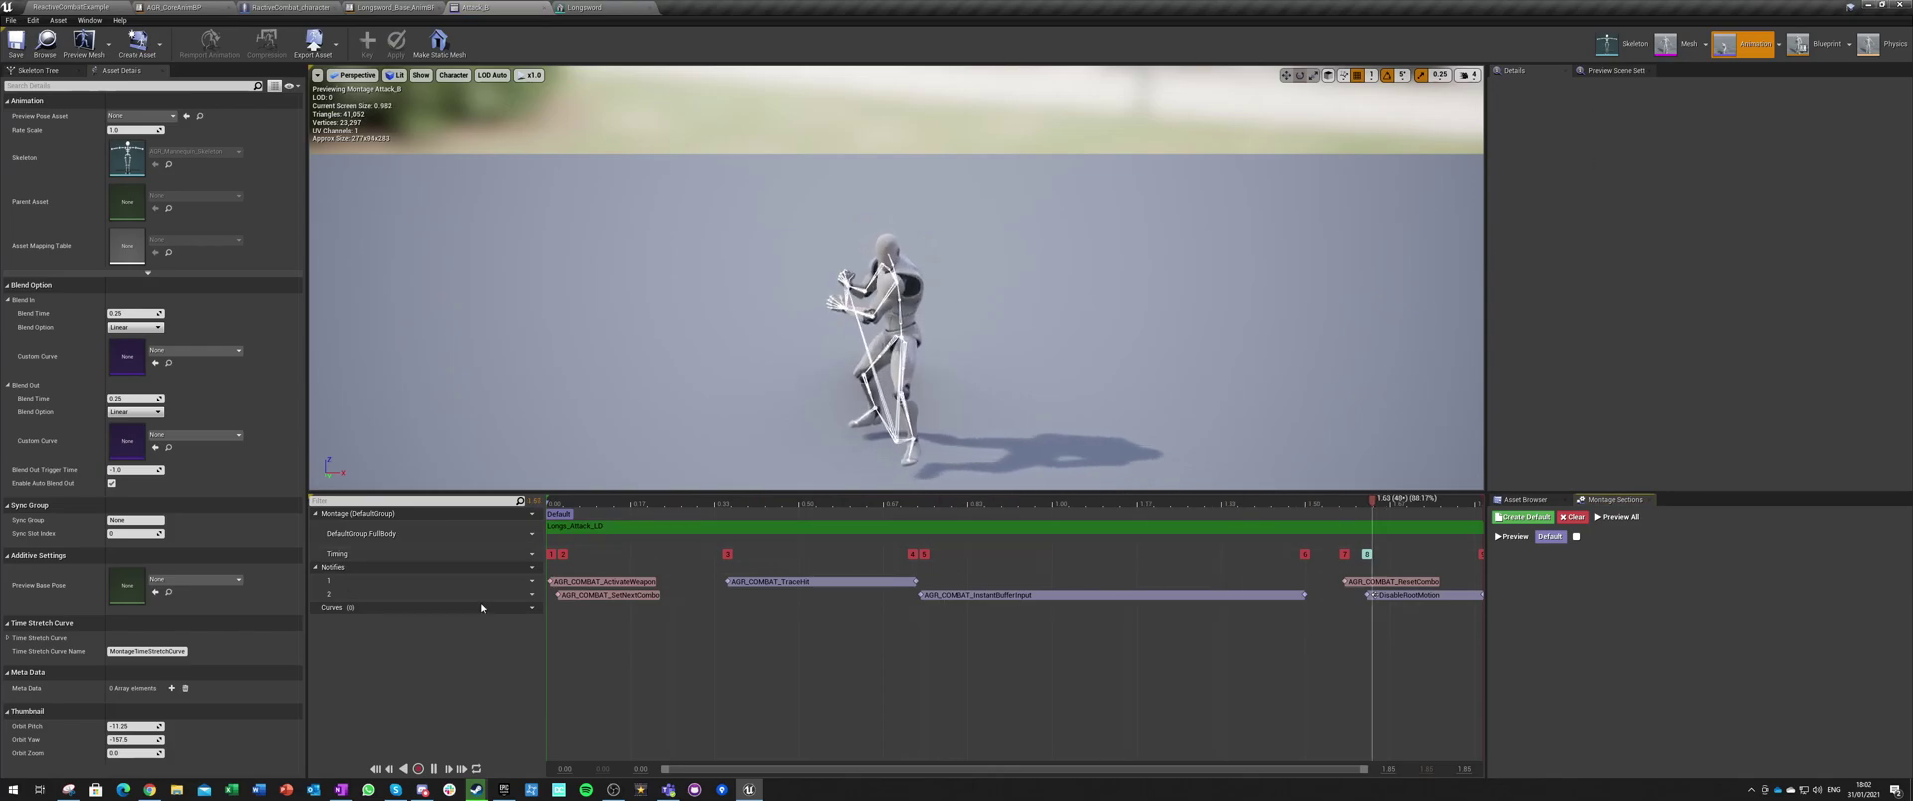
click(603, 580)
click(1638, 142)
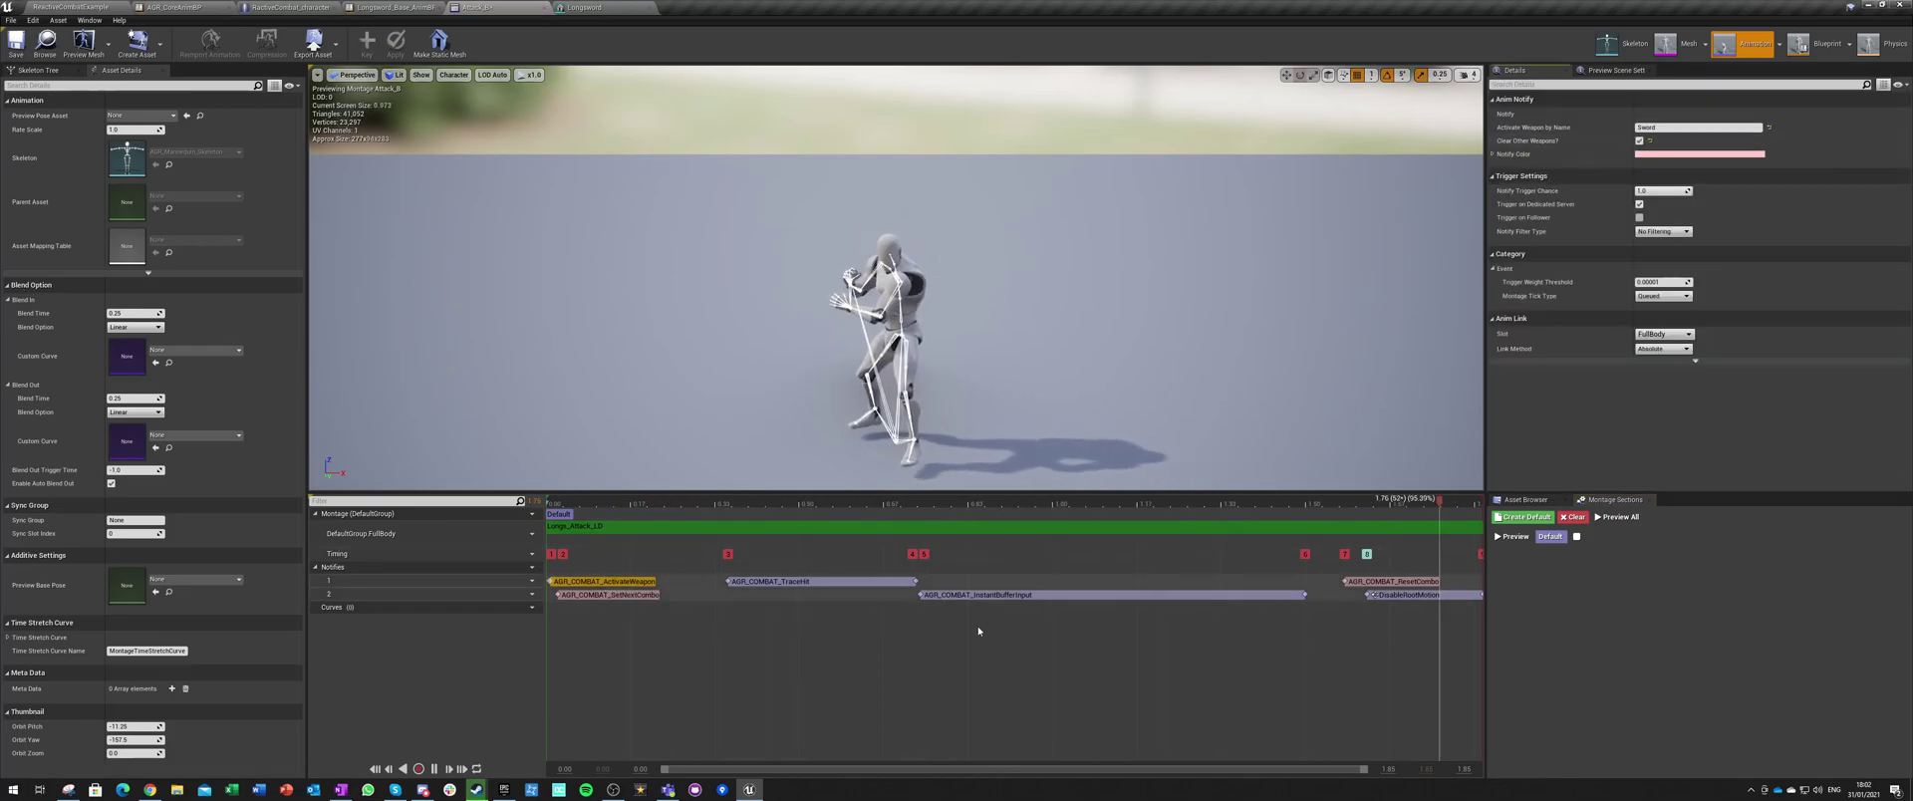
click(612, 6)
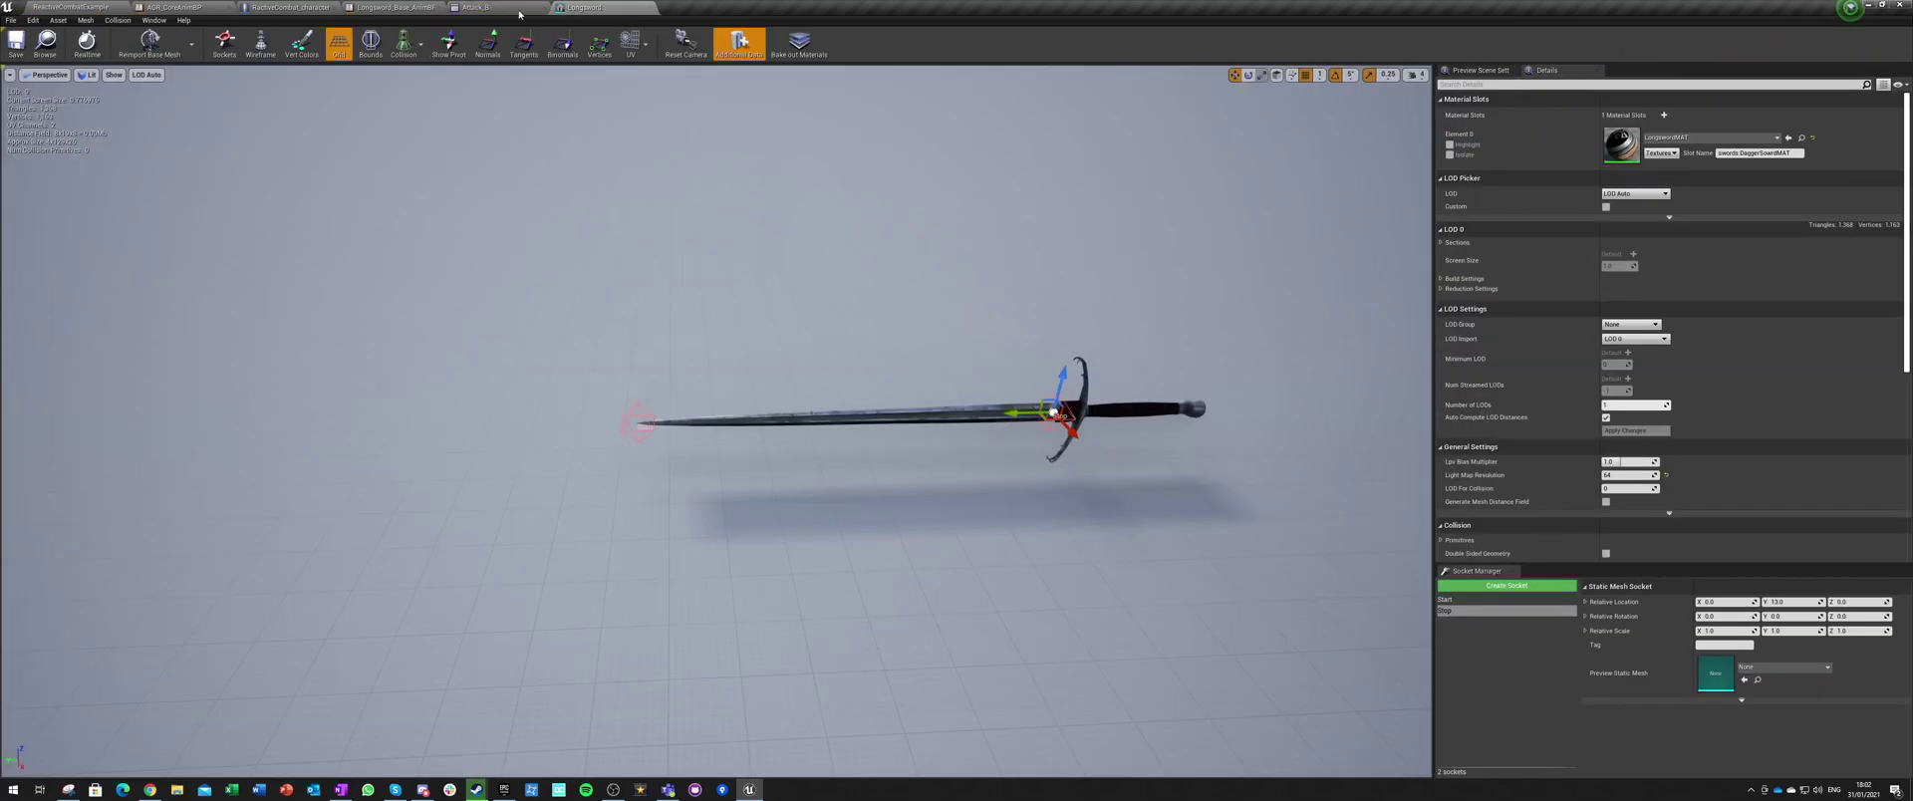
click(651, 8)
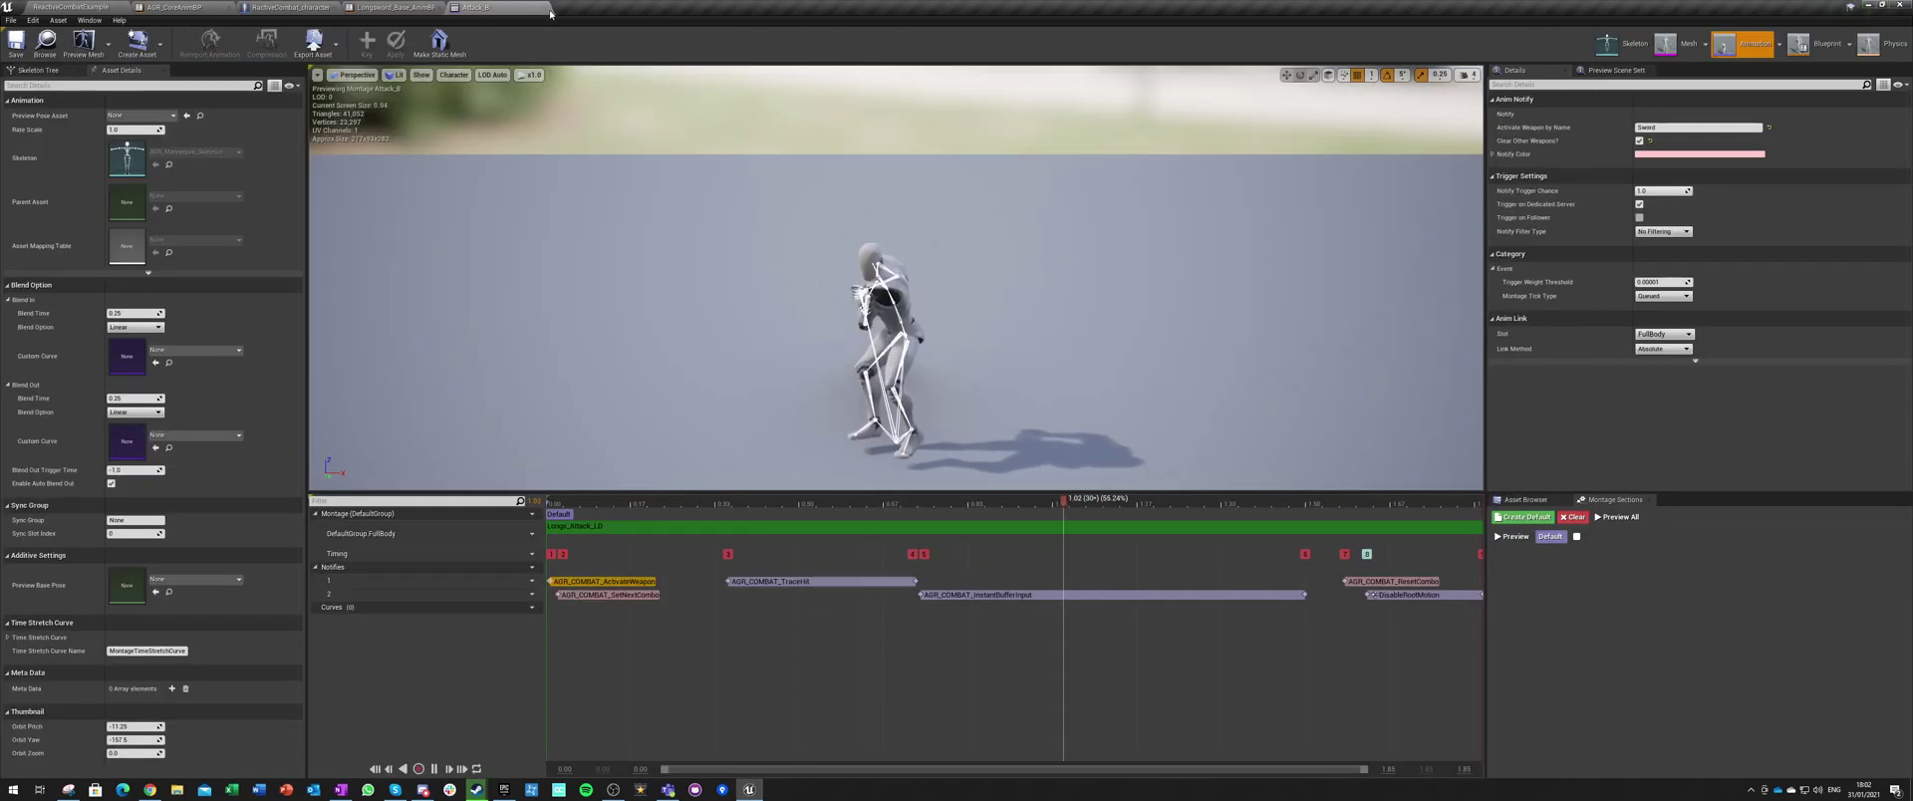
Step: Reopen the Attack_C montage and add an AGR_COMBAT_SetNextCombo notify at the start of notify track 2
click(95, 9)
double_click(339, 613)
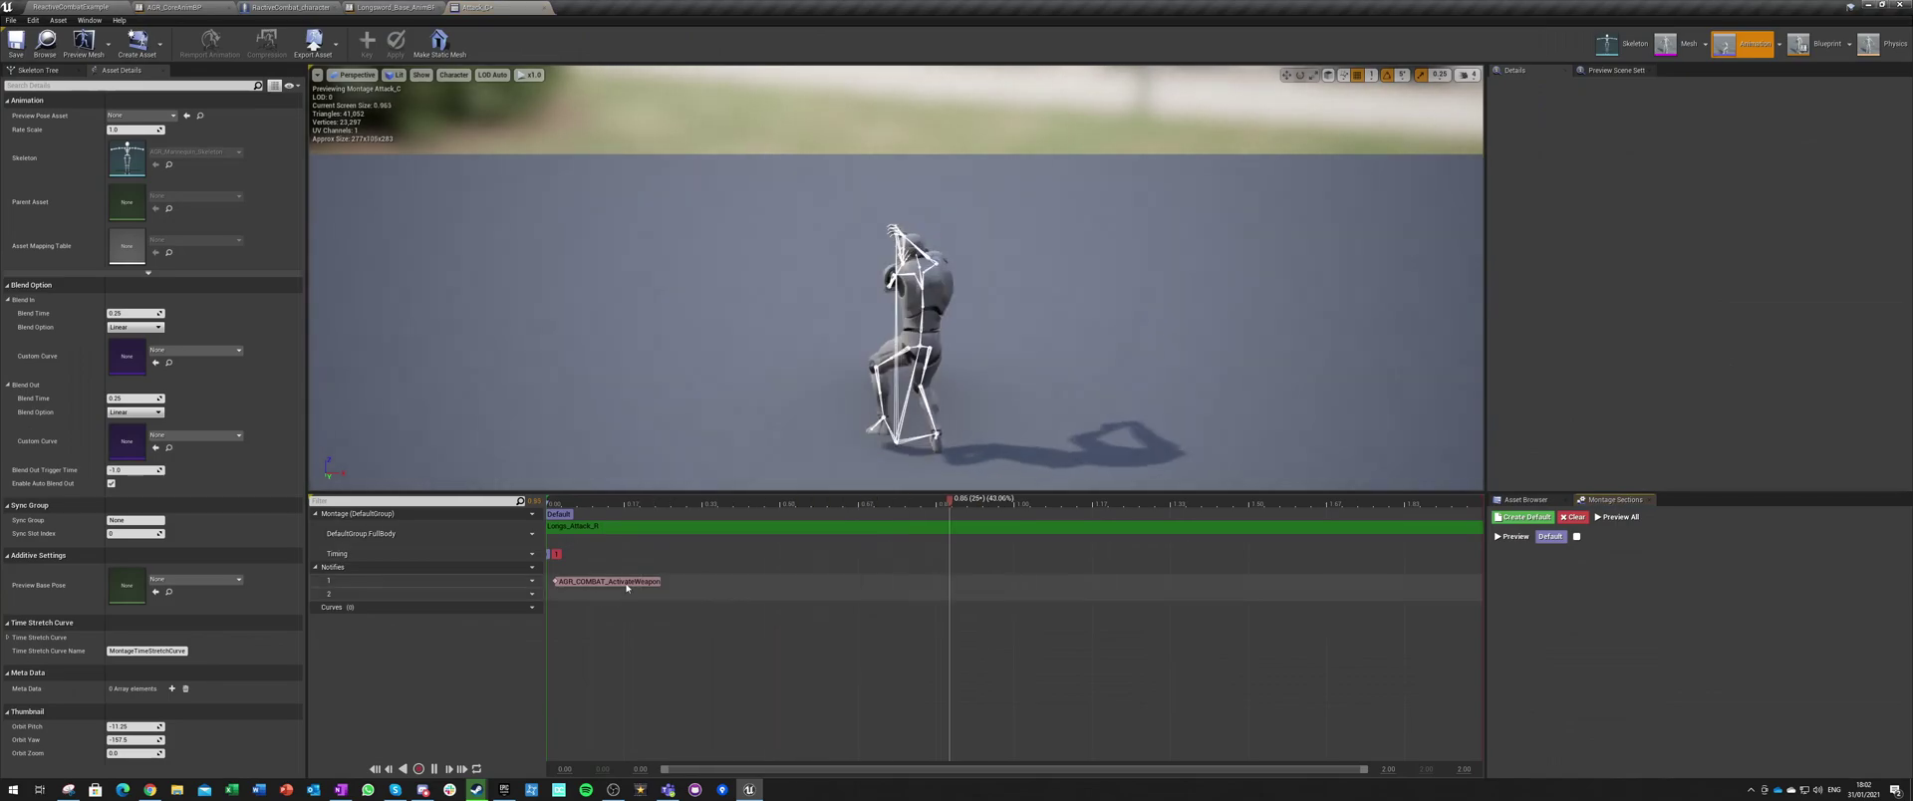
click(589, 583)
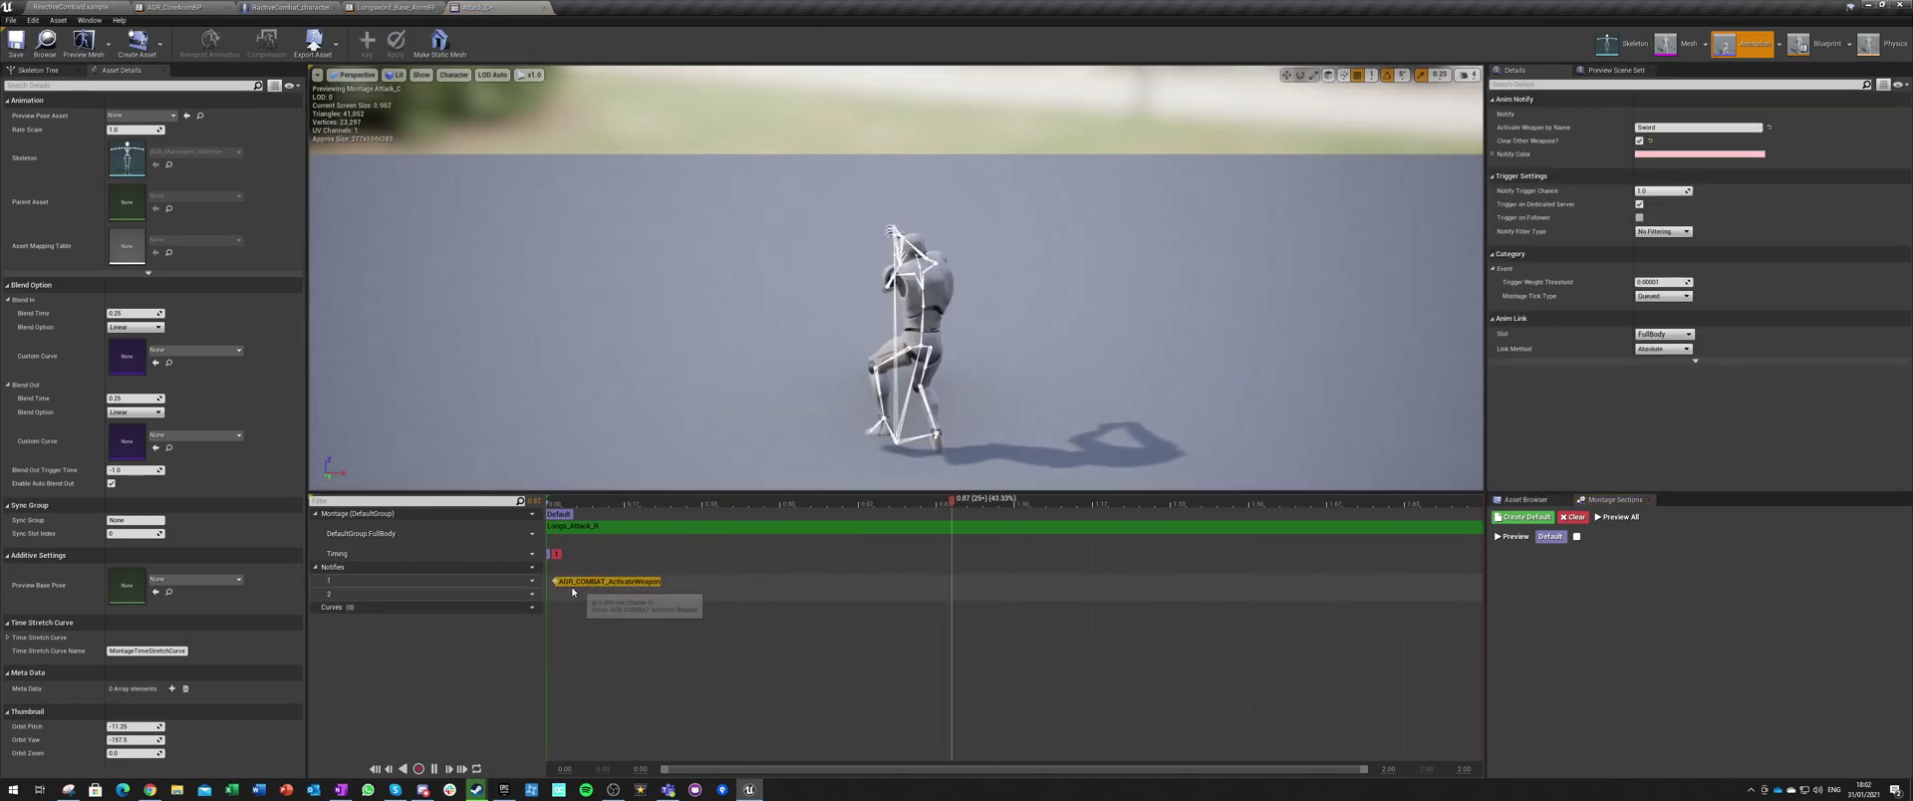
right_click(561, 595)
mouse_move(585, 612)
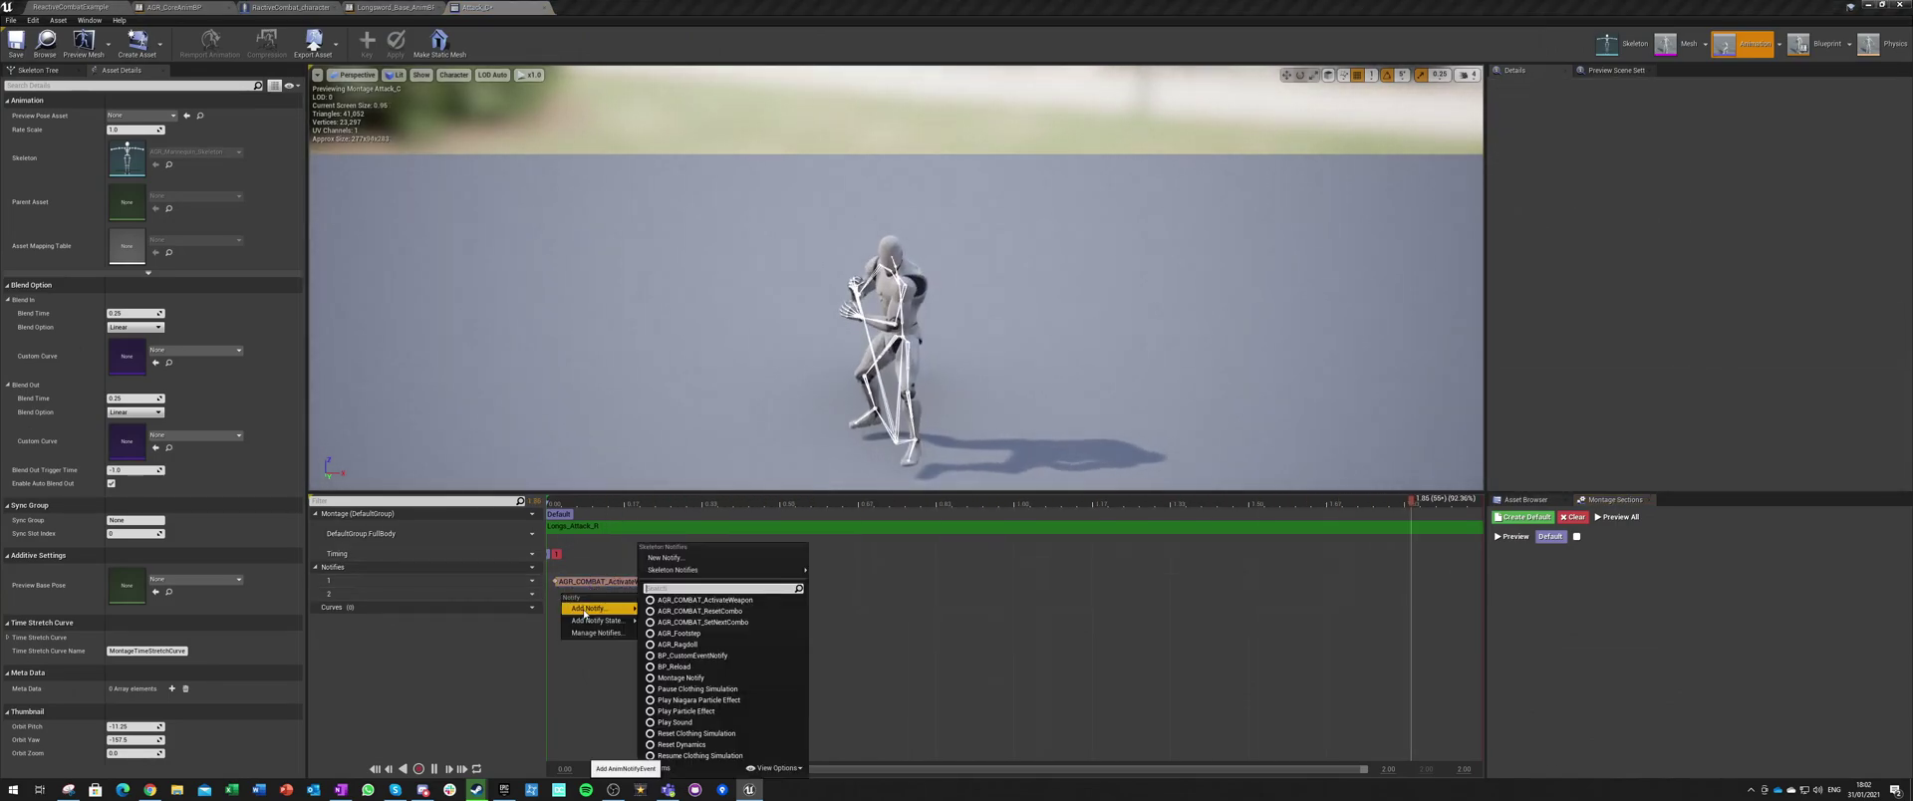
click(710, 625)
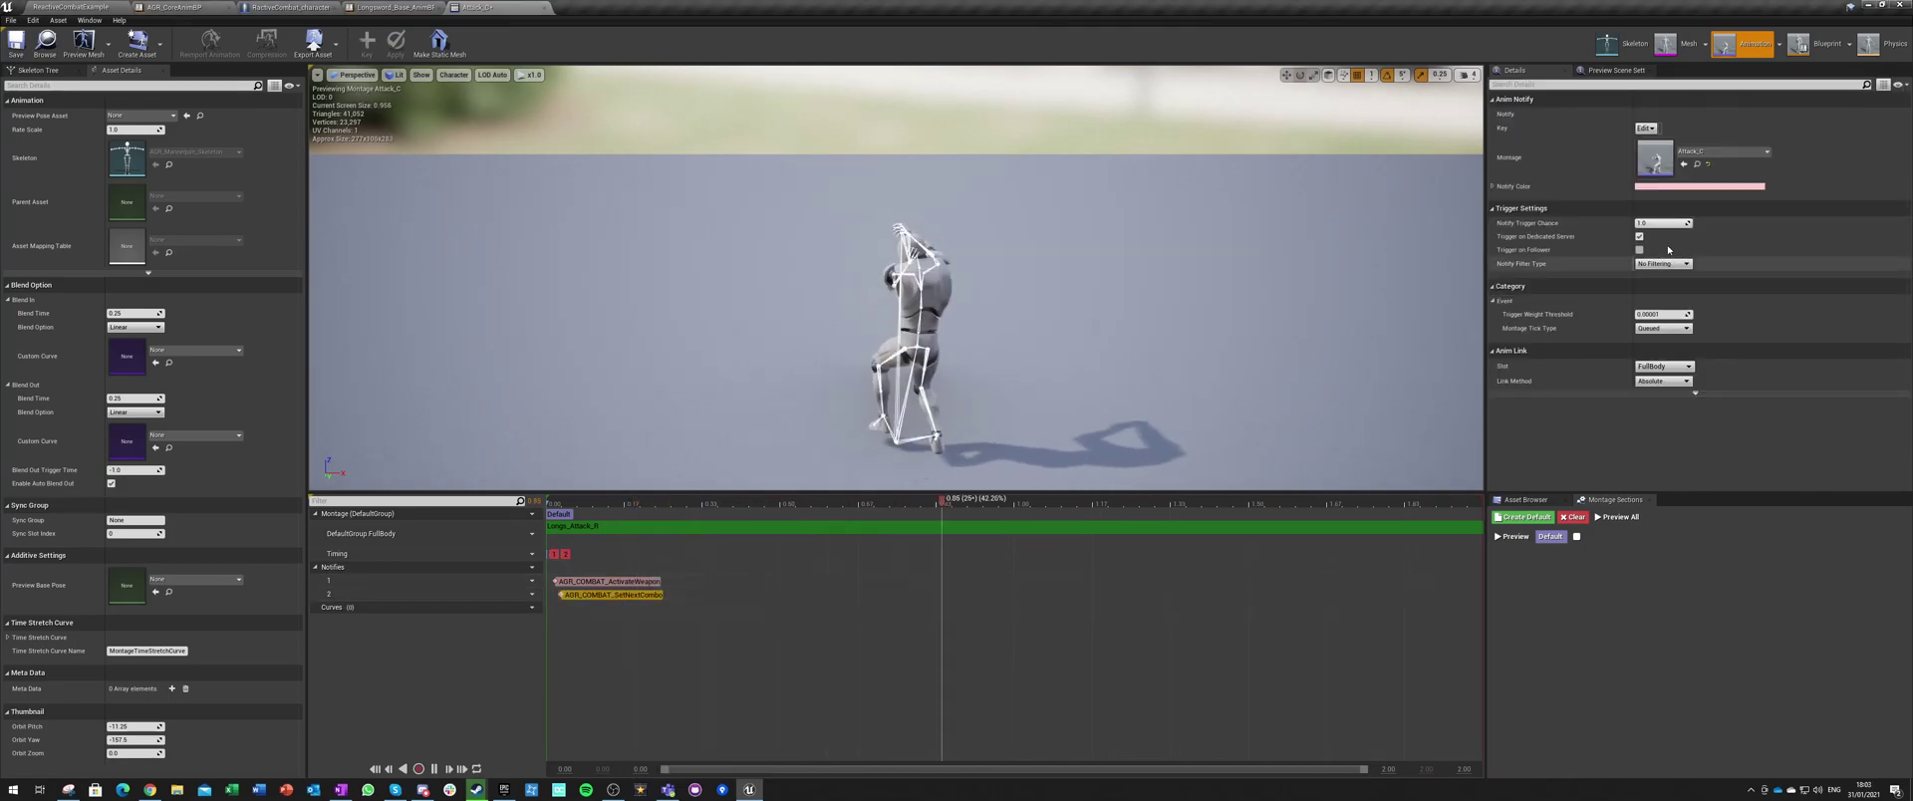
Step: Set the SetNextCombo notify's key to a Combat.Attacks tag and its montage to Attack_D
click(1645, 128)
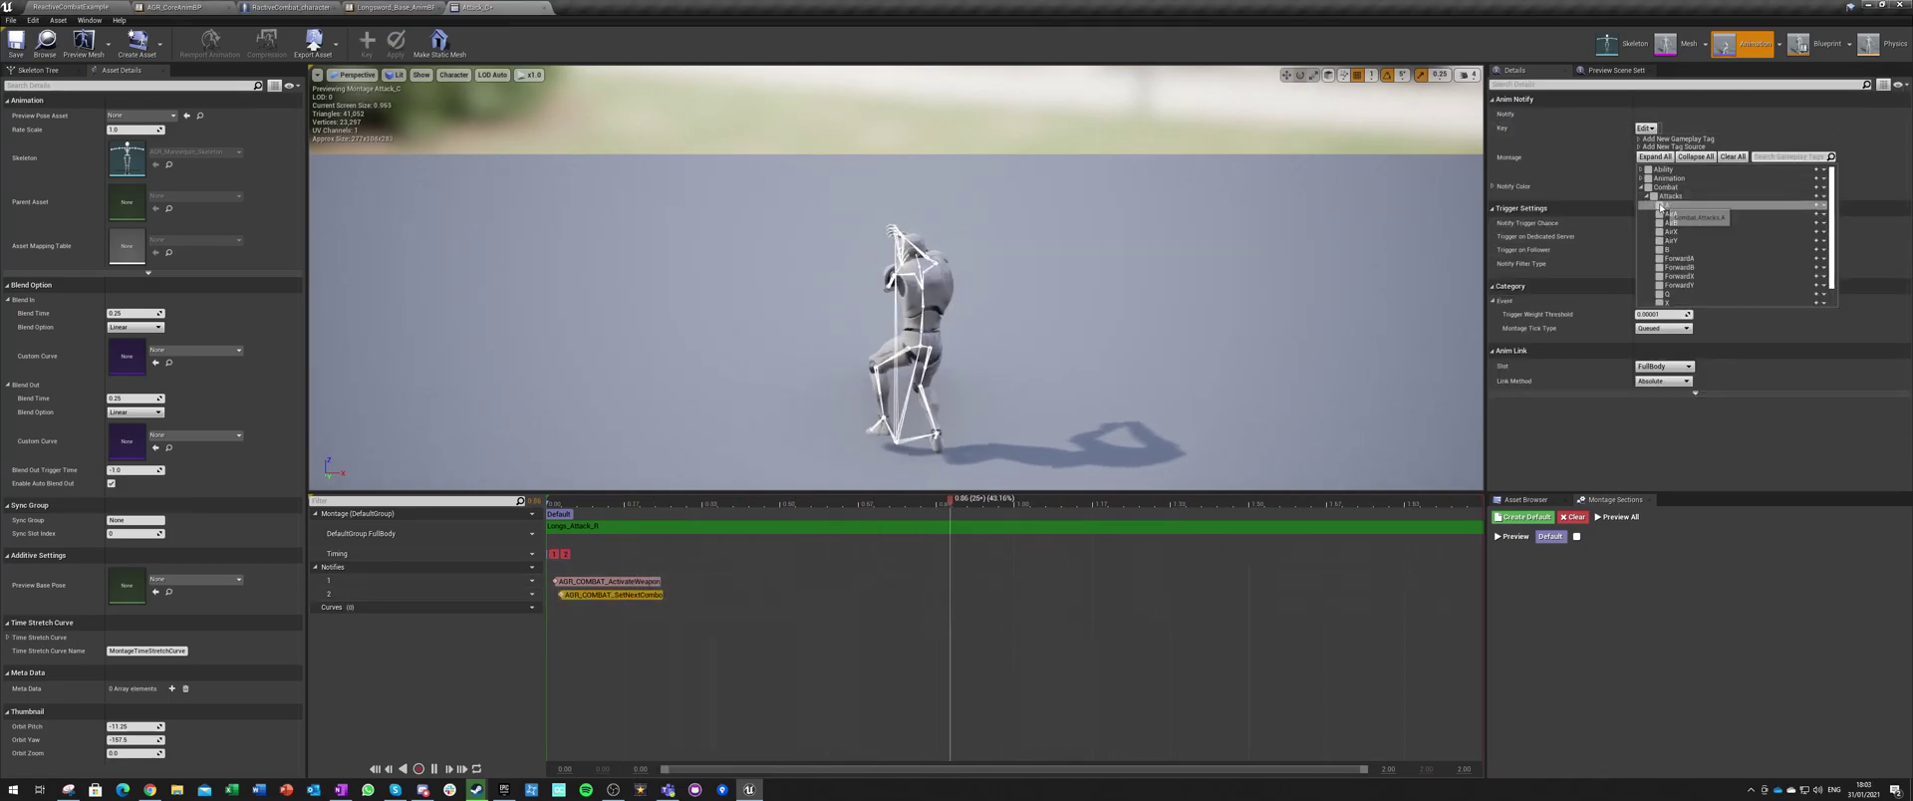
scroll(1672, 293, down, 1)
click(1667, 282)
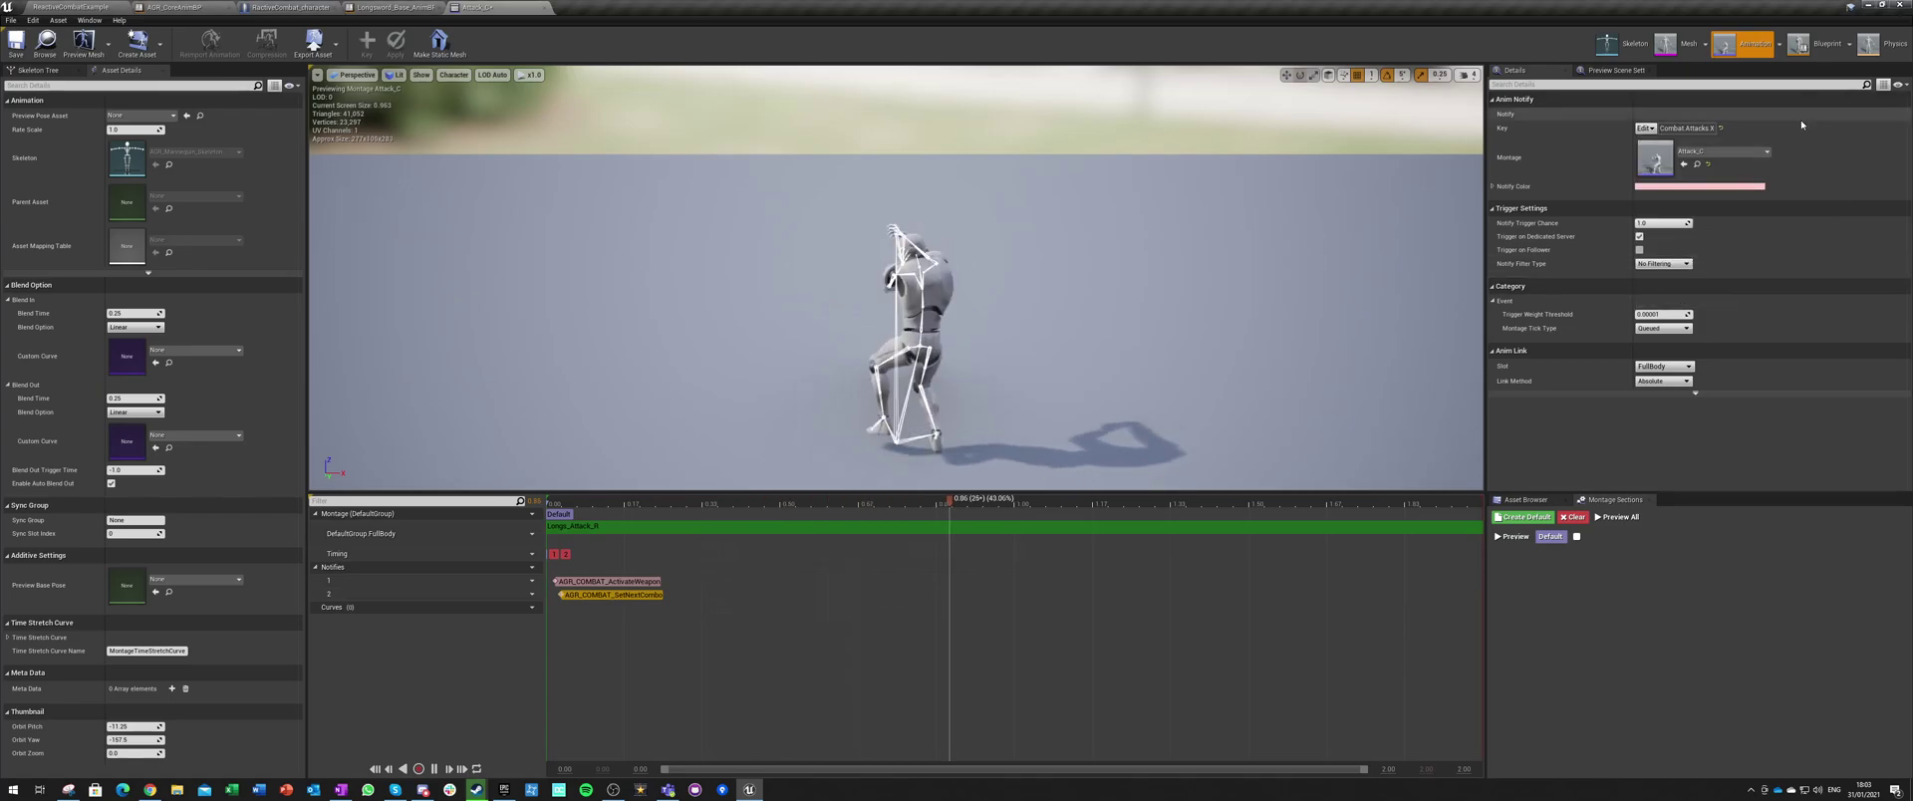
click(1724, 150)
scroll(1742, 360, down, 1)
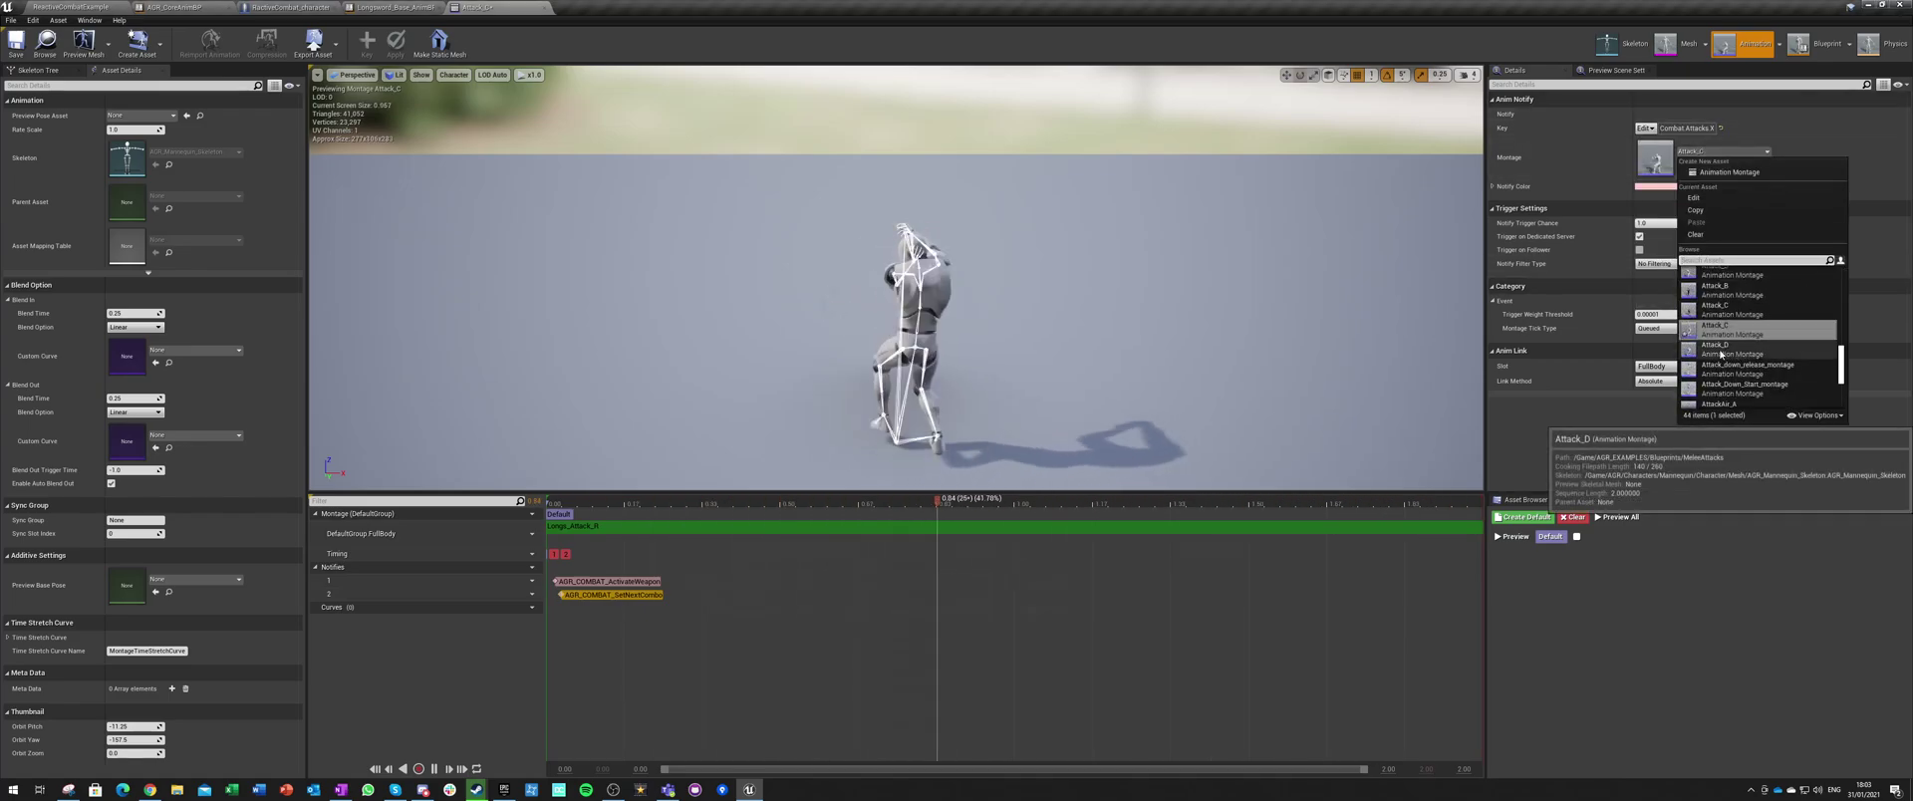
click(1719, 350)
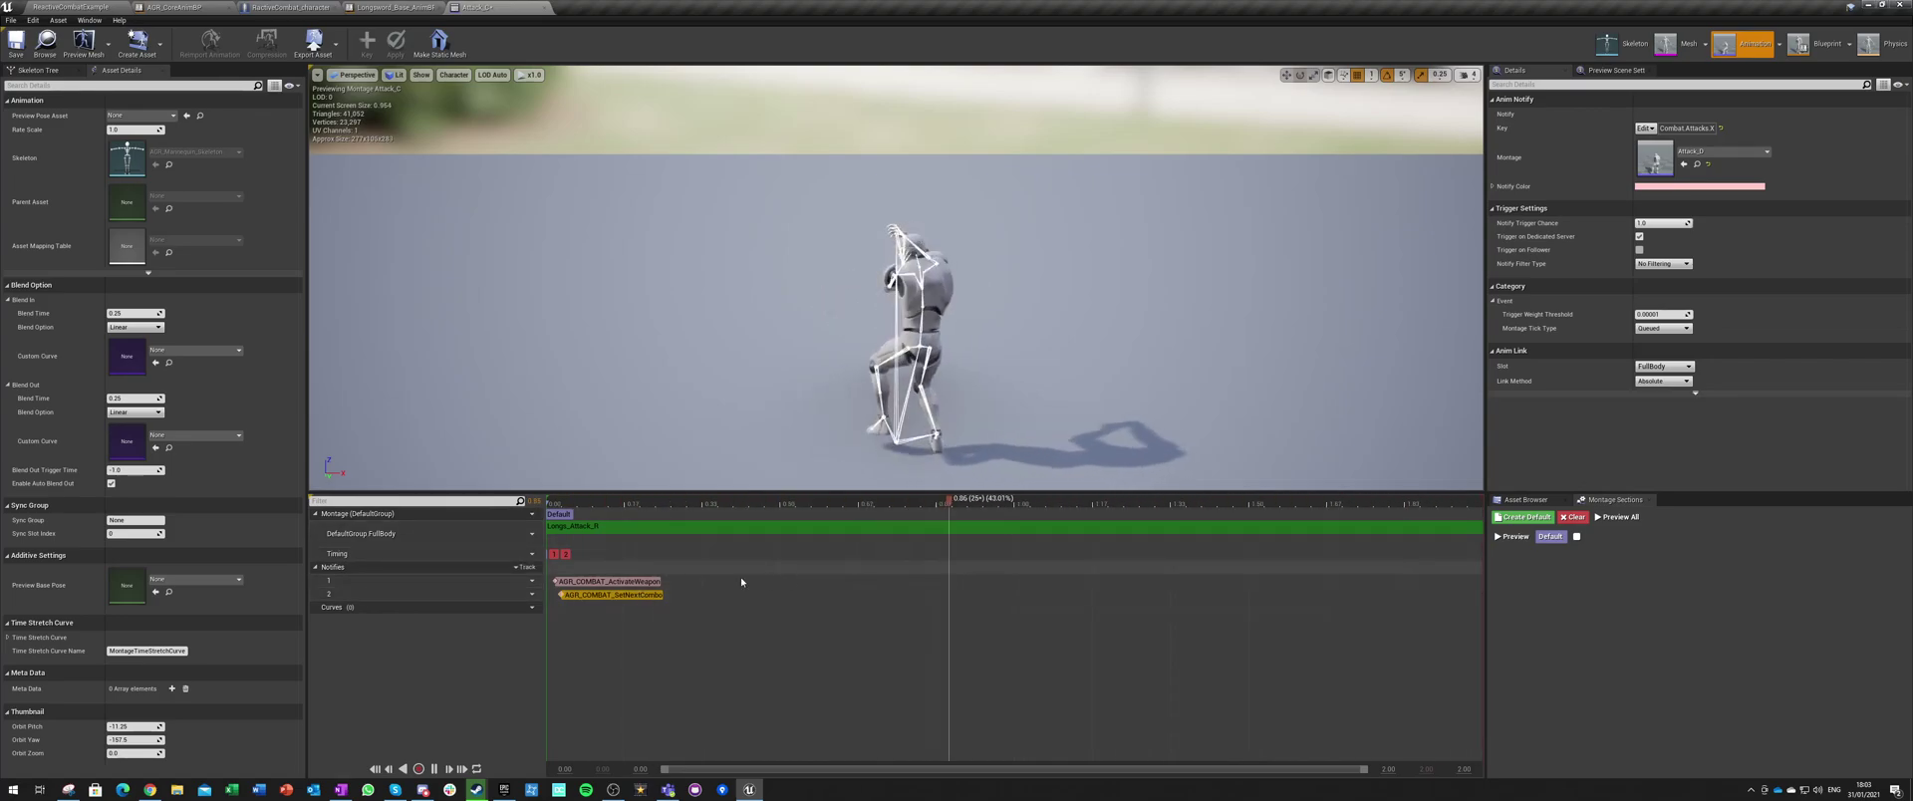
Step: Pause the preview and add an AGR_COMBAT_TraceHit notify state on track 1, starting at about 0.30 s and stretched over the sword swing
click(433, 770)
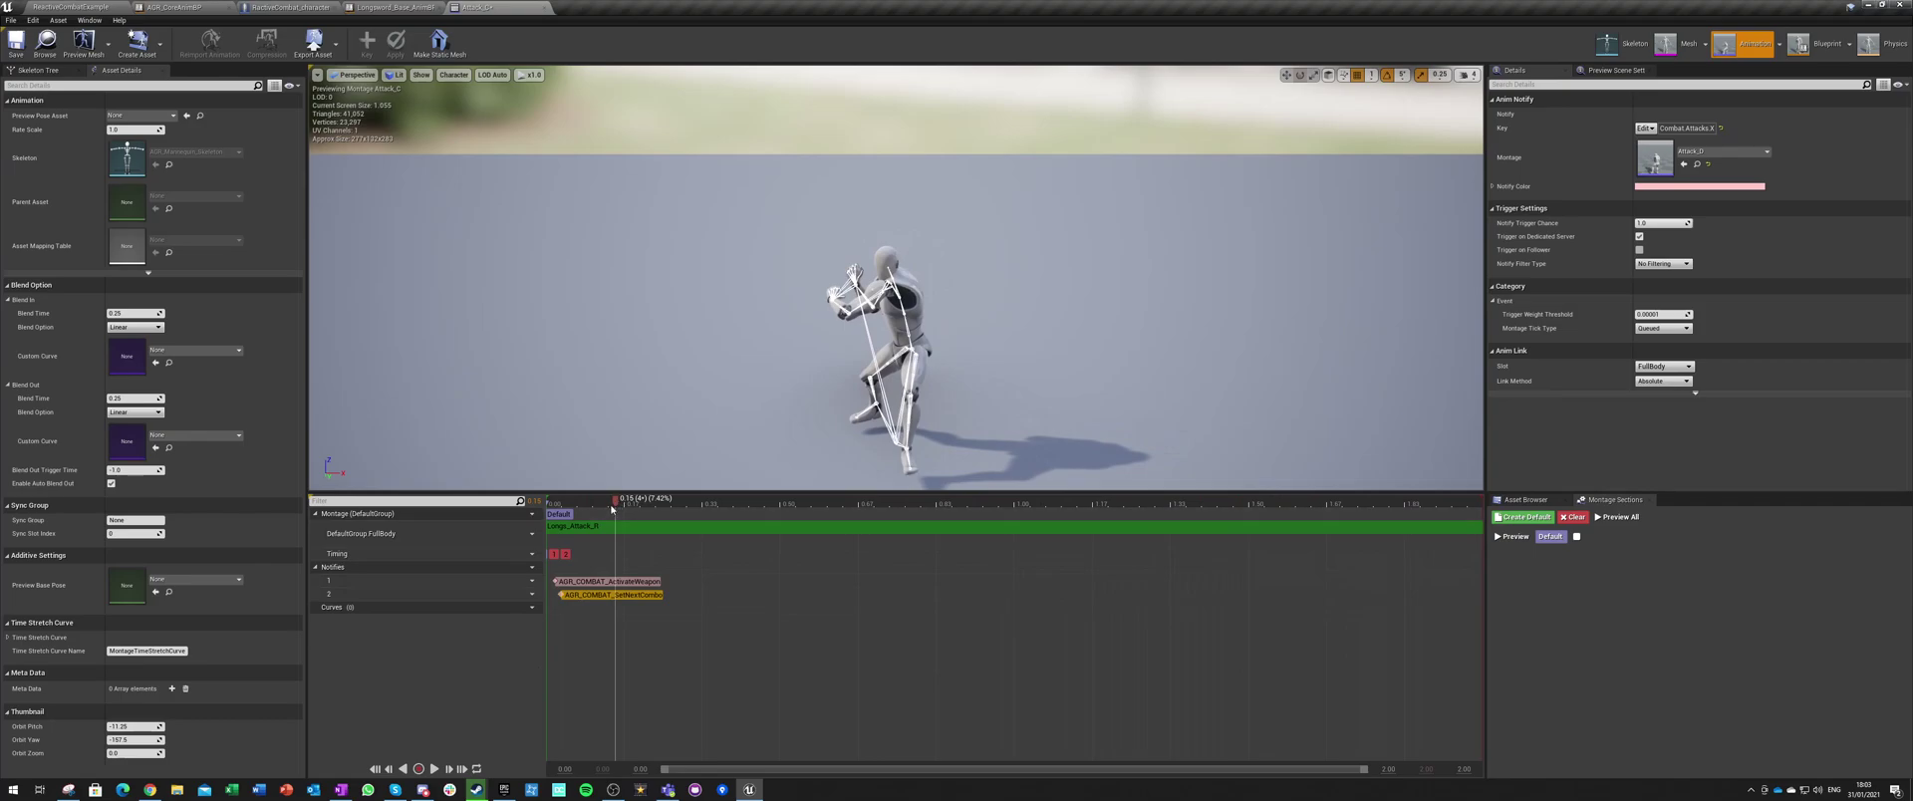
drag(621, 505, 684, 505)
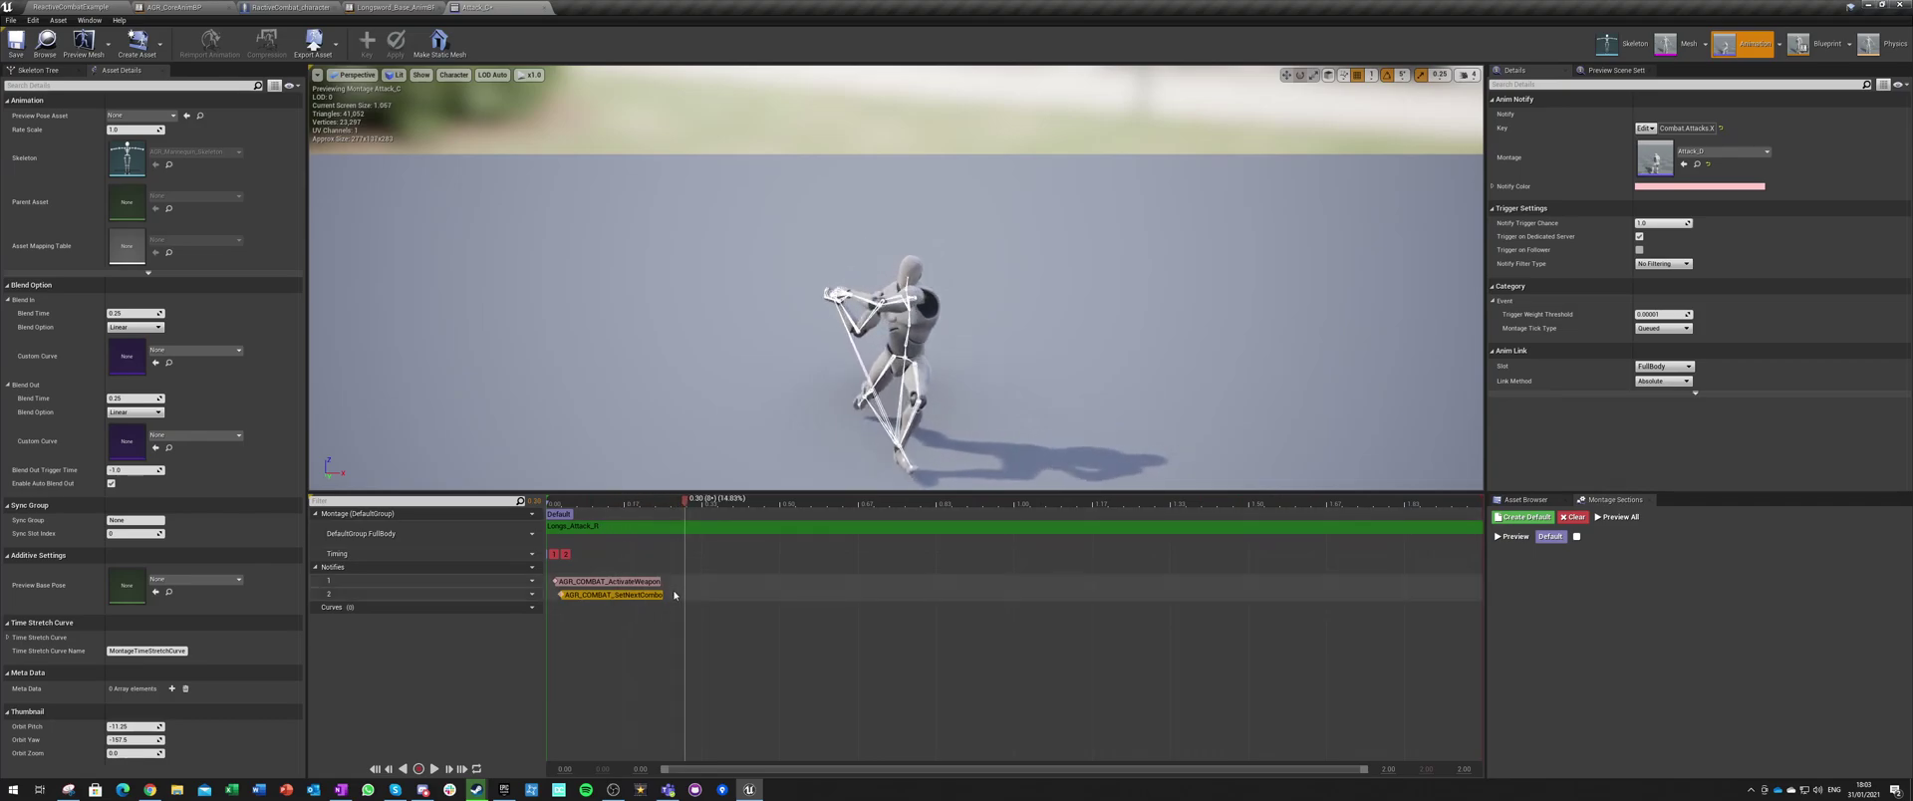
right_click(685, 586)
mouse_move(714, 595)
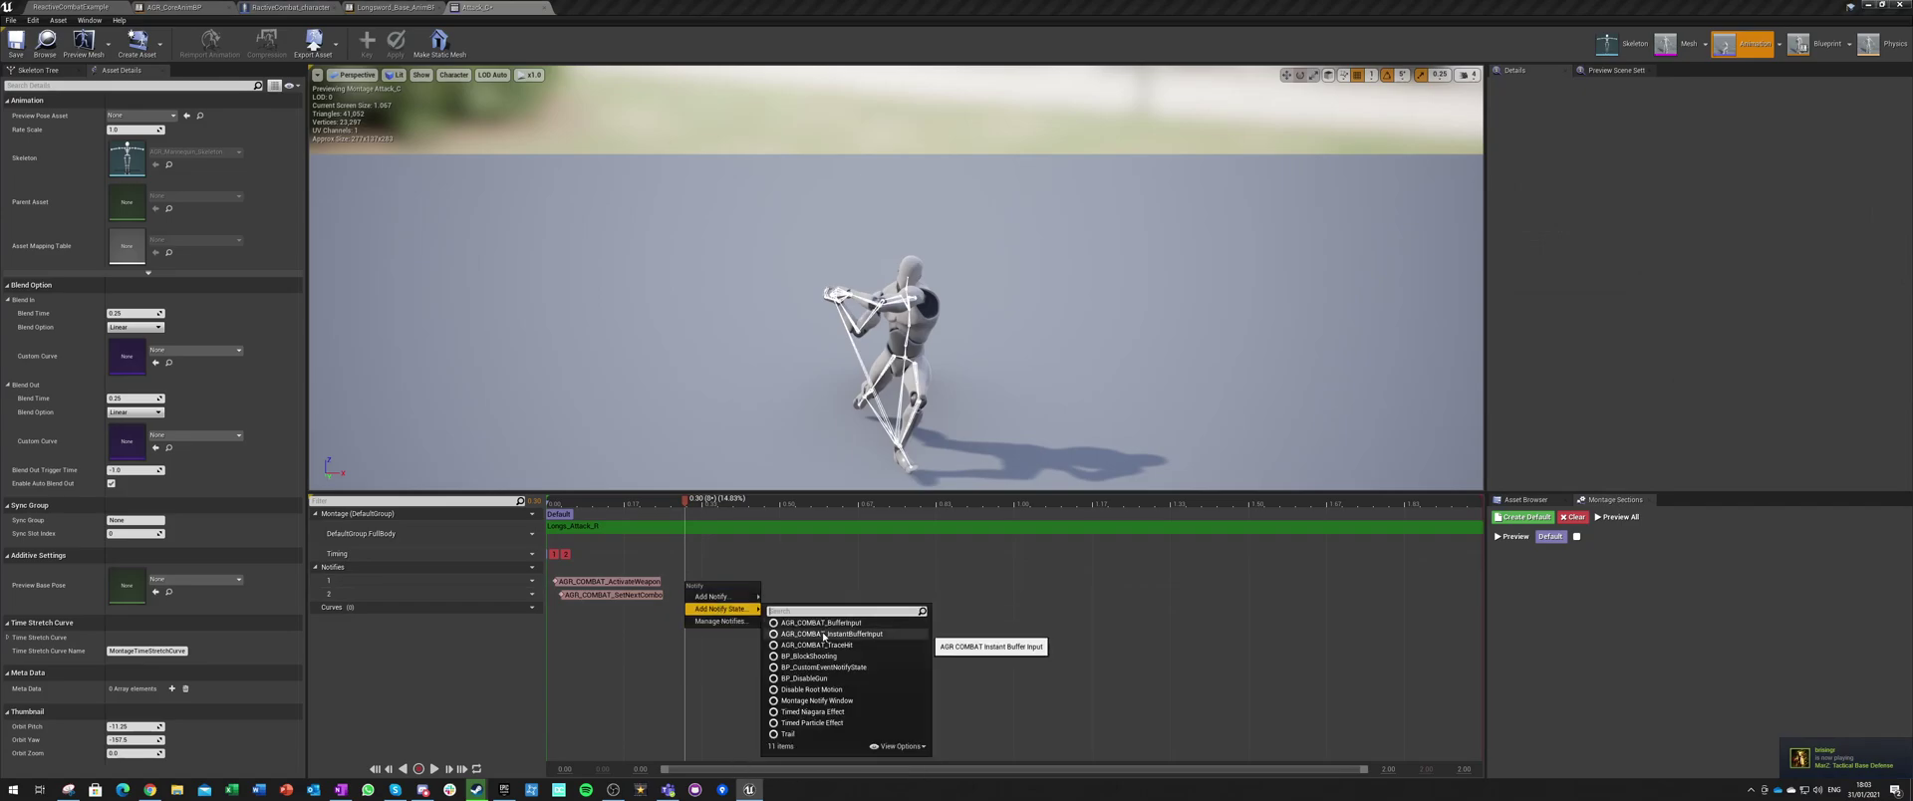
click(824, 635)
click(721, 511)
drag(721, 511, 1011, 520)
click(870, 580)
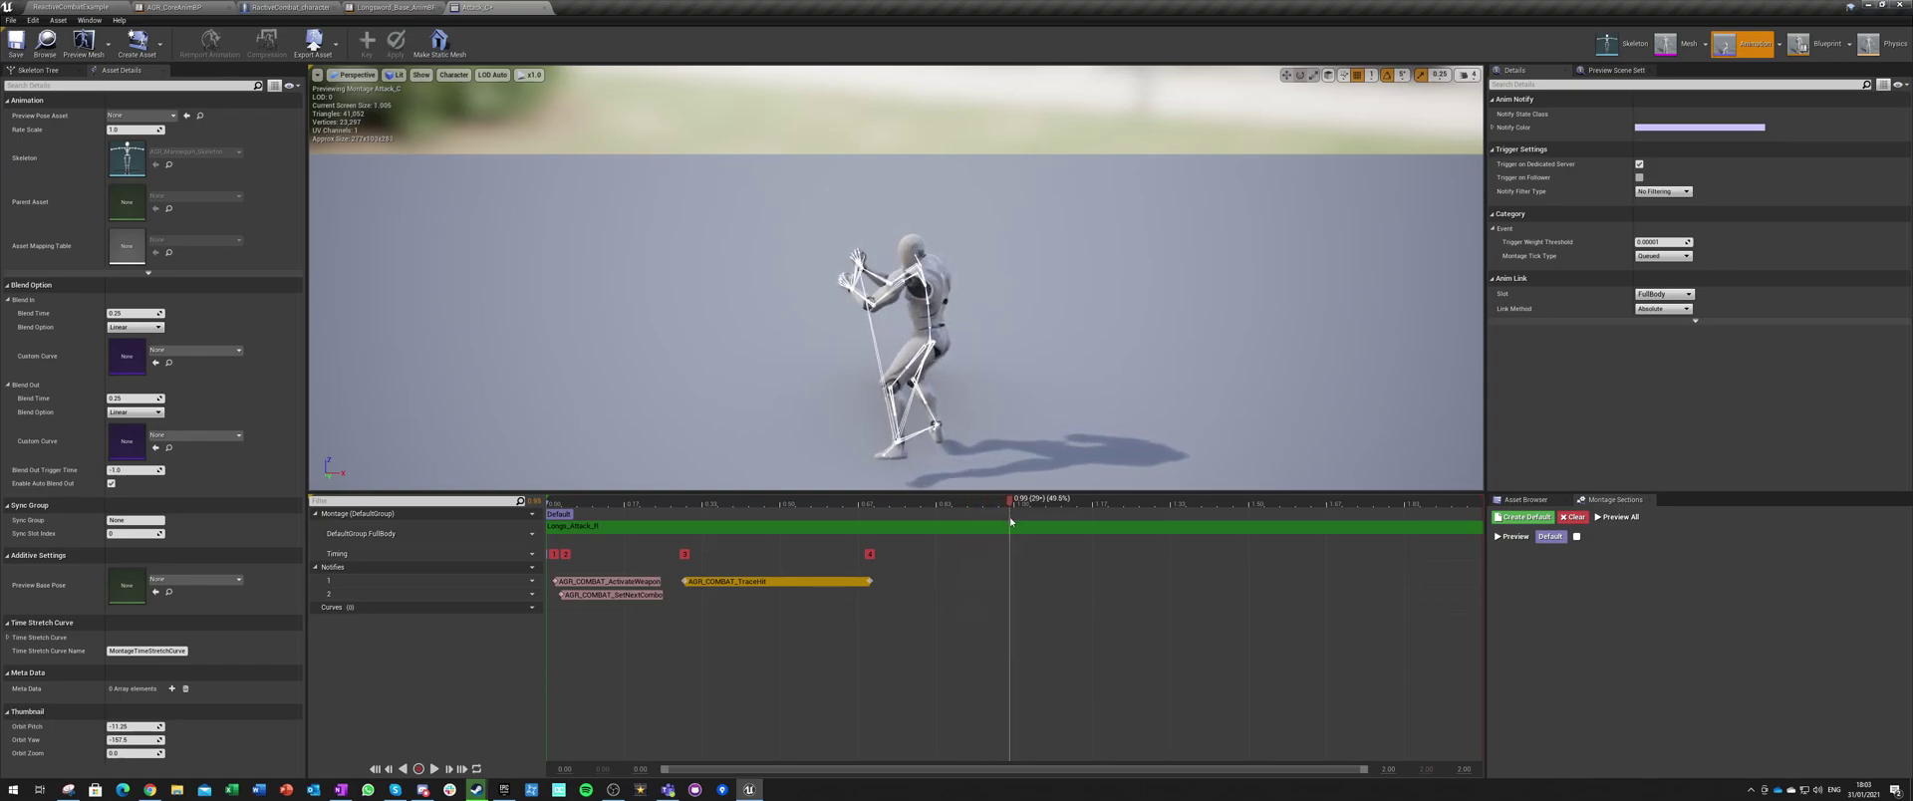
Step: Add an AGR_COMBAT_InstantBufferInput notify state on track 2, spanning about 1.13 s to 1.60 s
right_click(1008, 599)
mouse_move(1037, 625)
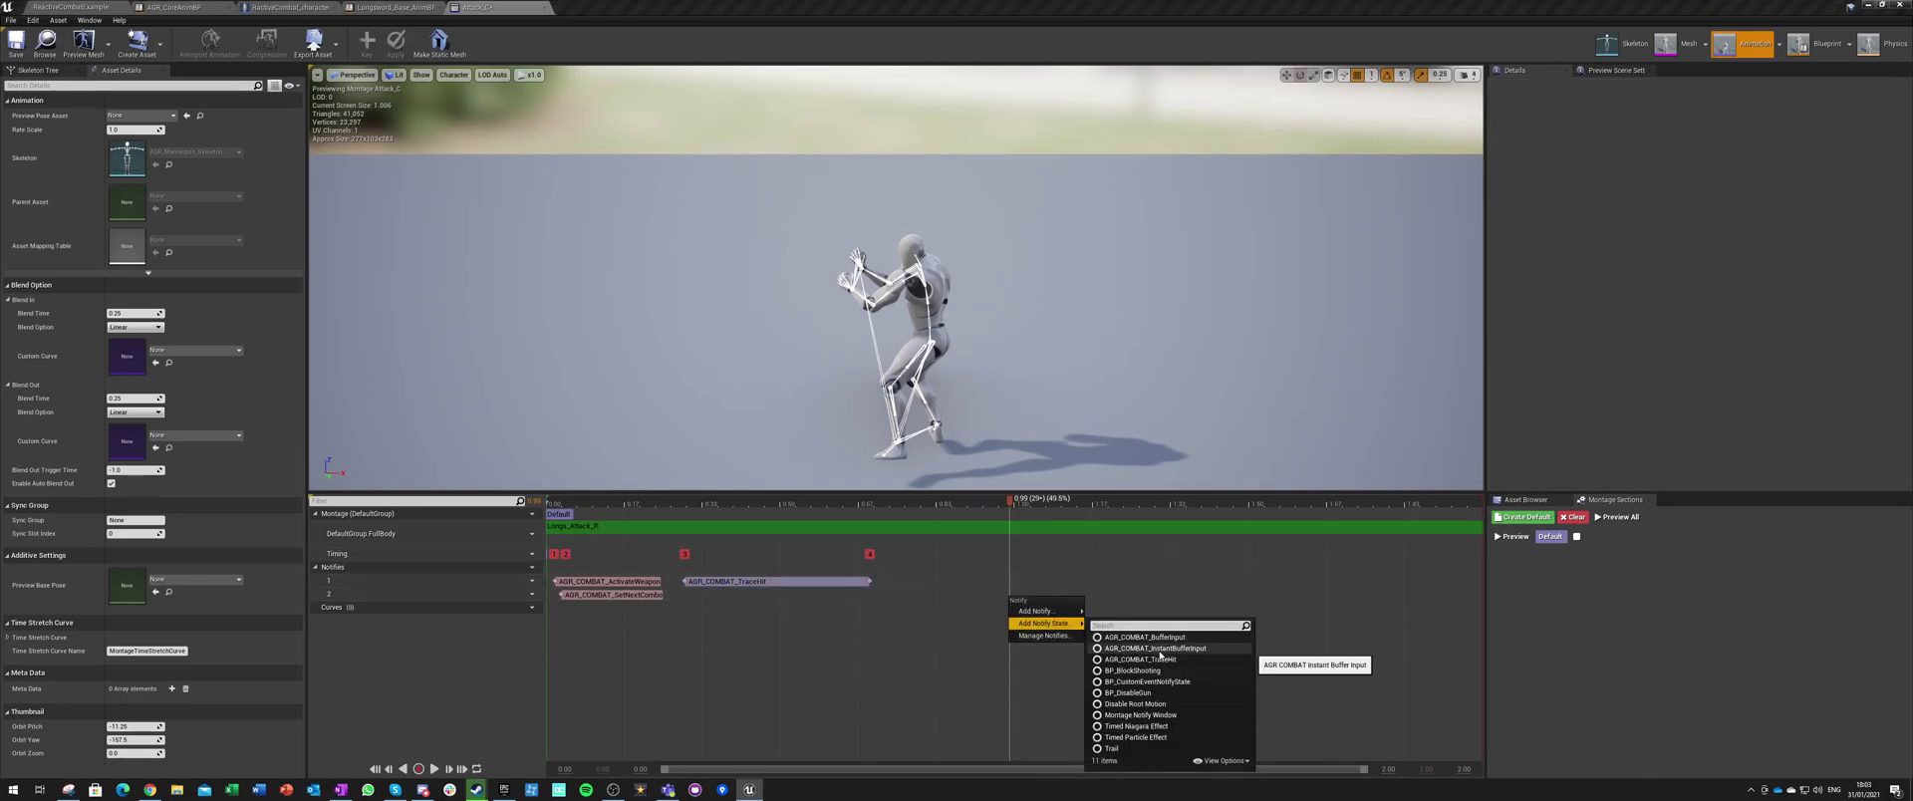
click(1162, 648)
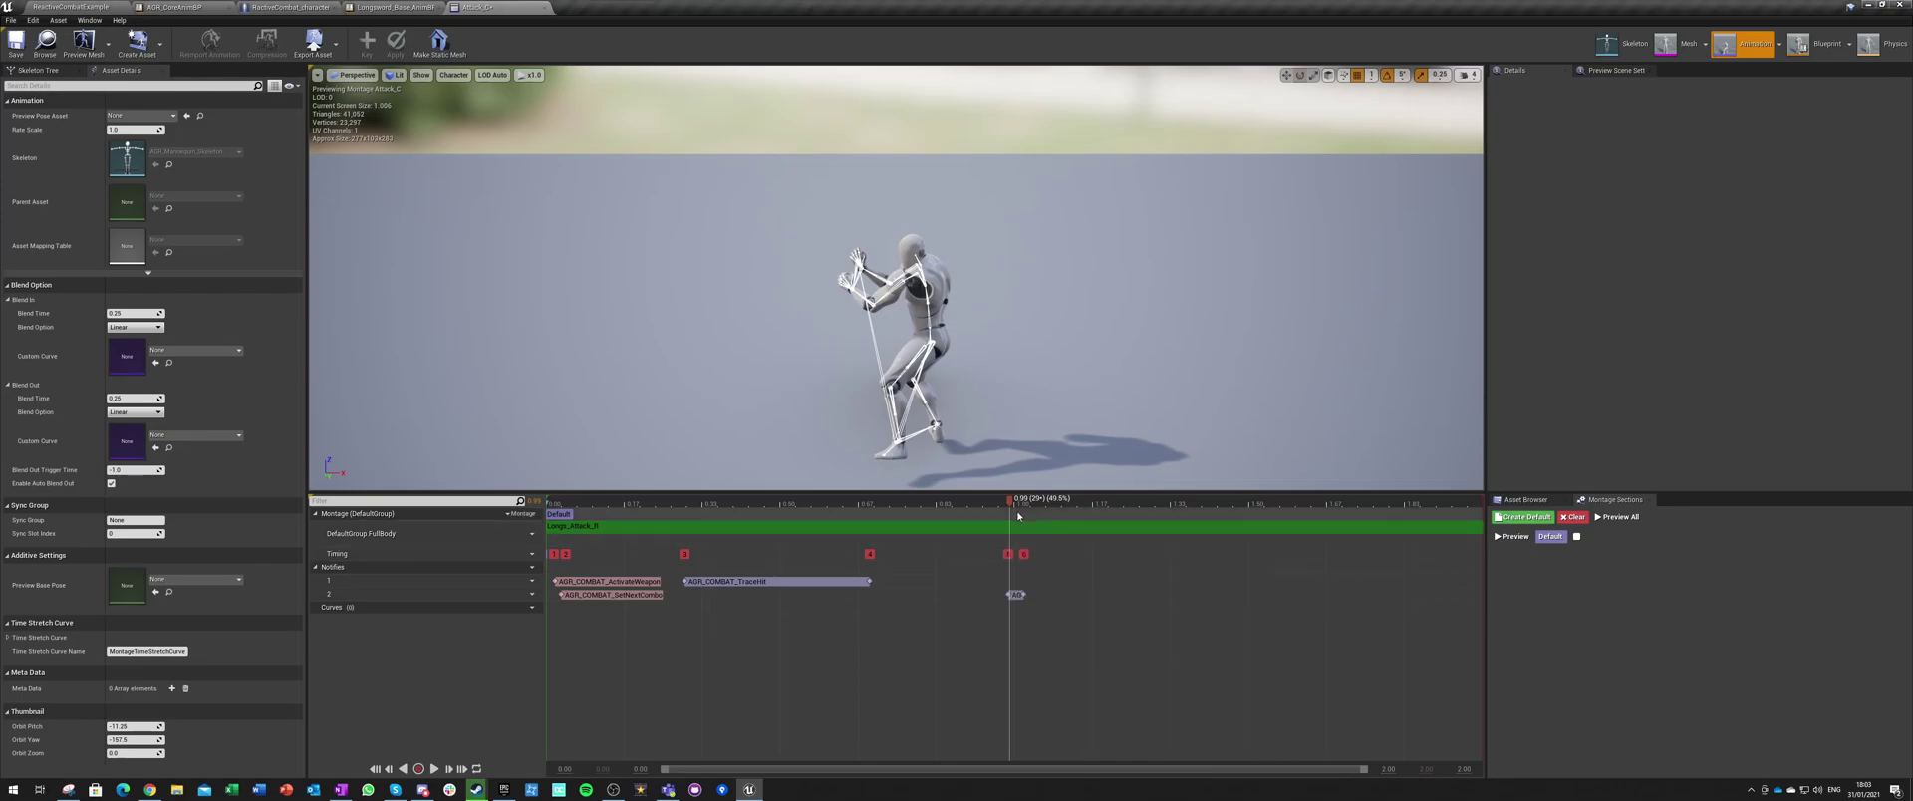
drag(1009, 501, 1070, 510)
drag(1014, 594, 1078, 597)
drag(1074, 503, 1292, 506)
drag(1086, 595, 1295, 594)
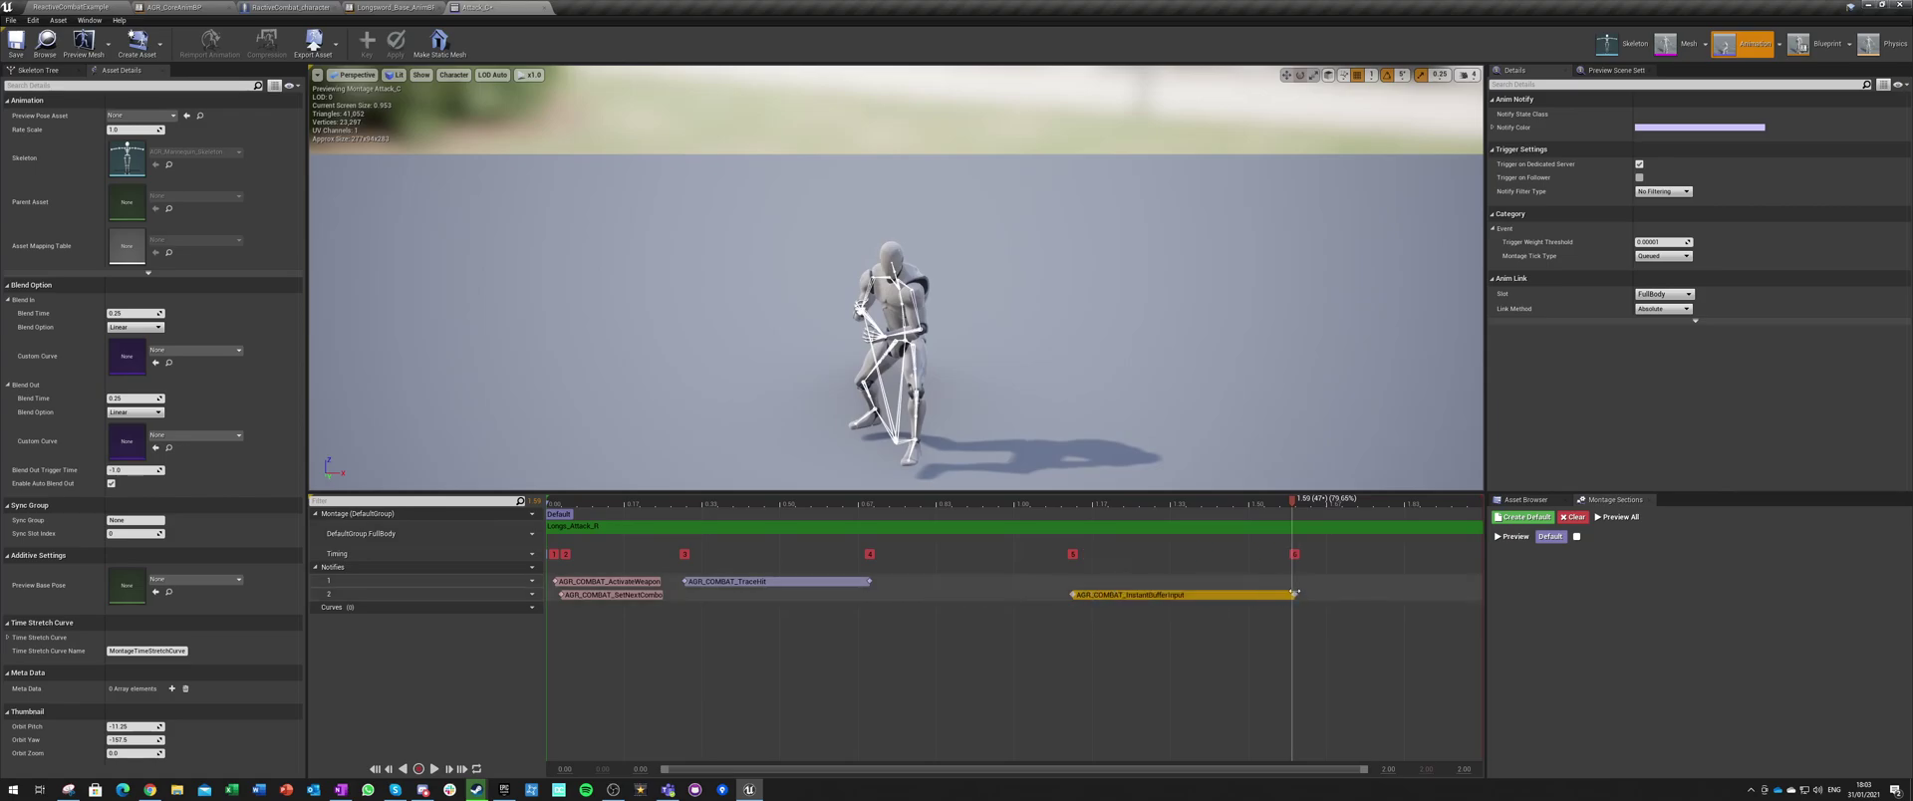
Step: After the instant buffer window, add an AGR_COMBAT_ResetCombo notify on track 1 and a Disable Root Motion state on track 2 reaching nearly the montage's end
right_click(1302, 580)
mouse_move(1326, 595)
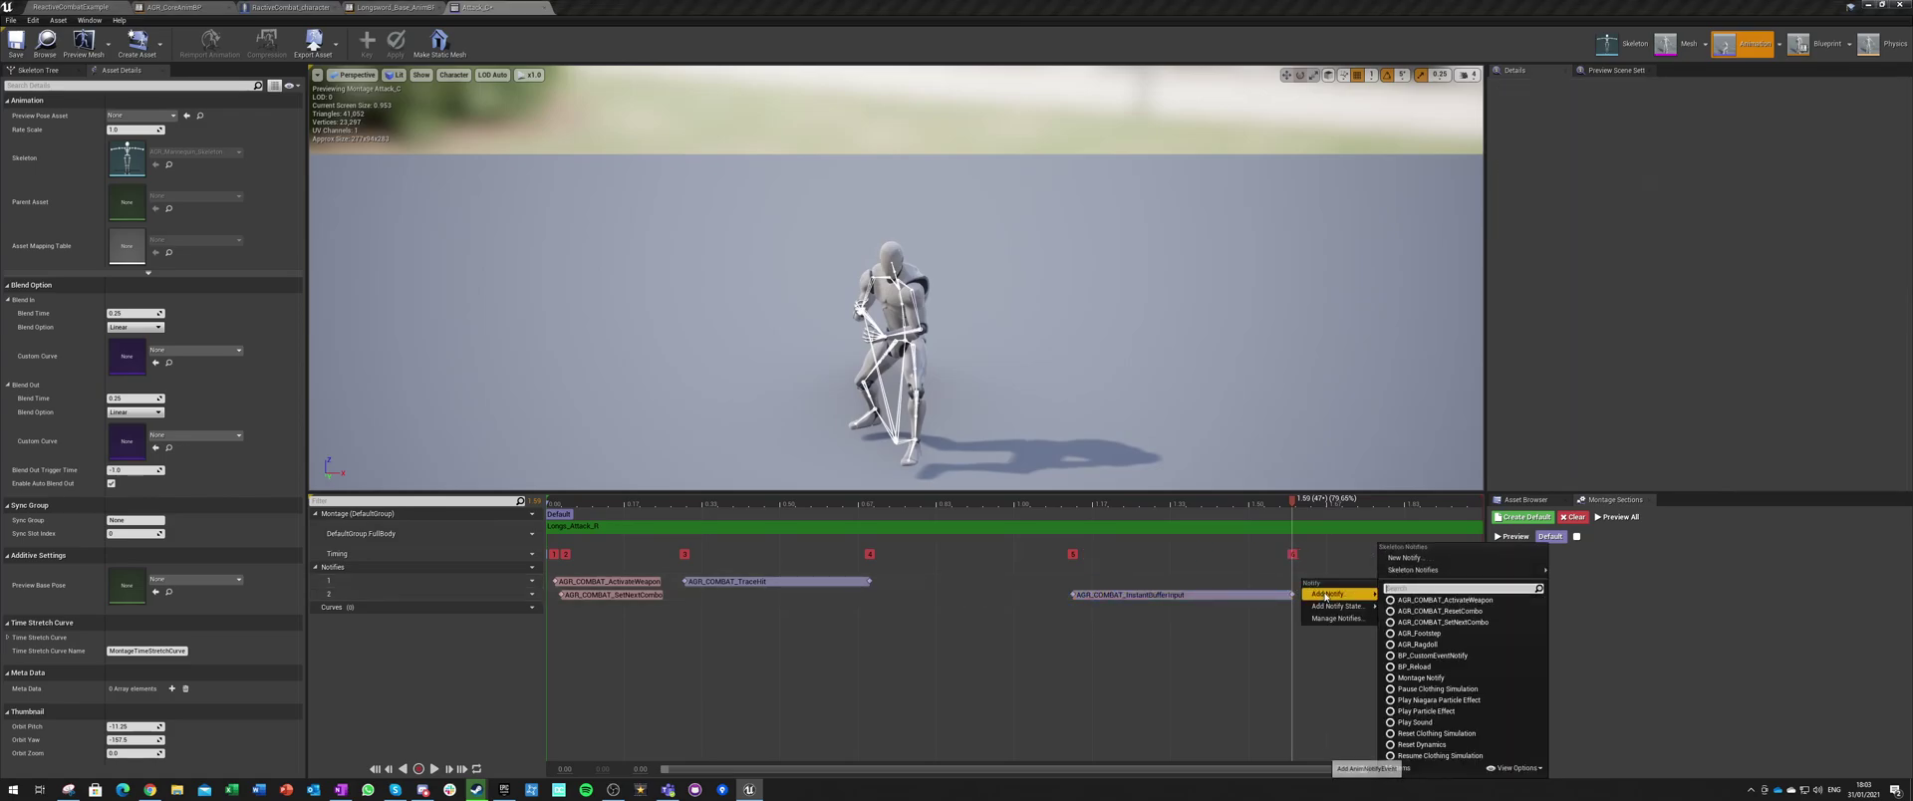
click(1437, 613)
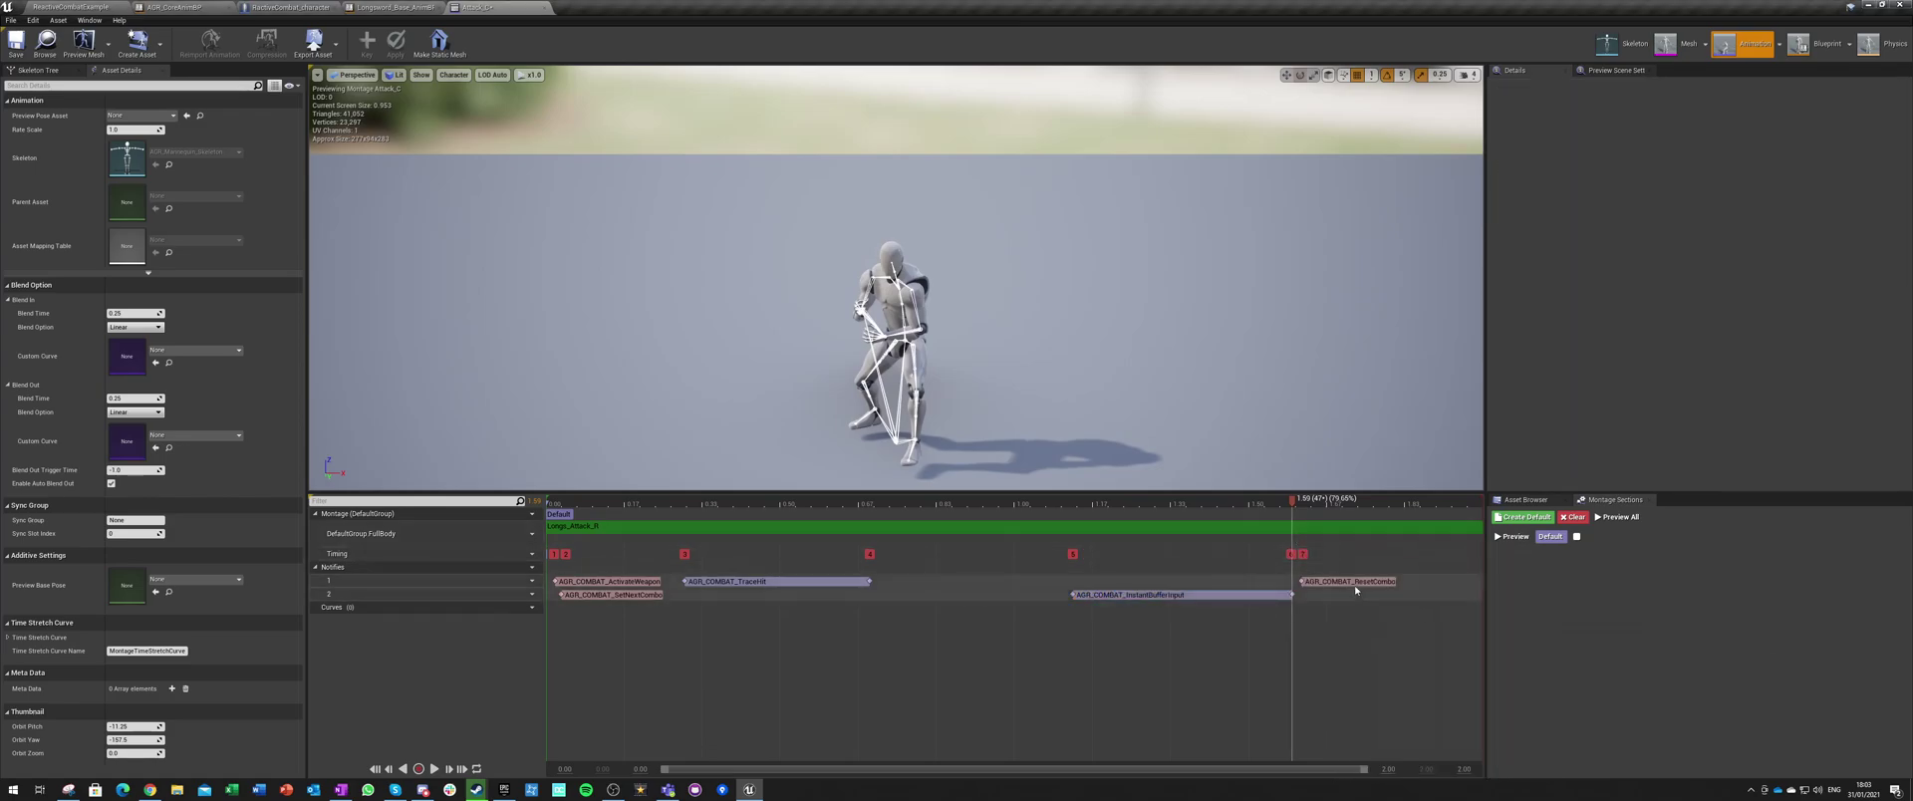
right_click(1342, 596)
mouse_move(1363, 624)
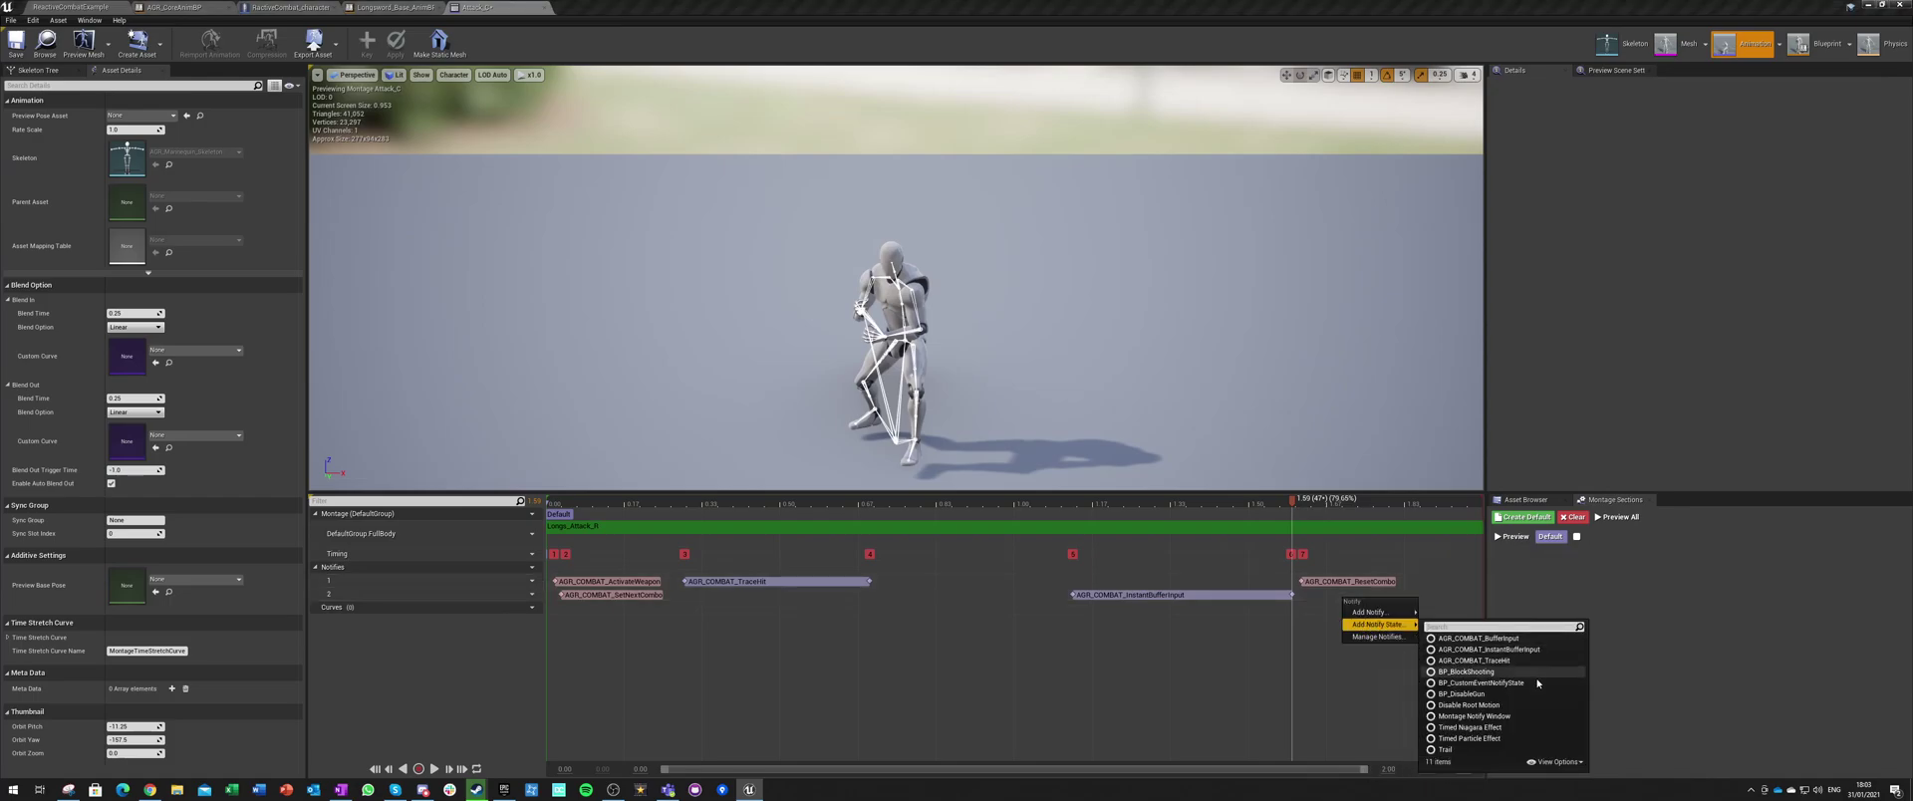
click(1469, 705)
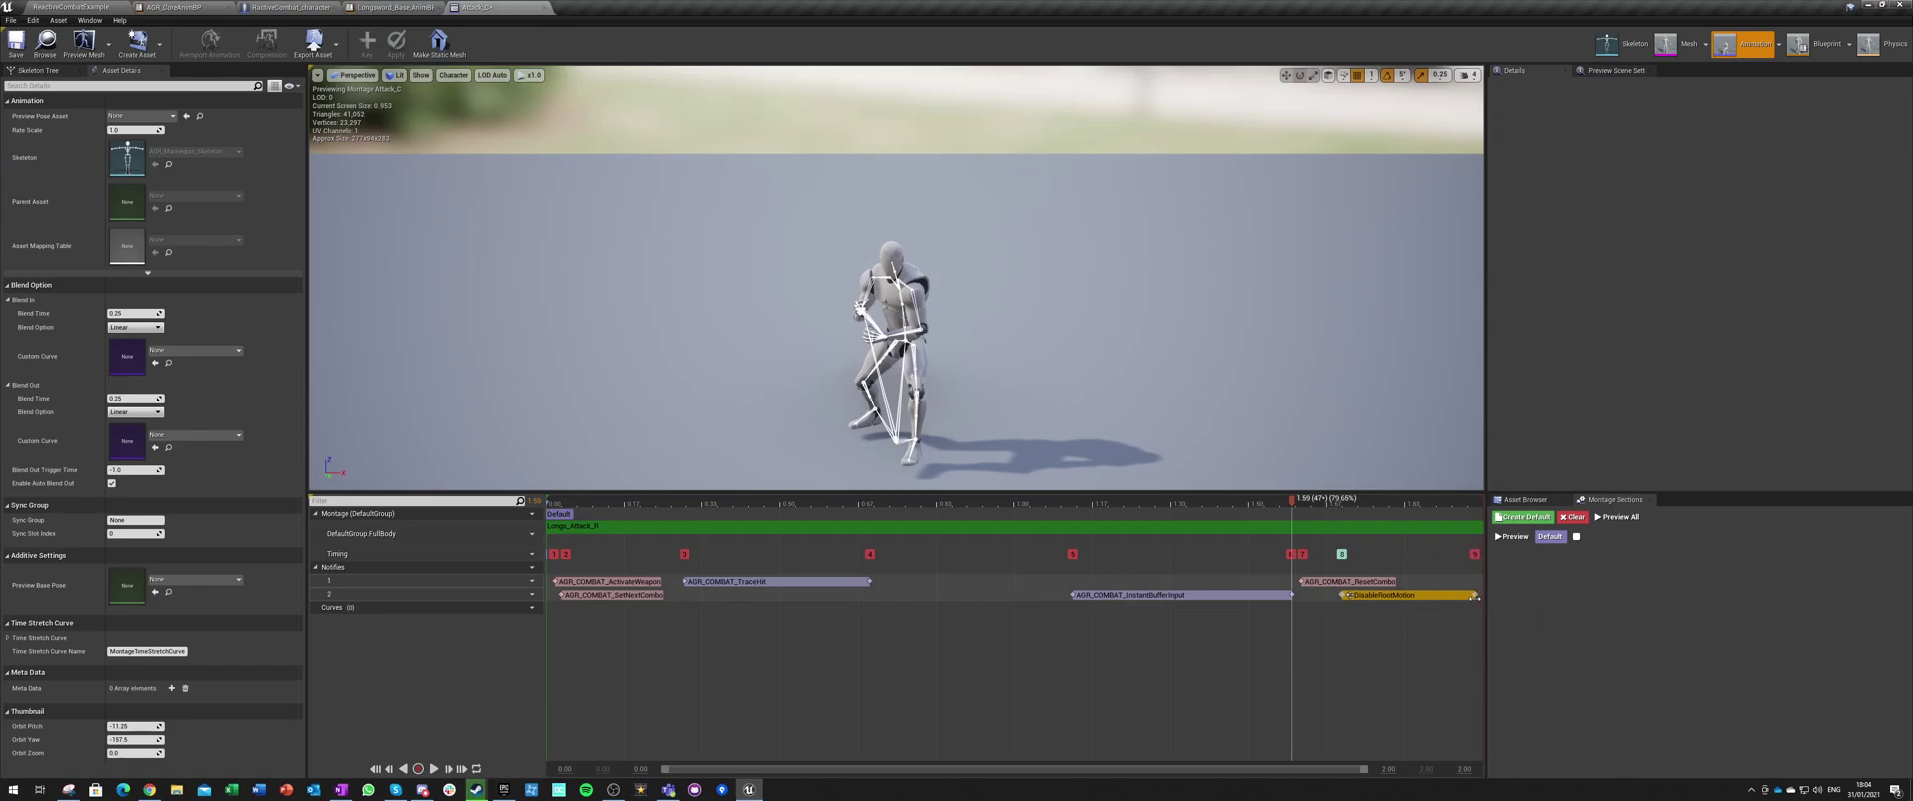
click(1478, 597)
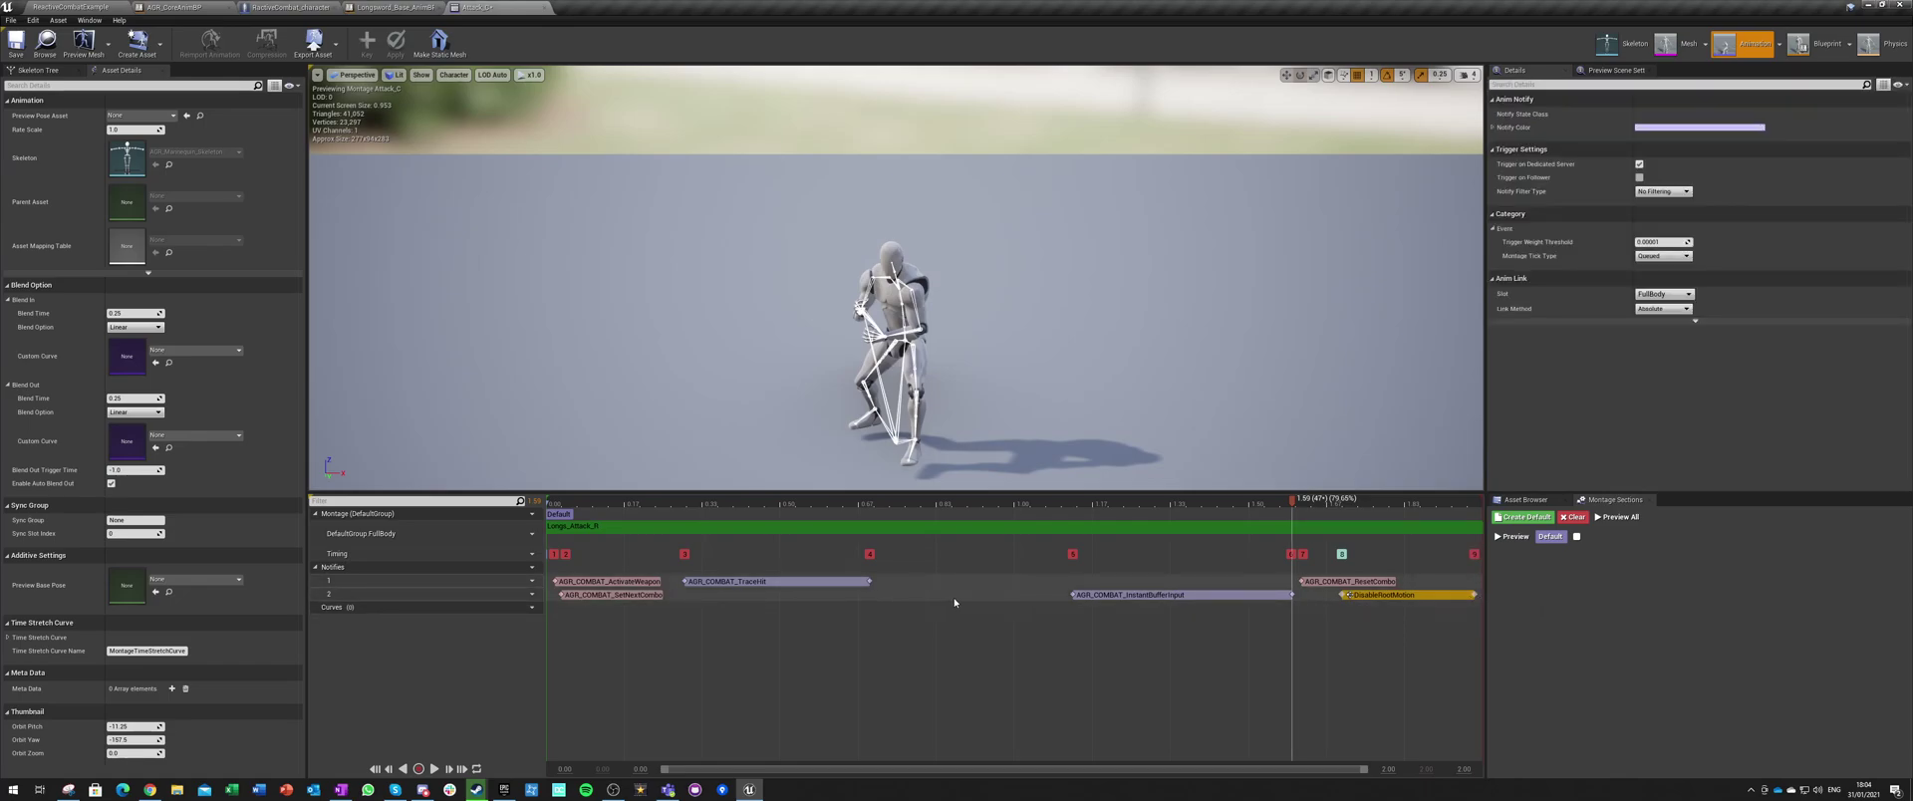
Step: Add an AGR_COMBAT_BufferInput notify state on track 1, filling the gap between TraceHit's end and InstantBufferInput's start
right_click(886, 599)
mouse_move(913, 624)
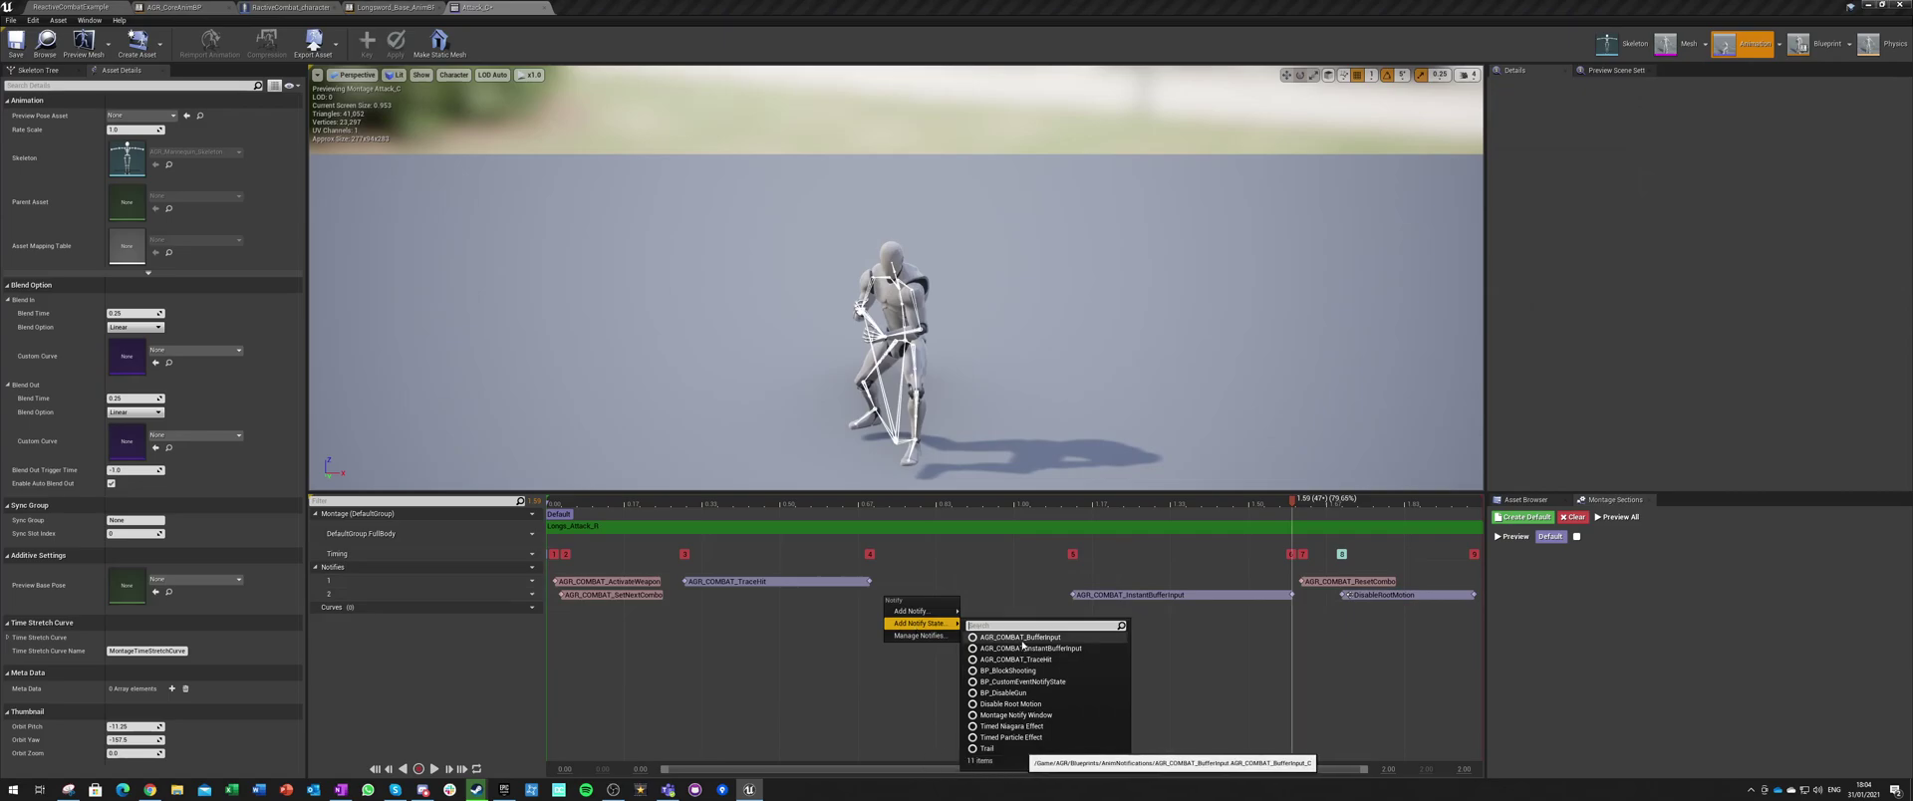
click(1001, 637)
click(891, 596)
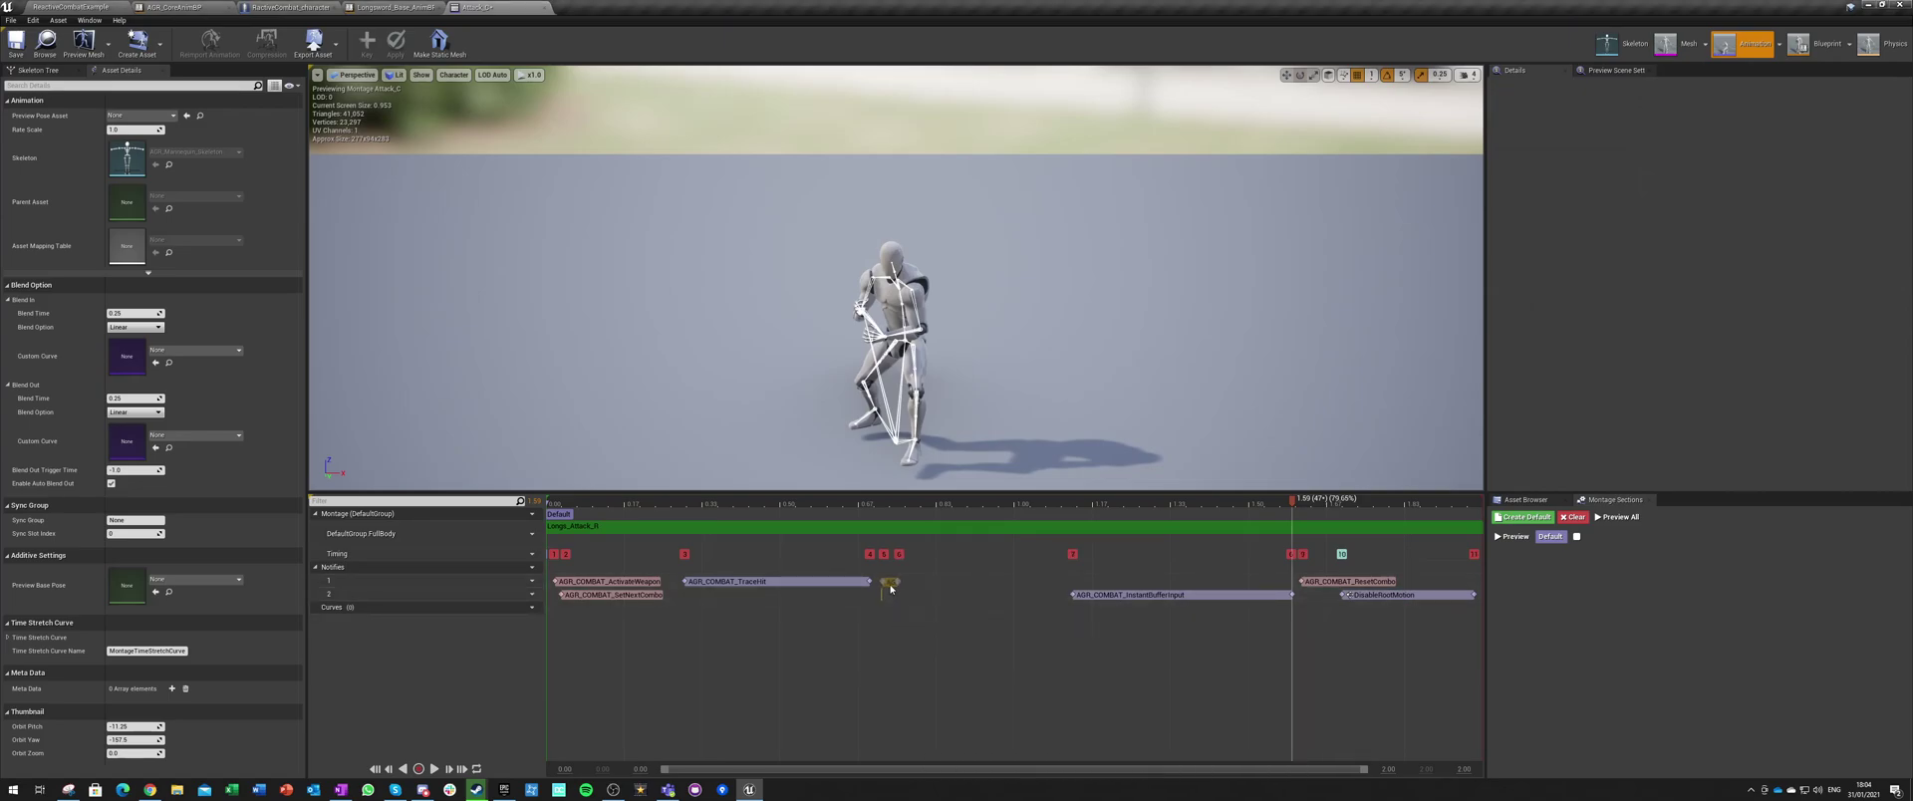
drag(889, 587, 889, 582)
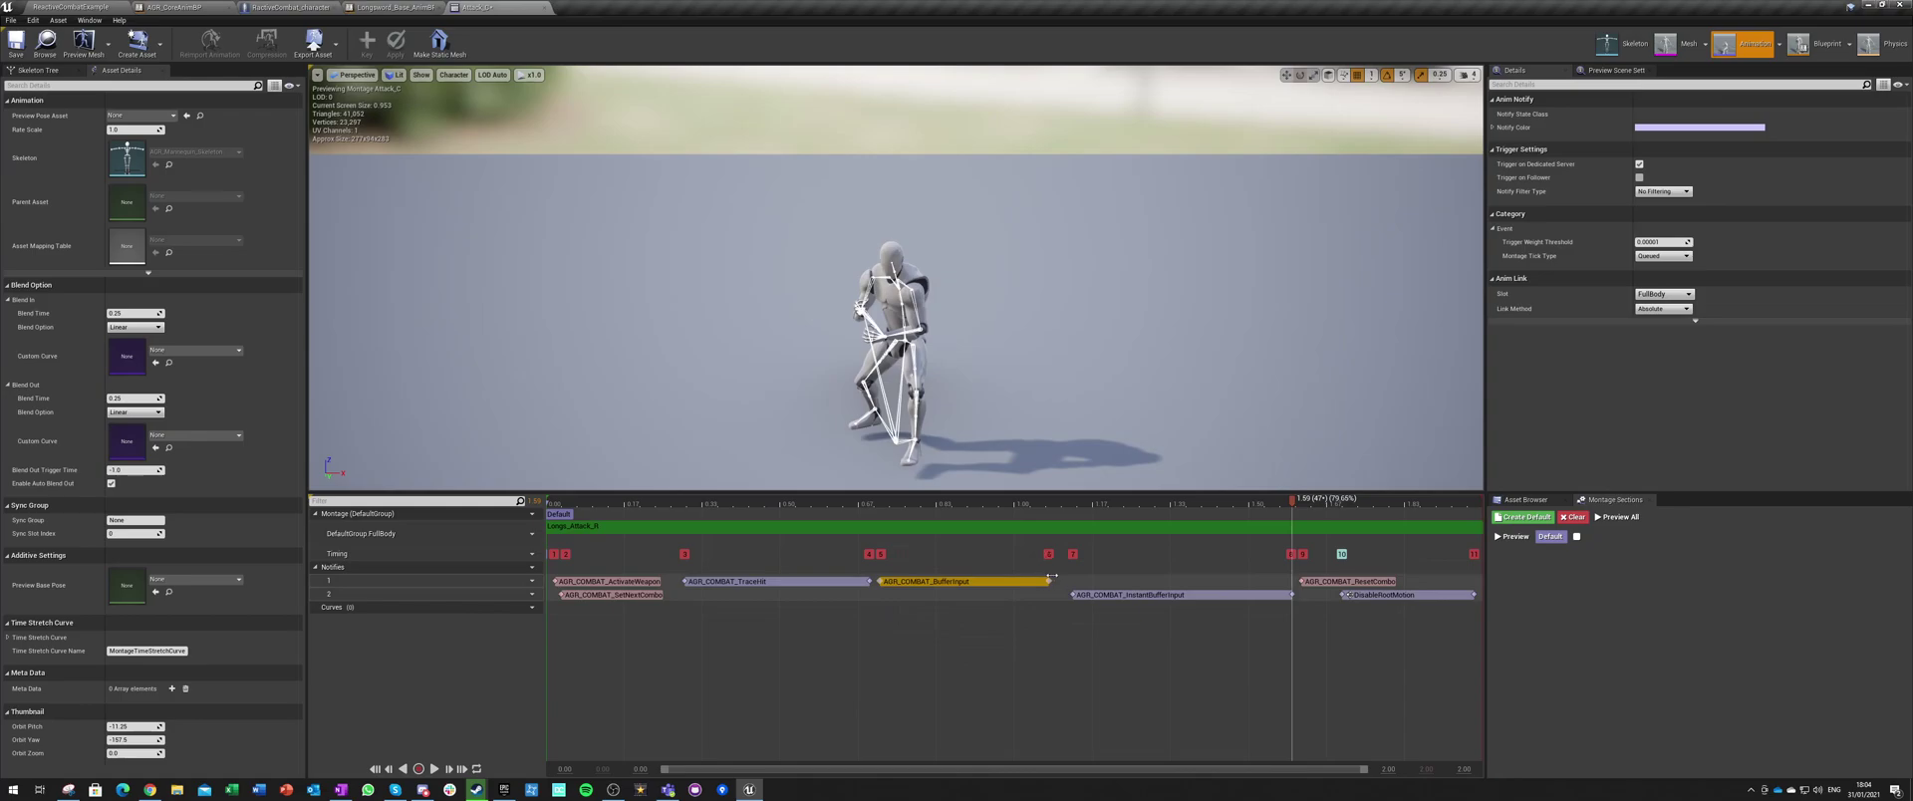
drag(1082, 576, 1062, 578)
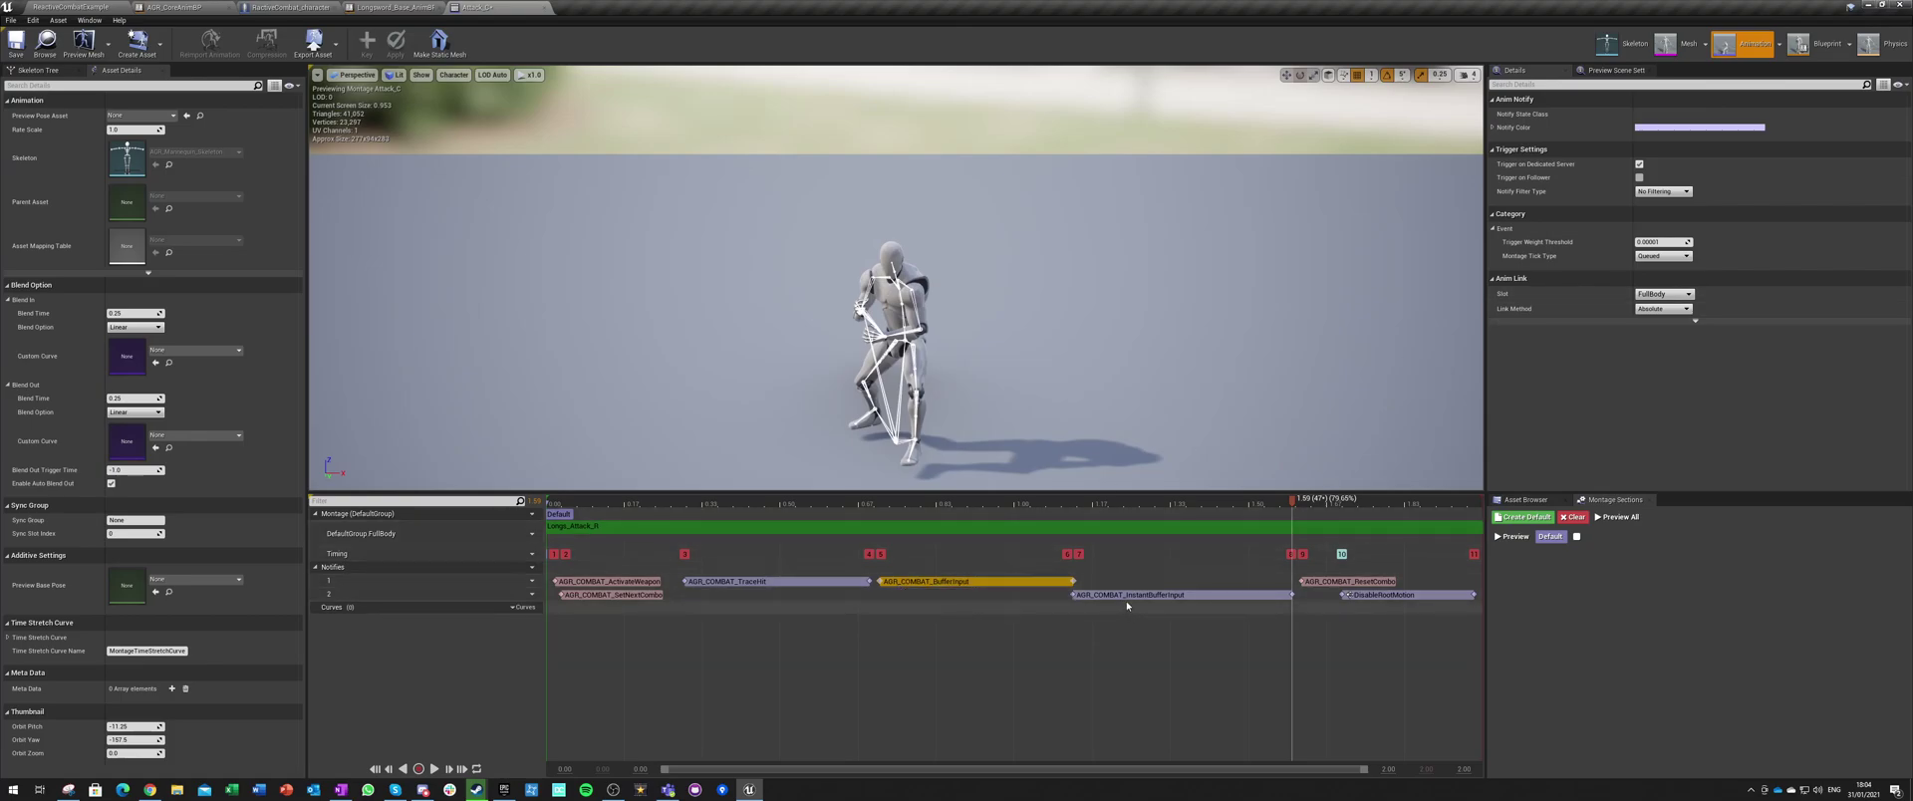
Step: Scrub through Attack_C's animation to review the poses under the trace, buffer input and instant buffer input windows
click(1122, 504)
drag(1122, 504, 802, 527)
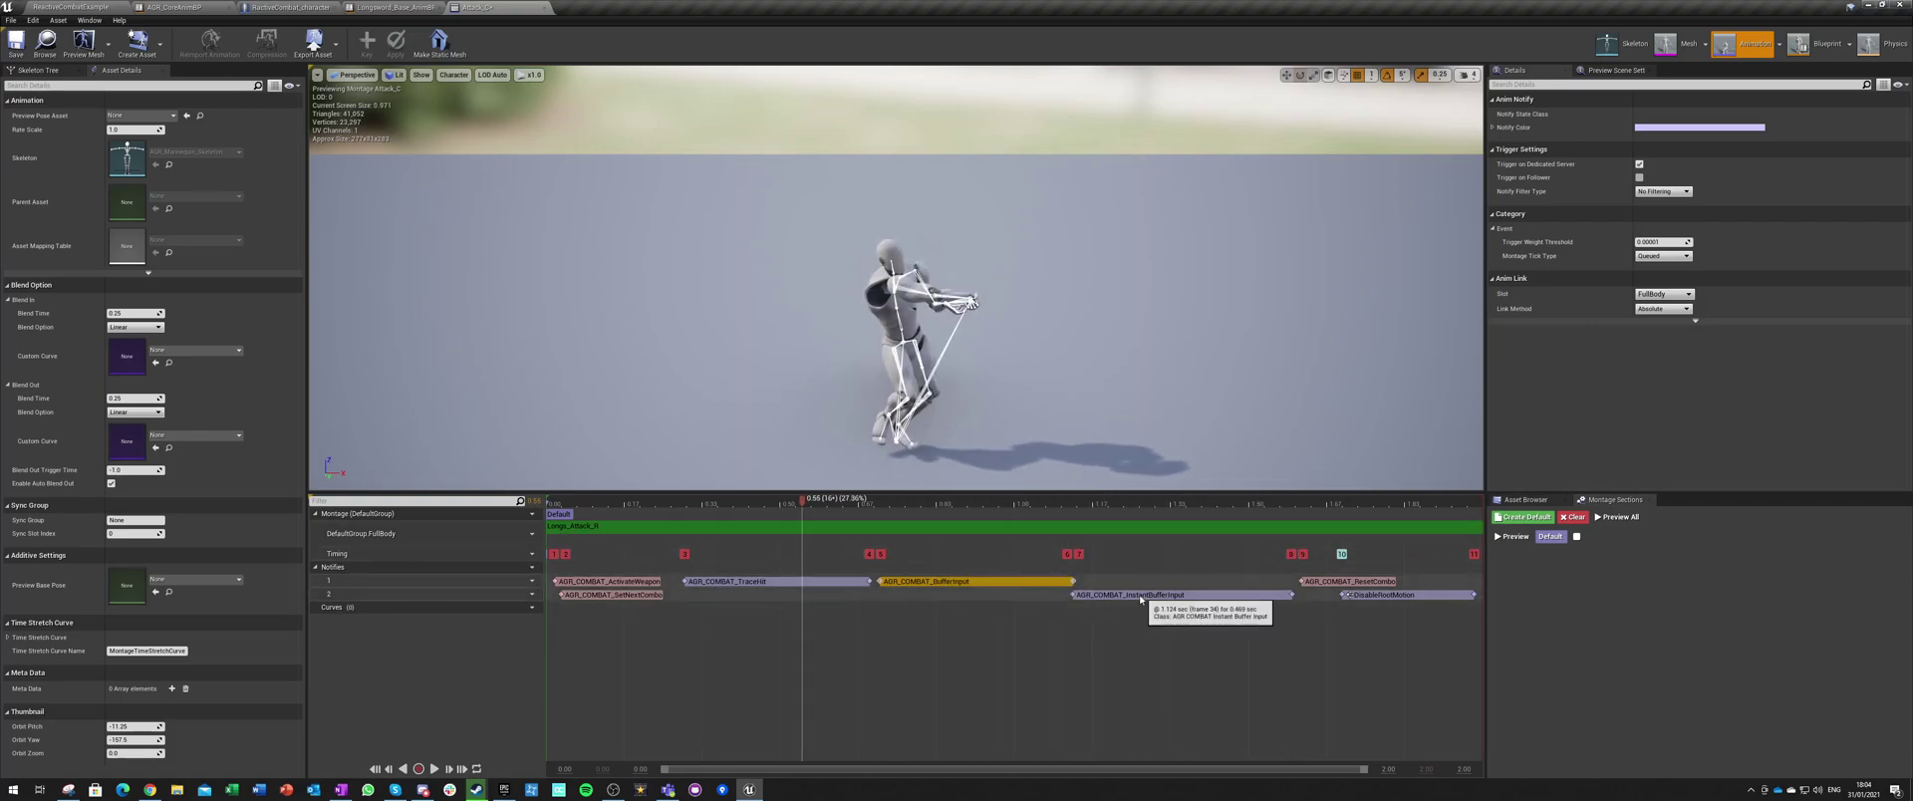
click(840, 504)
drag(856, 504, 899, 533)
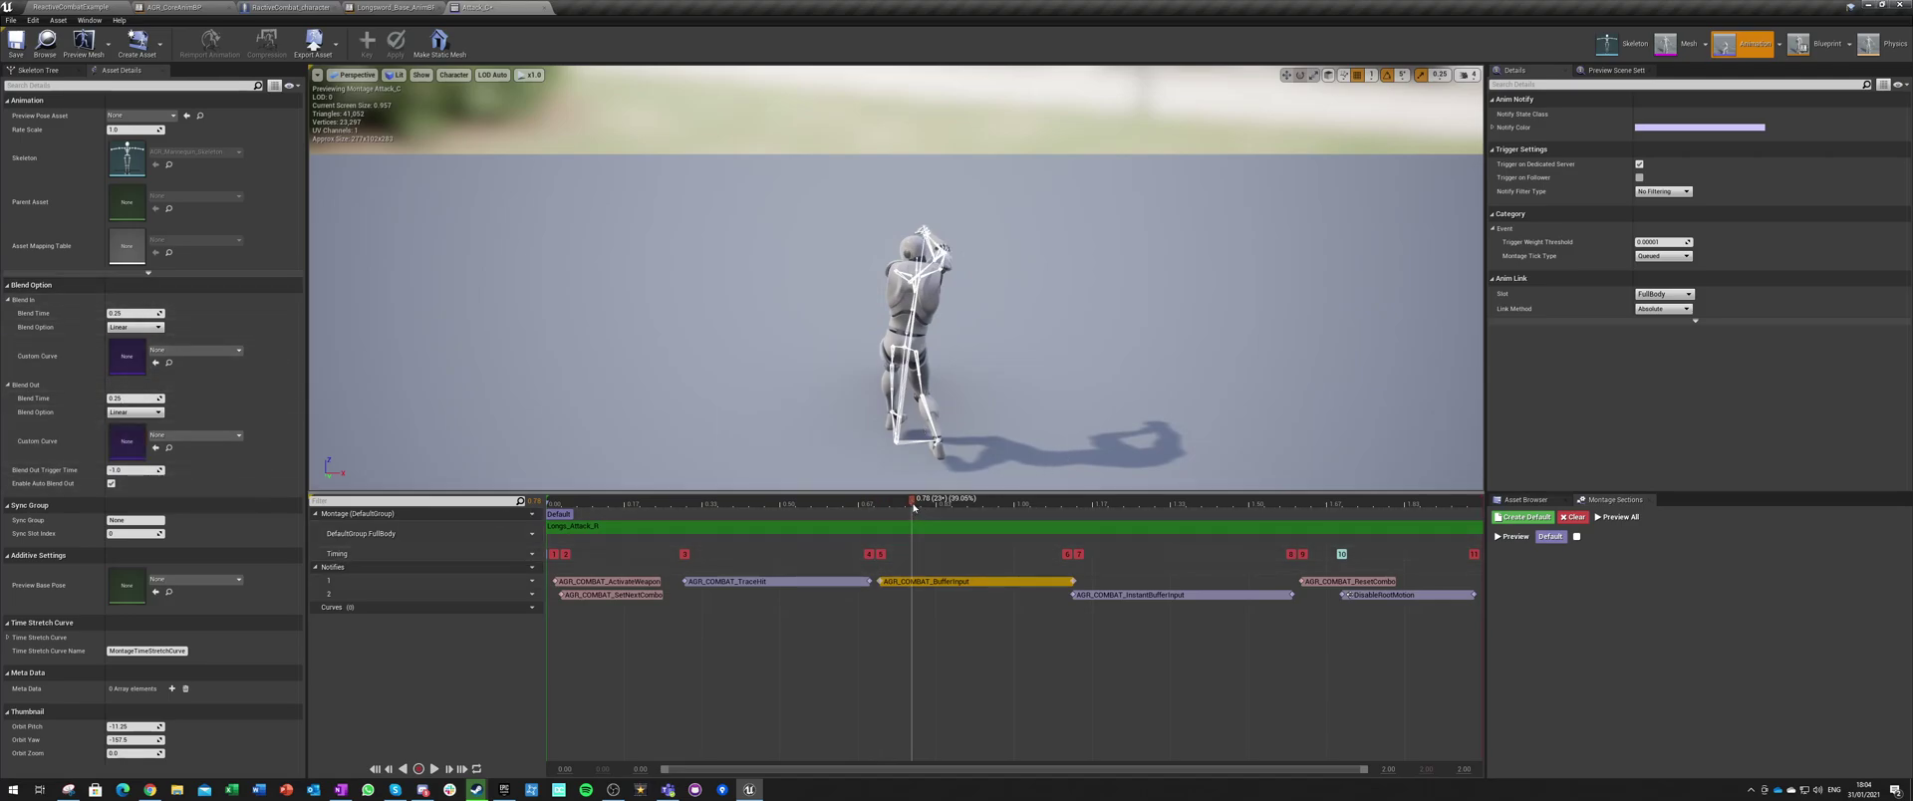
drag(912, 505, 1413, 494)
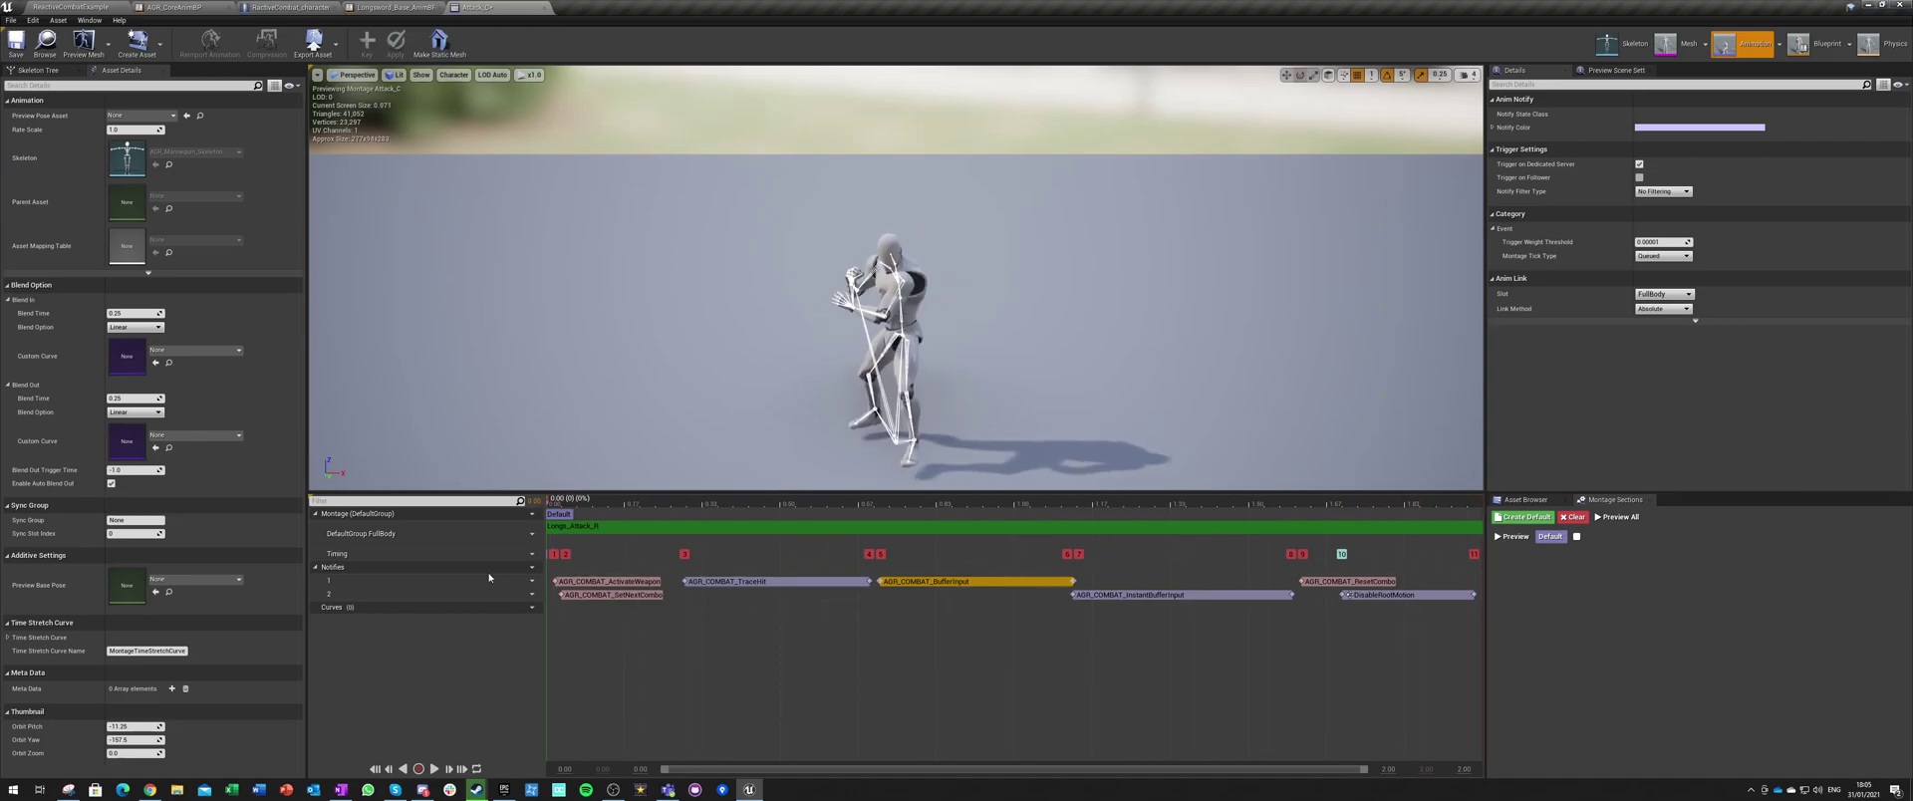
click(794, 503)
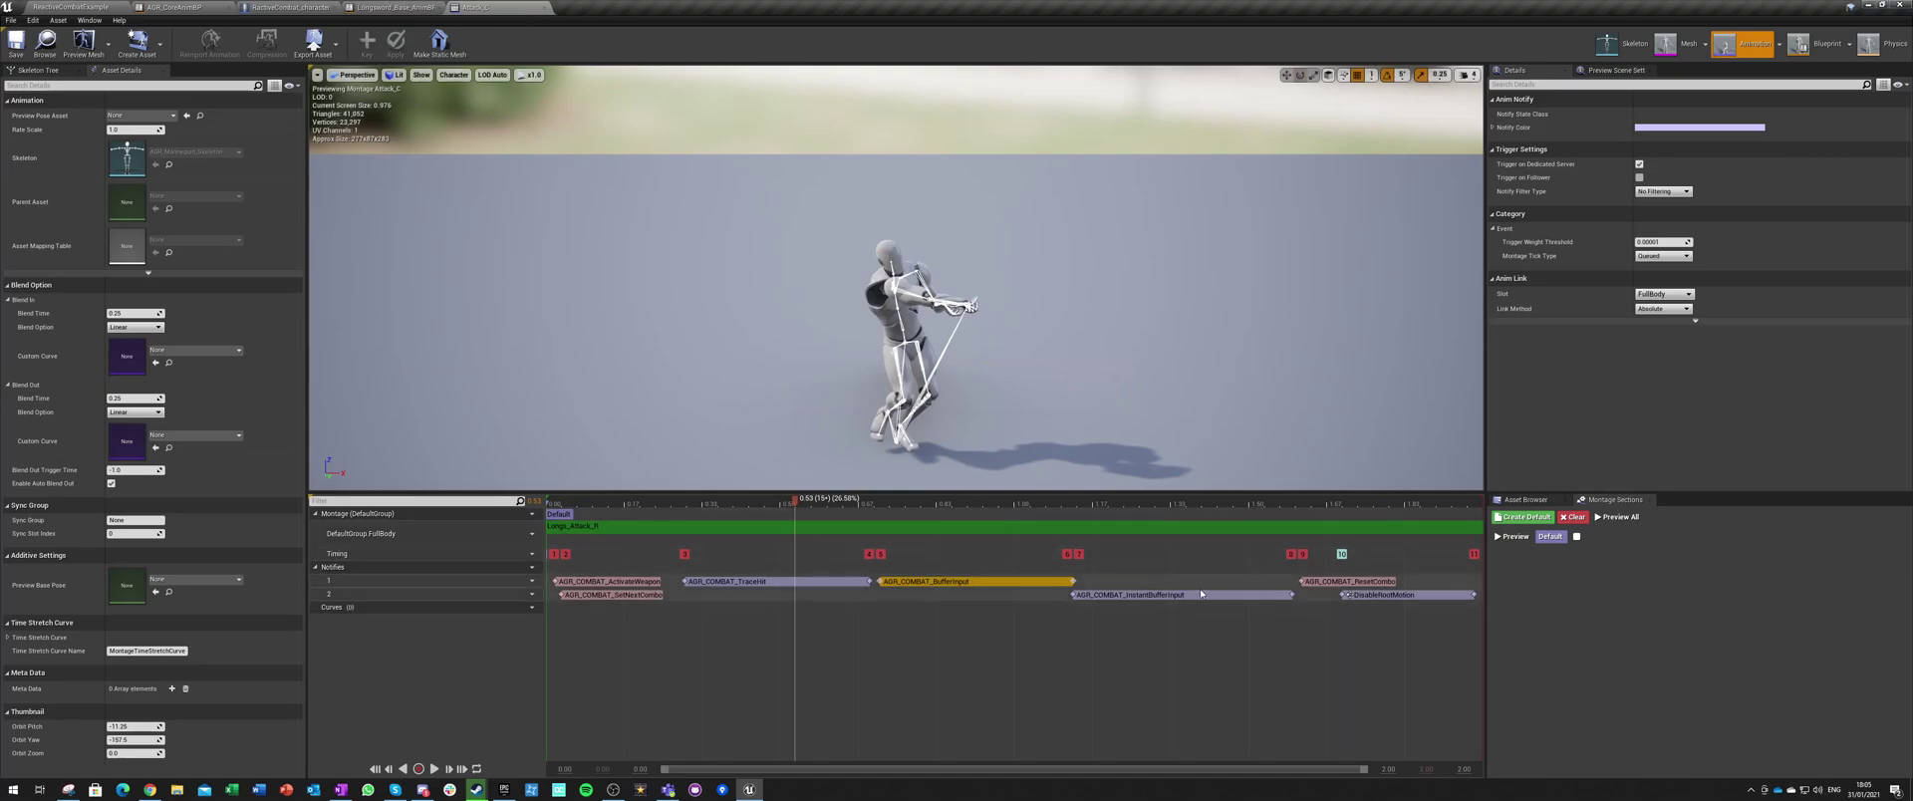
Step: Open the Attack_D montage from the MeleeAttacks folder
click(69, 7)
double_click(376, 642)
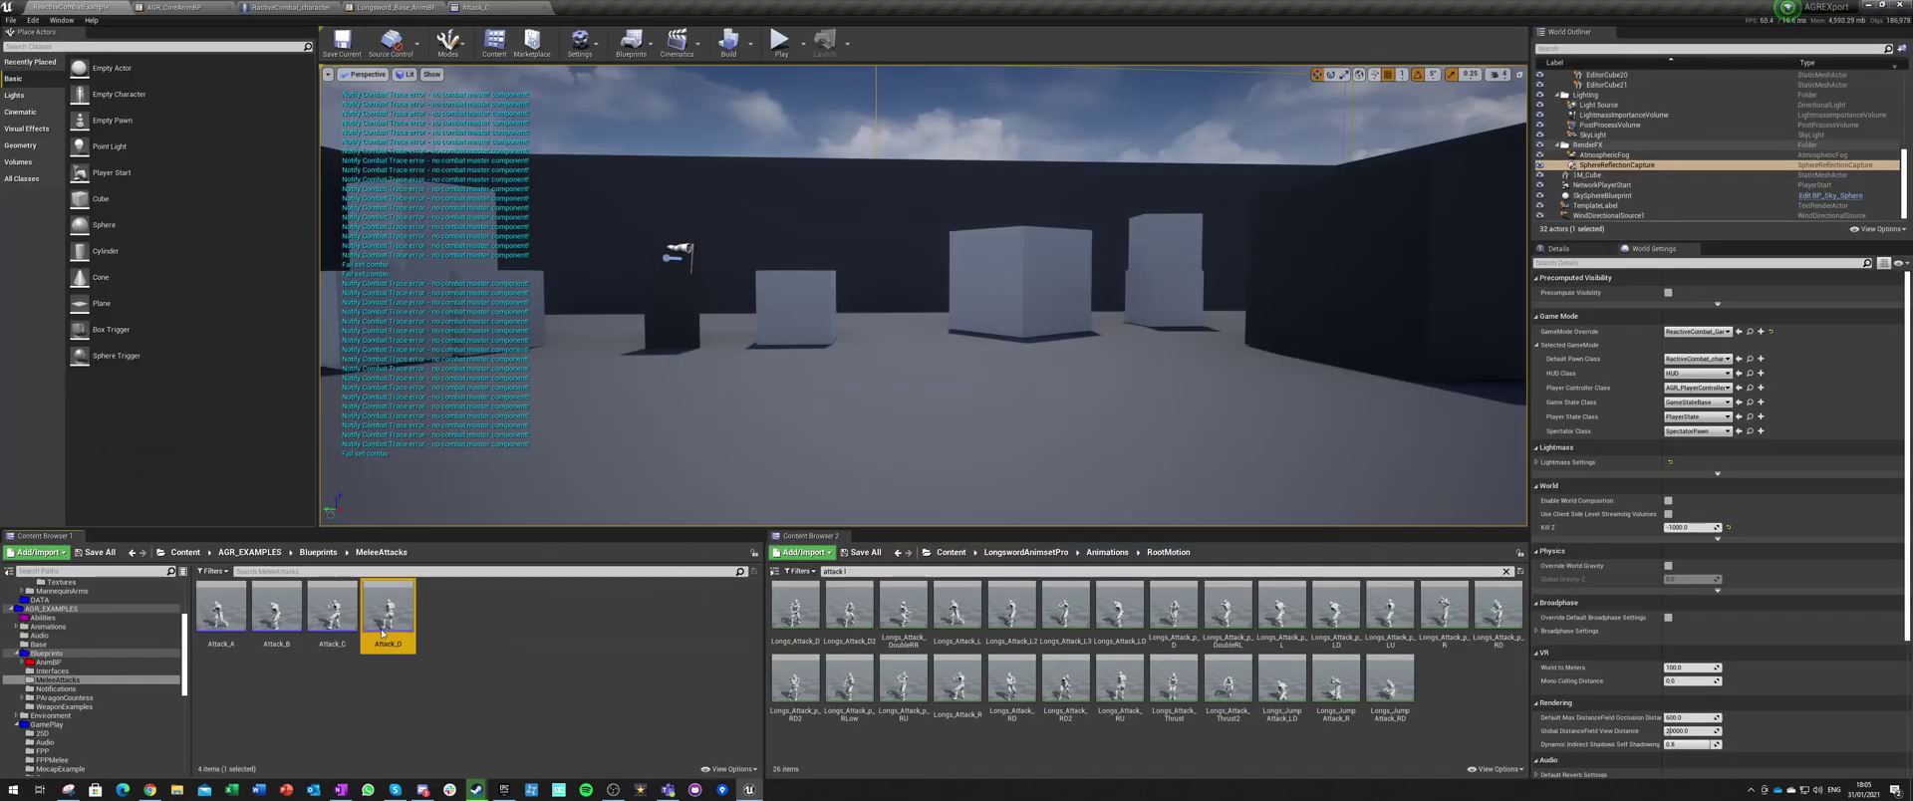
click(70, 7)
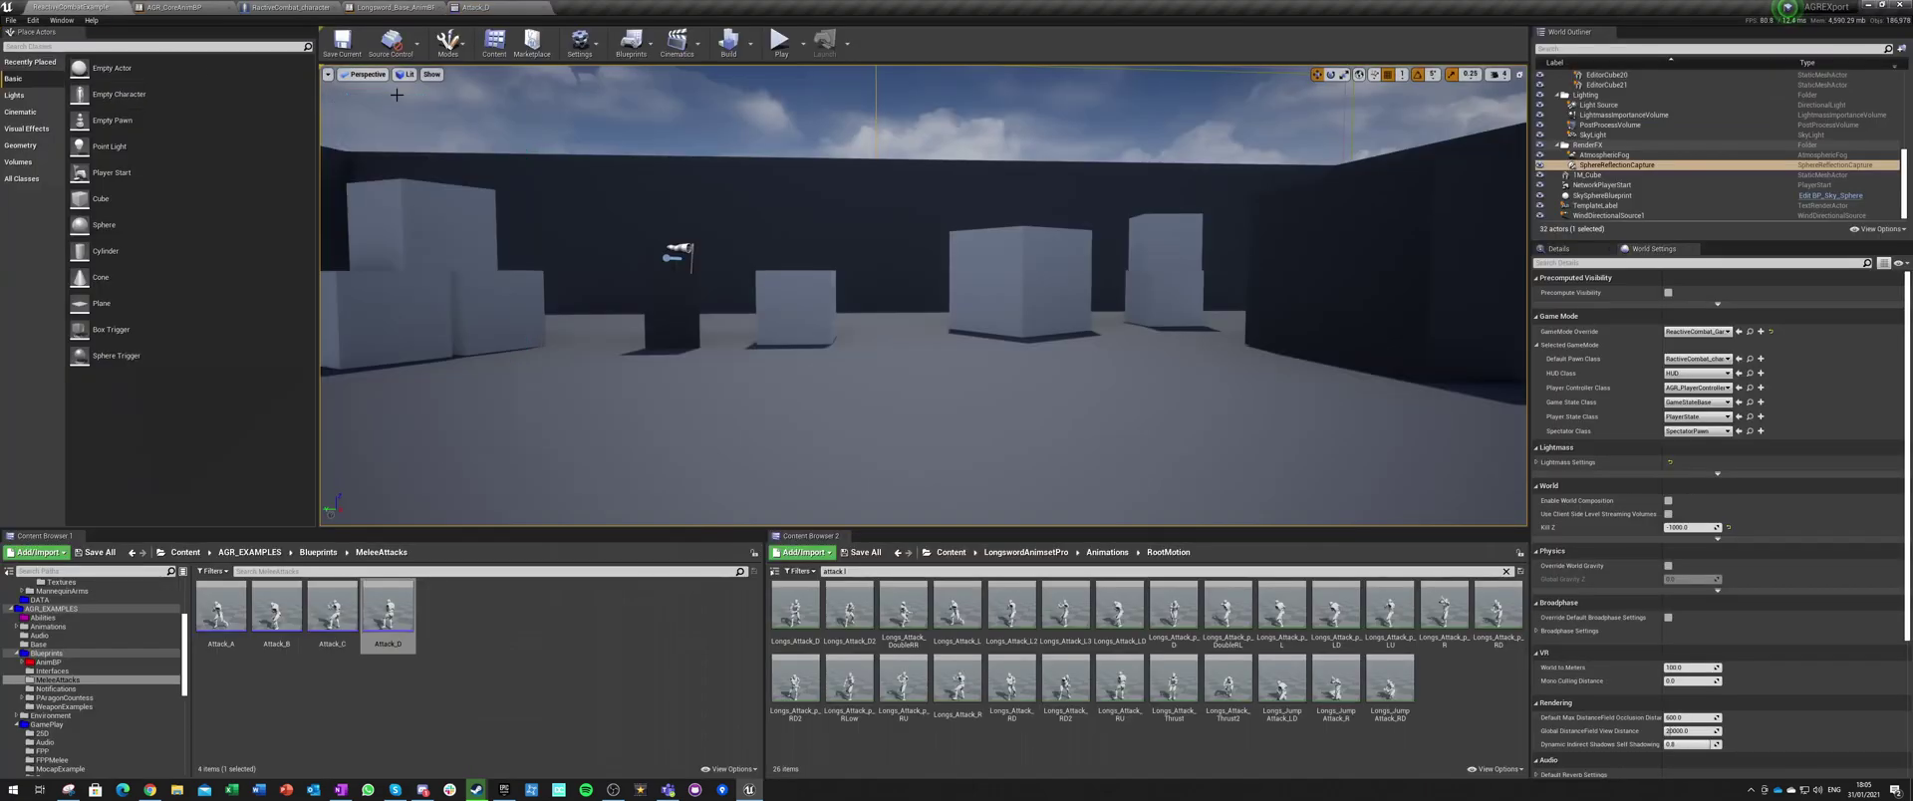
click(488, 8)
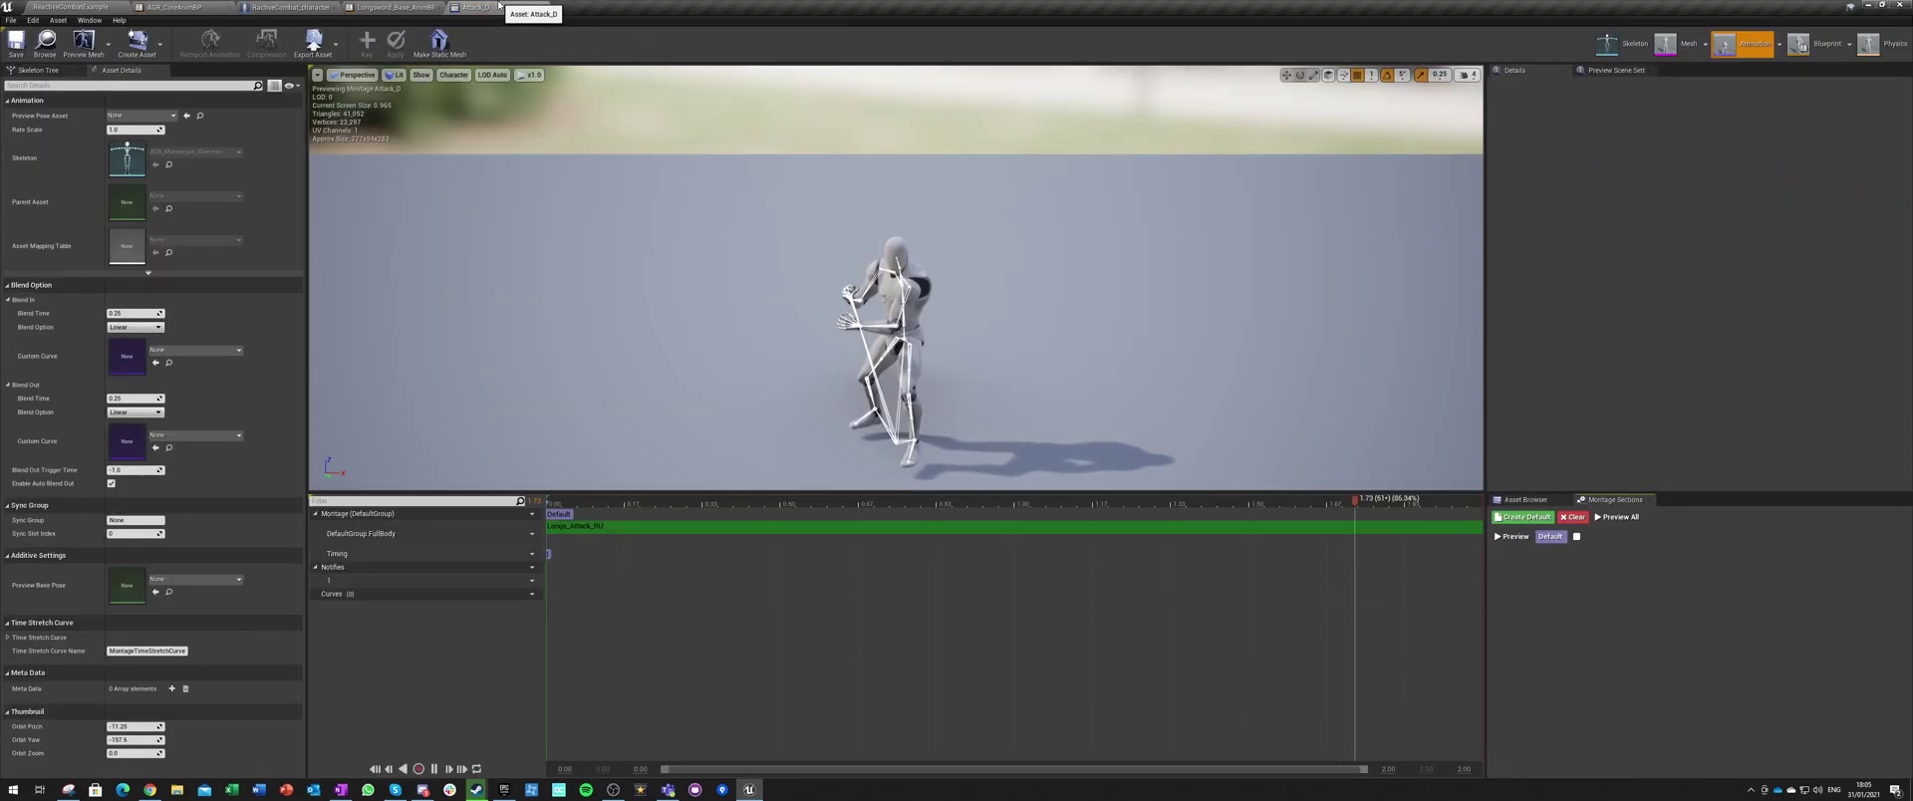
Step: Add a second notify track to Attack_D and place an AGR_COMBAT_ActivateWeapon notify for the Sword at the start of track 1
click(526, 567)
click(578, 593)
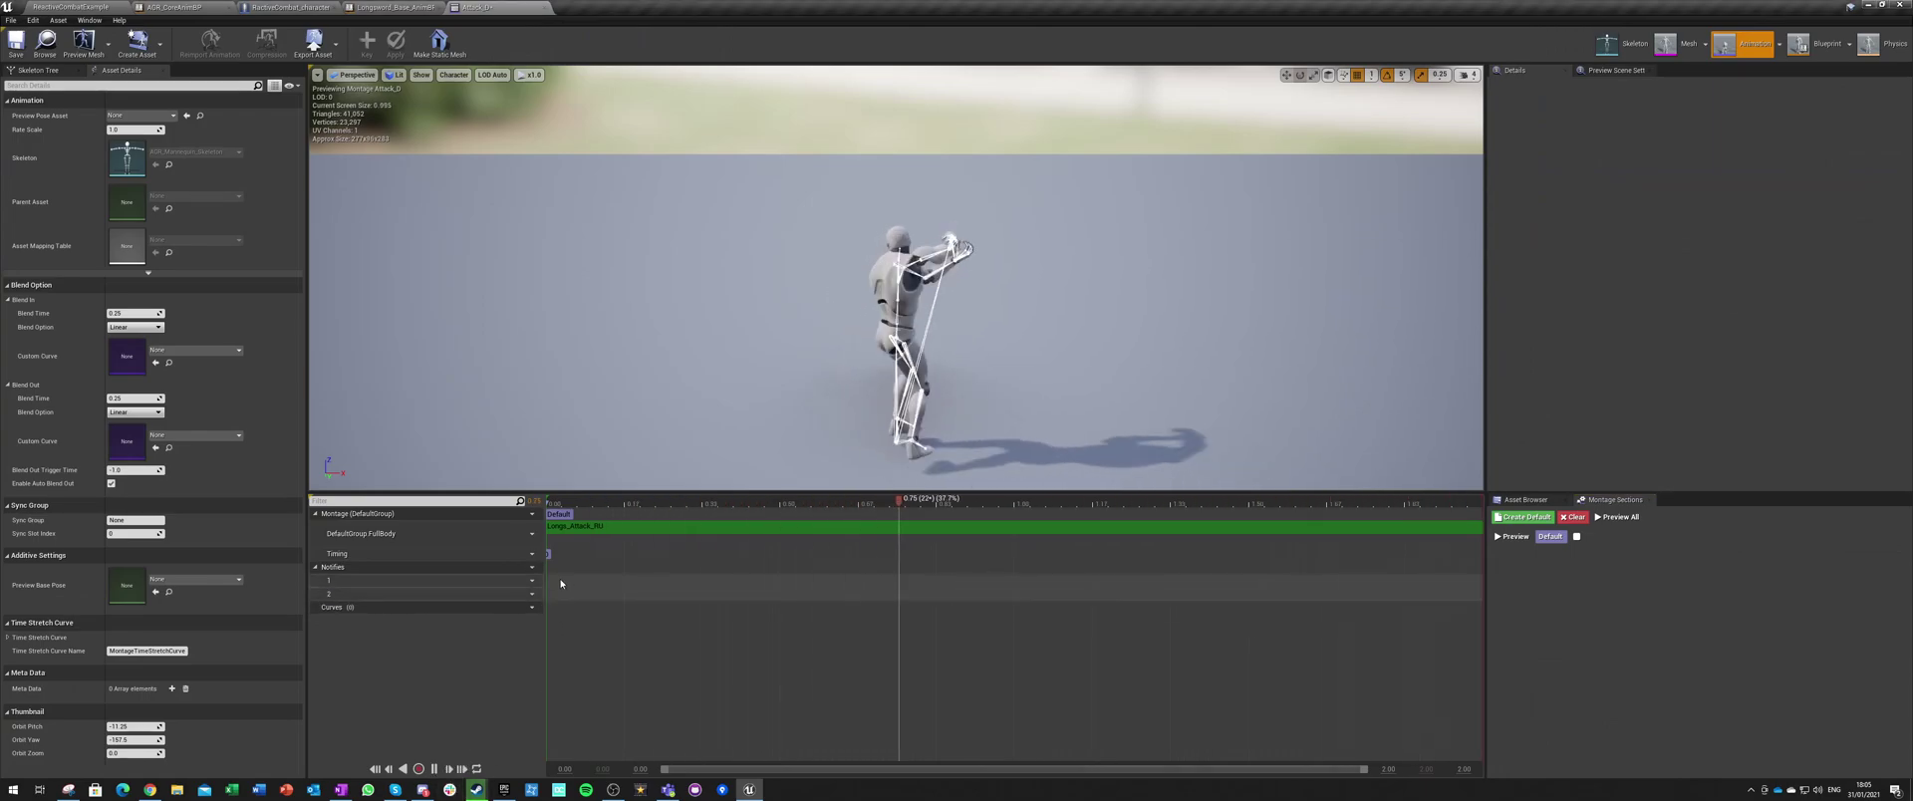
click(434, 768)
right_click(555, 579)
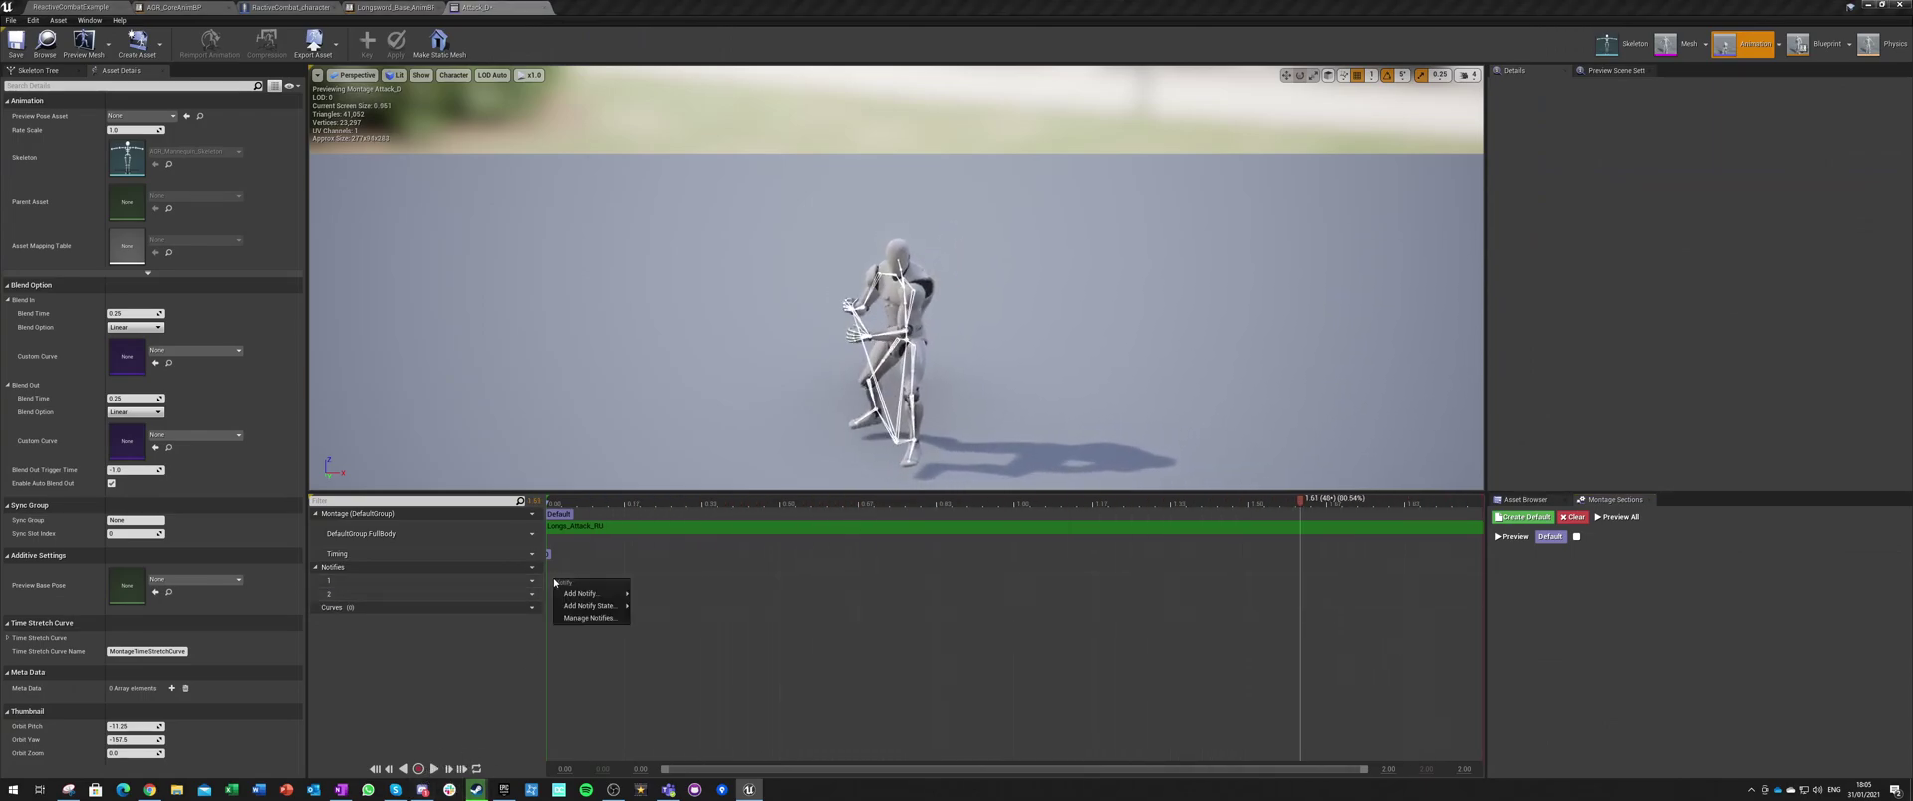
mouse_move(580, 595)
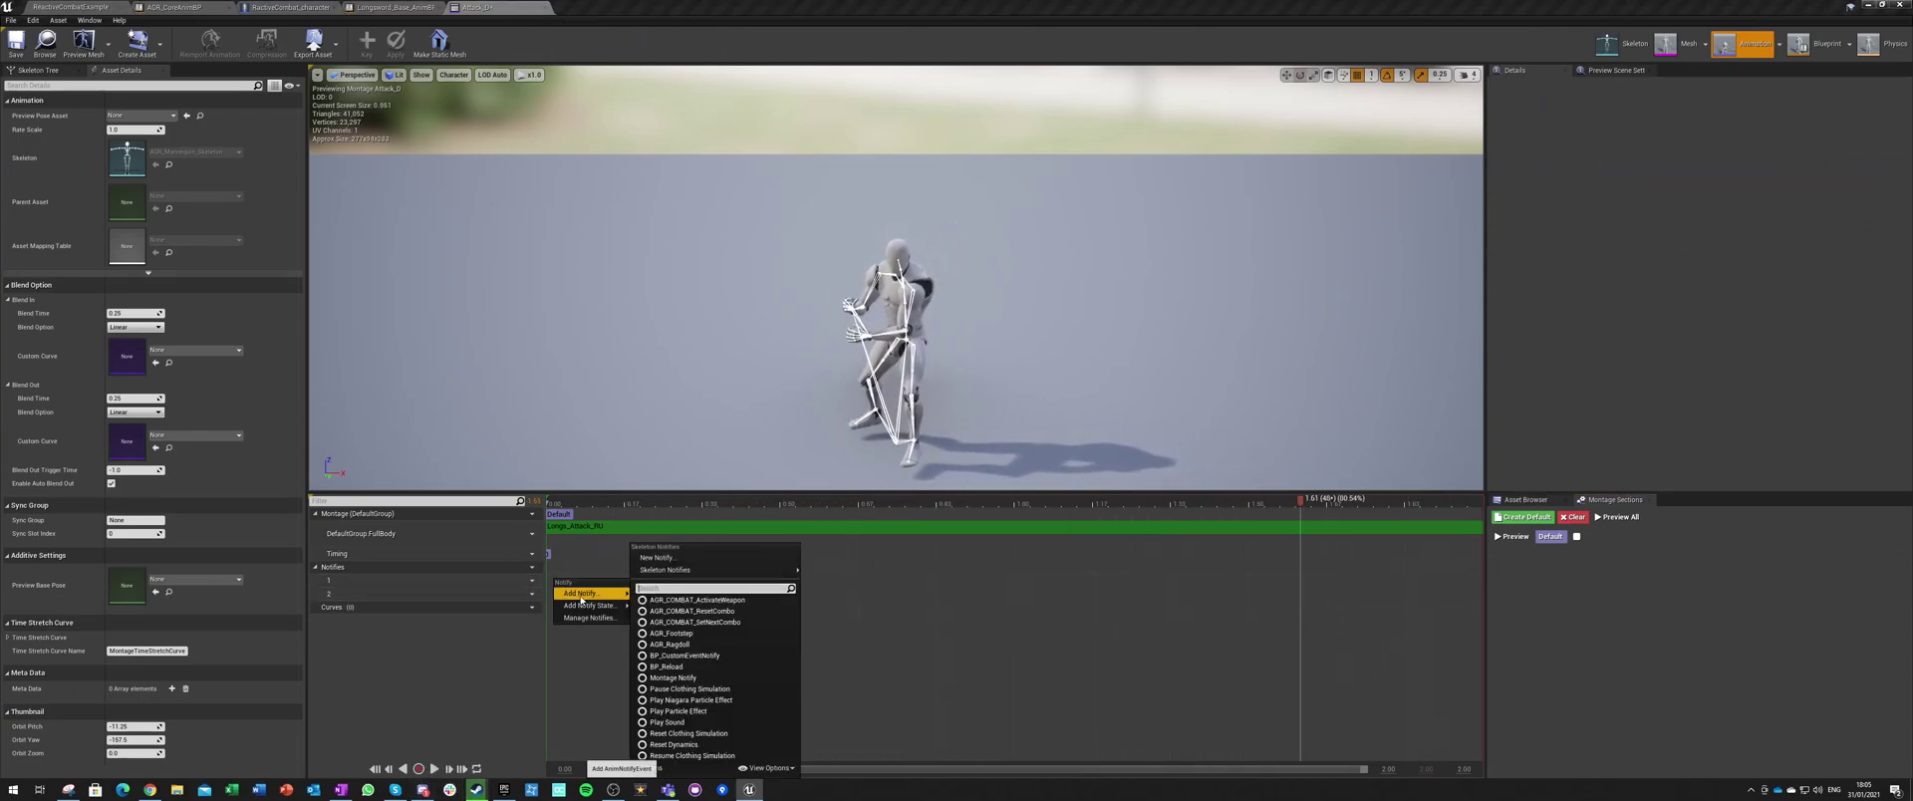
click(687, 599)
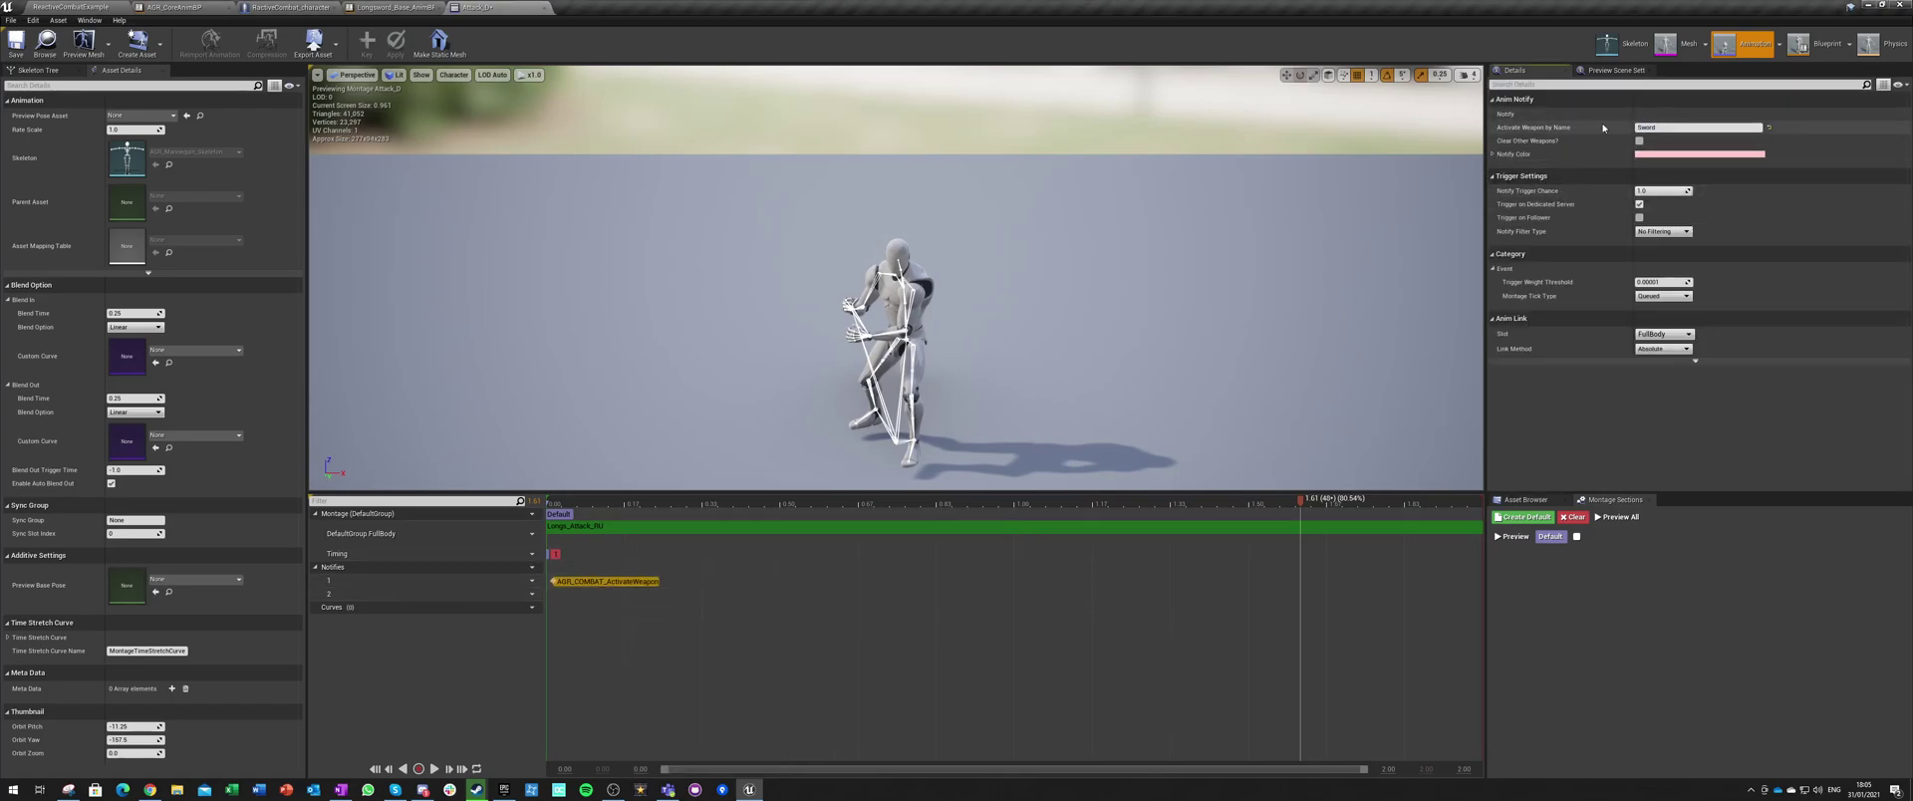
Step: Add an AGR_COMBAT_SetNextCombo notify at the start of track 2, with a Combat.Attacks key tag and Attack_A as its montage
right_click(560, 595)
mouse_move(595, 609)
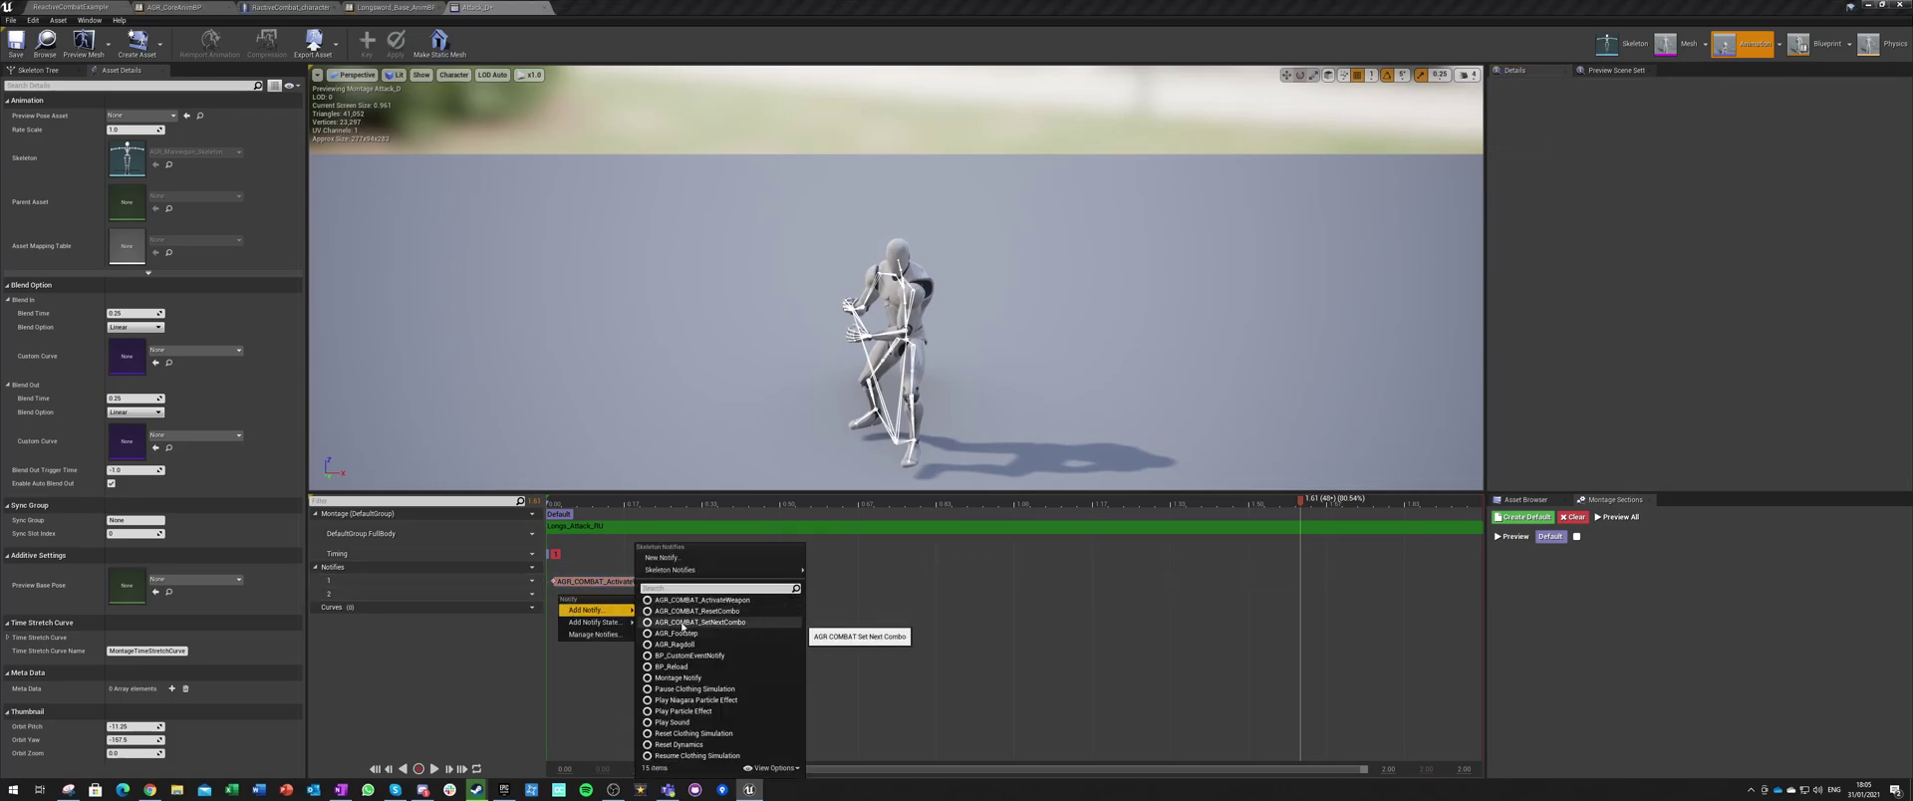
click(683, 622)
click(1648, 129)
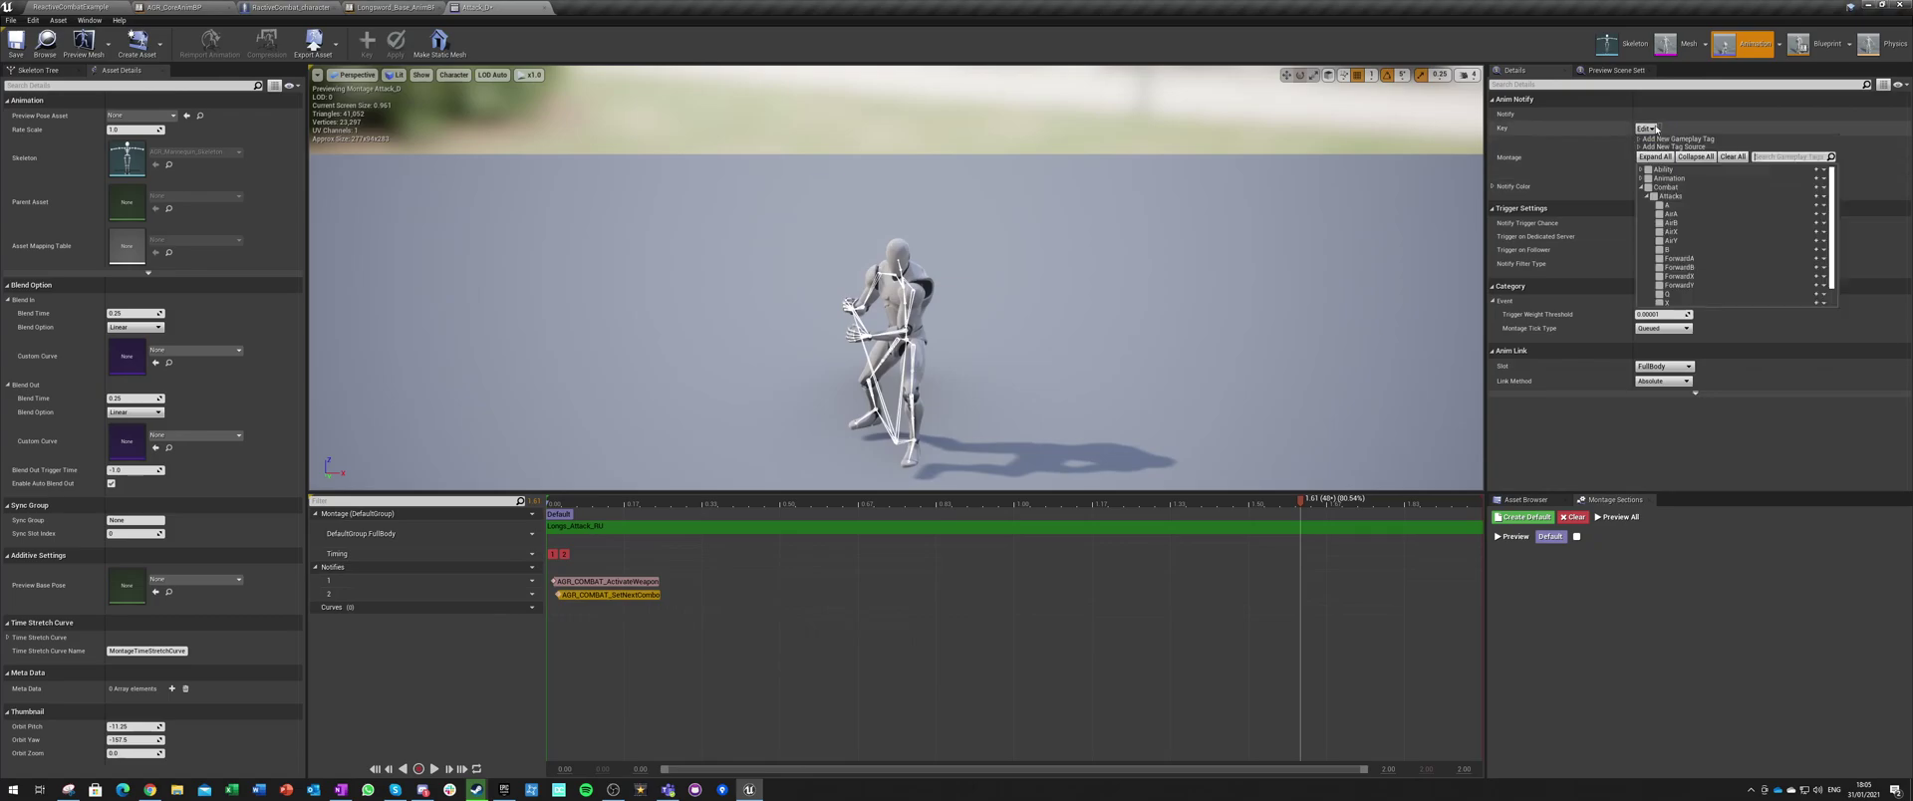
click(1660, 296)
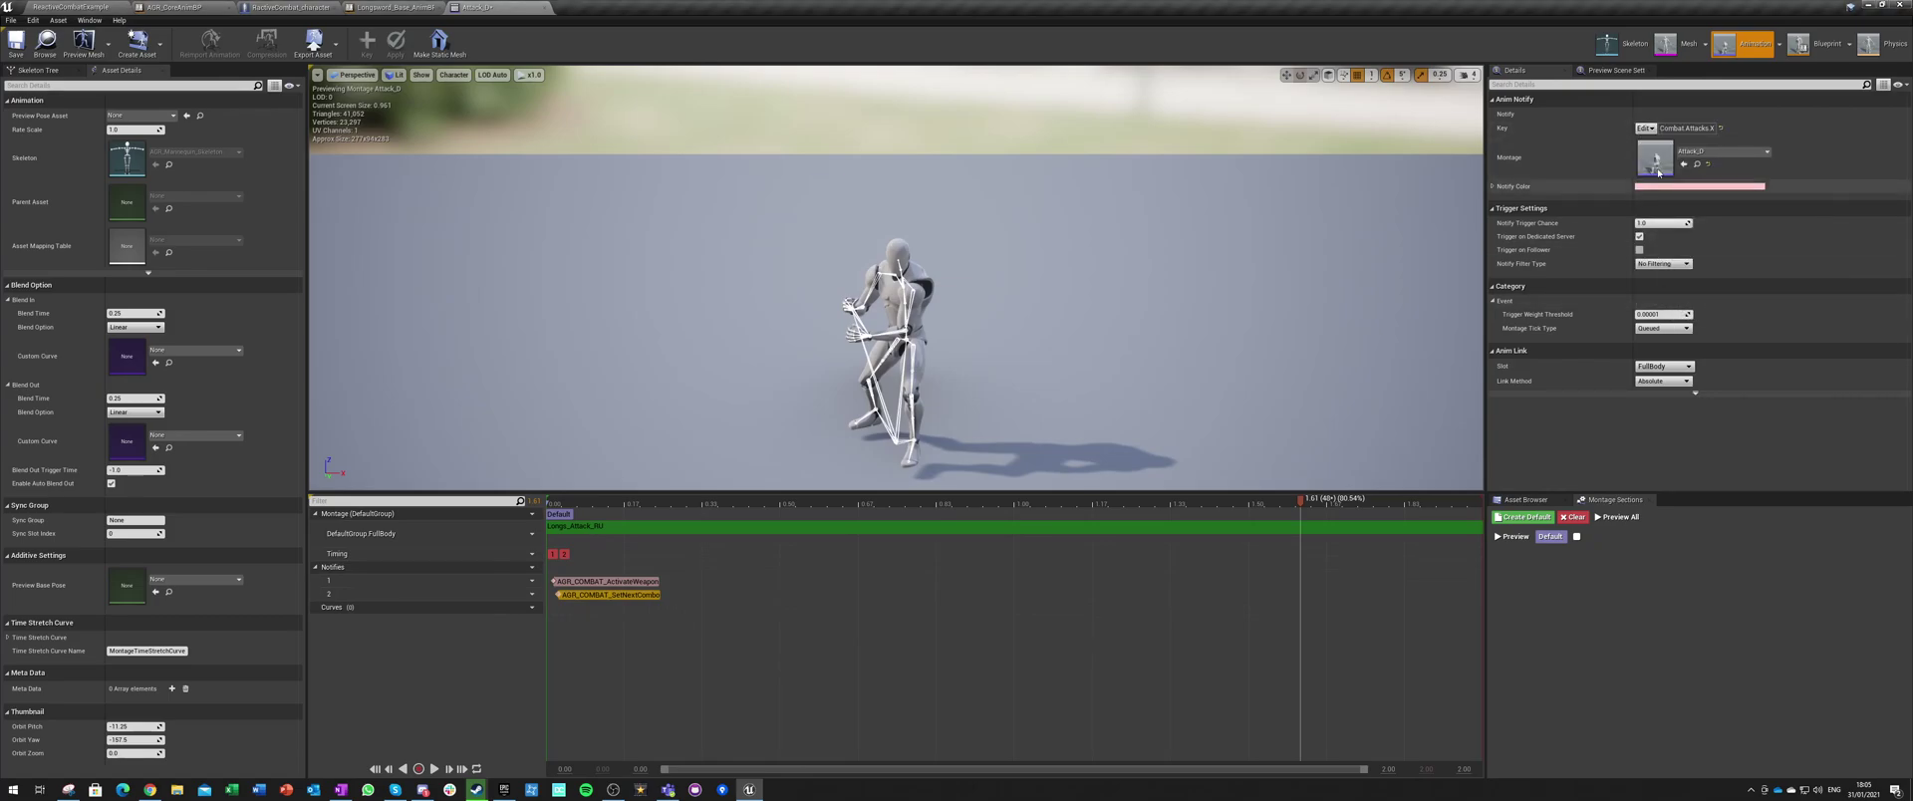
click(1721, 150)
scroll(1729, 337, up, 2)
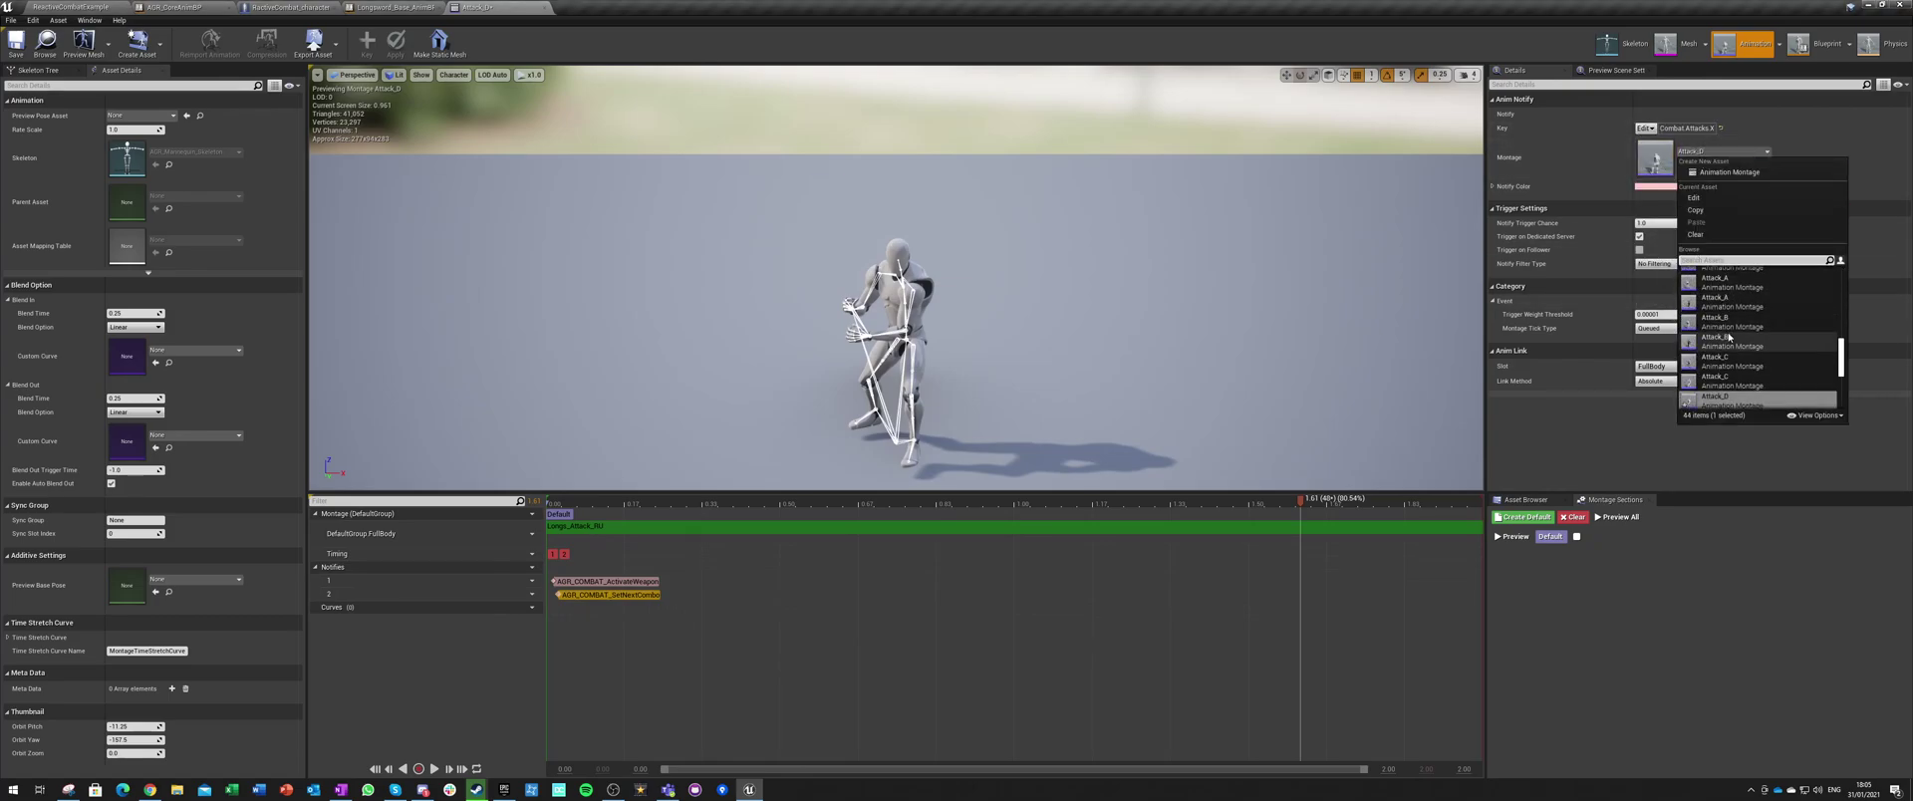
click(1716, 302)
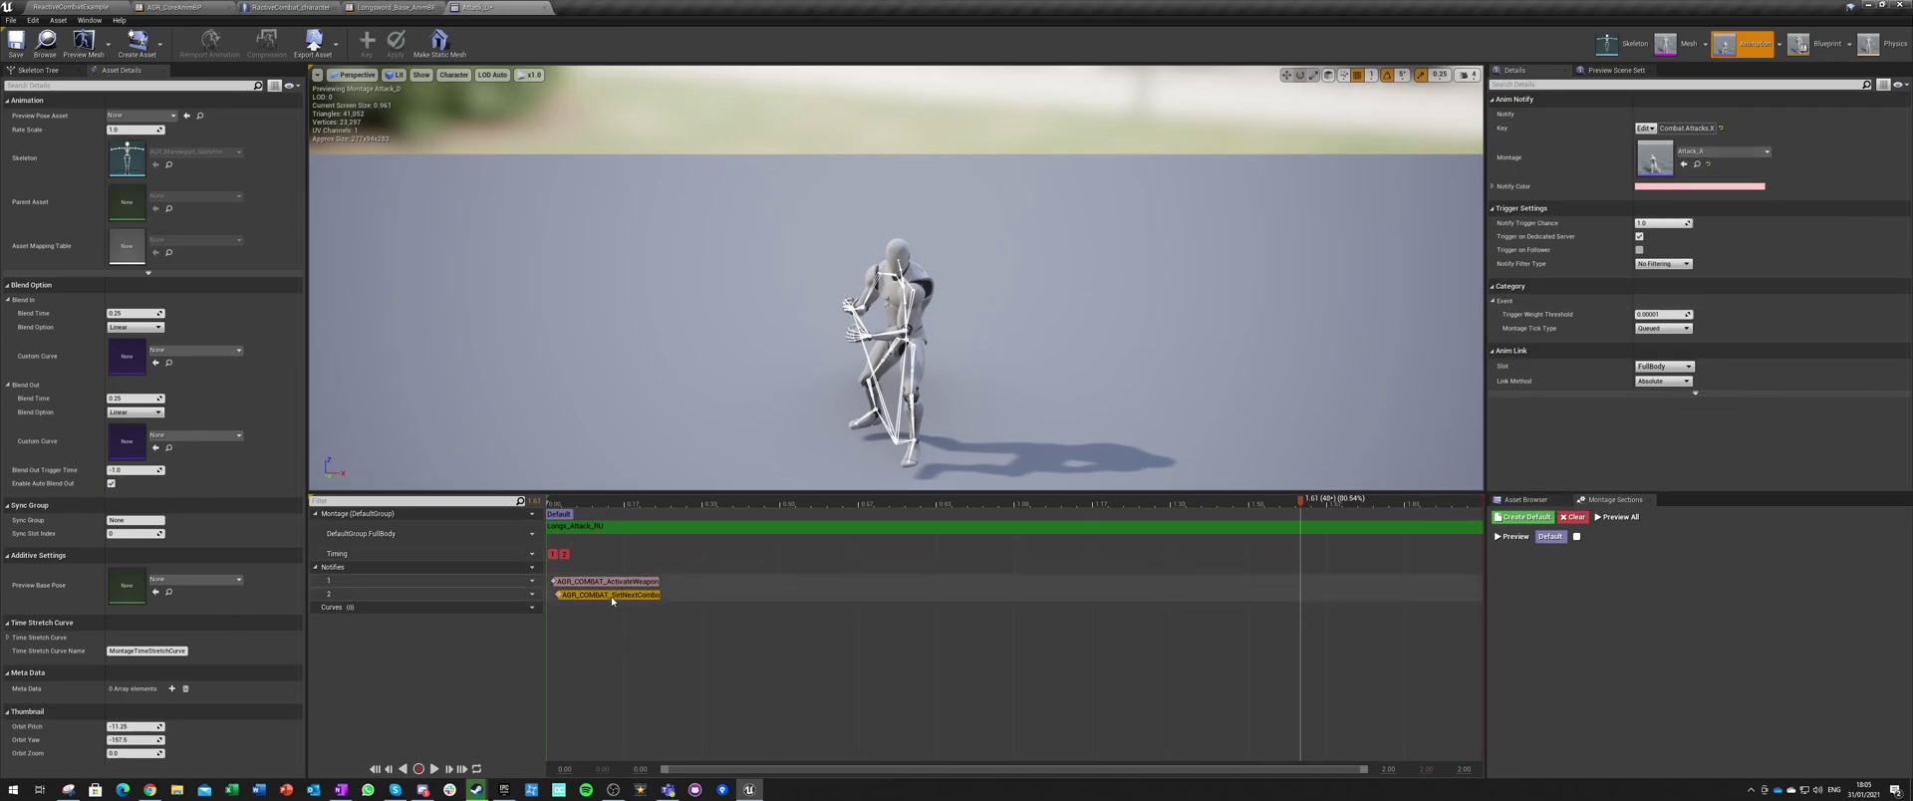
Step: Add an AGR_COMBAT_TraceHit notify state on track 1 covering the sword swing, from about 0.34 to 0.67 seconds
click(645, 520)
drag(645, 520, 706, 508)
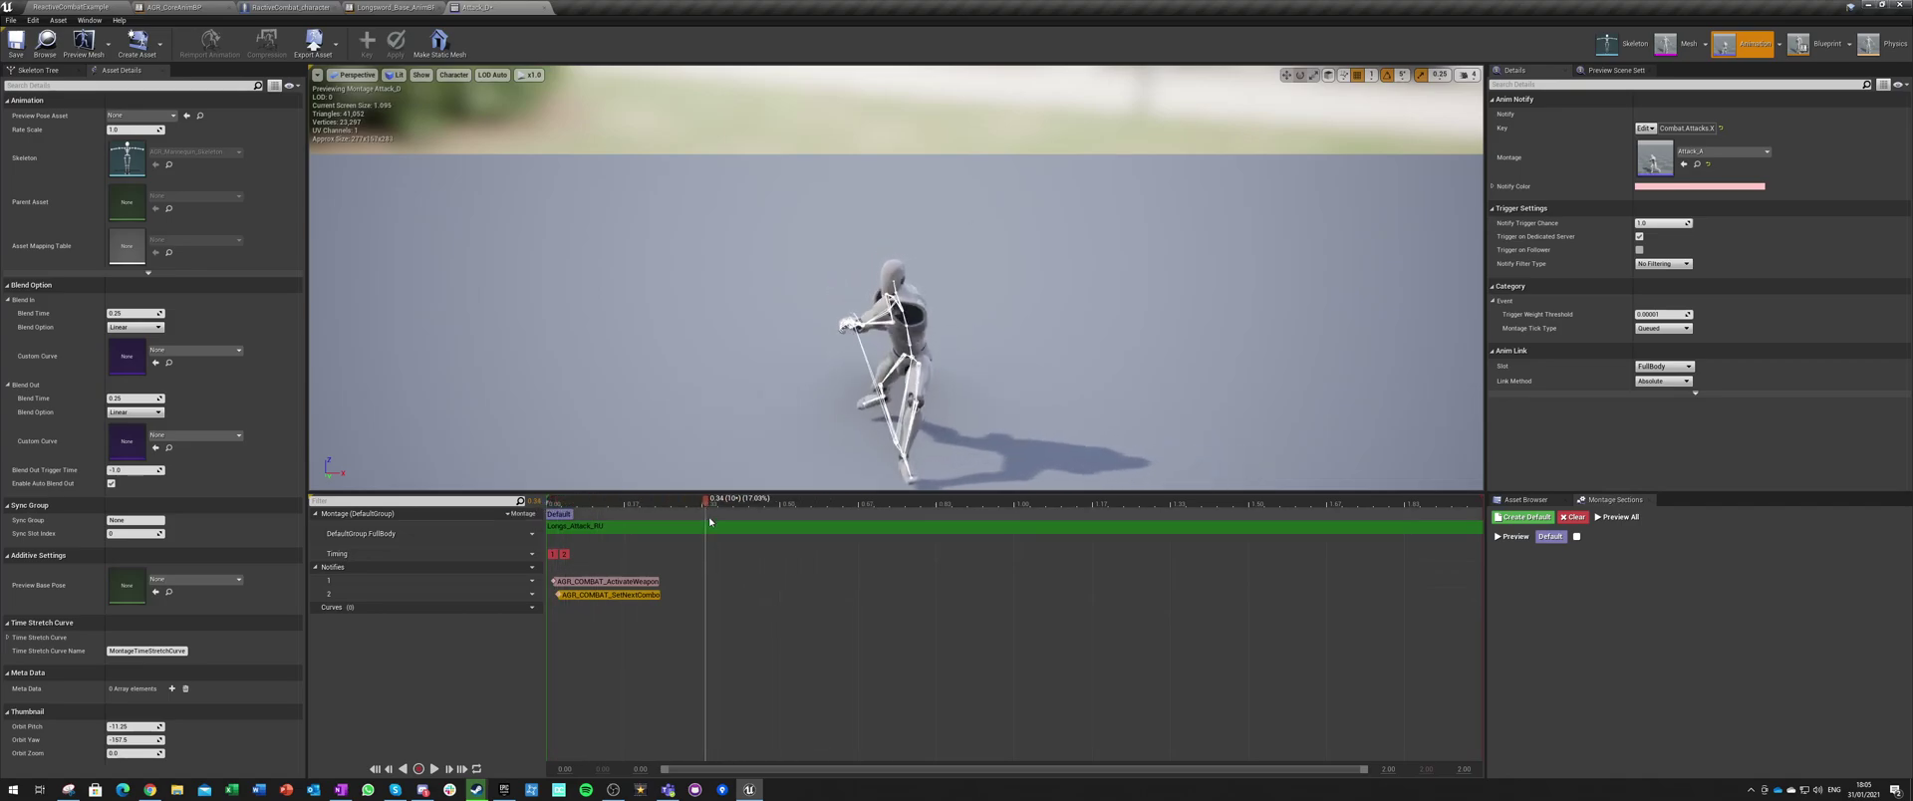
right_click(705, 581)
mouse_move(742, 608)
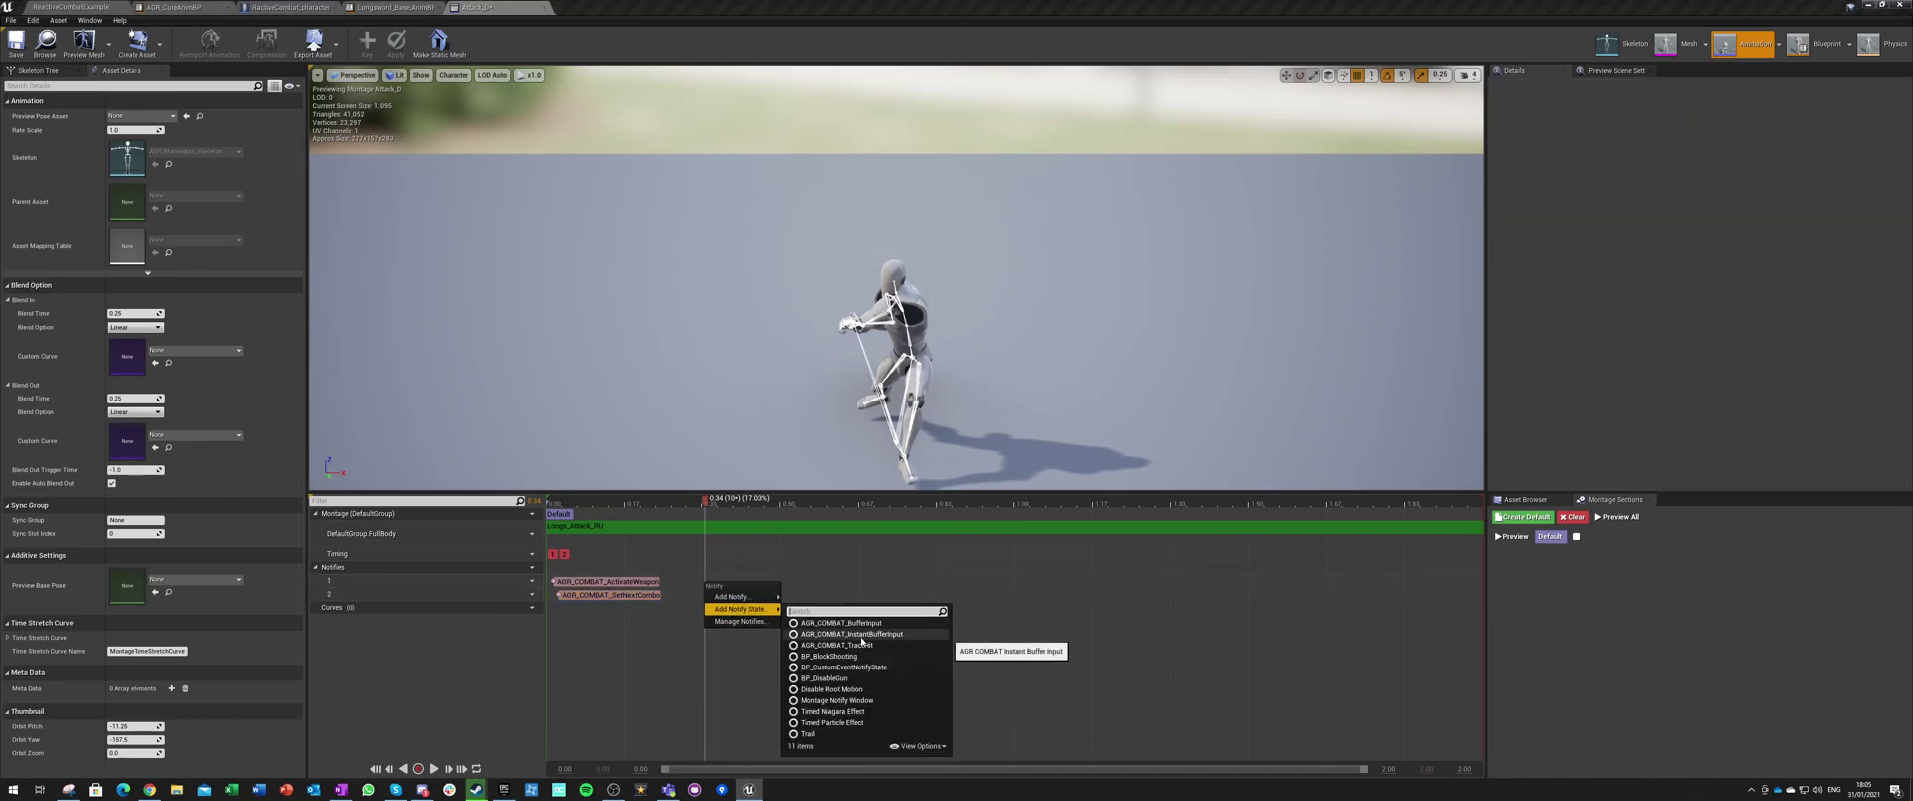
click(860, 645)
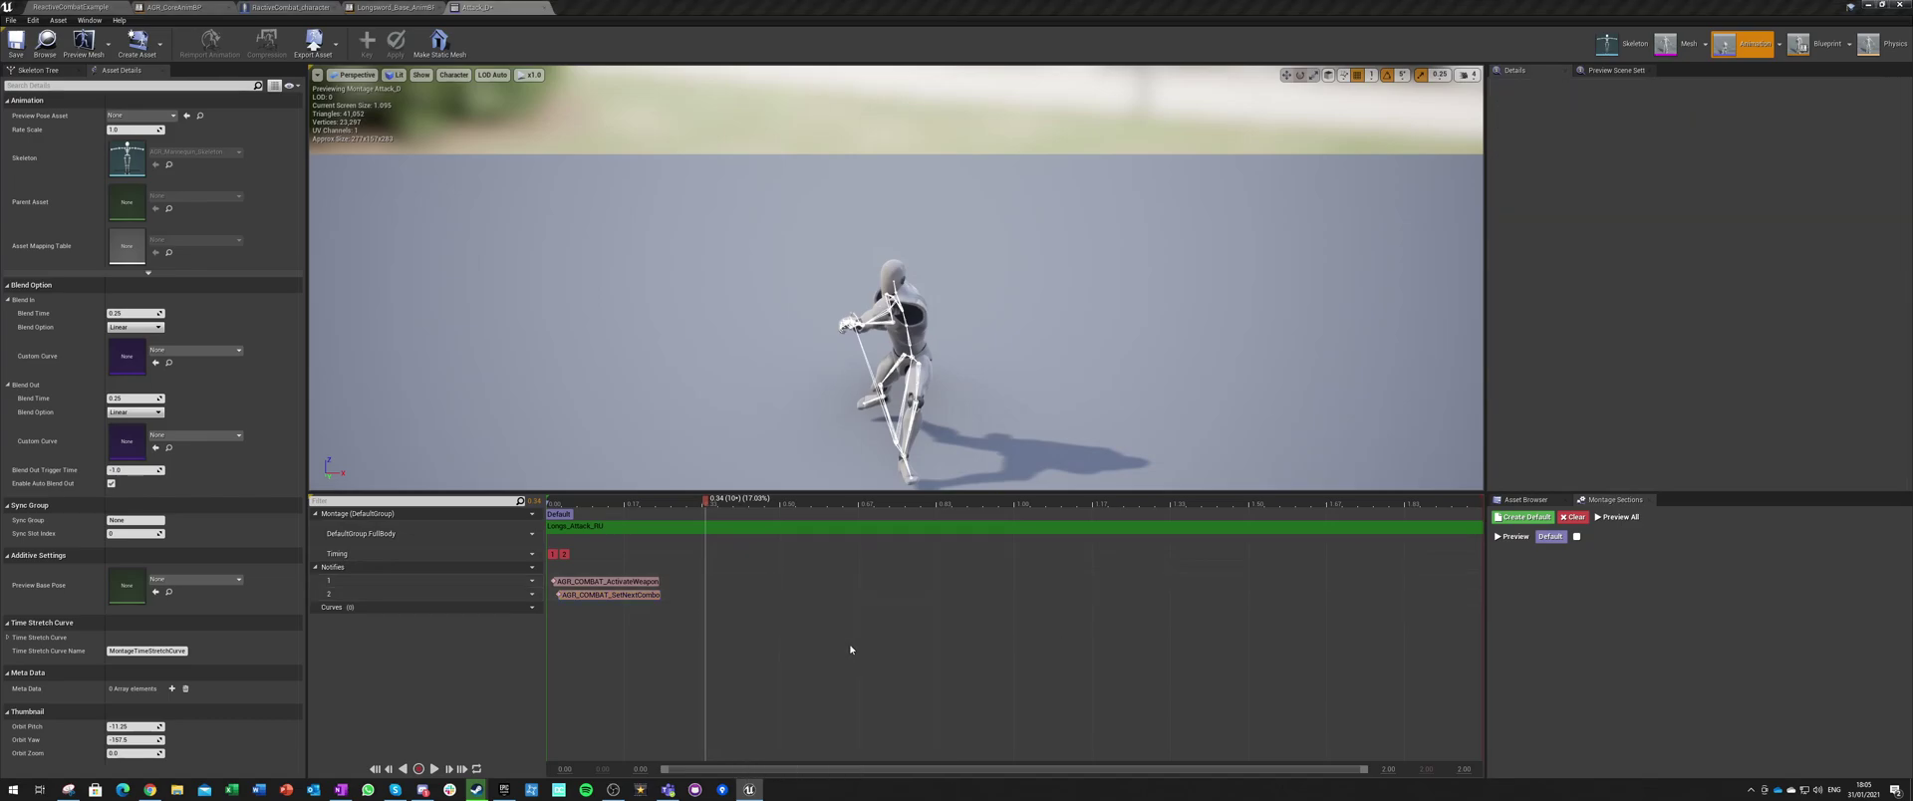
drag(705, 503, 860, 498)
drag(720, 581, 877, 576)
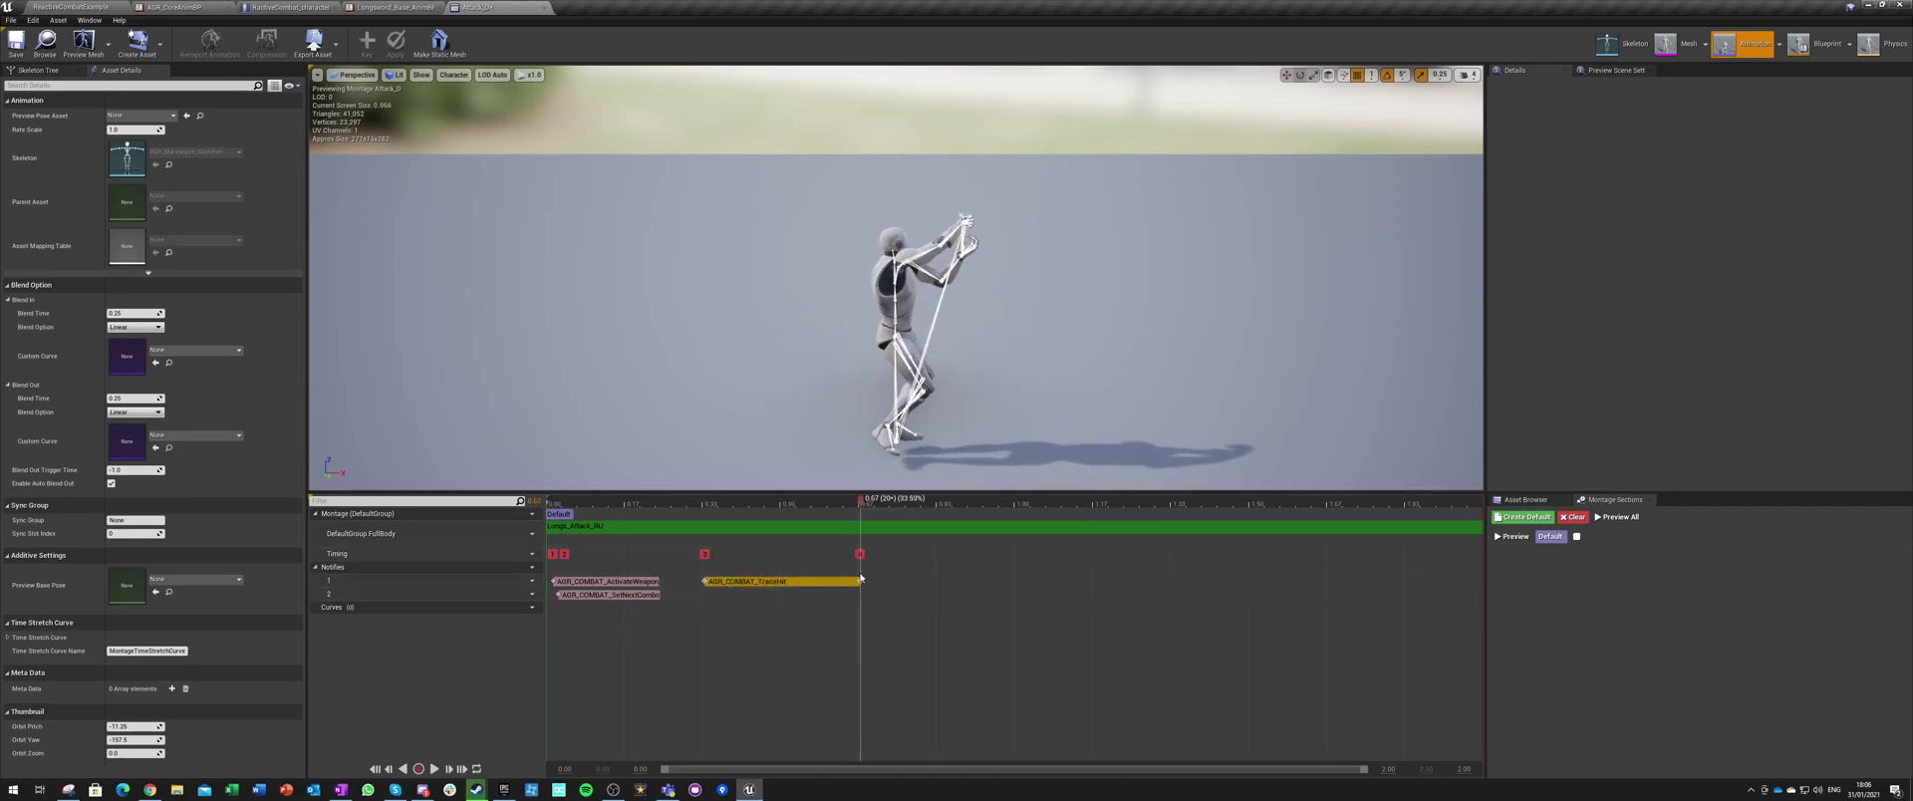
mouse_move(861, 501)
mouse_down()
mouse_move(1018, 505)
mouse_move(869, 516)
mouse_up()
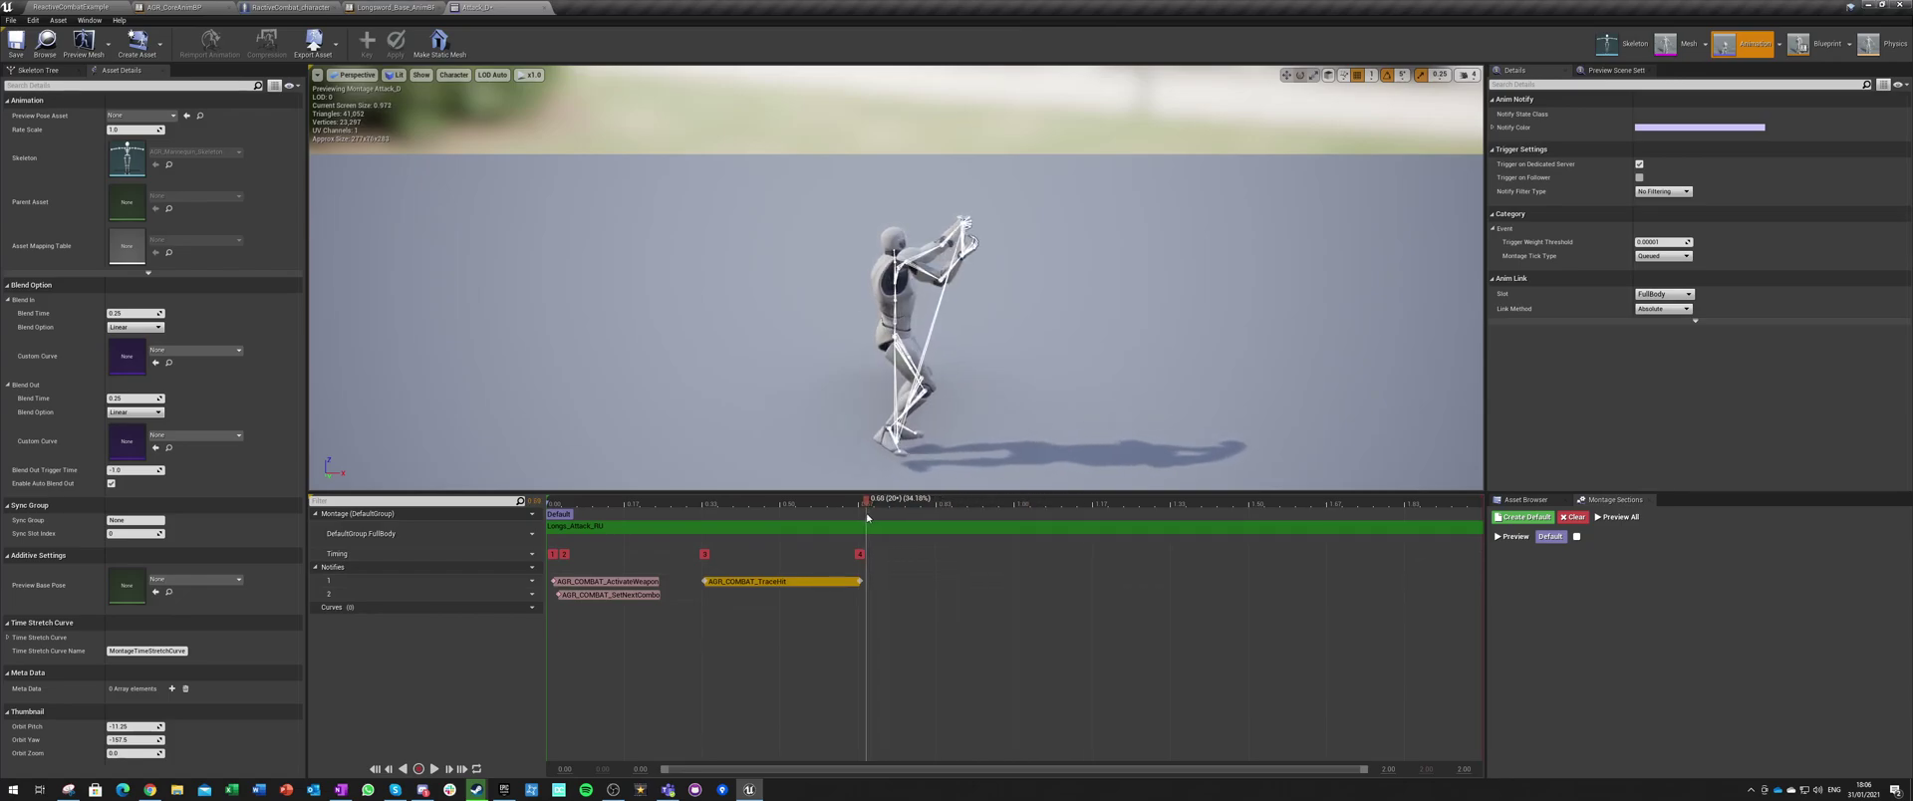
Step: Add an AGR_COMBAT_BufferInput notify state on track 2, spanning from the end of TraceHit to about 1.22 s
right_click(864, 594)
mouse_move(890, 621)
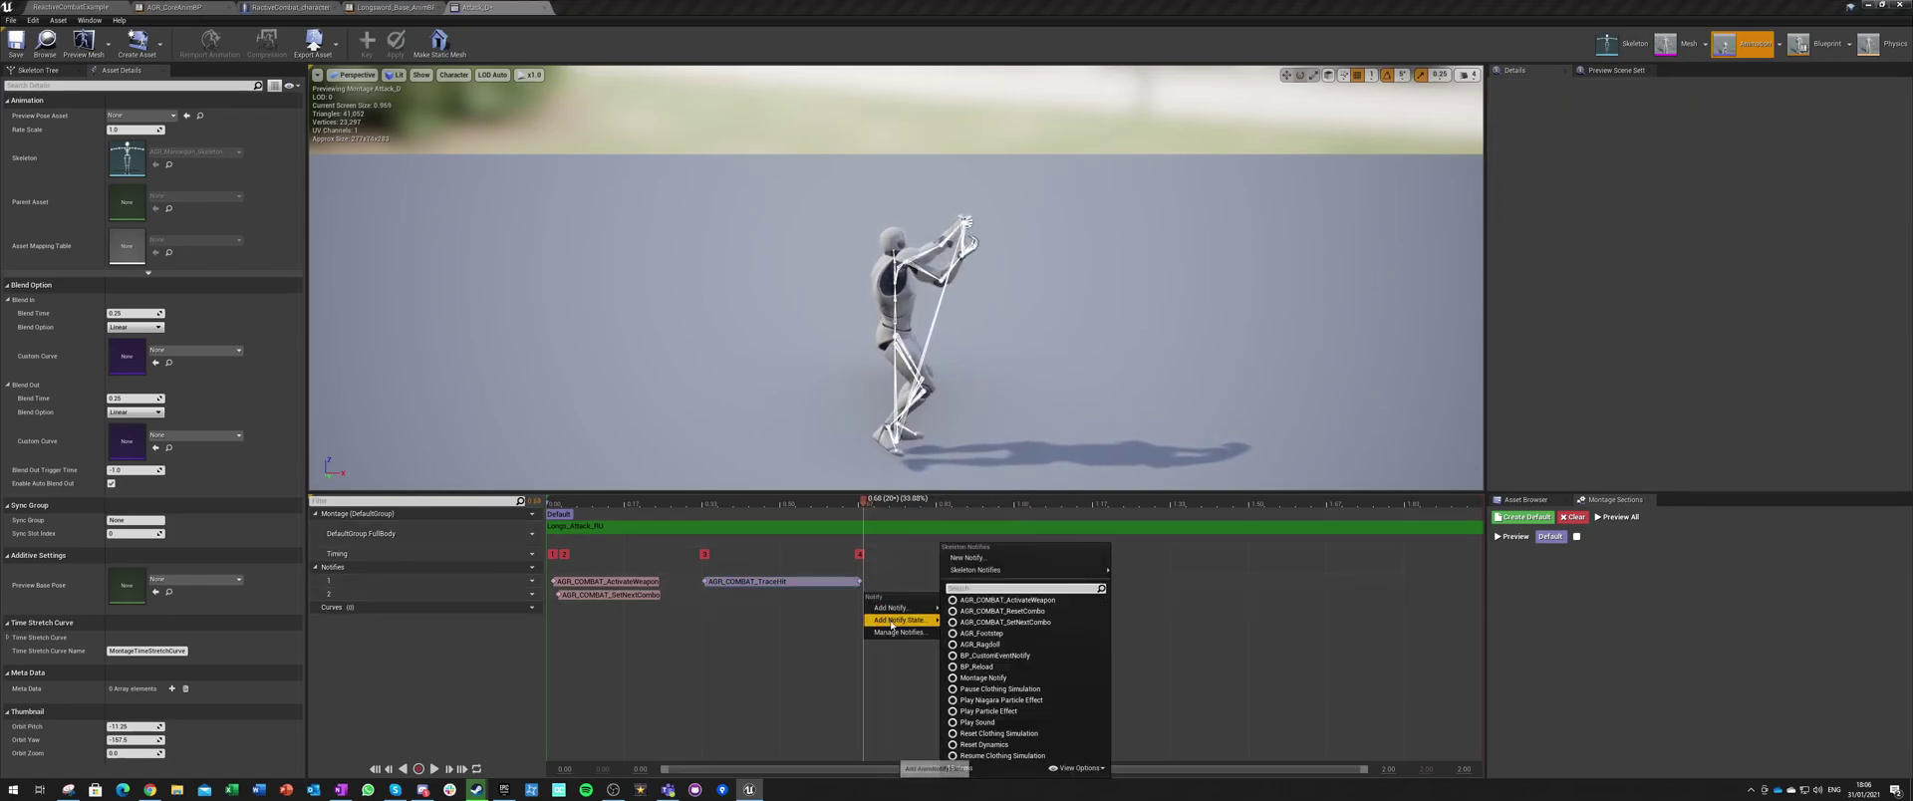
click(1004, 648)
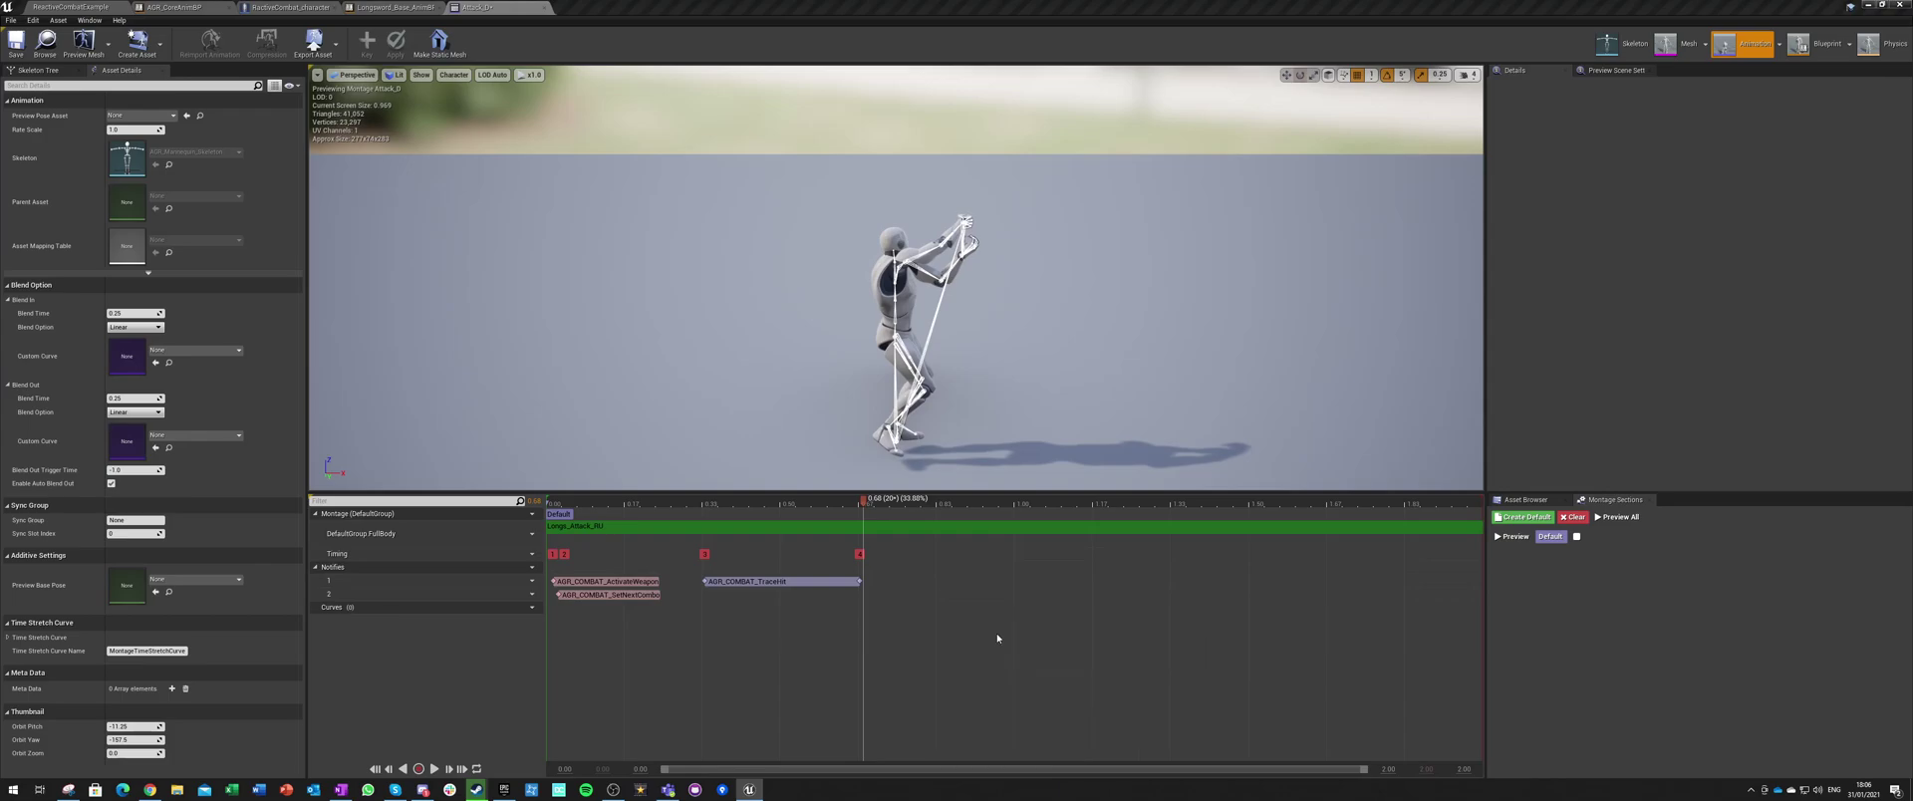
click(943, 507)
drag(944, 507, 1115, 507)
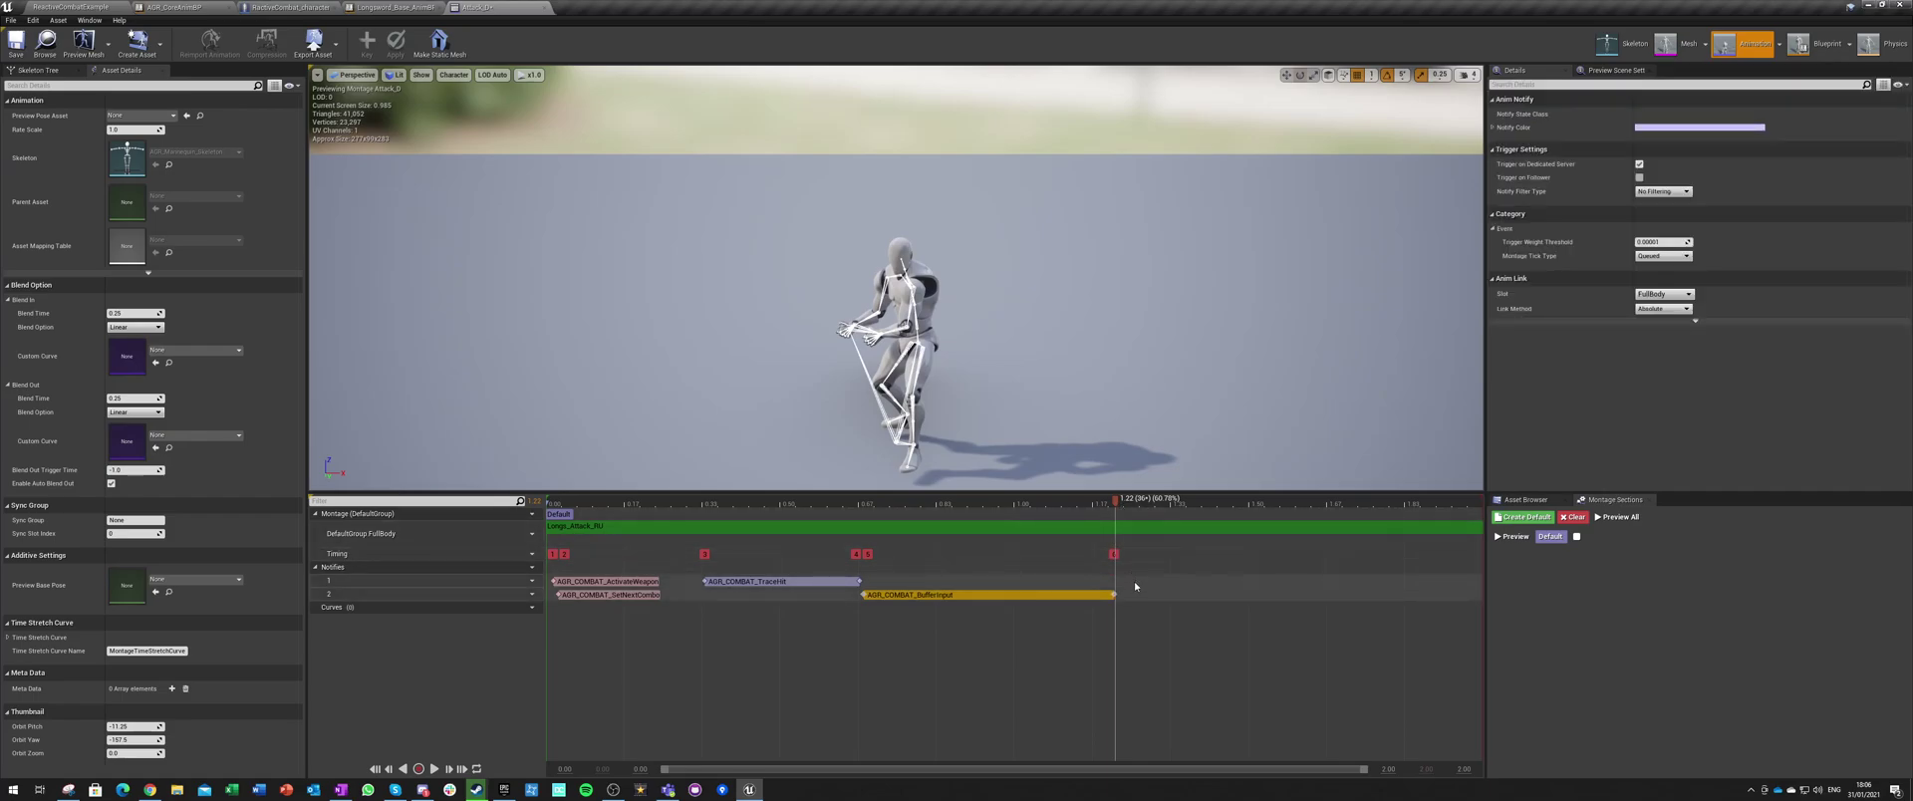
Step: Add an AGR_COMBAT_InstantBufferInput notify state on track 1, spanning from the end of BufferInput to about 1.66 s
right_click(1127, 587)
mouse_move(1157, 606)
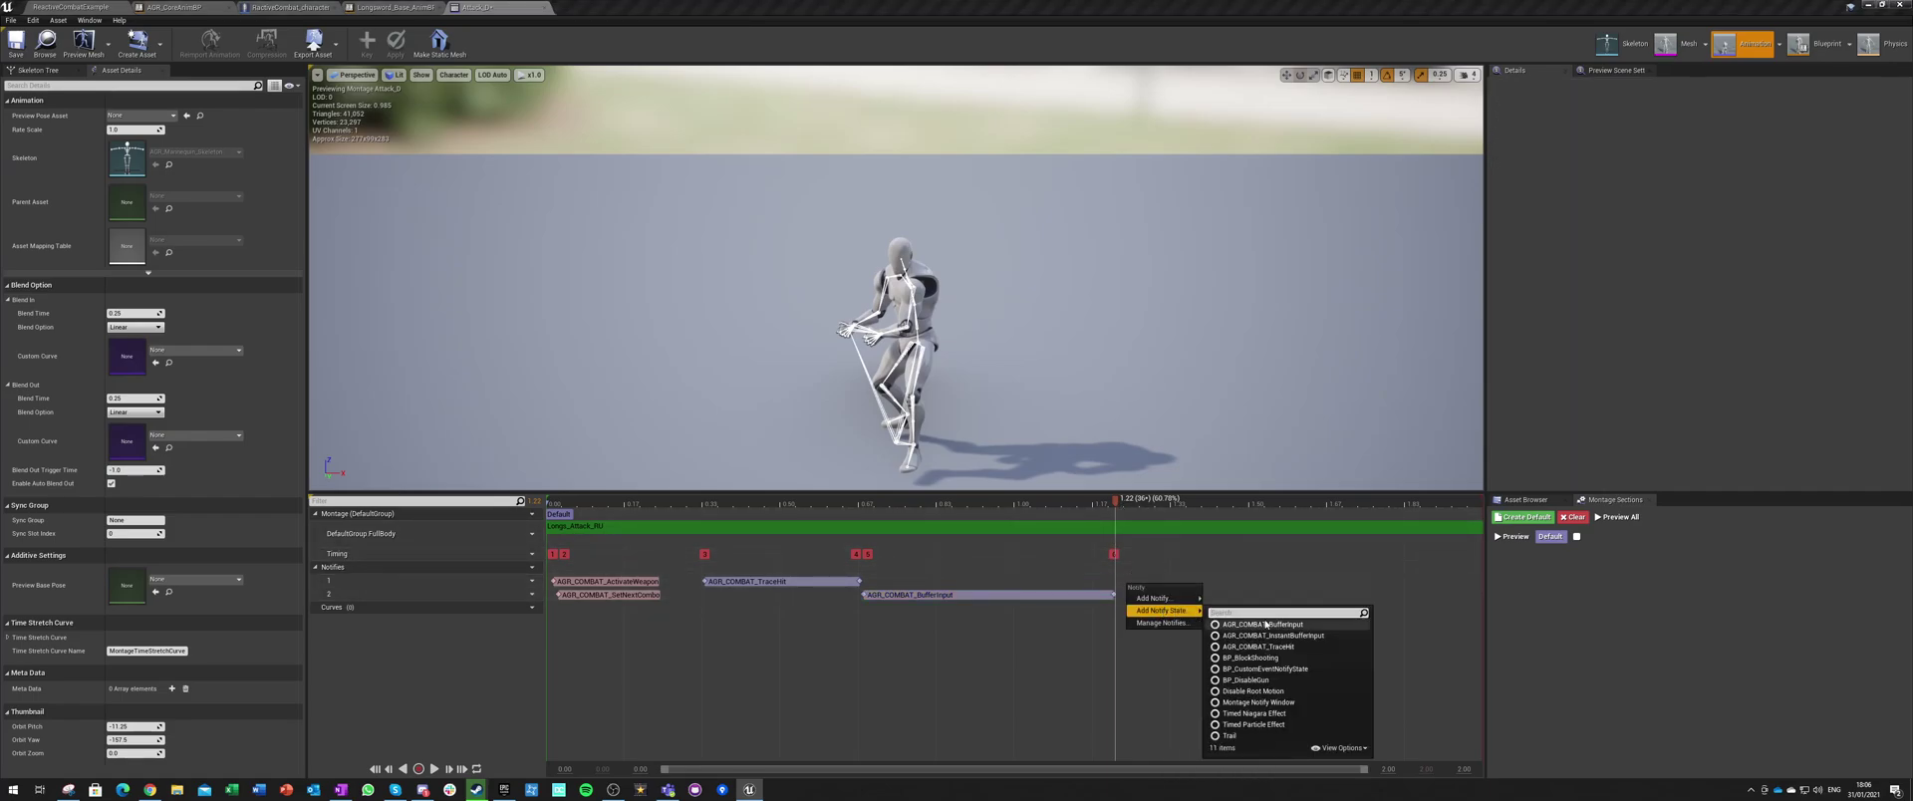
click(1264, 636)
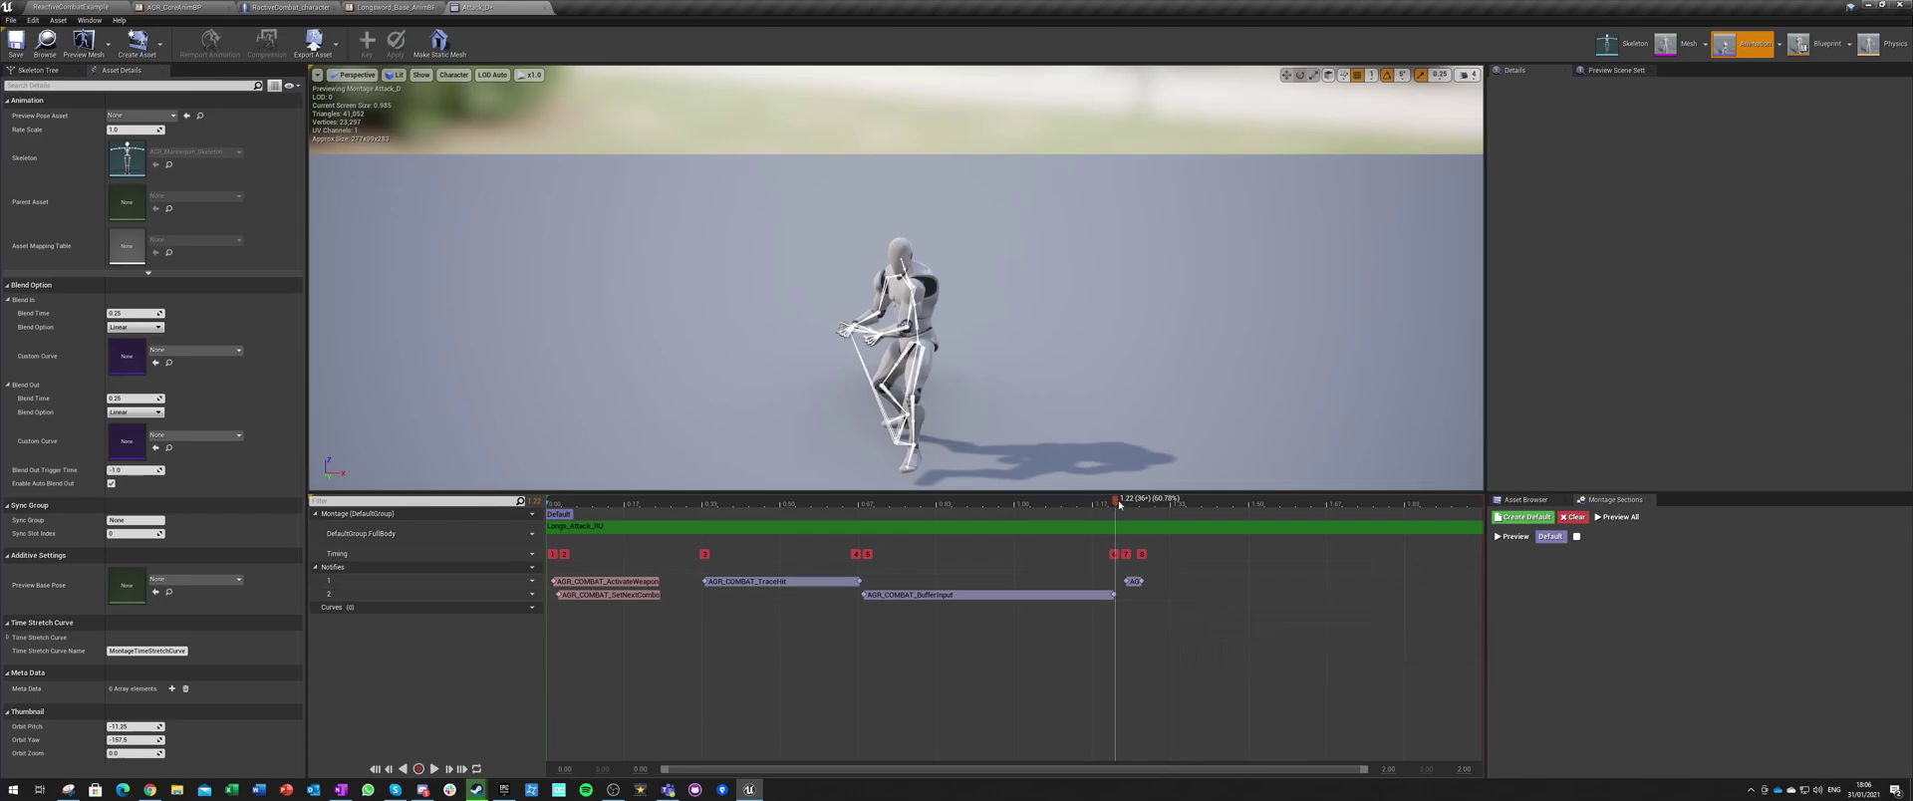
click(1130, 580)
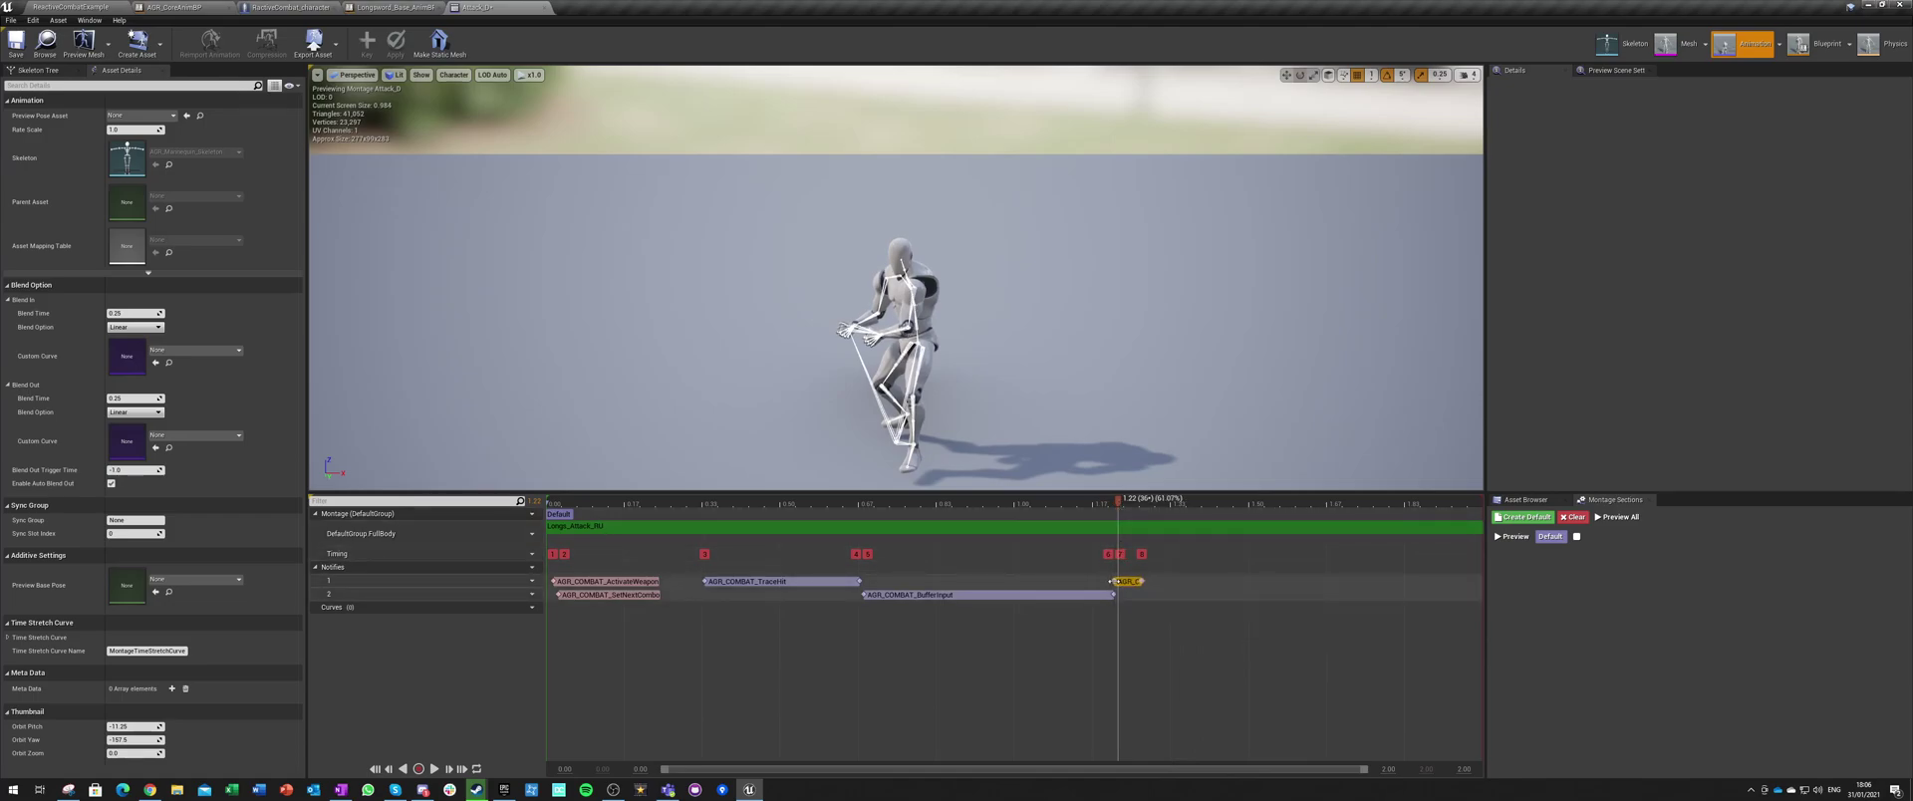
click(1130, 583)
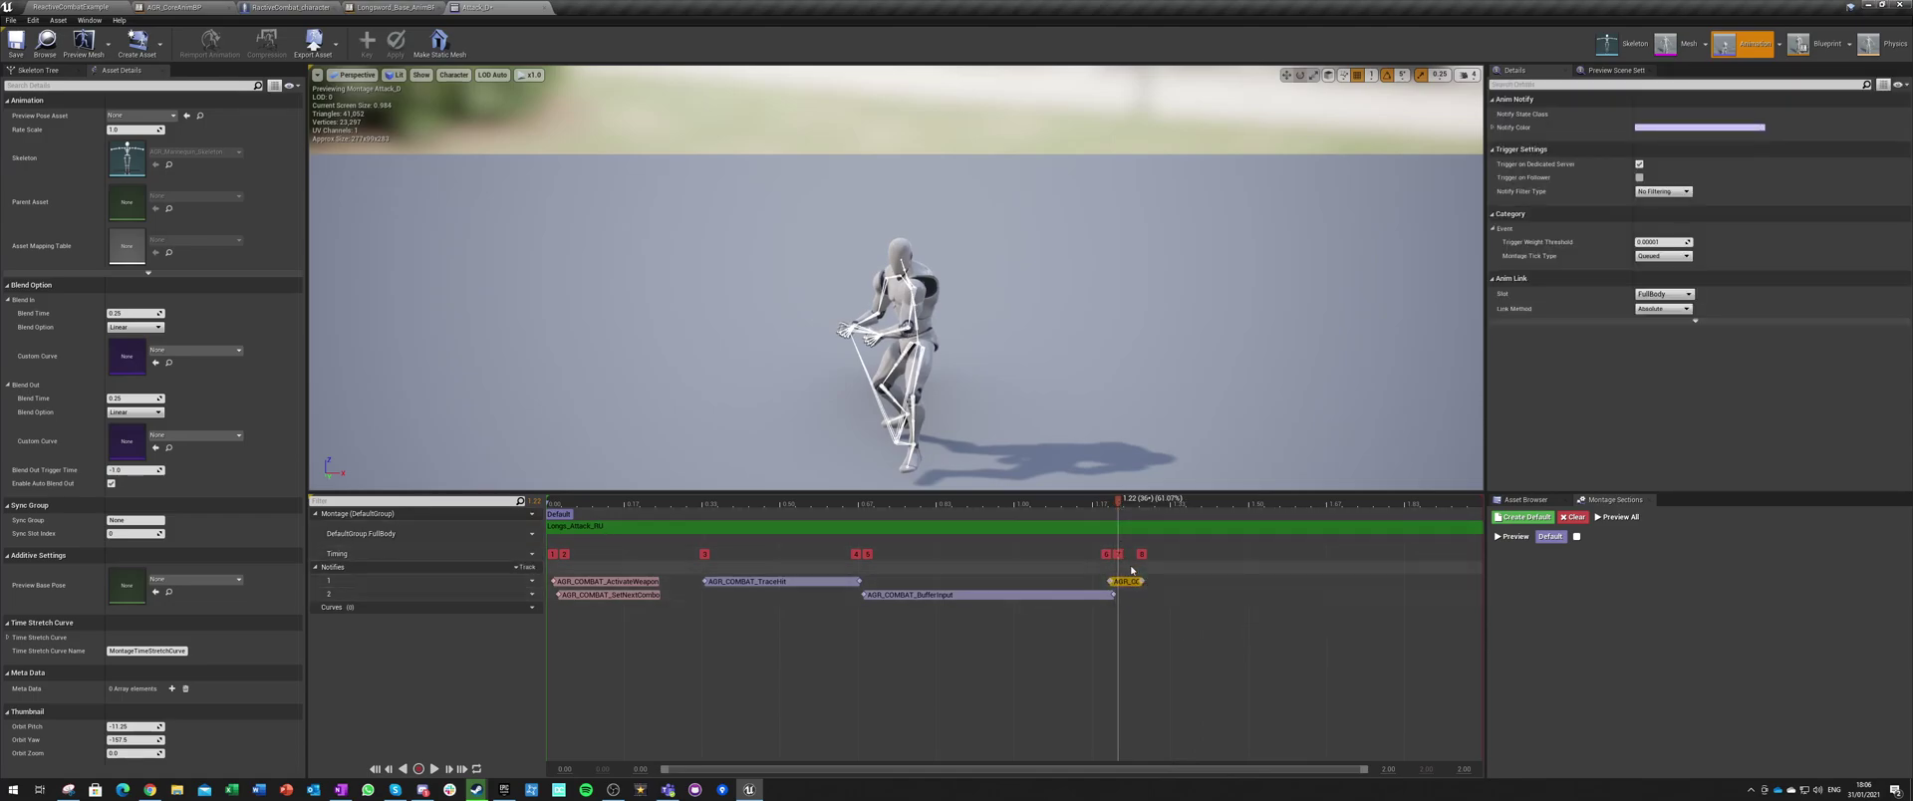
drag(1118, 500, 1324, 501)
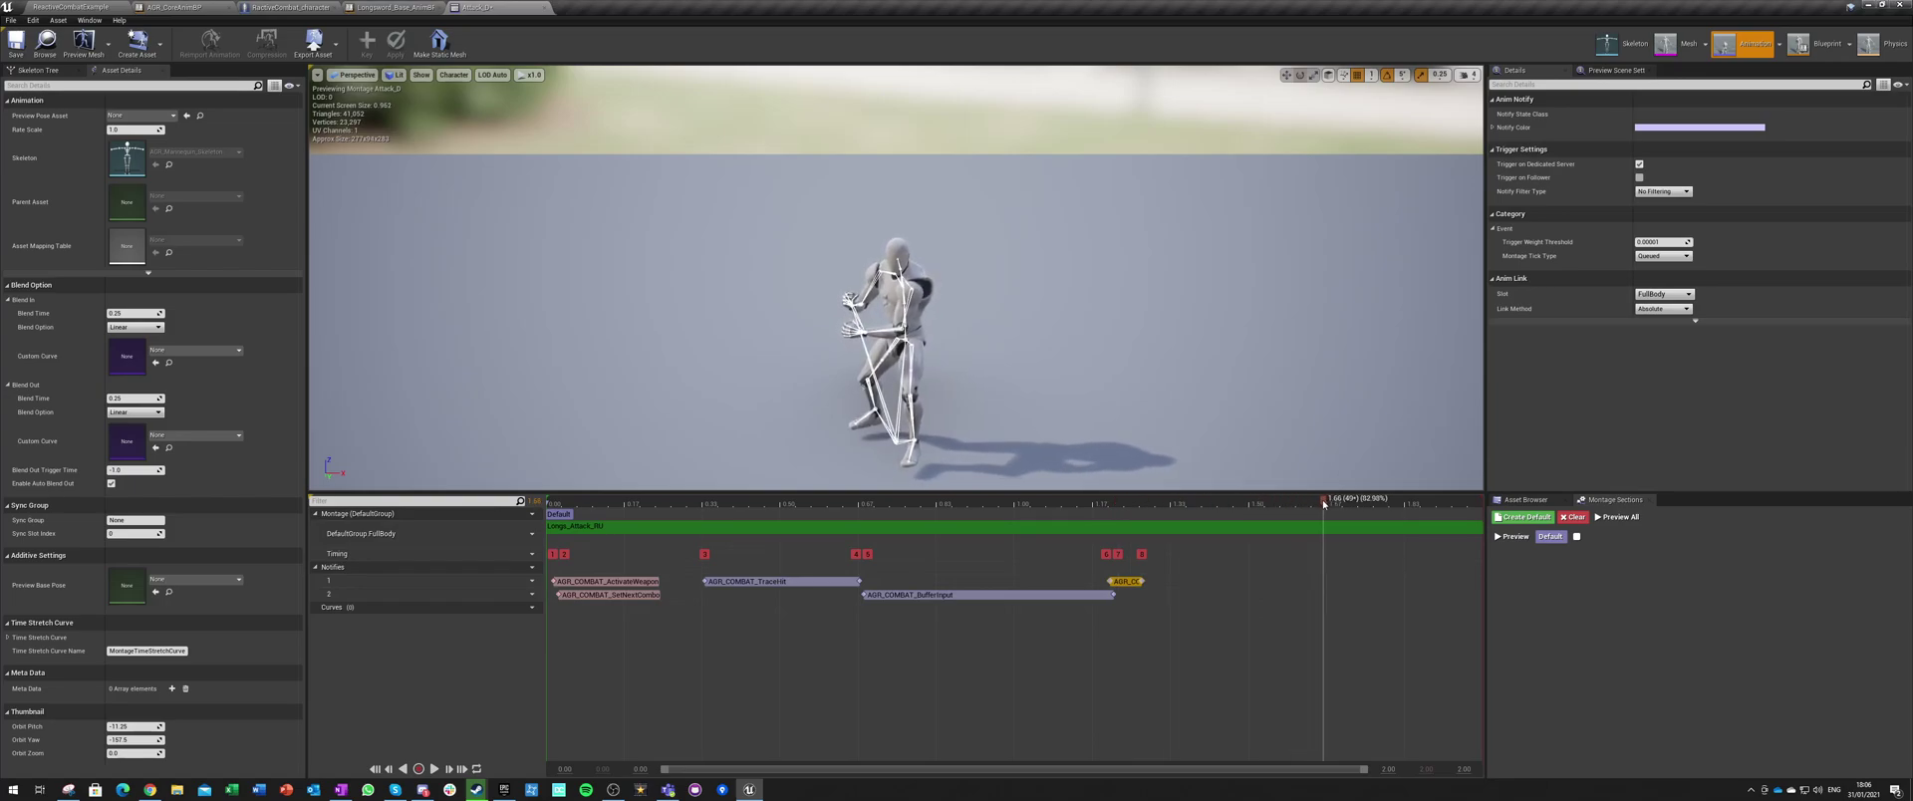
drag(1143, 580, 1326, 577)
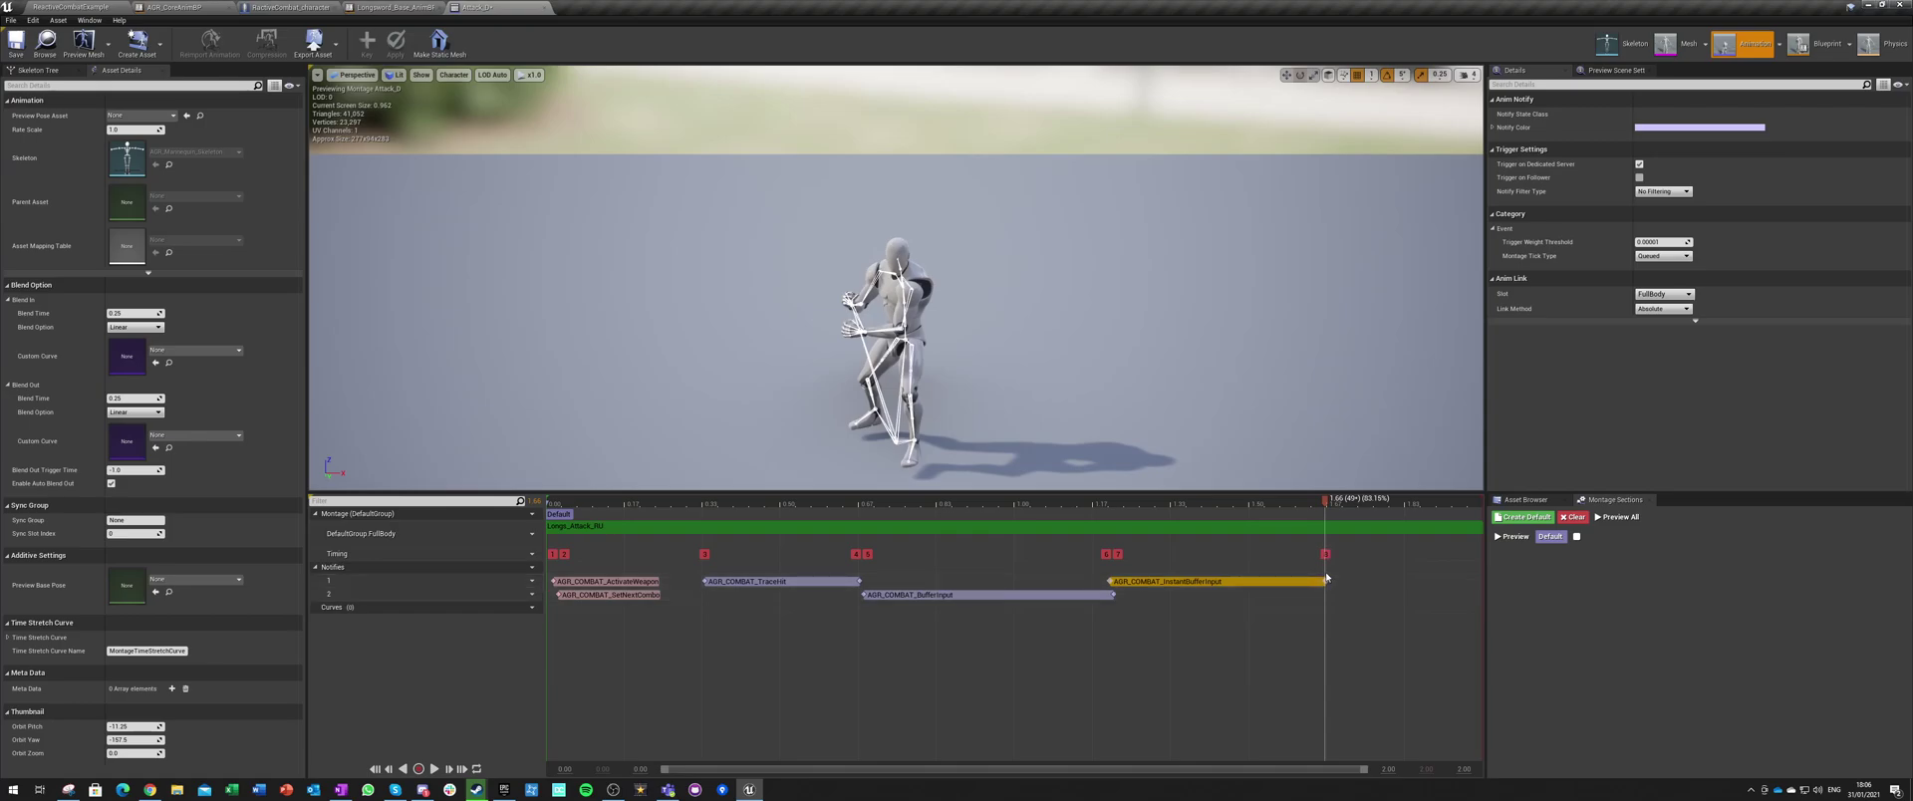
Step: Add an AGR_COMBAT_ResetCombo notify and place it on track 2 right after InstantBufferInput ends
right_click(1334, 581)
mouse_move(1368, 595)
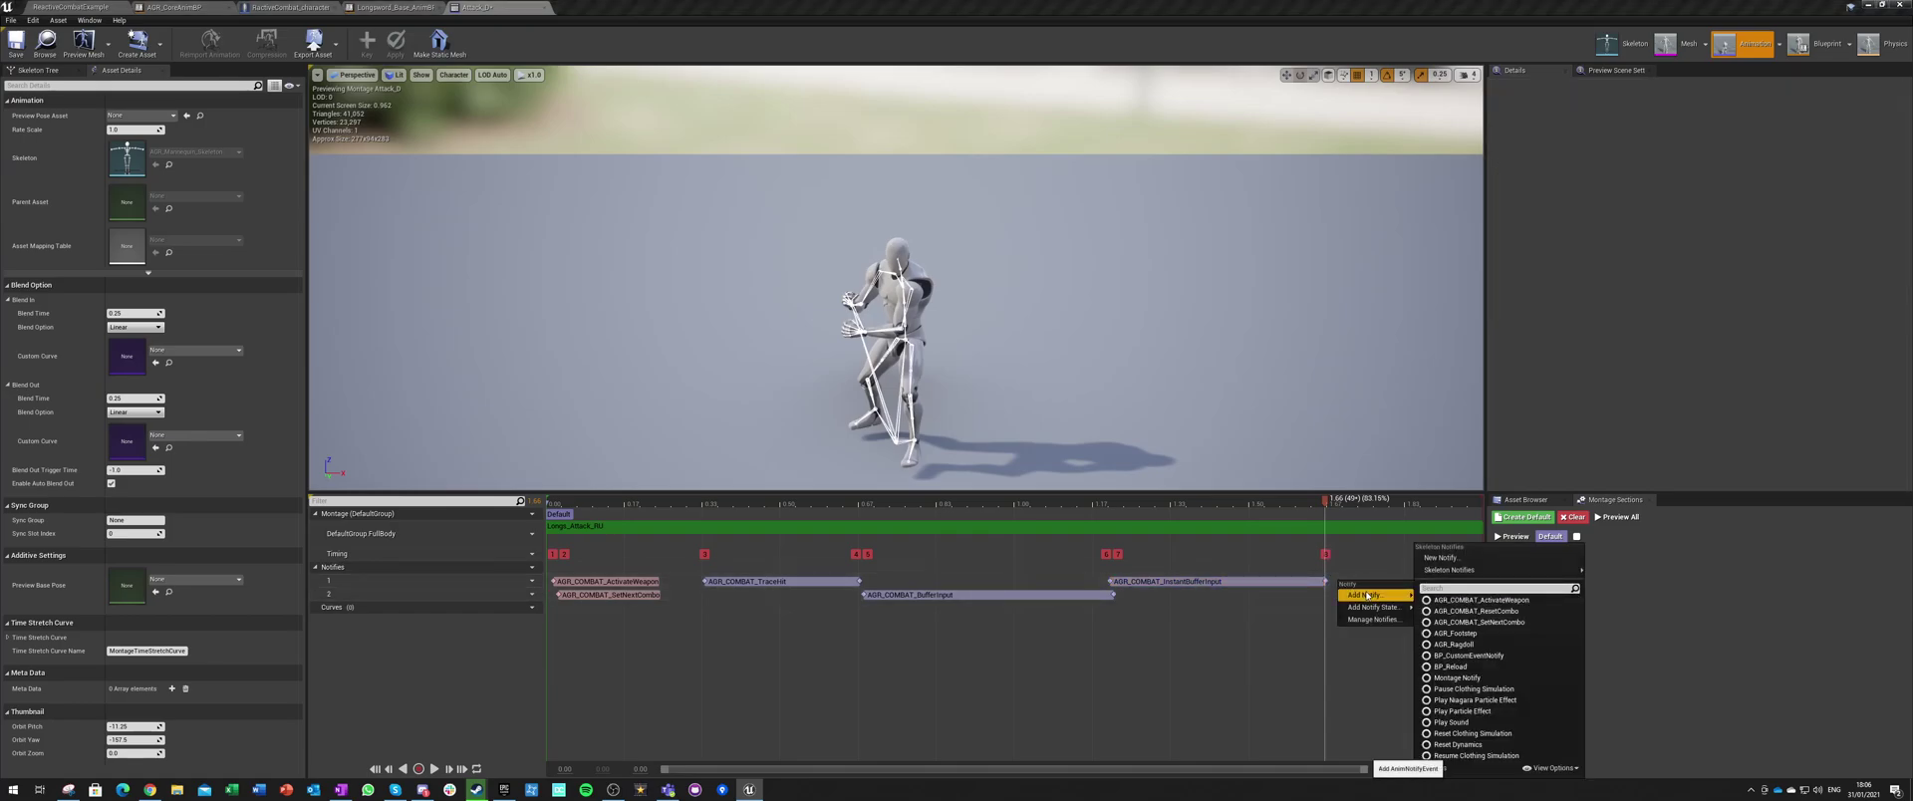
click(1459, 611)
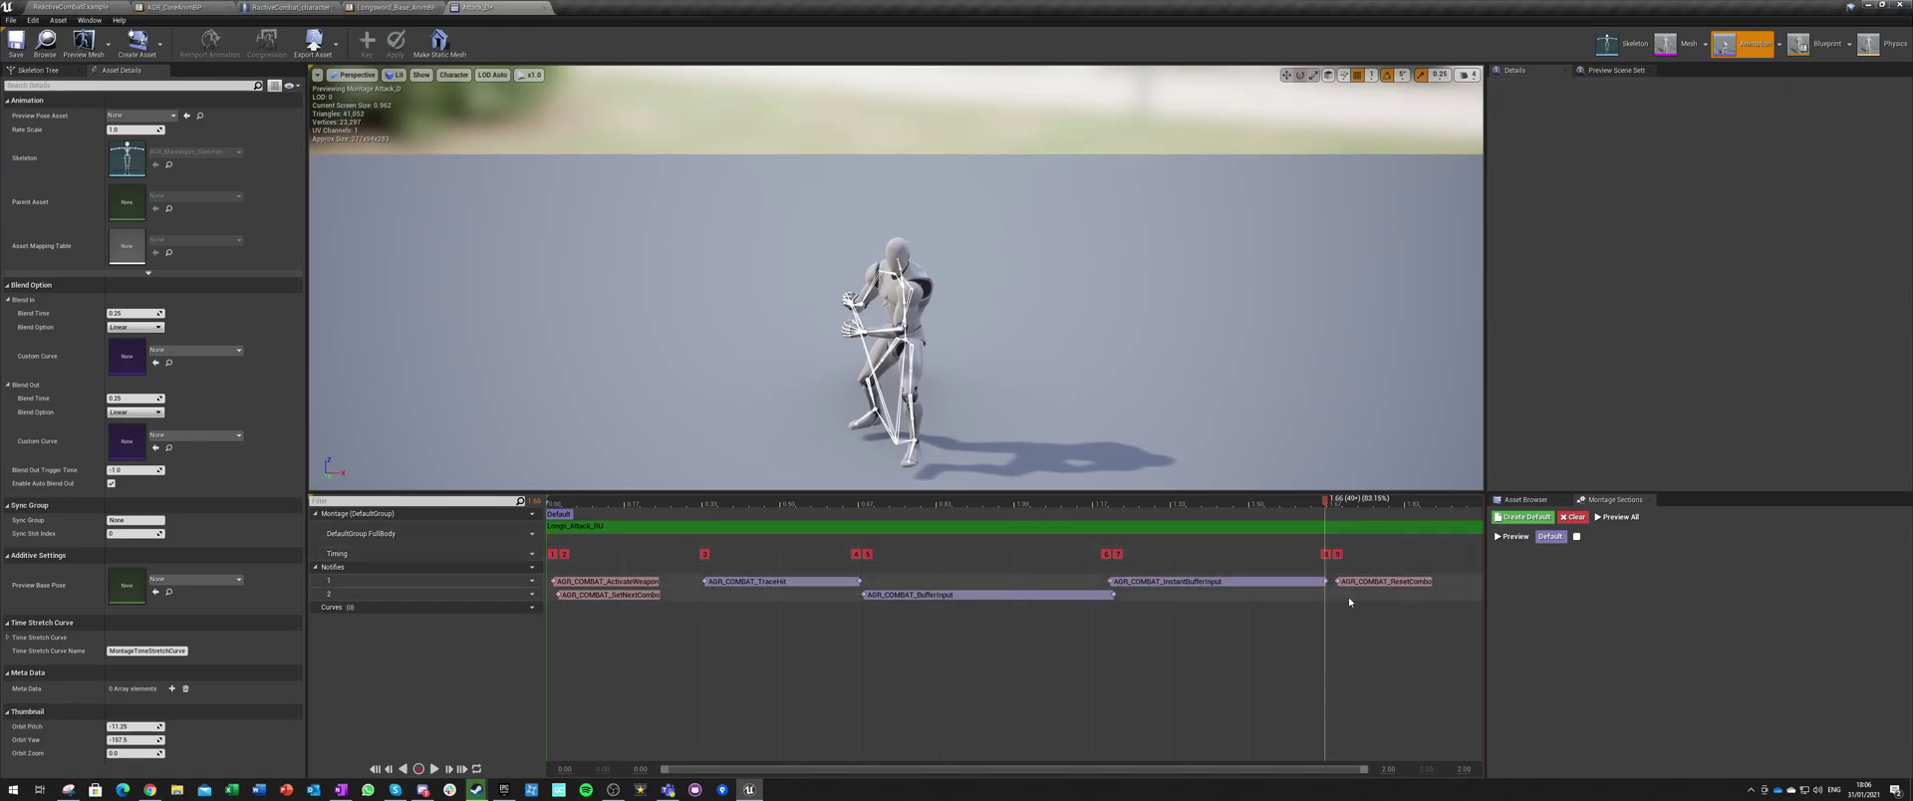
drag(1353, 585, 1361, 587)
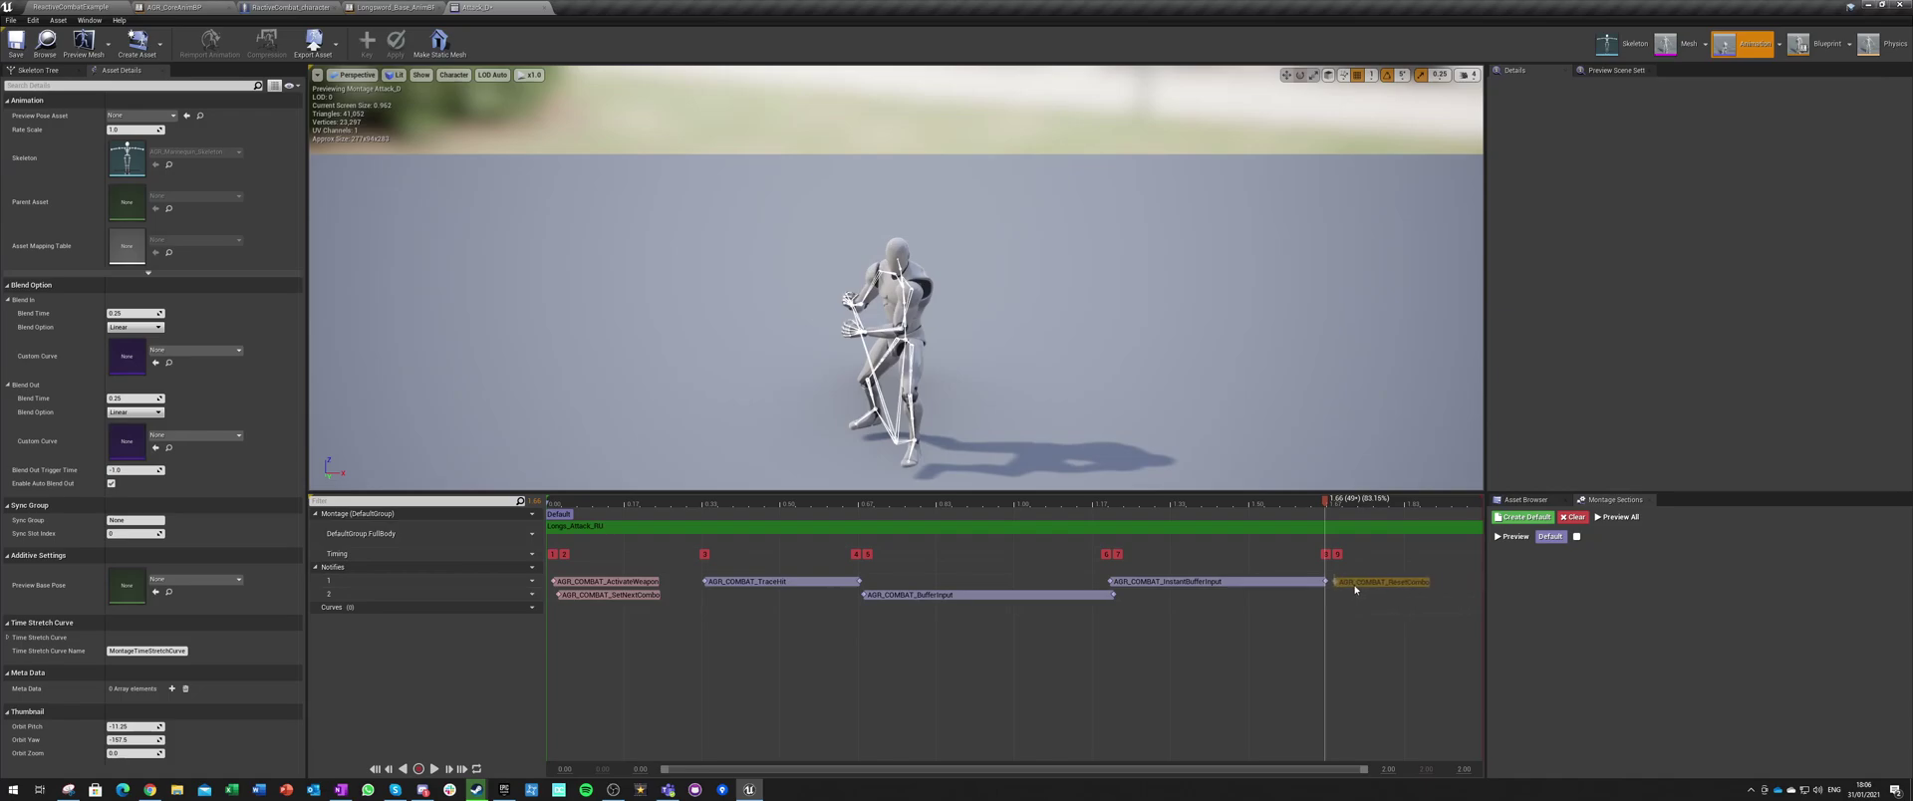
Step: Add a Disable Root Motion notify state at the end of track 1, starting at about 1.75 s
right_click(1375, 586)
mouse_move(1414, 612)
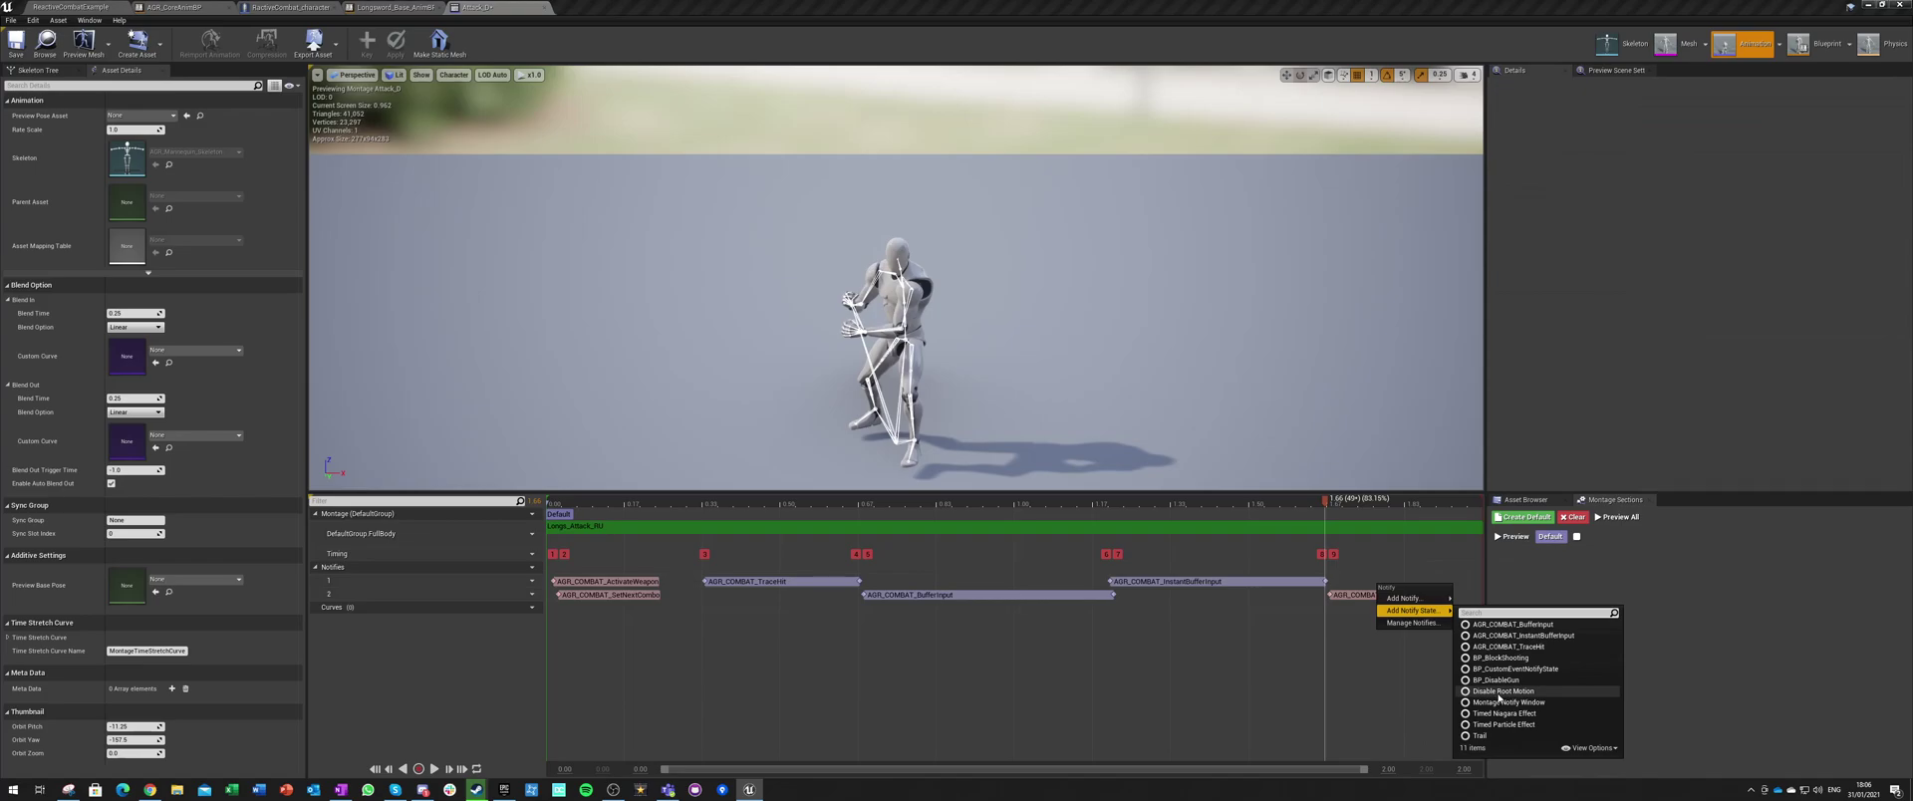
click(1499, 696)
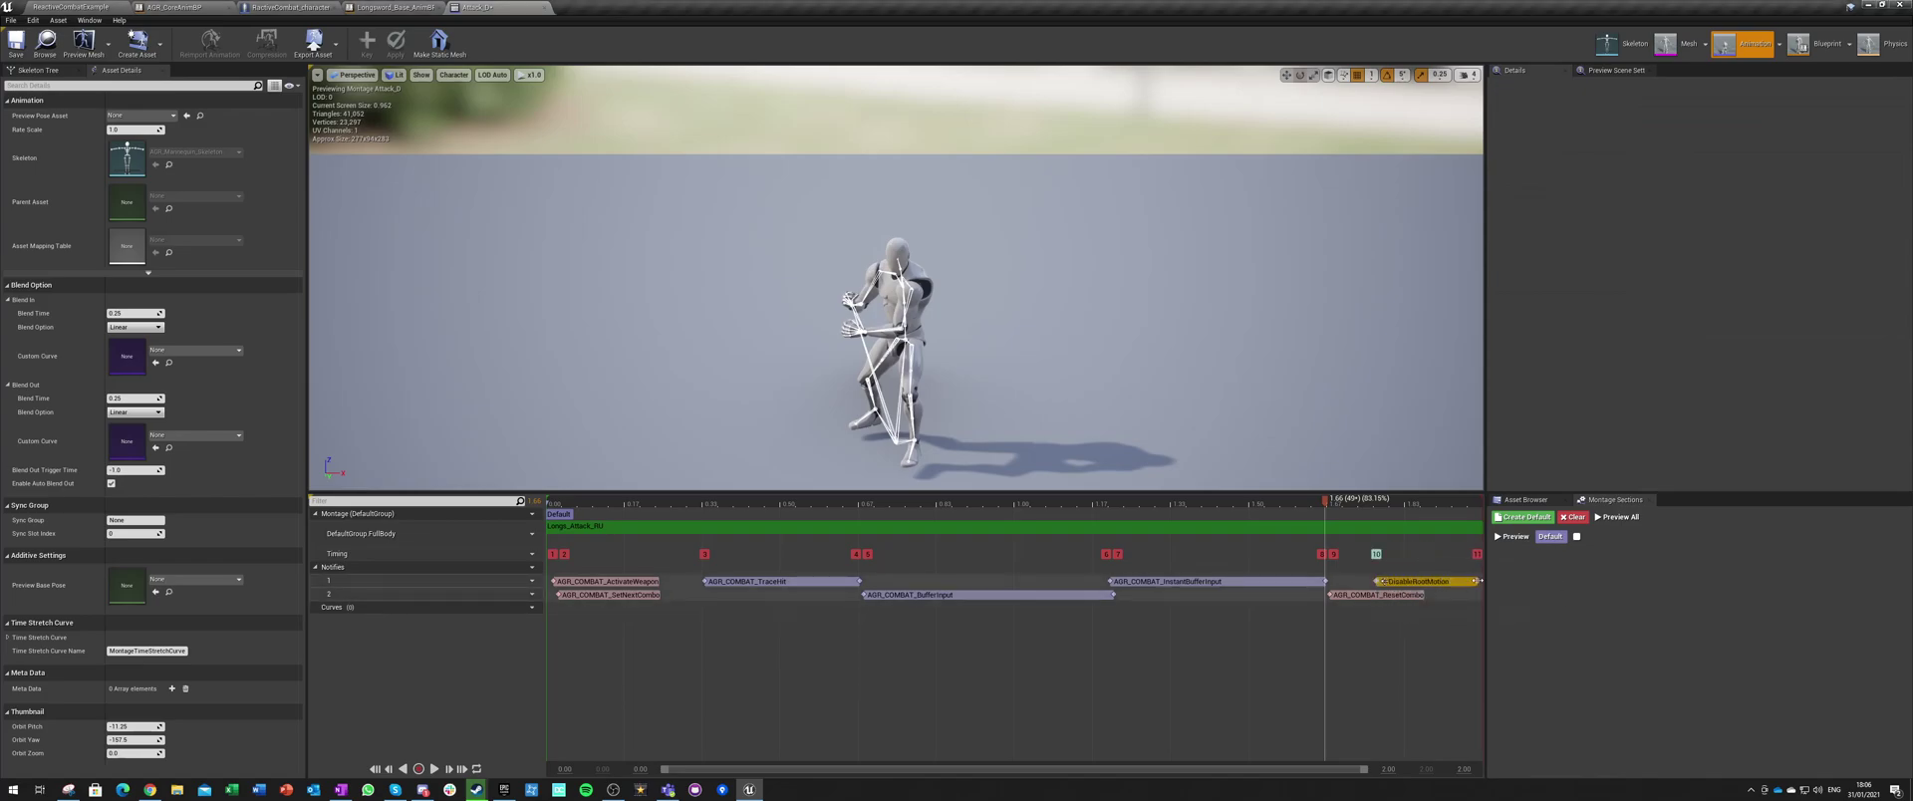
click(1380, 580)
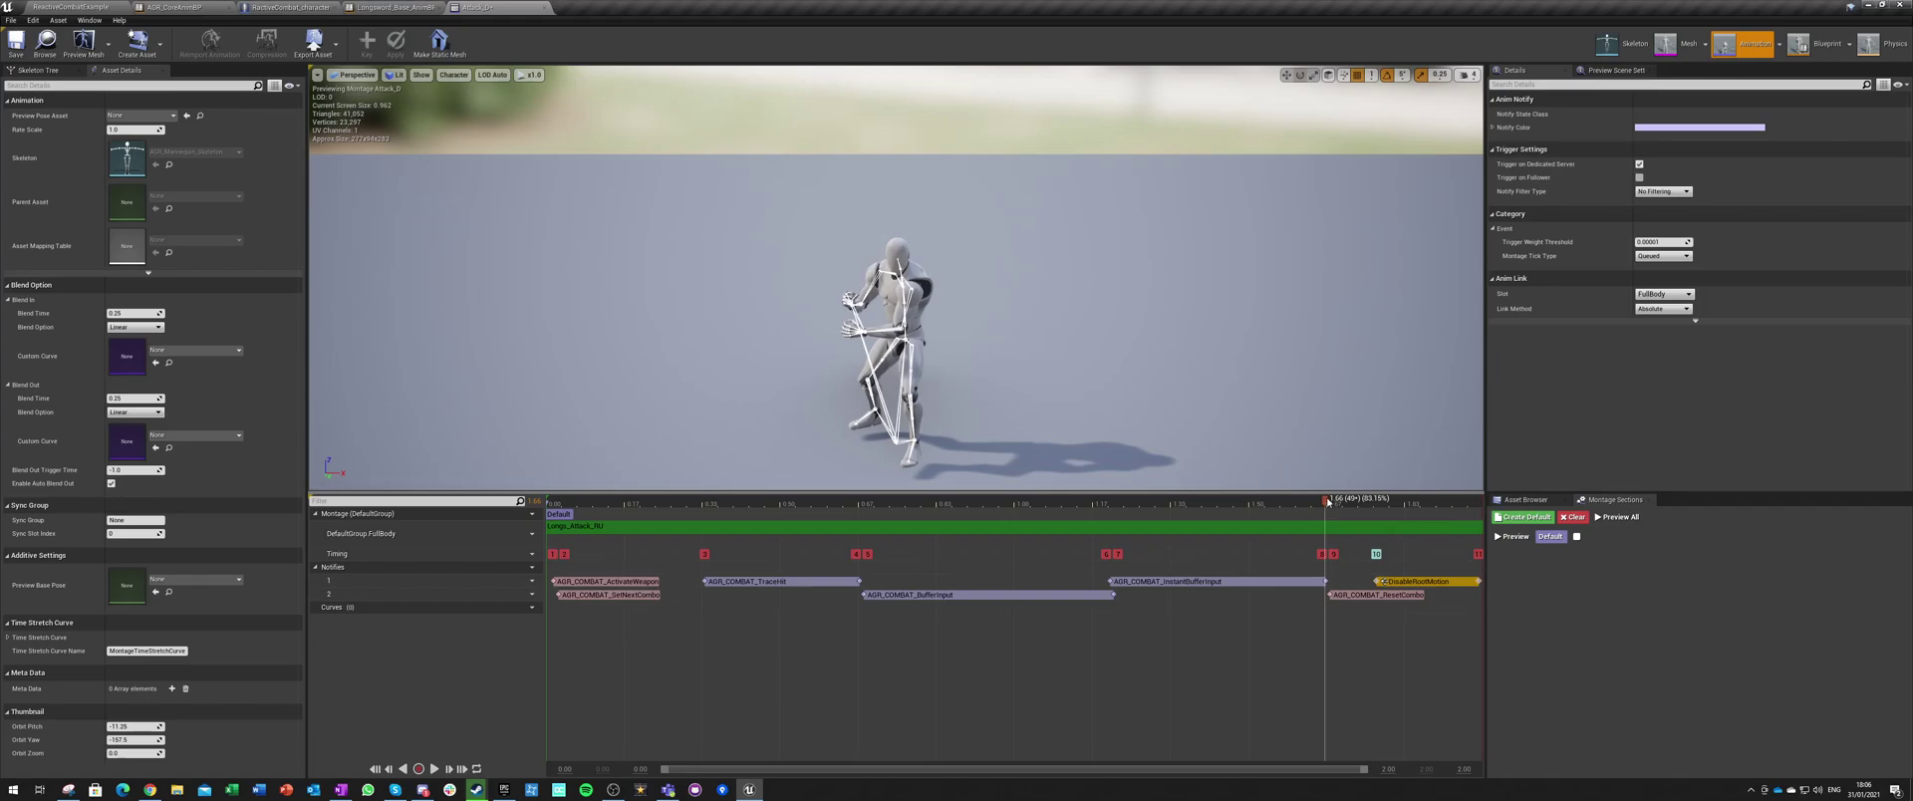
drag(1327, 501, 1452, 510)
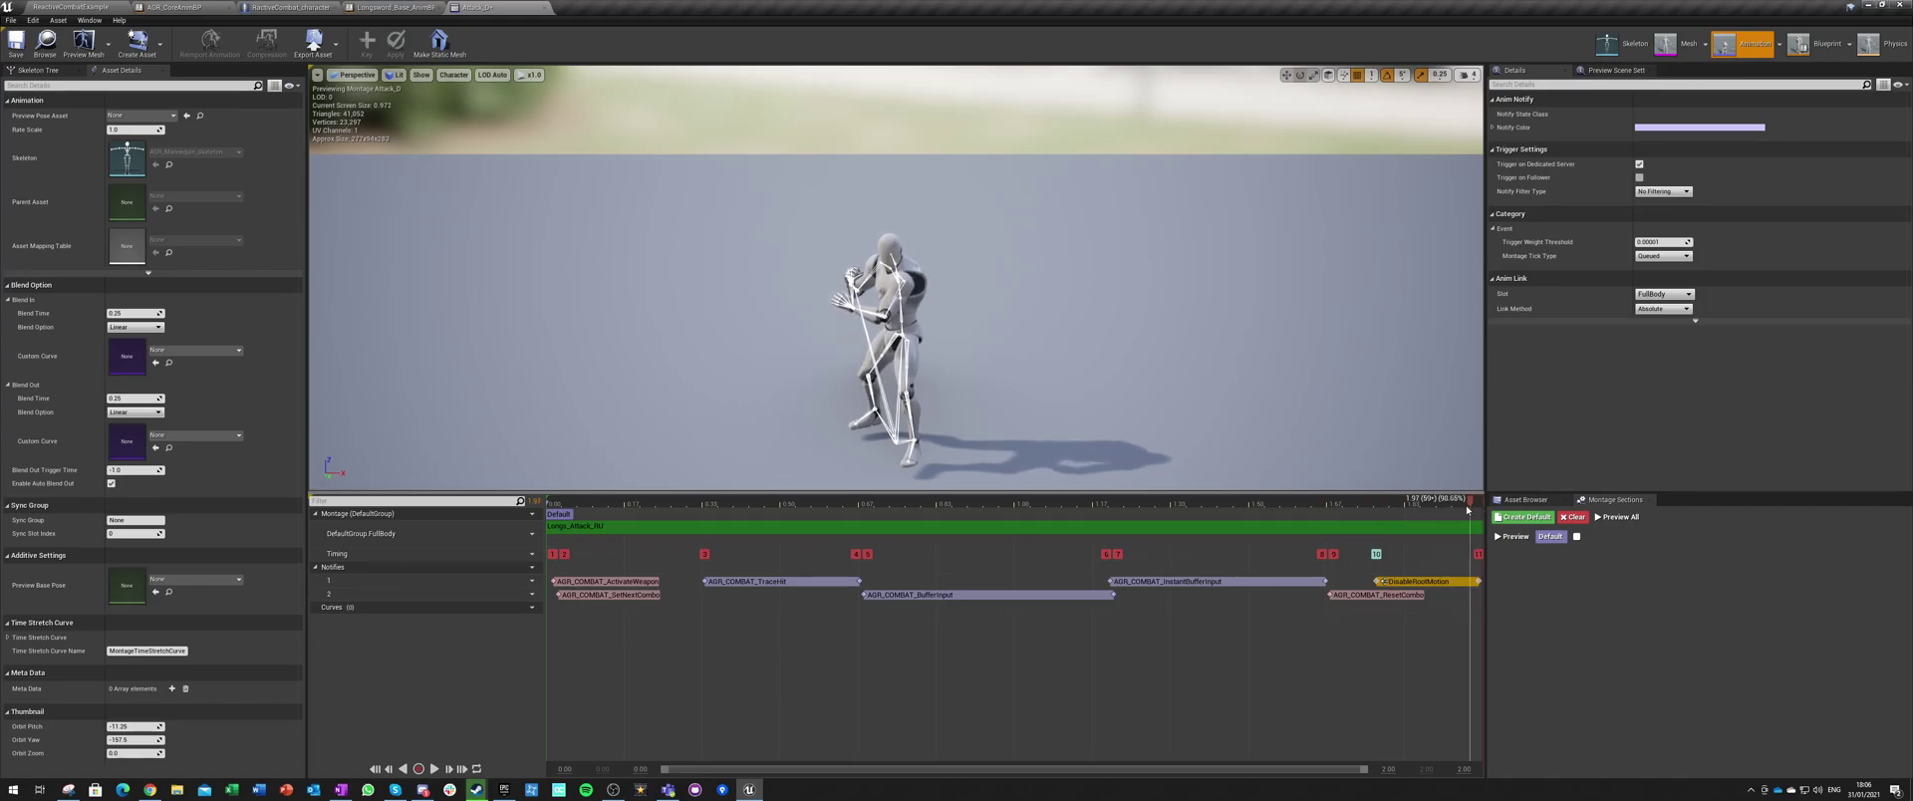
drag(1392, 511, 1370, 512)
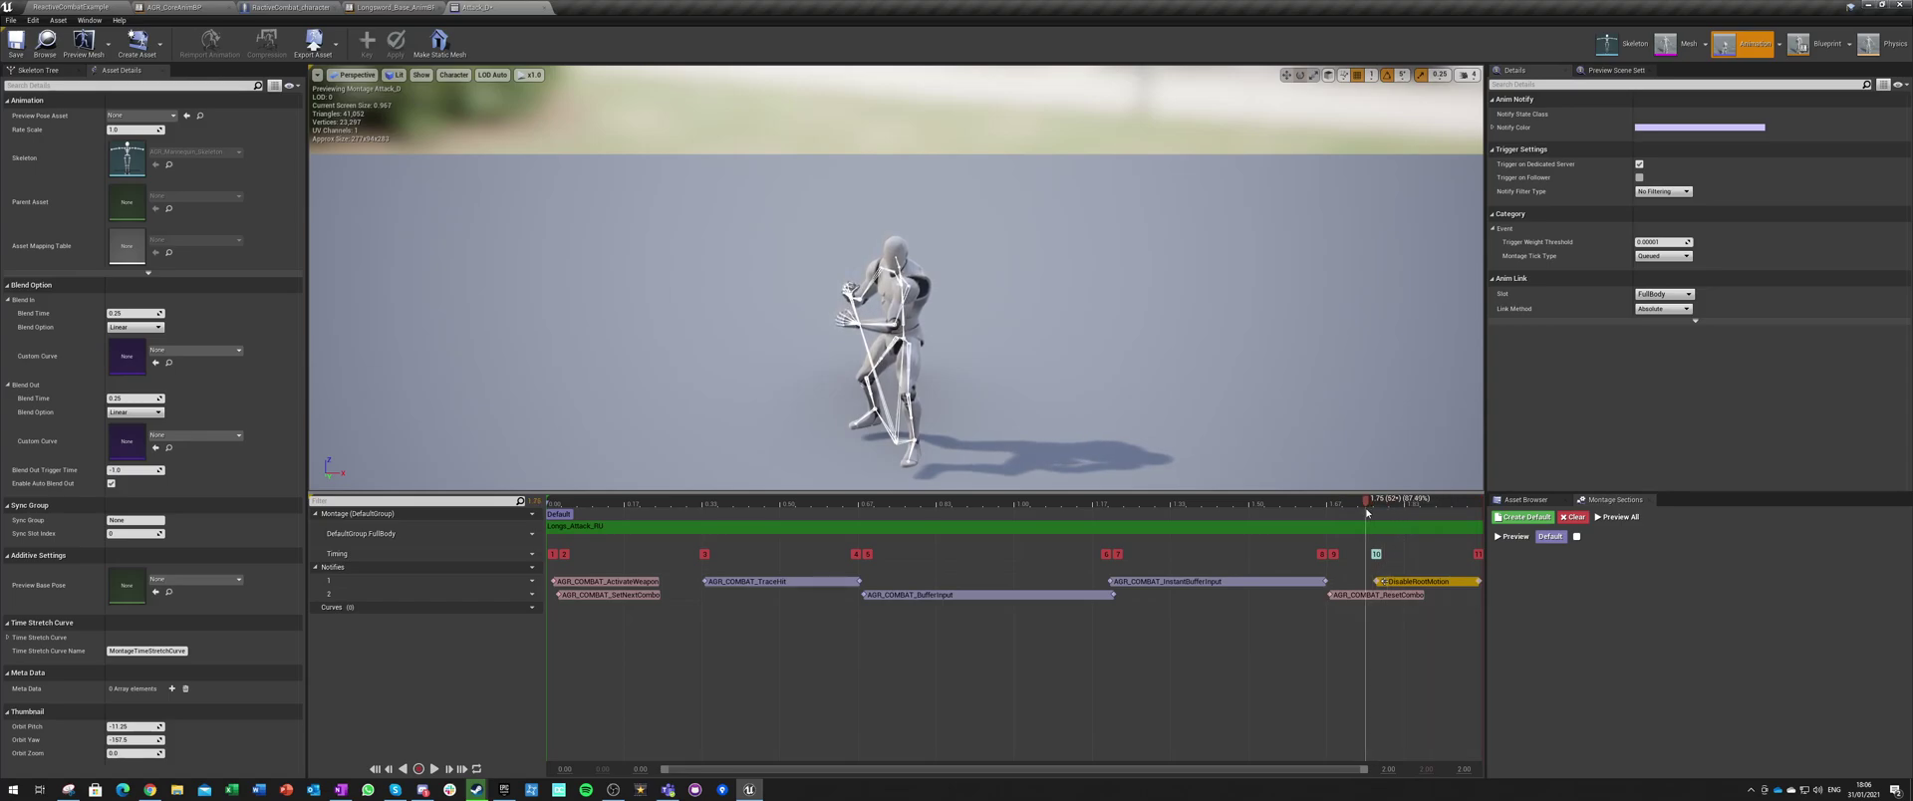
drag(1379, 580, 1369, 580)
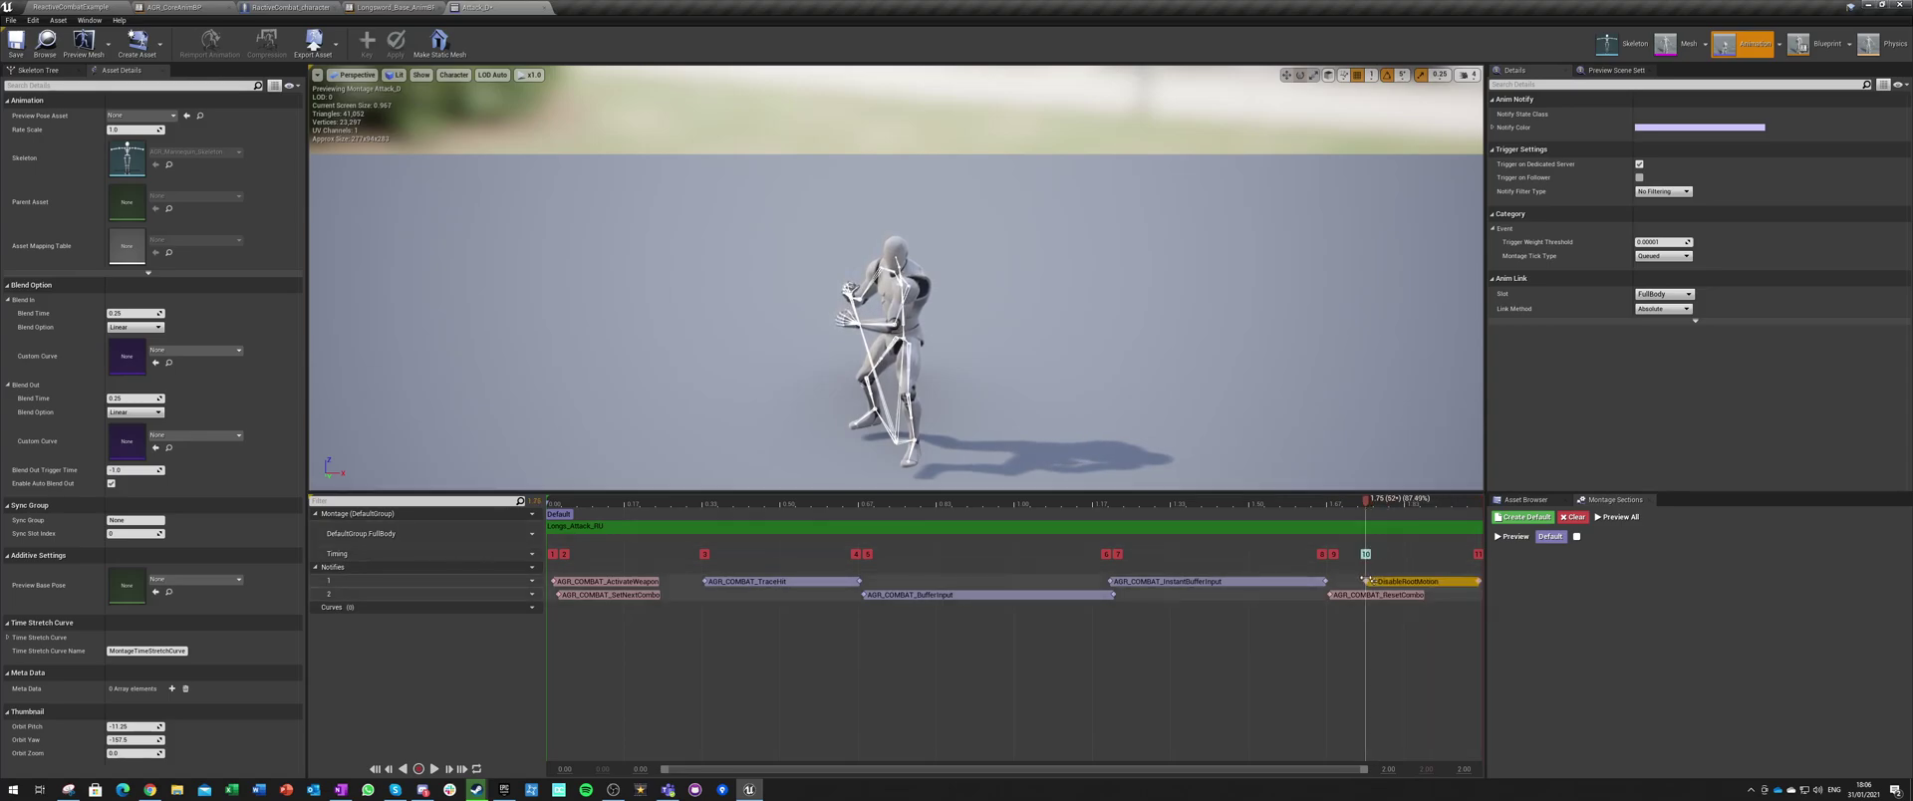
drag(1366, 509, 773, 500)
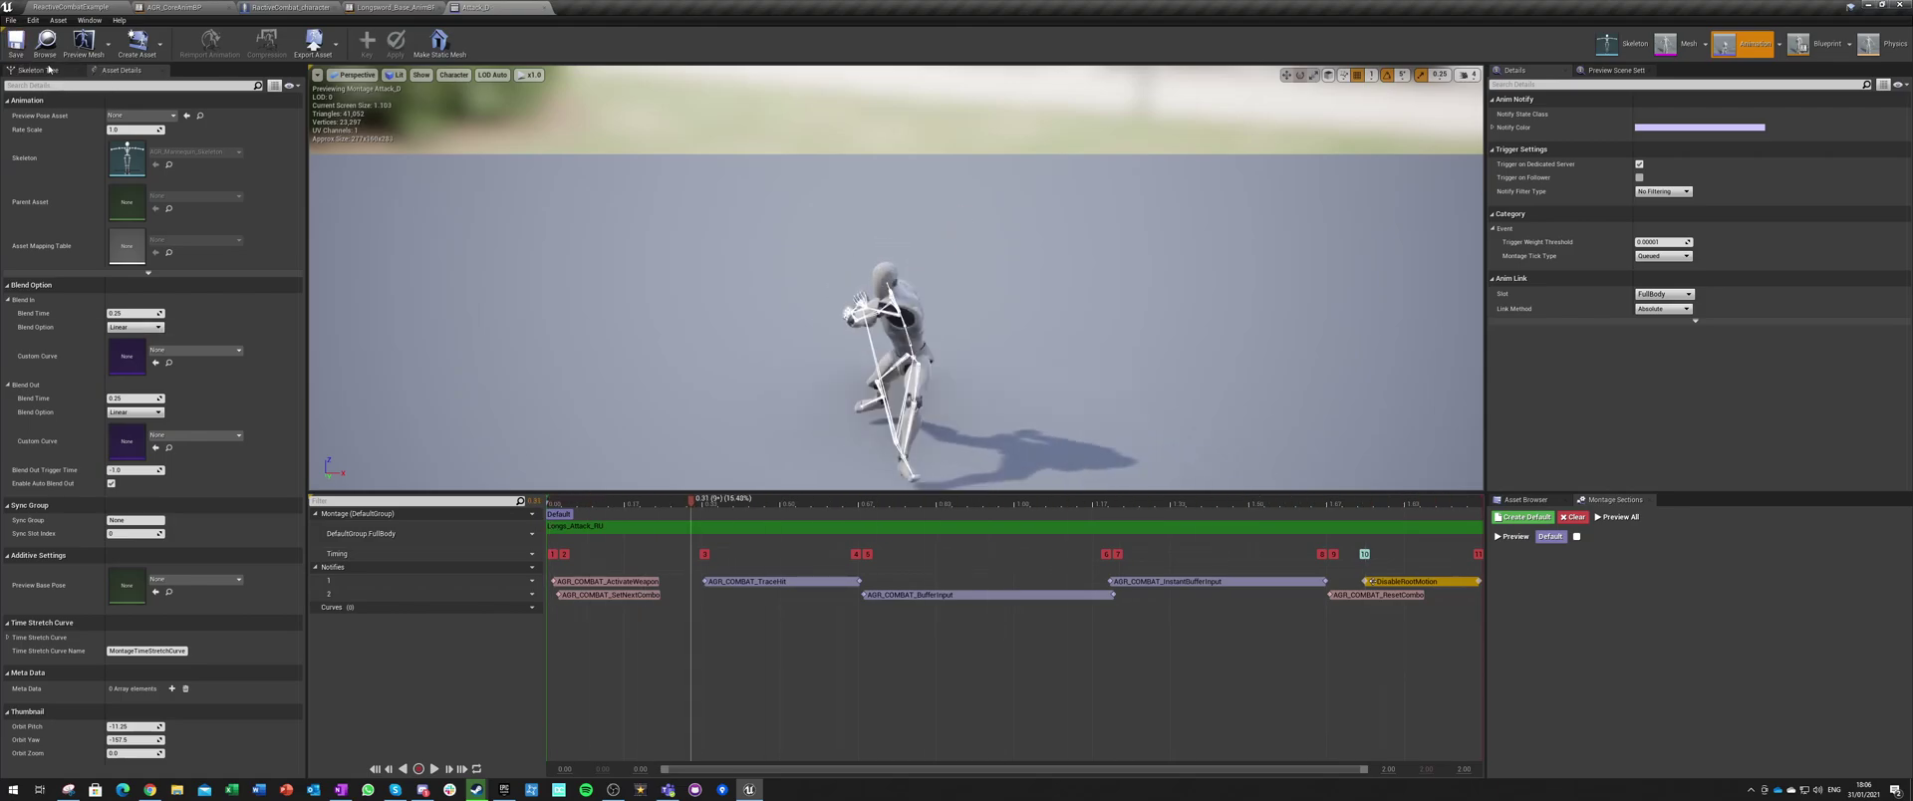
Step: Play the level and chain repeated sword attacks to check the combo montages, and end the play session
click(70, 6)
click(782, 44)
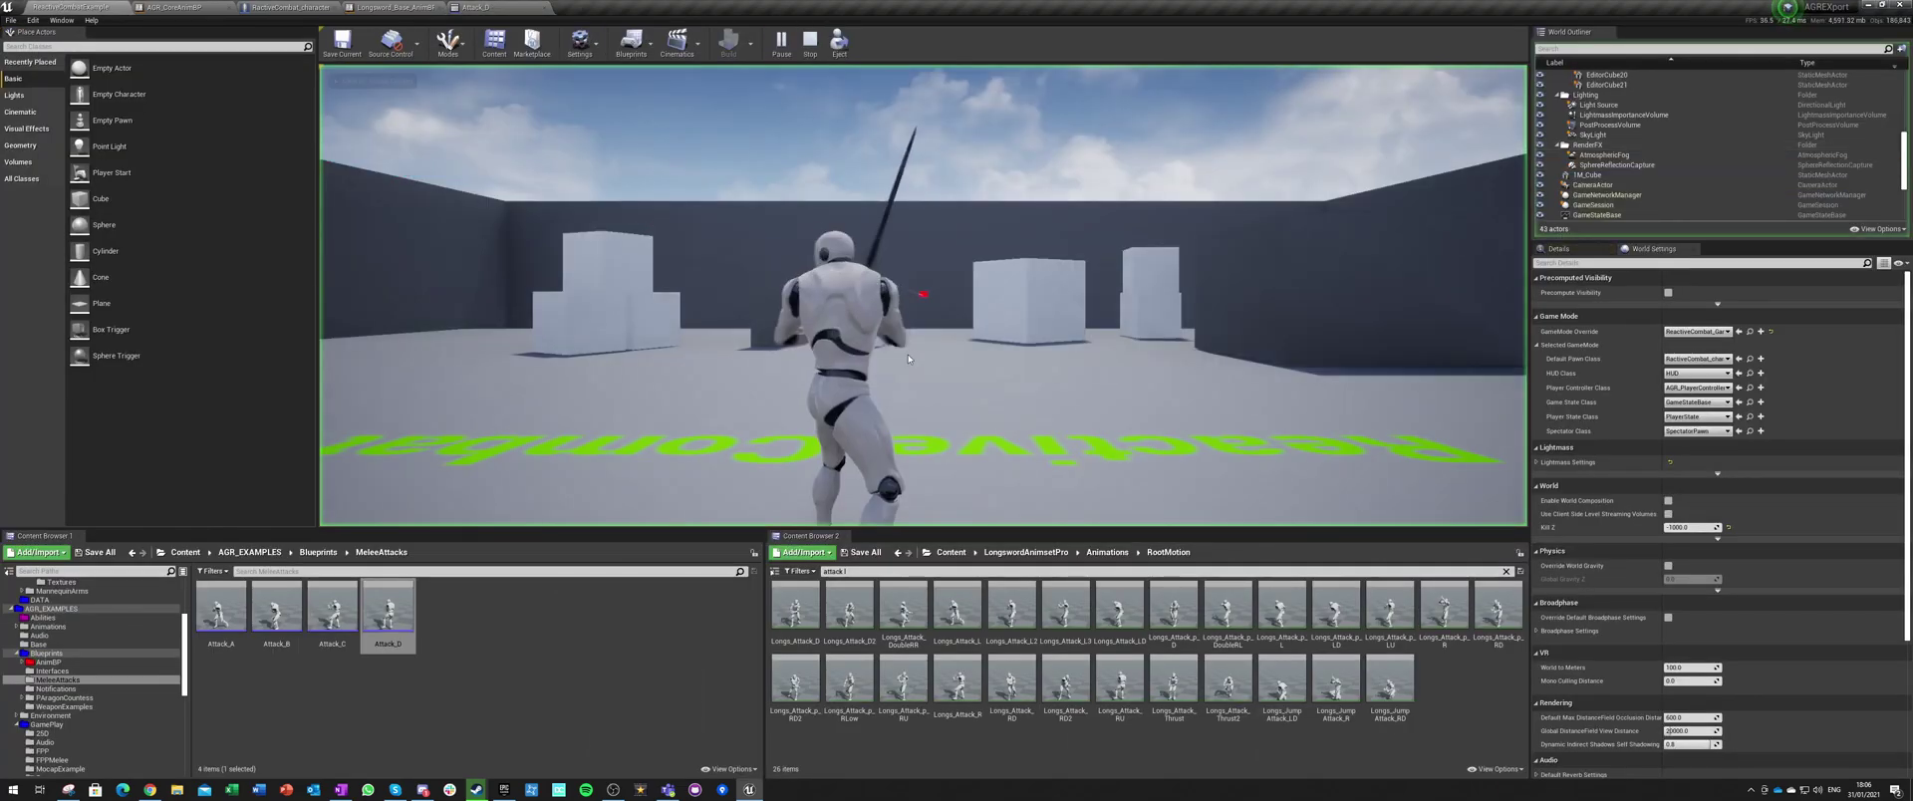
click(884, 332)
click(884, 333)
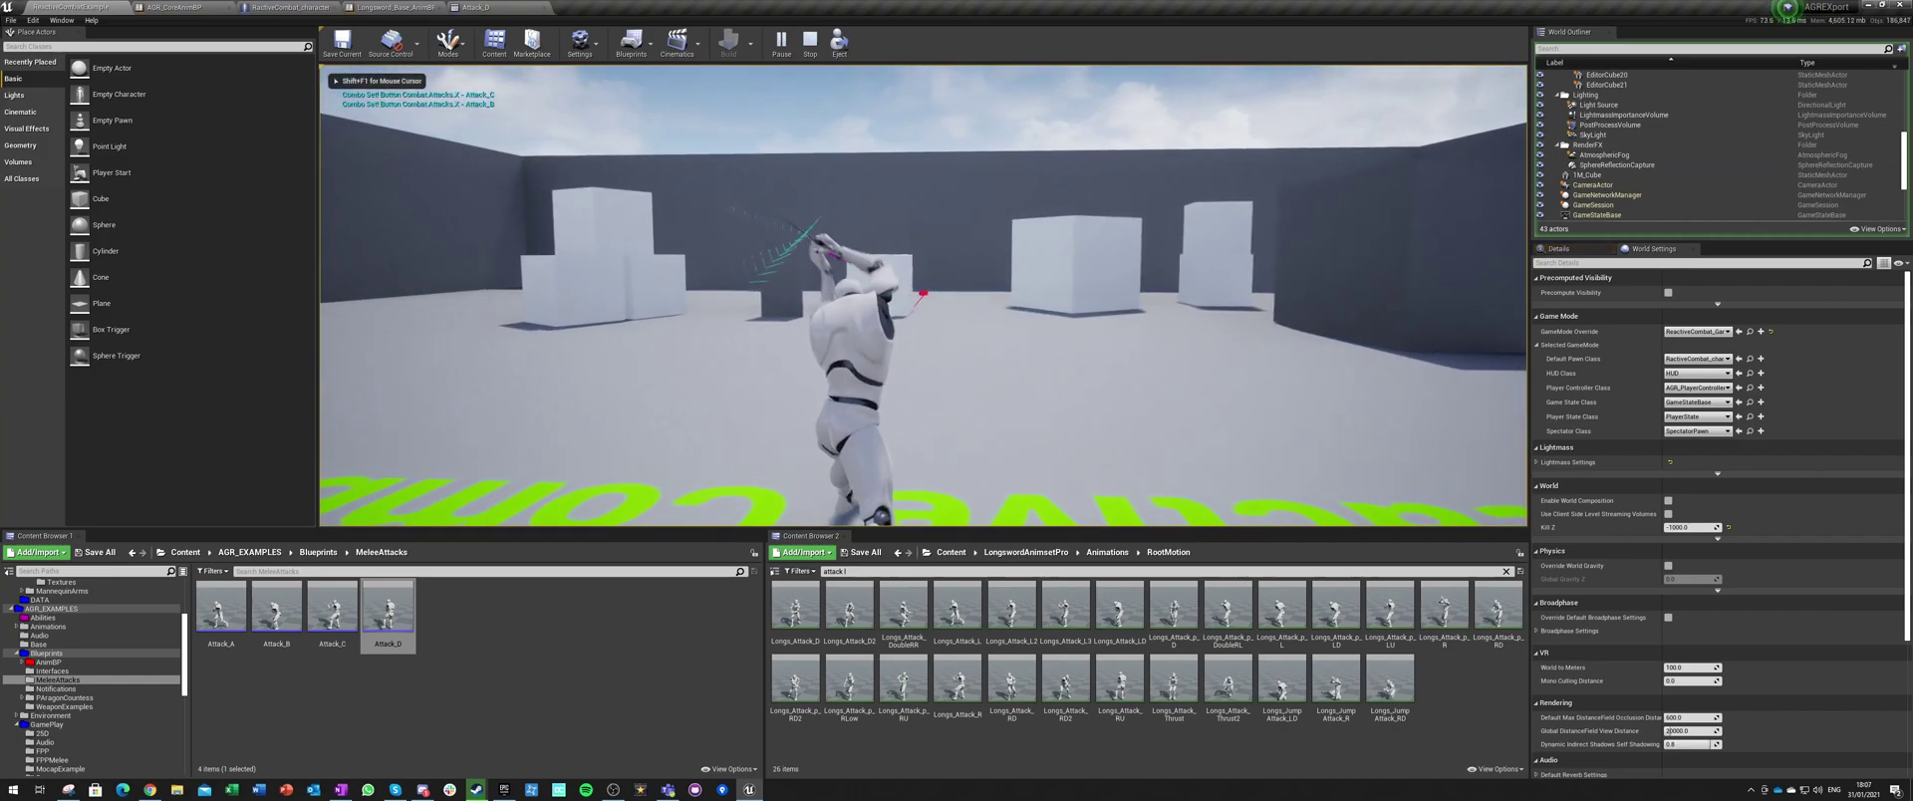
click(883, 333)
click(883, 333)
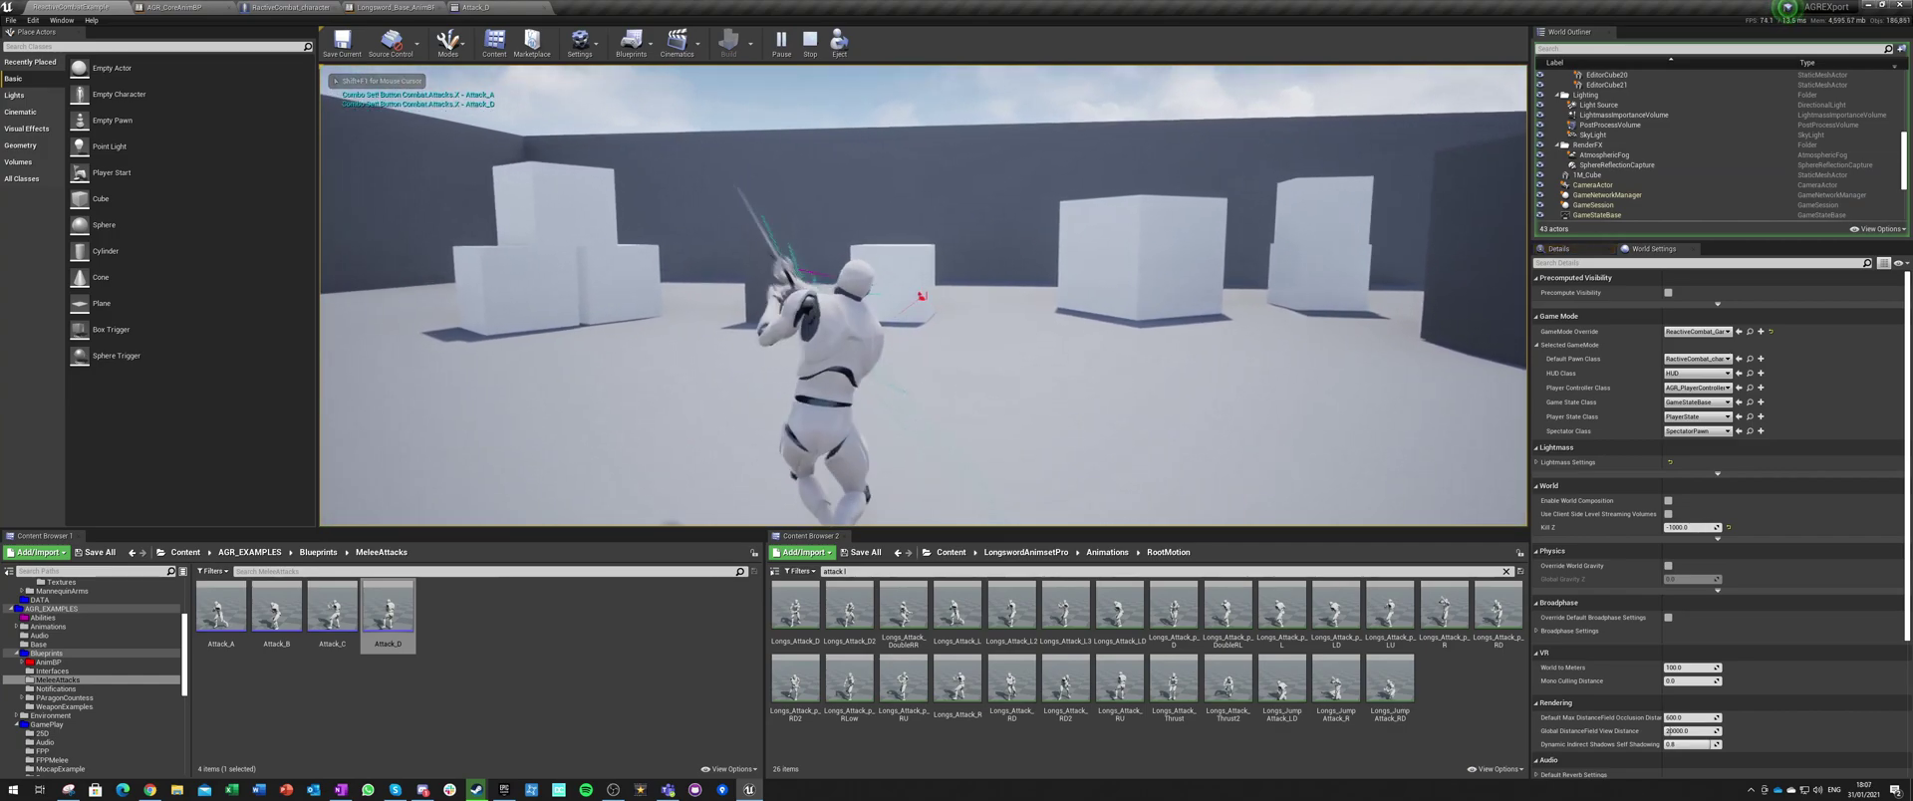
click(883, 333)
click(884, 333)
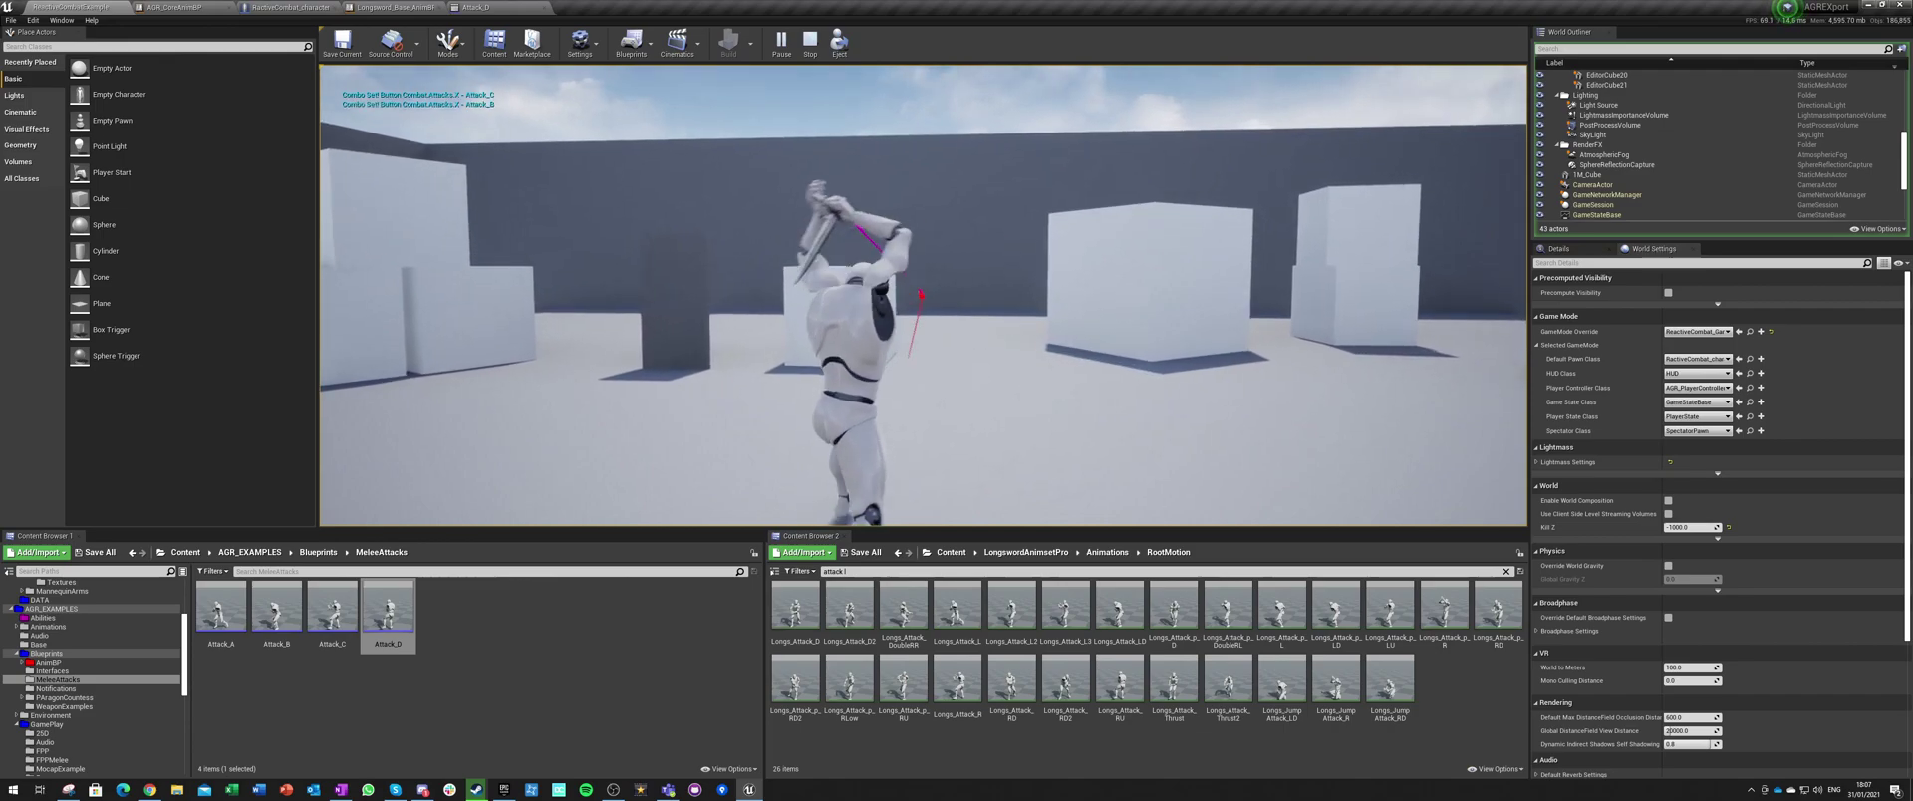
click(883, 333)
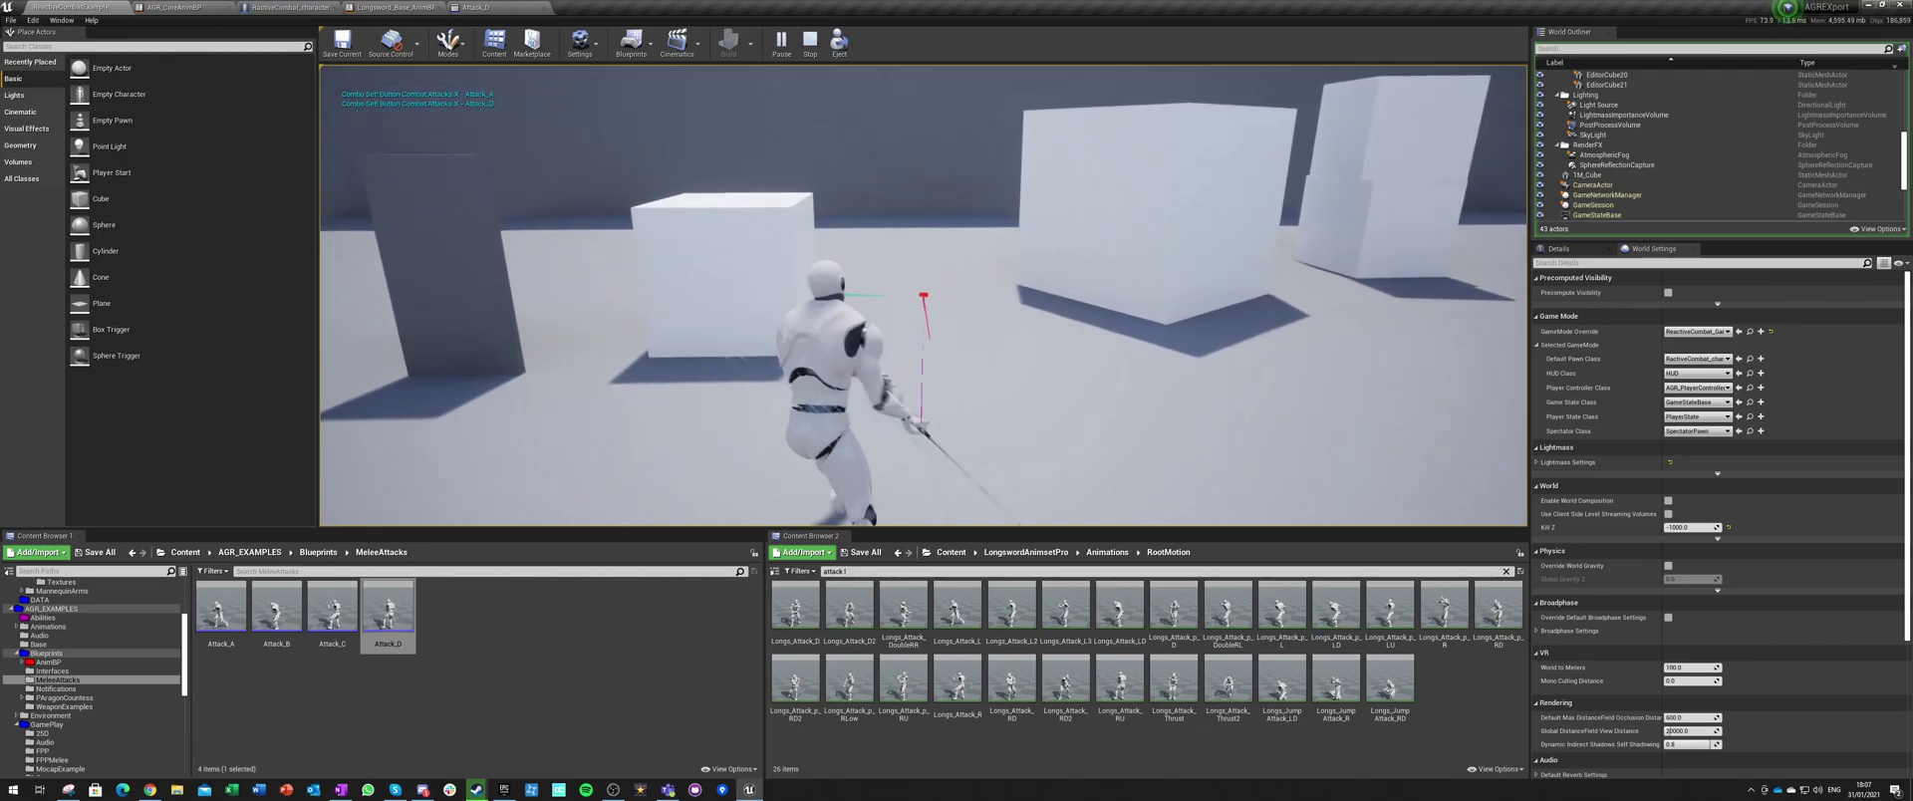
click(884, 333)
click(883, 332)
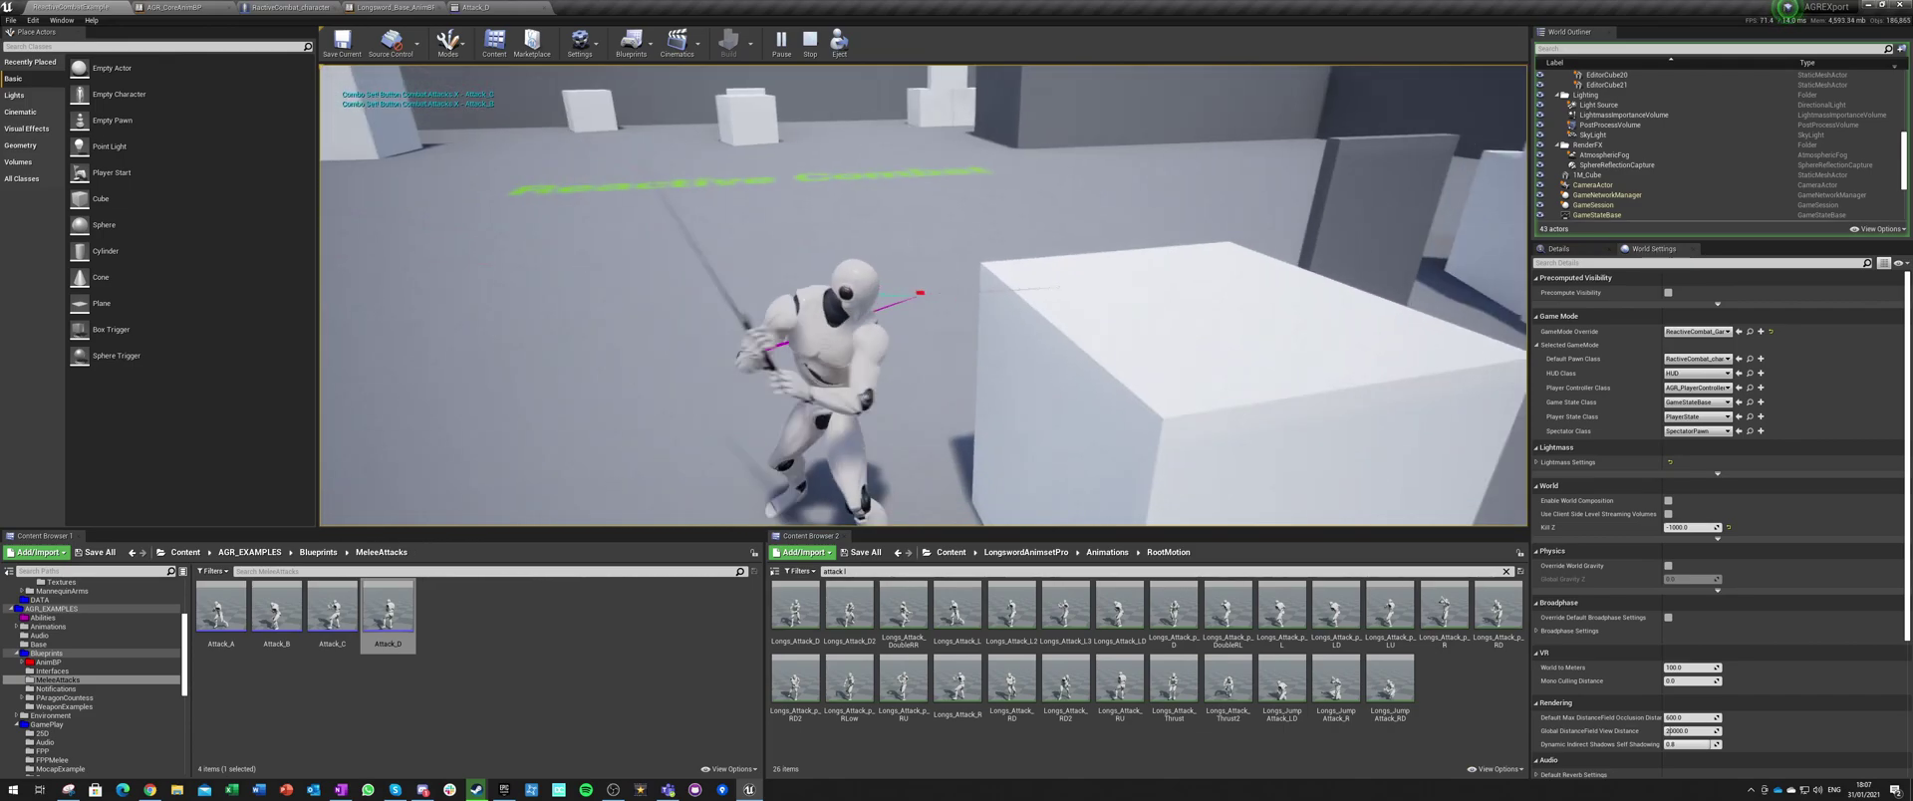
click(884, 333)
click(922, 296)
click(922, 296)
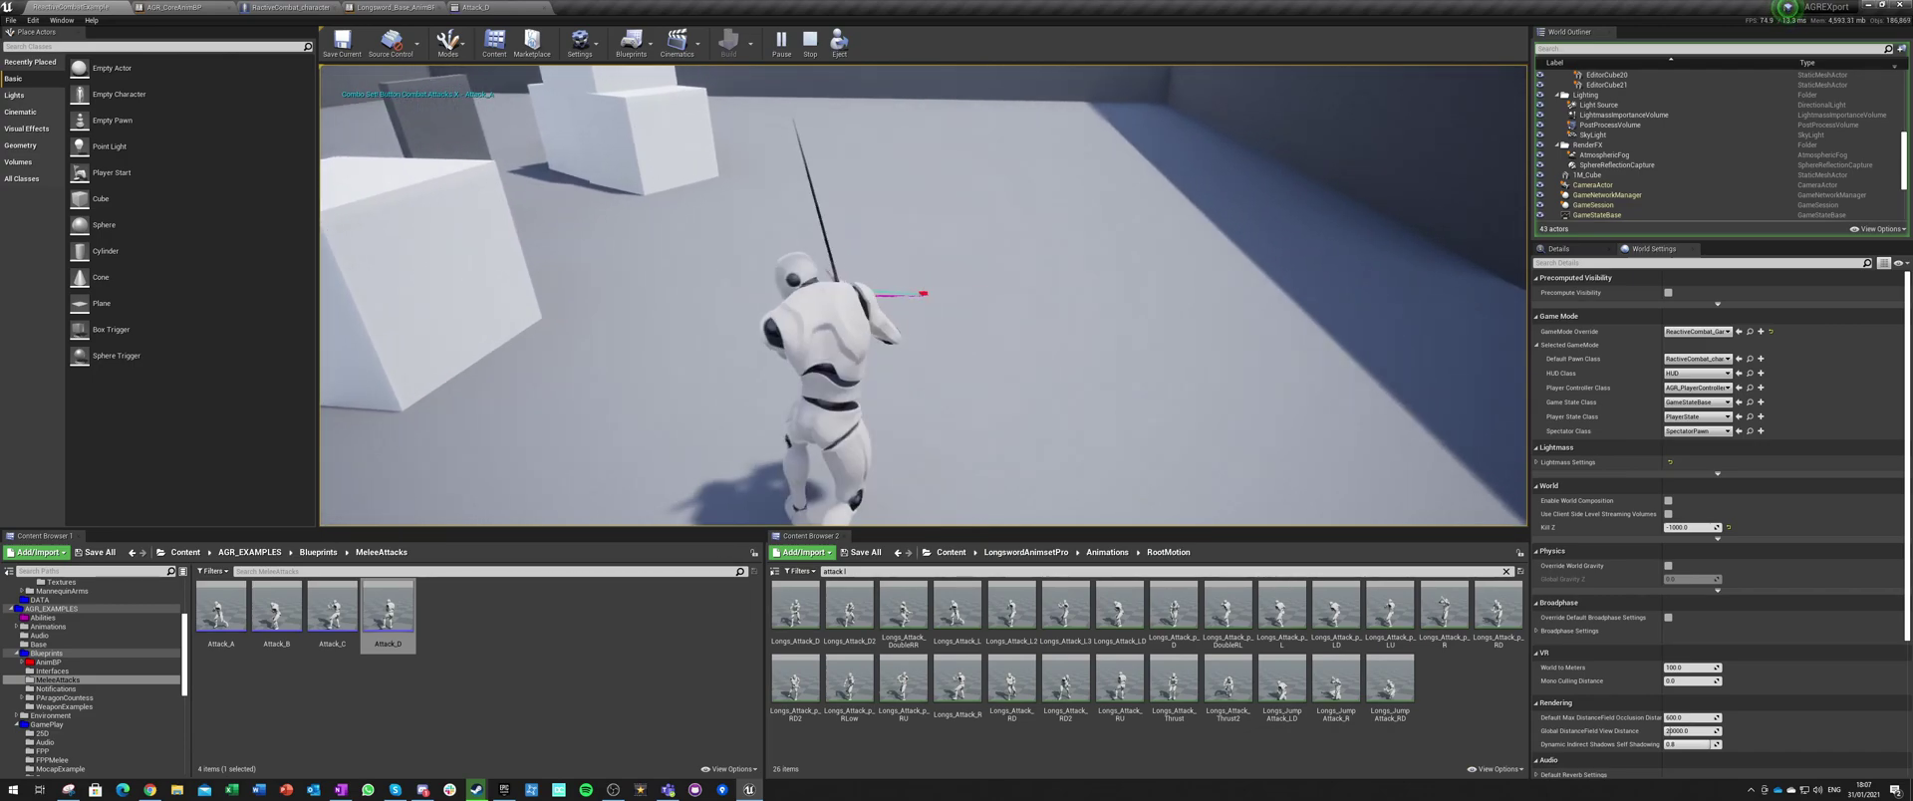
key(Escape)
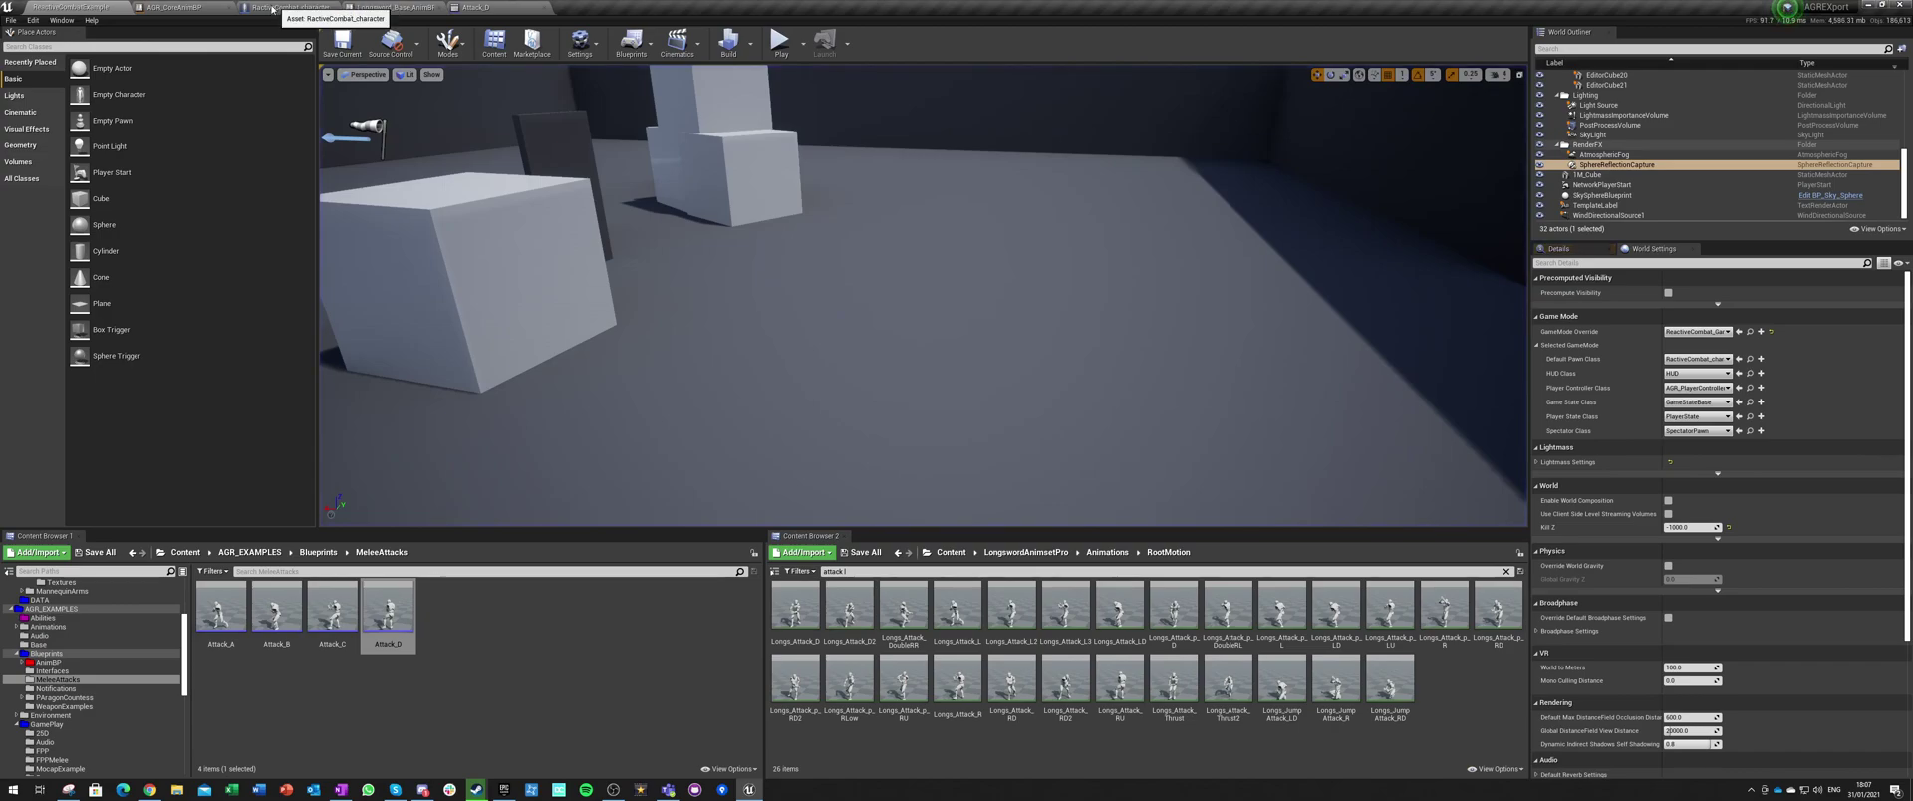
Step: Enable Allow Physics Rotation During Anim Root Motion on the combat character's CharacterMovement component and compile the blueprint
click(293, 7)
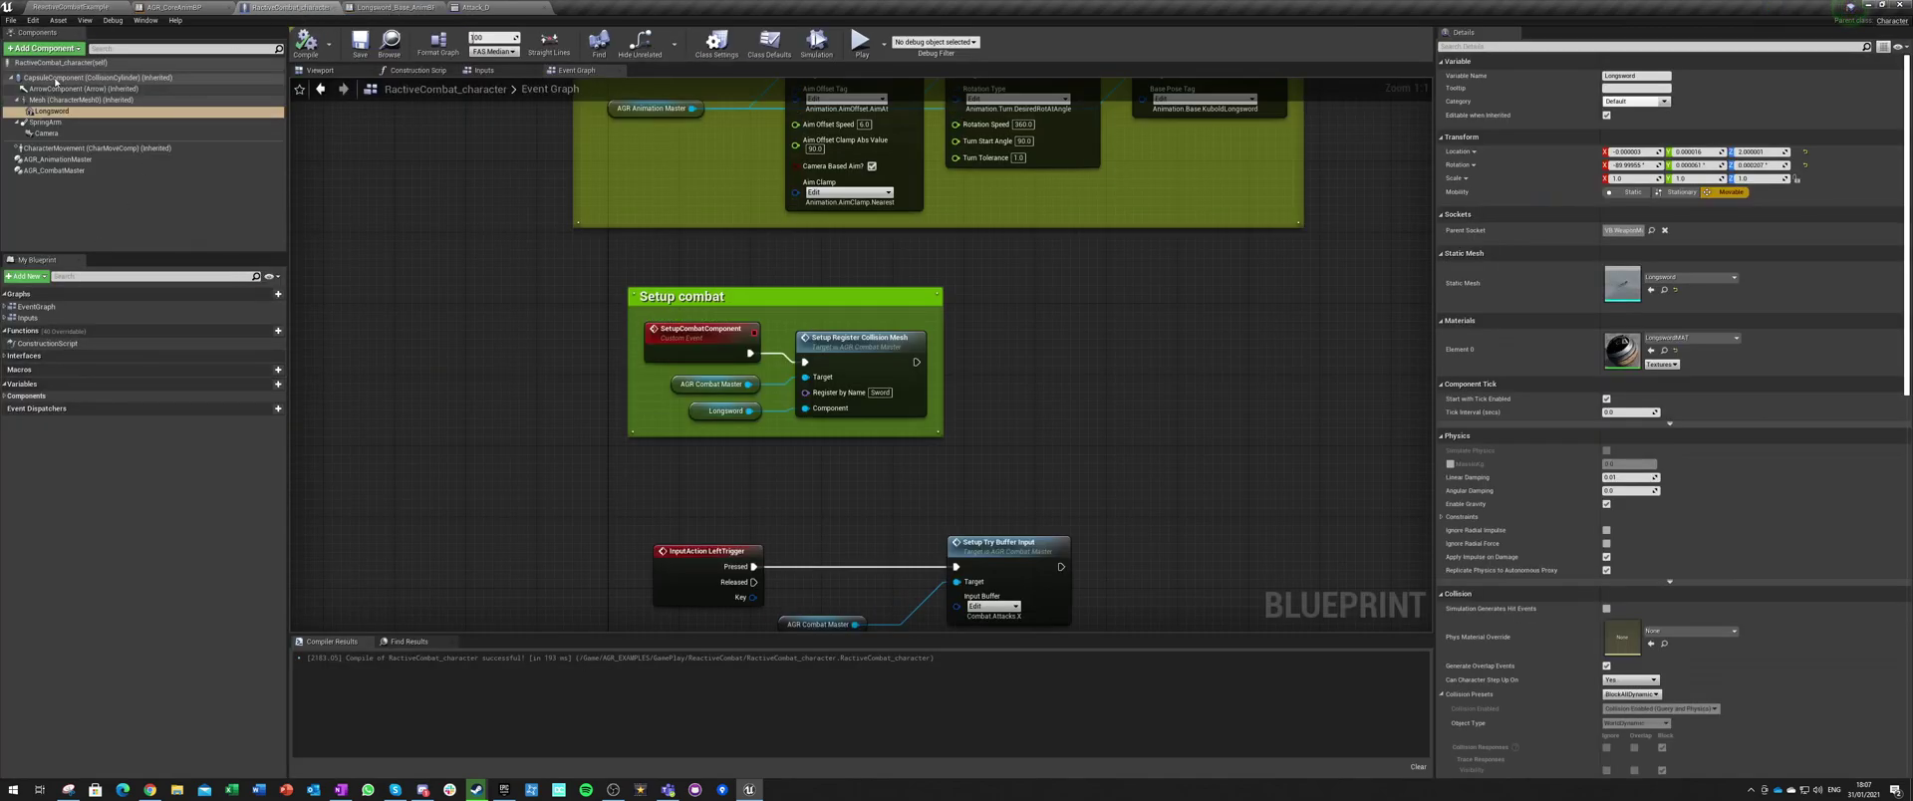
click(54, 148)
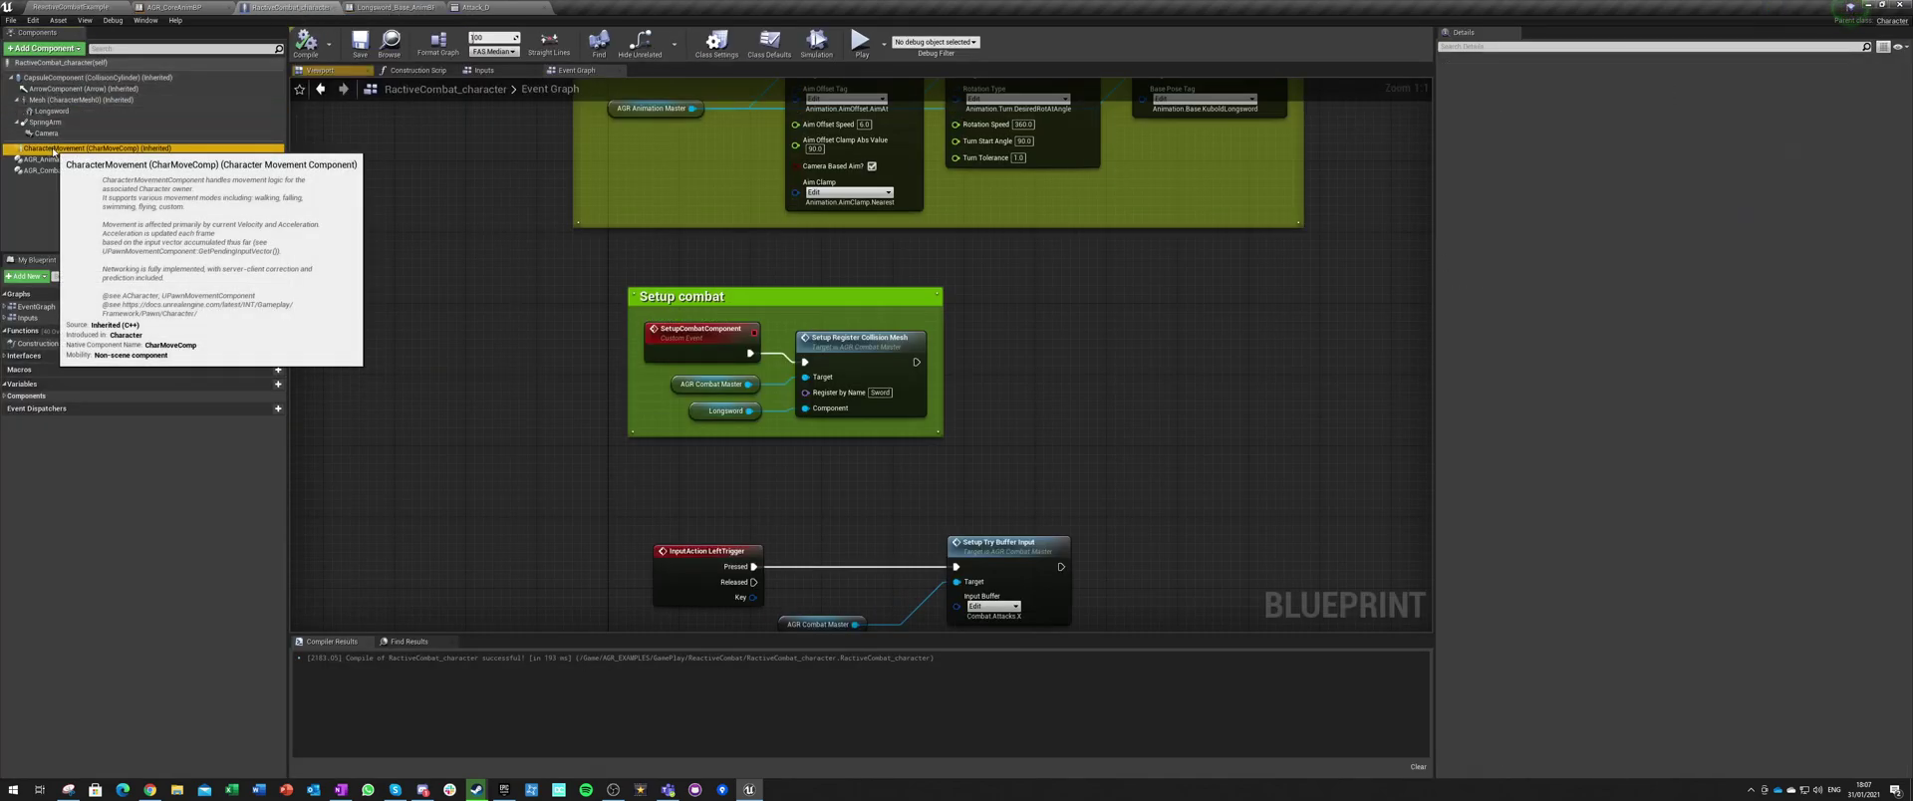
click(1516, 47)
text(root)
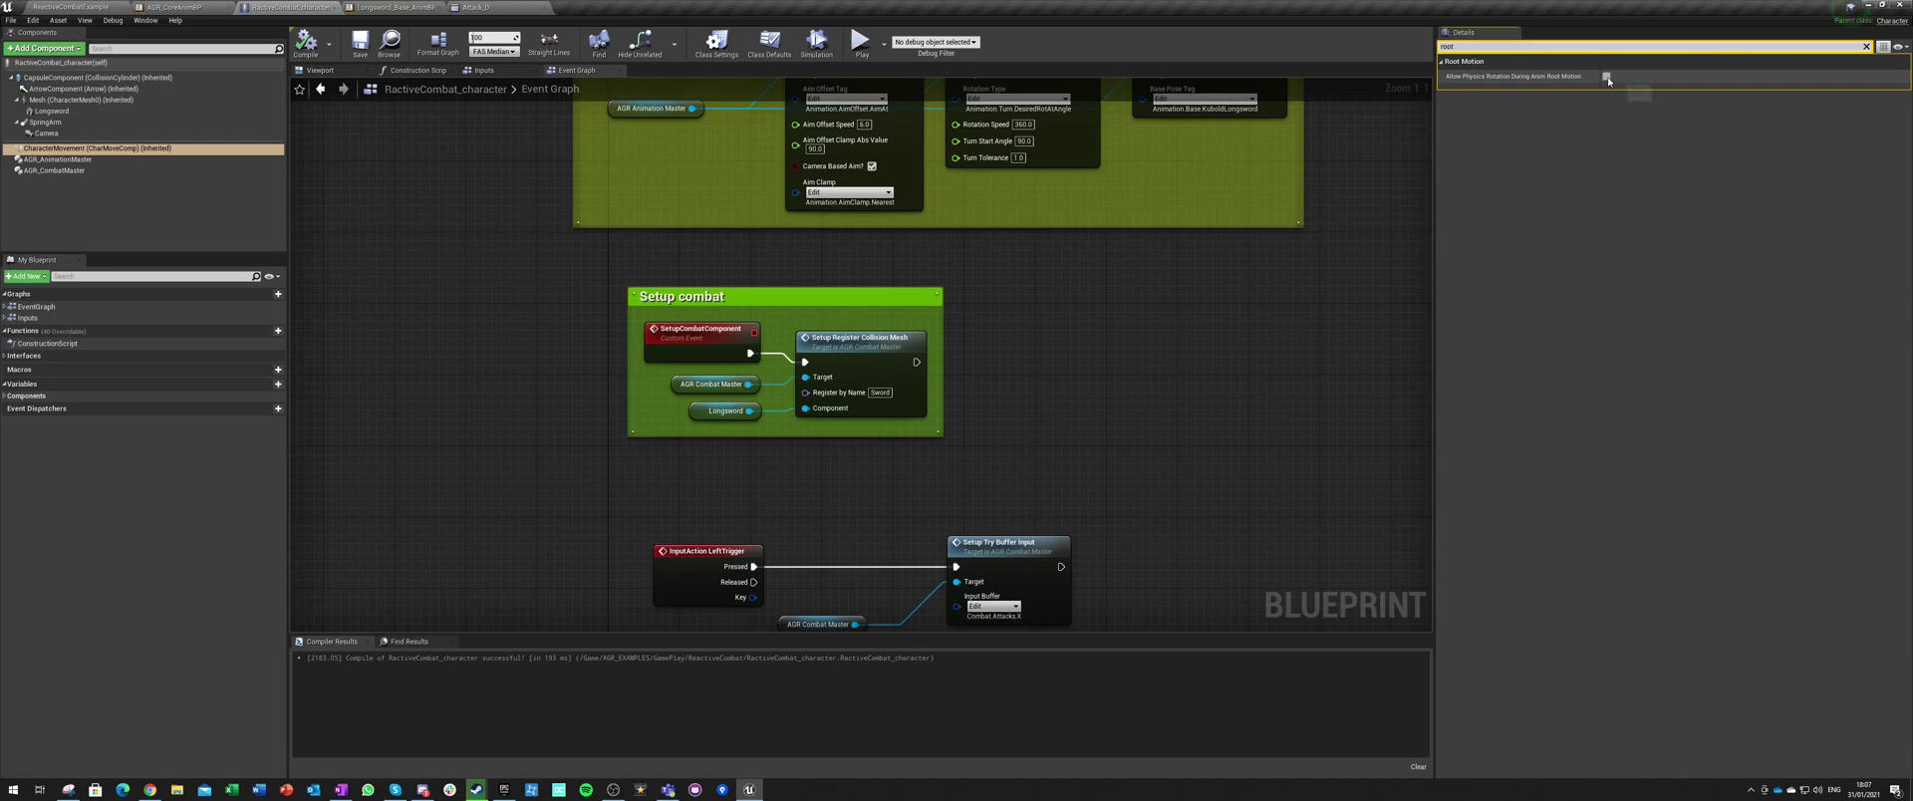
key(BackSpace)
key(BackSpace)
key(BackSpace)
key(BackSpace)
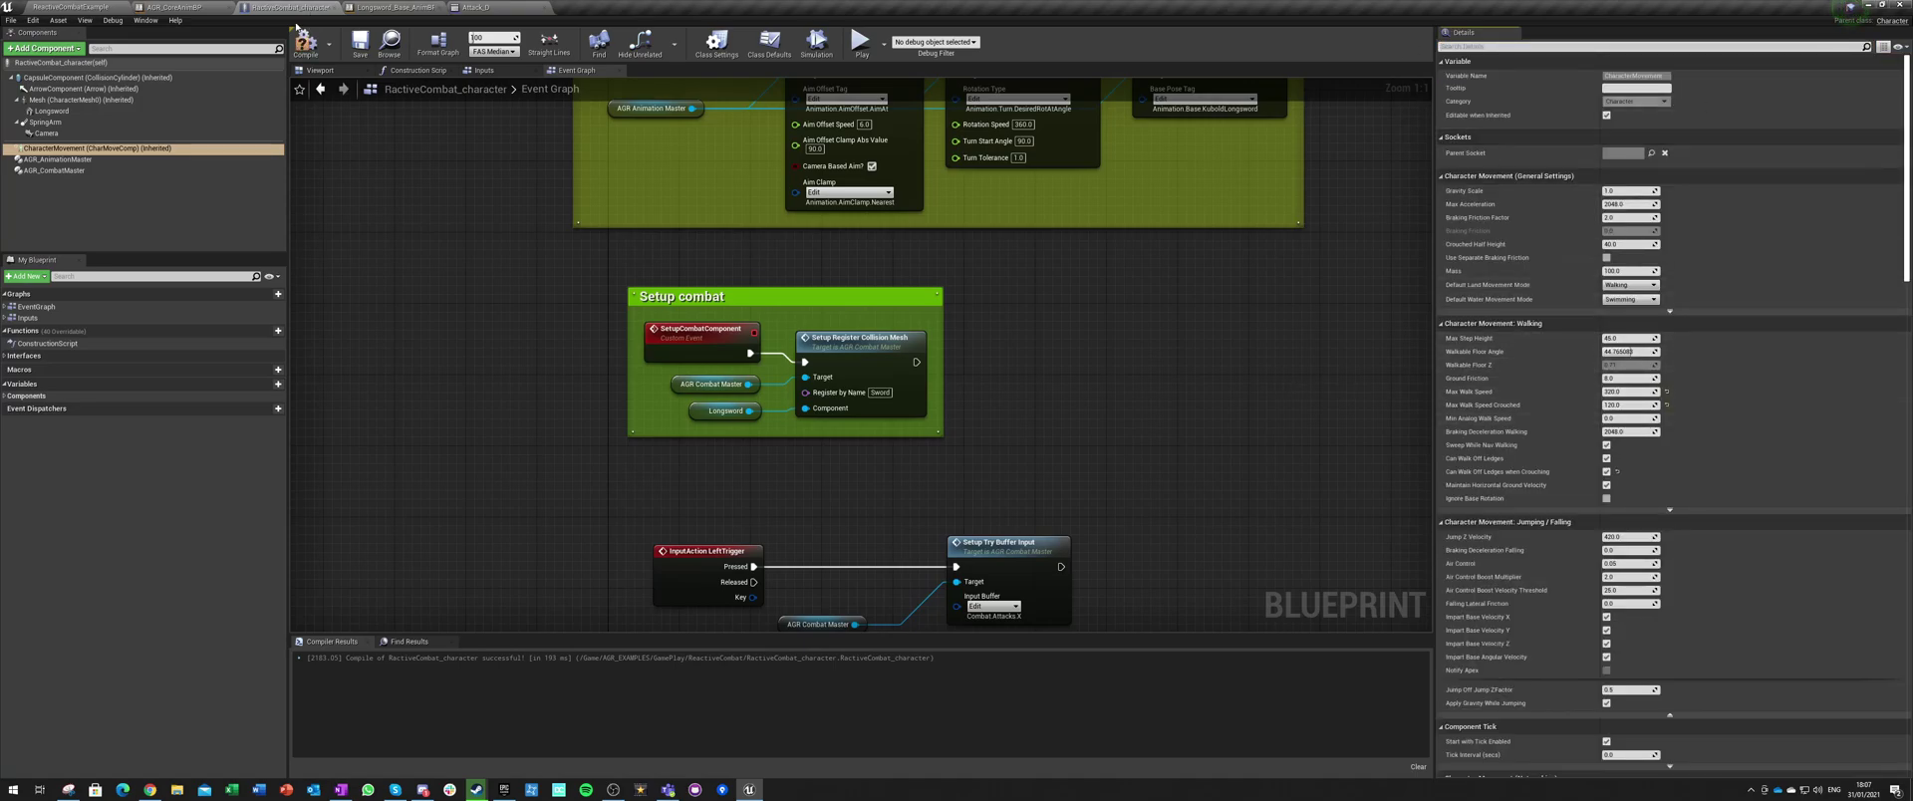
click(316, 51)
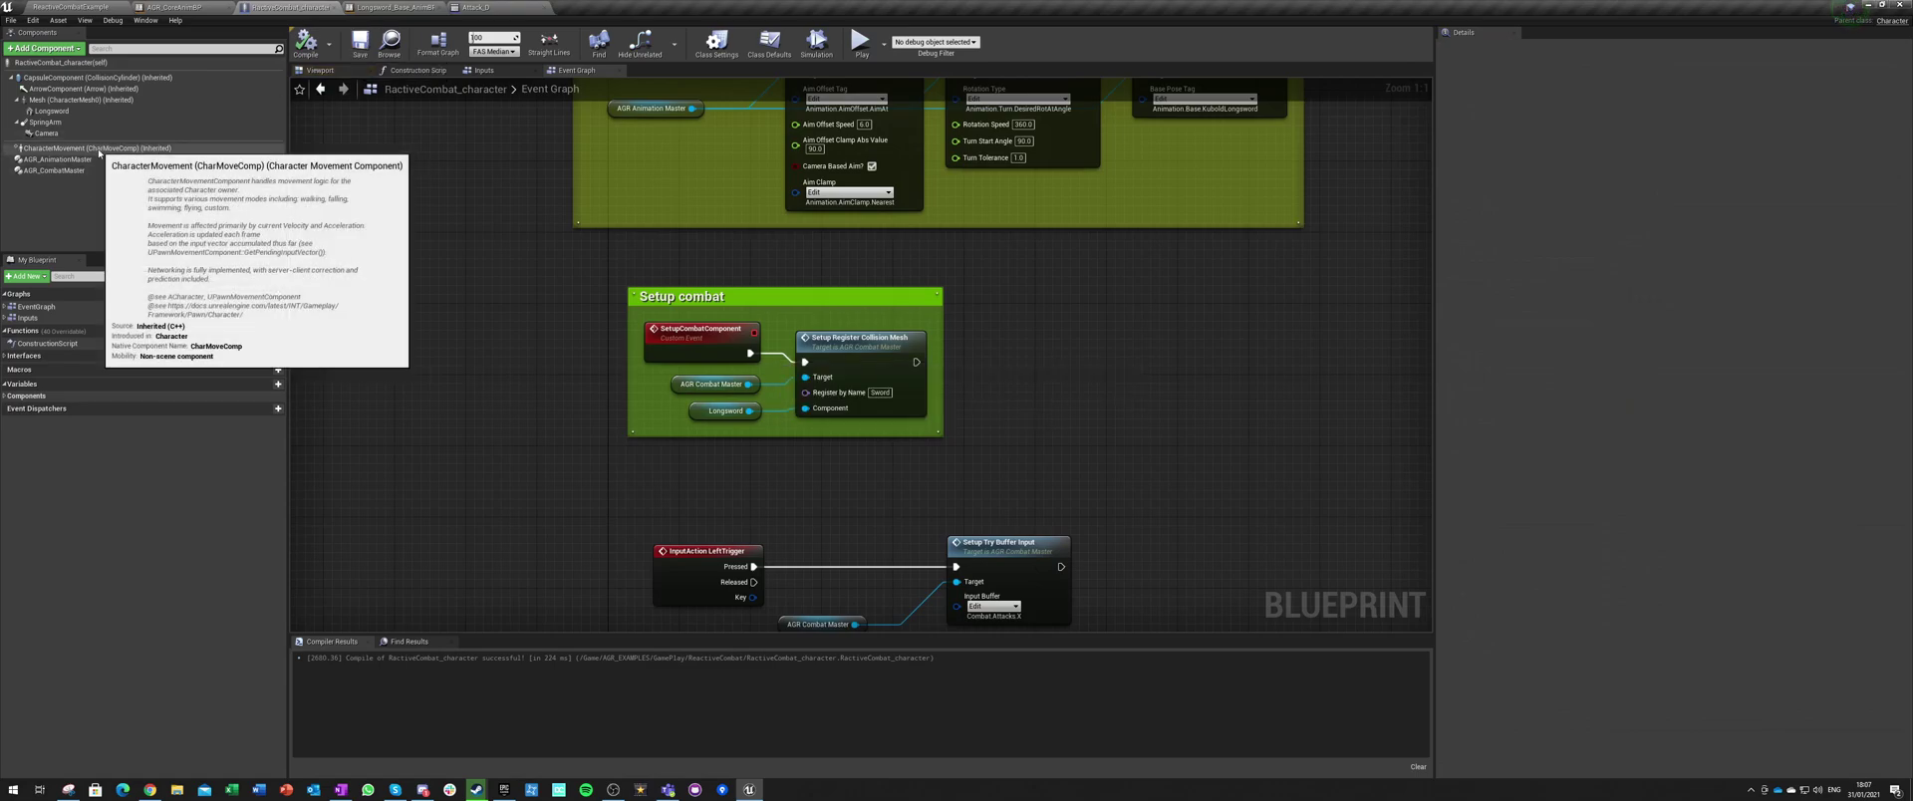
Step: Play the level, chain longsword attacks while turning the camera to check root motion rotation, and end the play session
click(74, 7)
click(779, 42)
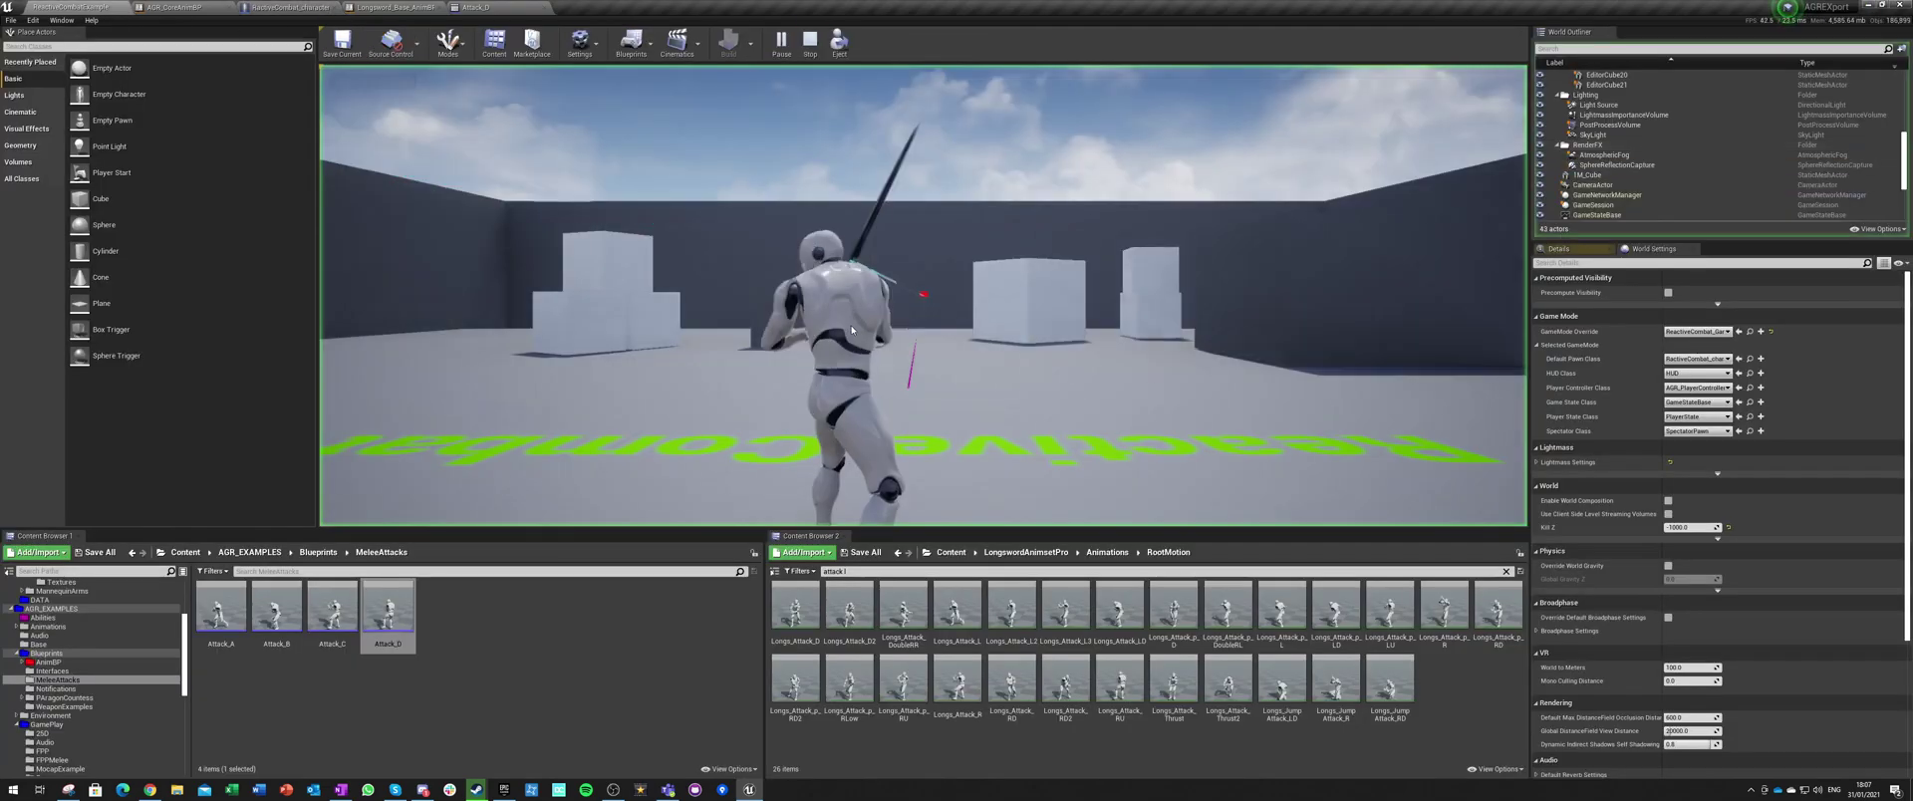
click(893, 295)
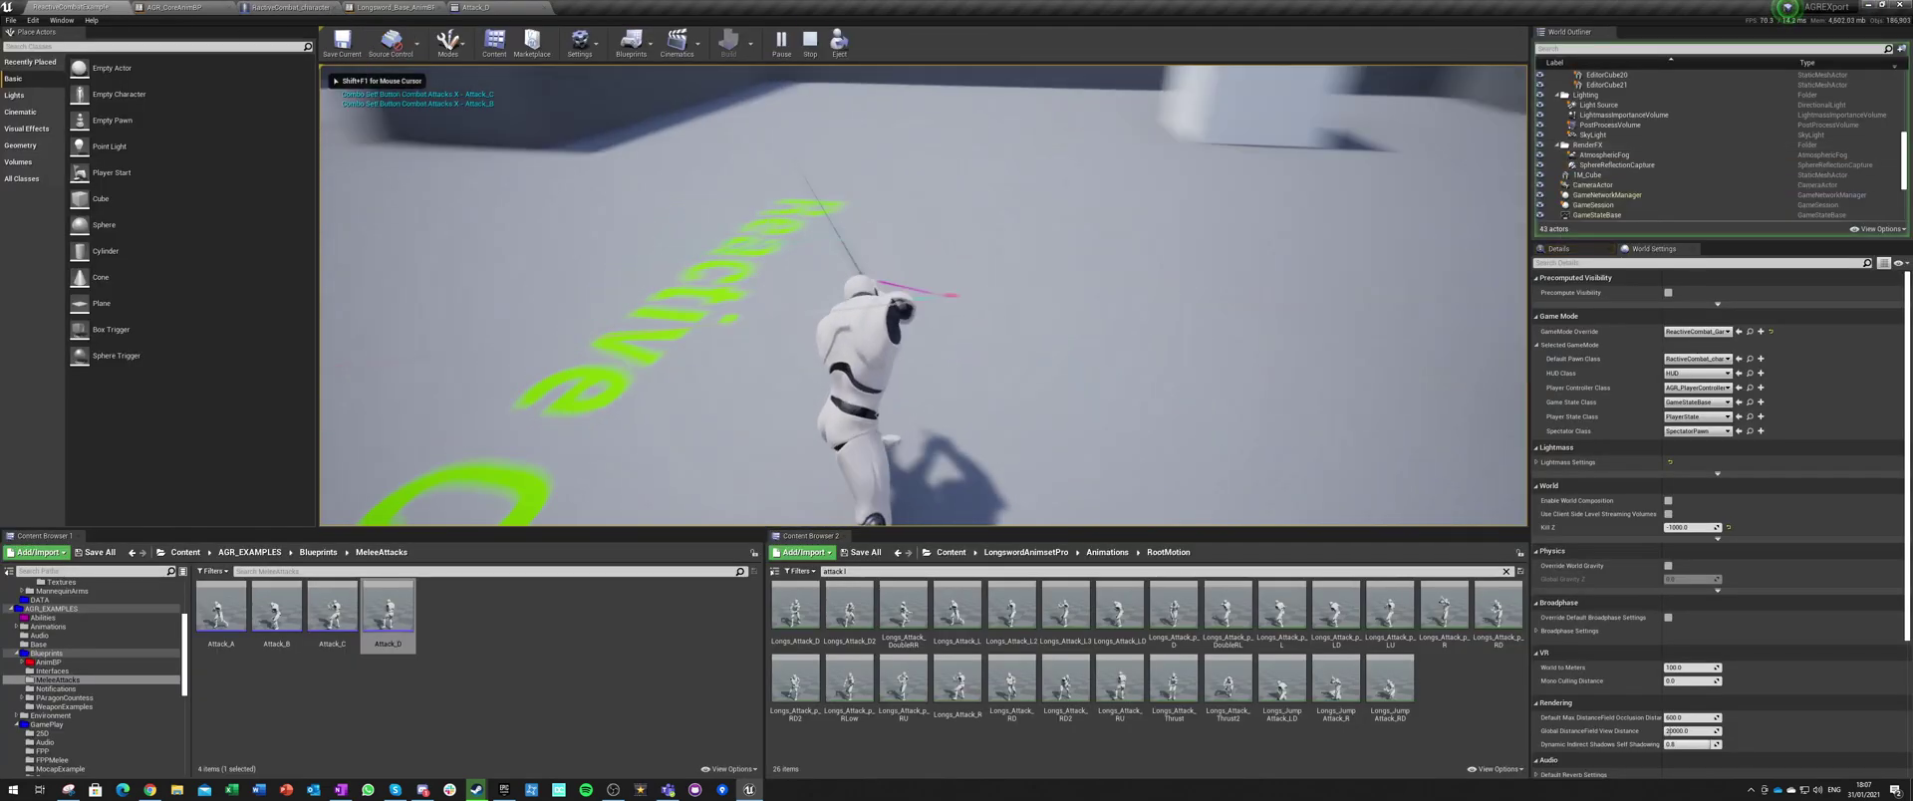
click(923, 296)
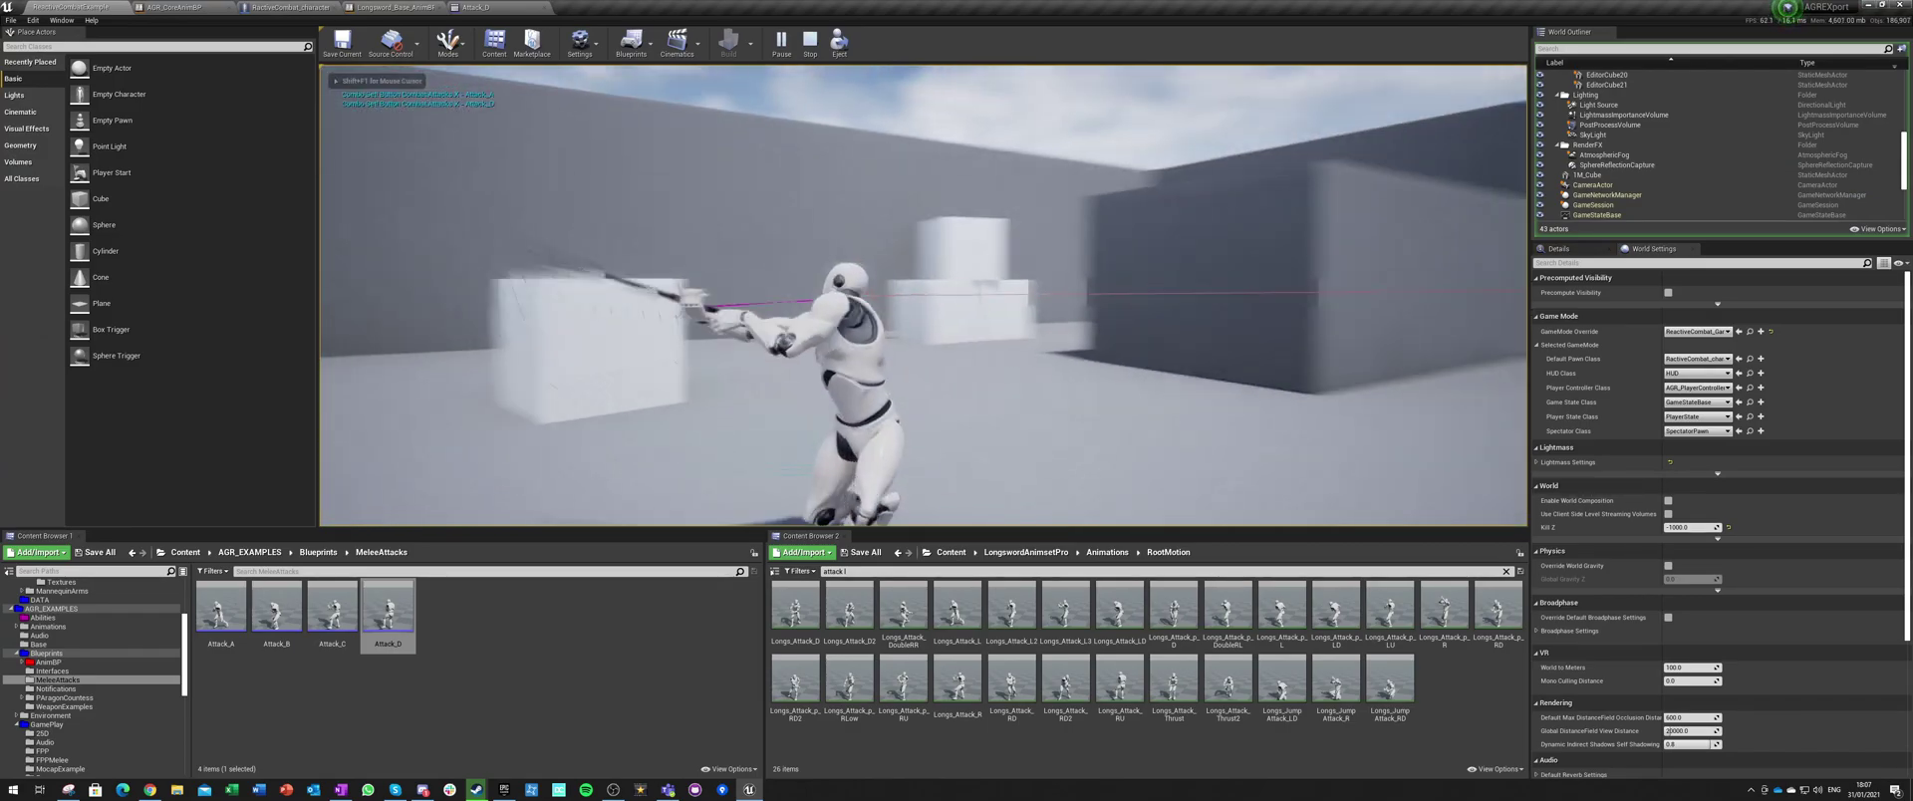
click(923, 296)
click(923, 296)
click(923, 296)
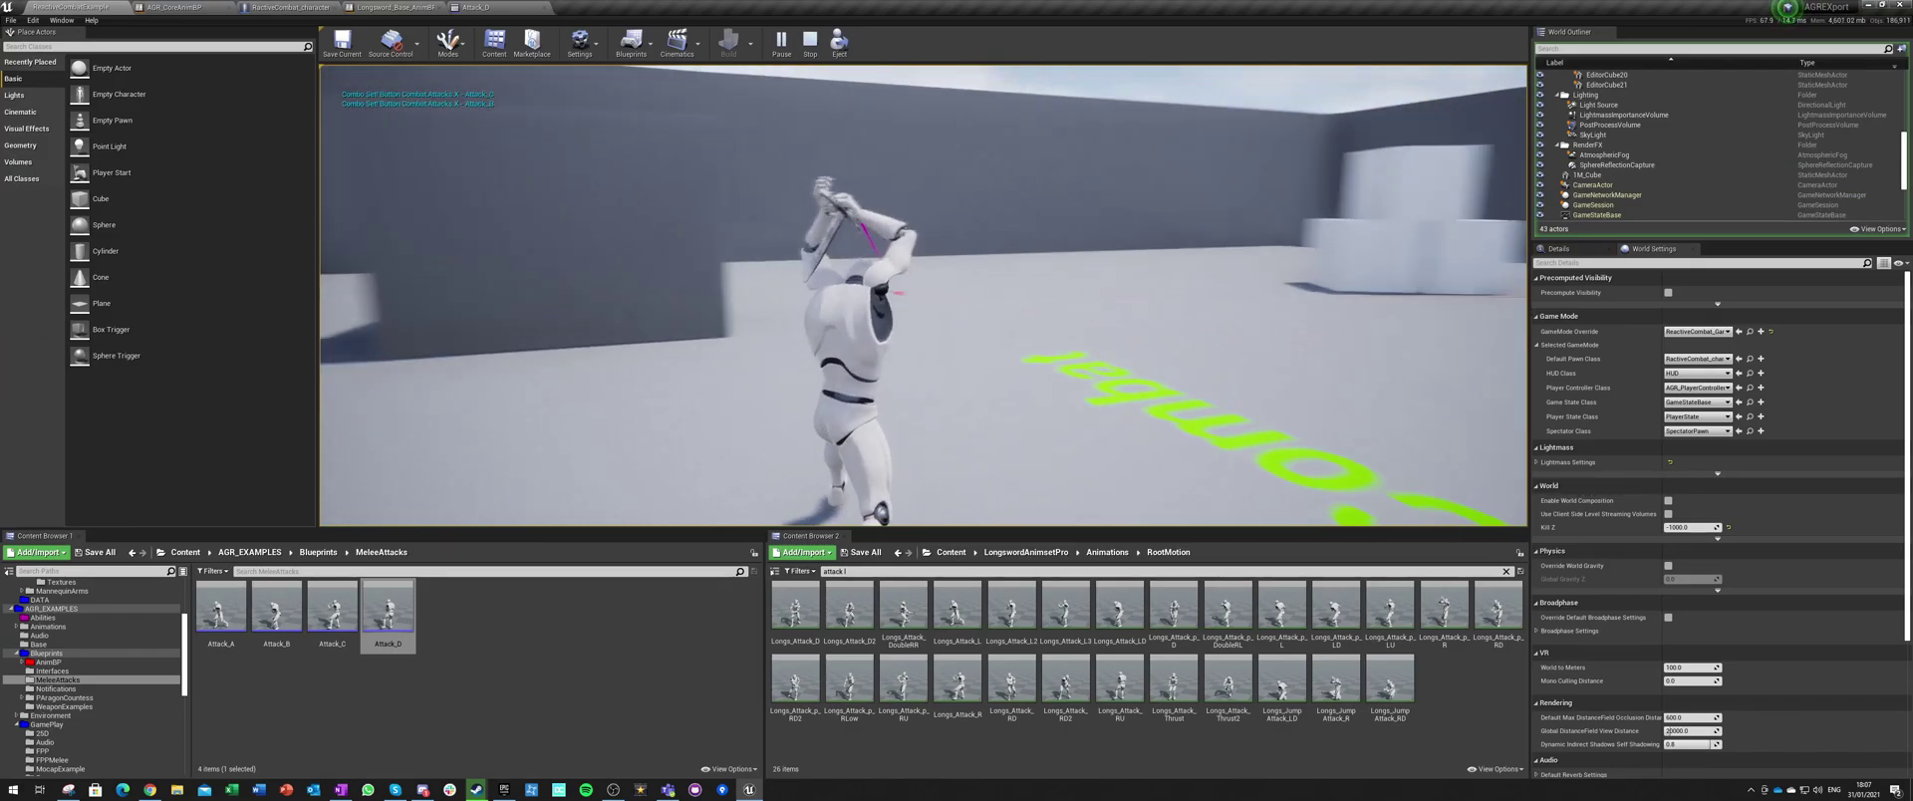
click(923, 296)
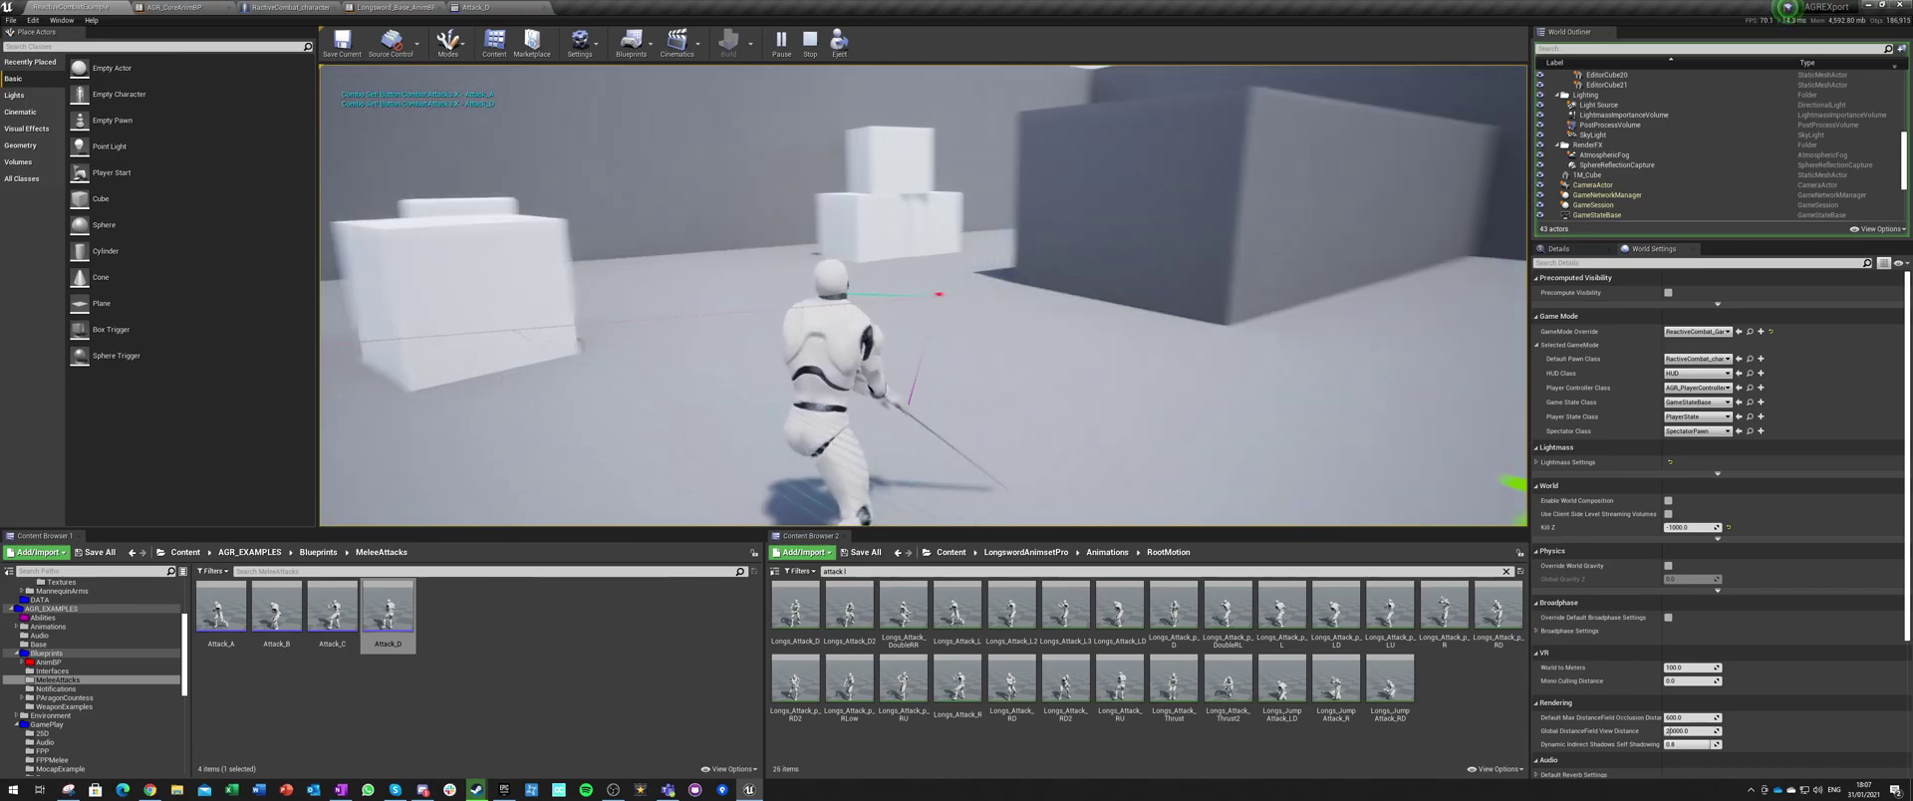
click(923, 296)
click(910, 293)
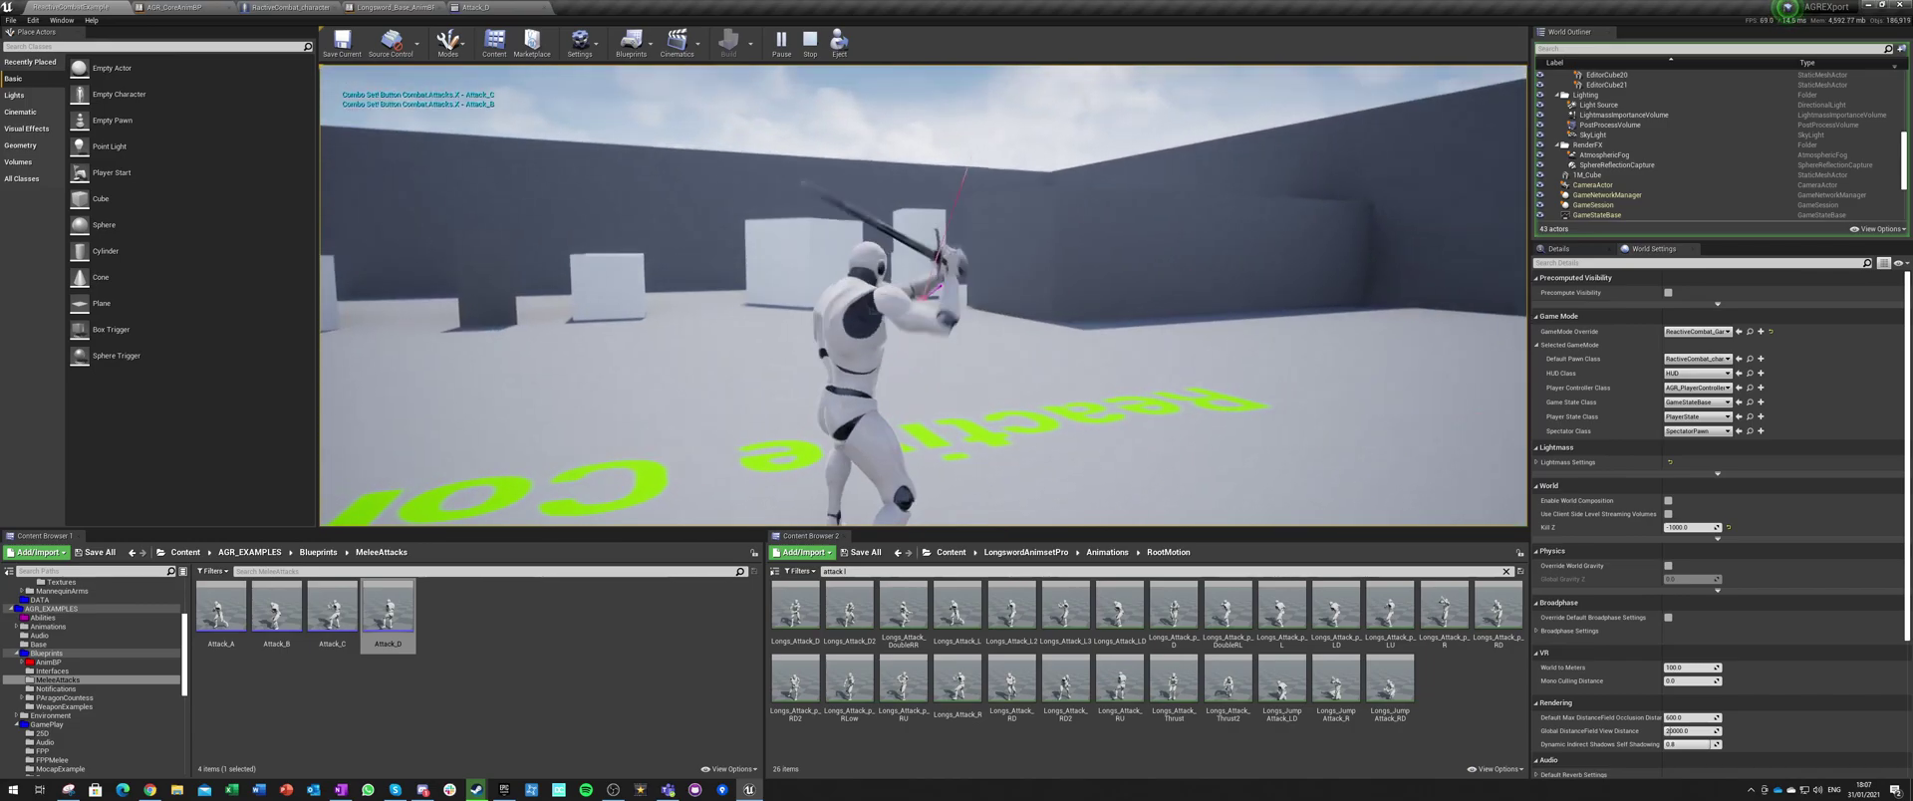
click(909, 292)
click(910, 292)
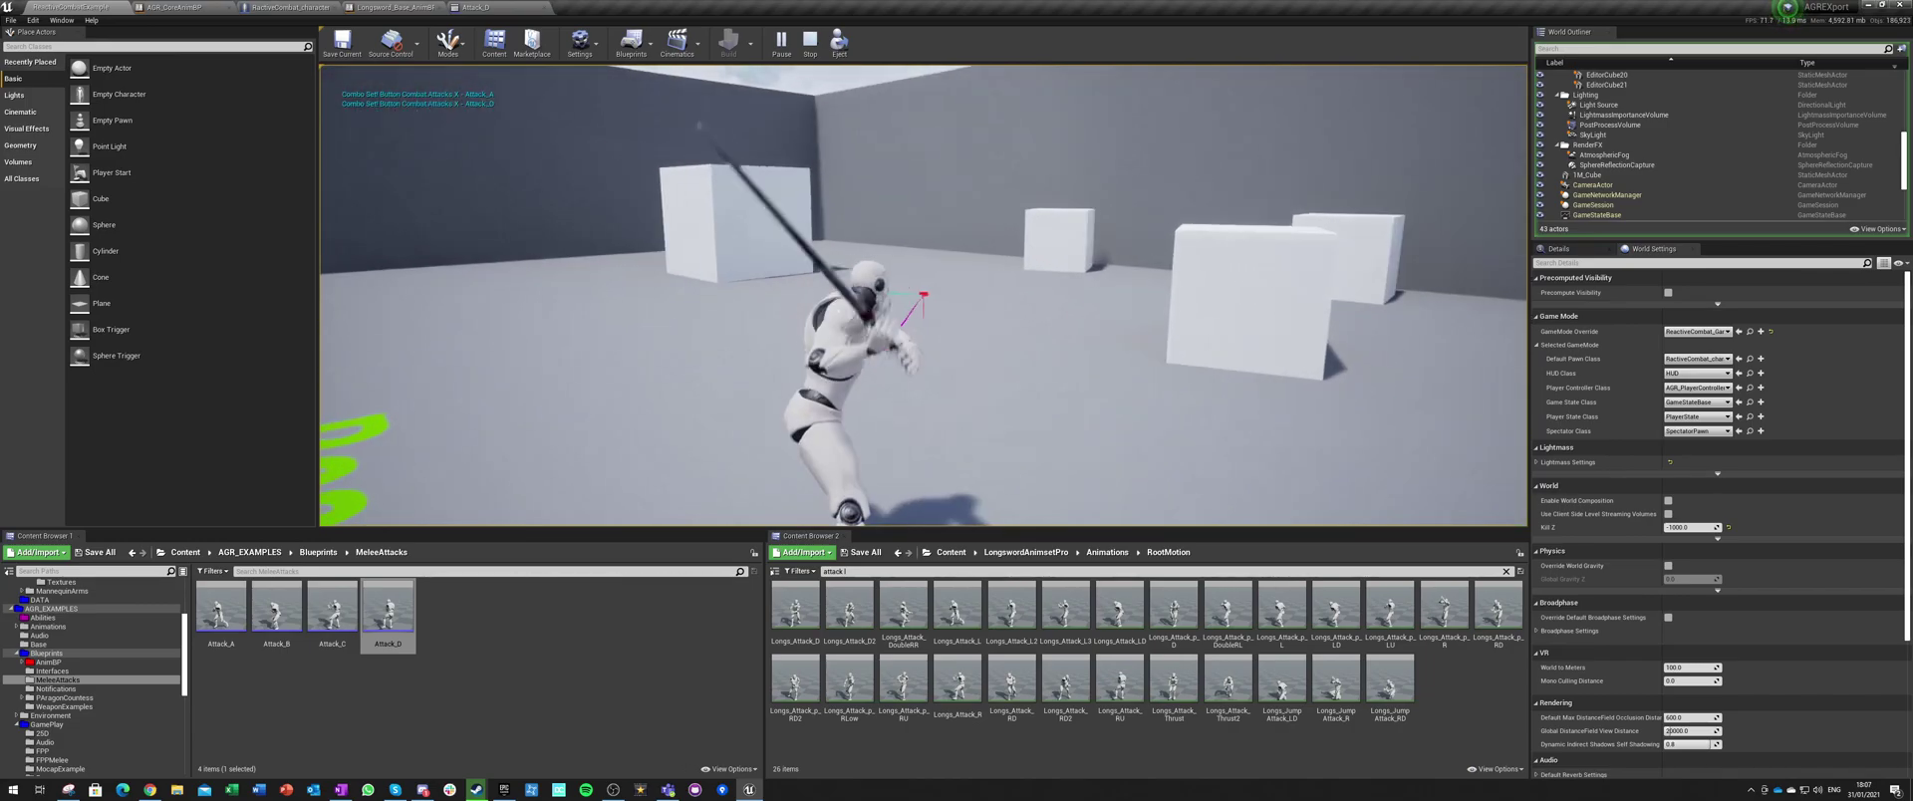
click(923, 296)
click(923, 295)
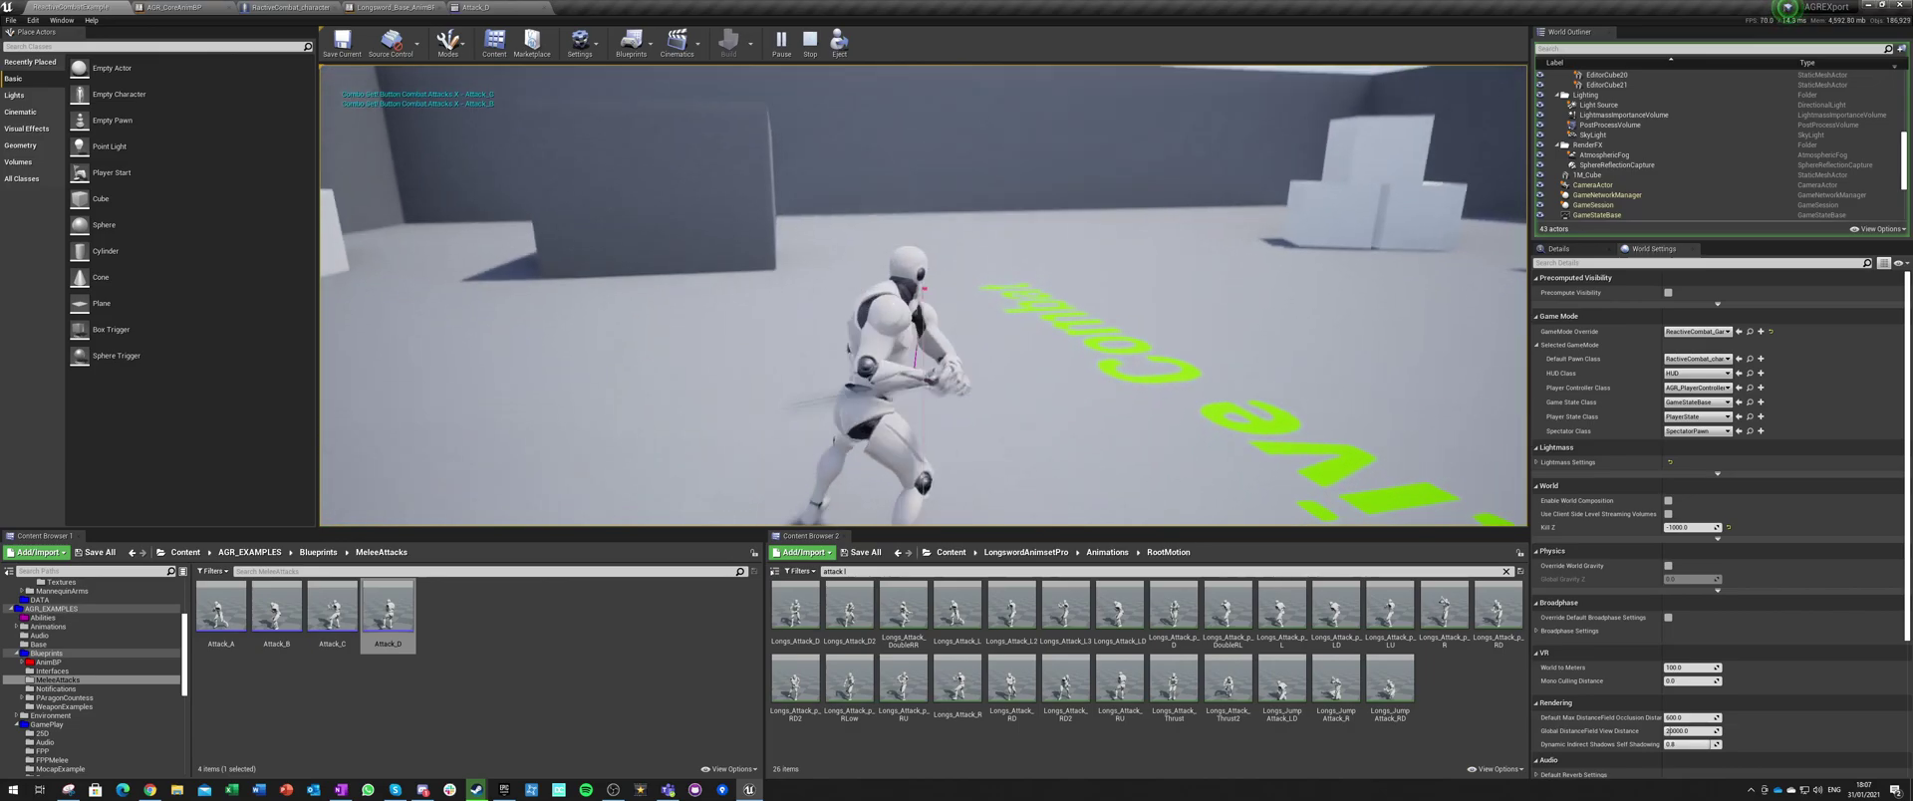
click(923, 296)
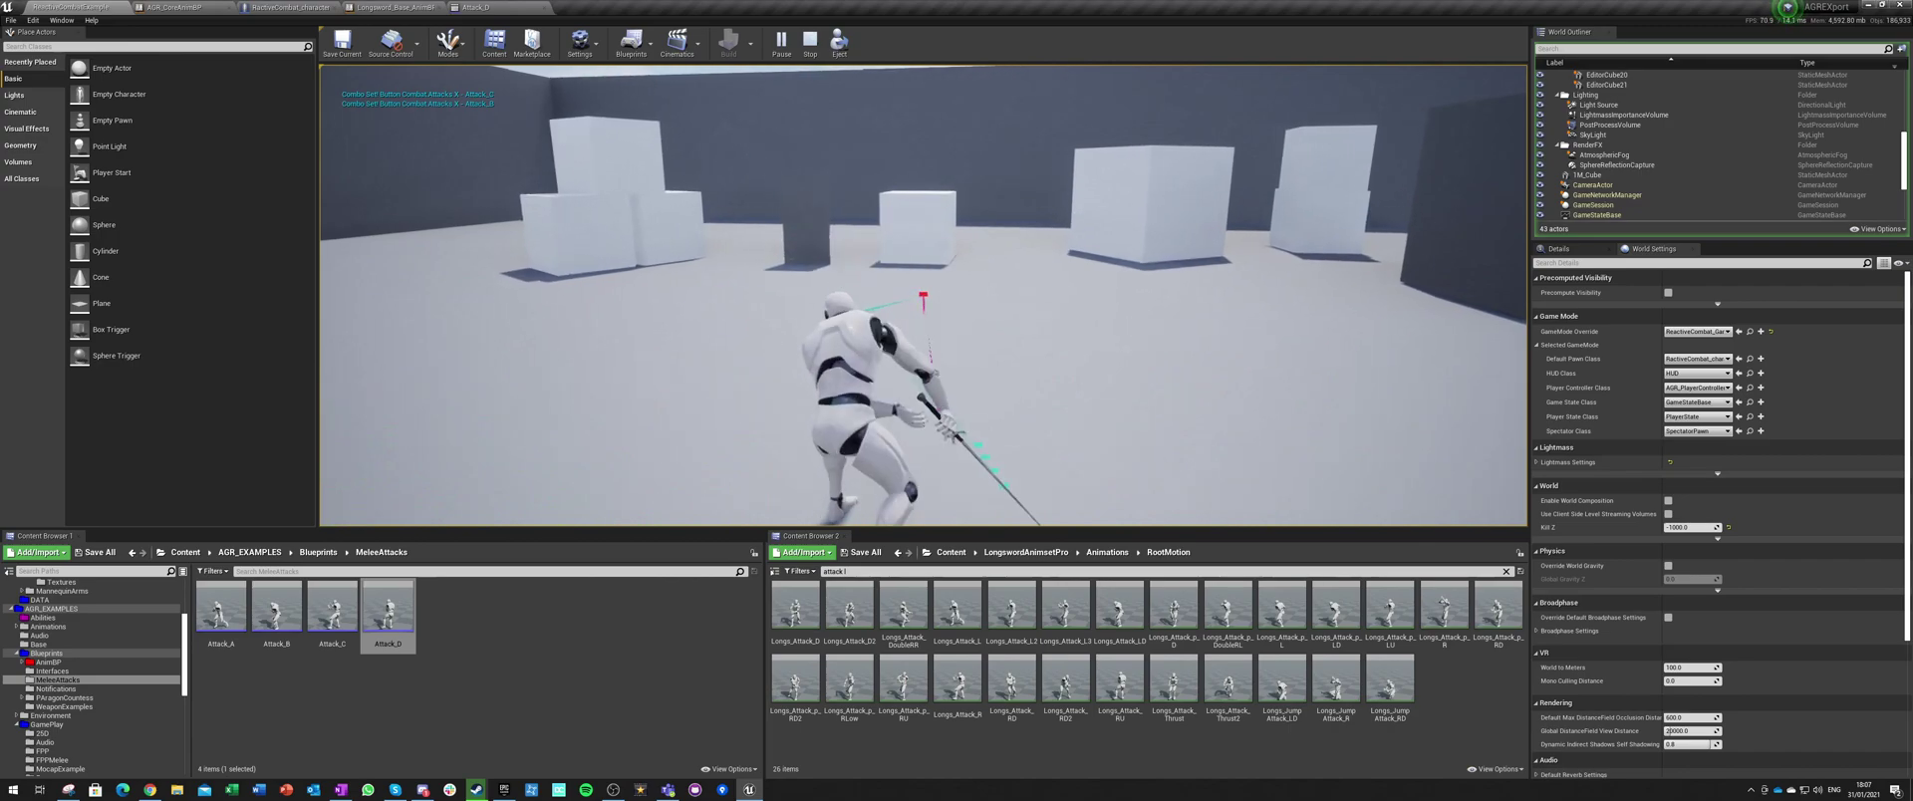
click(924, 296)
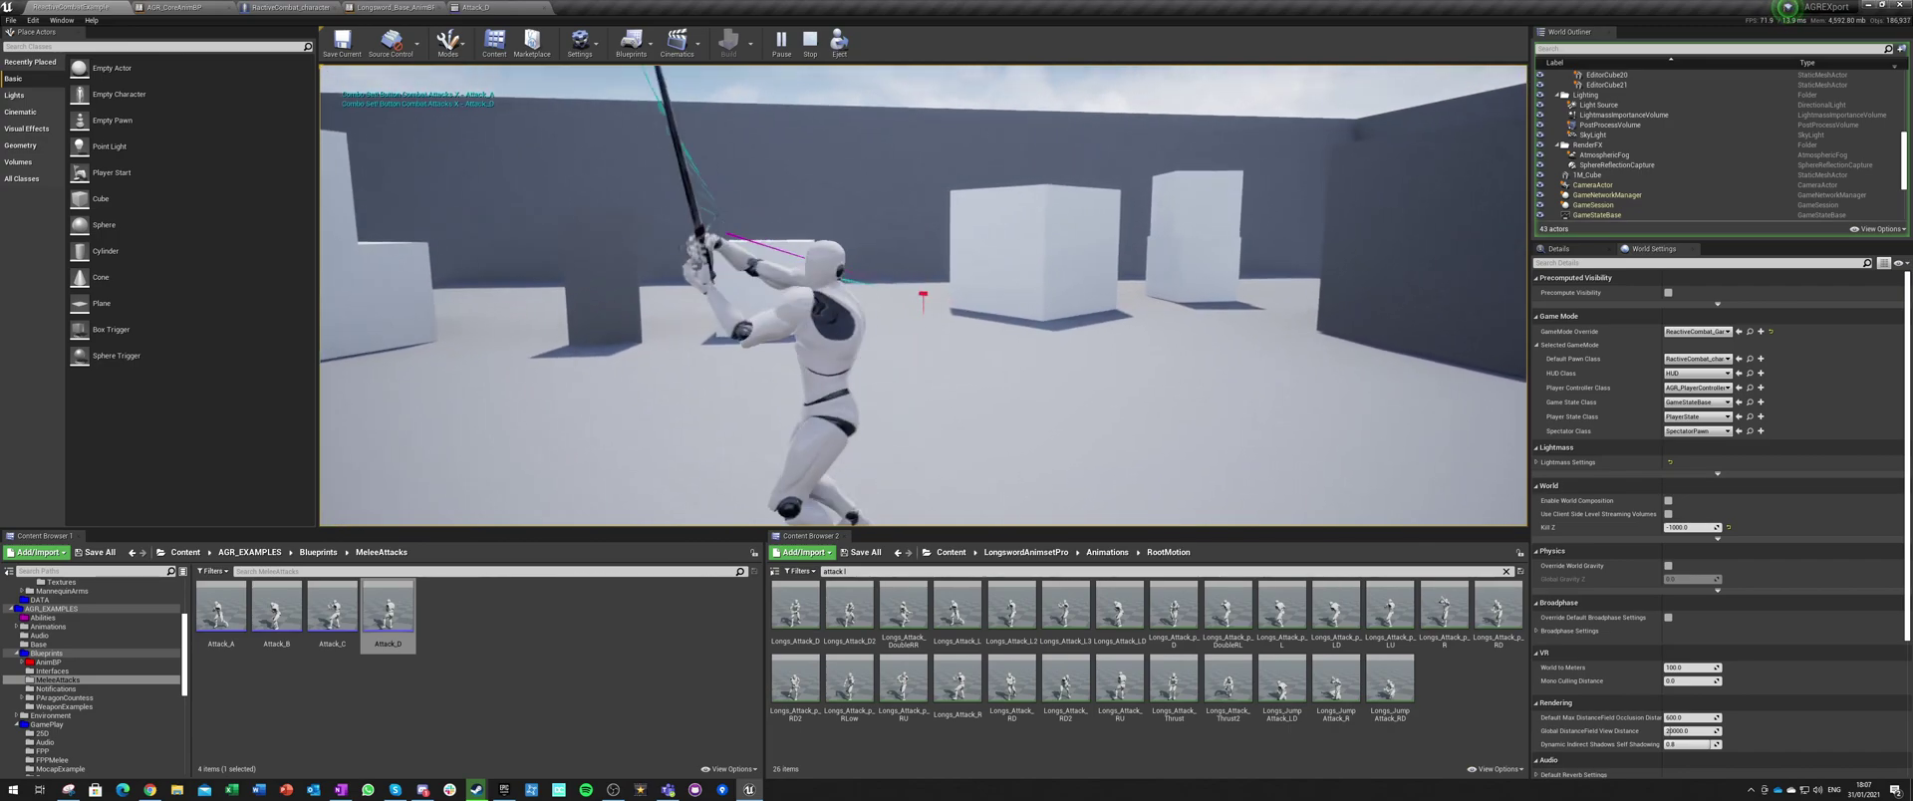
key(Escape)
Step: Set the combat character's SpringArm Target Arm Length to 600, compile, and raise the SpringArm to about shoulder height
click(285, 6)
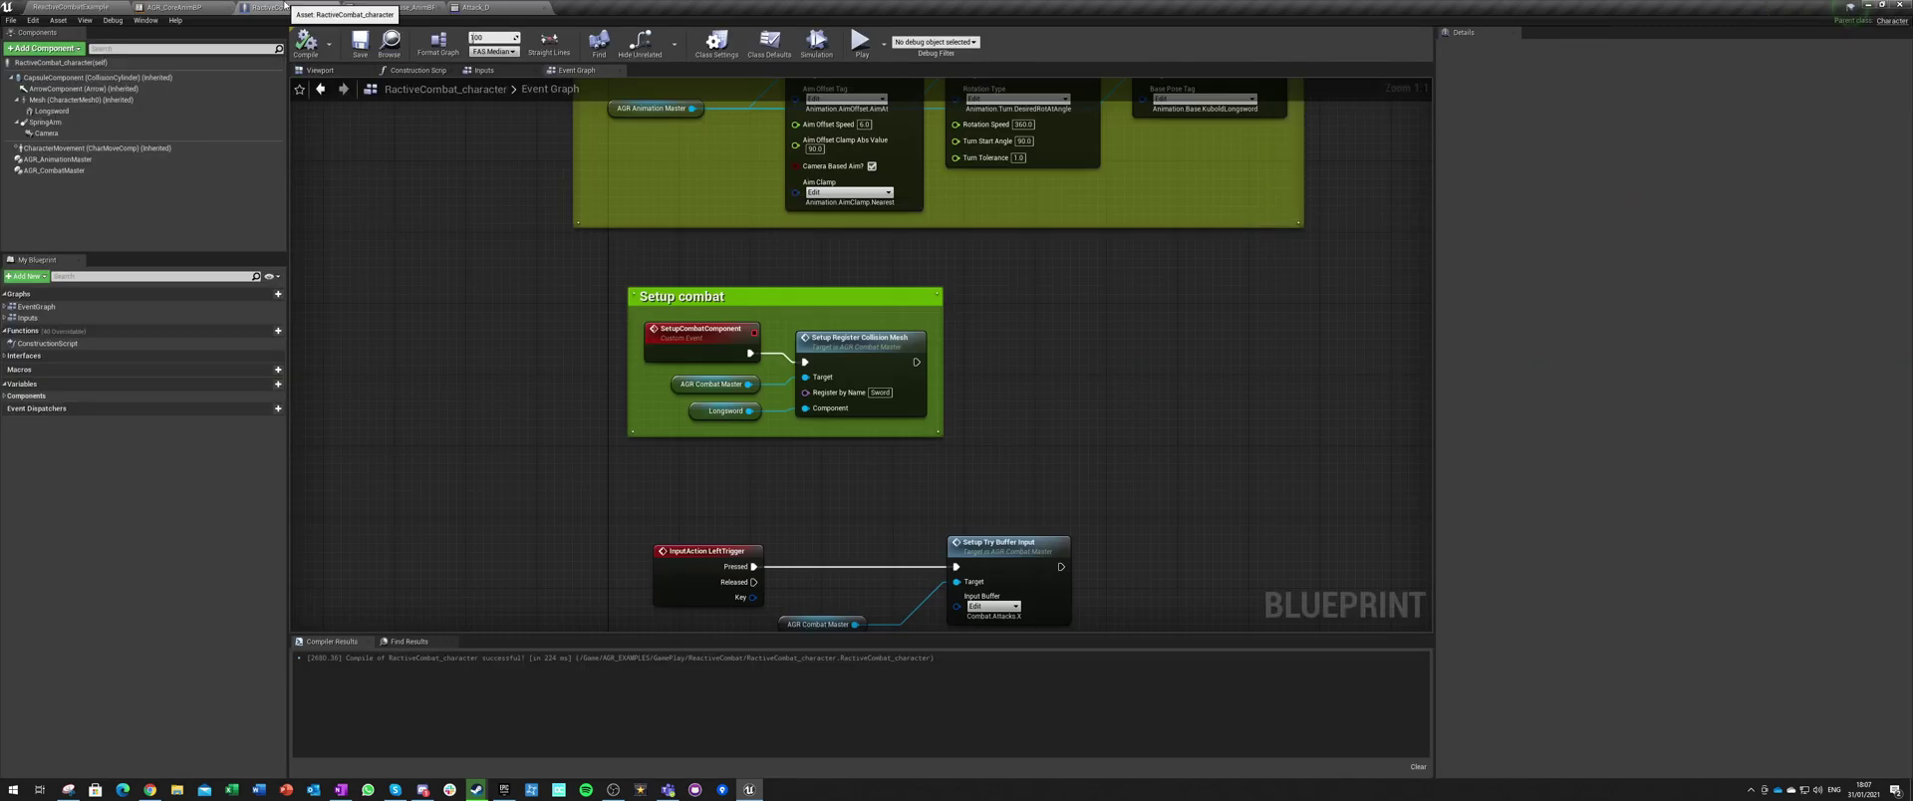
click(27, 122)
click(317, 70)
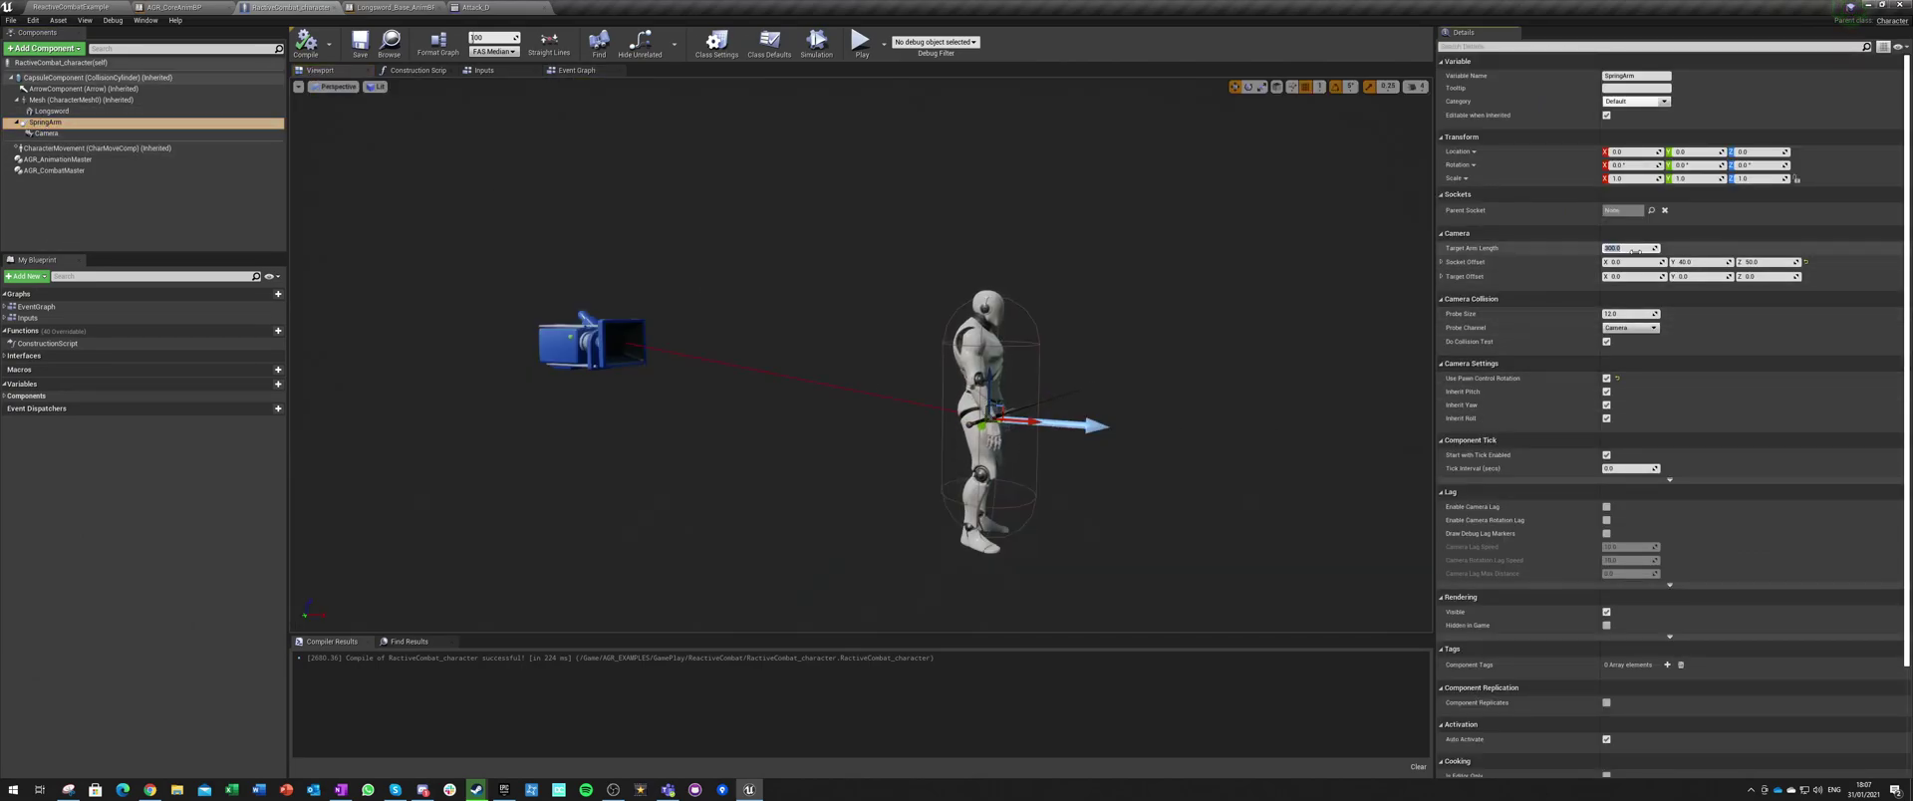
text(600)
key(Return)
click(306, 43)
drag(1004, 379, 992, 356)
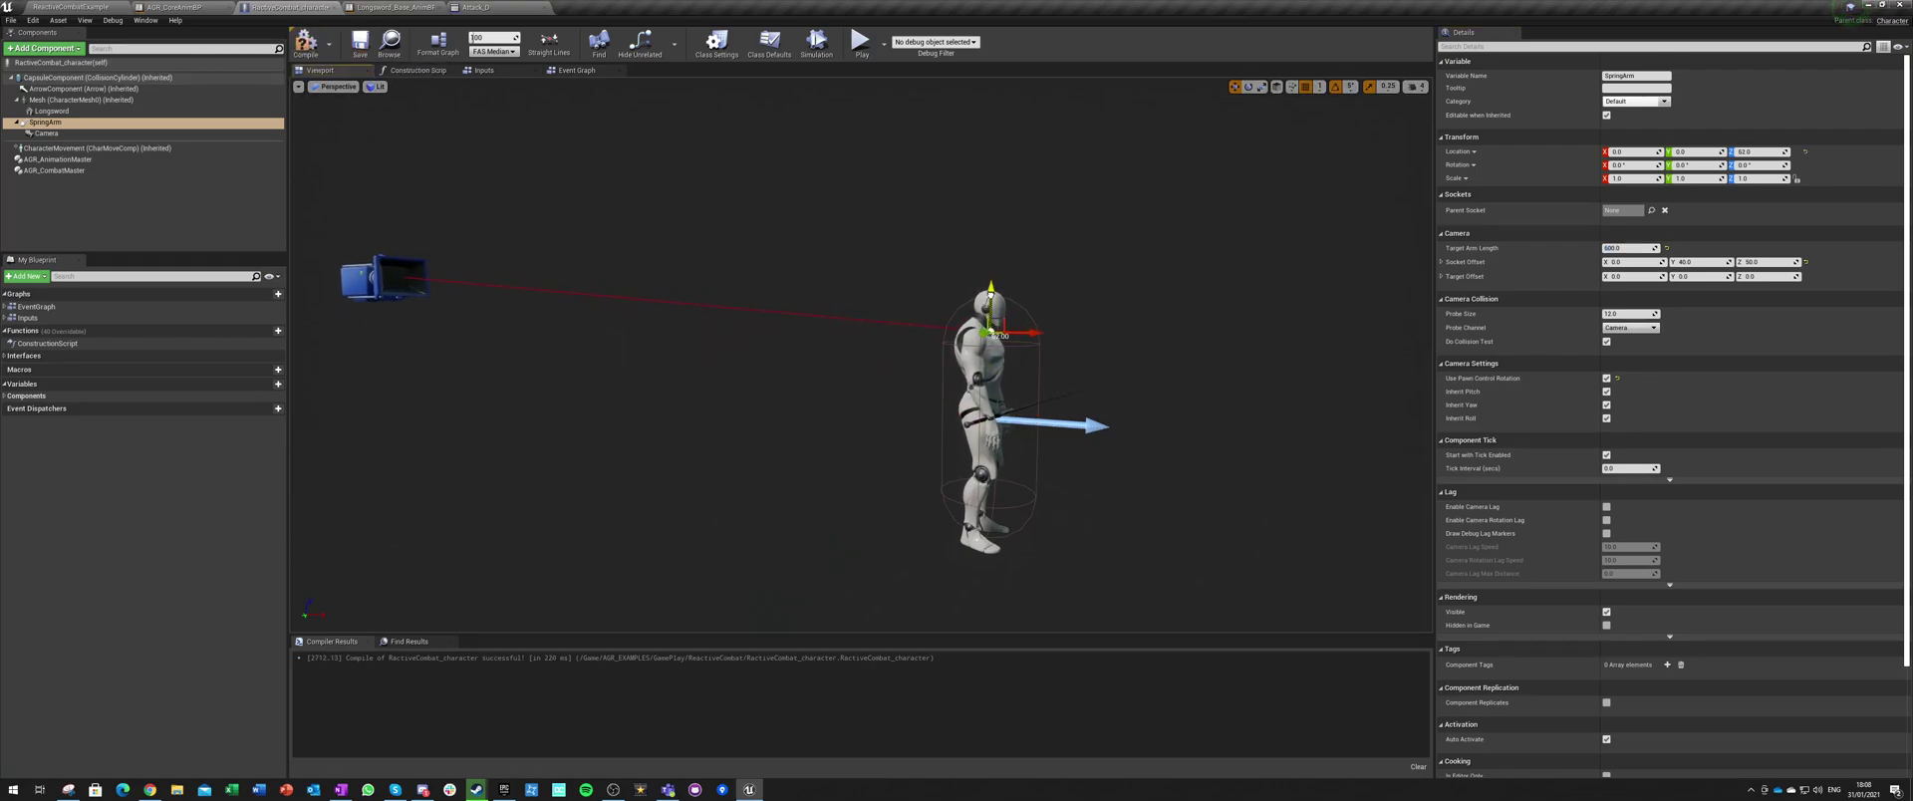
Step: Play the level to check the new camera distance and height, and end the play session
click(81, 7)
click(794, 52)
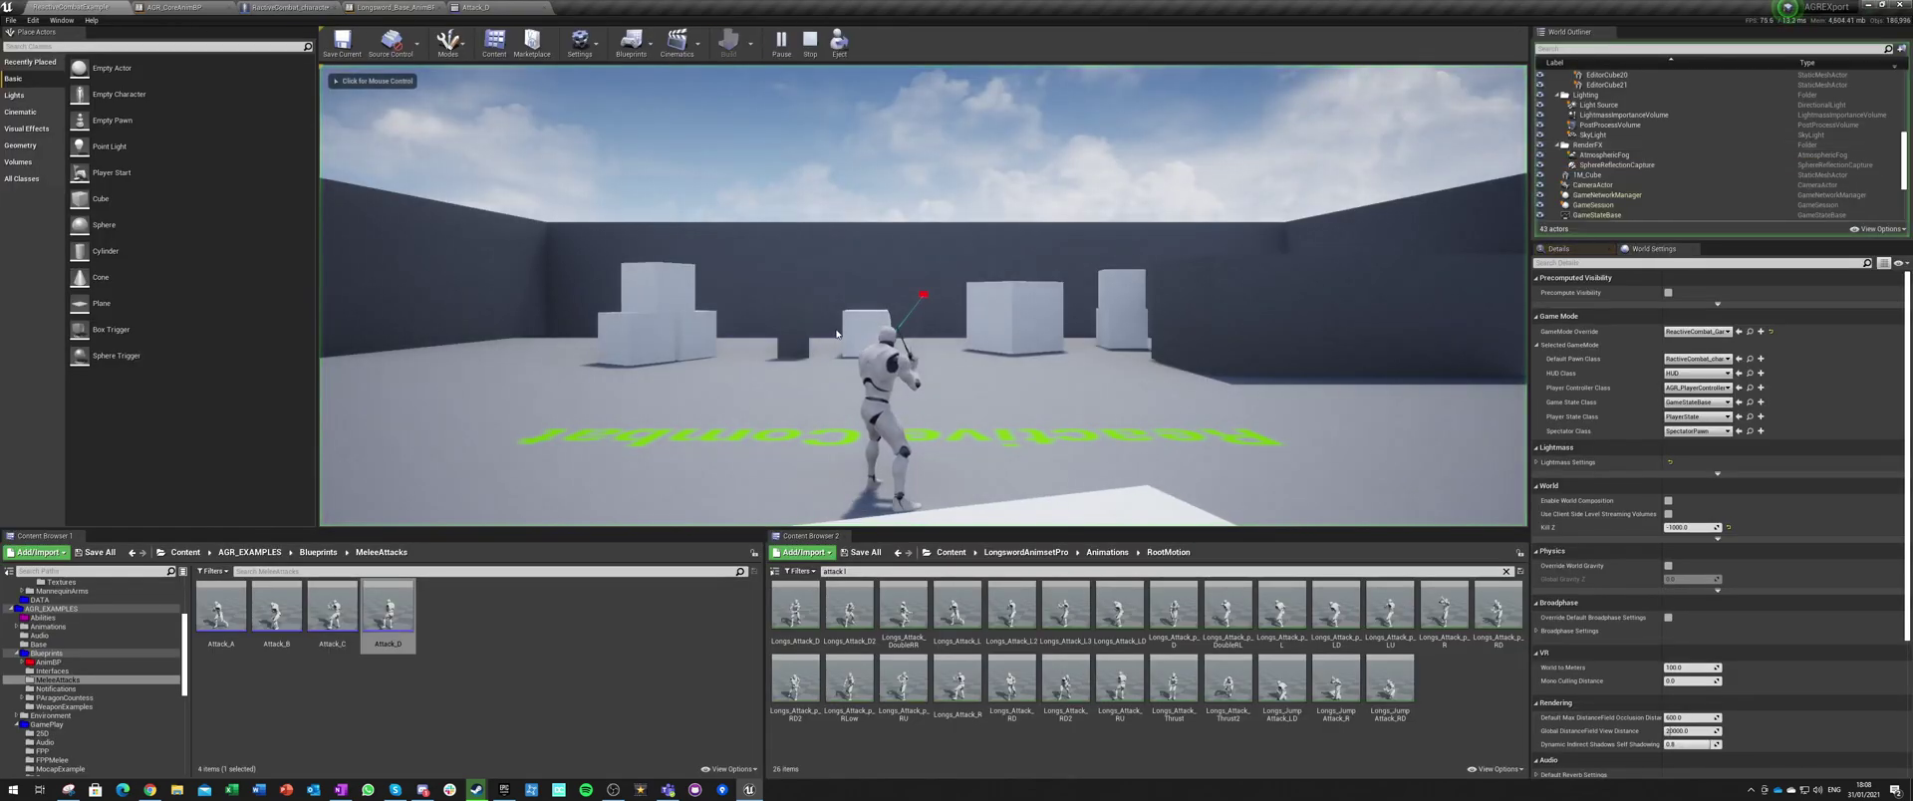
click(923, 296)
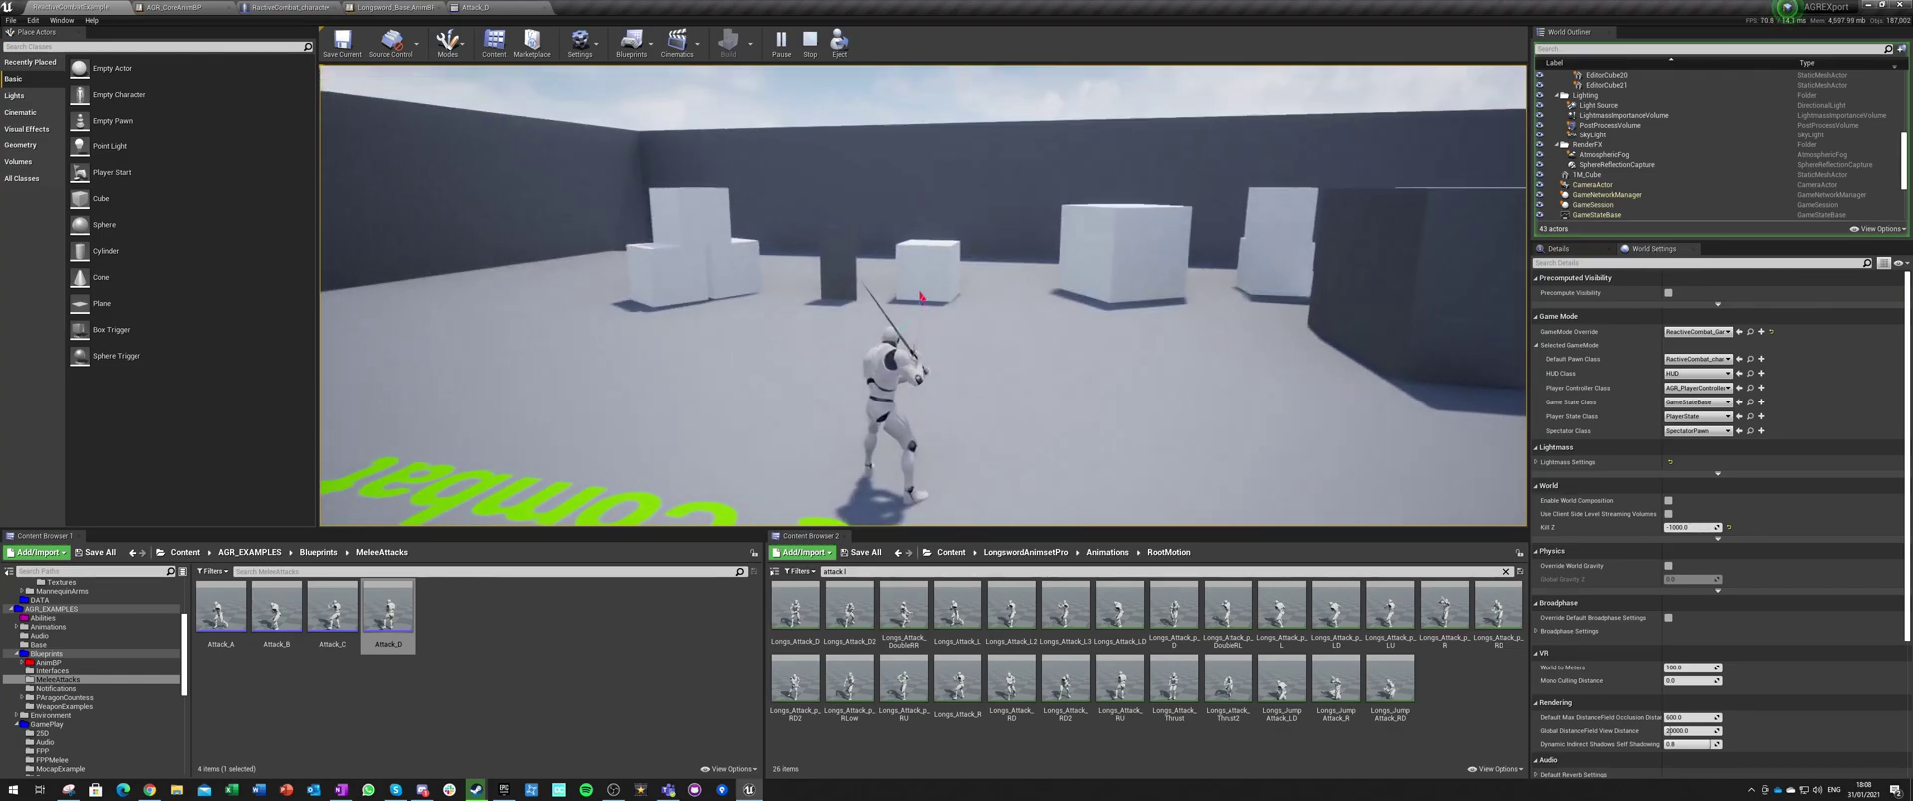
key(Escape)
Step: Set the SpringArm's Socket Offset Z to 0, raise the SpringArm to the top of the character's head, and compile the blueprint
click(299, 7)
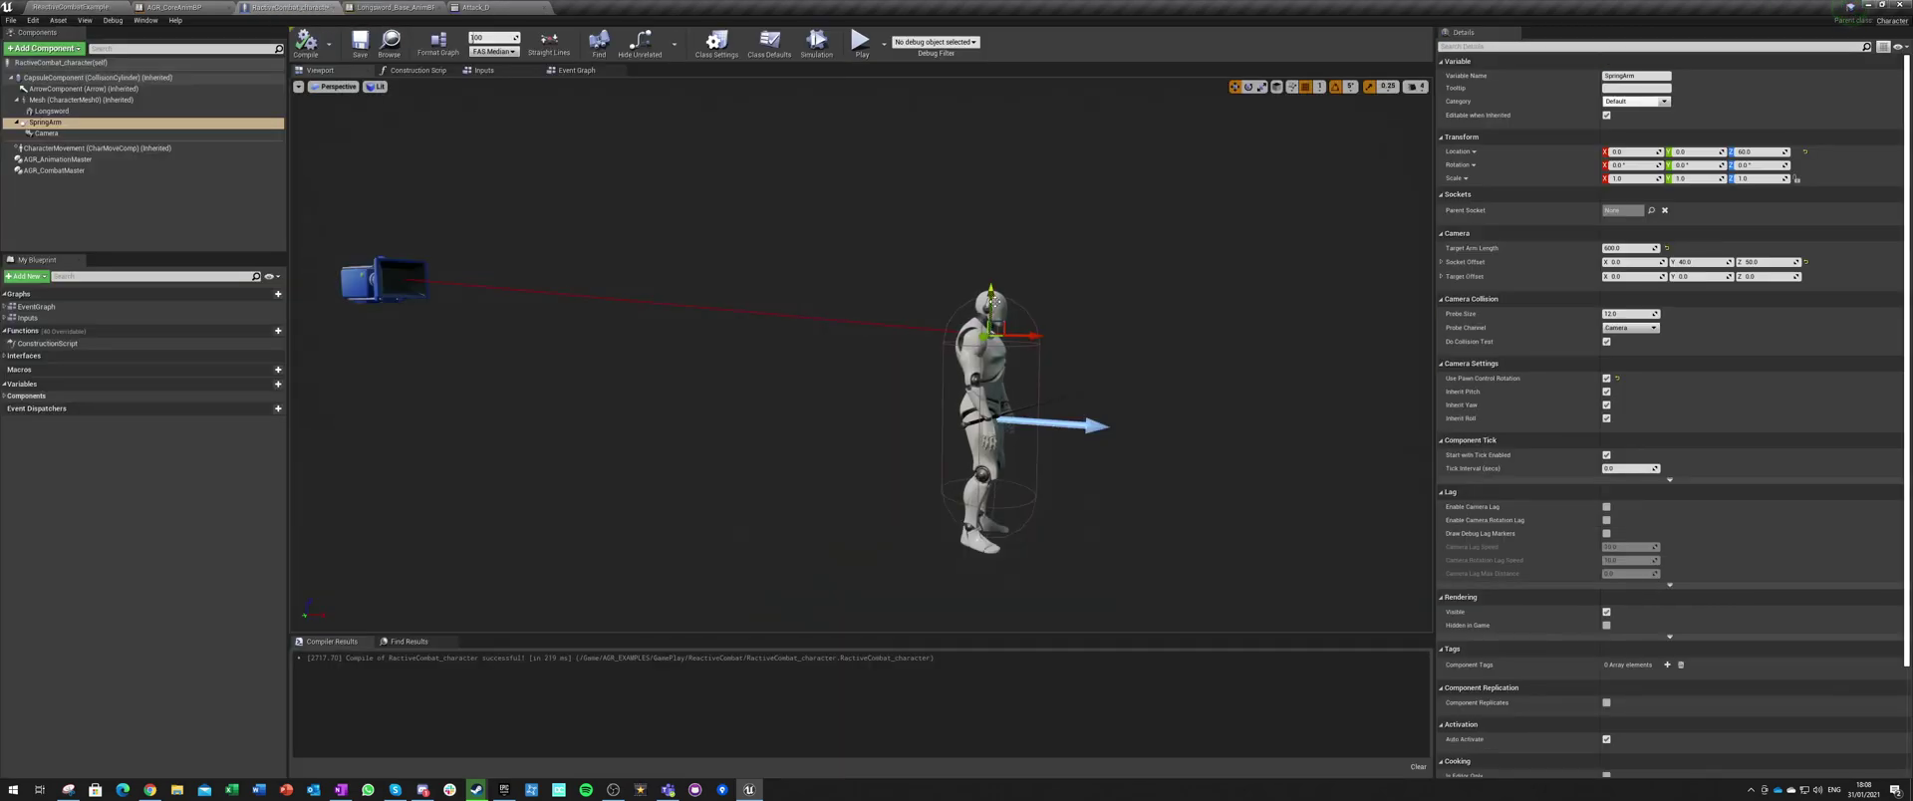
drag(993, 298, 1002, 488)
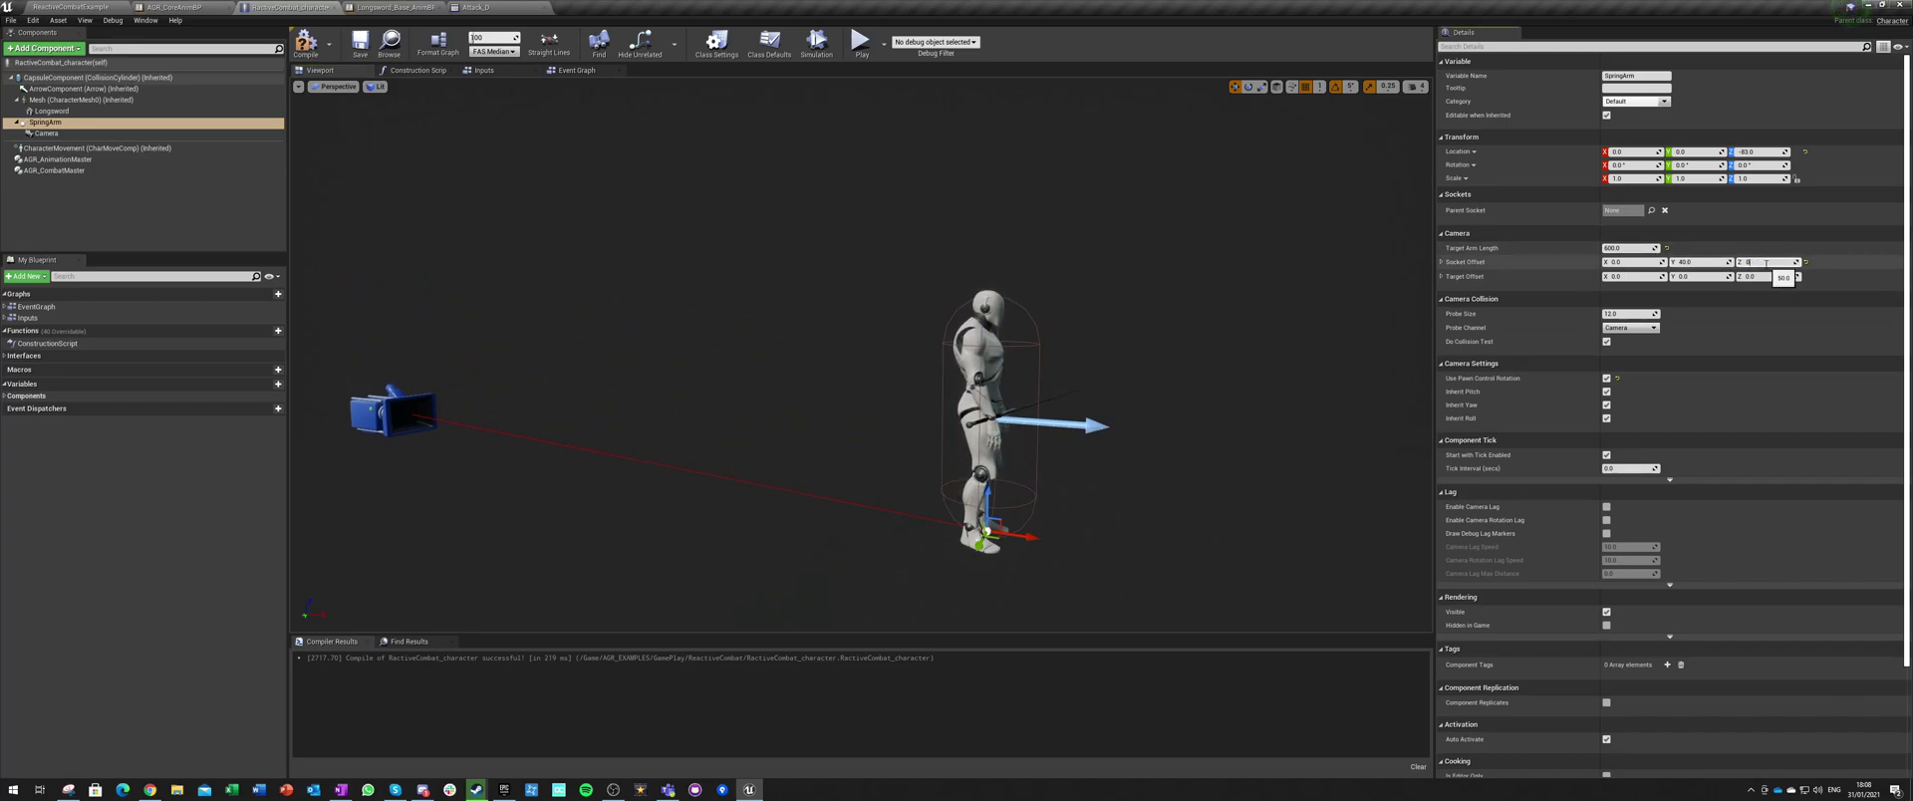
text(0)
key(Return)
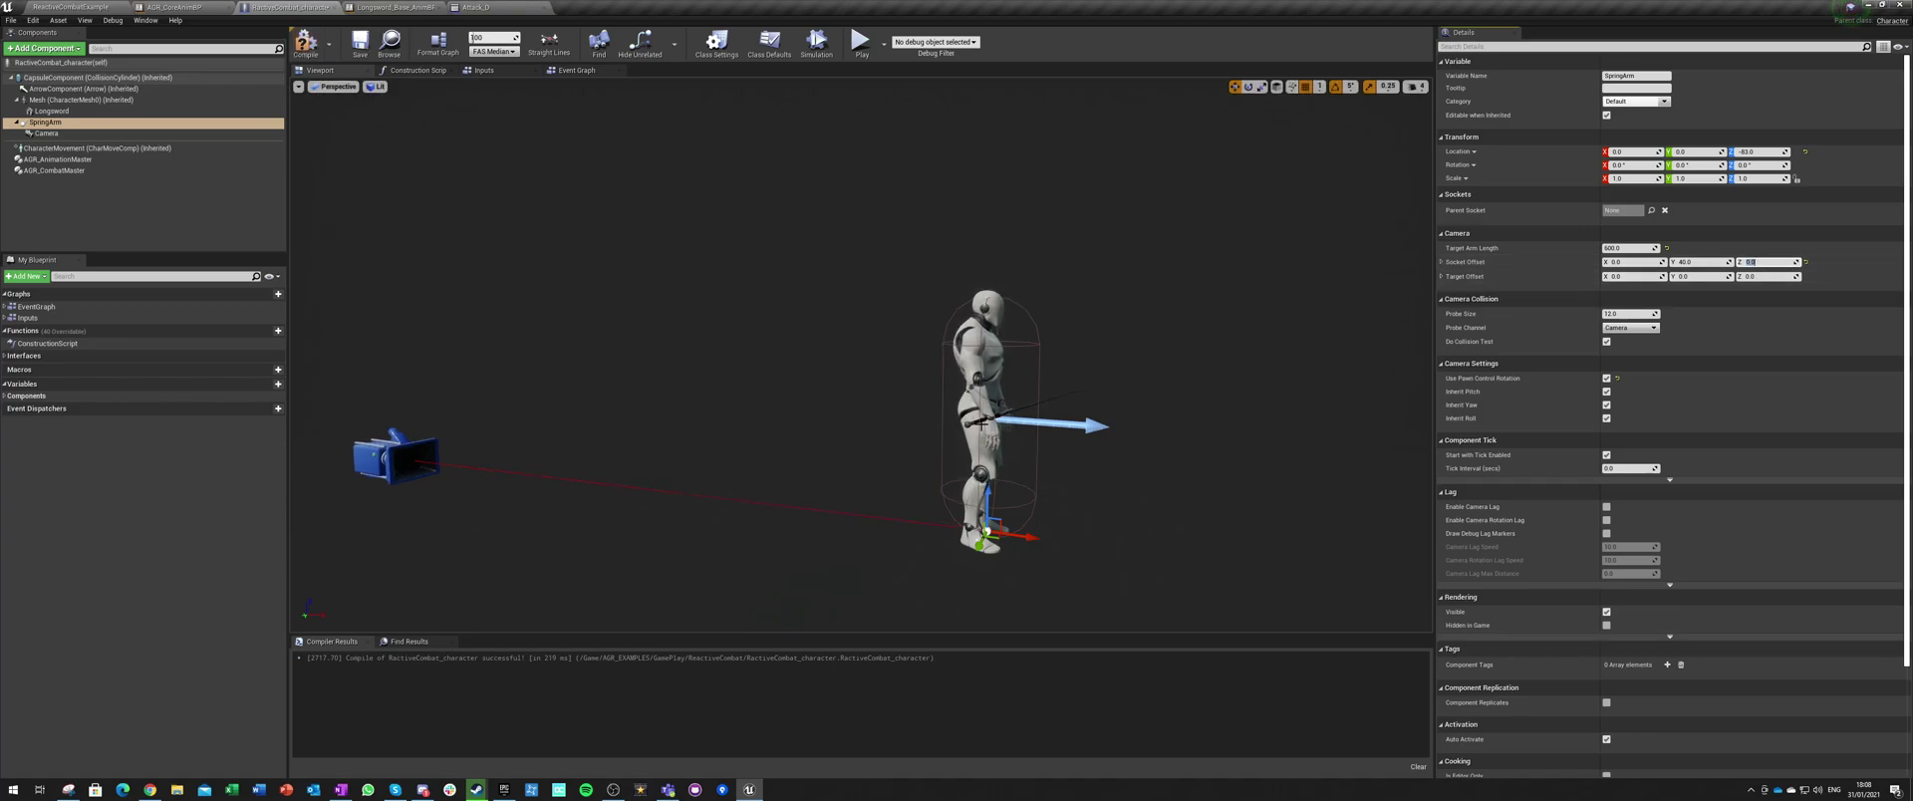
drag(990, 490, 986, 258)
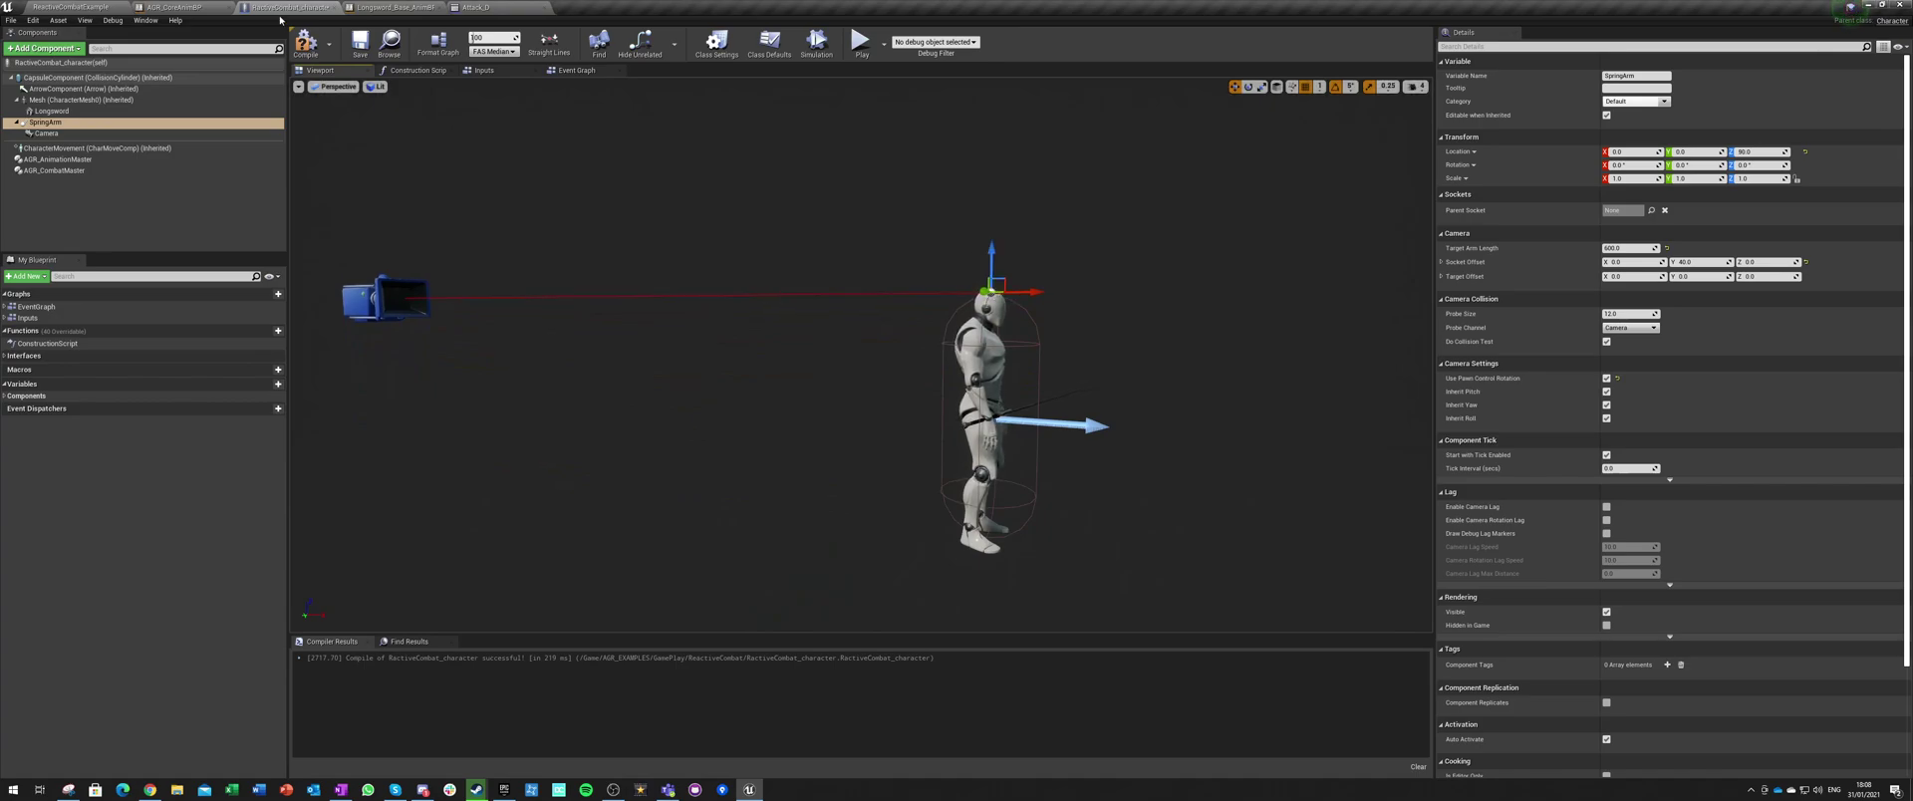
click(304, 43)
Step: Set the SpringArm's Socket Offset Y to 0 on the combat character and compile the blueprint
click(70, 7)
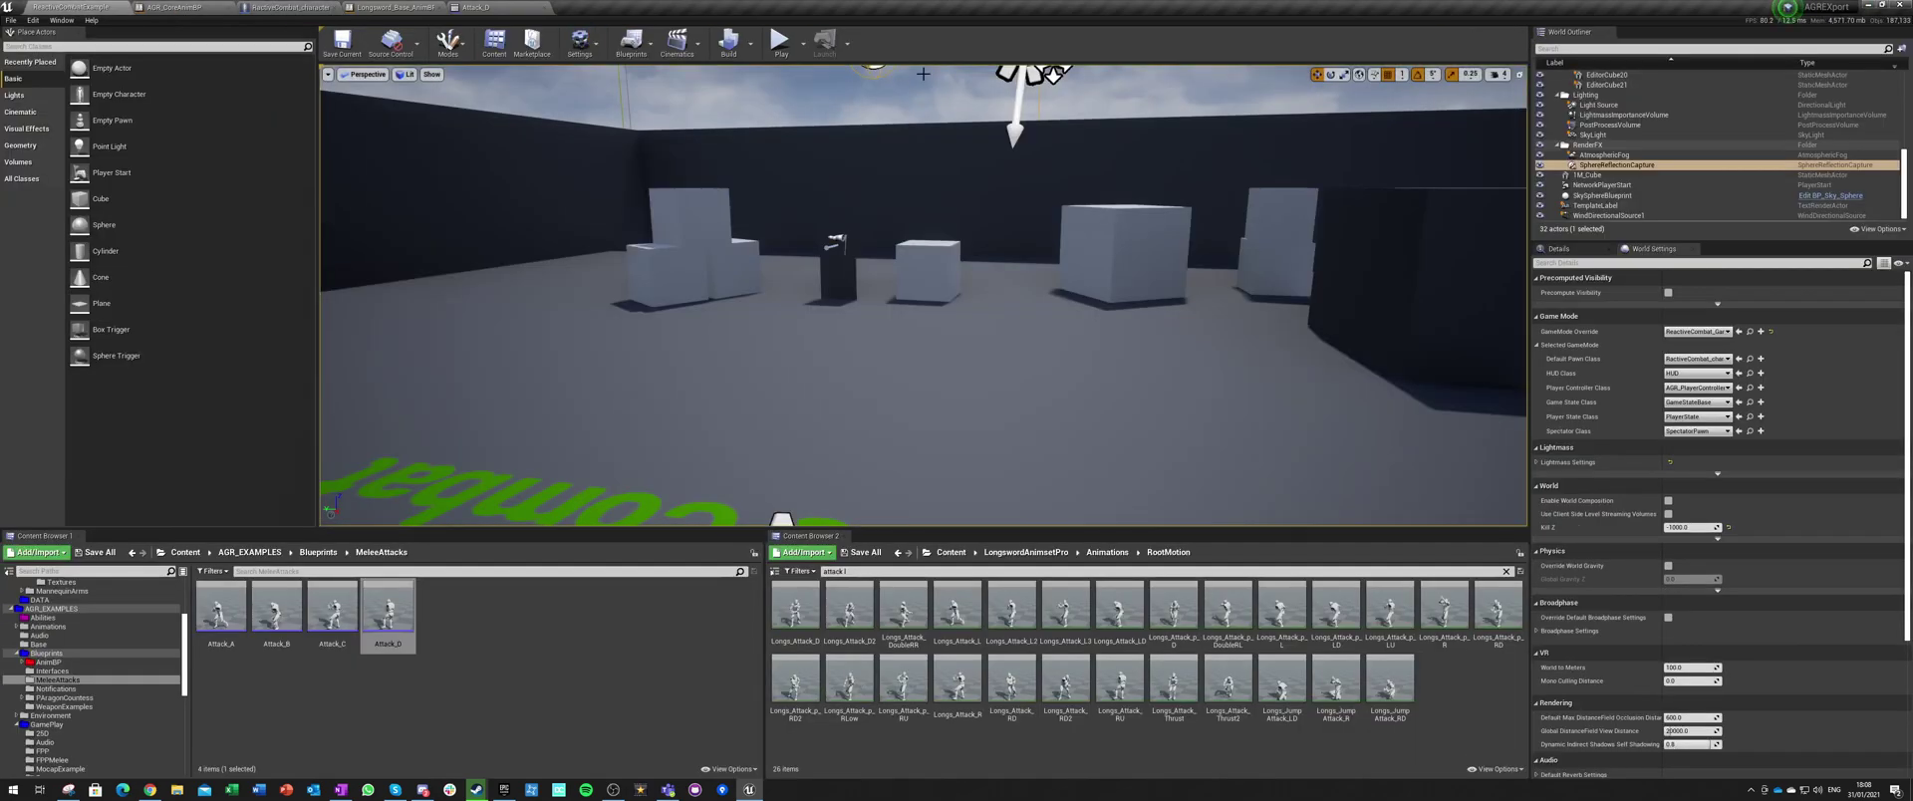
click(483, 7)
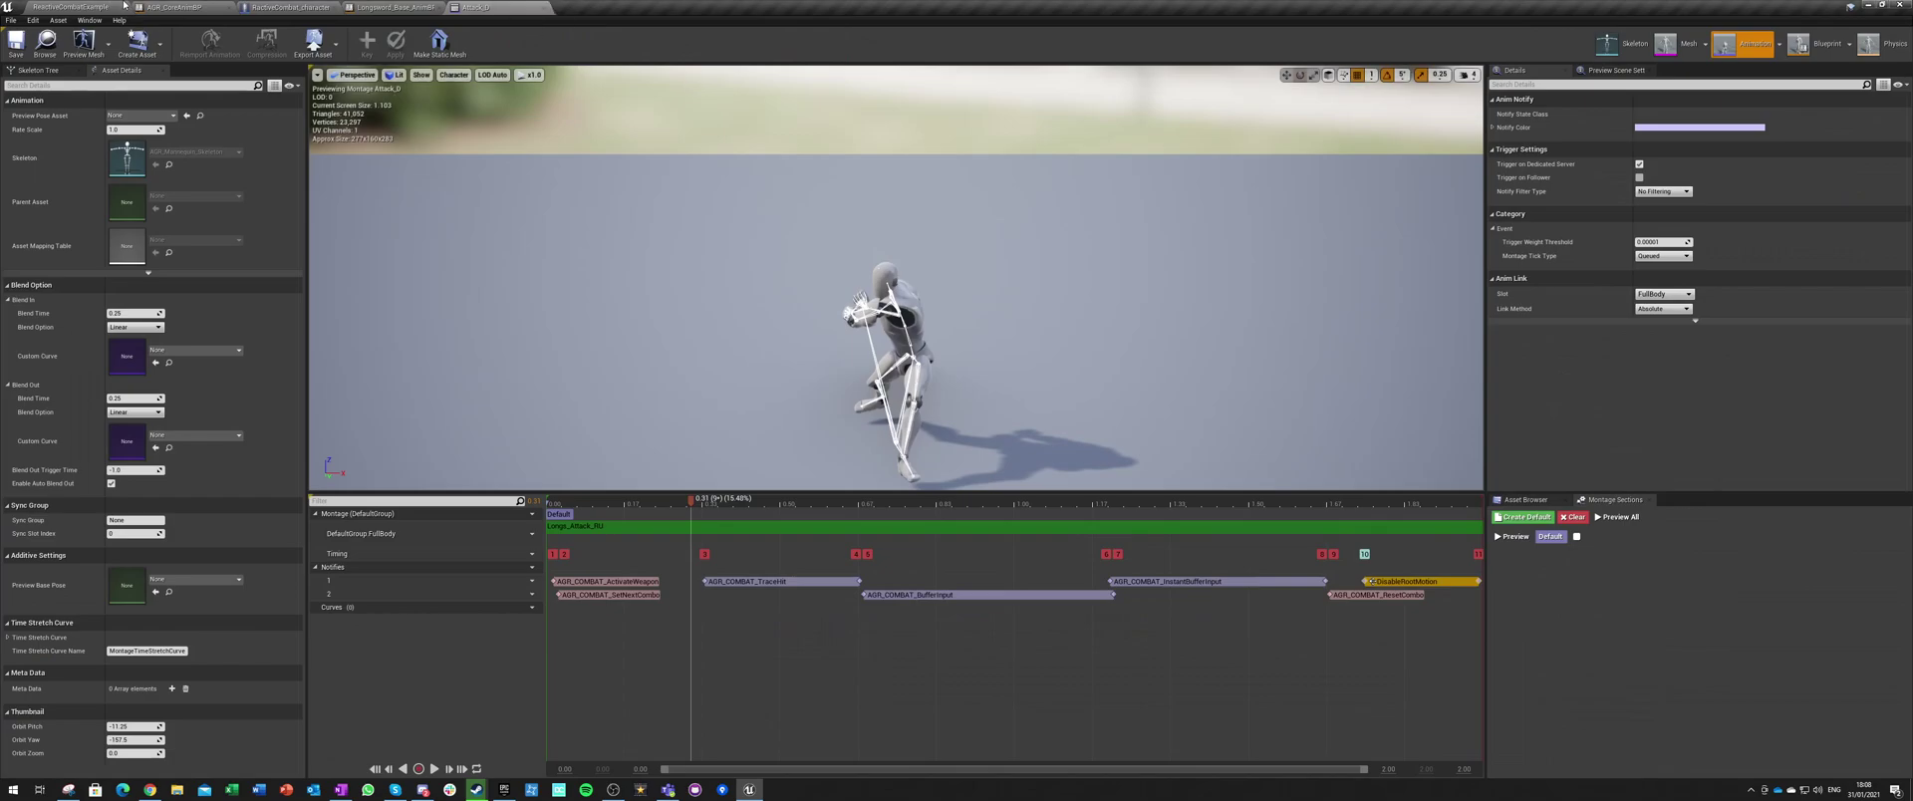
click(291, 7)
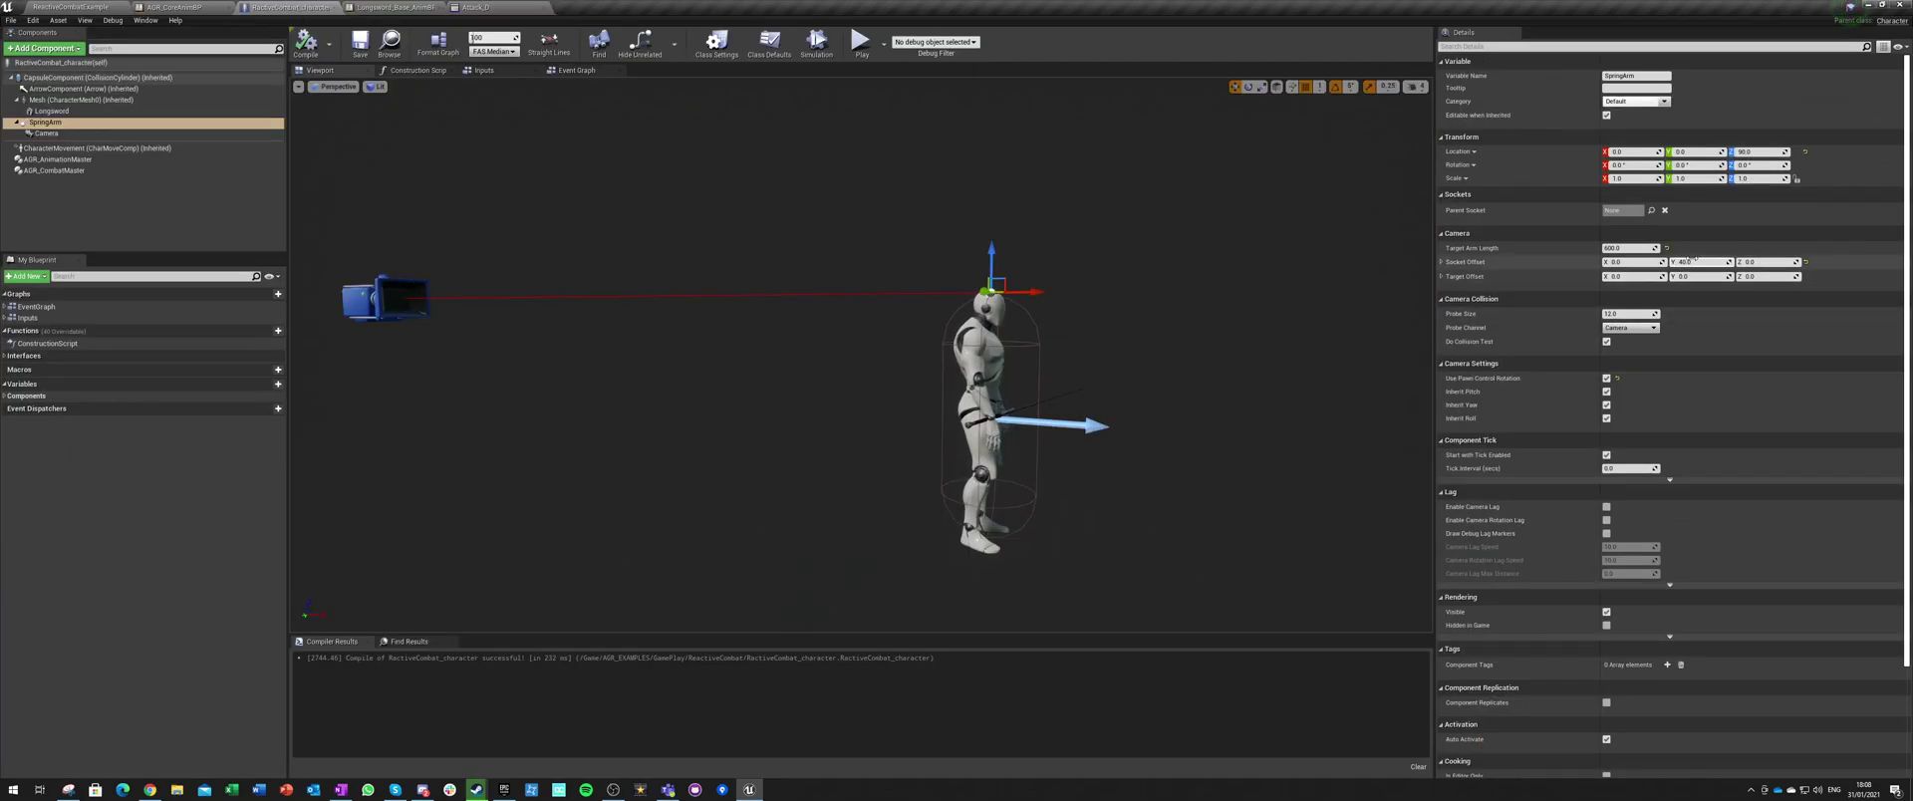
text(0)
key(Return)
click(314, 46)
Step: Play the level and perform chained sword attacks in several directions to check the combos with the centred camera
click(77, 7)
click(781, 42)
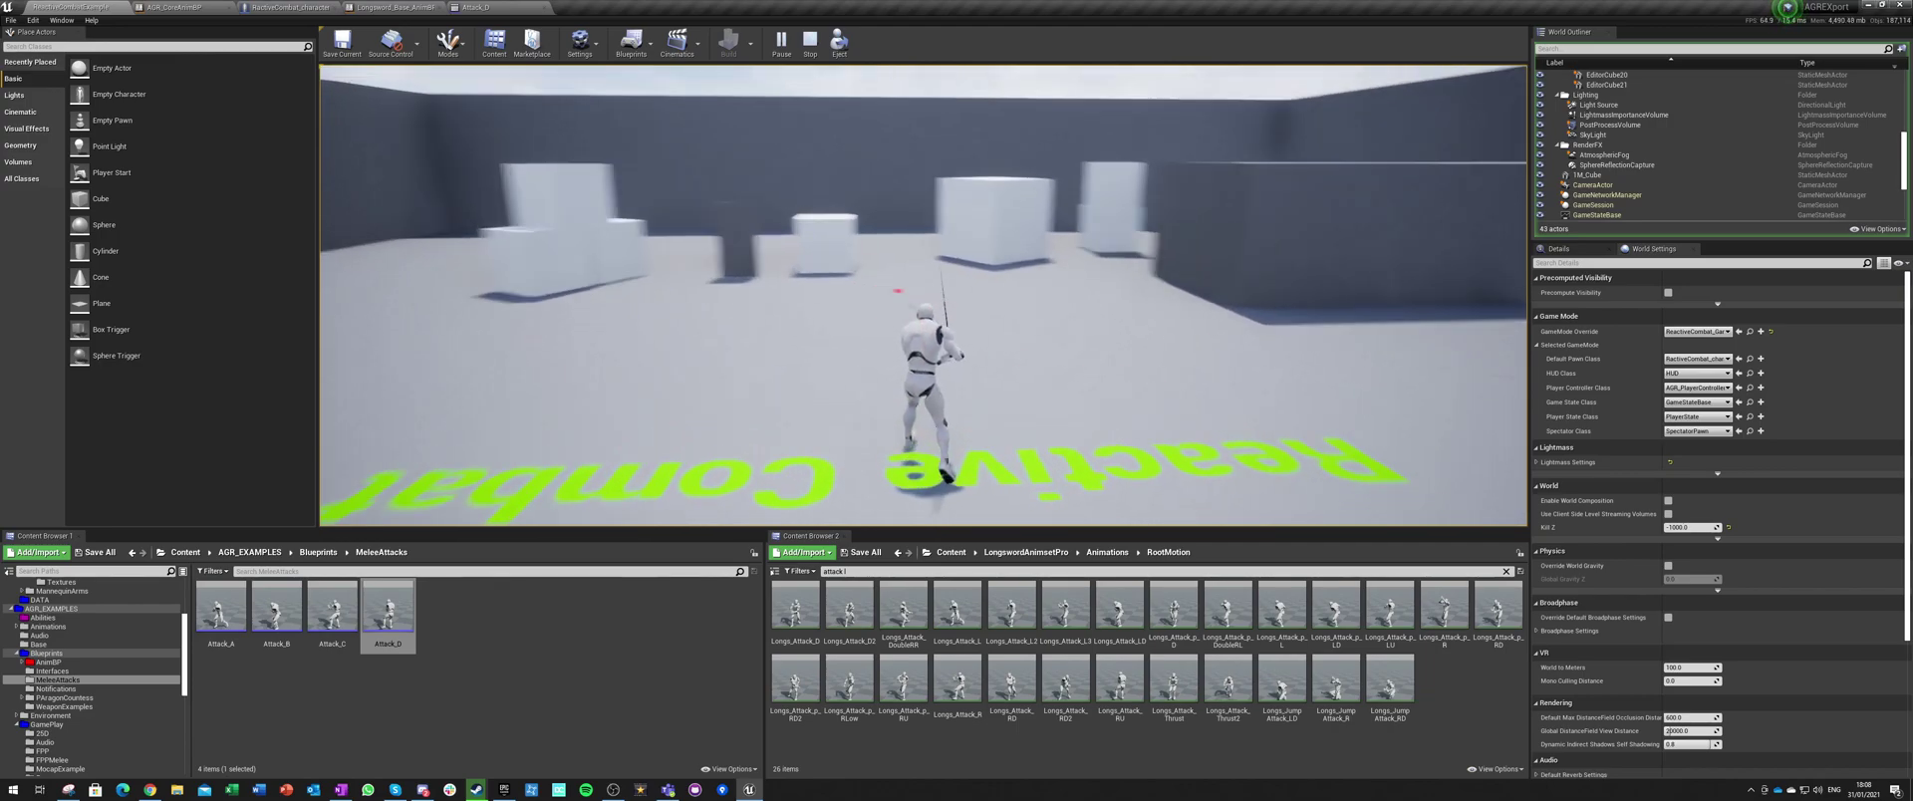
click(923, 294)
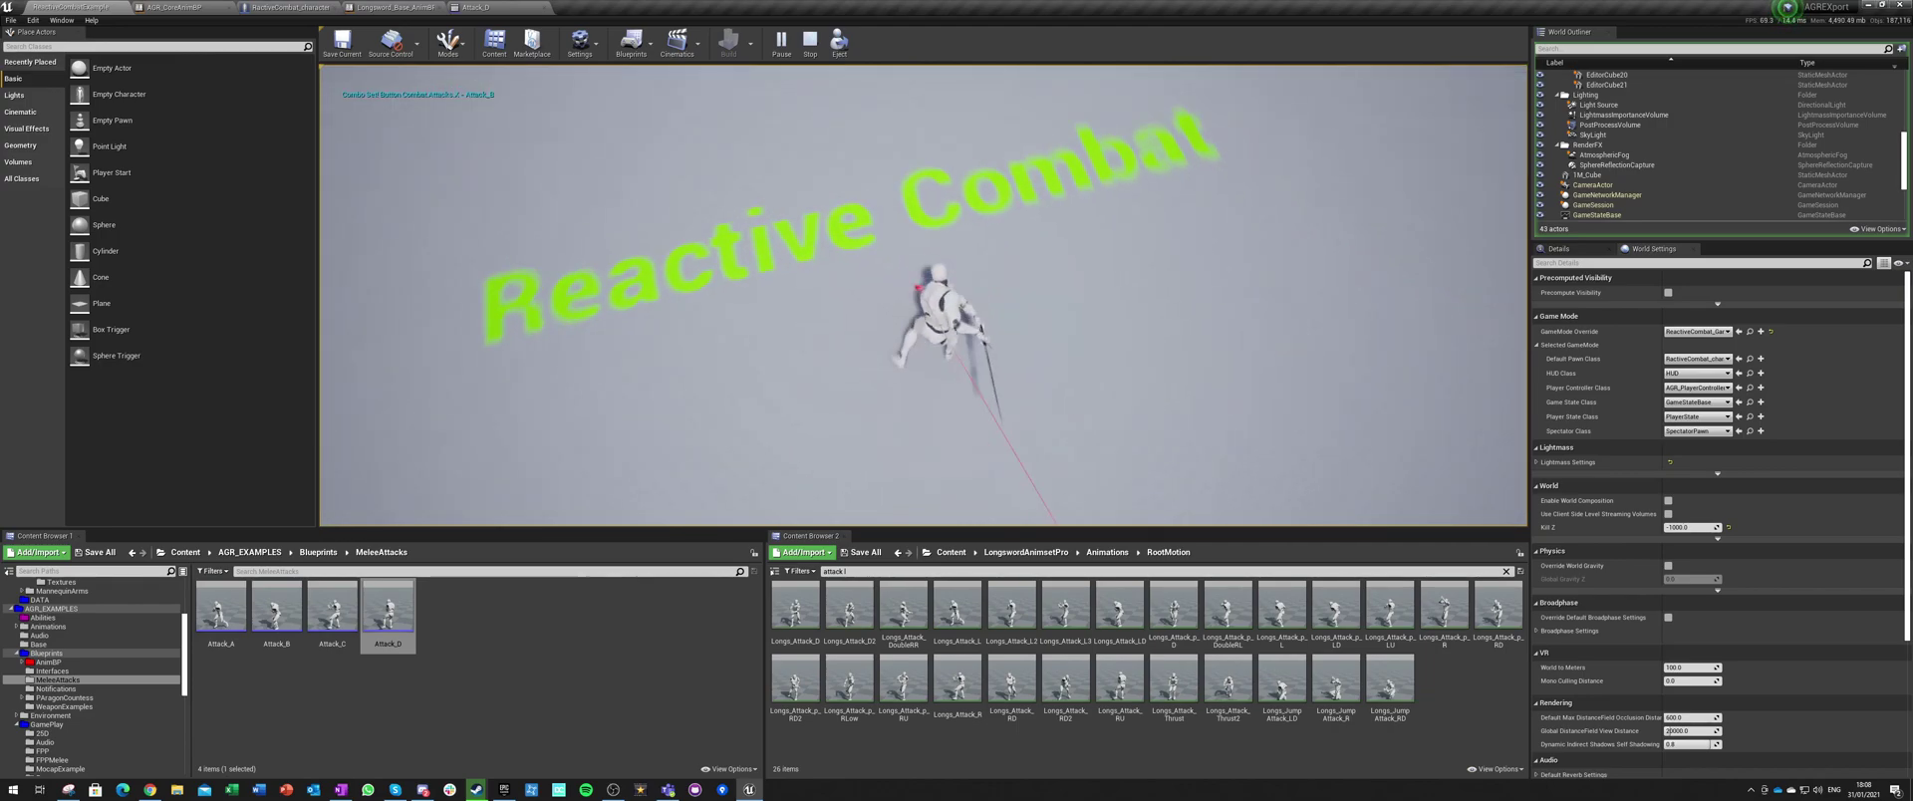
click(924, 295)
click(923, 294)
click(923, 295)
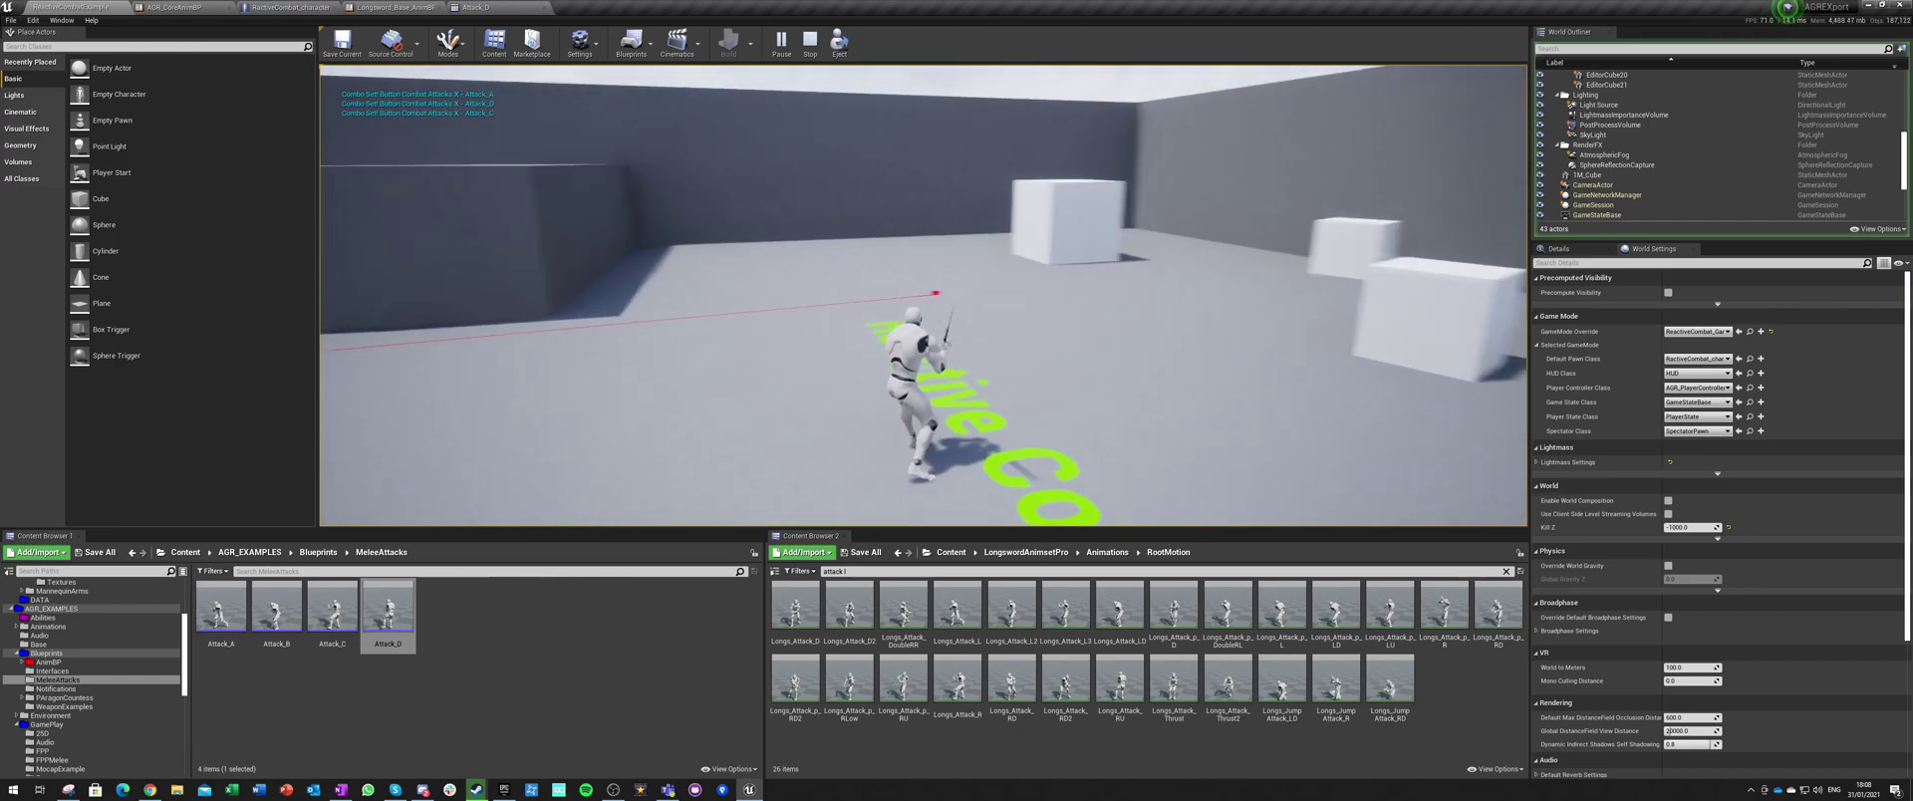
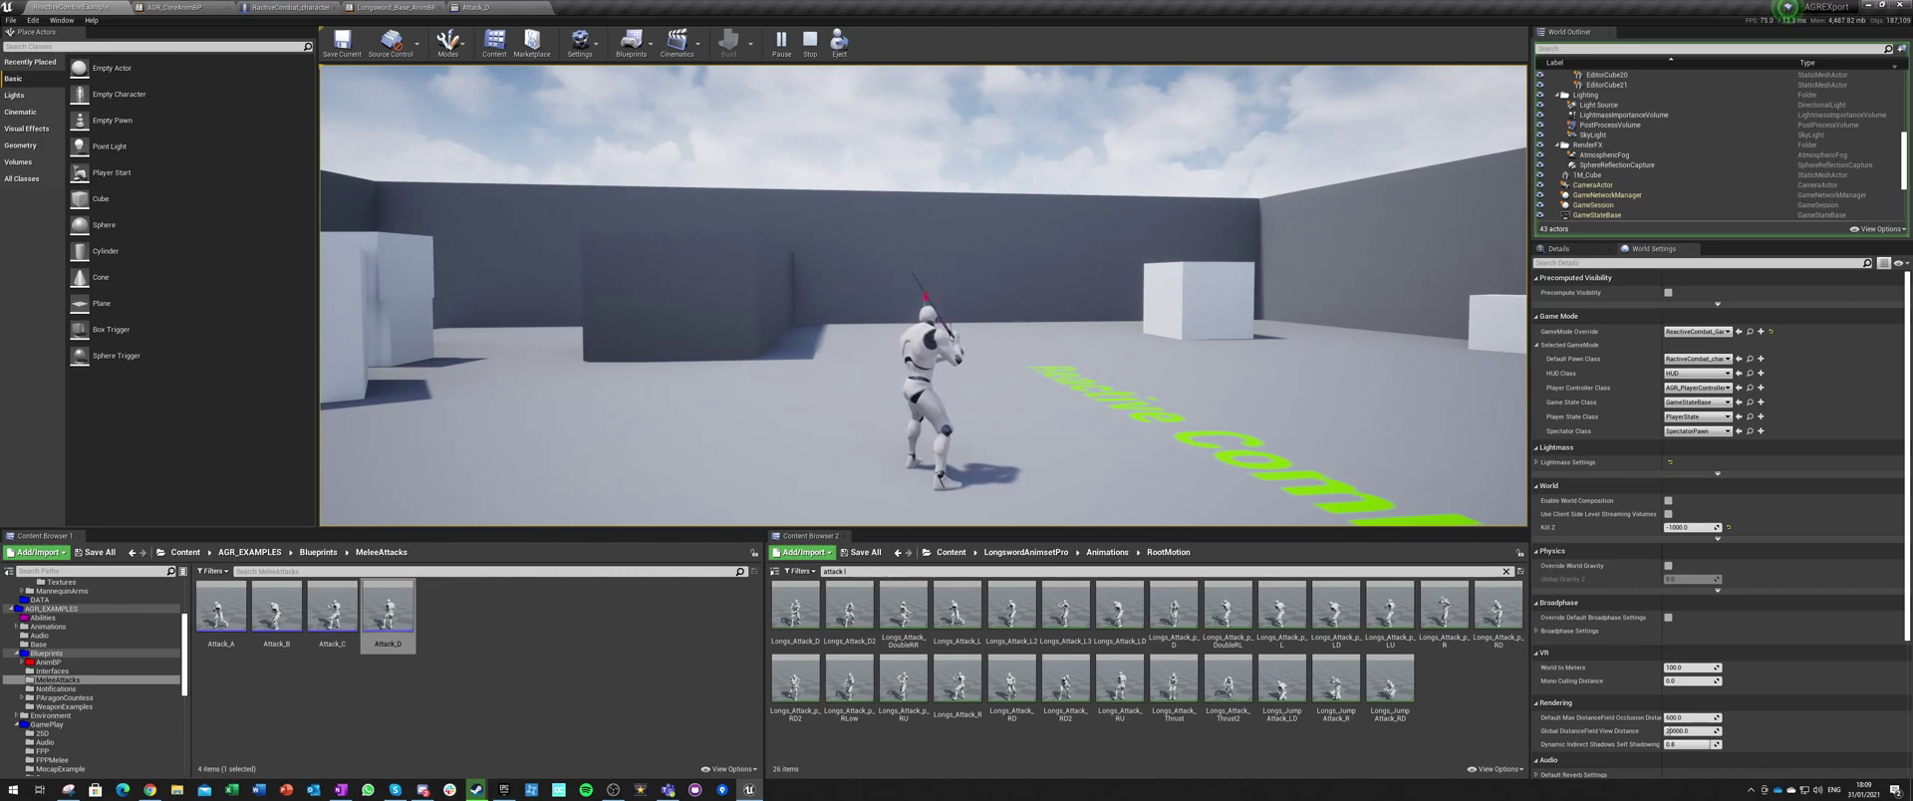
click(923, 296)
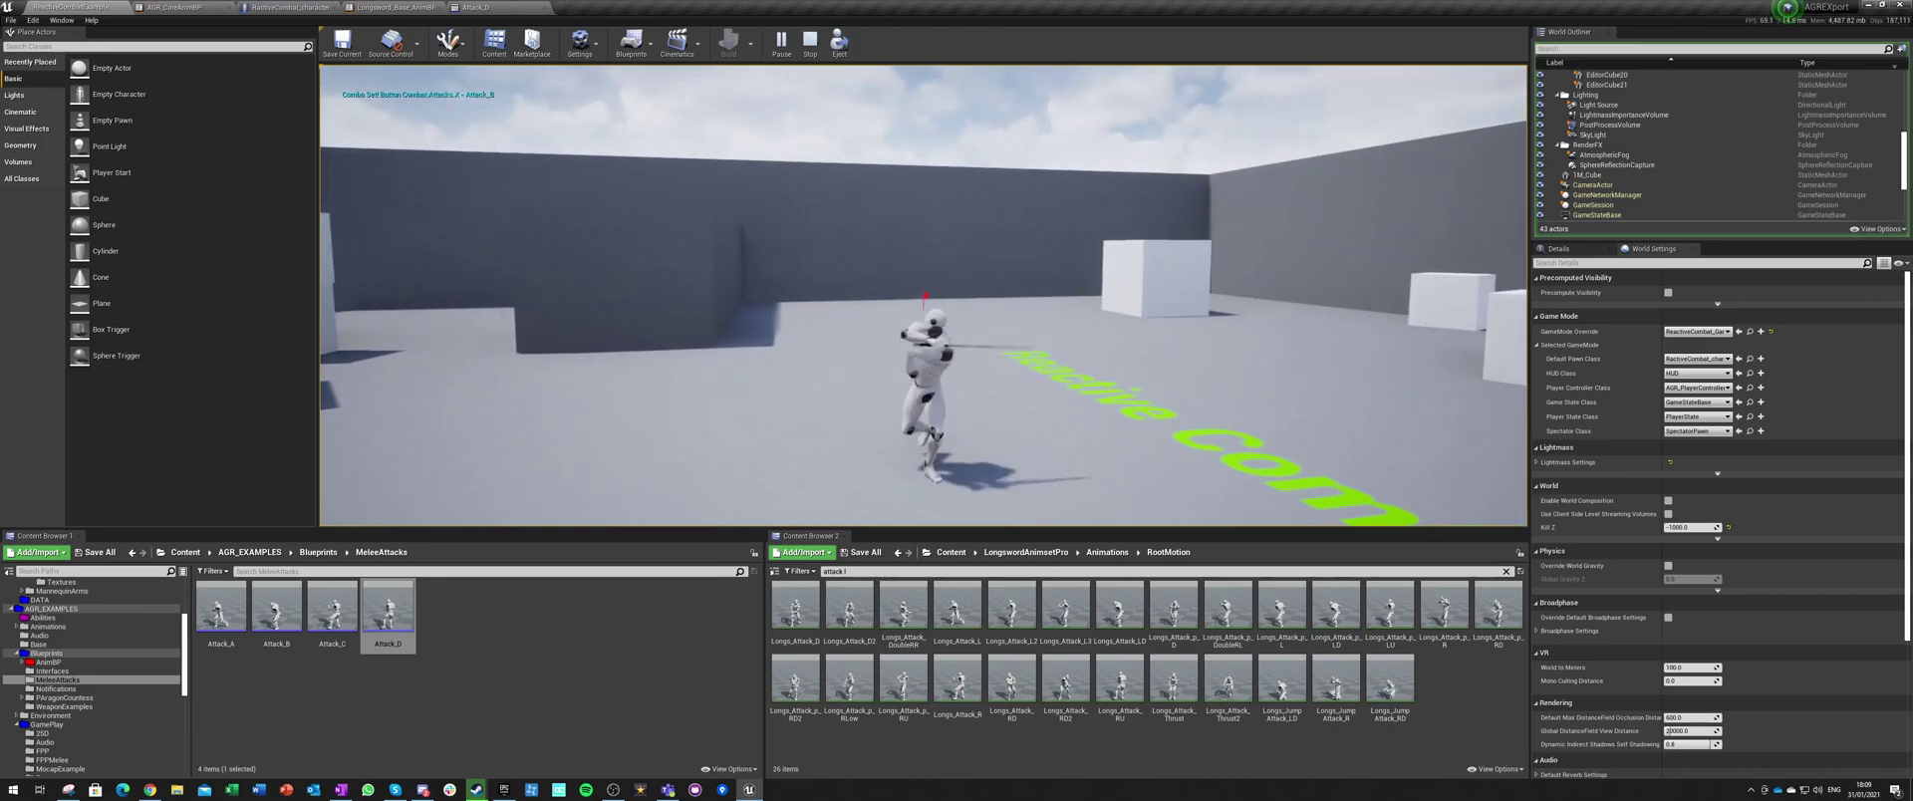
click(923, 296)
click(923, 296)
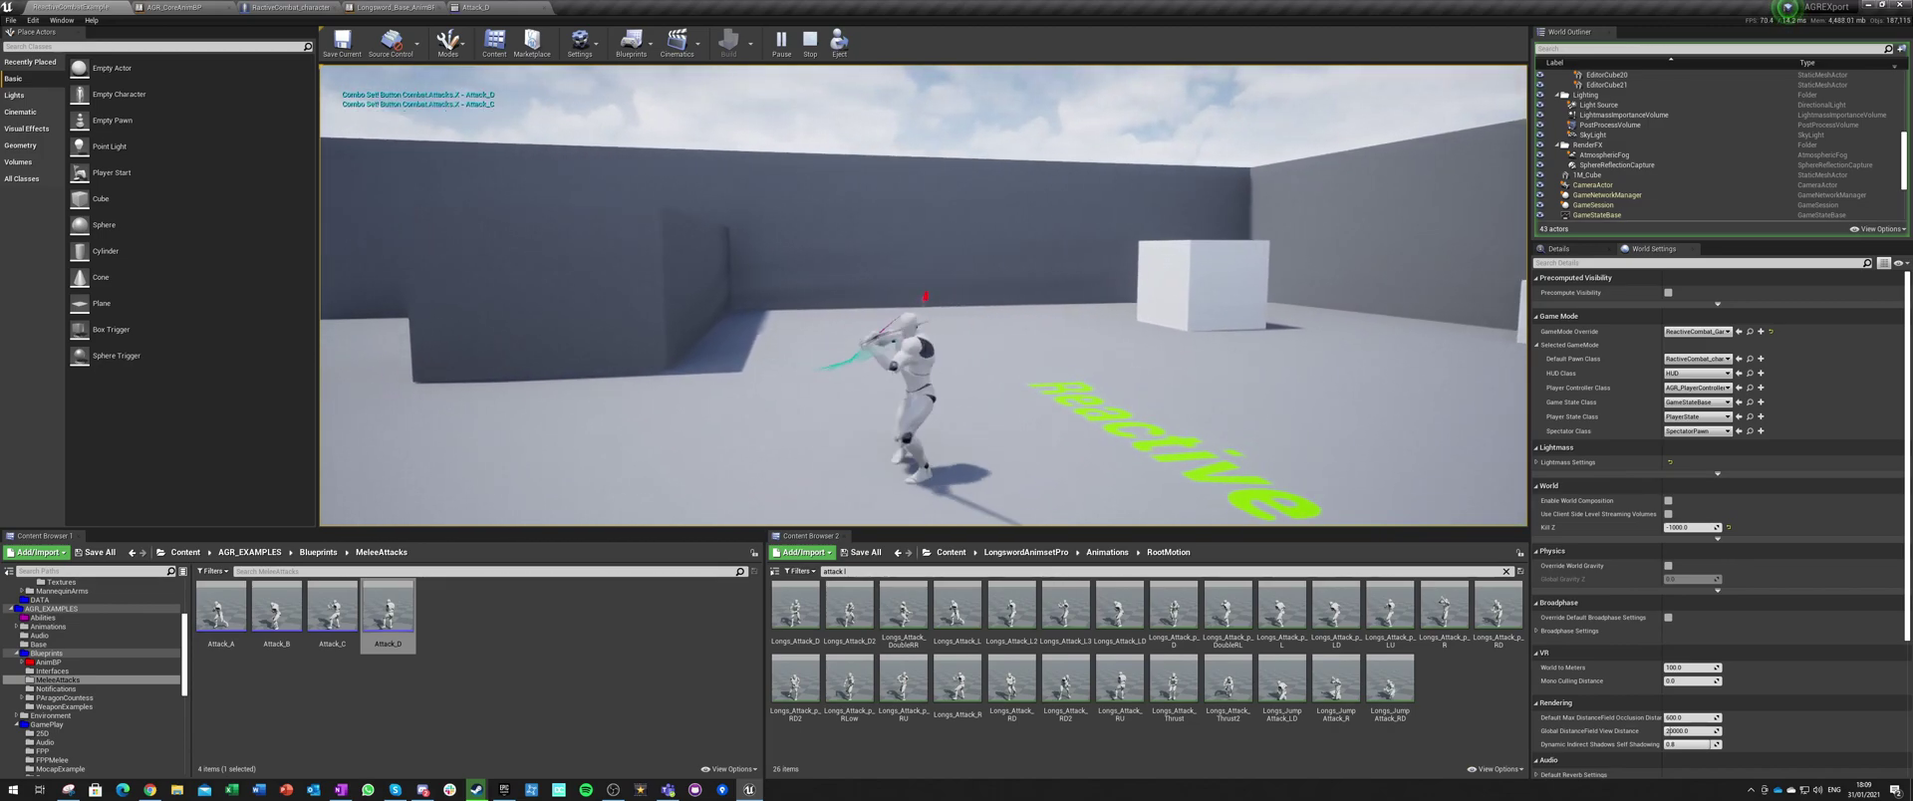
click(923, 296)
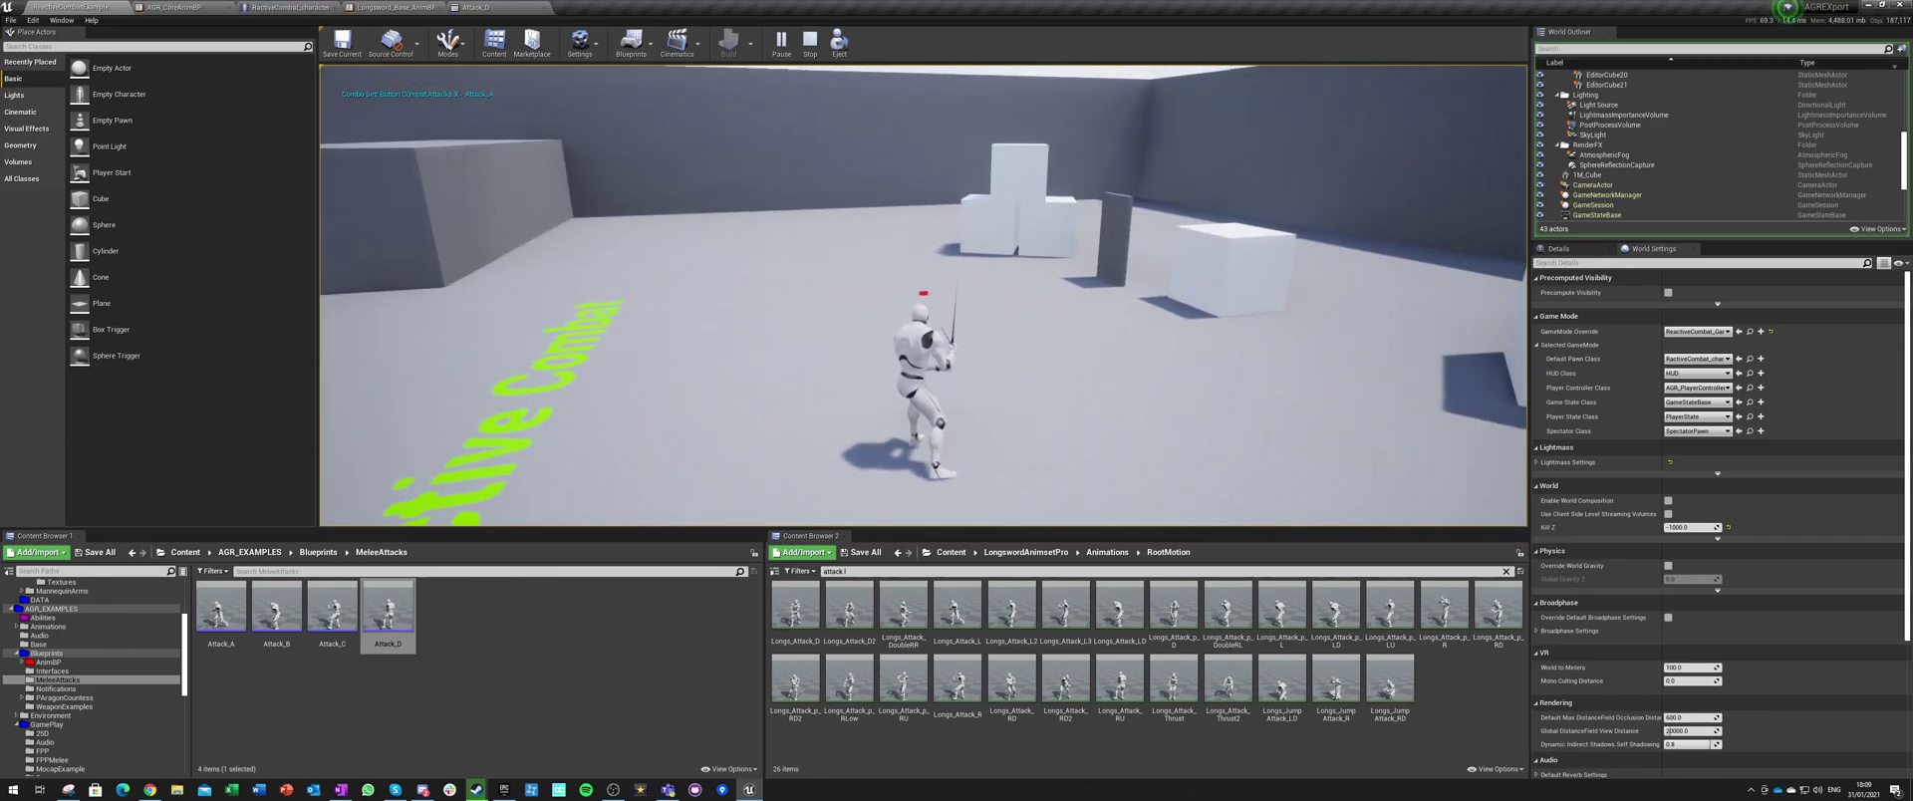
click(923, 296)
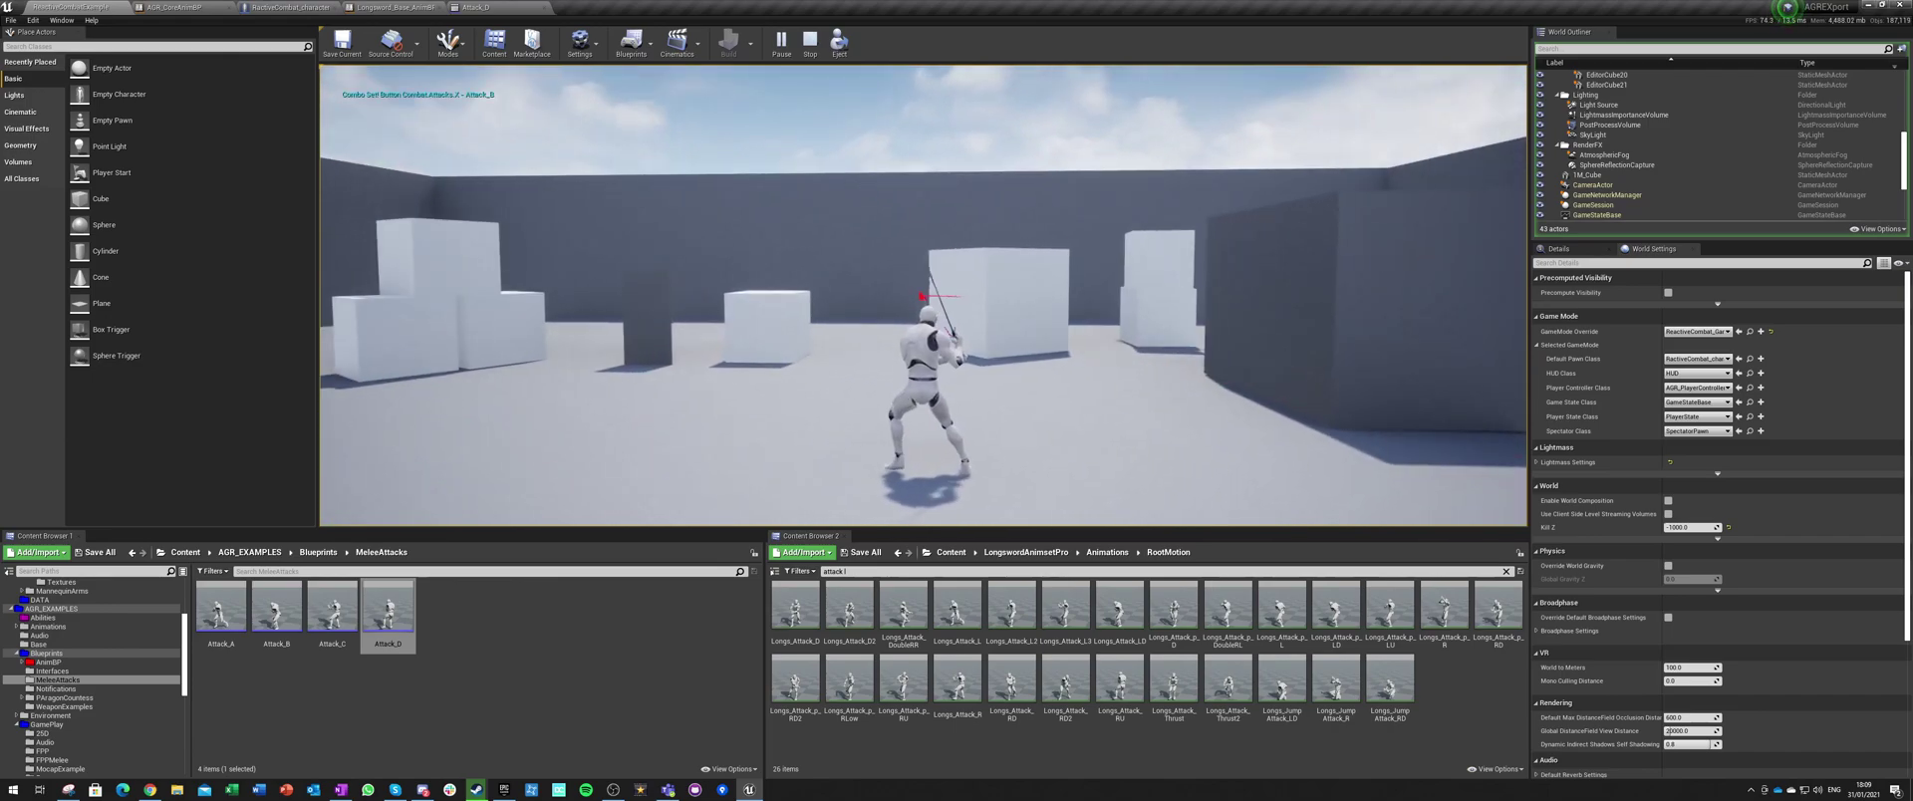
click(924, 296)
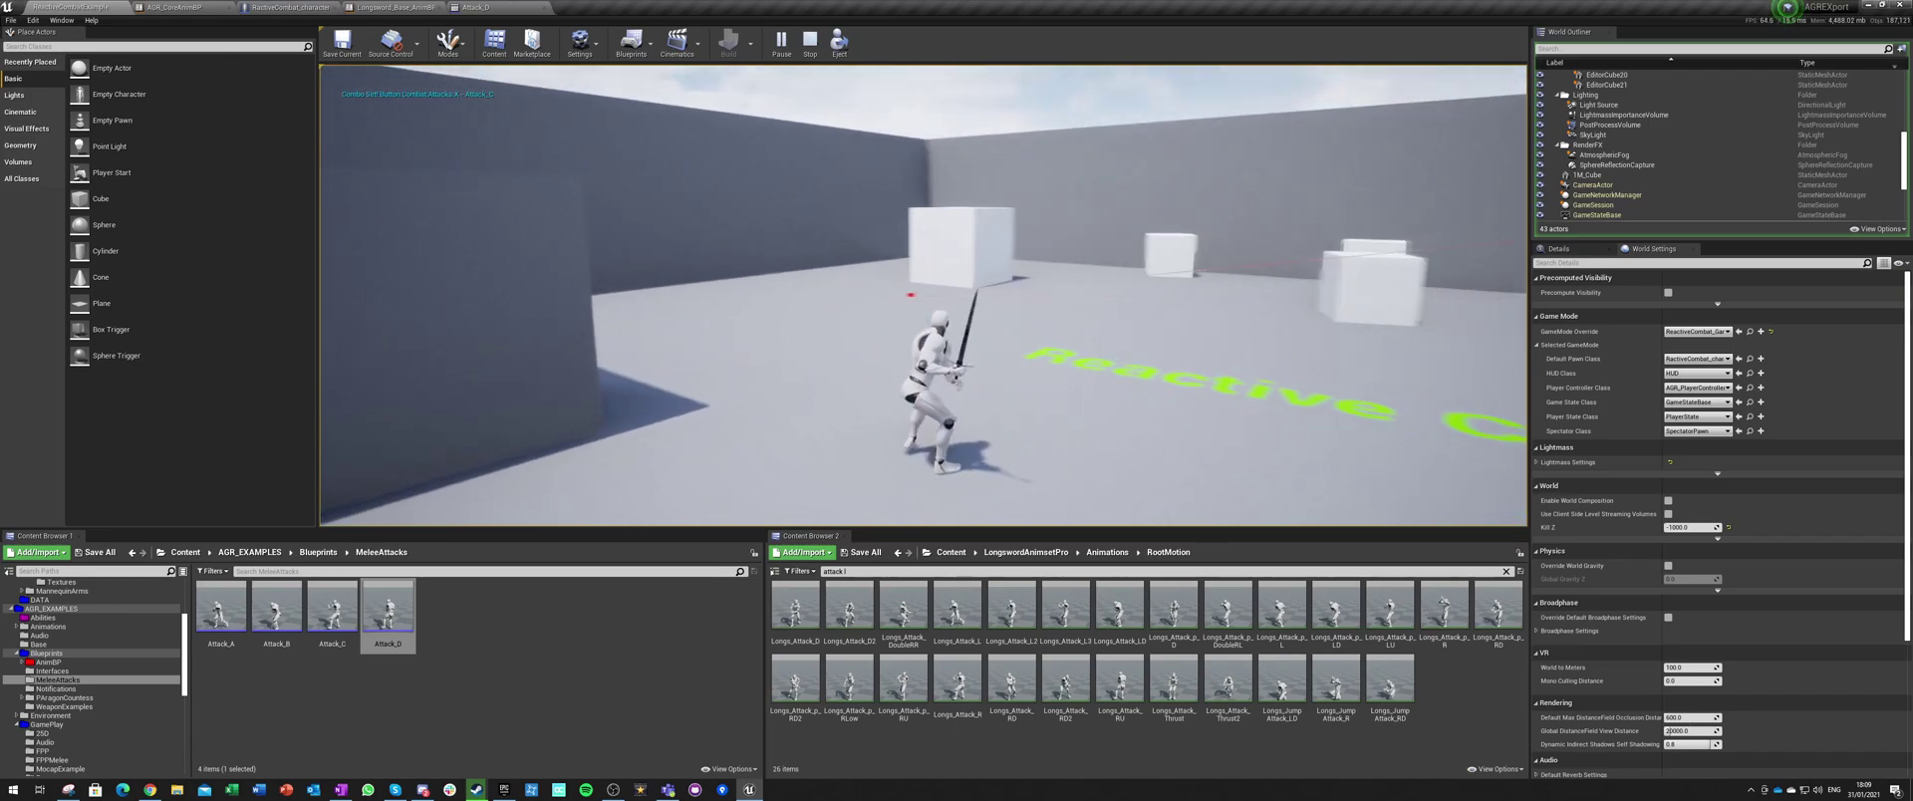
Step: Title the comment around the Begun Attack and Ended Attack events "attacks" and add a BegunHitTrace event for AGR_CombatMaster
text(attacks)
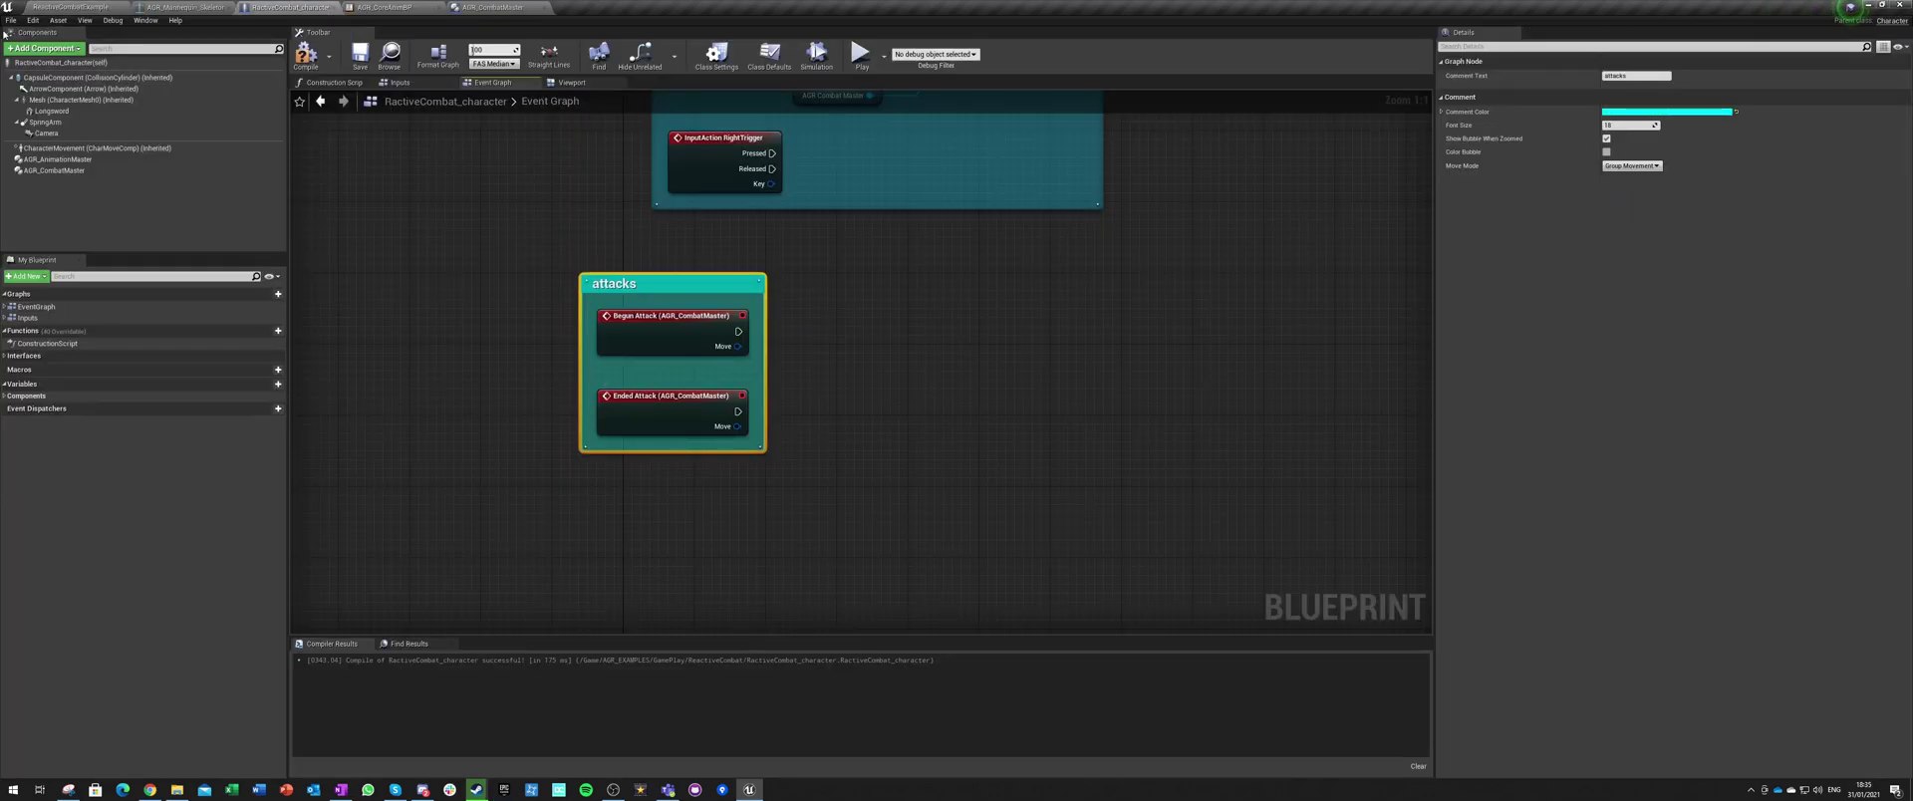
click(55, 170)
right_click(57, 174)
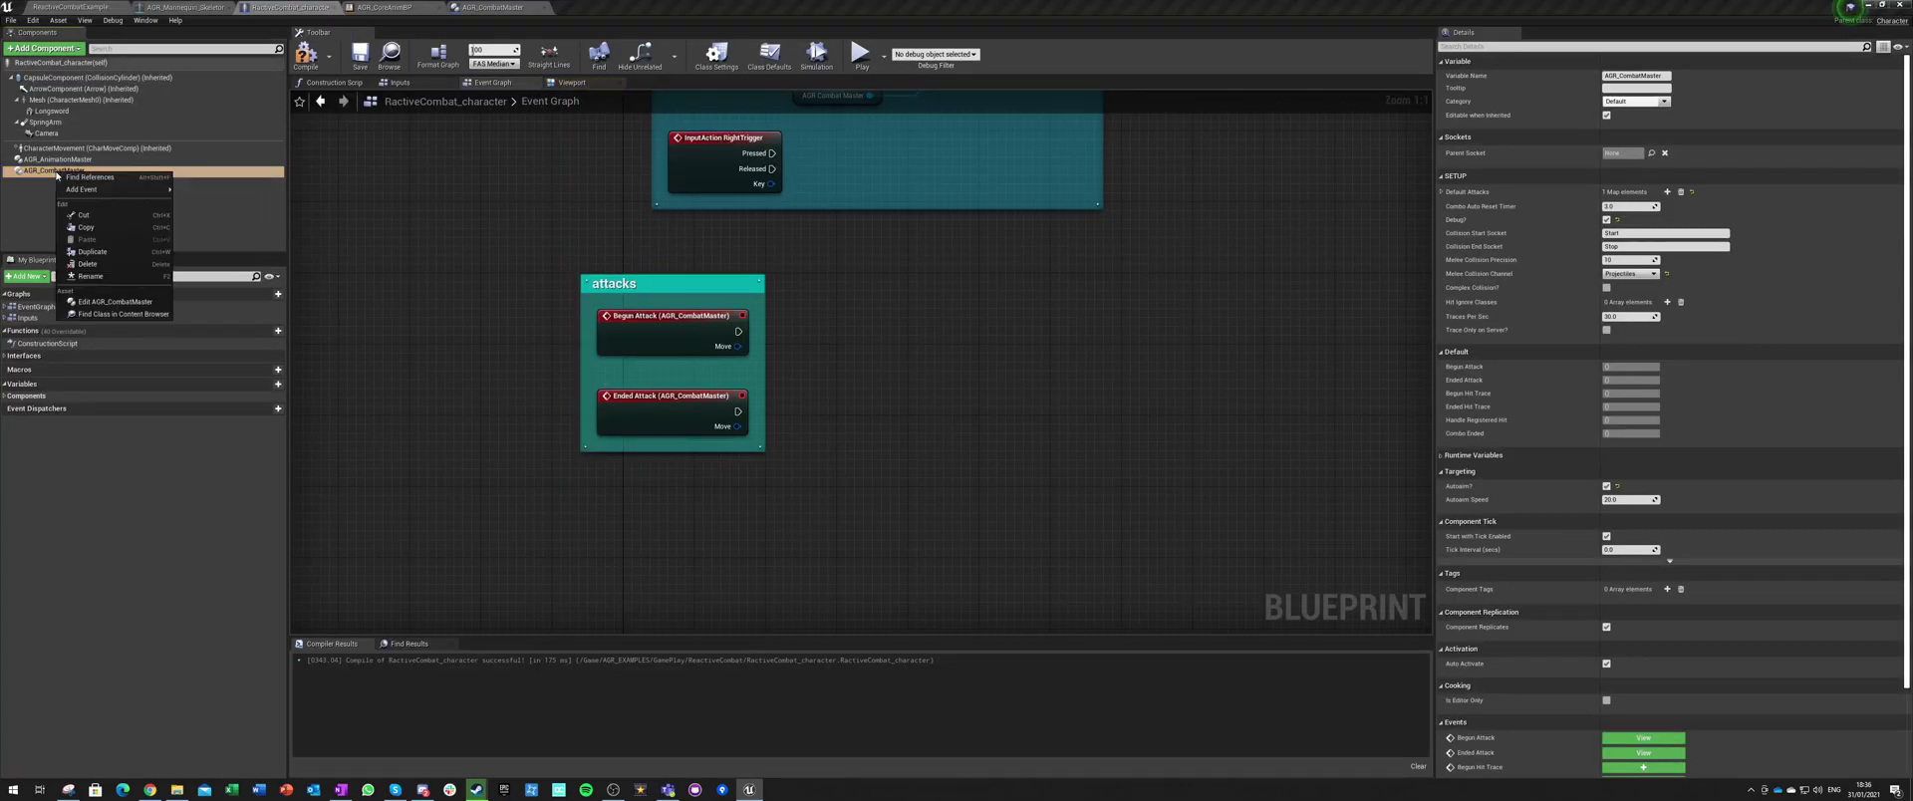
mouse_move(81, 193)
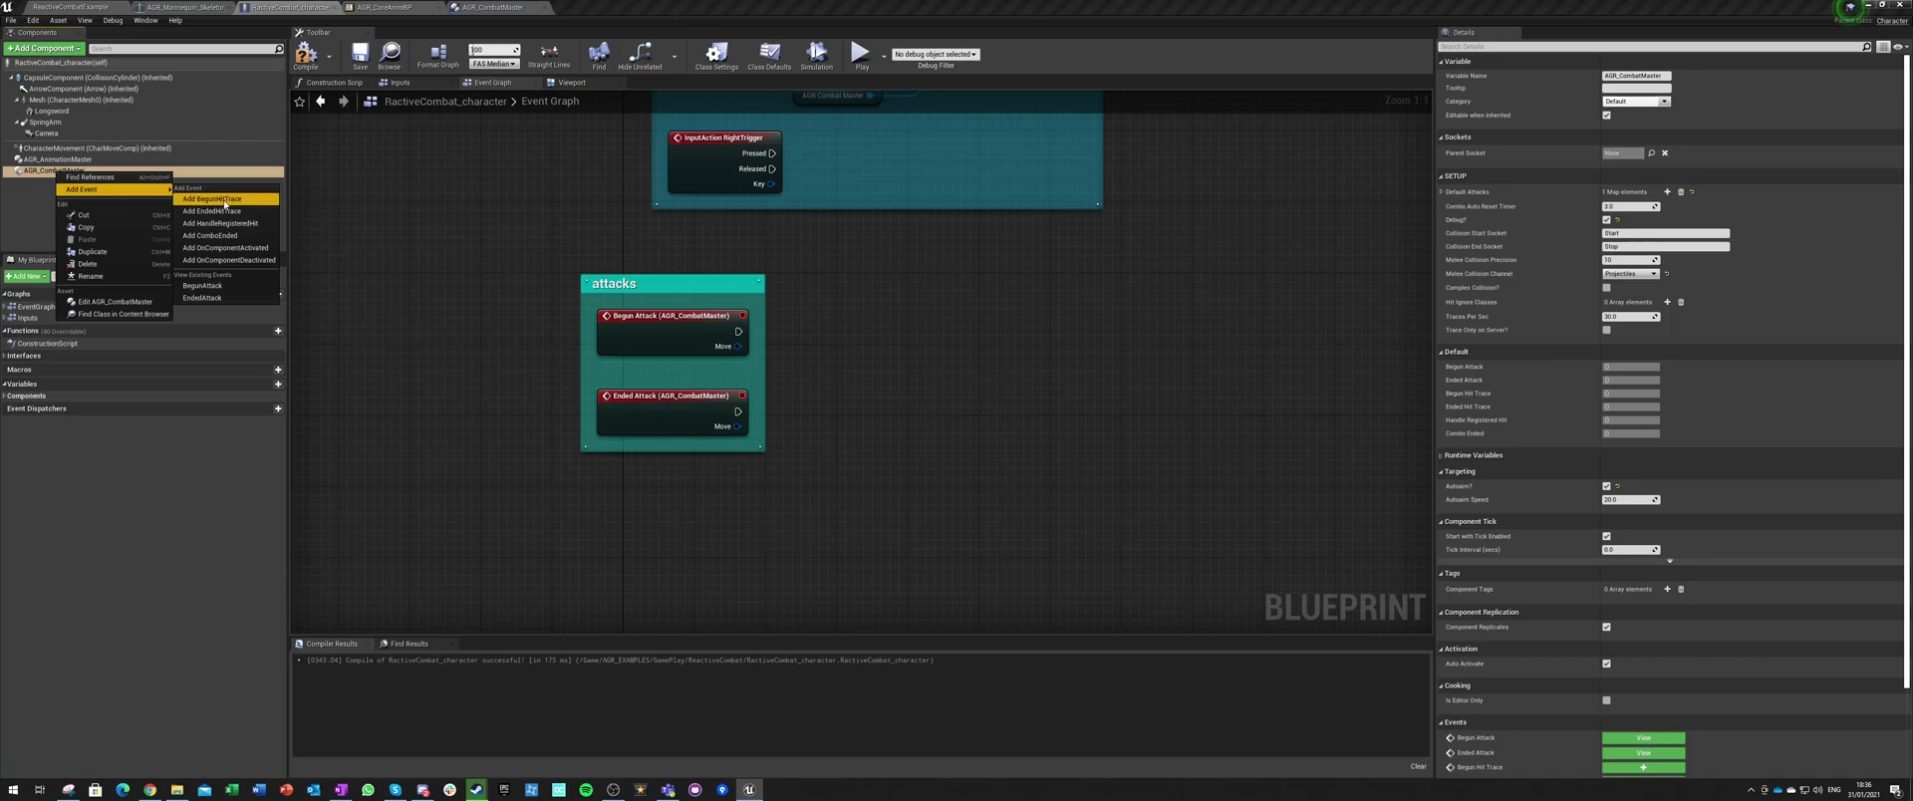
click(212, 199)
Step: Add an EndedHitTrace event for AGR_CombatMaster and place both hit trace events close together beneath the attacks comment
right_click(72, 170)
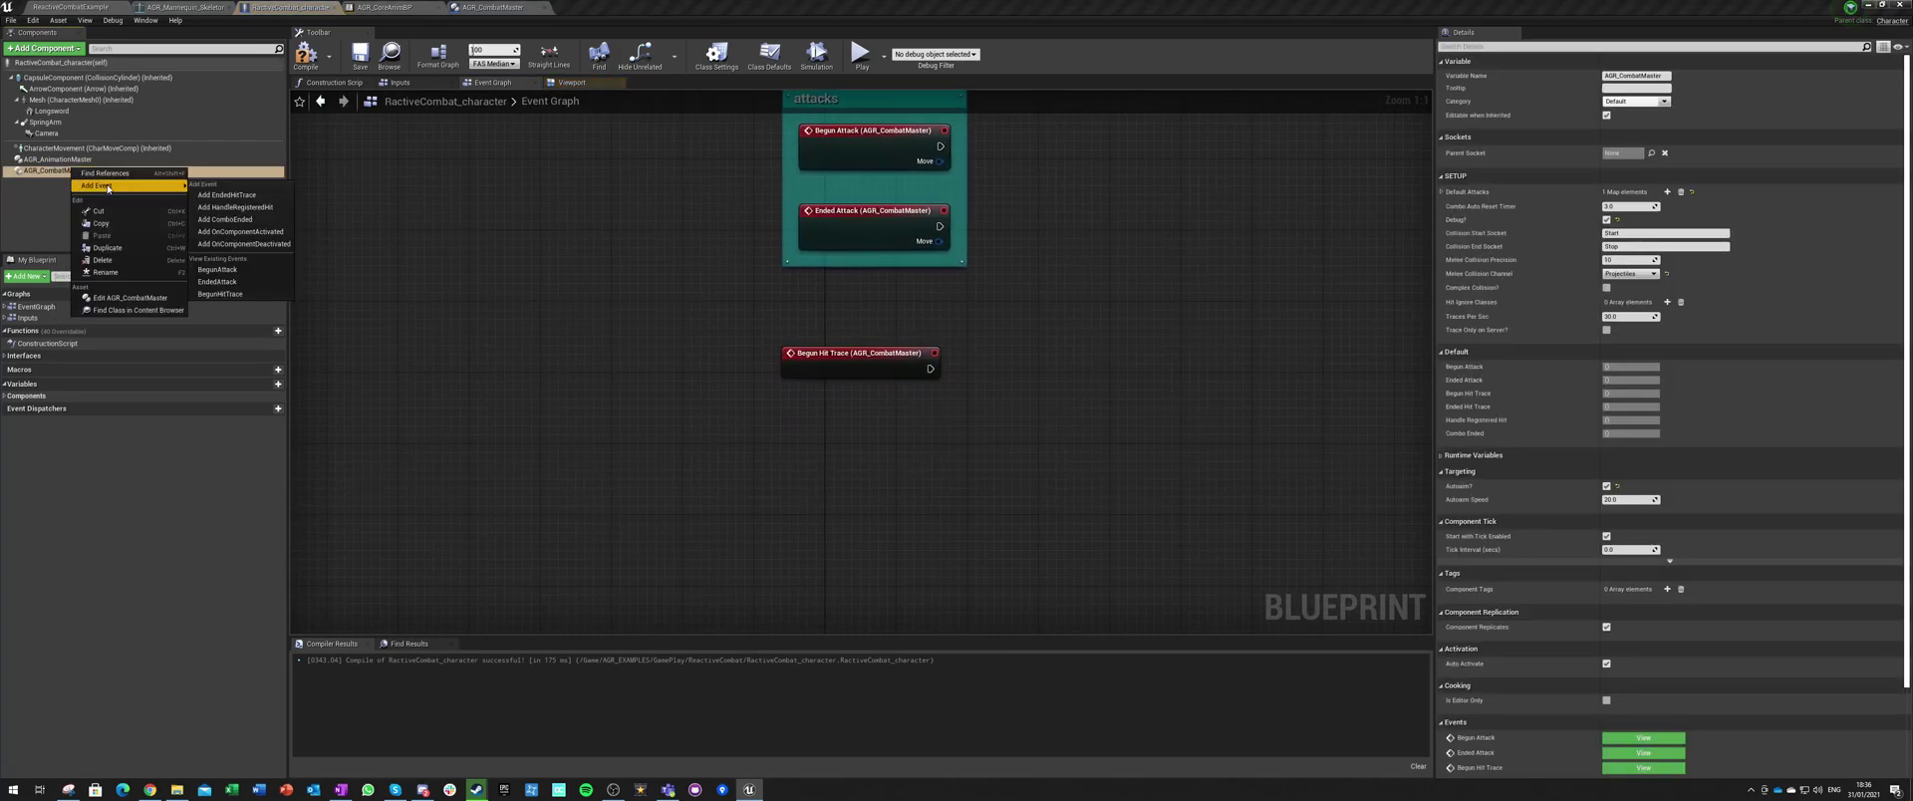
click(232, 196)
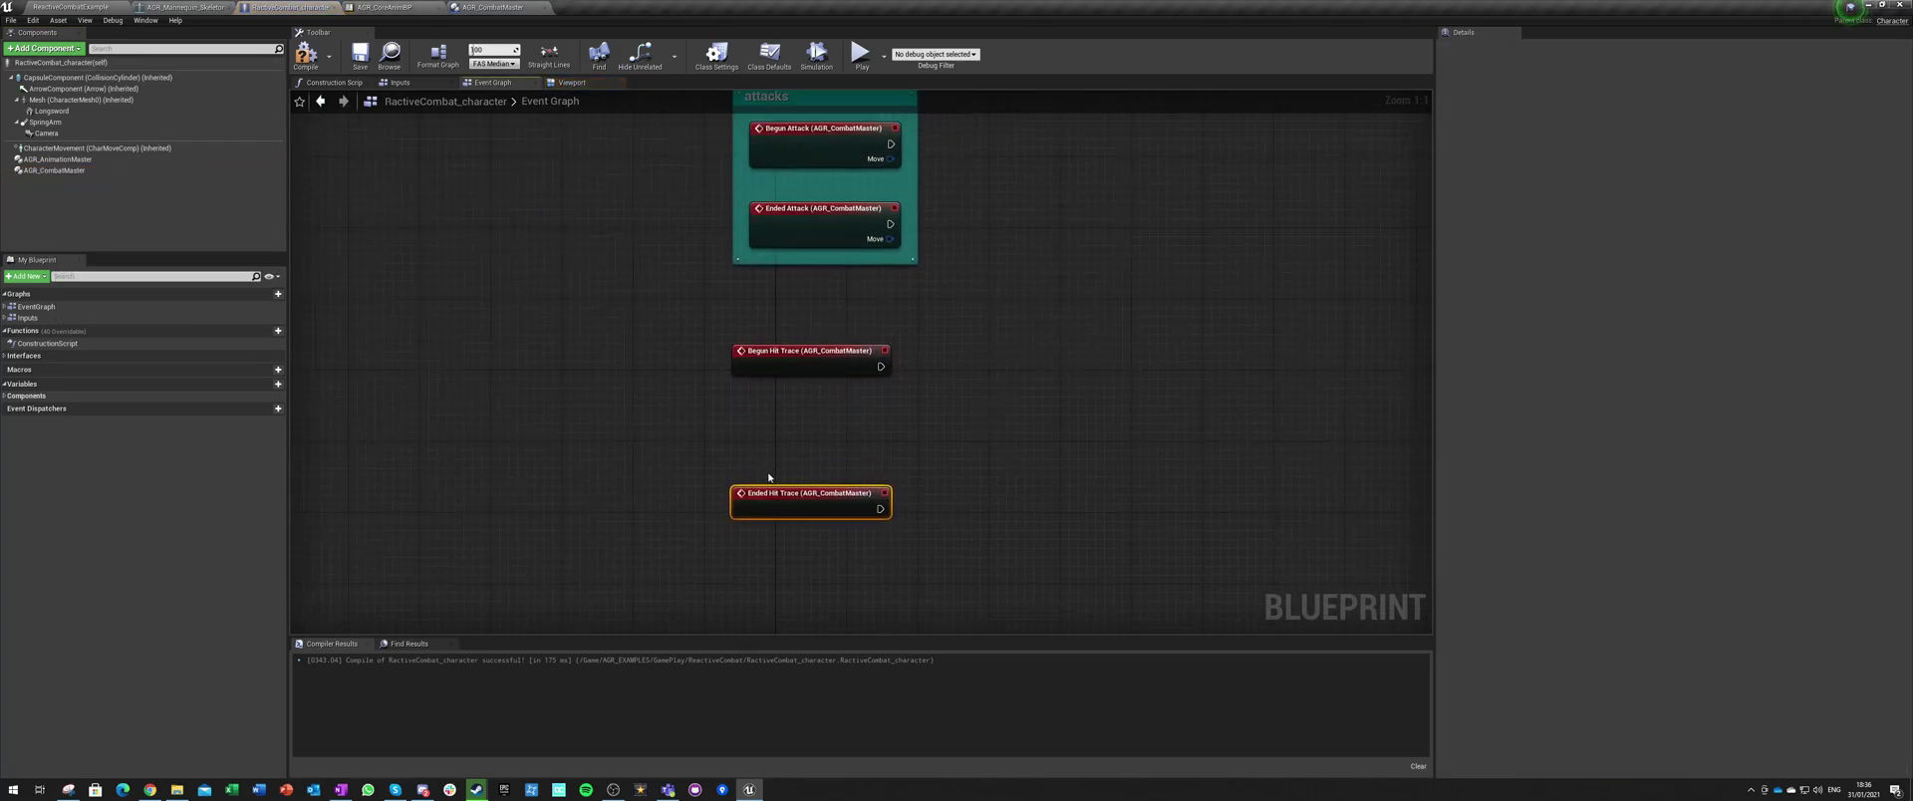
drag(711, 328, 811, 451)
drag(766, 352, 775, 387)
click(771, 379)
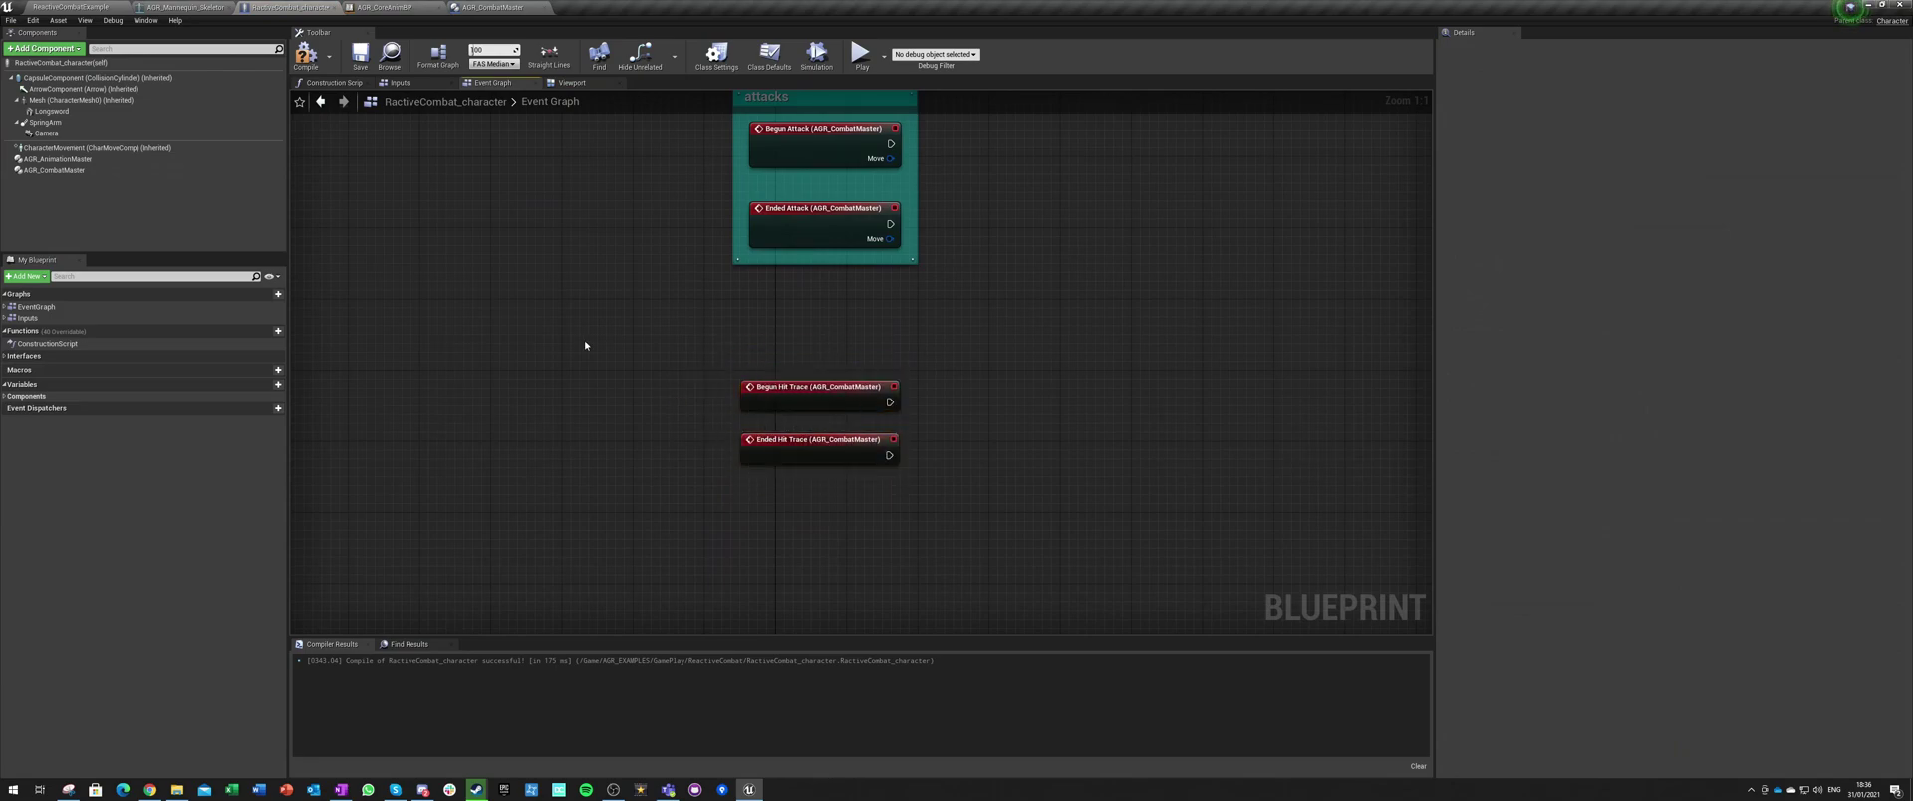
Step: Play the level and chain several sword attacks while moving to check the combos, ending the play session
click(71, 7)
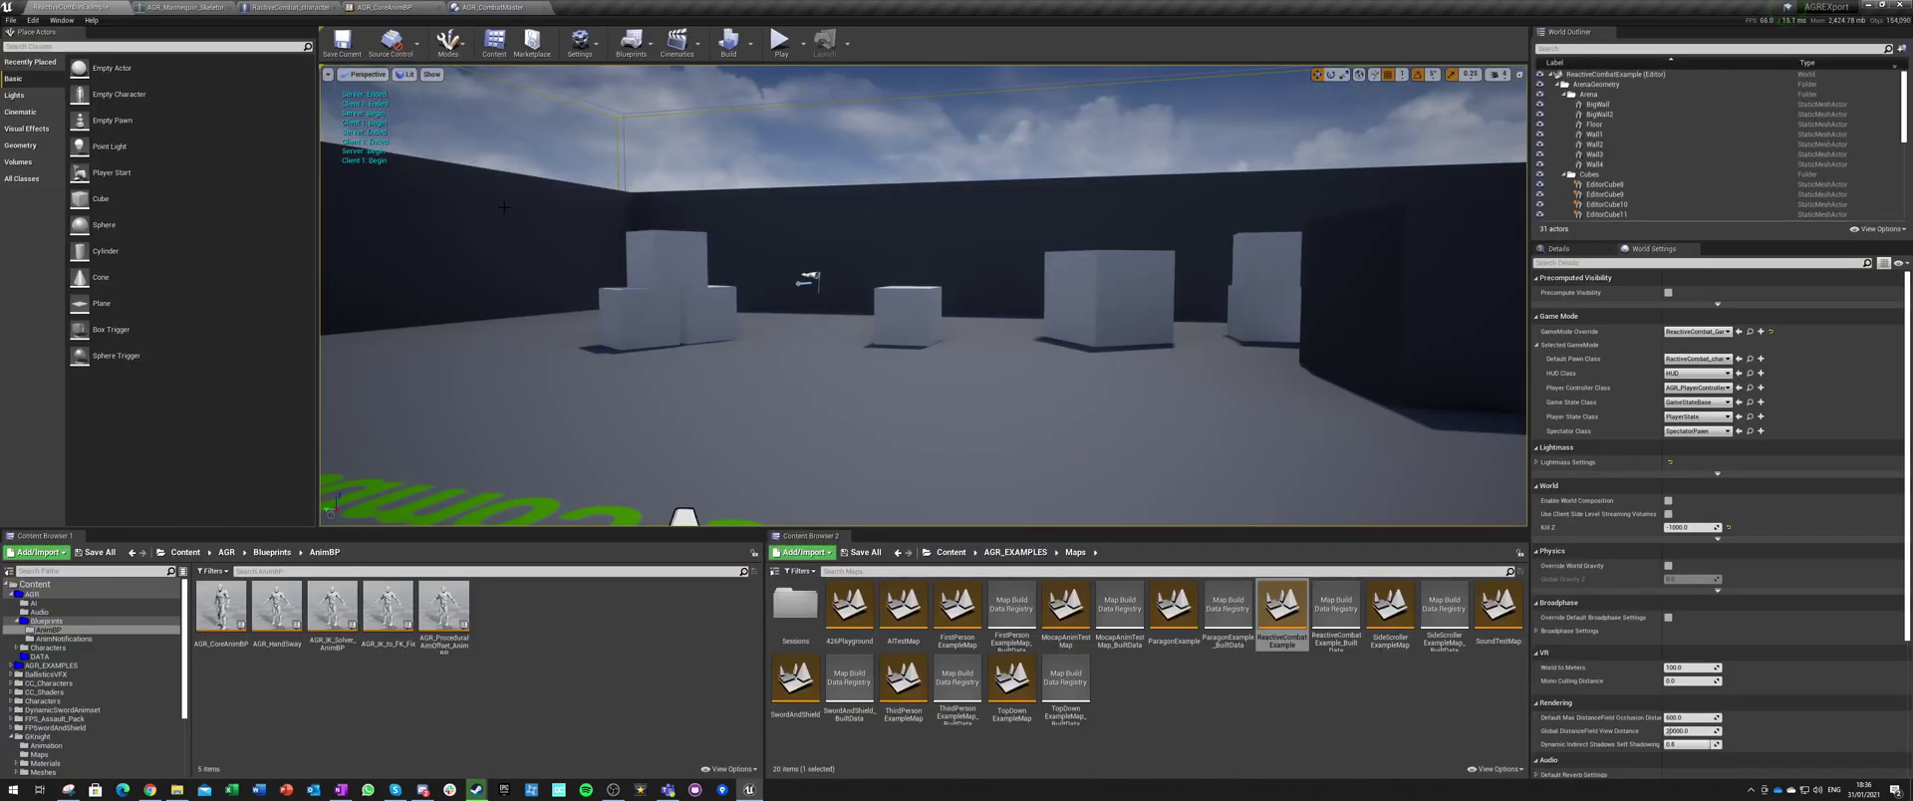
click(781, 43)
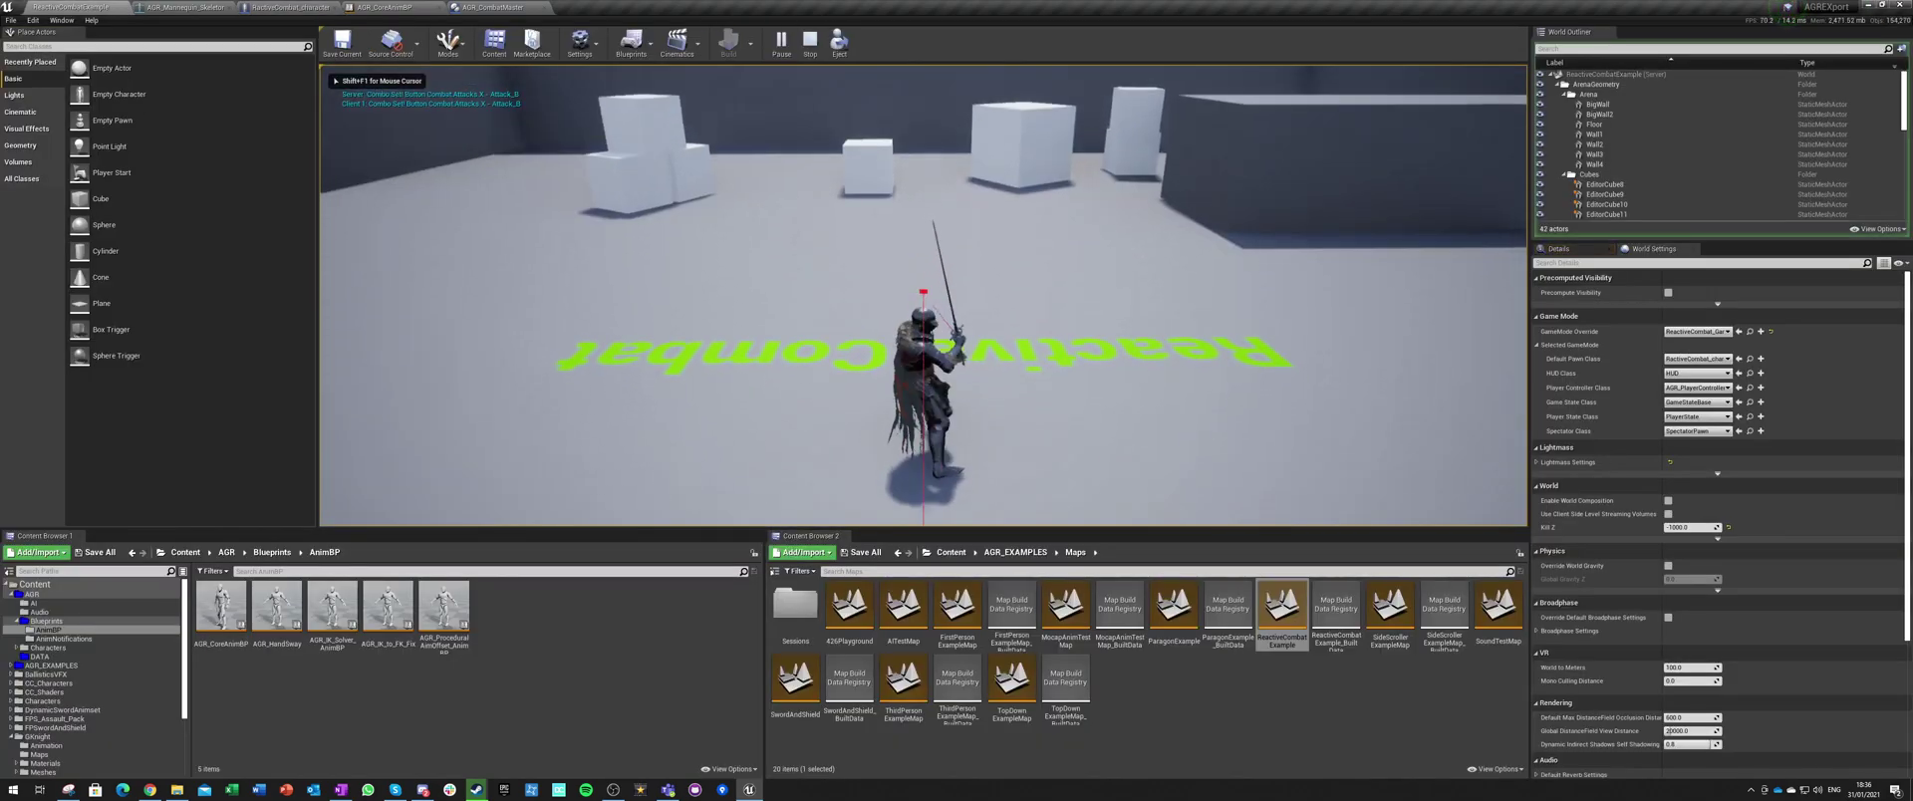
key(w)
click(923, 296)
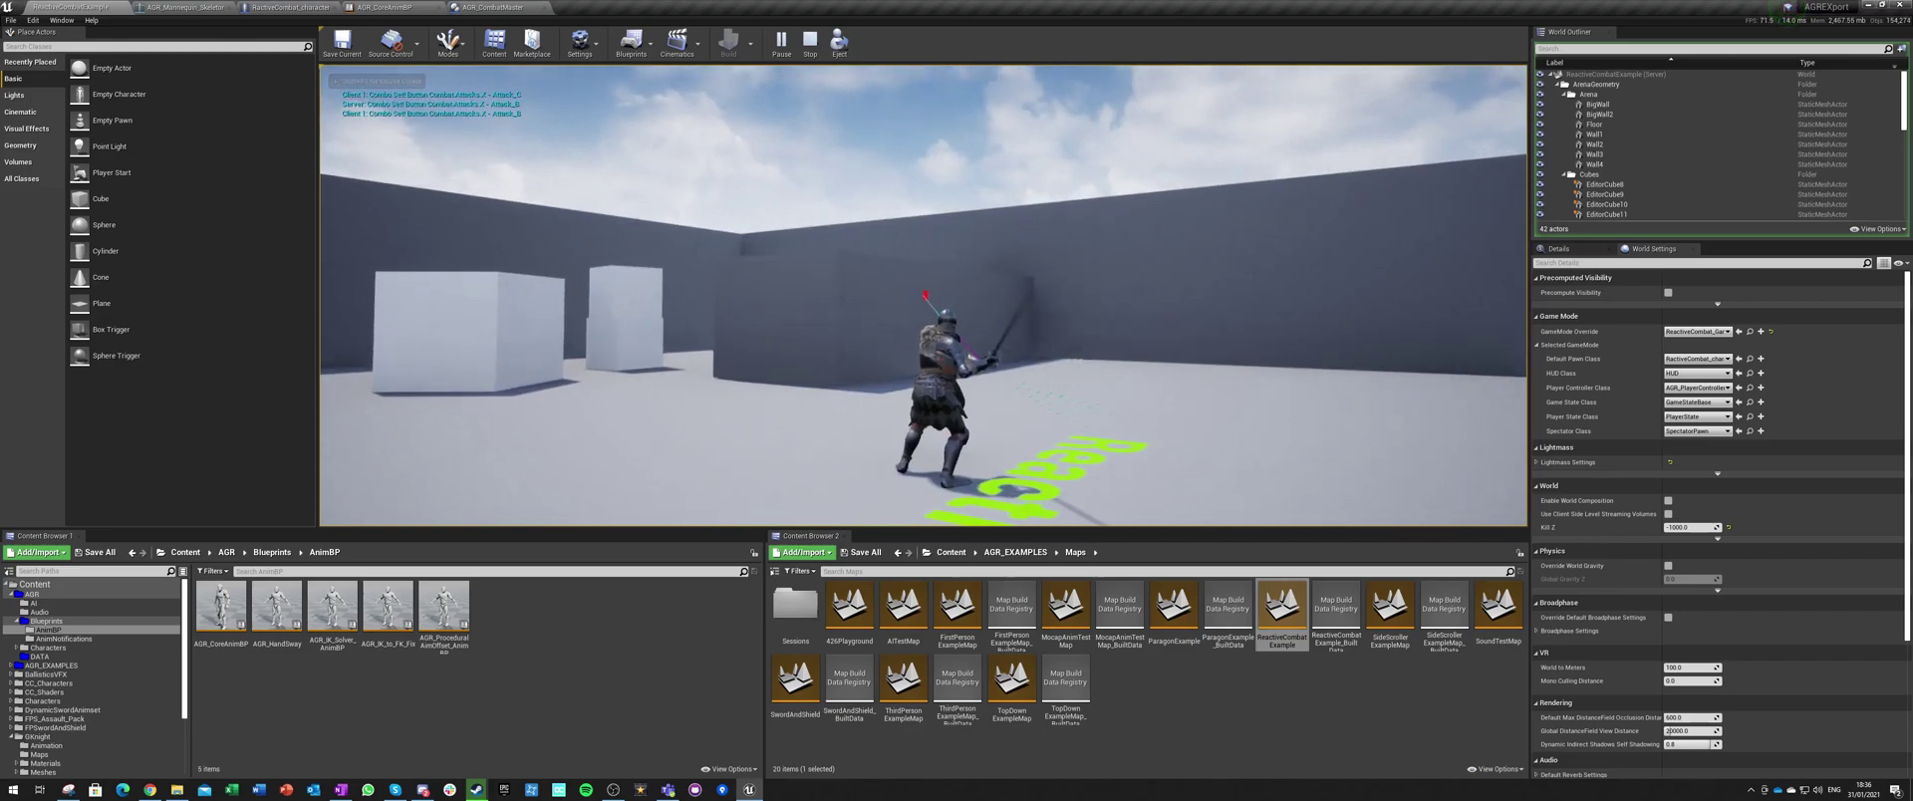
click(923, 296)
click(923, 296)
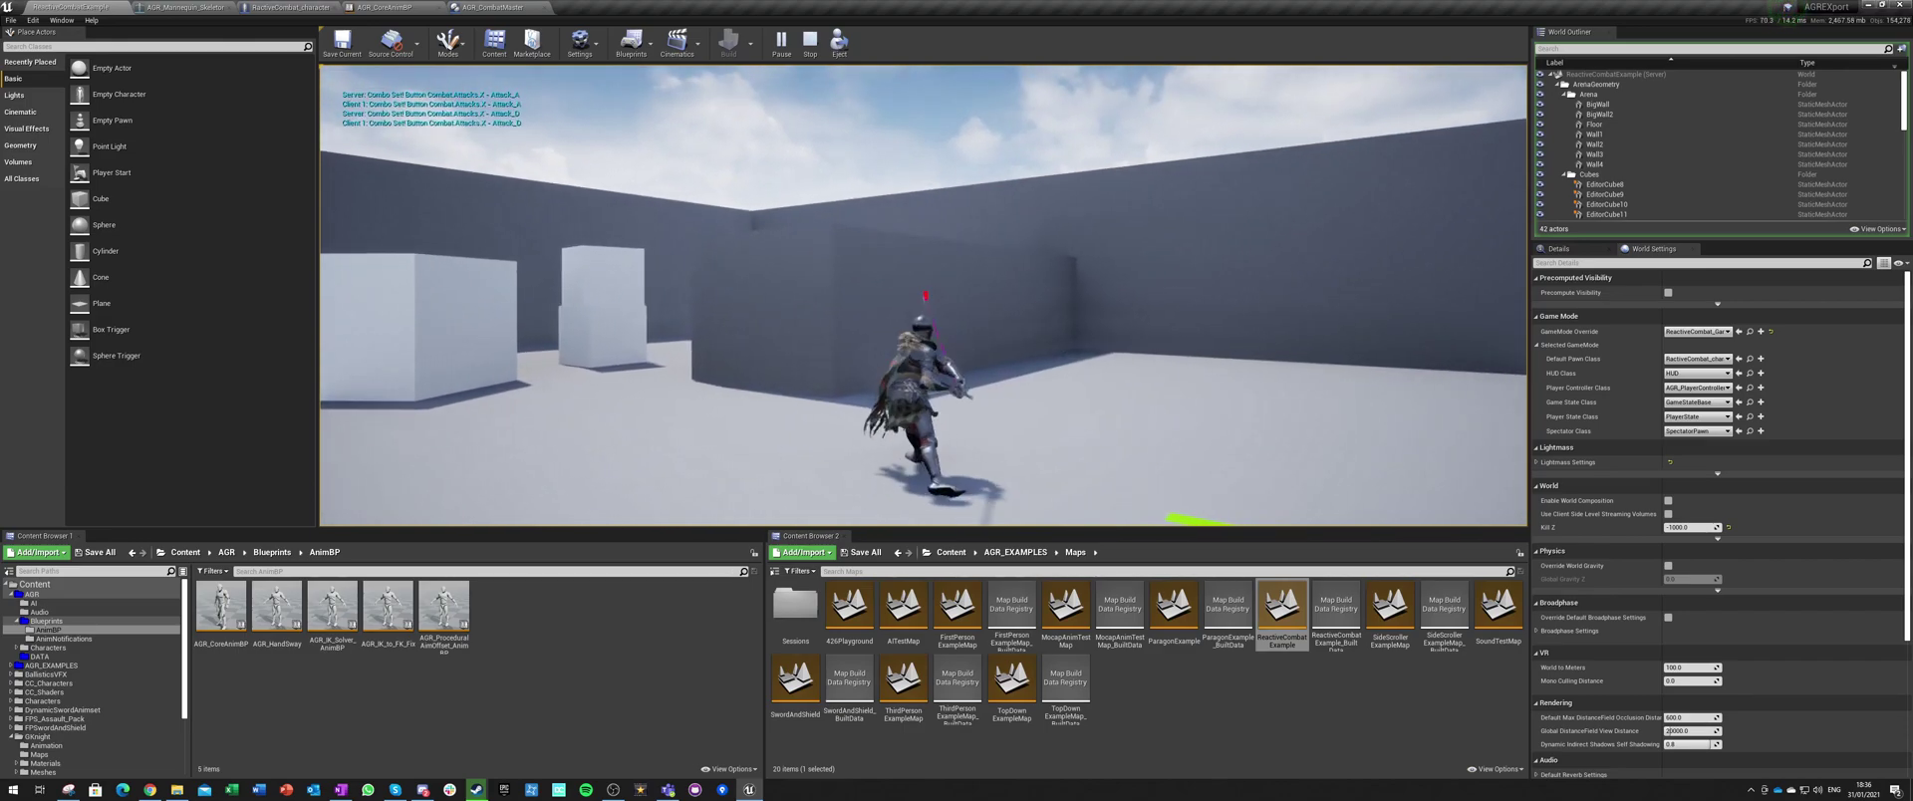
key(Escape)
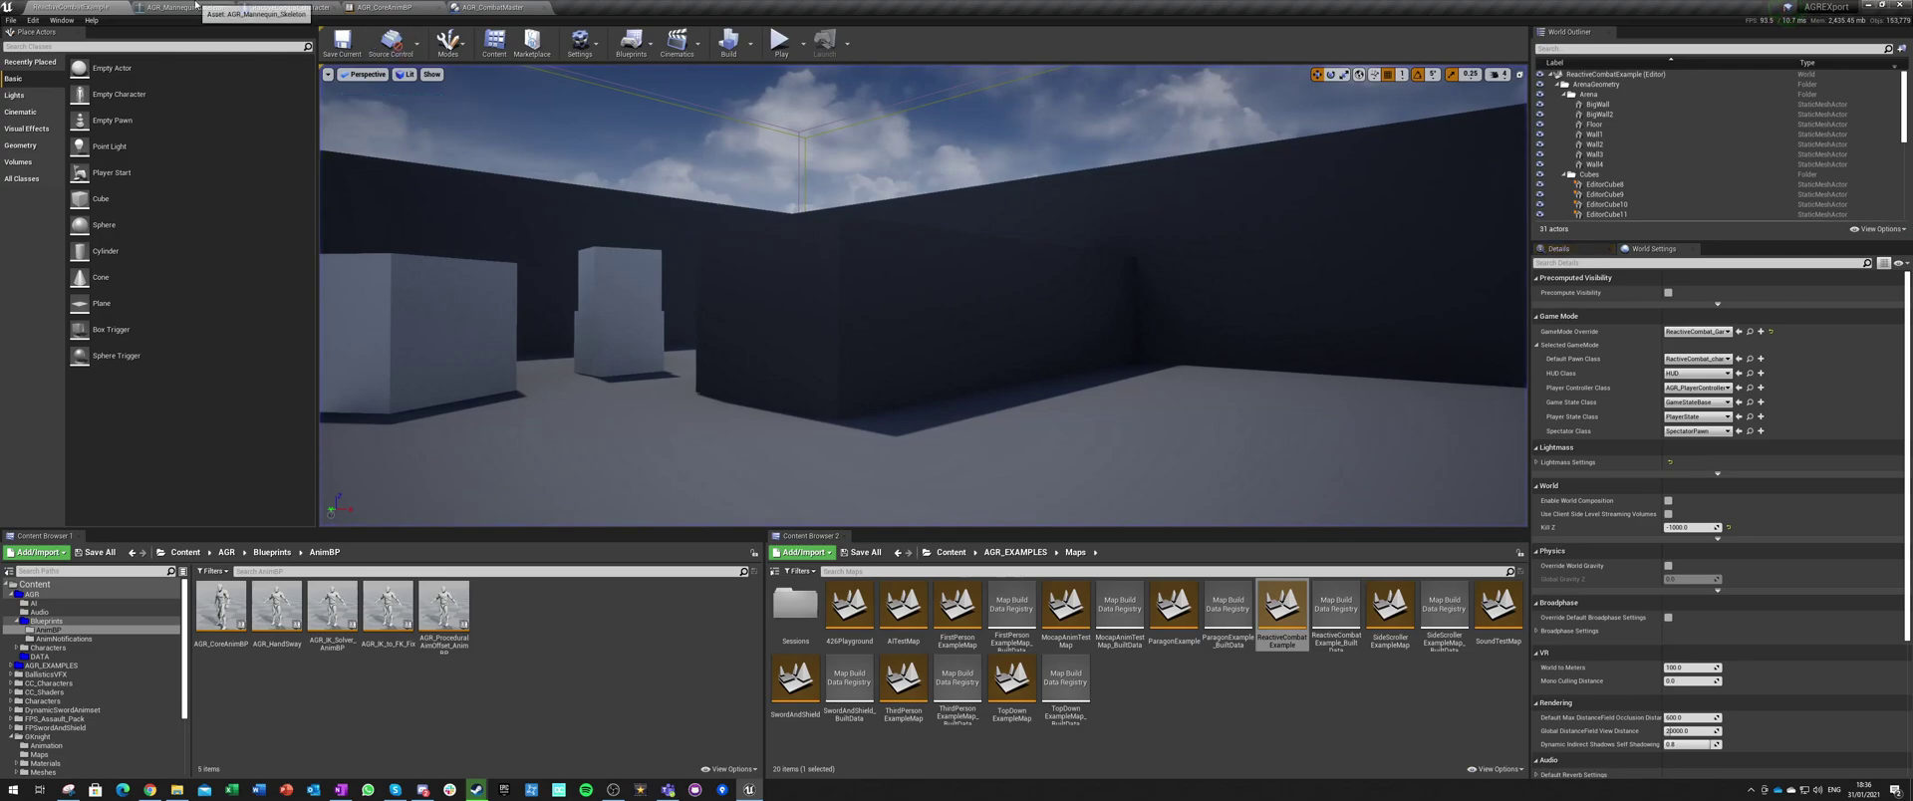
Step: Select the character's Longsword component, and select P_DarkTrail in TrailPack > Particles > Dark > Sword_Trail
click(189, 7)
click(288, 7)
click(56, 112)
click(72, 8)
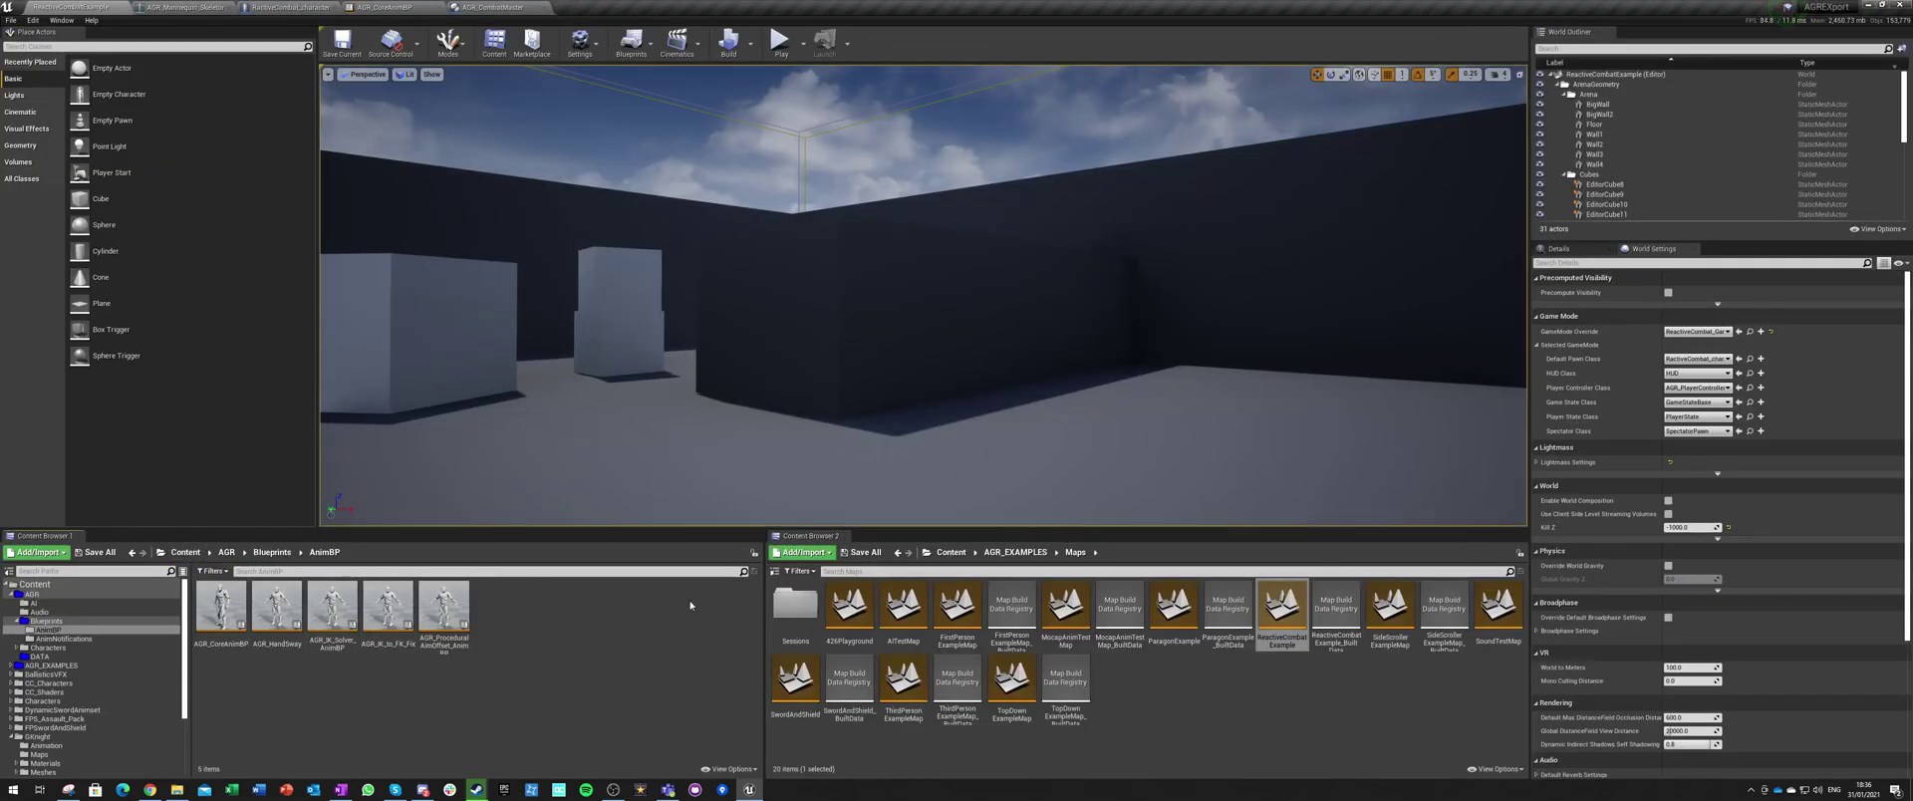
click(951, 552)
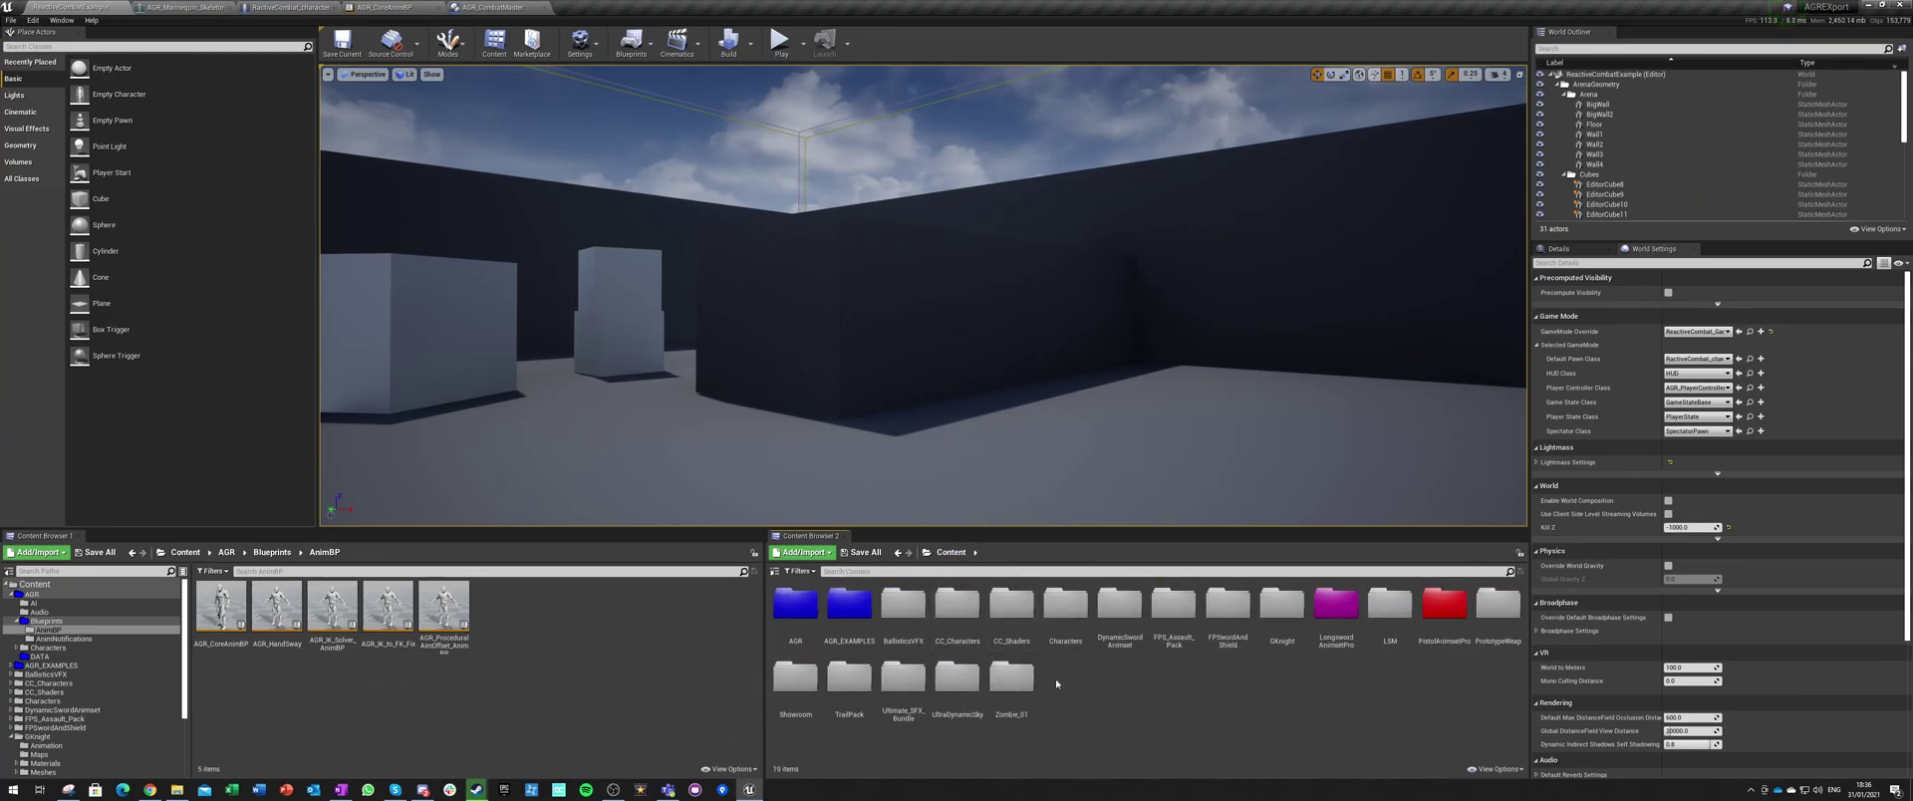
double_click(840, 696)
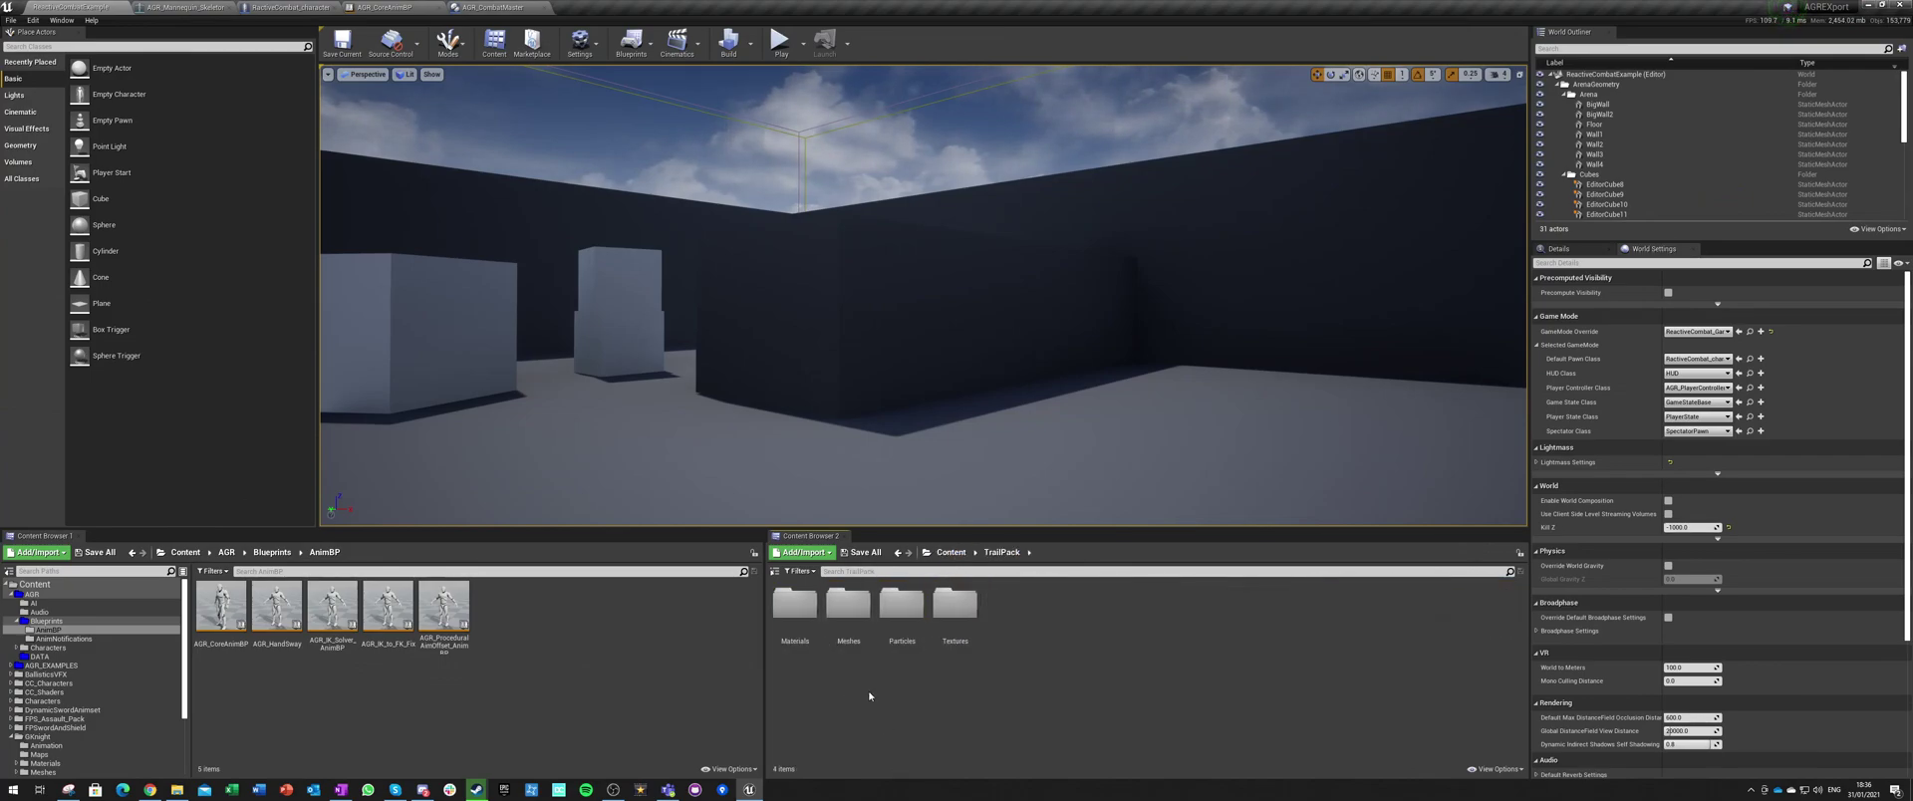
double_click(899, 620)
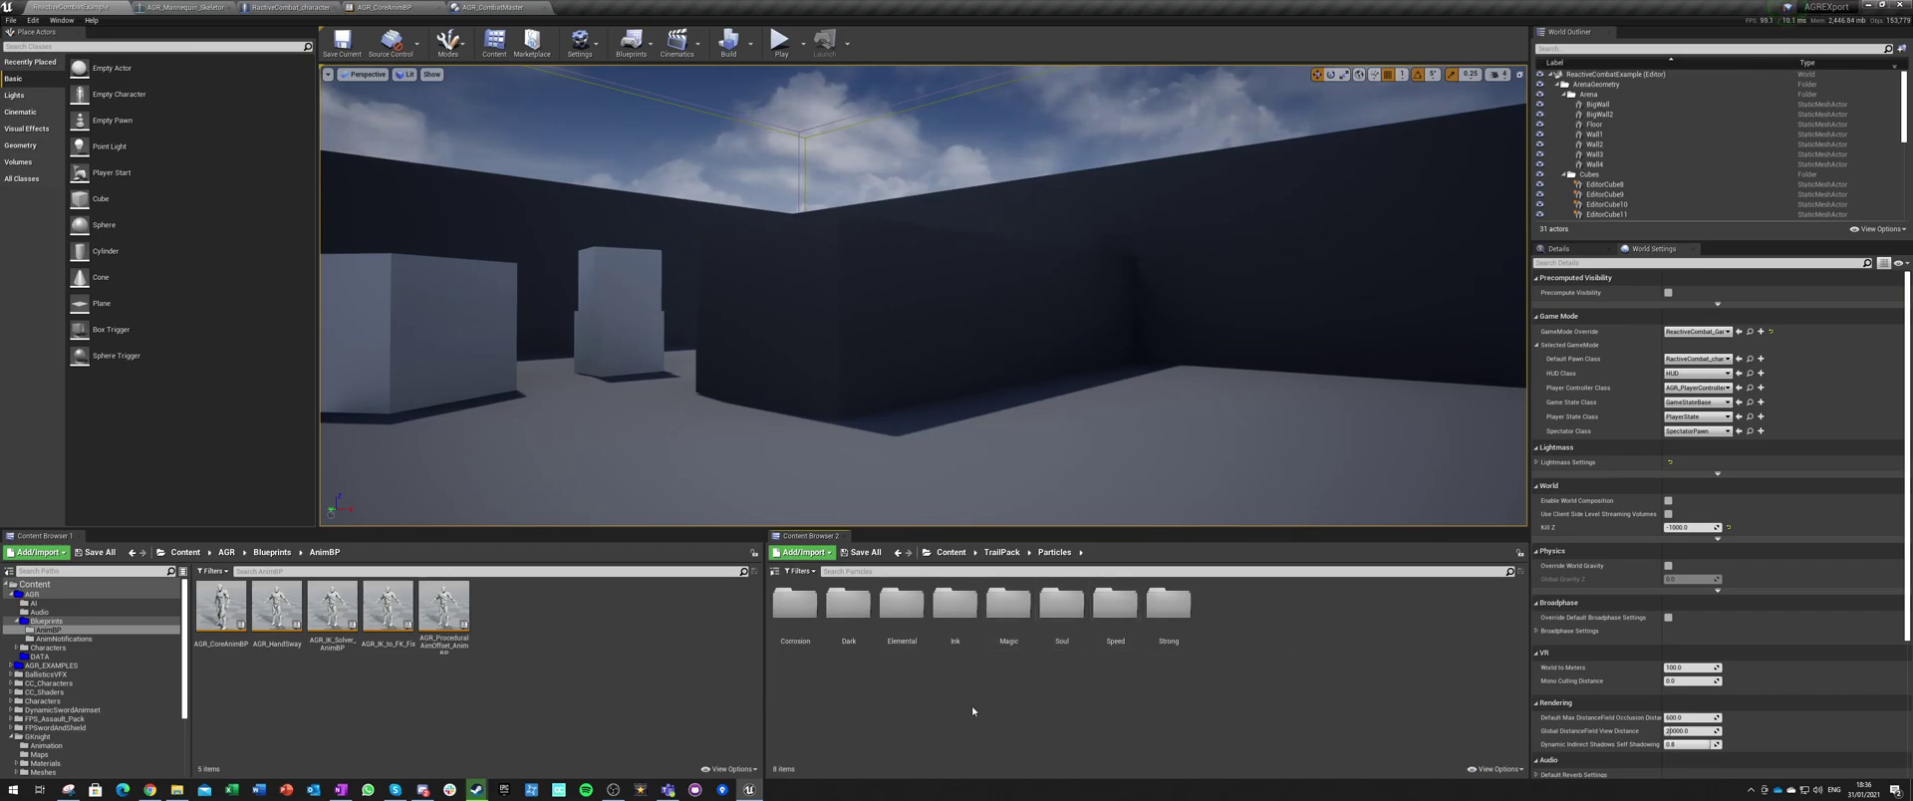
double_click(848, 602)
click(848, 618)
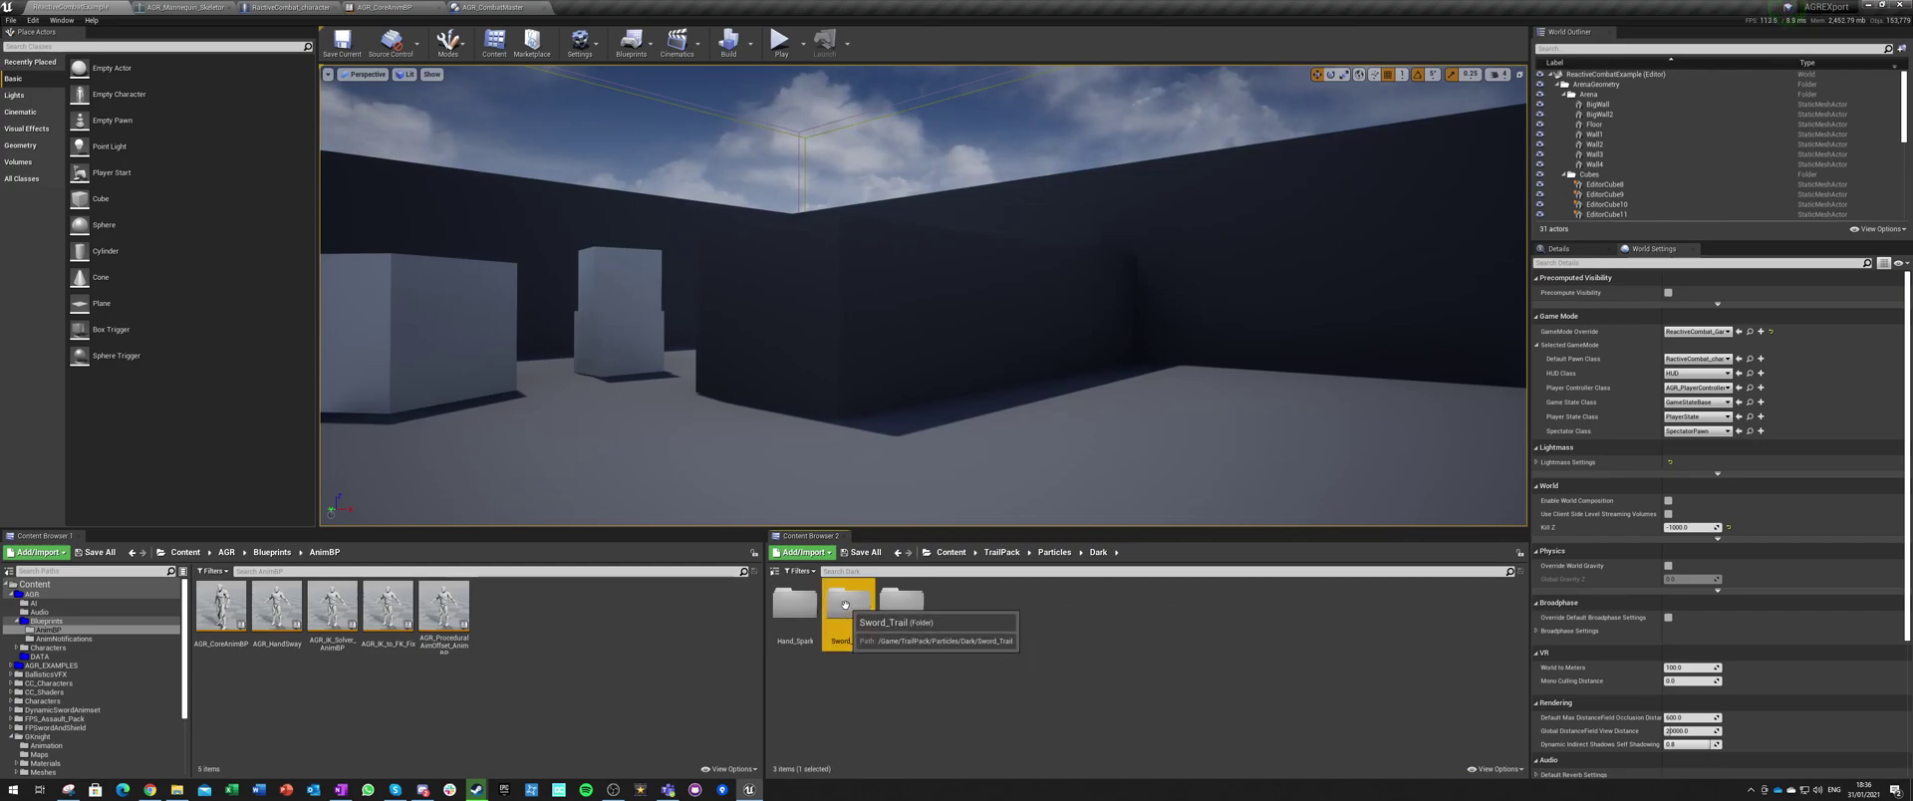
double_click(848, 617)
click(795, 612)
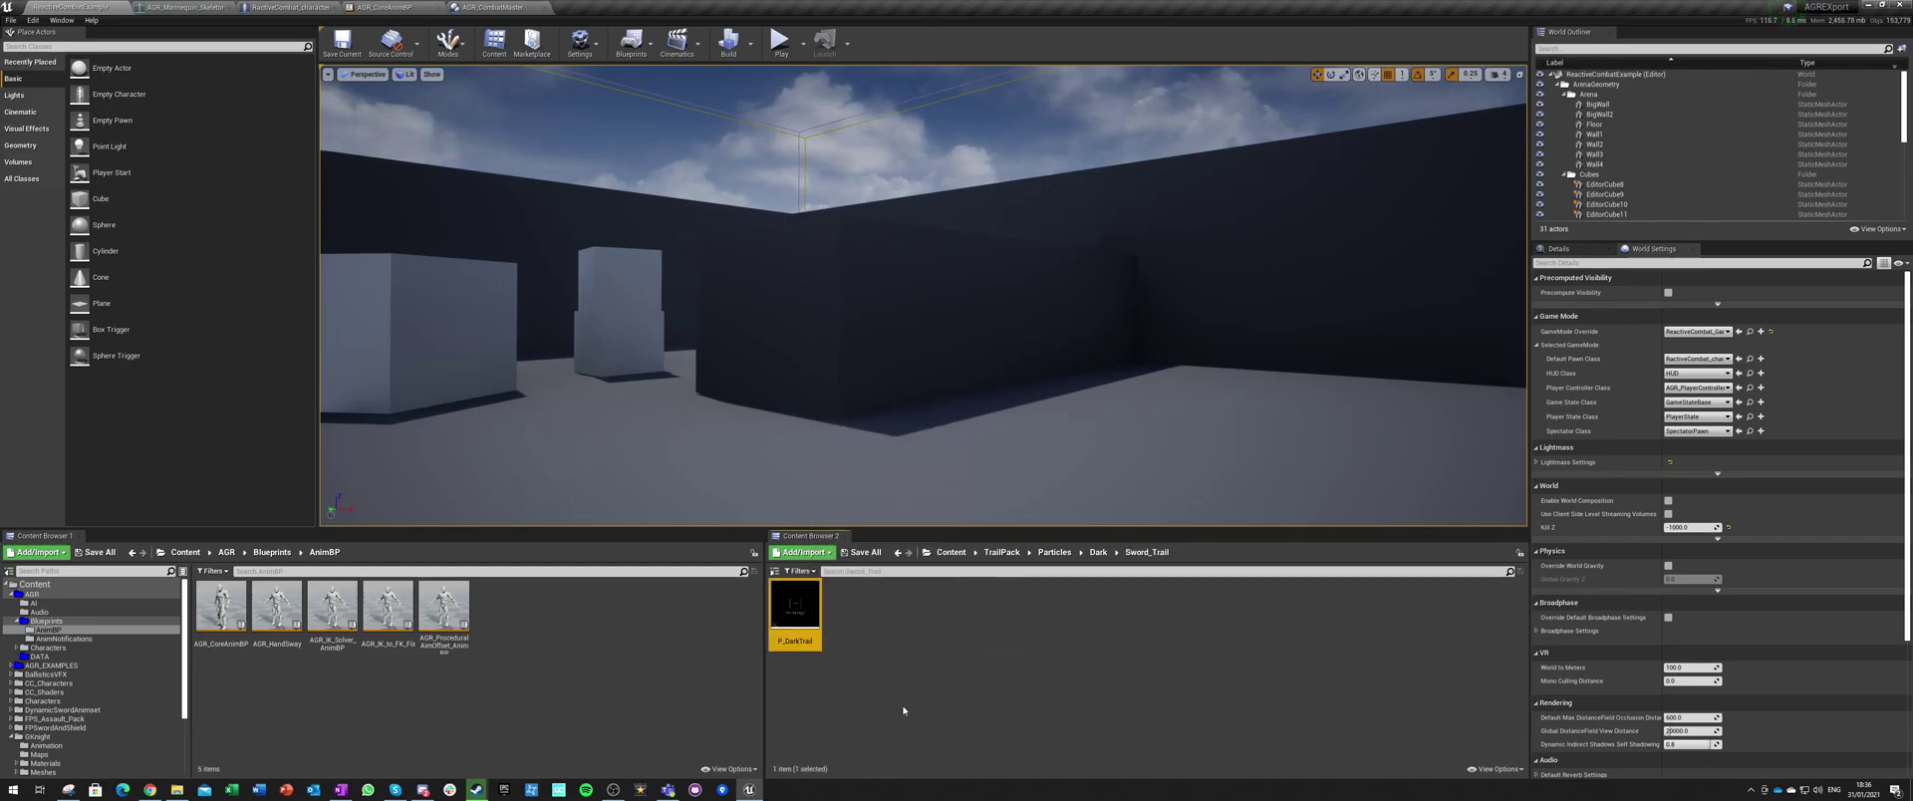
Step: Add the selected P_DarkTrail as a particle system component under the Longsword in the combat character blueprint
click(269, 10)
click(70, 49)
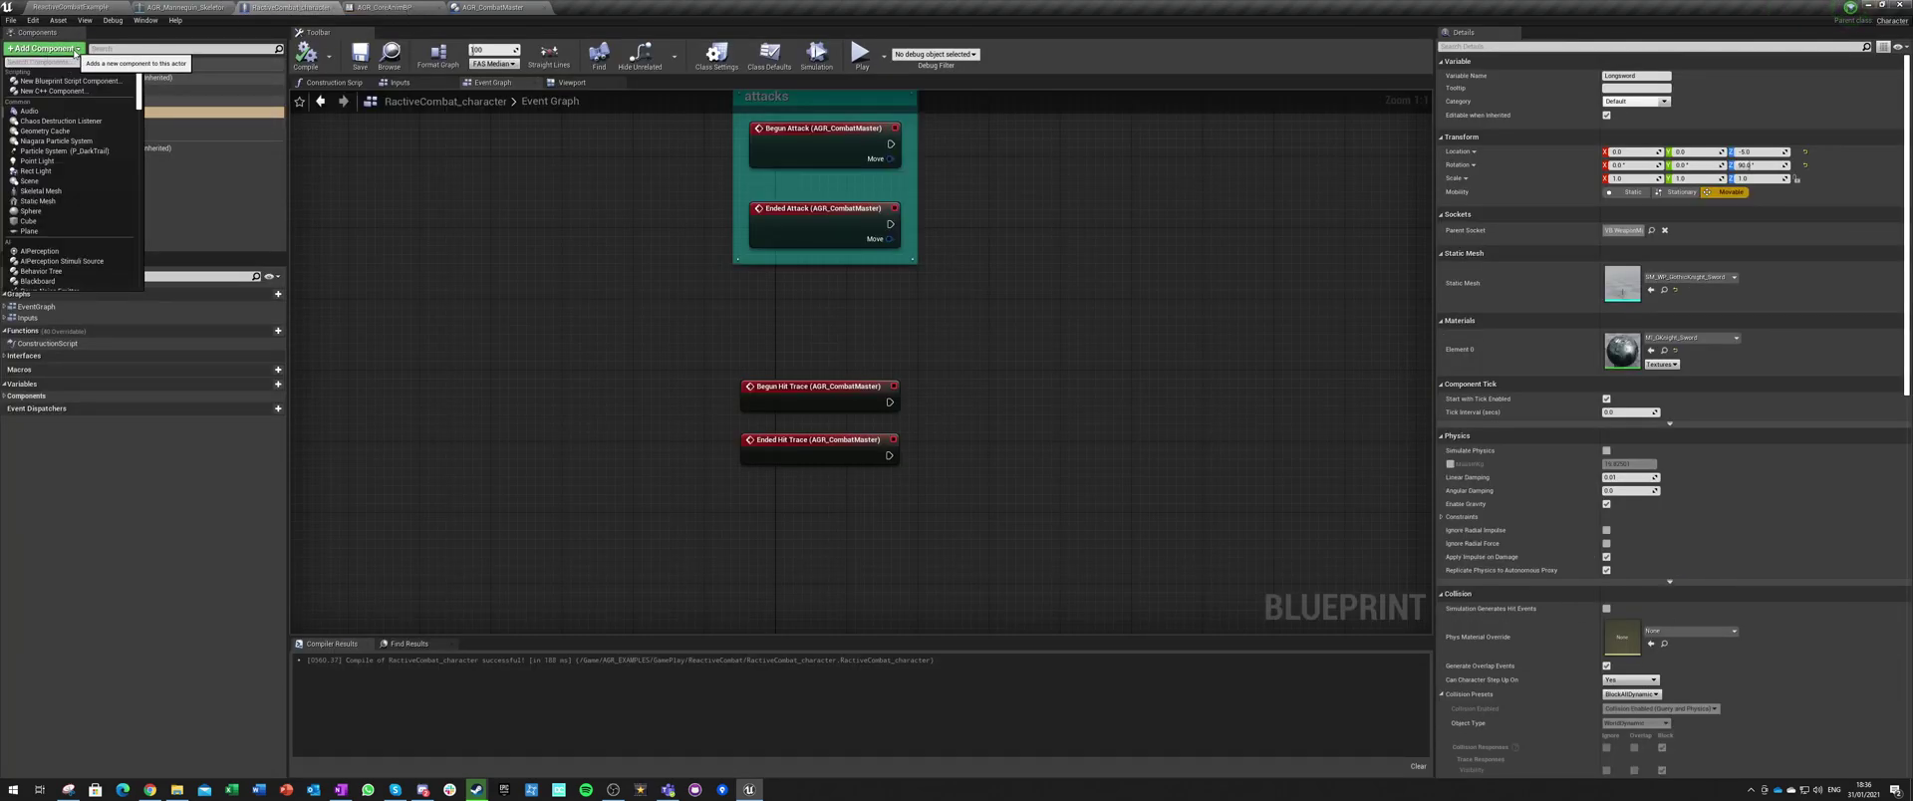
click(62, 151)
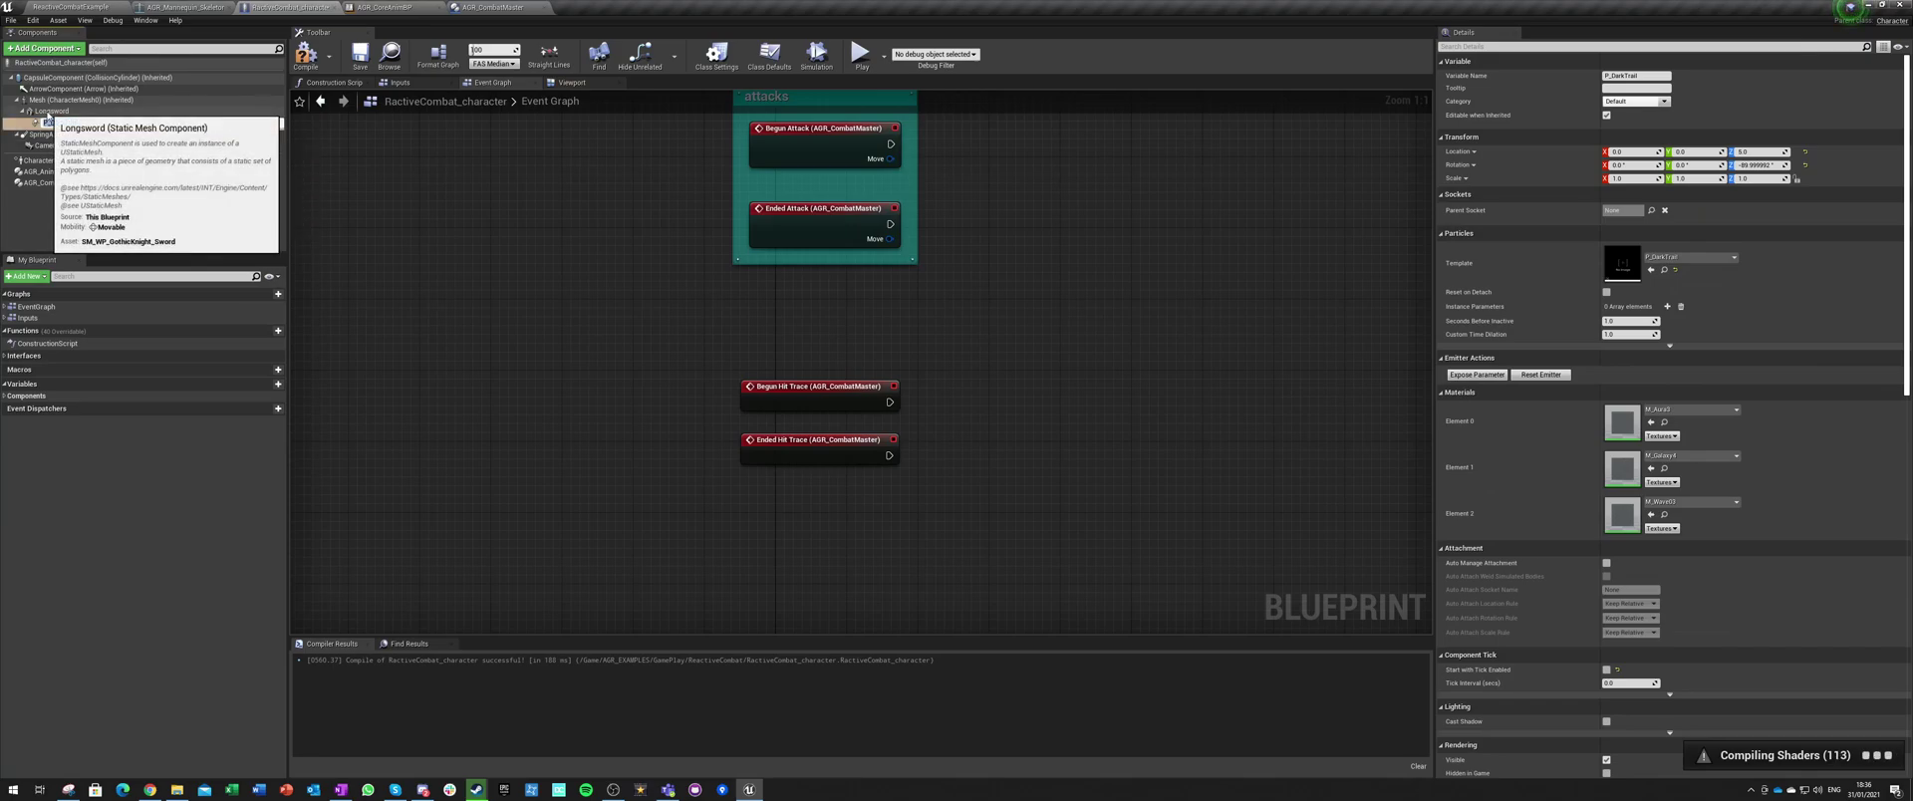
key(Return)
Step: Place a P_DarkTrail reference beside the hit trace events and add an End Trails node targeting it
right_drag(574, 246, 402, 265)
drag(57, 122, 831, 448)
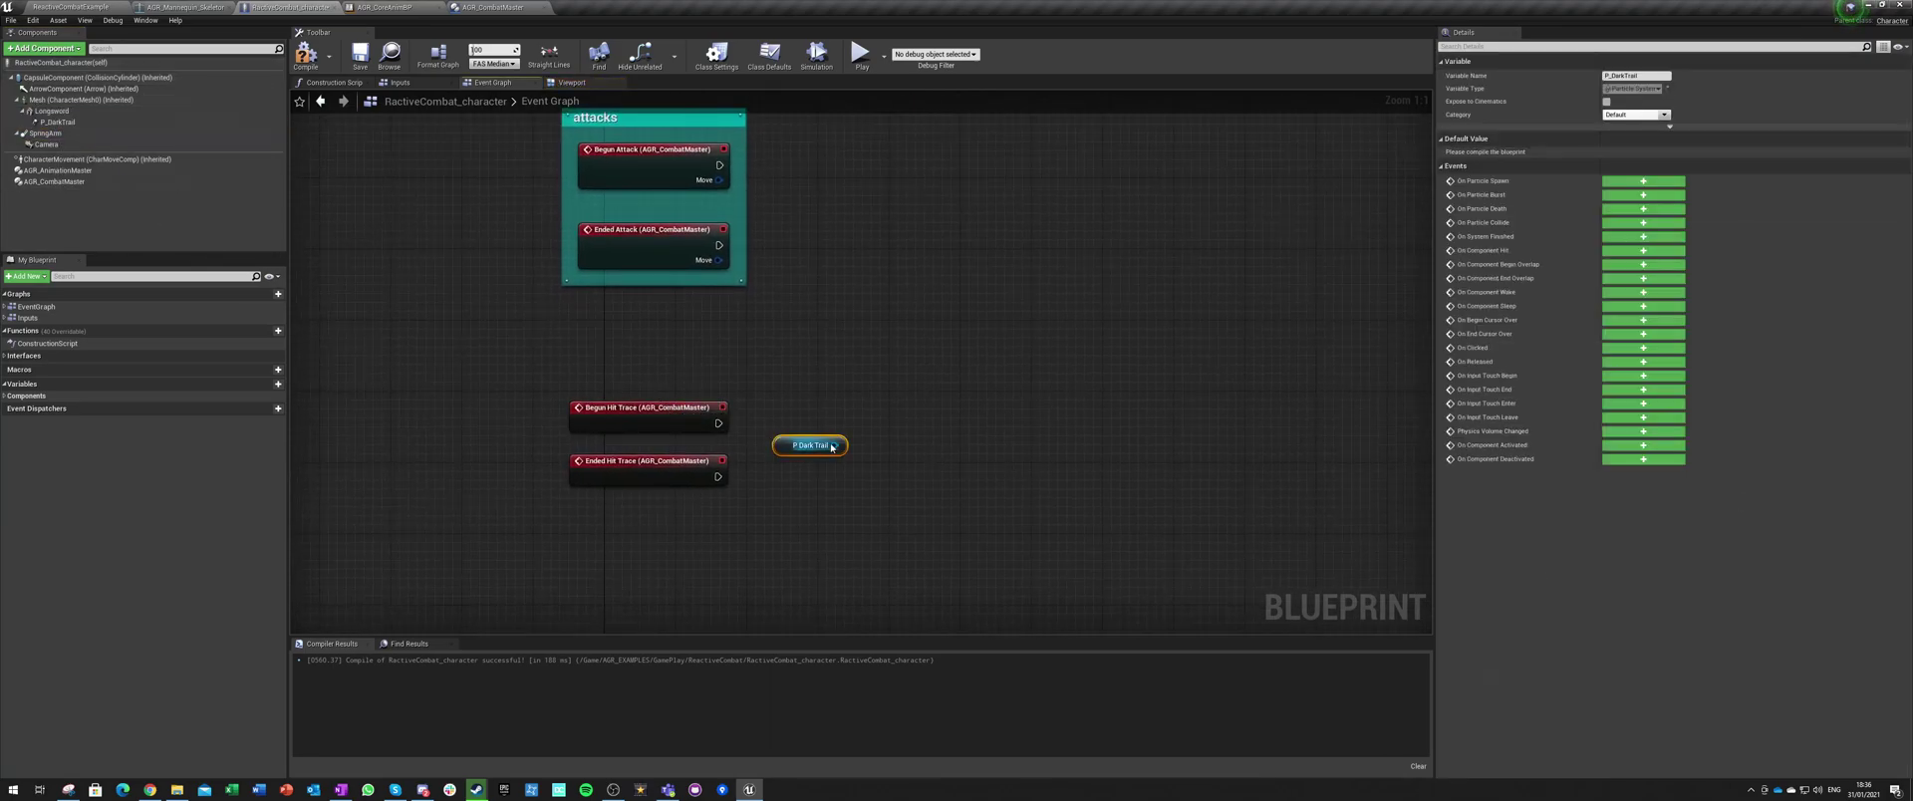
drag(928, 406, 927, 406)
text(tra)
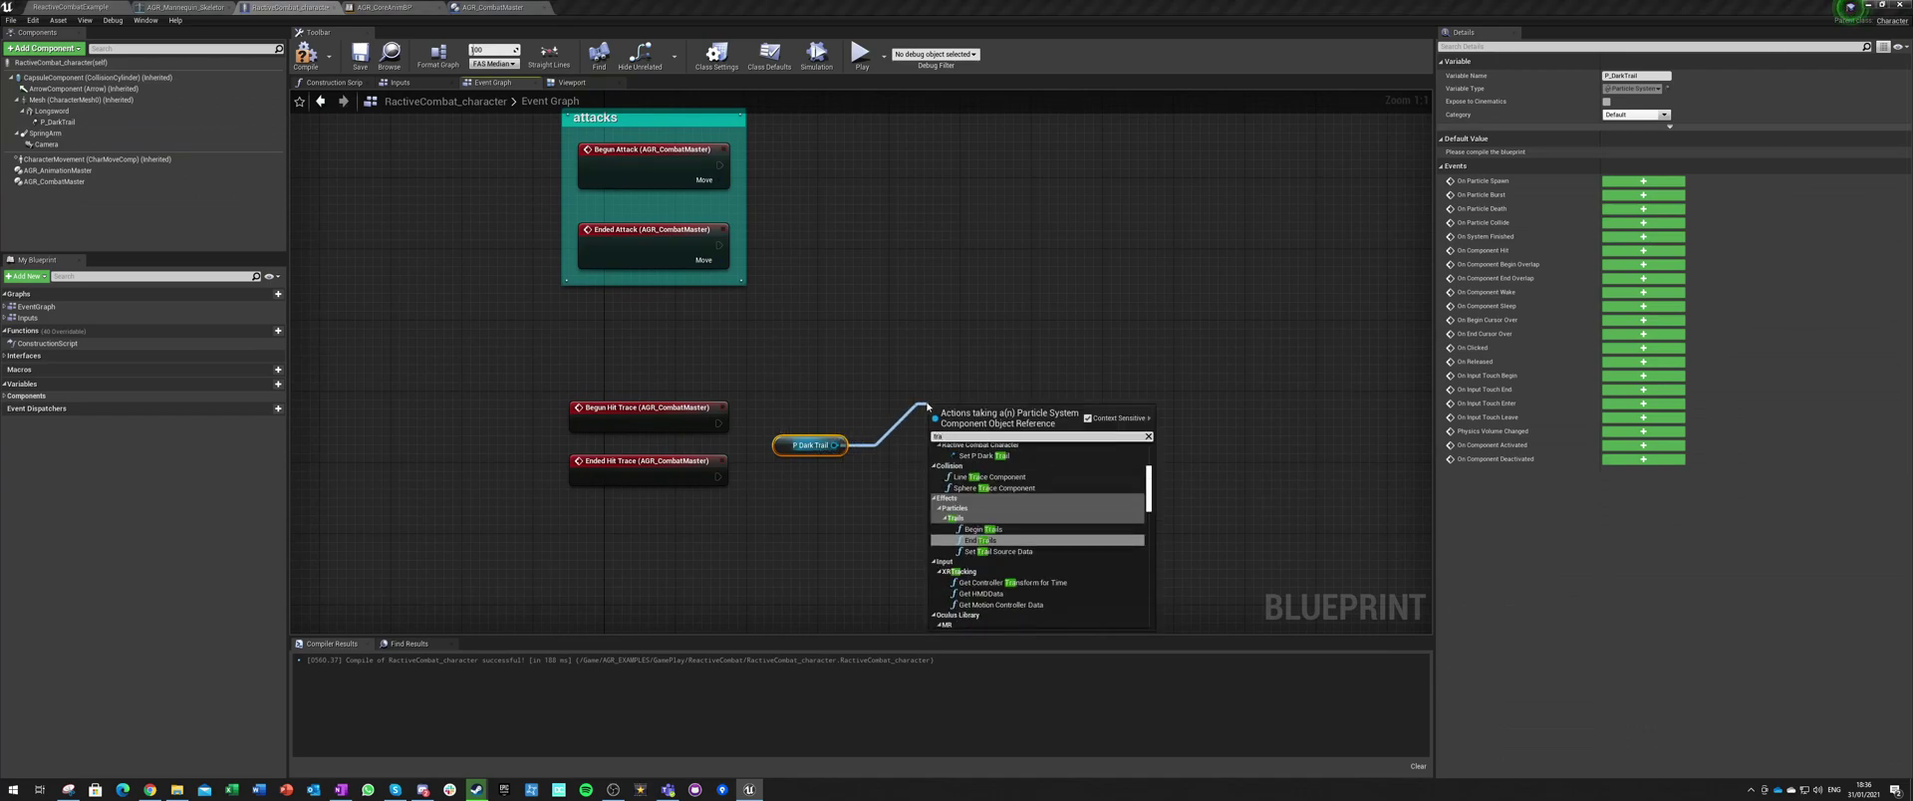
key(Return)
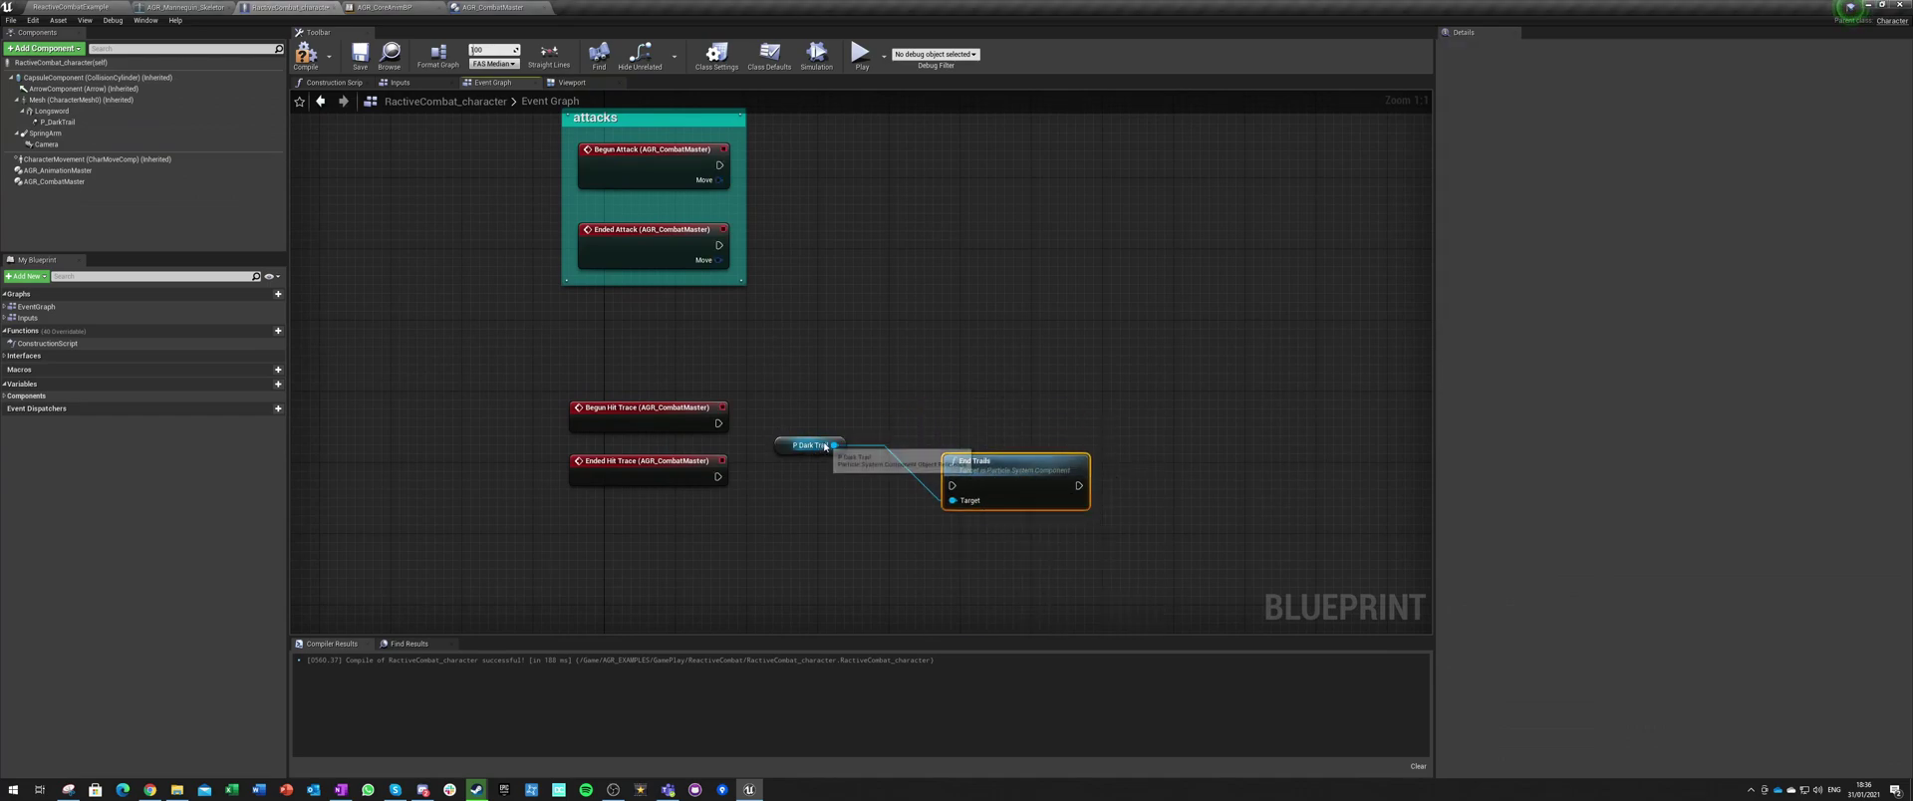
Step: Add a Begin Trails node targeting P_DarkTrail and place it above the End Trails node
drag(835, 445, 948, 407)
text(start trai)
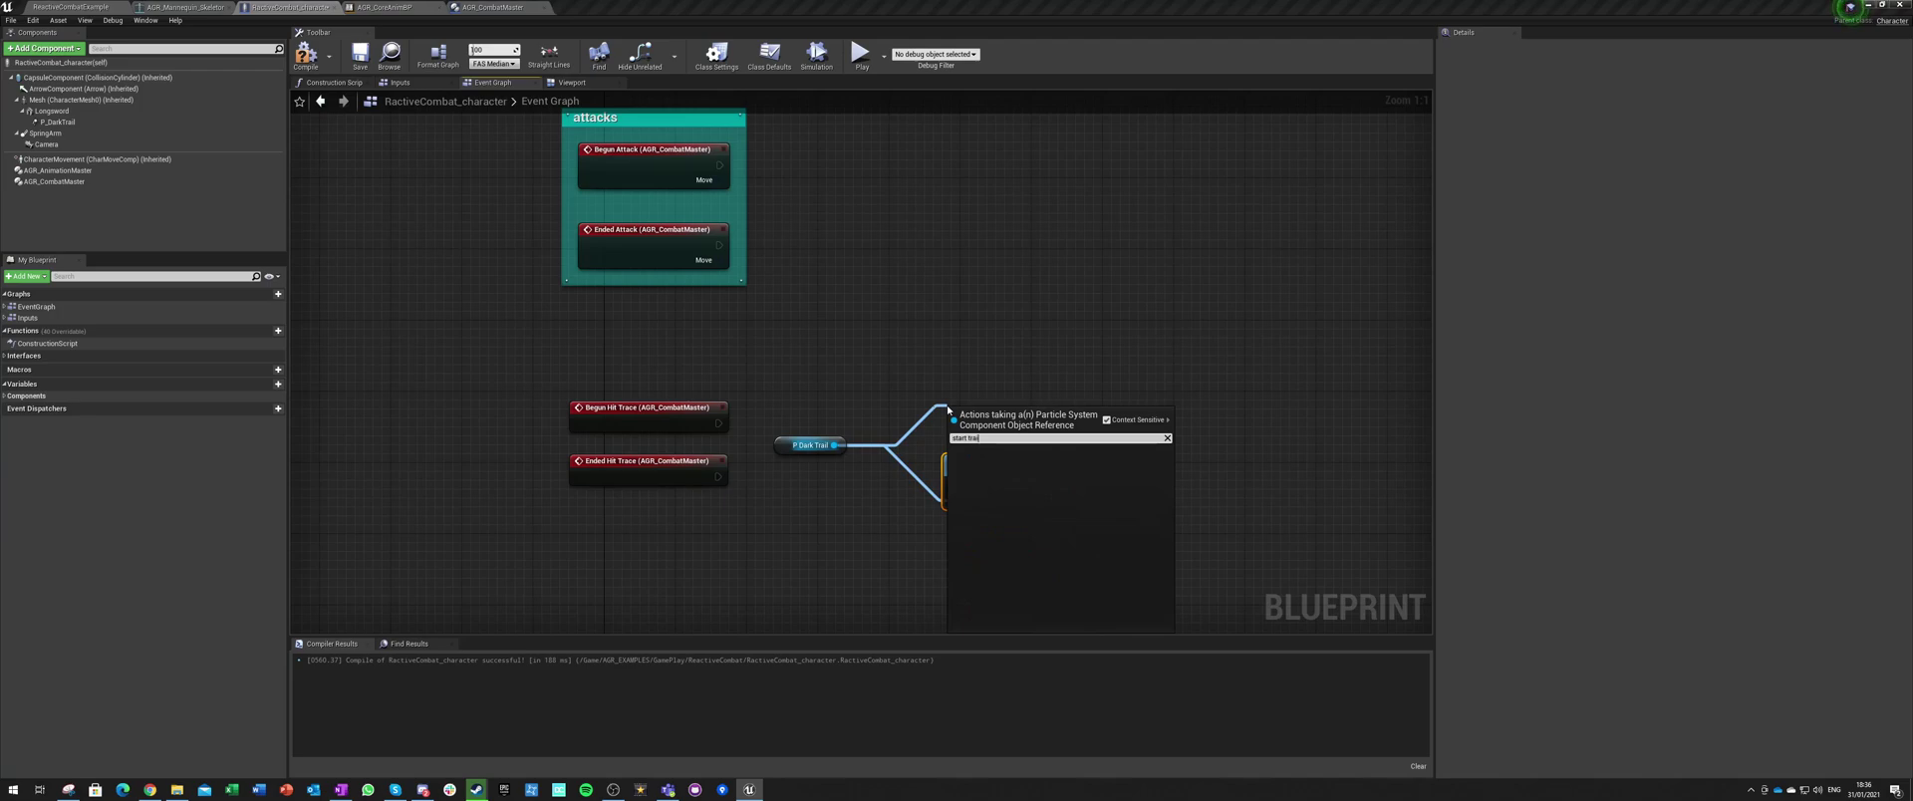
key(BackSpace)
key(BackSpace)
key(BackSpace)
key(BackSpace)
text(trai)
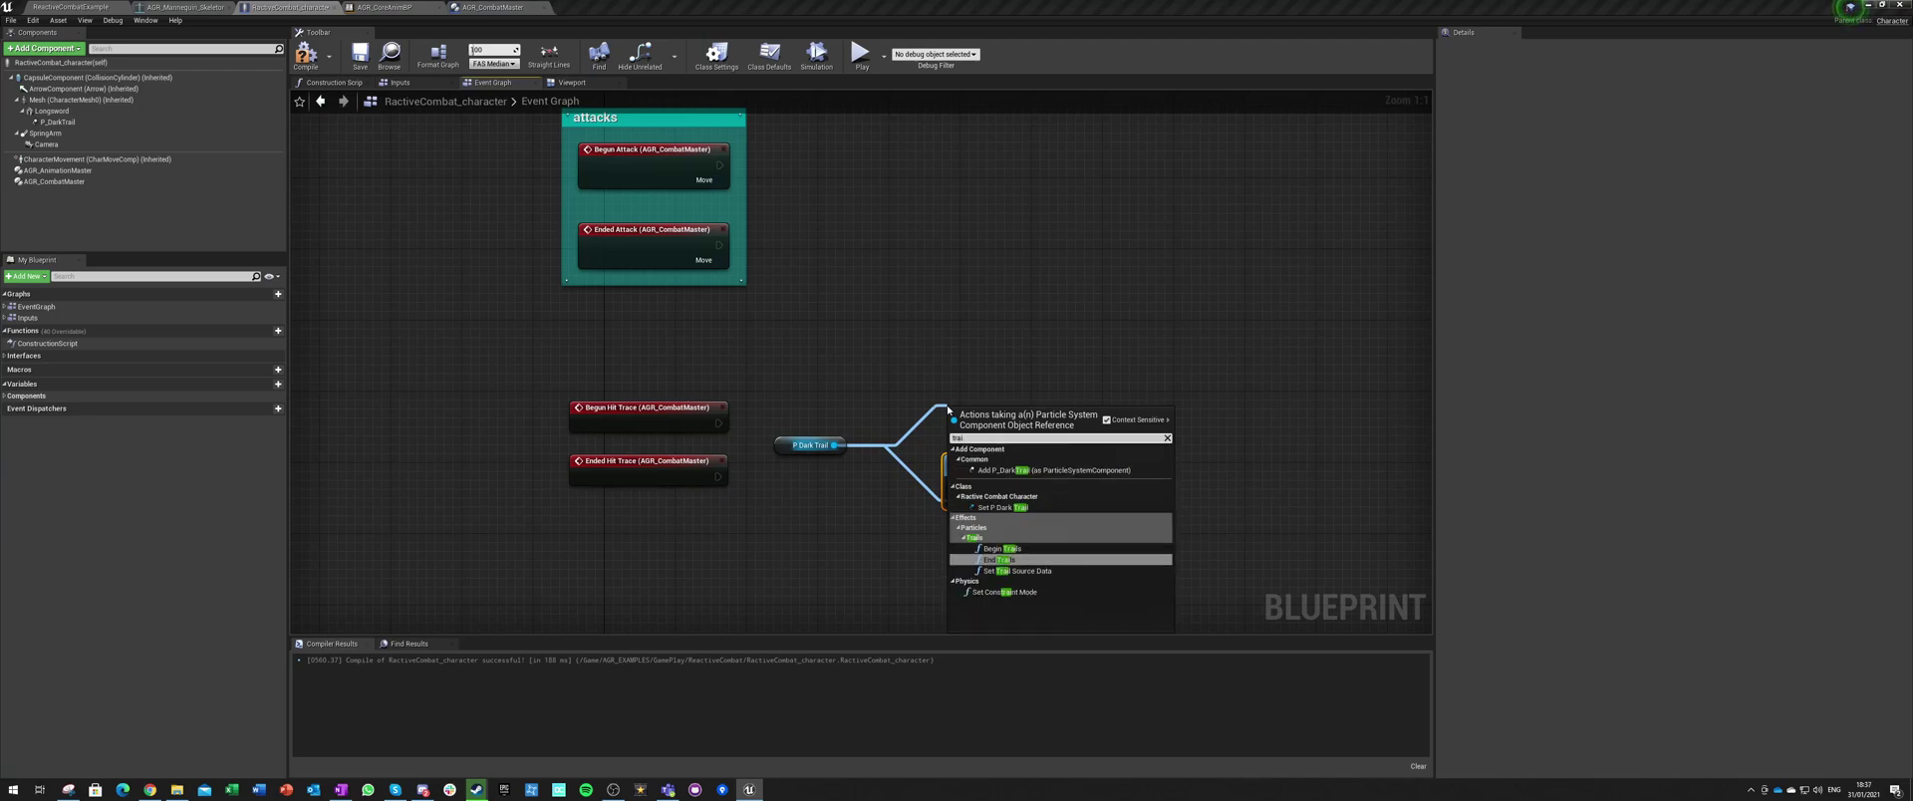
key(Up)
key(Return)
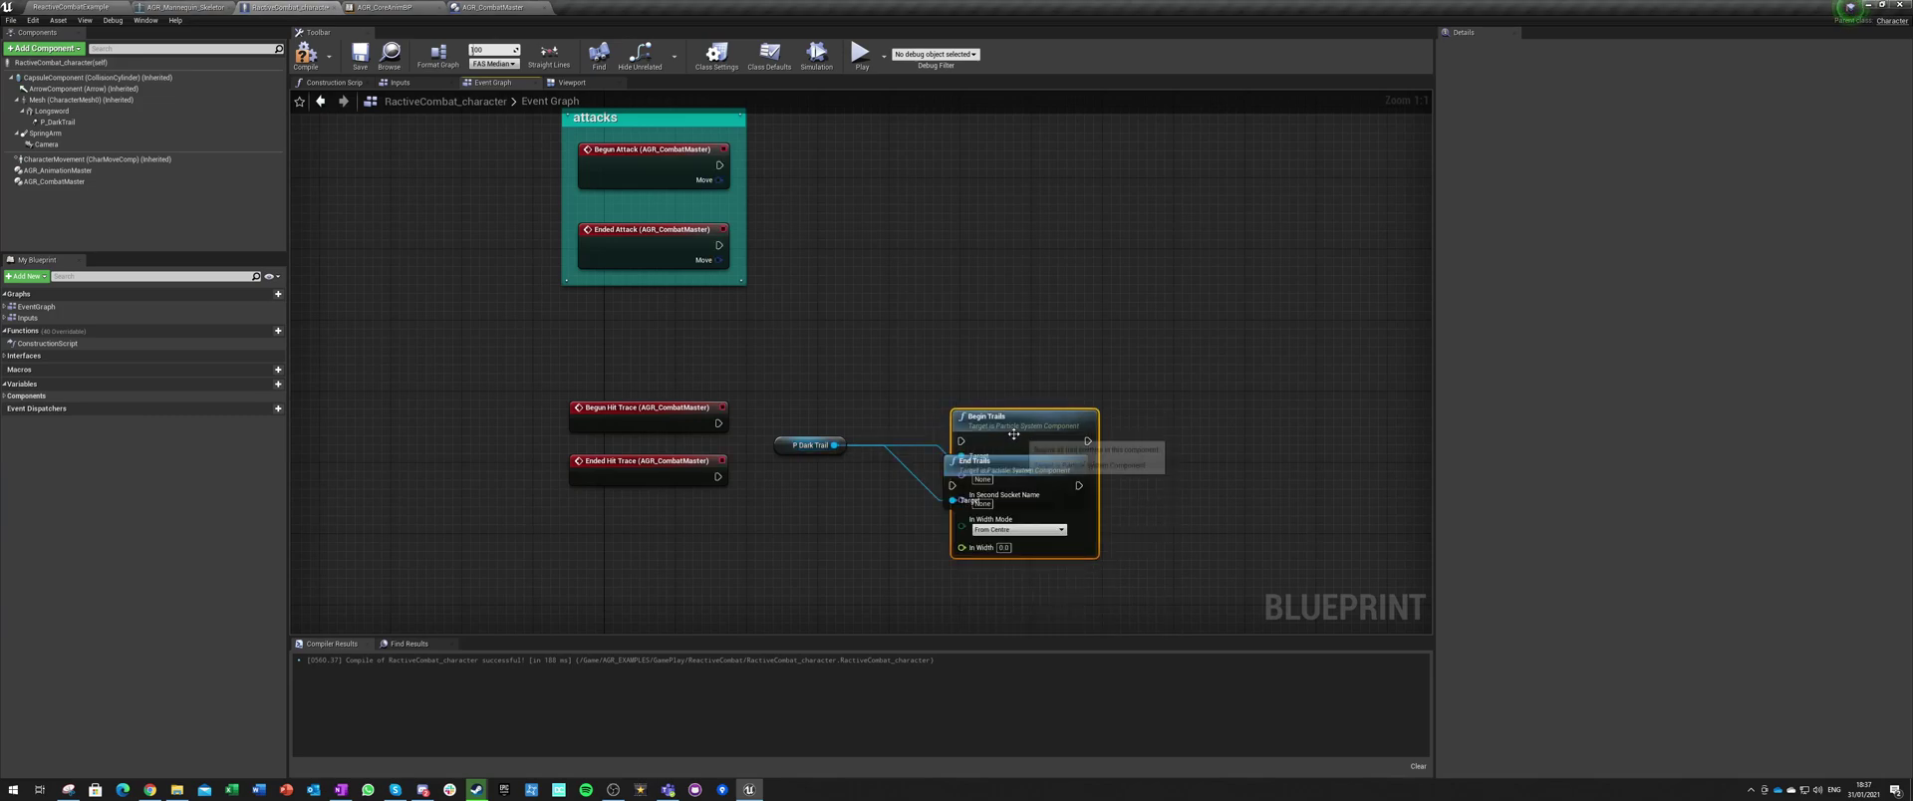
drag(947, 409, 941, 312)
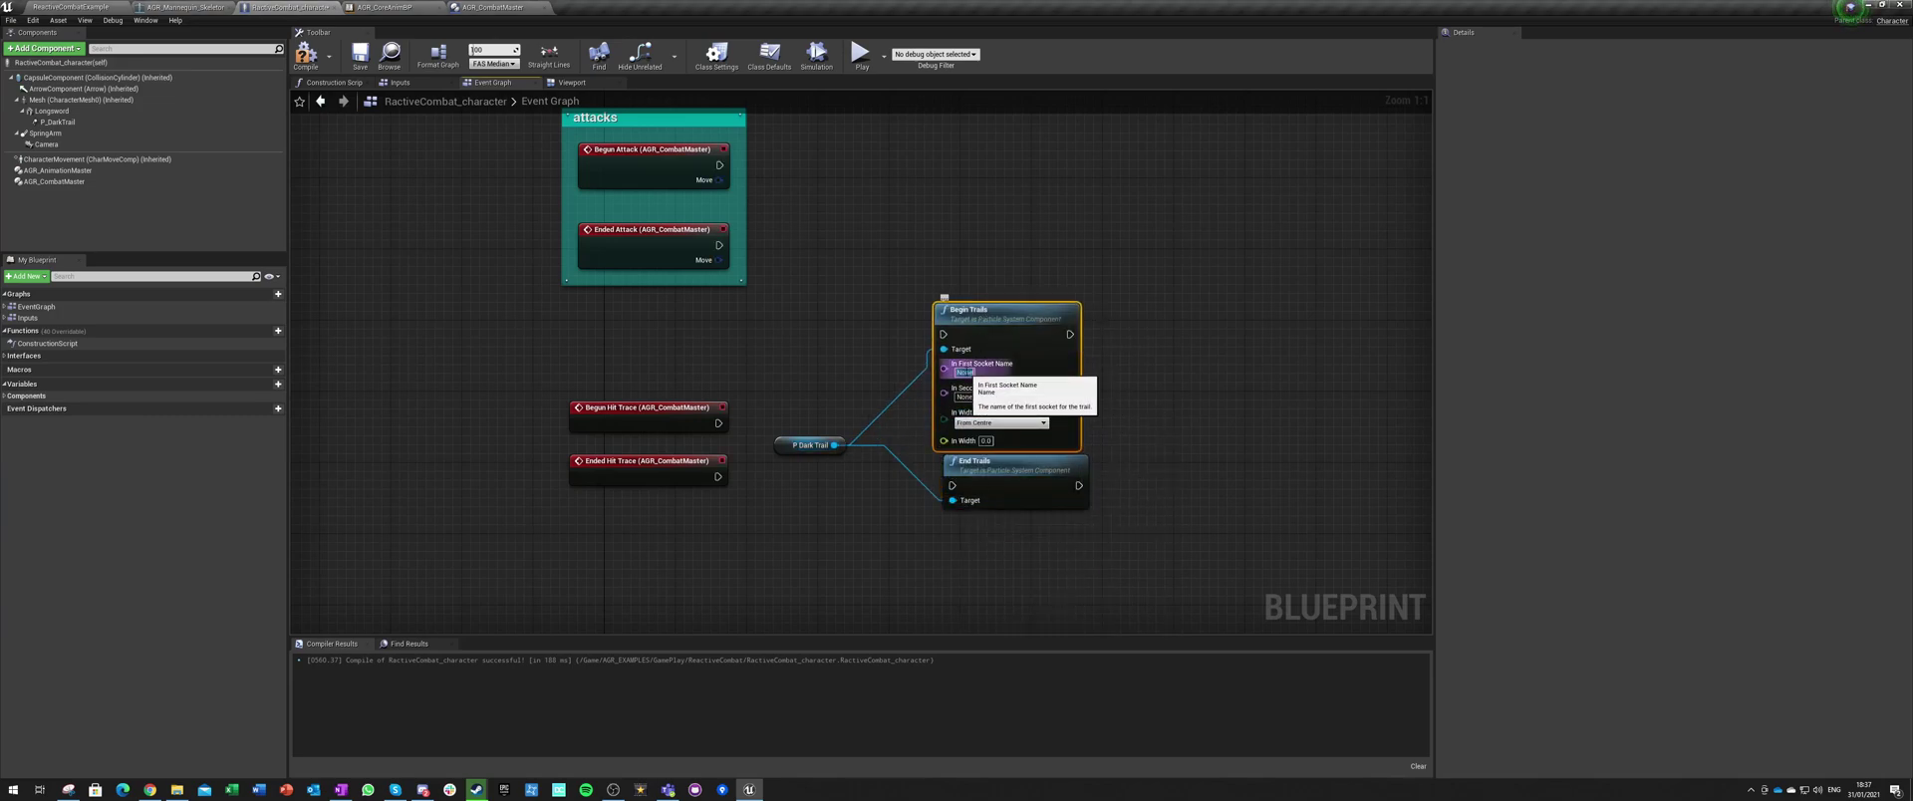
Step: Set Begin Trails to sockets Start and Stop with width 1.0, and wire Begun and Ended Hit Trace to Begin Trails and End Trails
text(Stop)
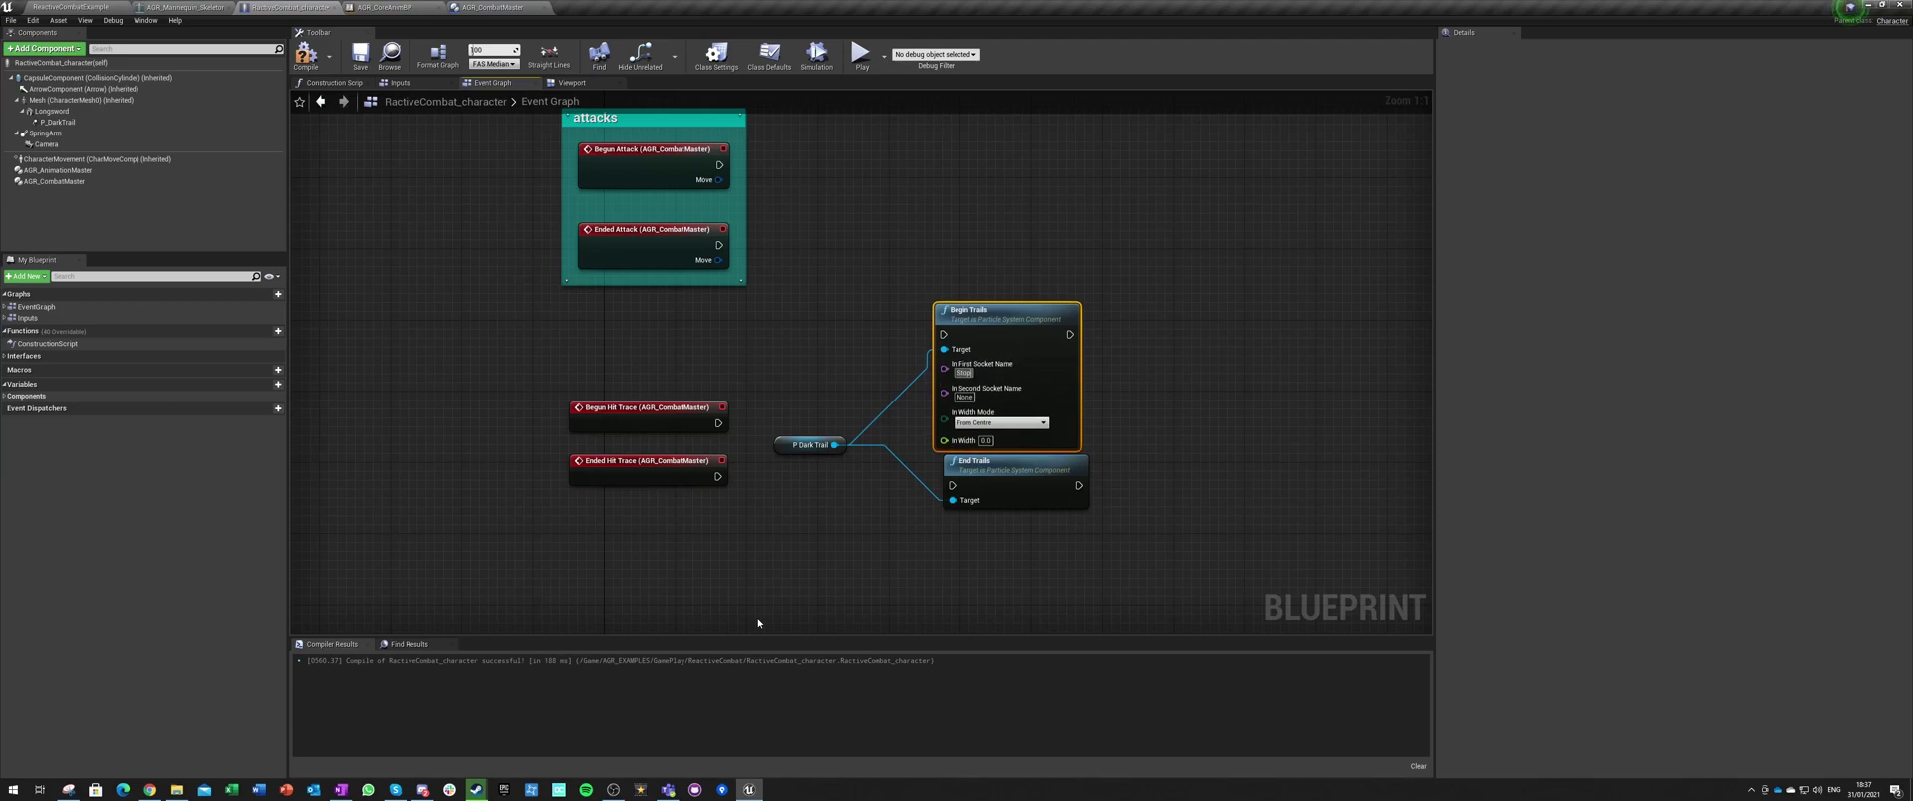
key(BackSpace)
key(BackSpace)
key(BackSpace)
text(tartEn)
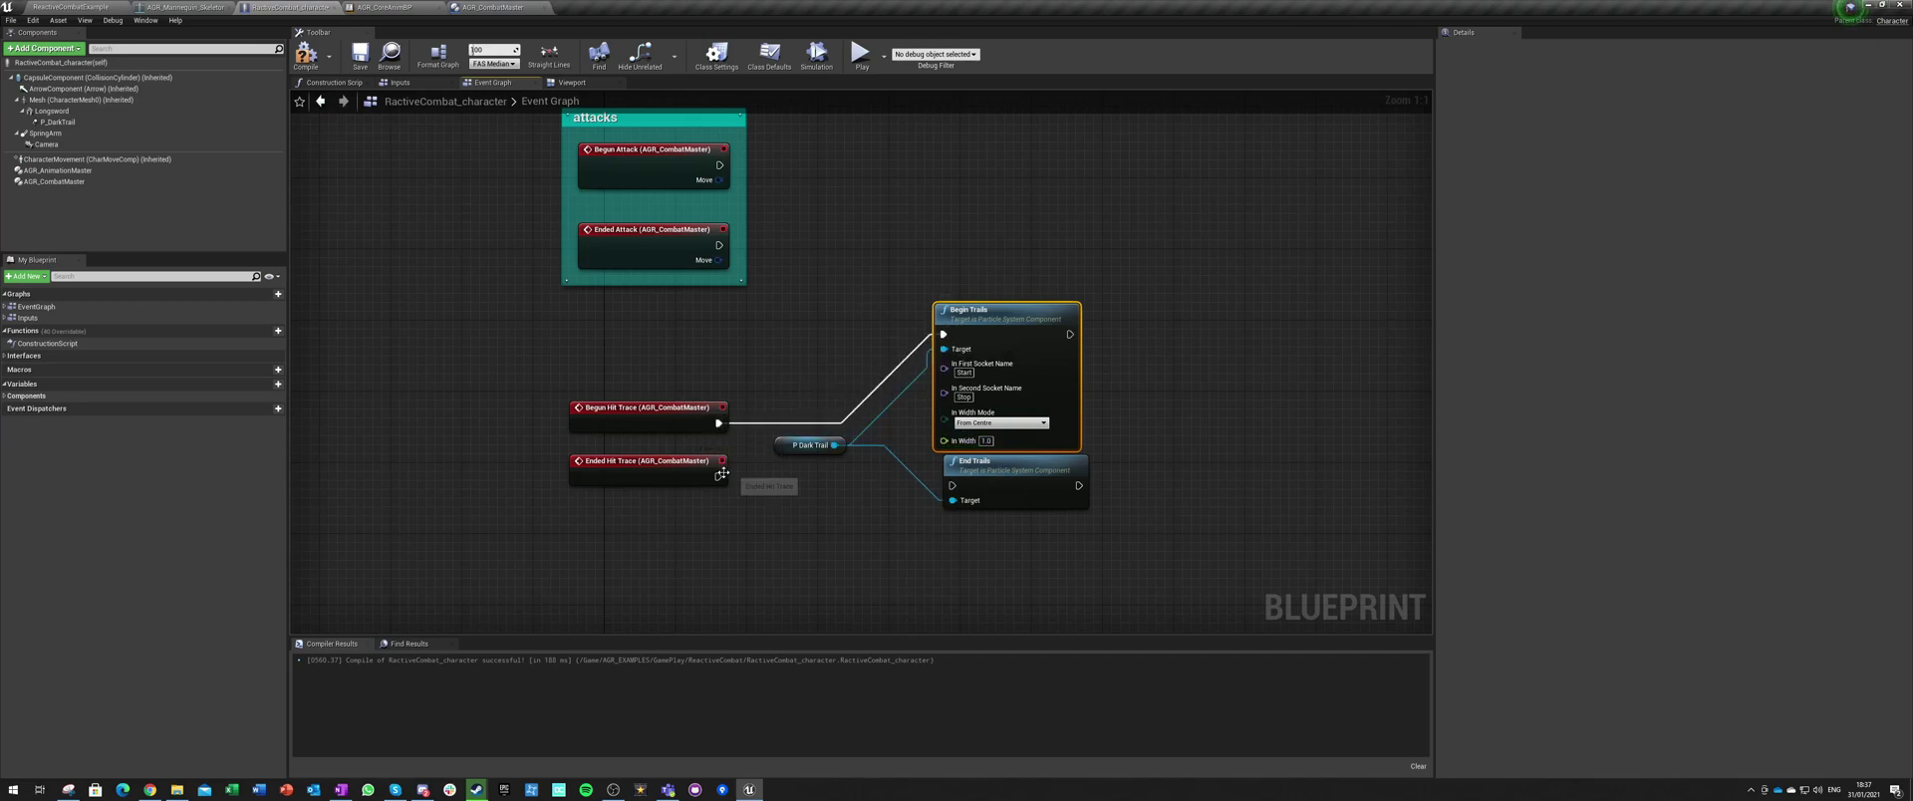
drag(975, 471, 966, 480)
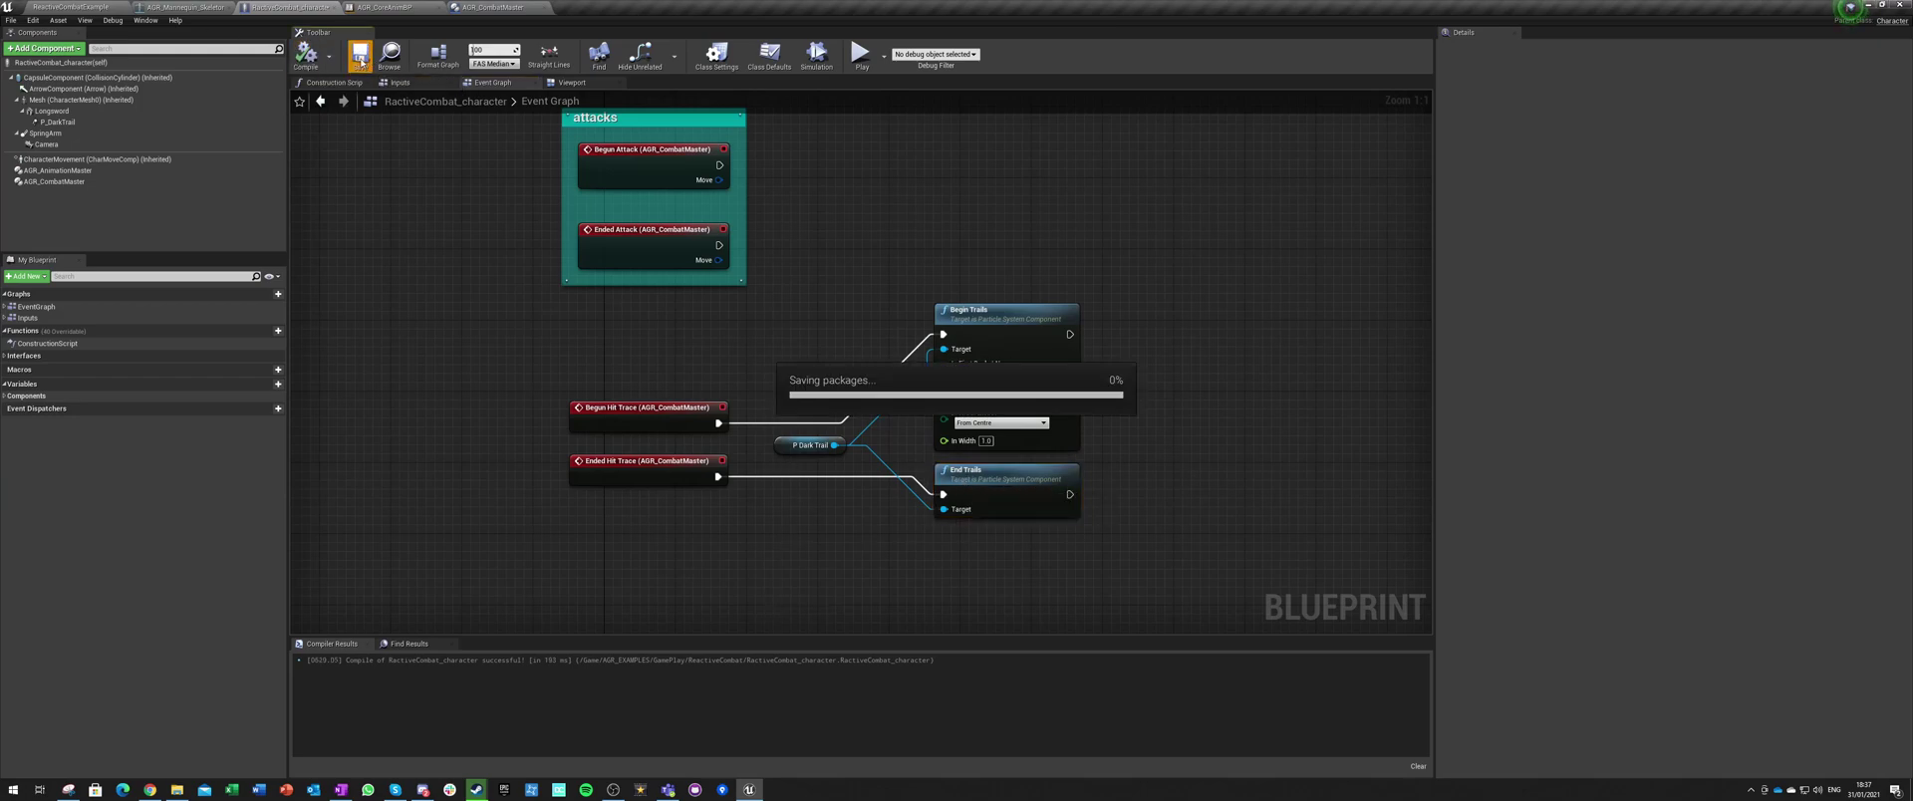
Step: Play the level and swing the sword repeatedly to check the dark trail effect, ending the play session
click(120, 8)
click(779, 42)
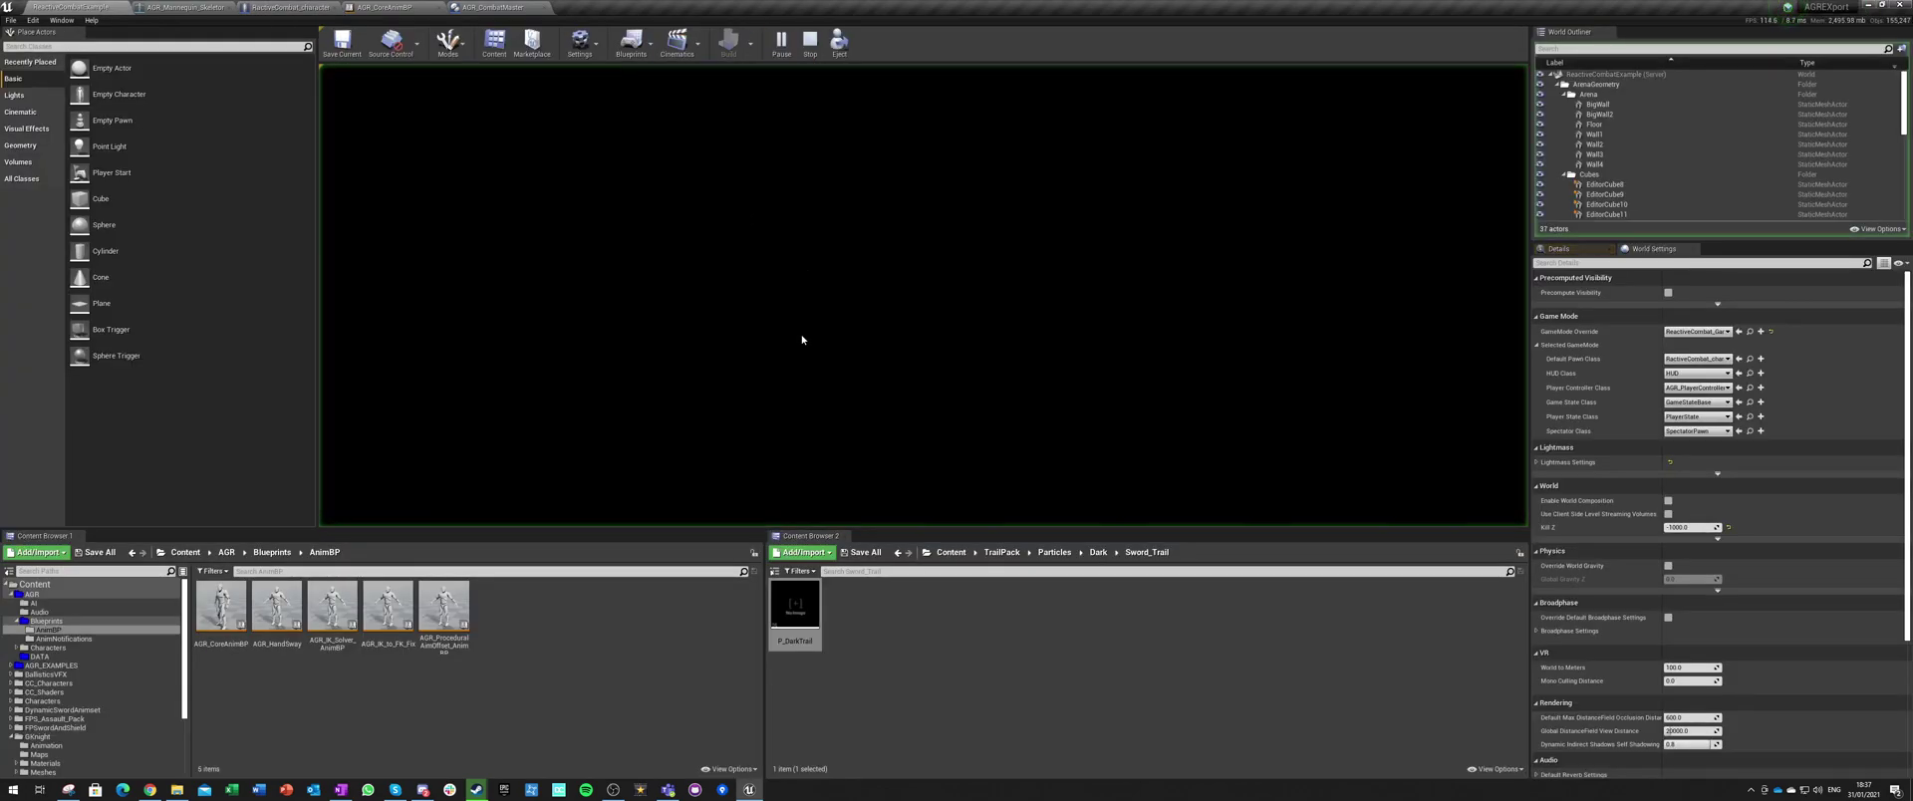
click(791, 288)
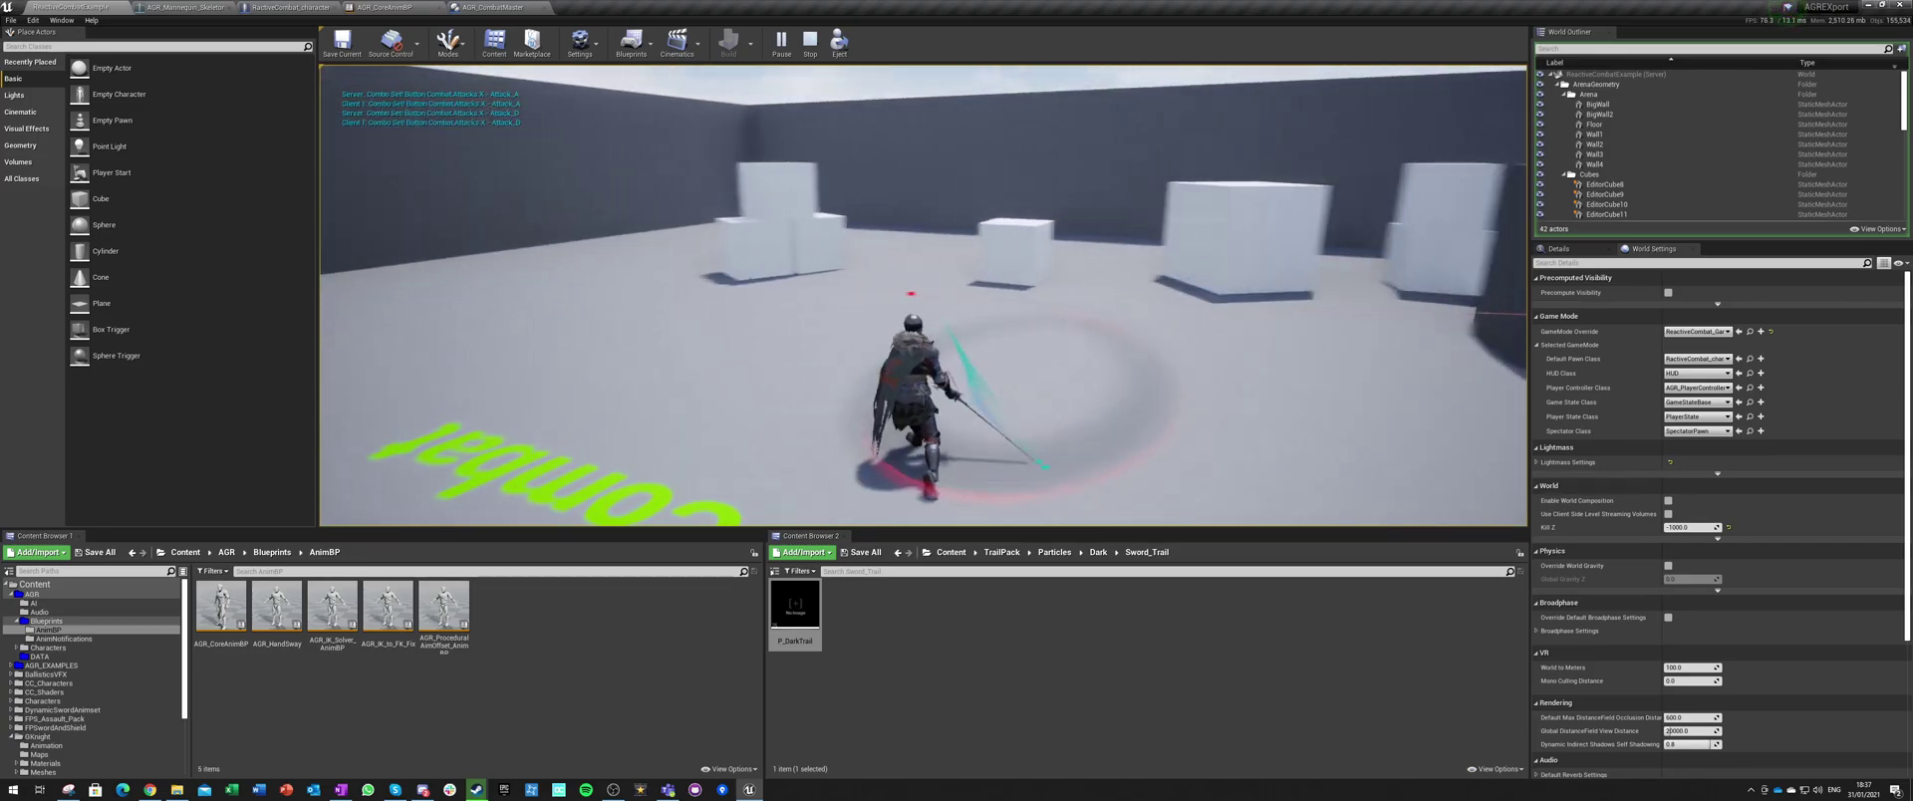
key(Escape)
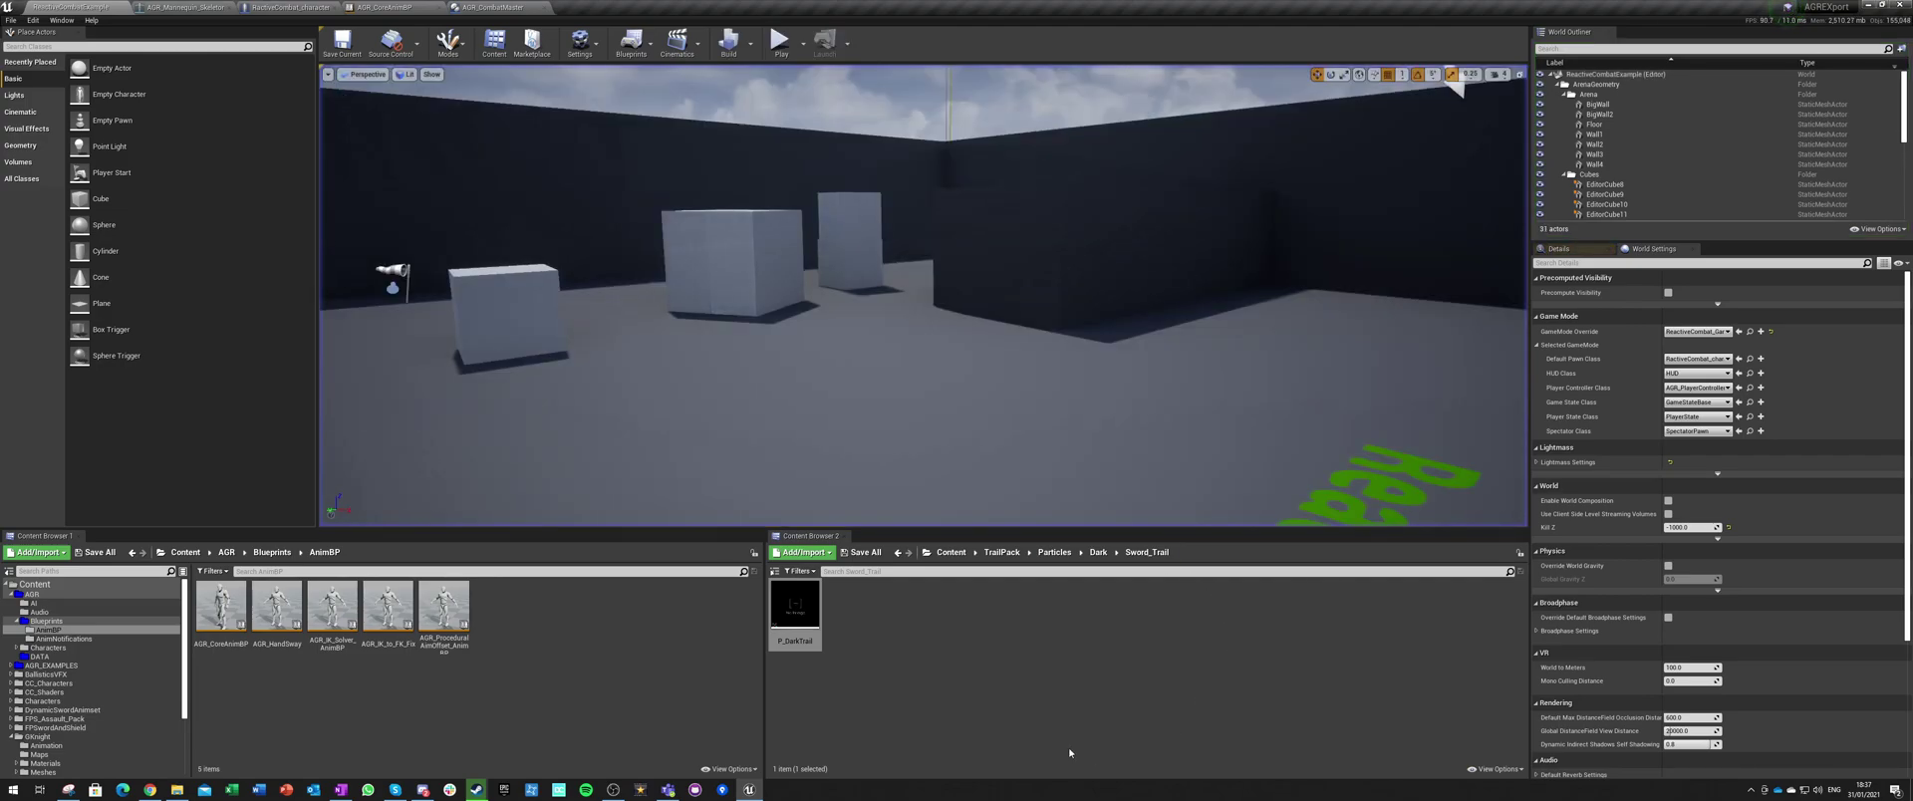
Step: Browse to TrailPack > Particles > Strong > Trail_Sparks and select its strong trail particle asset
click(951, 552)
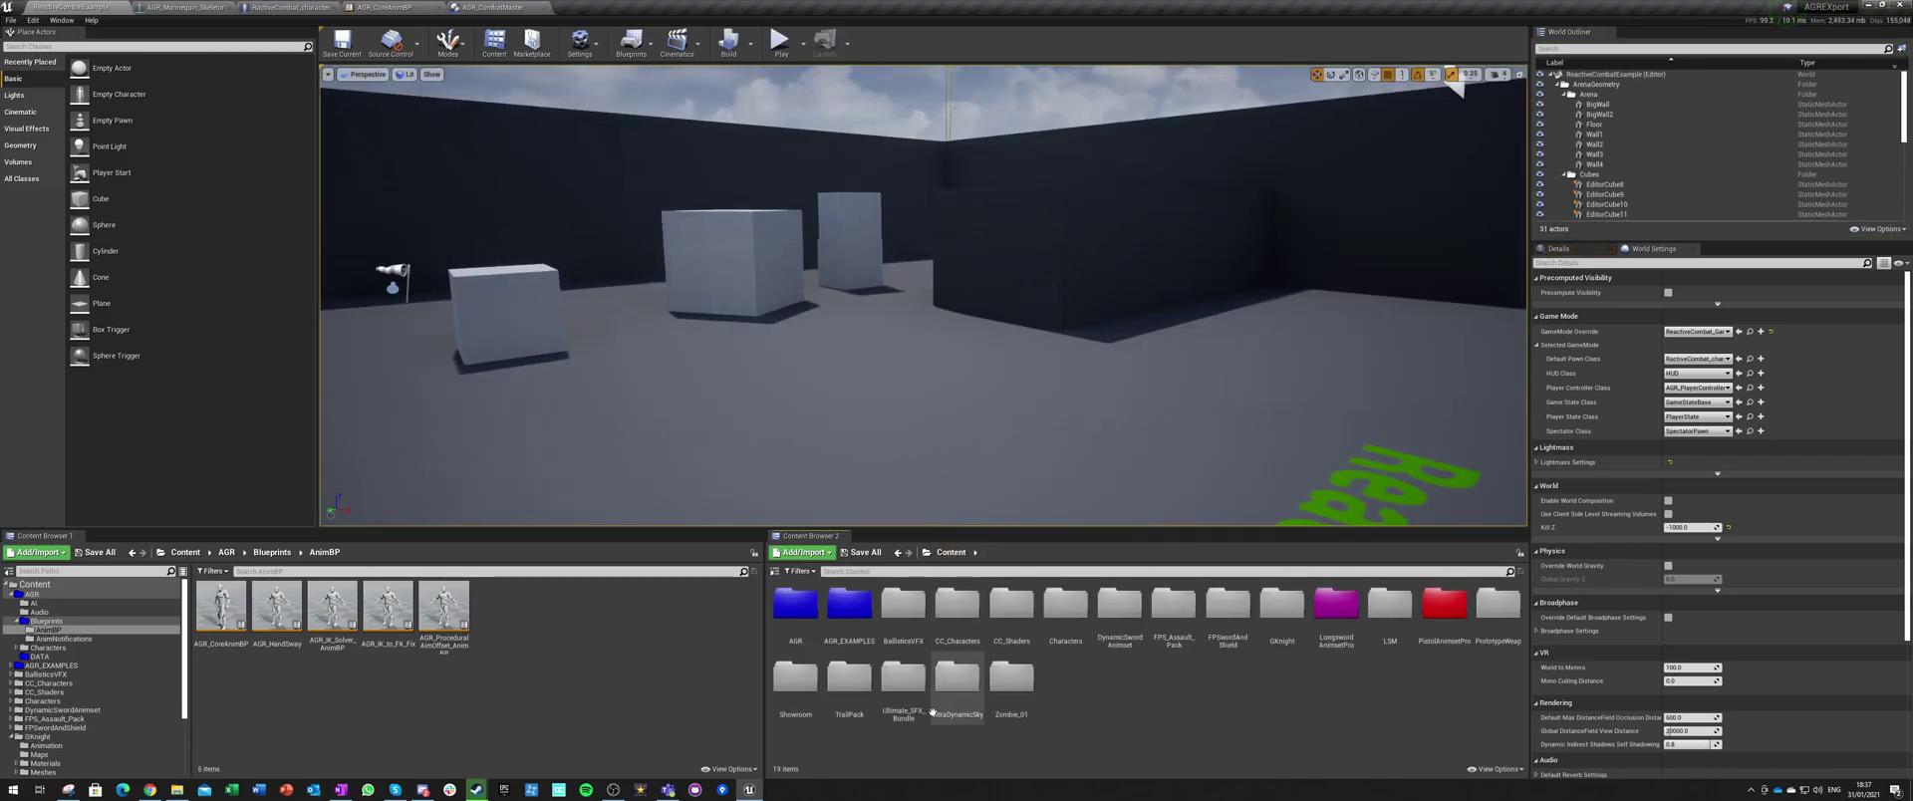
double_click(849, 678)
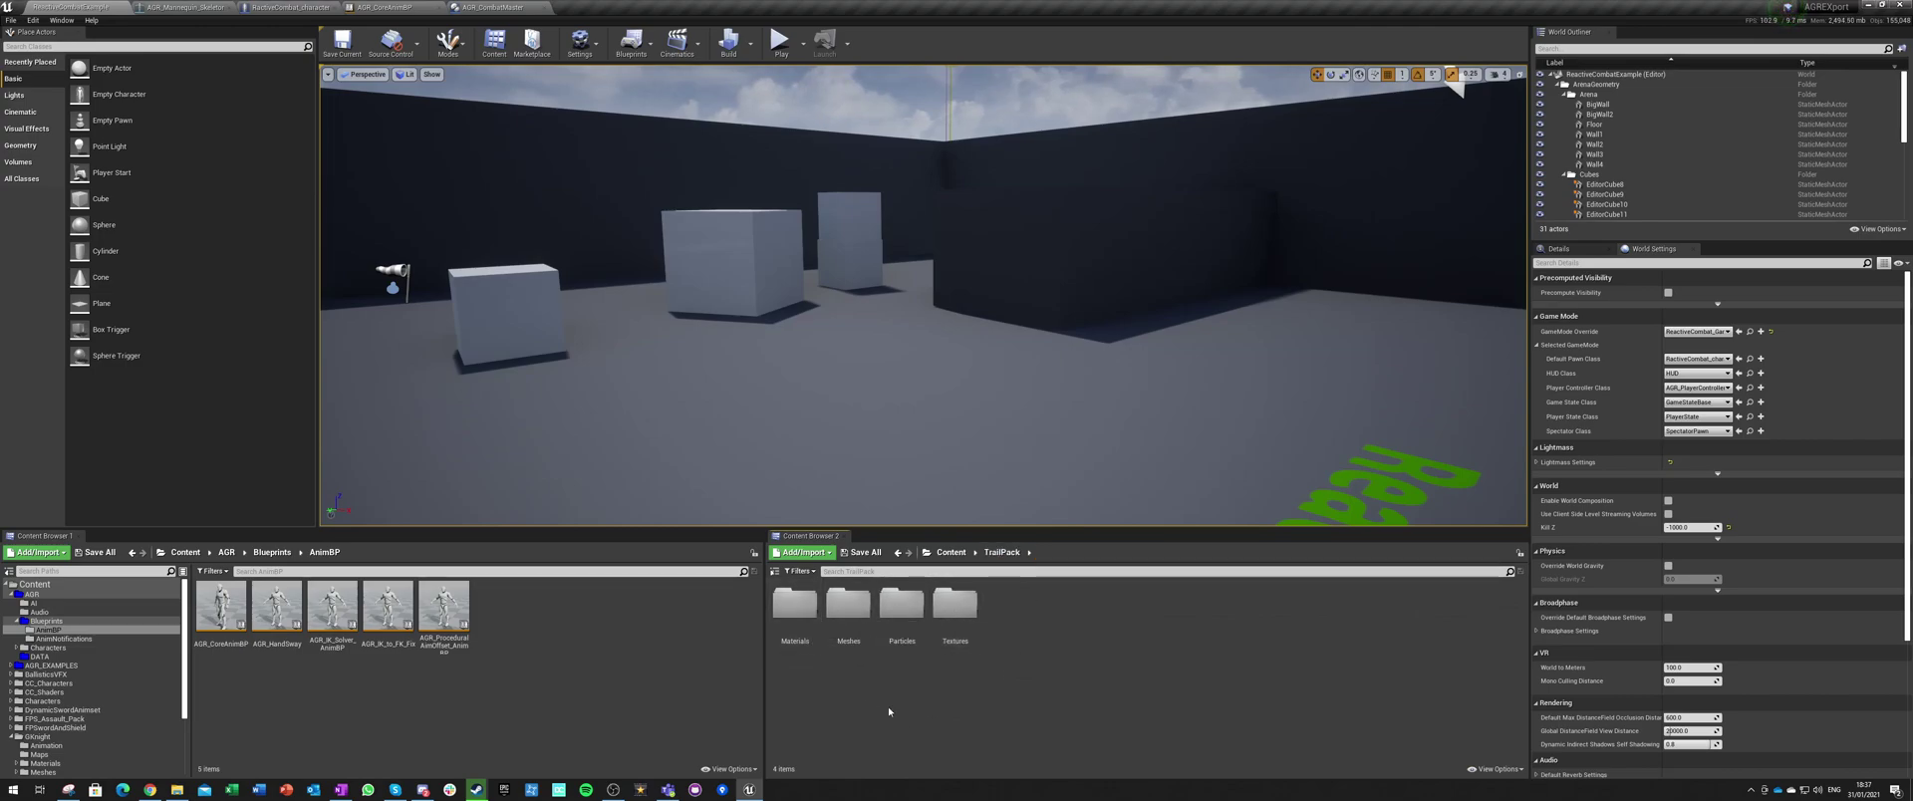
double_click(905, 608)
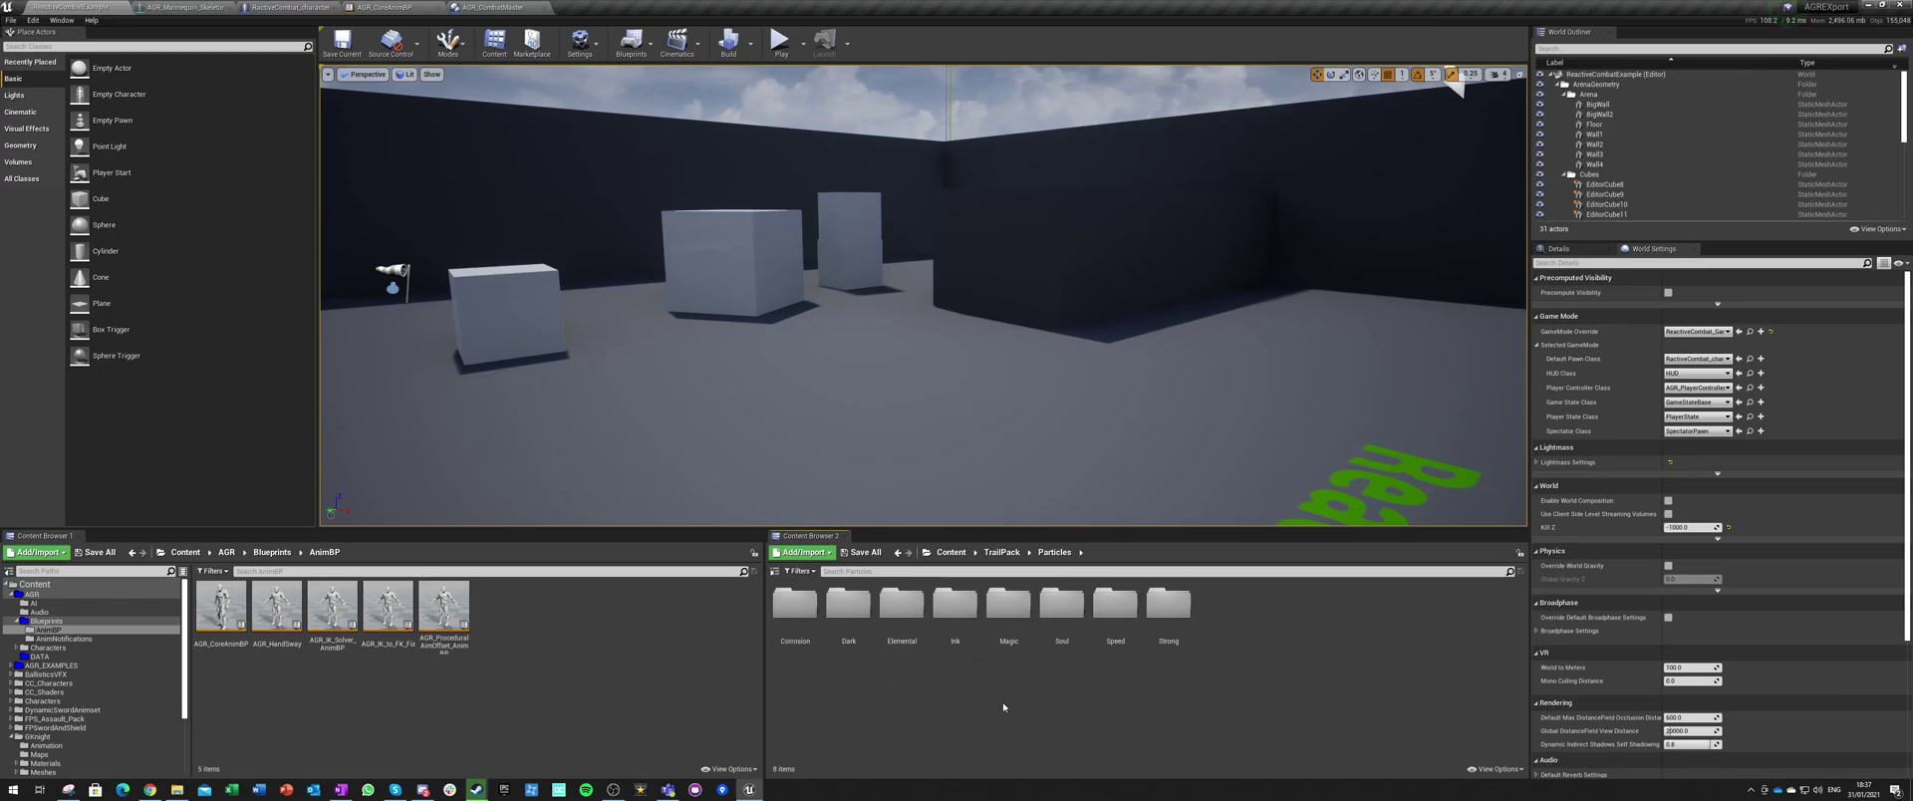
double_click(1167, 604)
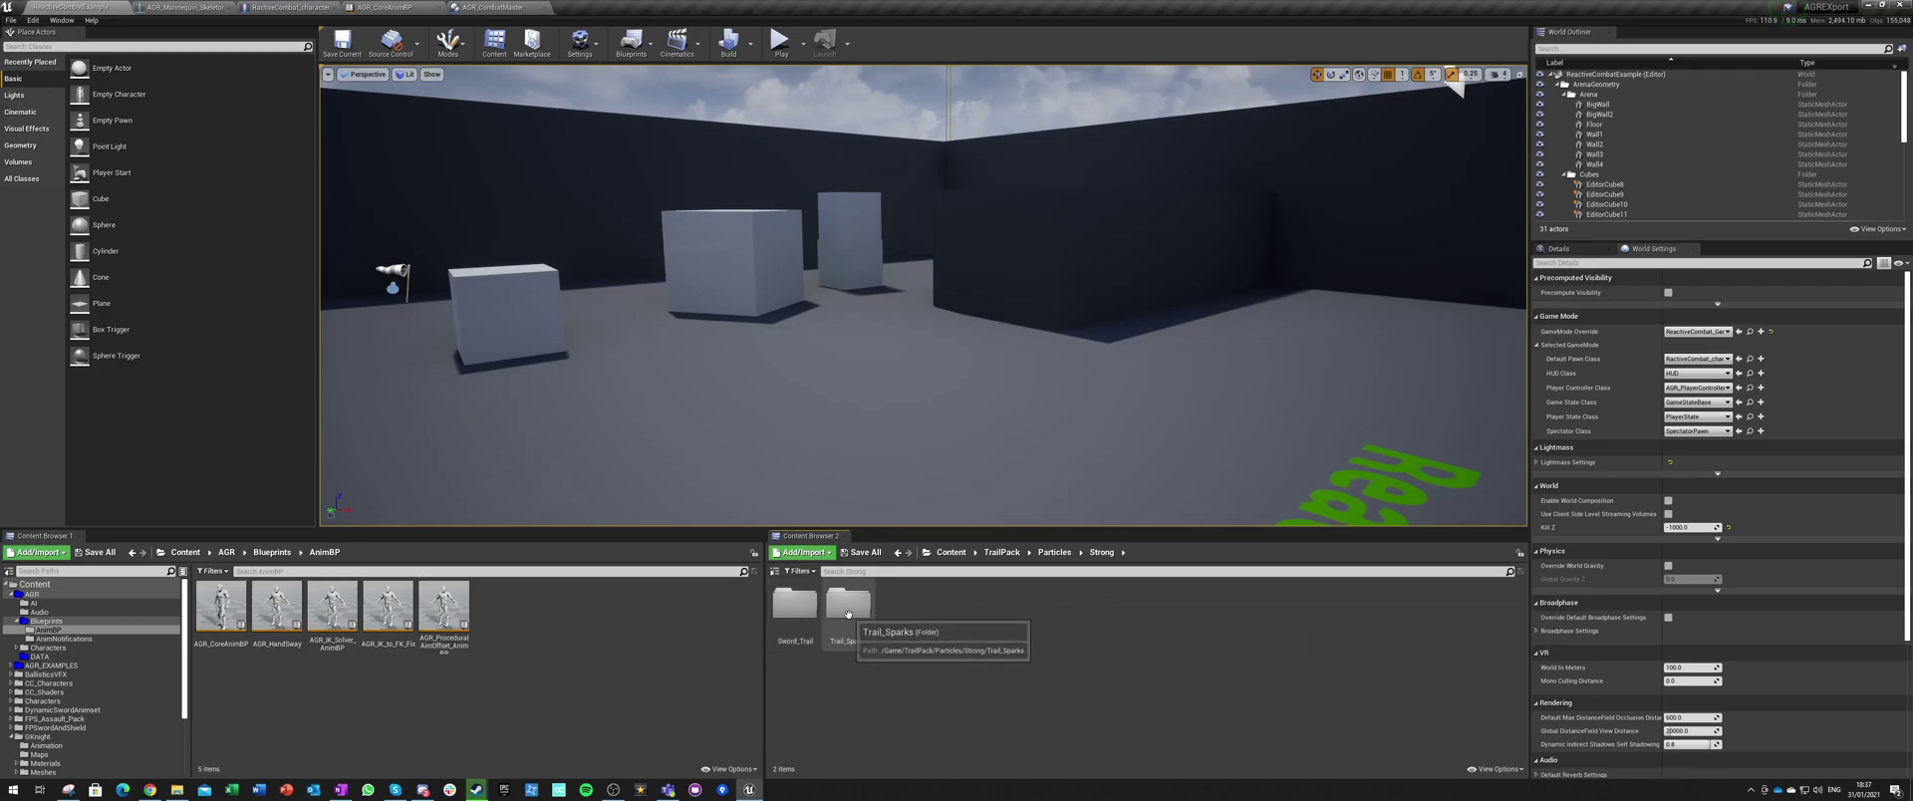
double_click(848, 604)
click(795, 603)
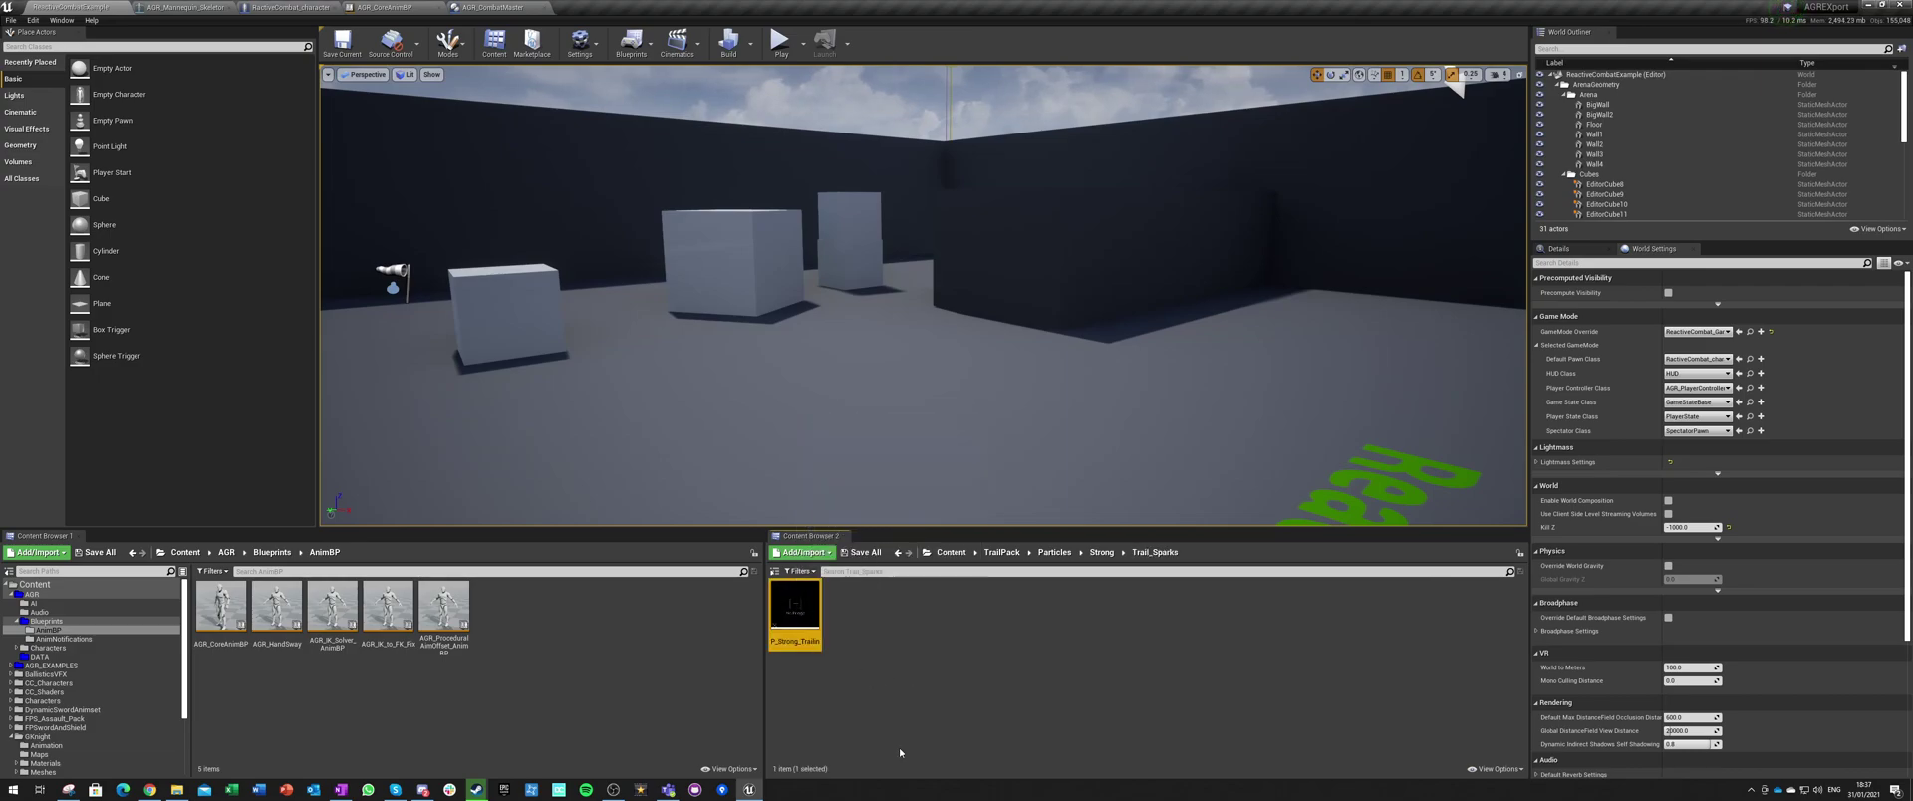
Step: Assign the selected Trail_Sparks particle as the template of the character's P_DarkTrail component
click(464, 6)
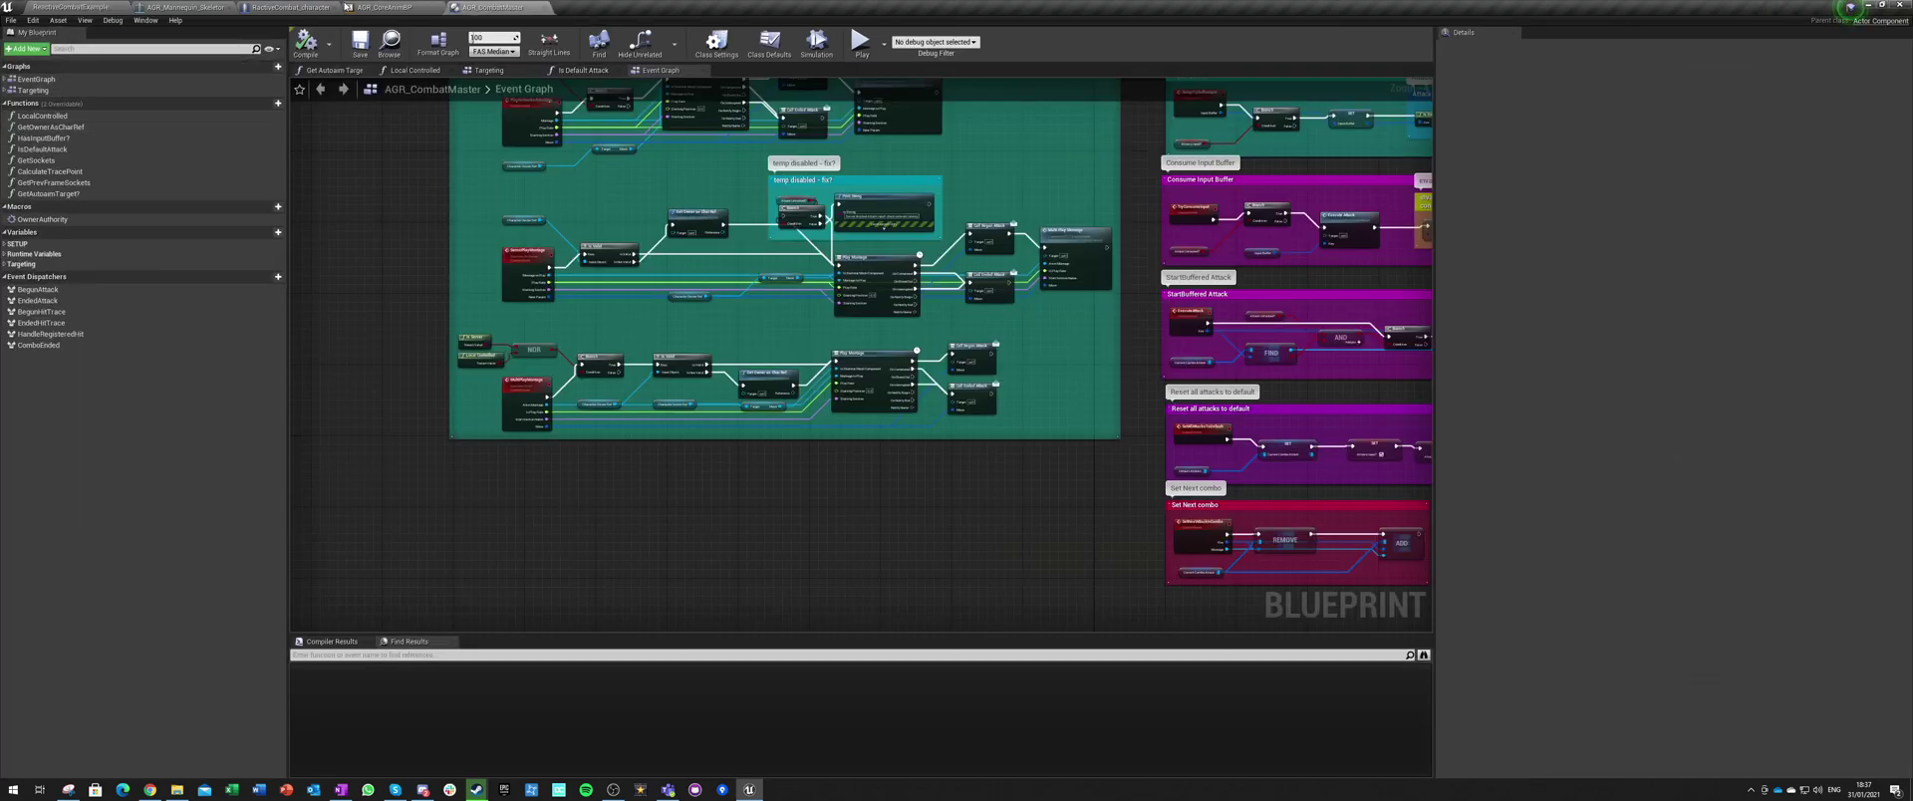
click(290, 7)
click(56, 122)
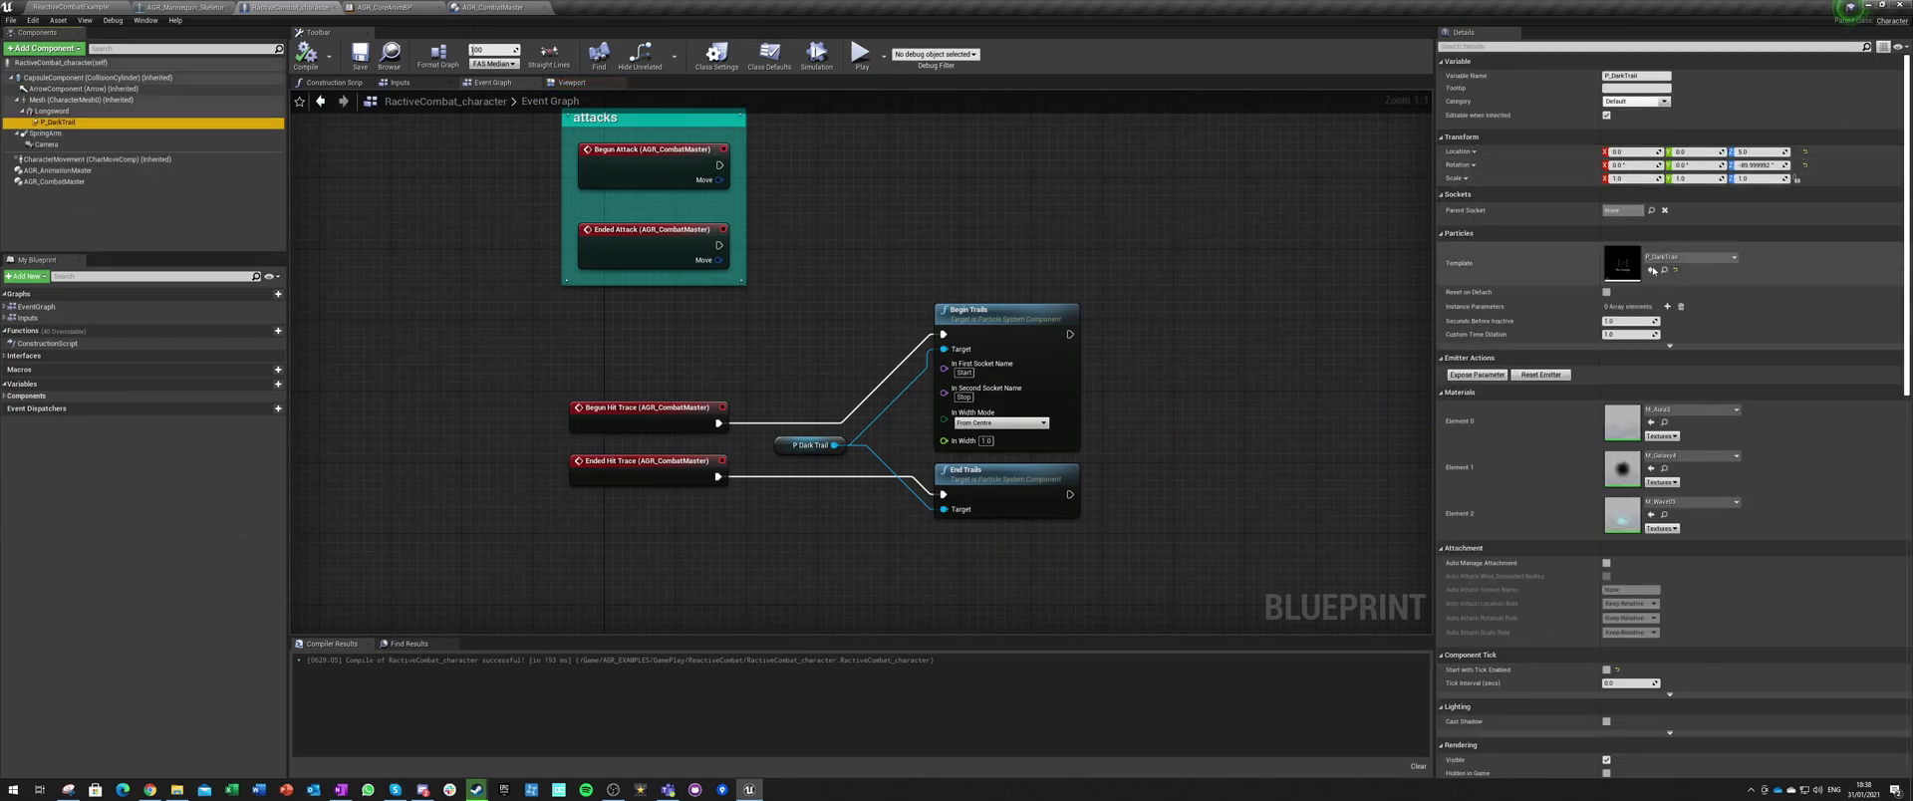
click(1652, 270)
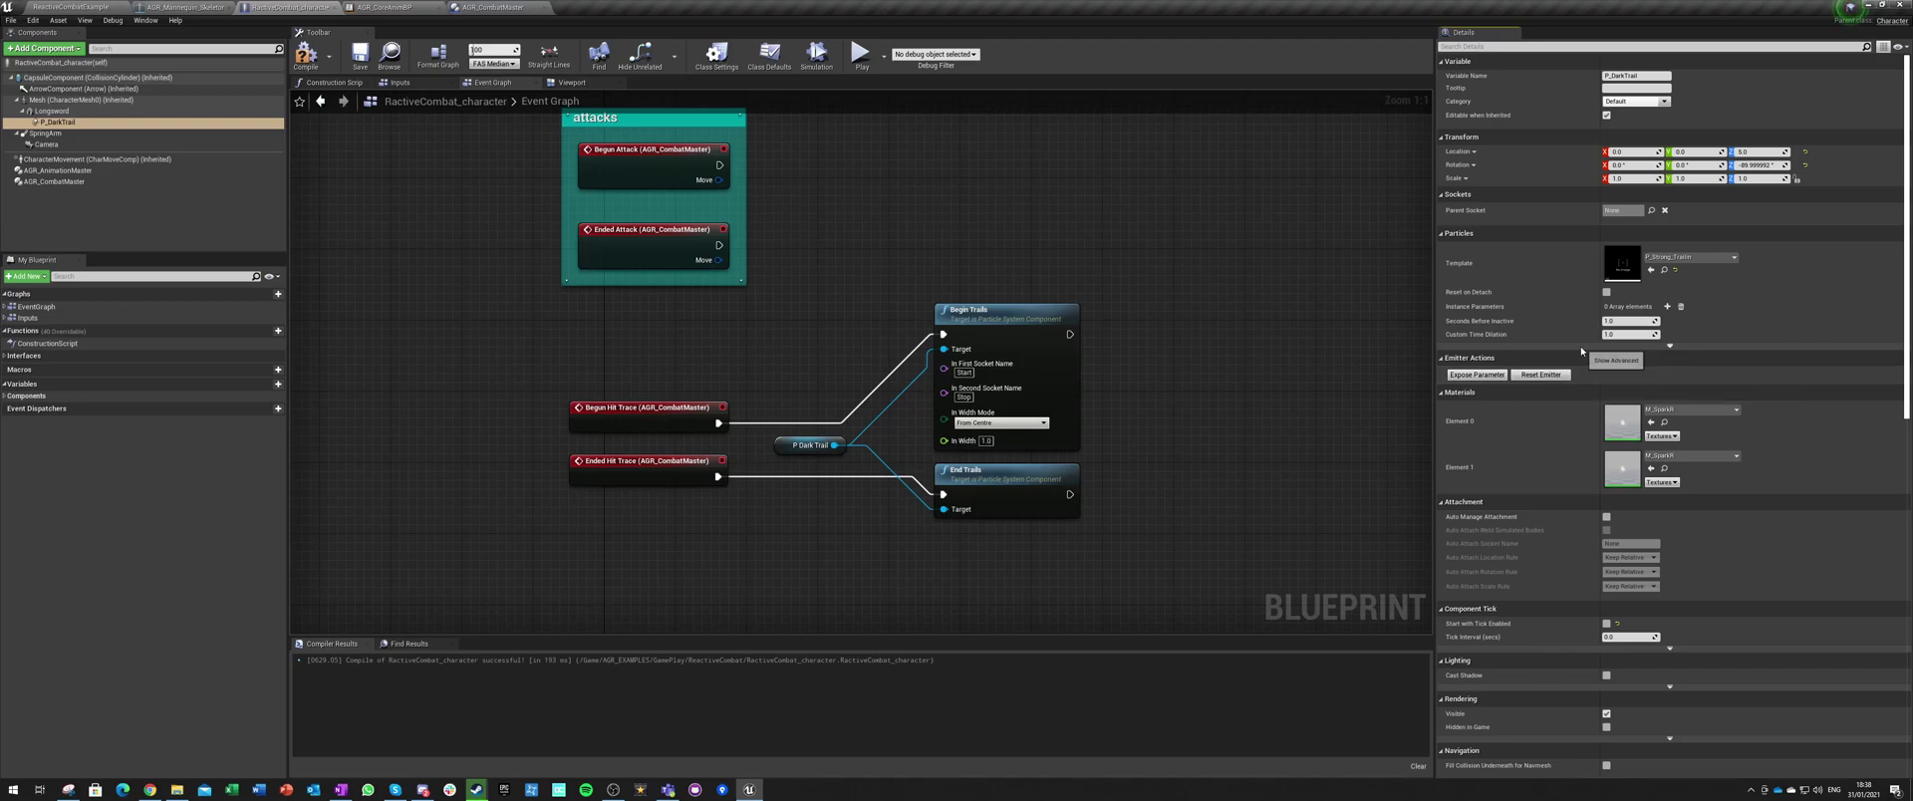
Step: Play the level and swing the sword to check the spark trail effect, ending the play session
click(81, 6)
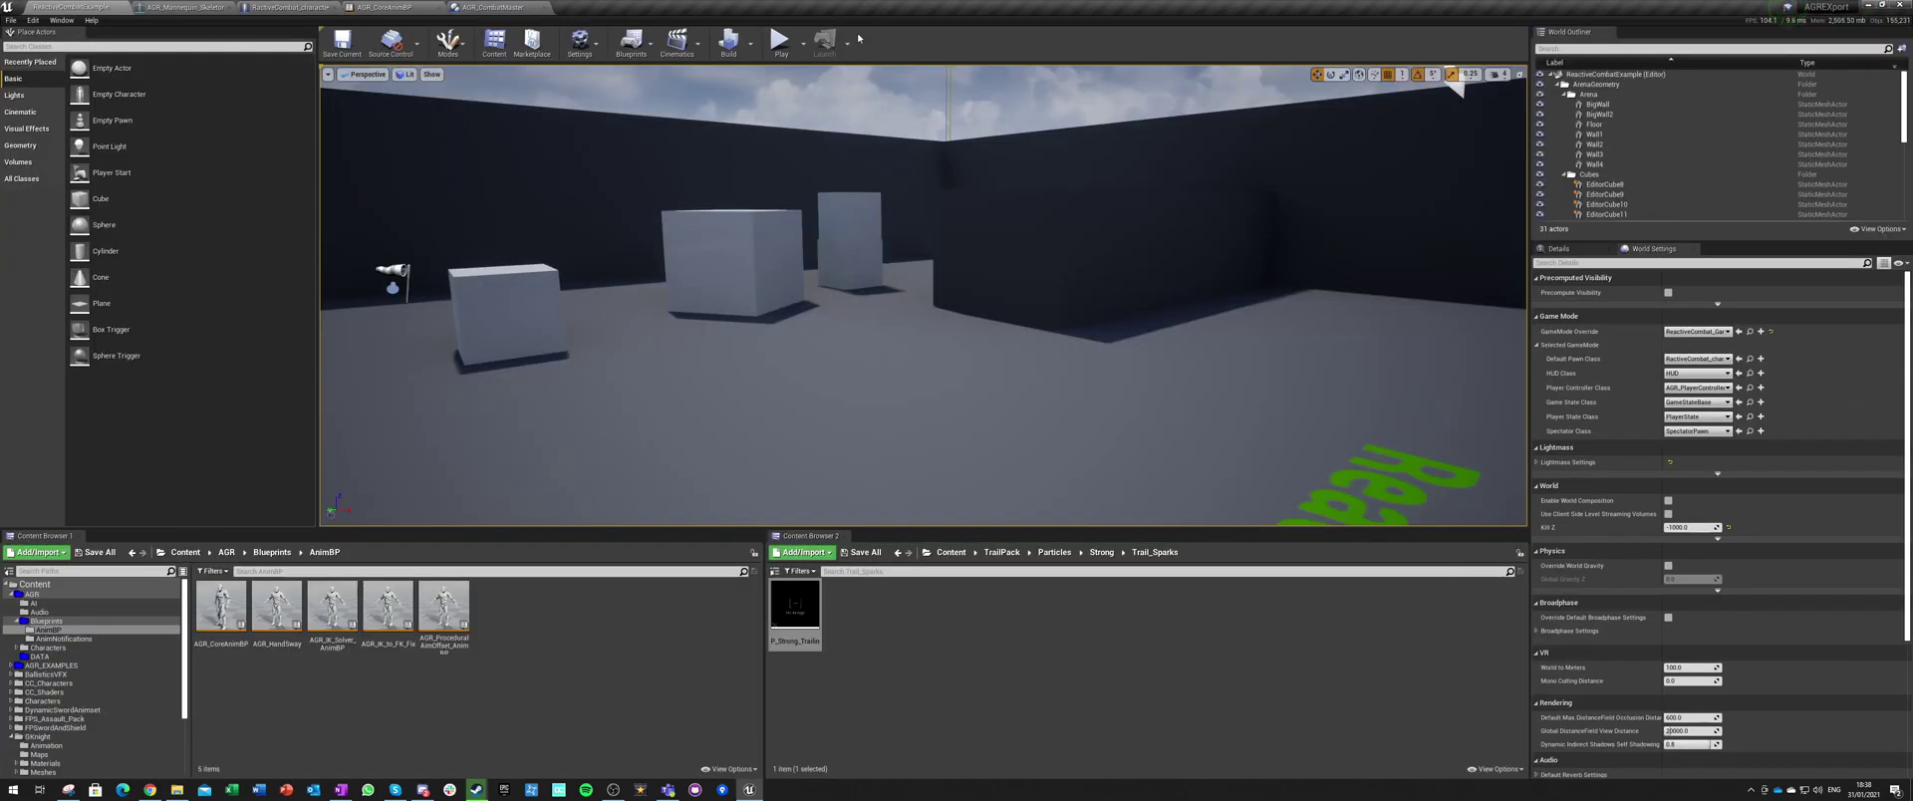
click(780, 40)
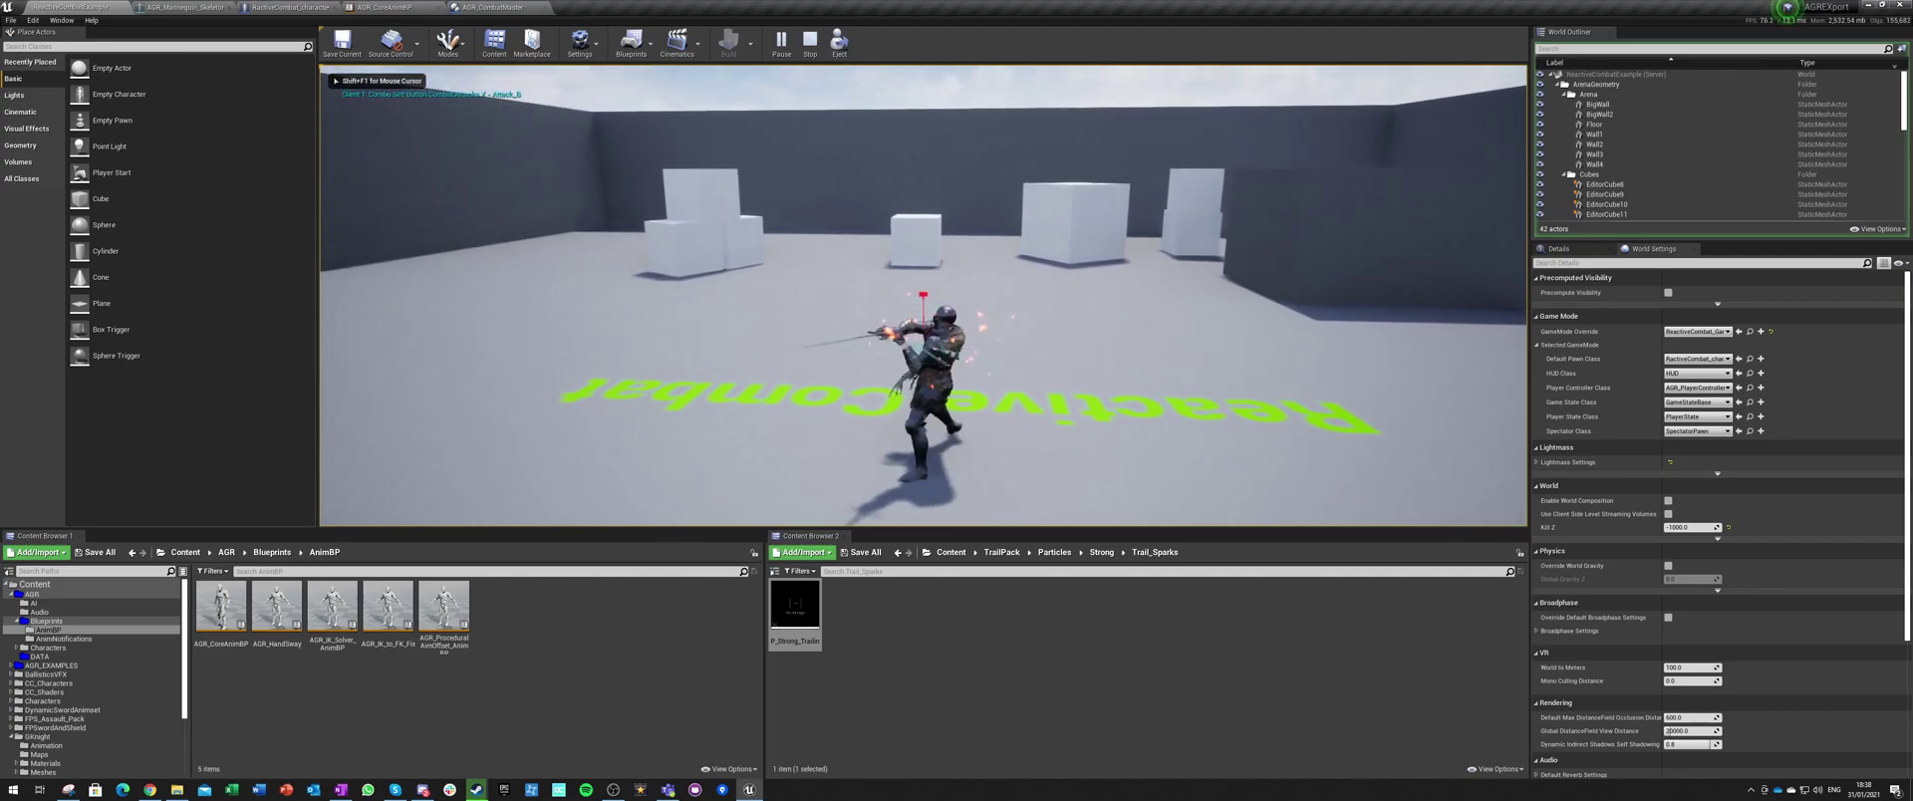
click(923, 296)
click(922, 296)
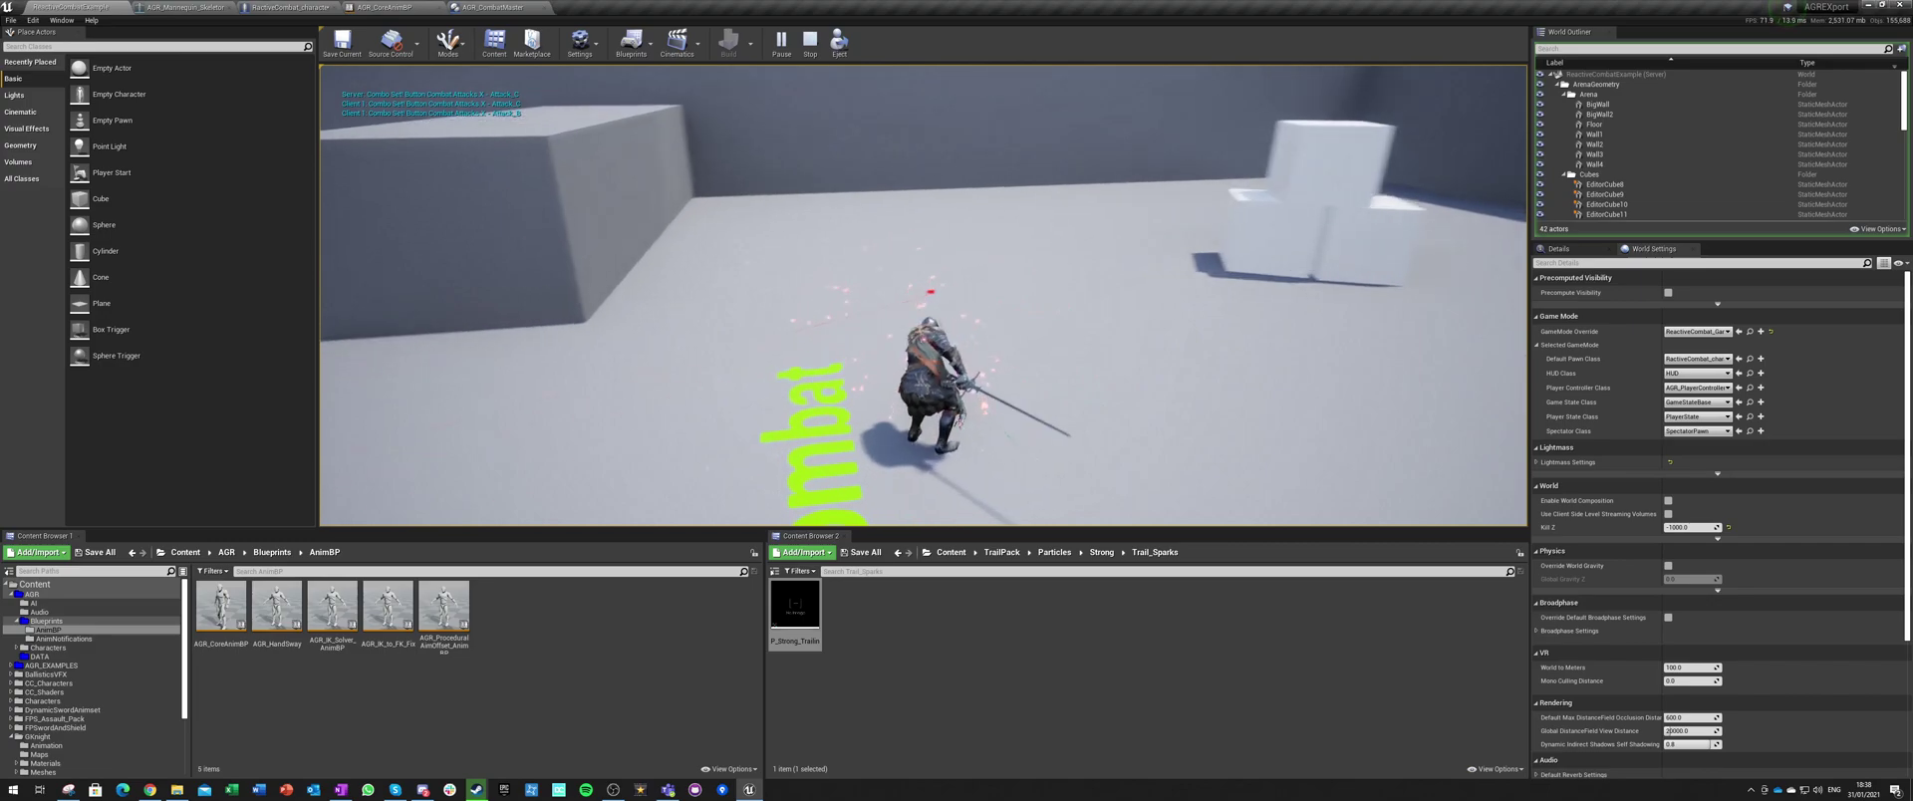
click(922, 295)
key(Escape)
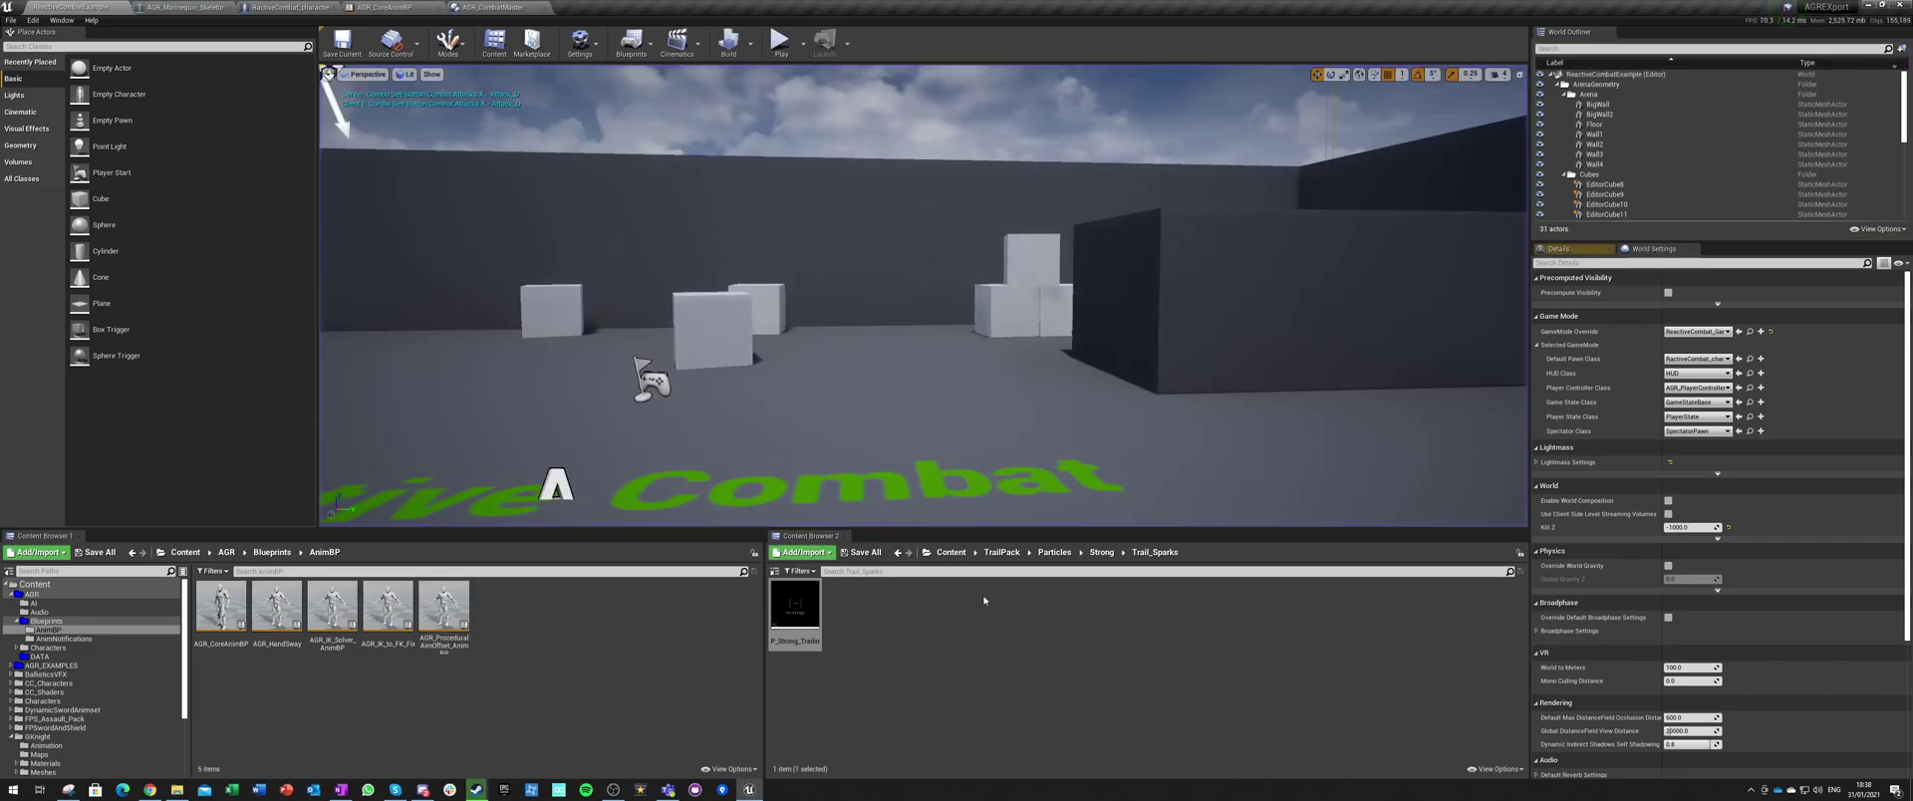
Step: Select P_Strong from the Strong > Sword_Trail folder and assign it as the P_DarkTrail component's template
click(1100, 552)
click(792, 607)
double_click(792, 608)
click(792, 605)
click(493, 7)
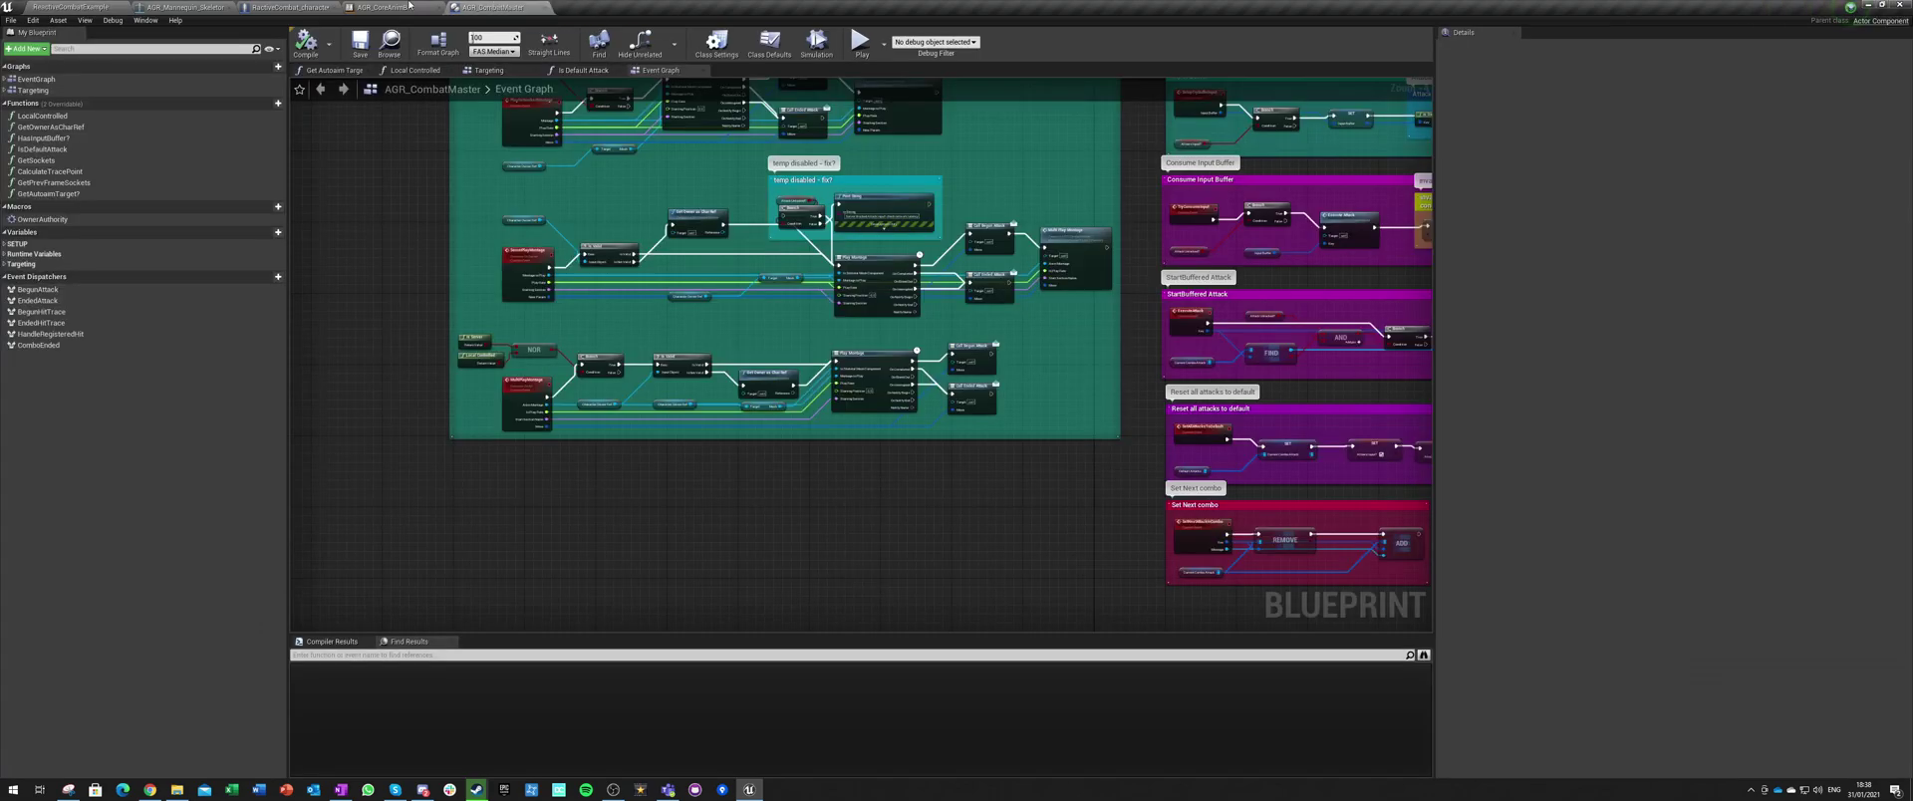
click(289, 7)
click(1651, 270)
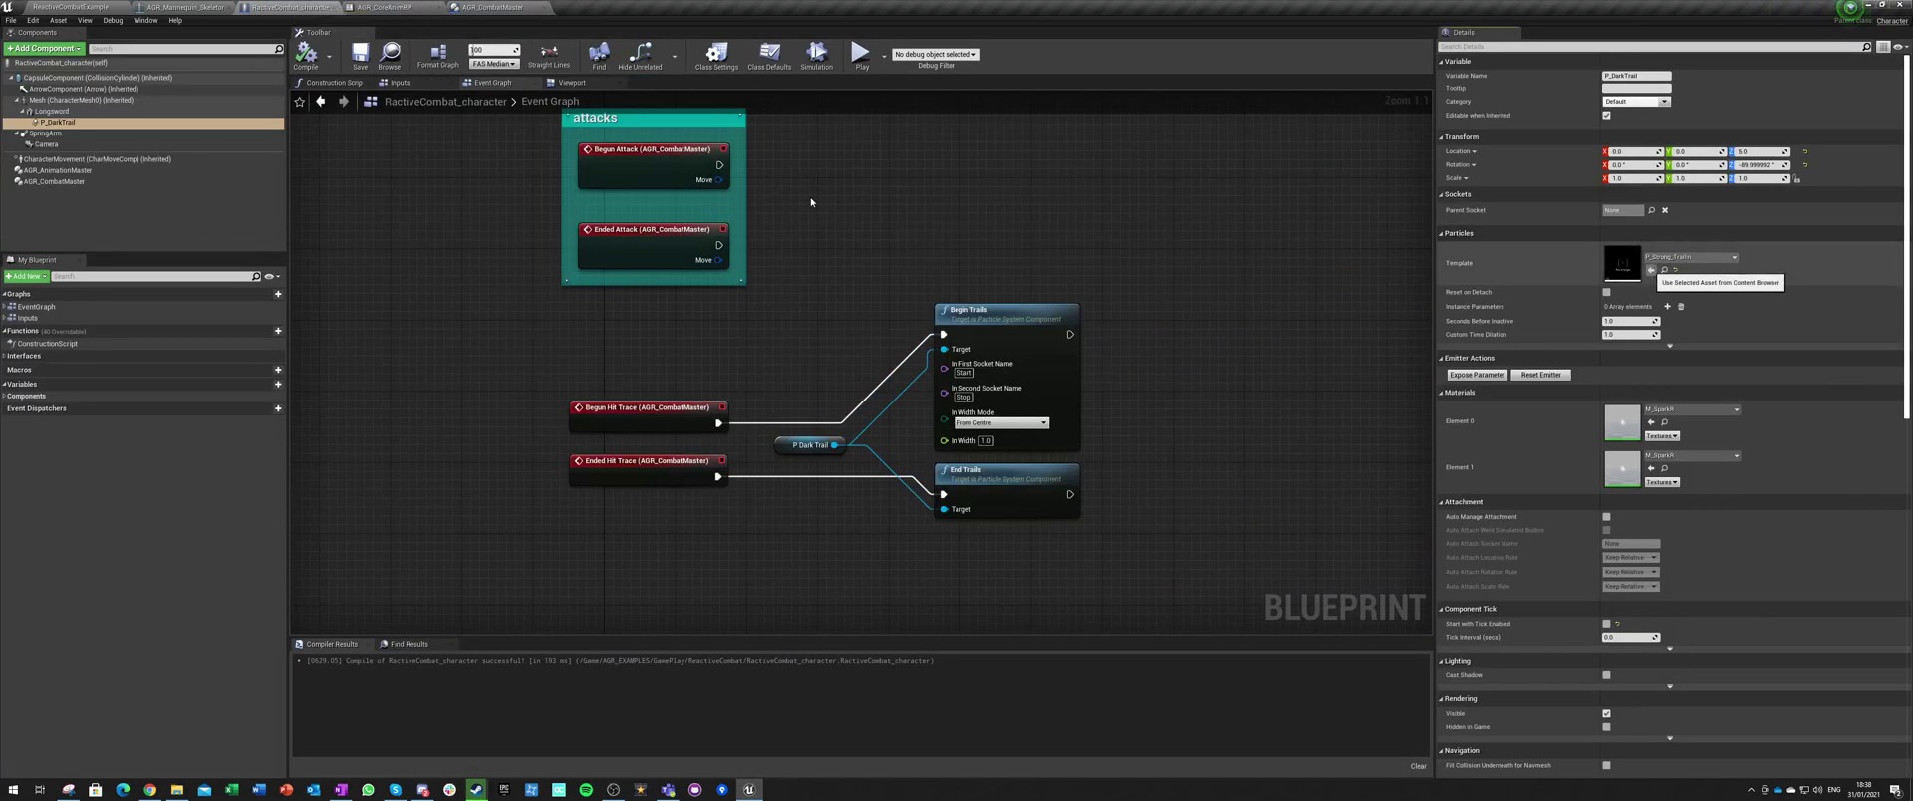
Step: Play the level and perform repeated sword combos to check the P_Strong trail, ending the play session
click(71, 6)
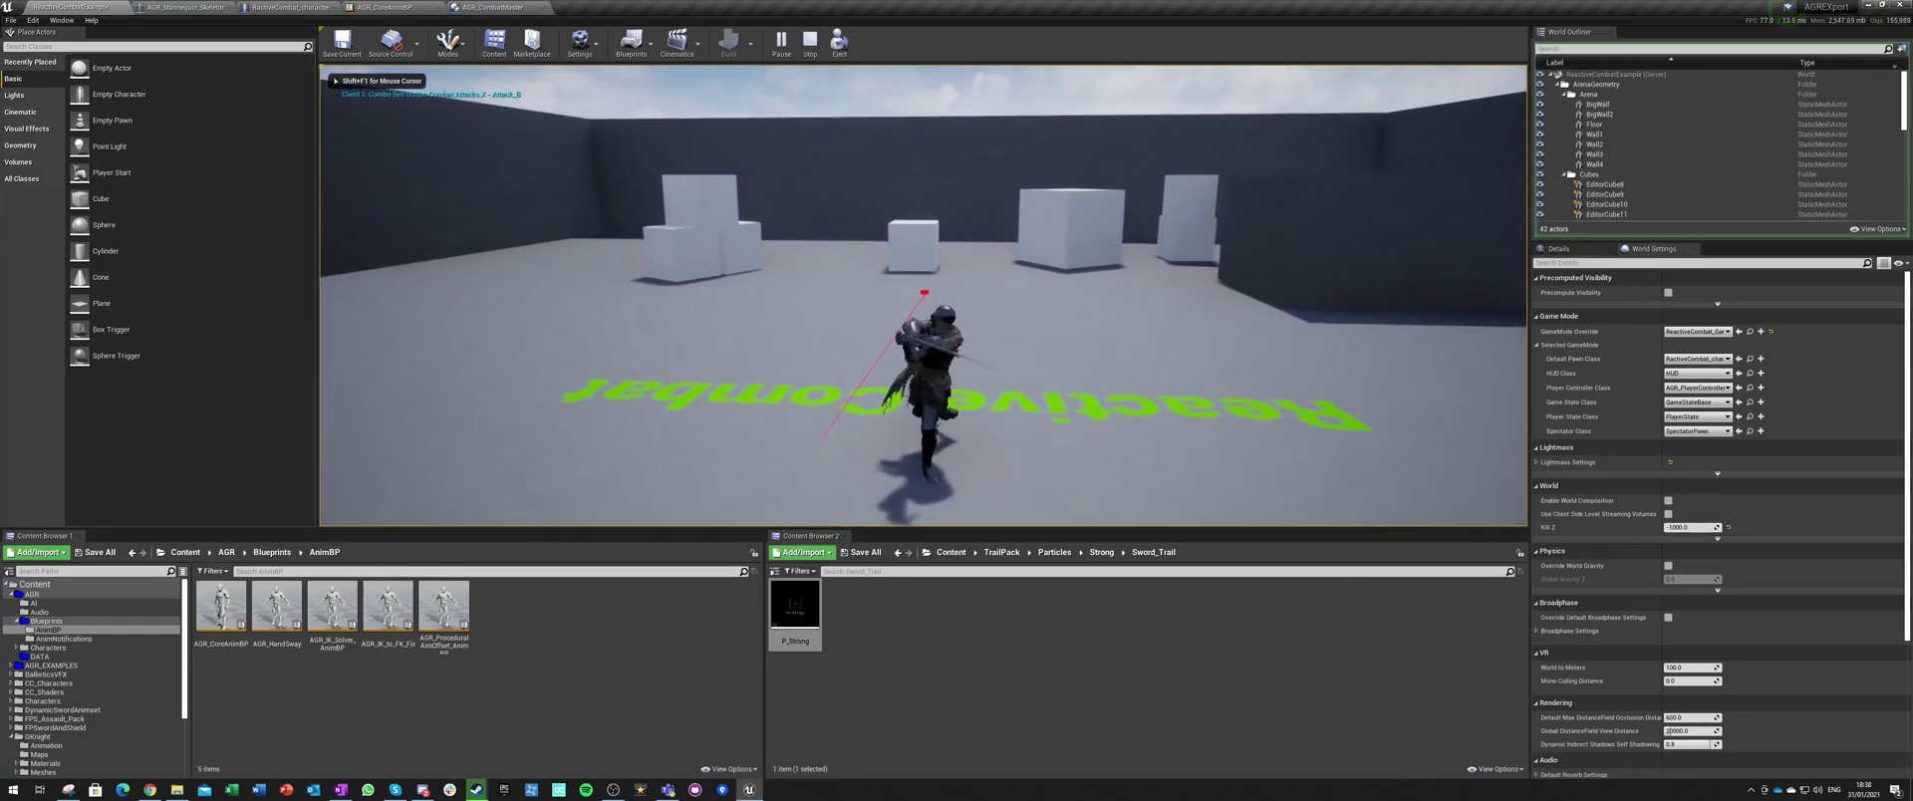
click(922, 296)
click(922, 296)
click(922, 296)
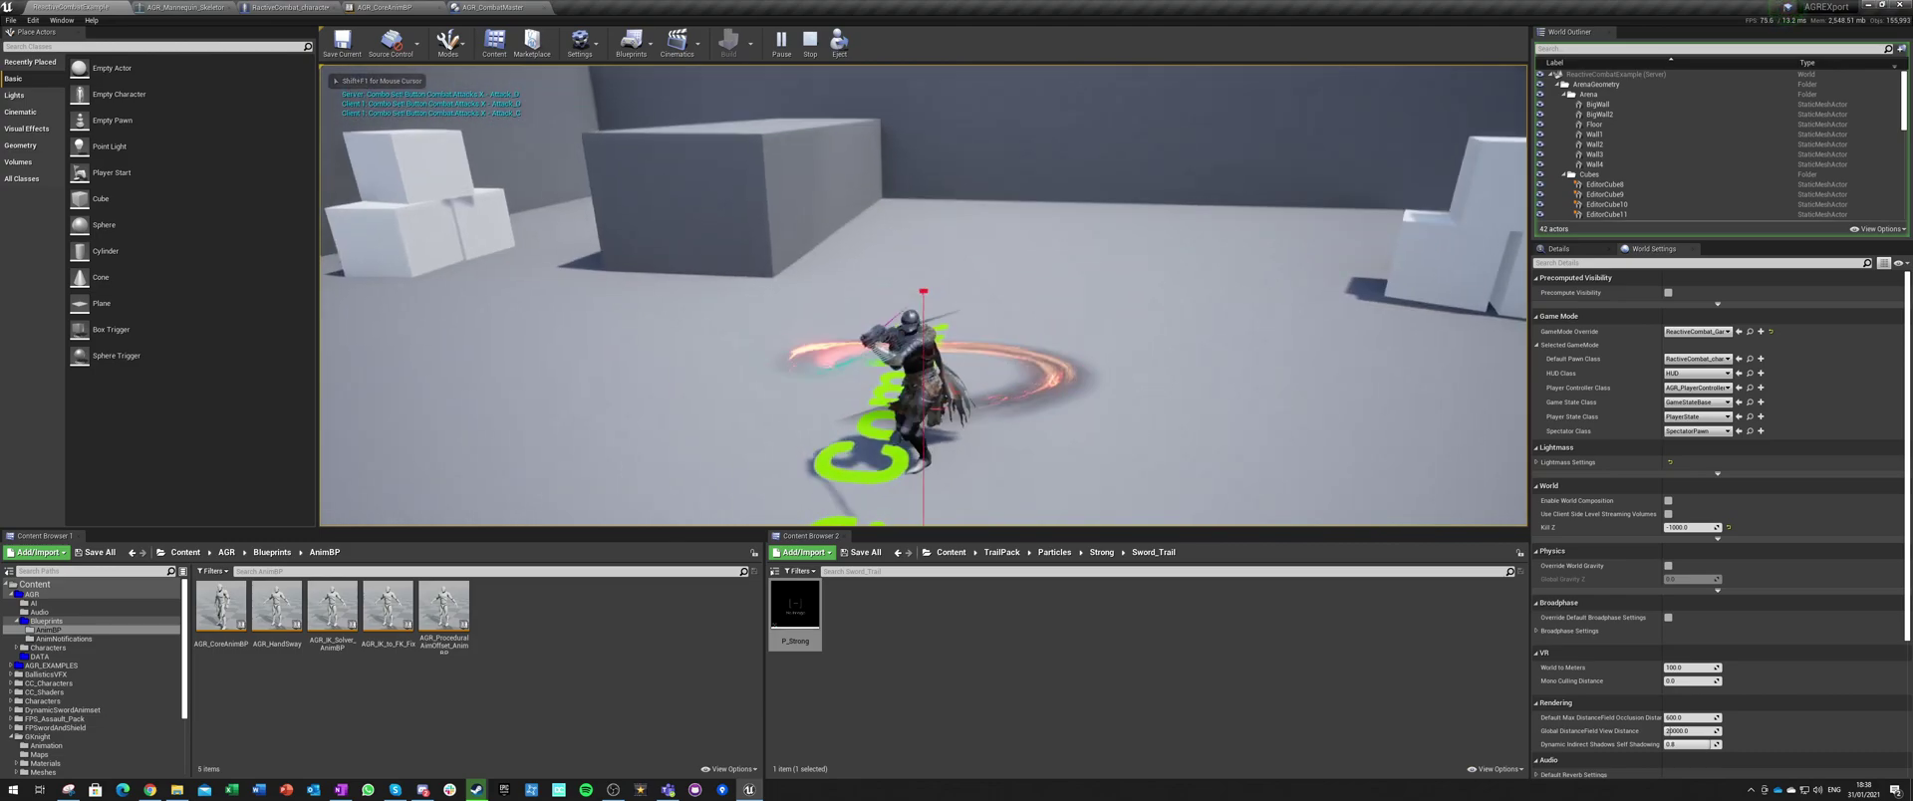
click(922, 296)
click(923, 296)
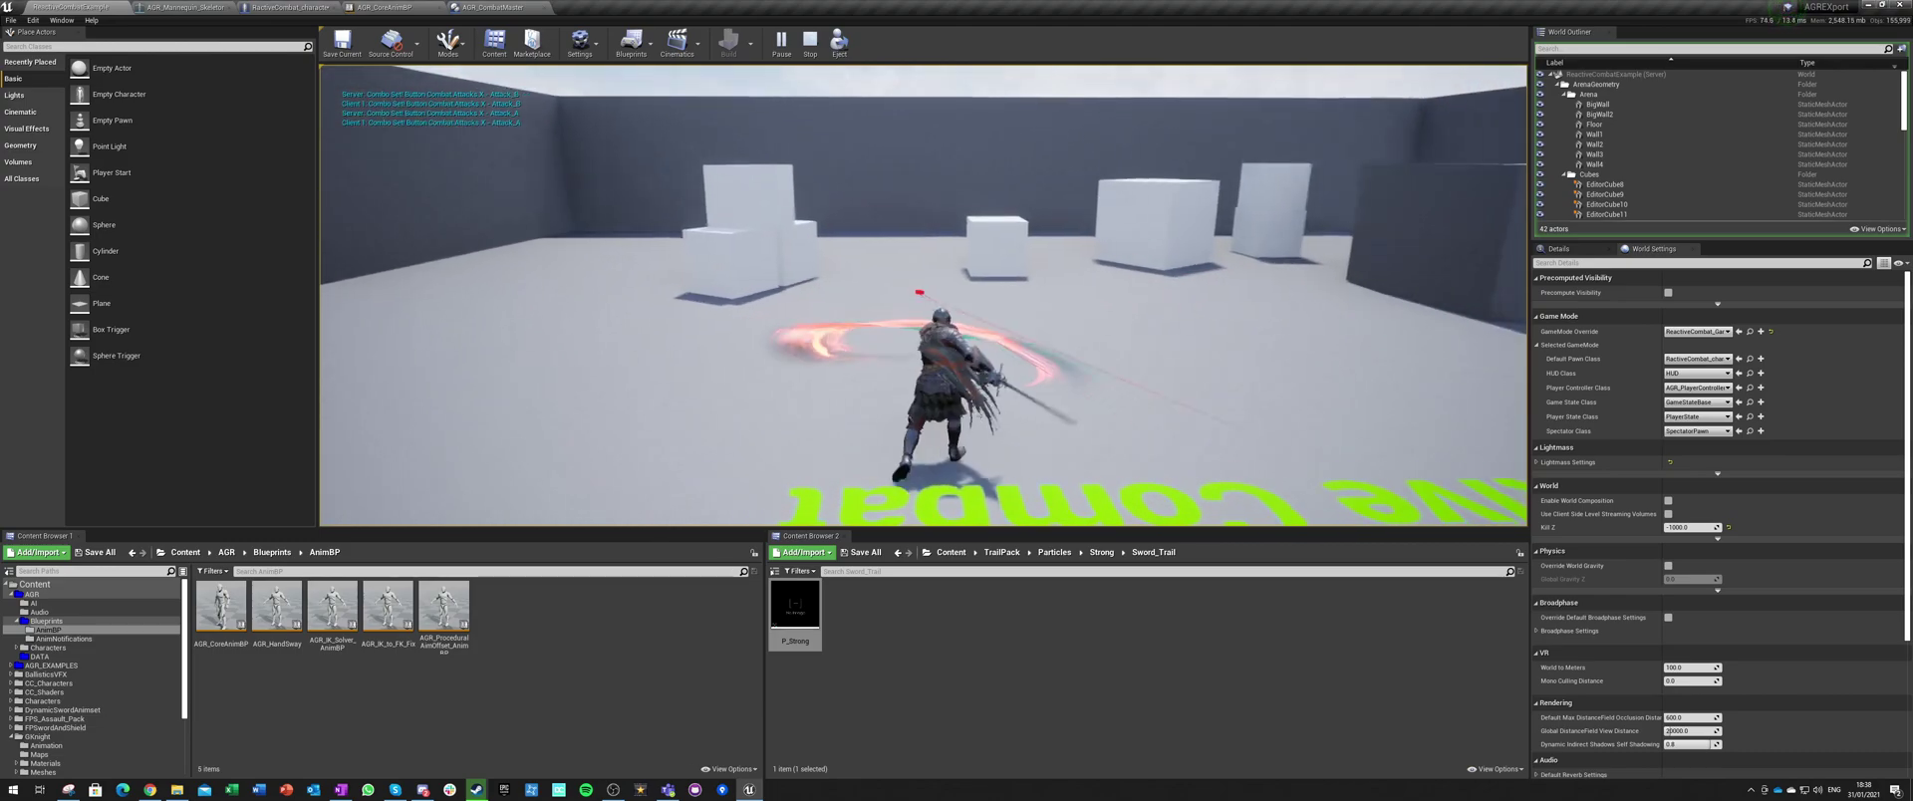
click(922, 296)
click(923, 296)
click(923, 296)
click(923, 296)
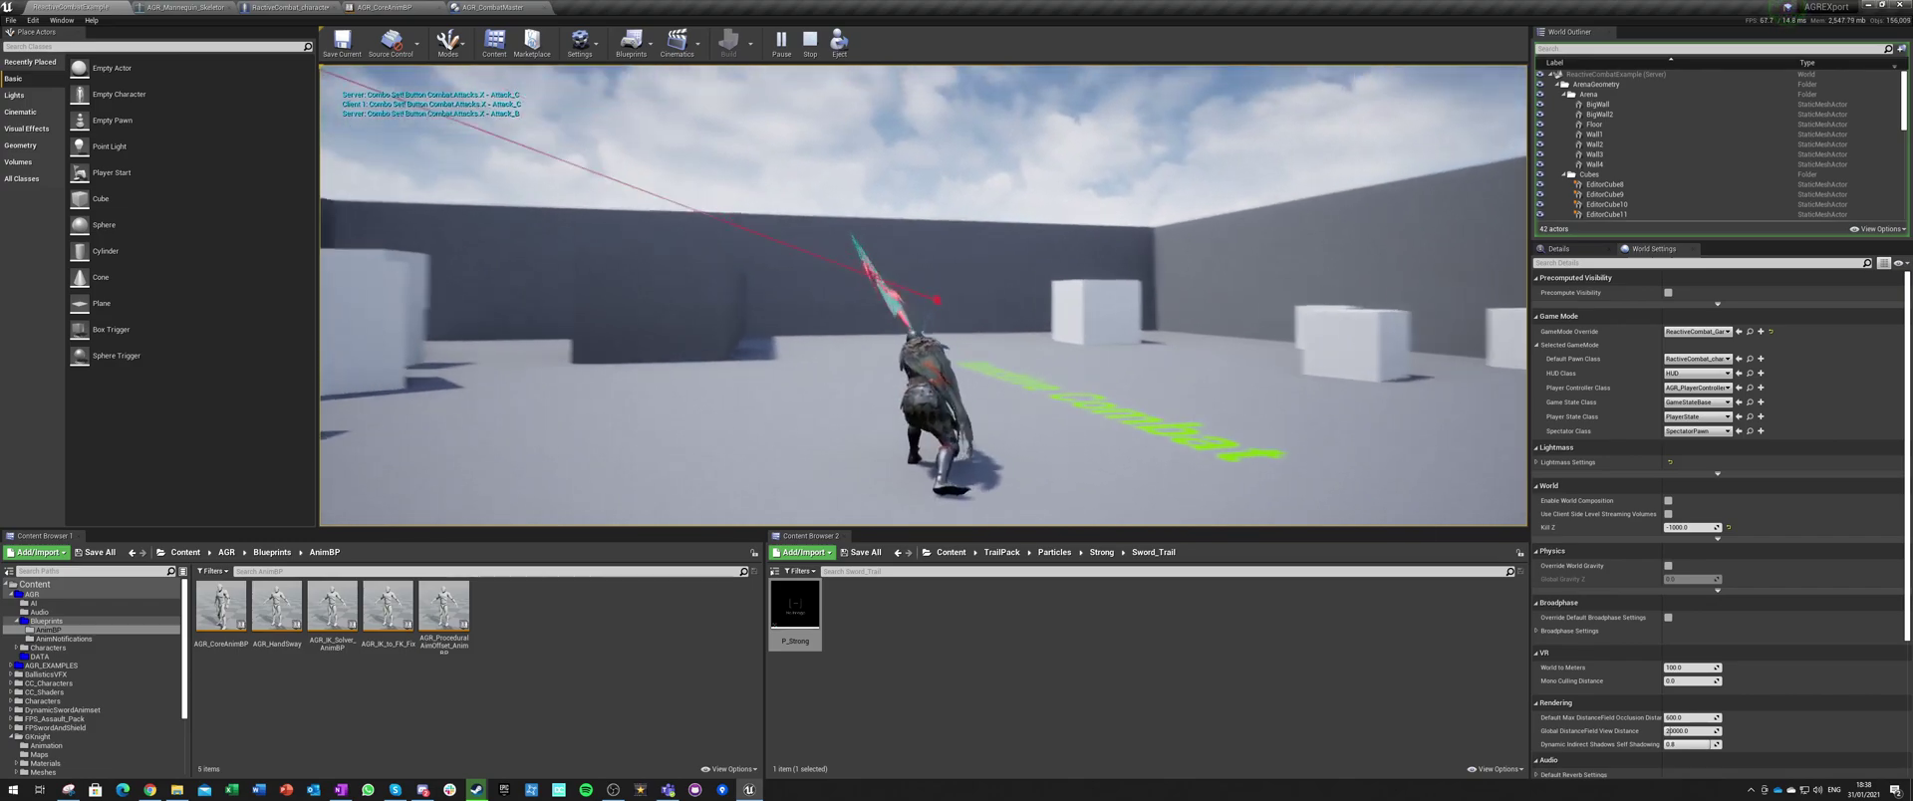
click(923, 296)
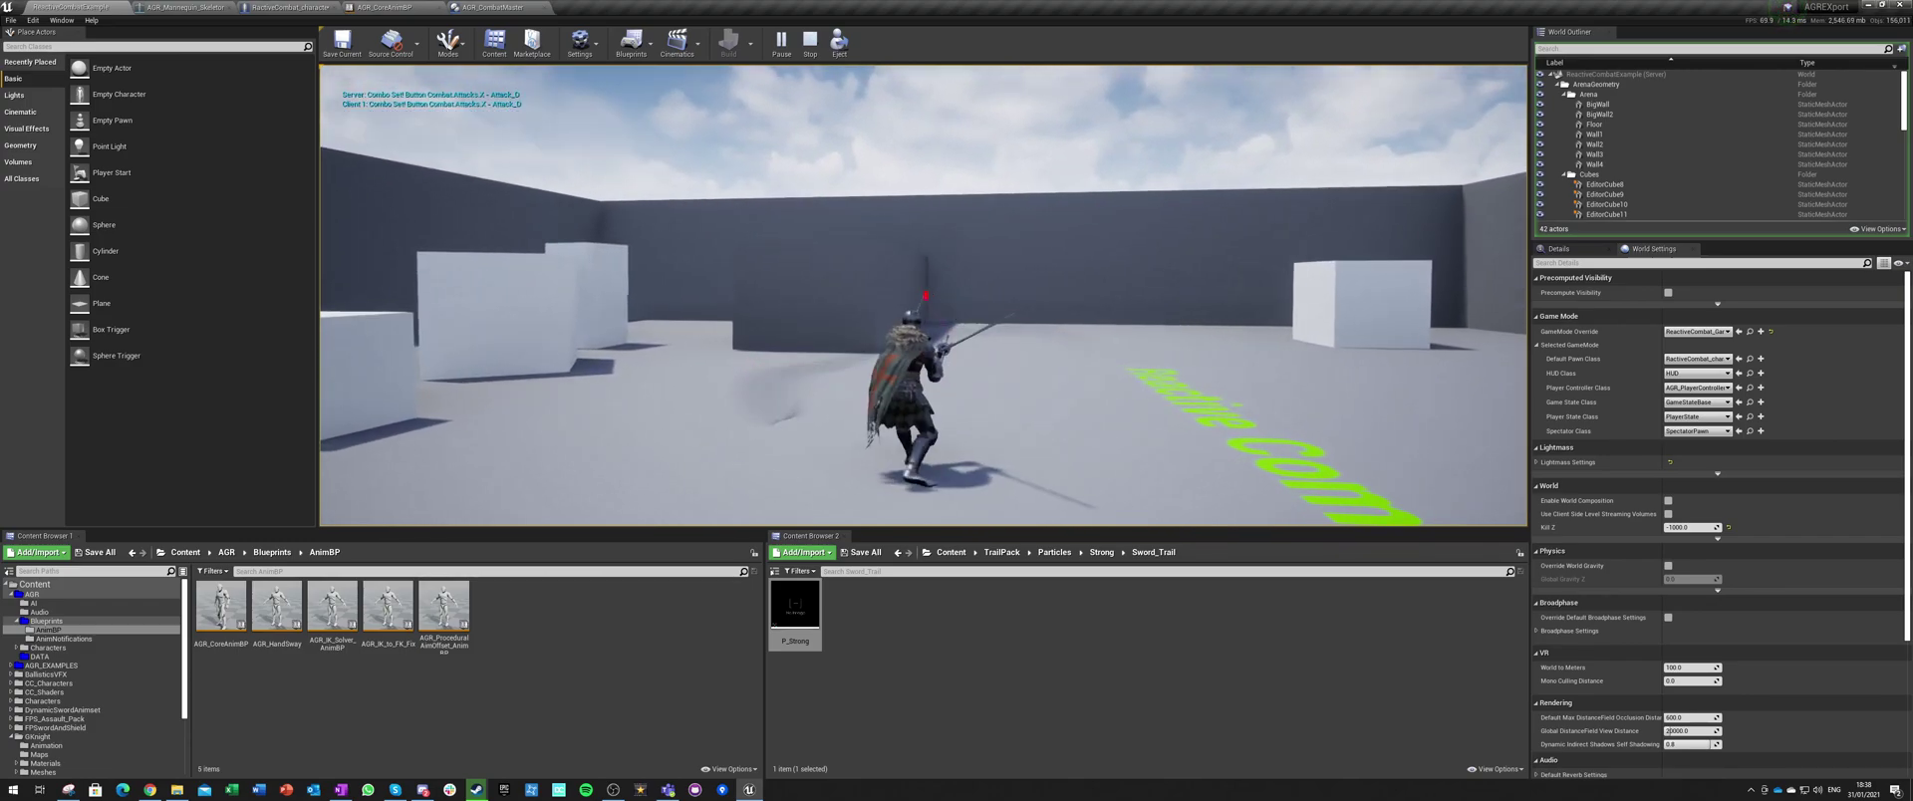
key(Escape)
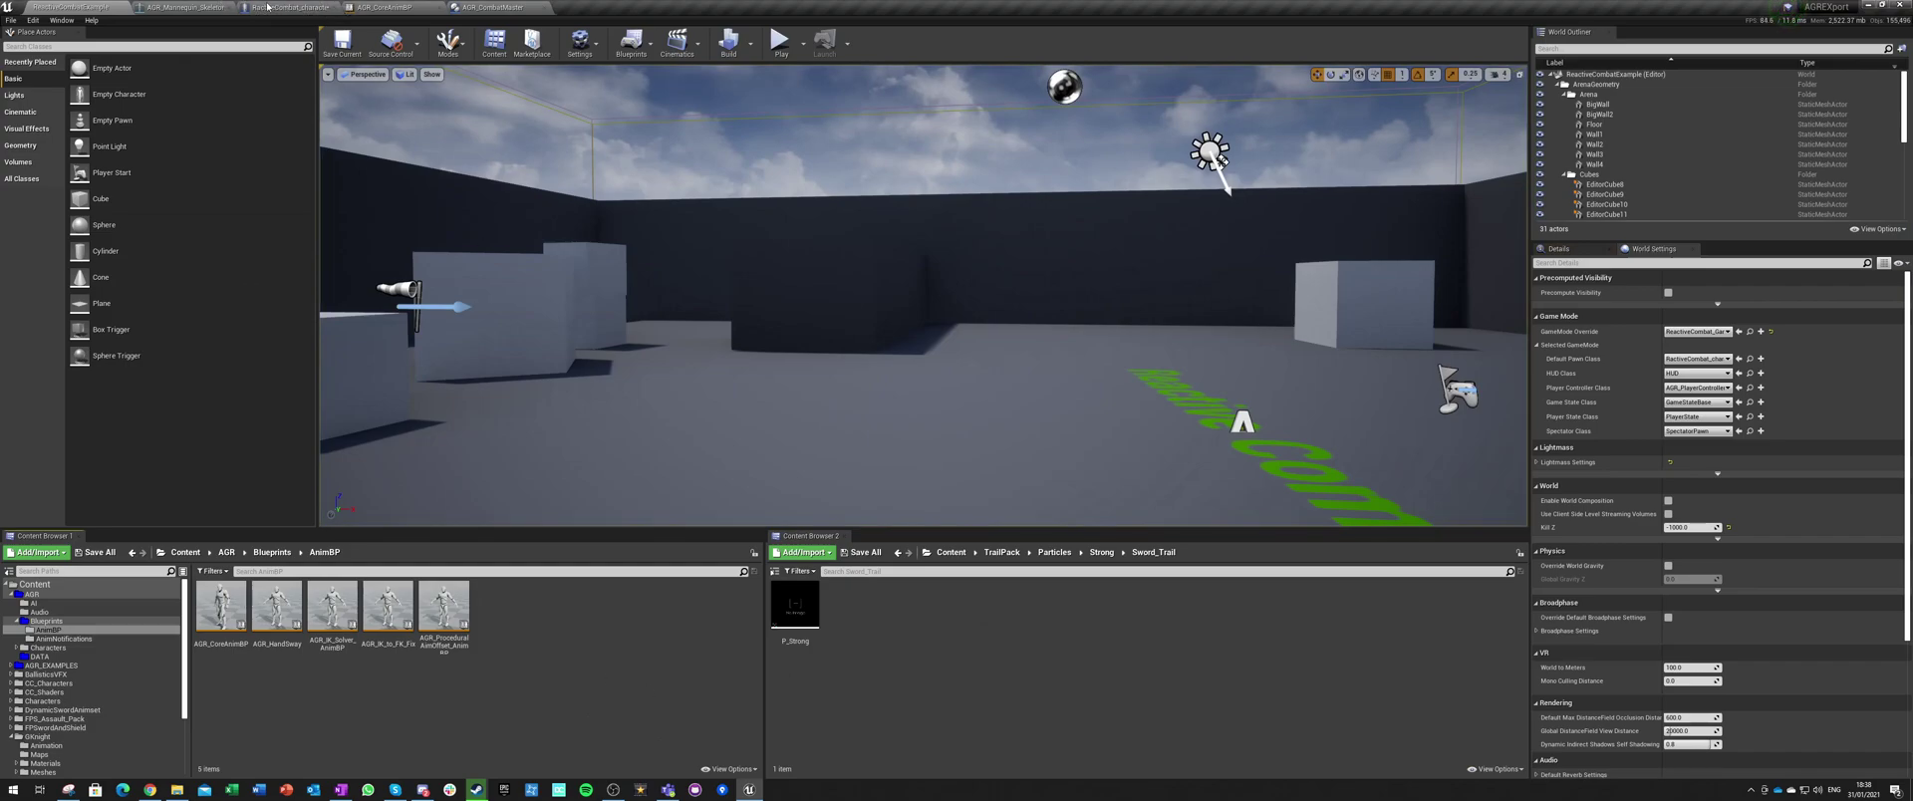
Step: Add the Handle Registered Hit event of AGR_CombatMaster to the character's event graph
click(289, 7)
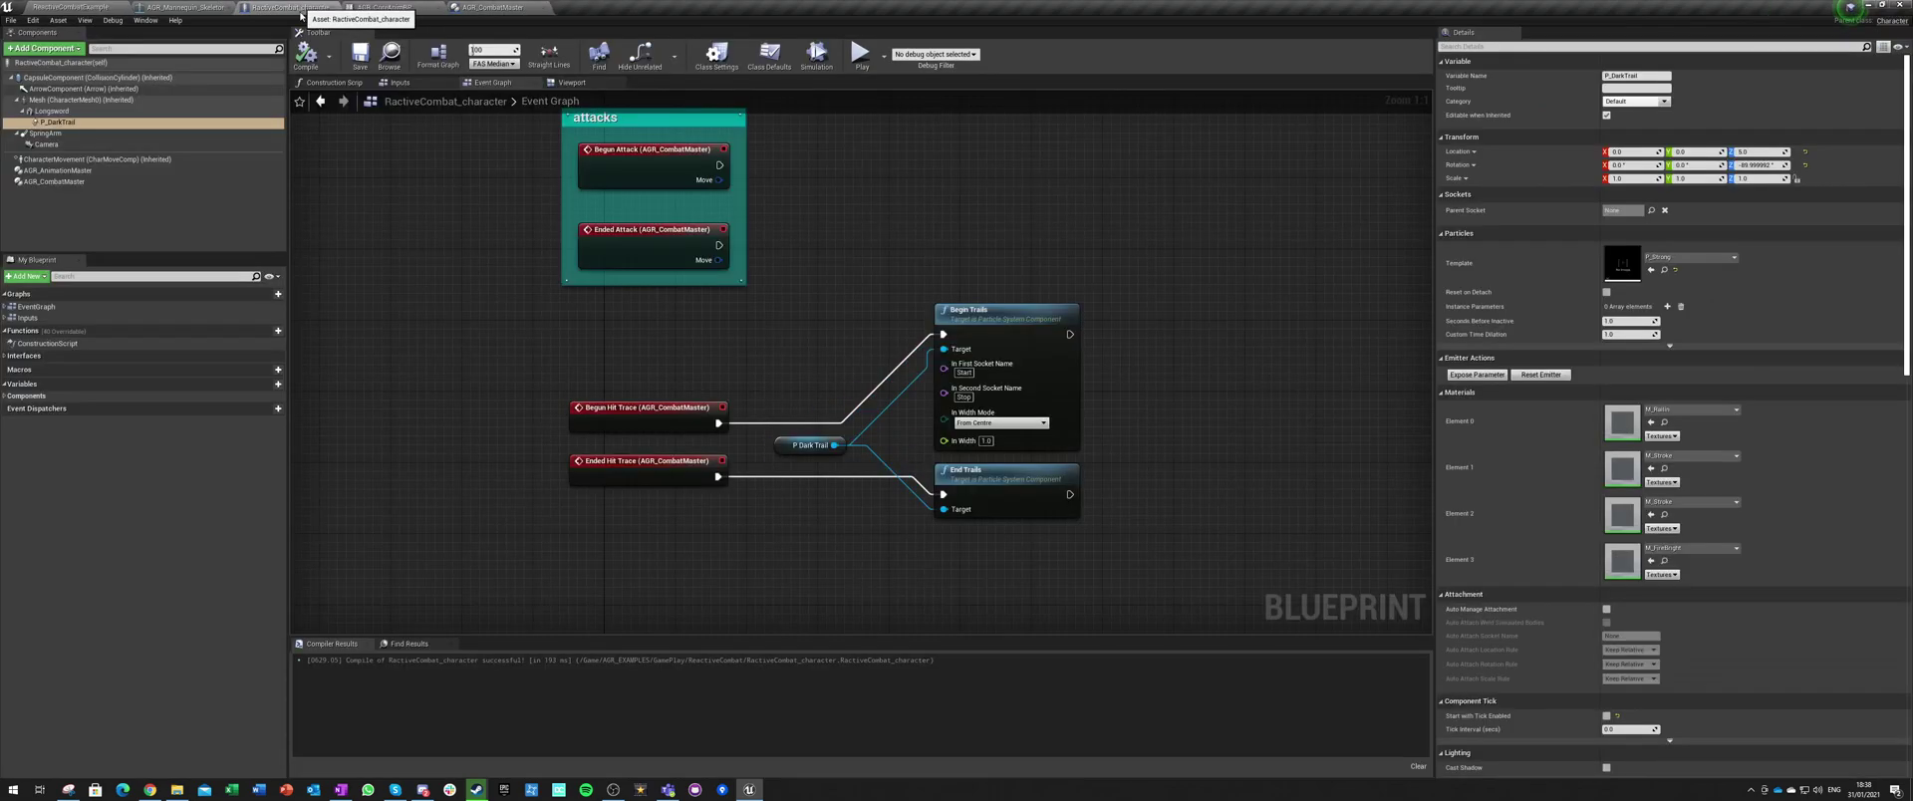
drag(627, 327, 996, 513)
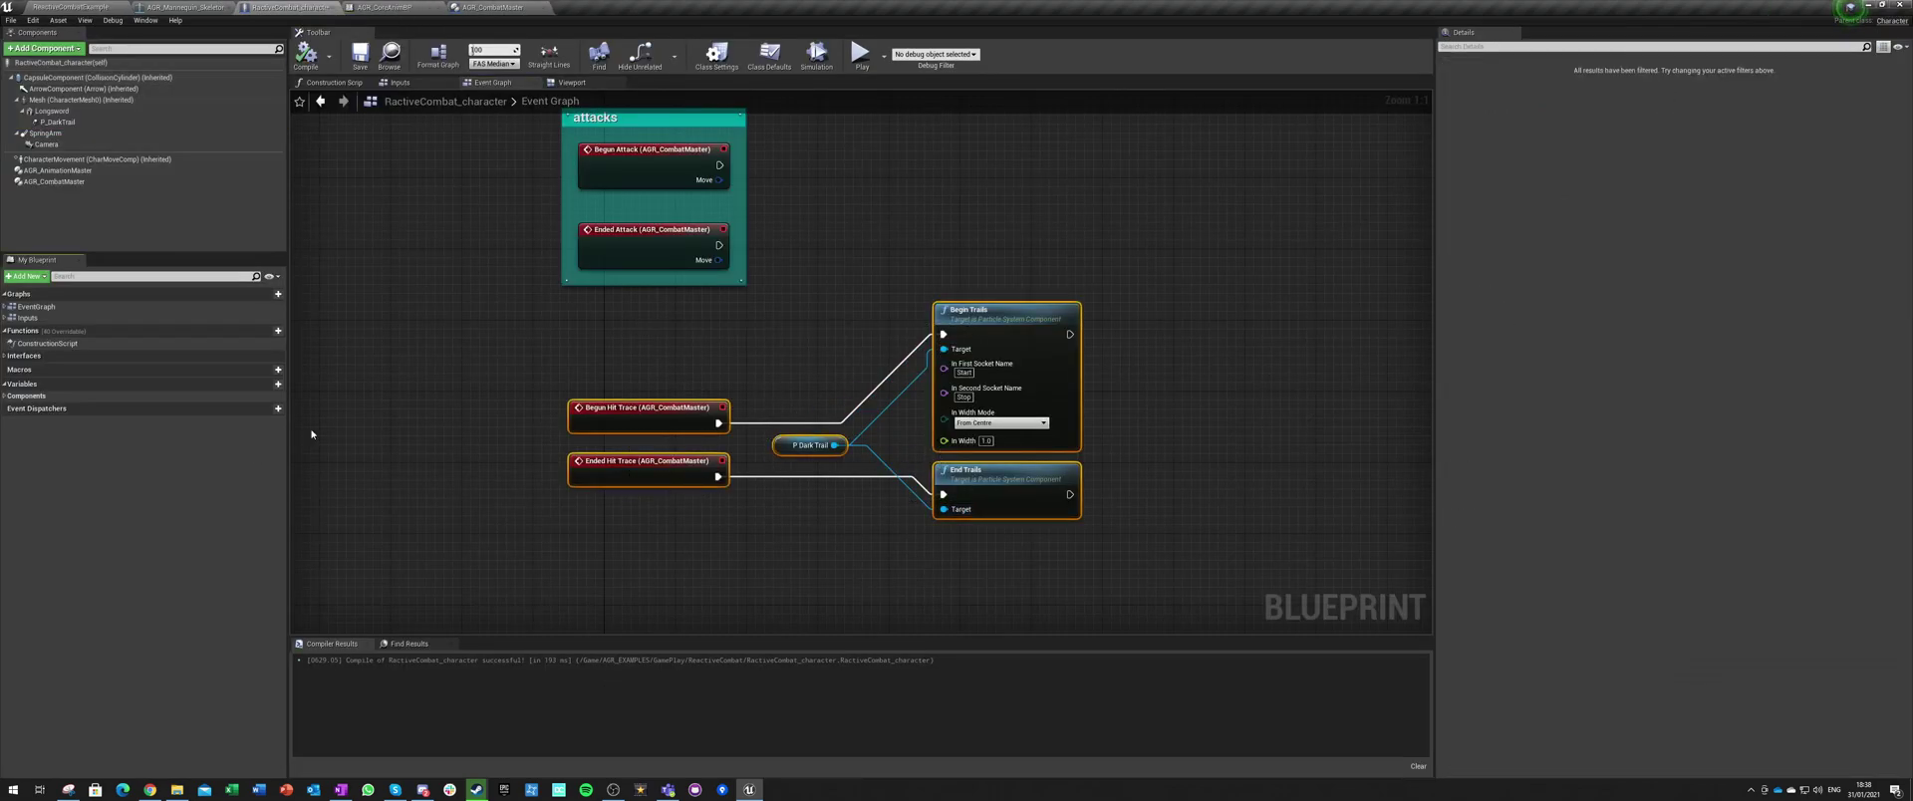
click(474, 499)
right_drag(474, 499, 408, 464)
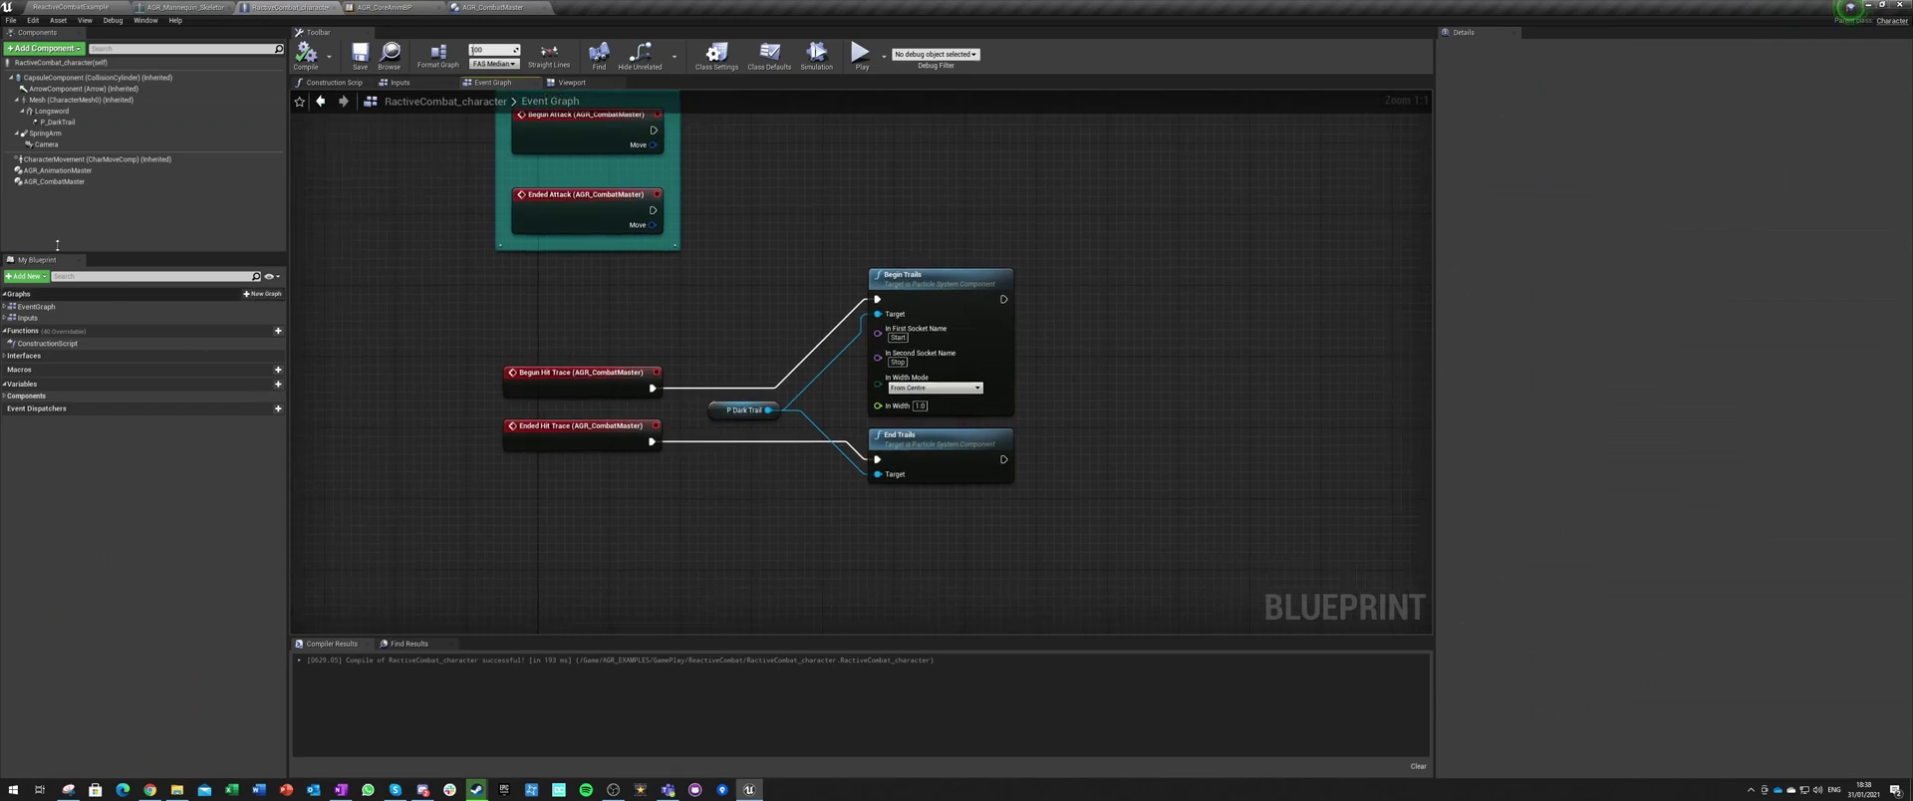
right_click(47, 182)
mouse_move(77, 208)
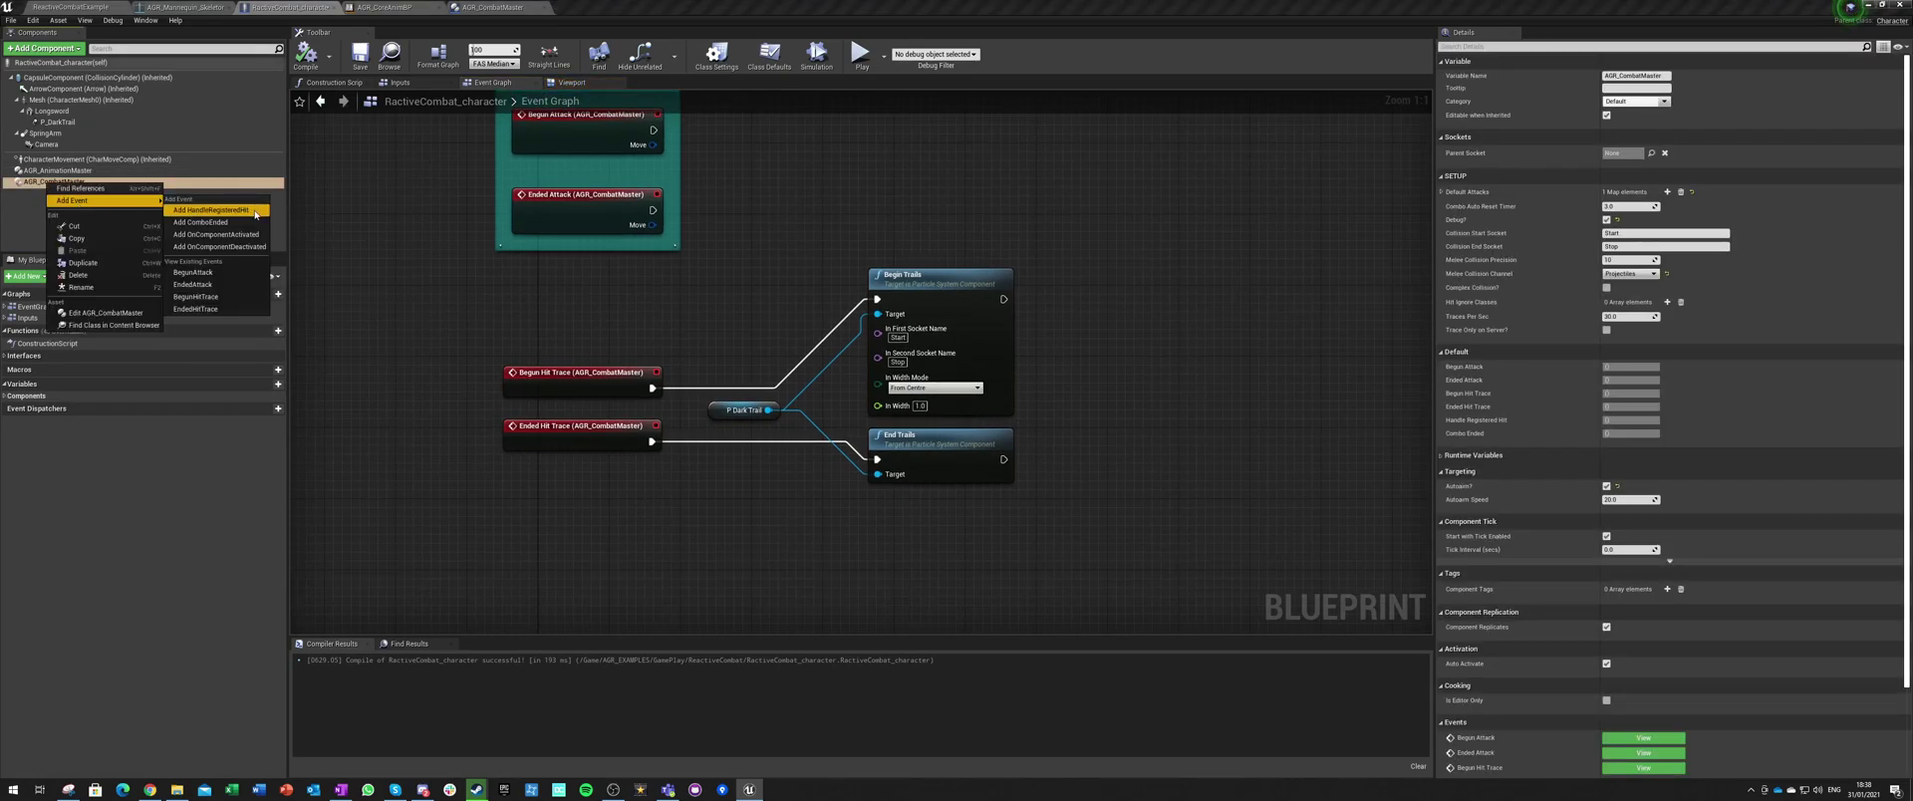
click(255, 212)
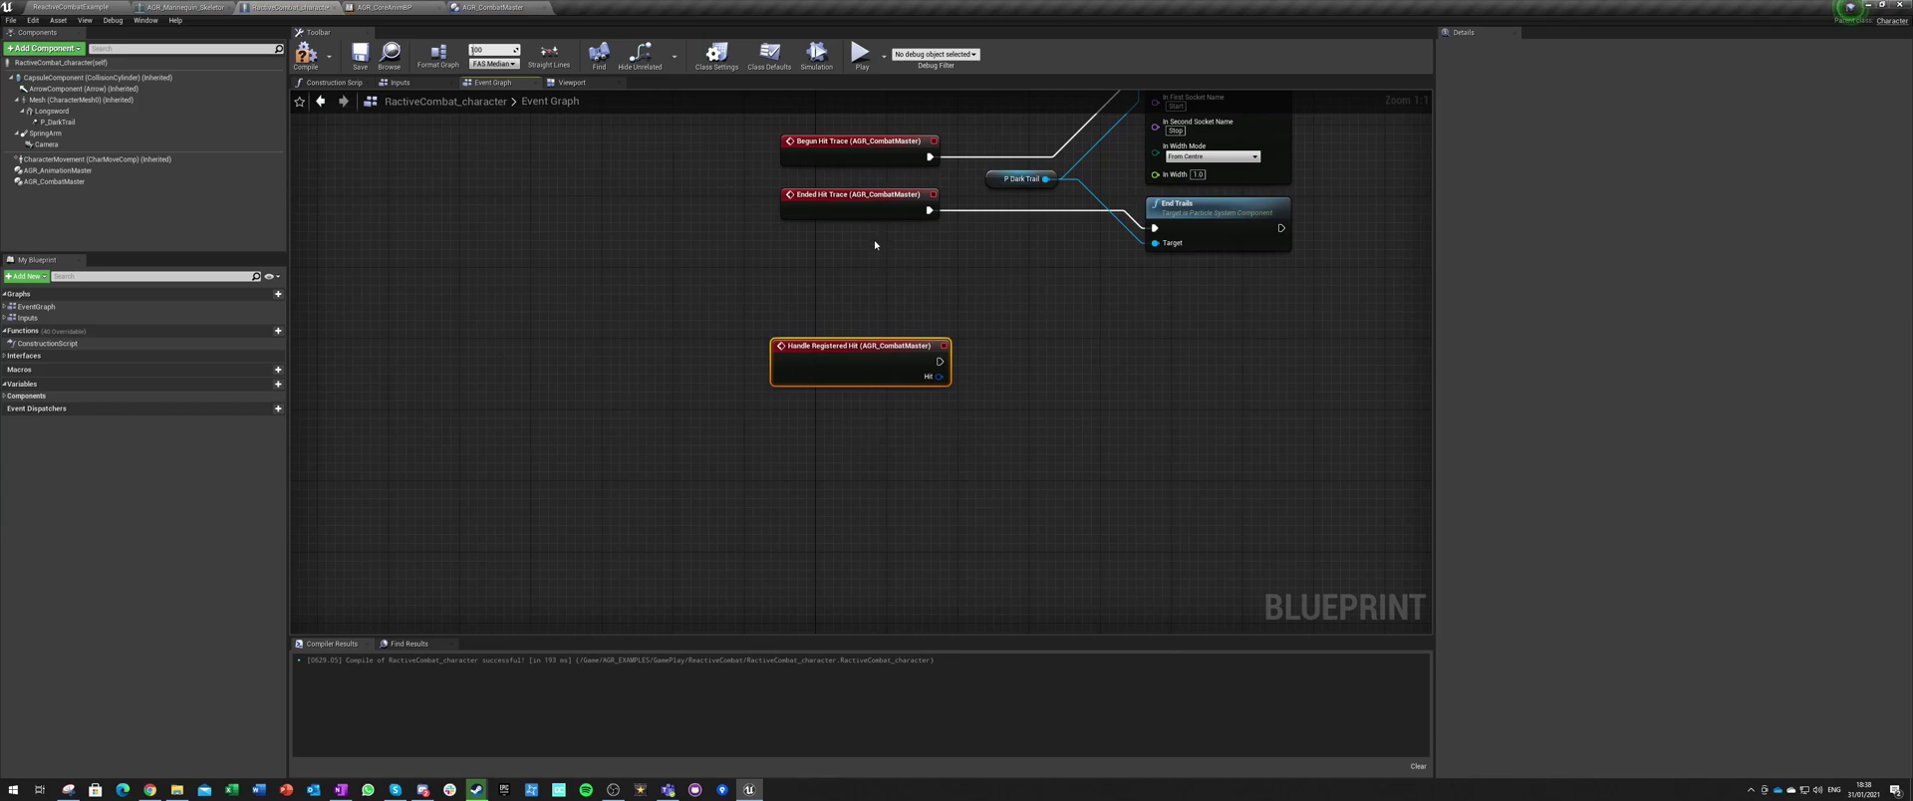
Step: Enclose the hit trace events and trail nodes in a comment box whose title begins with "start stop"
right_drag(874, 241, 769, 375)
drag(696, 218, 1102, 363)
text(cst)
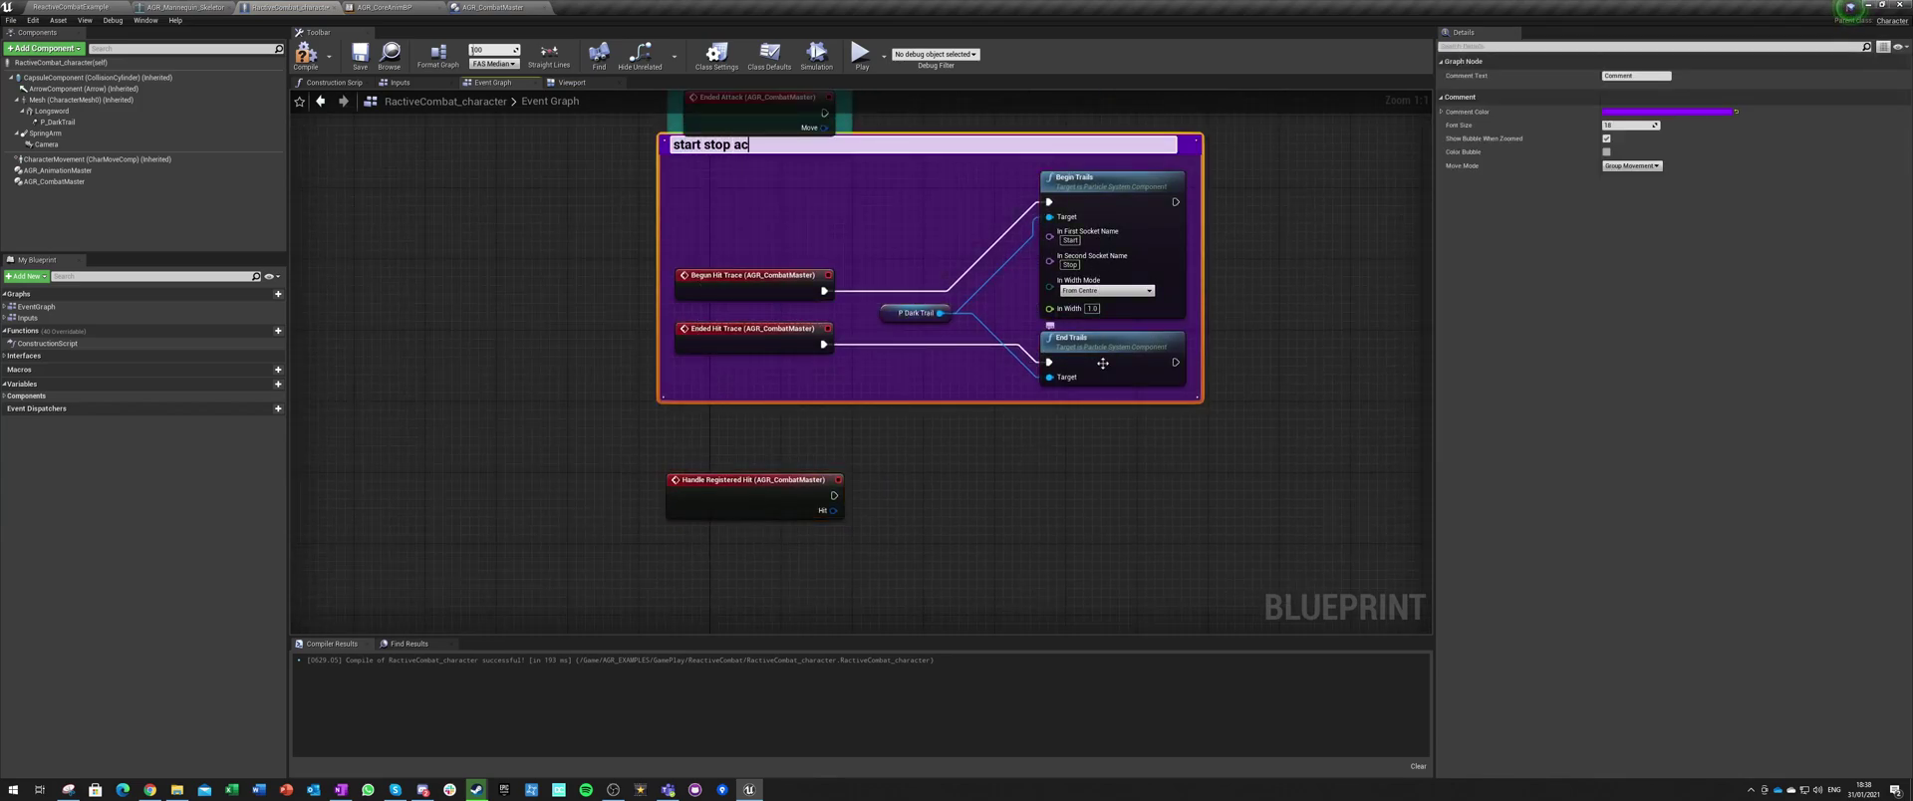
key(Return)
Step: Move the Handle Registered Hit event and the trail comment box lower to space out the graph
drag(755, 501, 784, 632)
right_drag(880, 137, 850, 188)
drag(847, 146, 854, 243)
click(818, 536)
right_drag(817, 538, 808, 300)
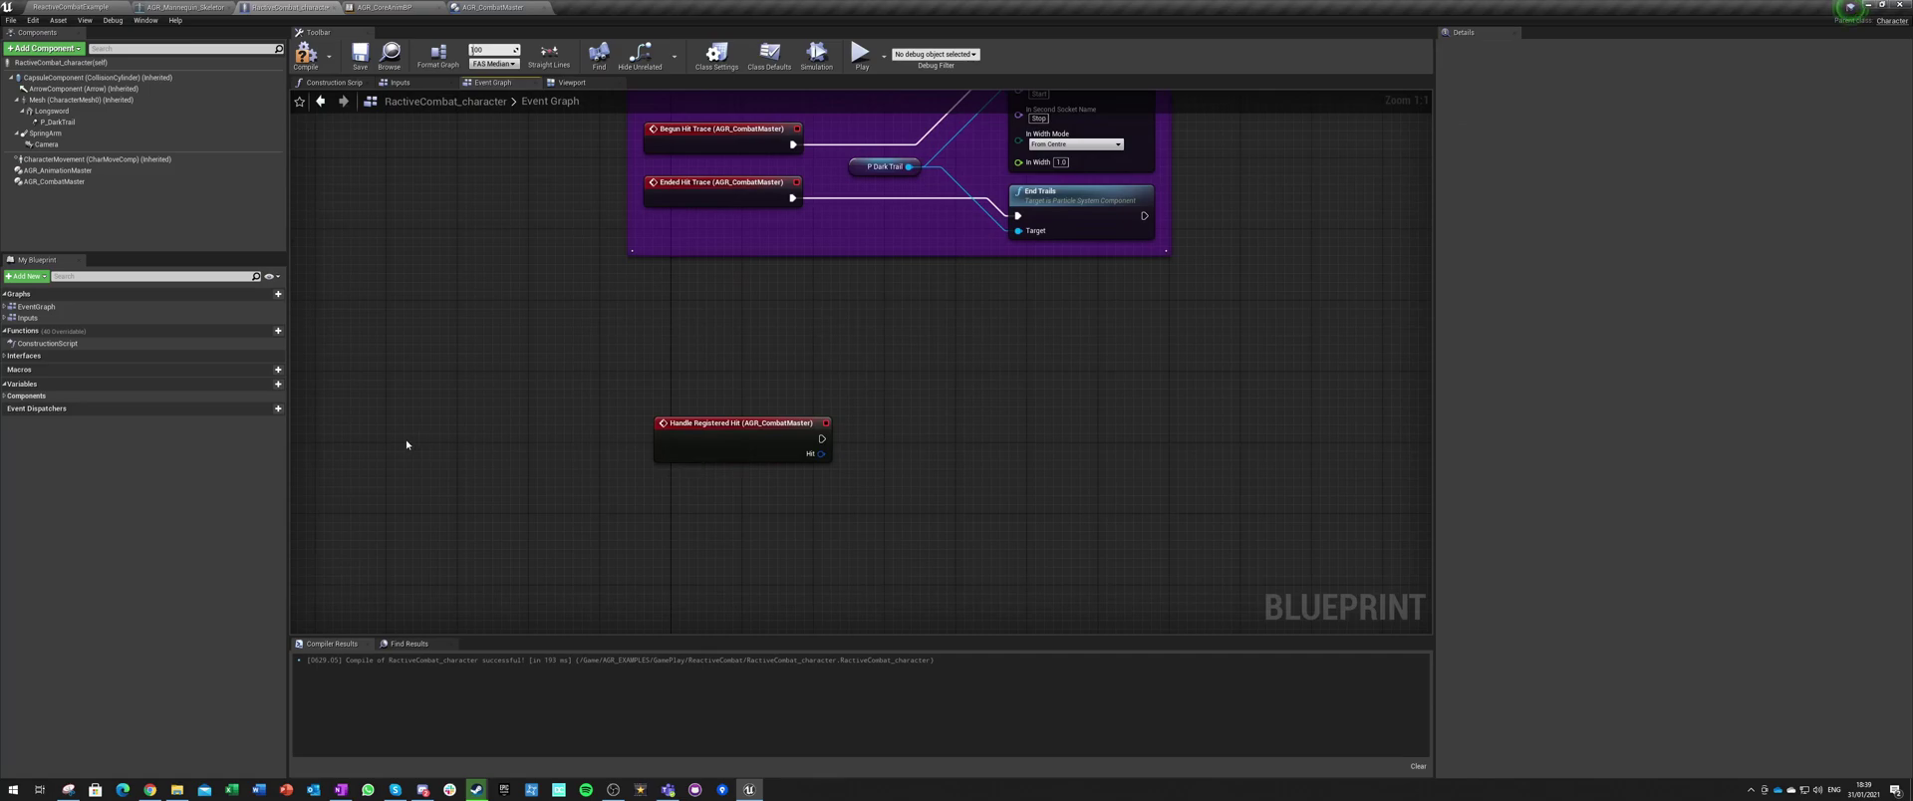
Step: Create a variable named HitActors as an array of Actor object references
click(278, 383)
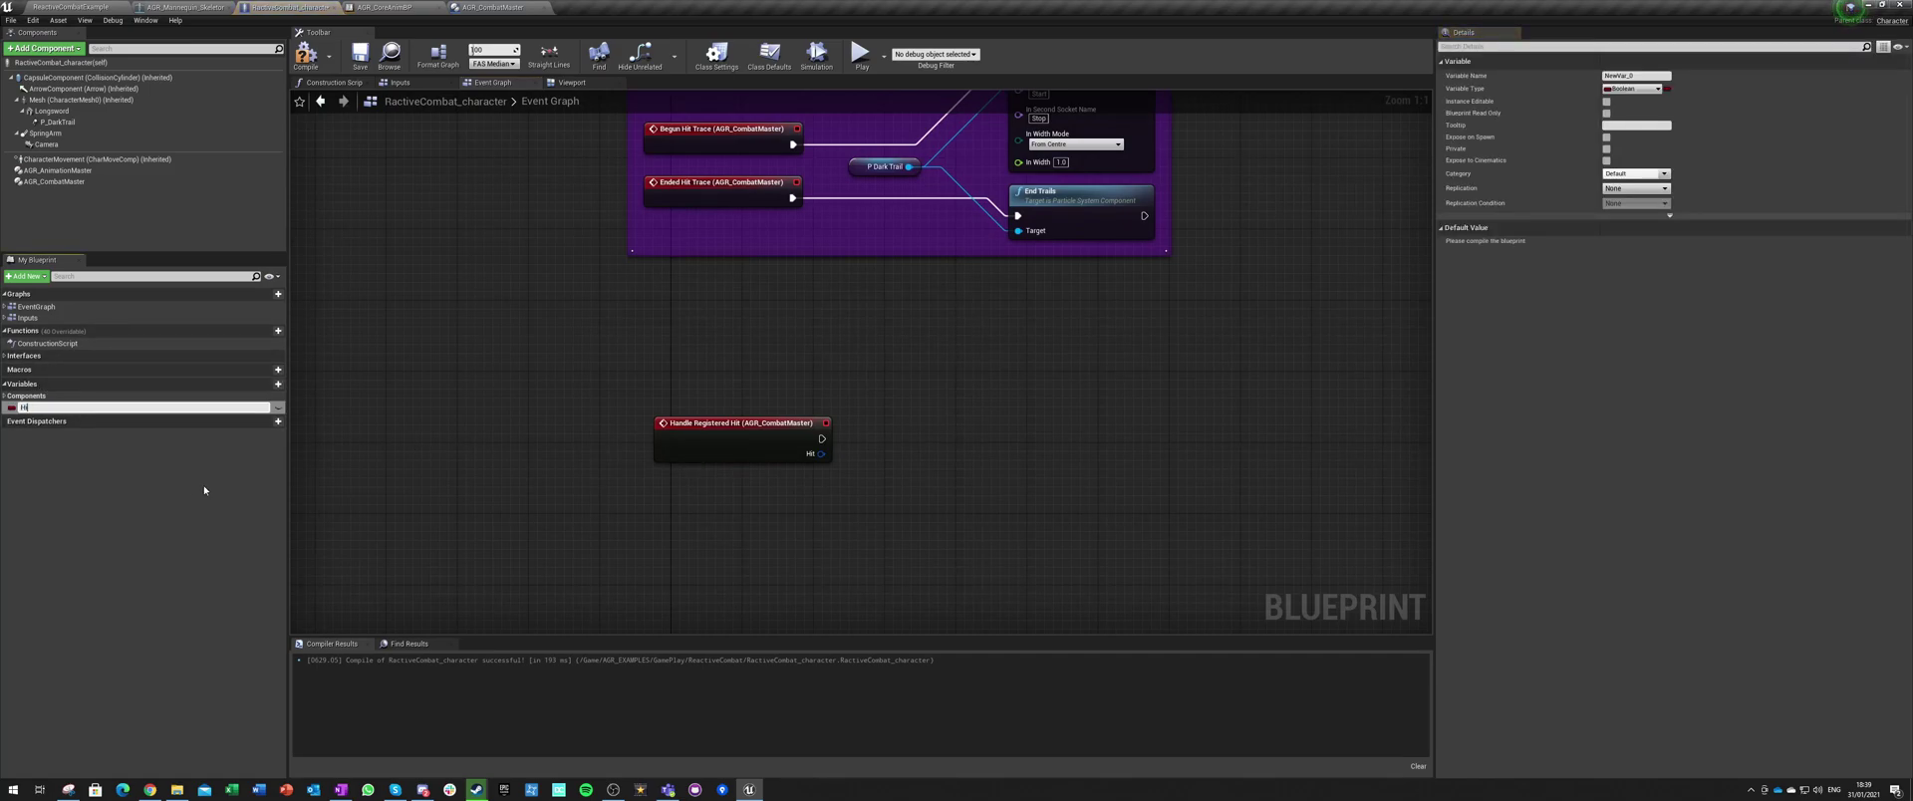
key(Return)
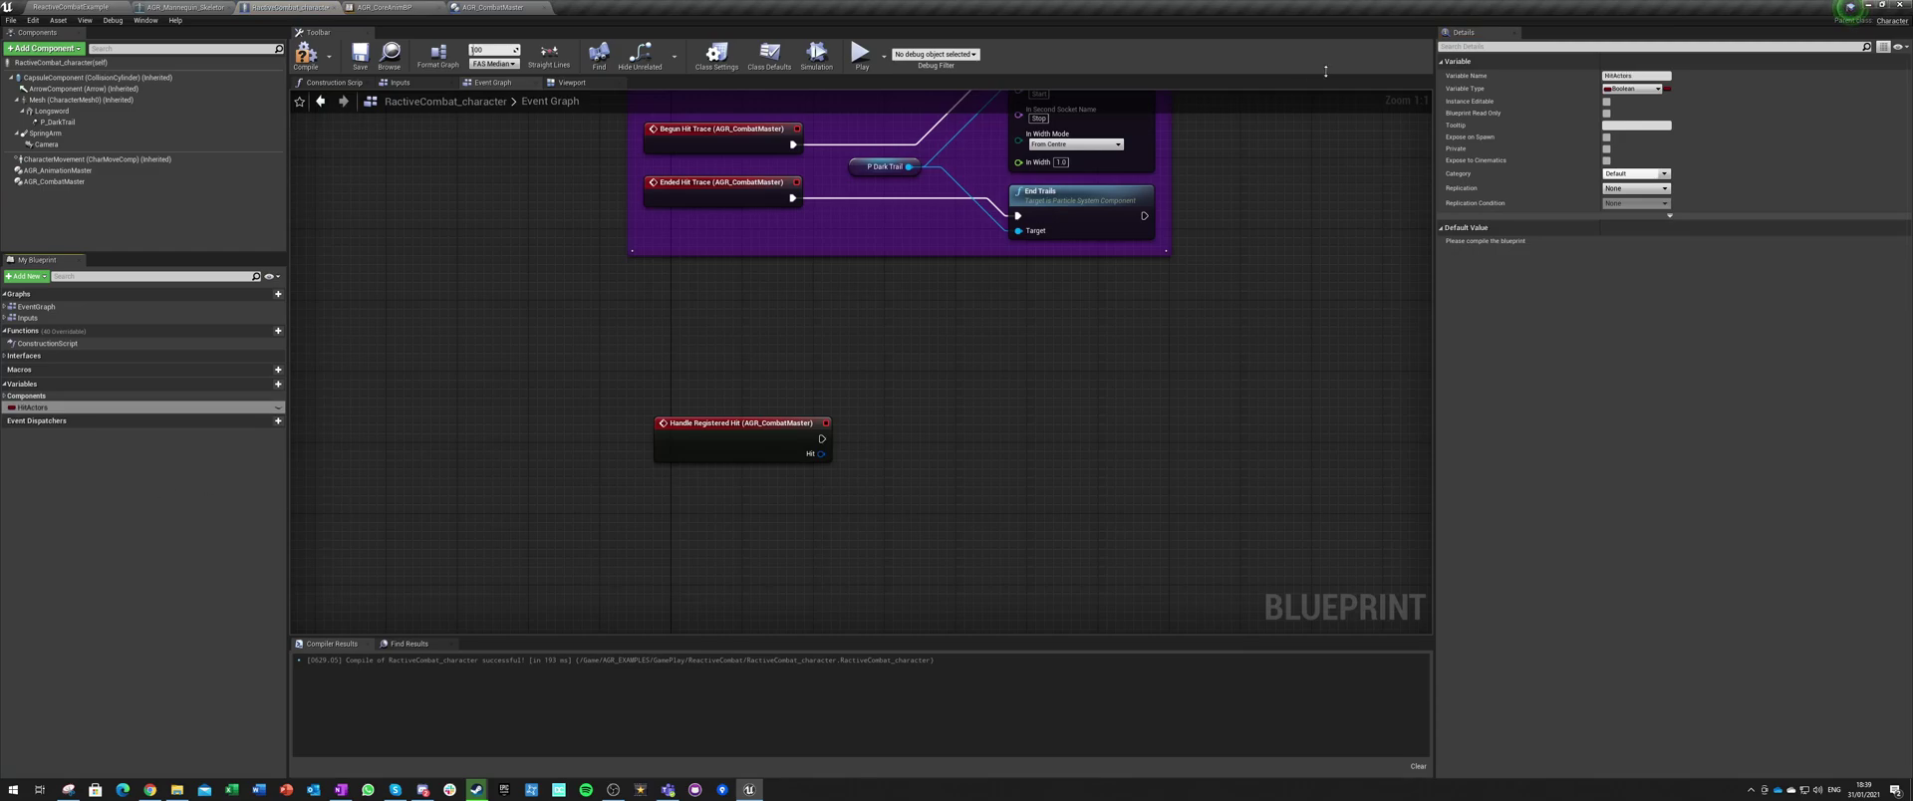
click(1632, 89)
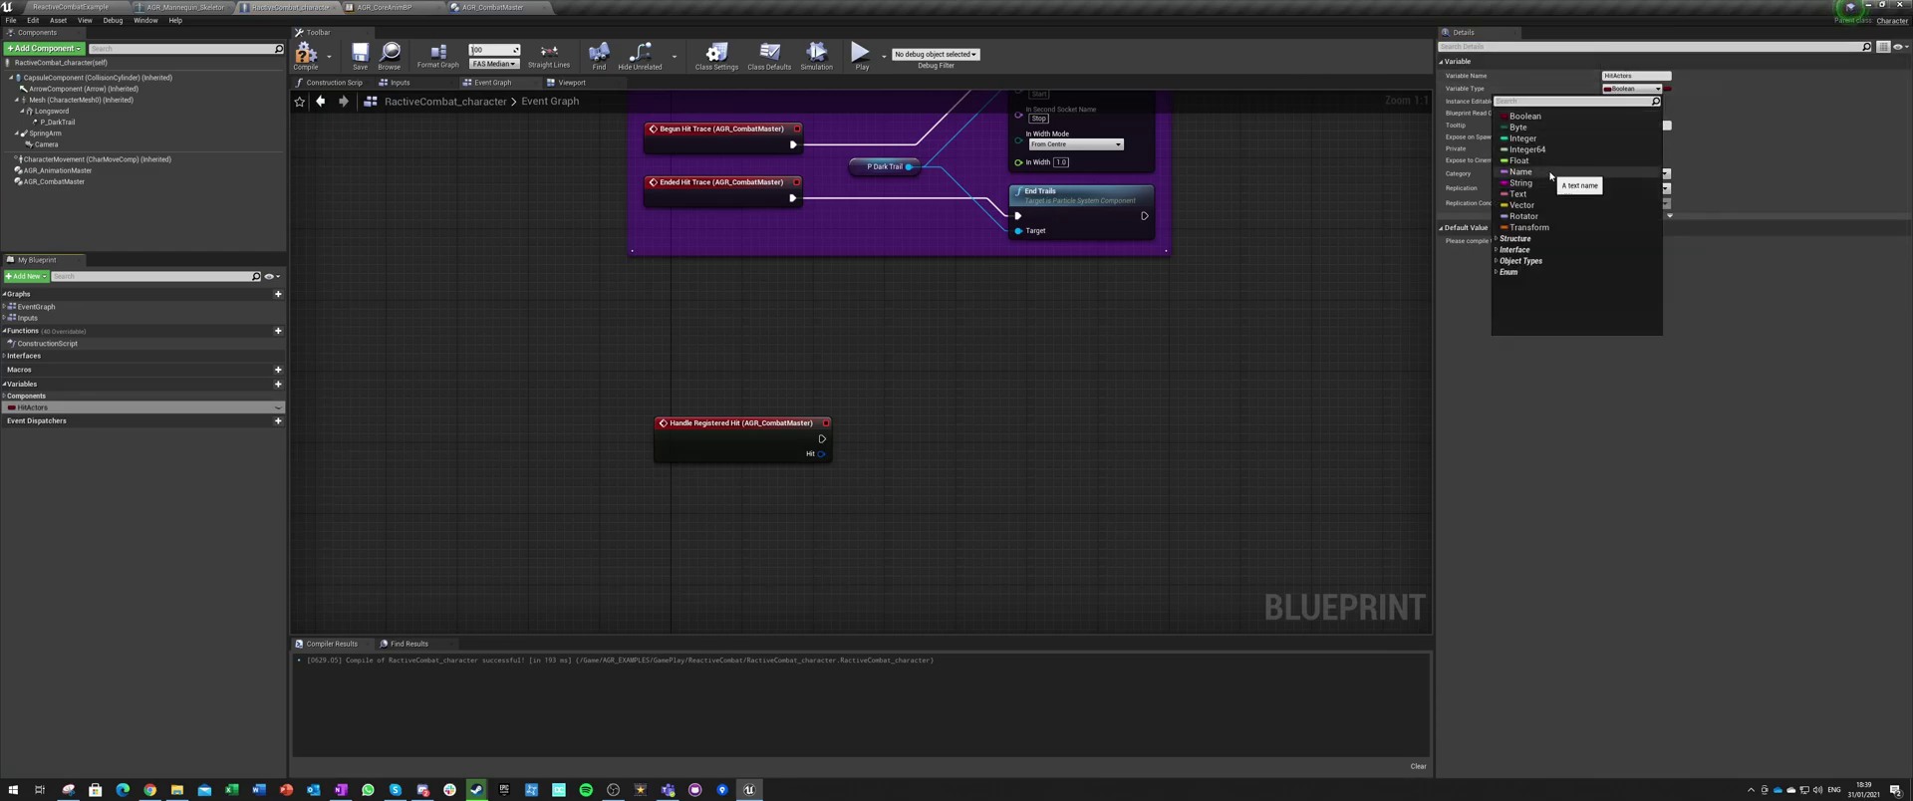
text(actor)
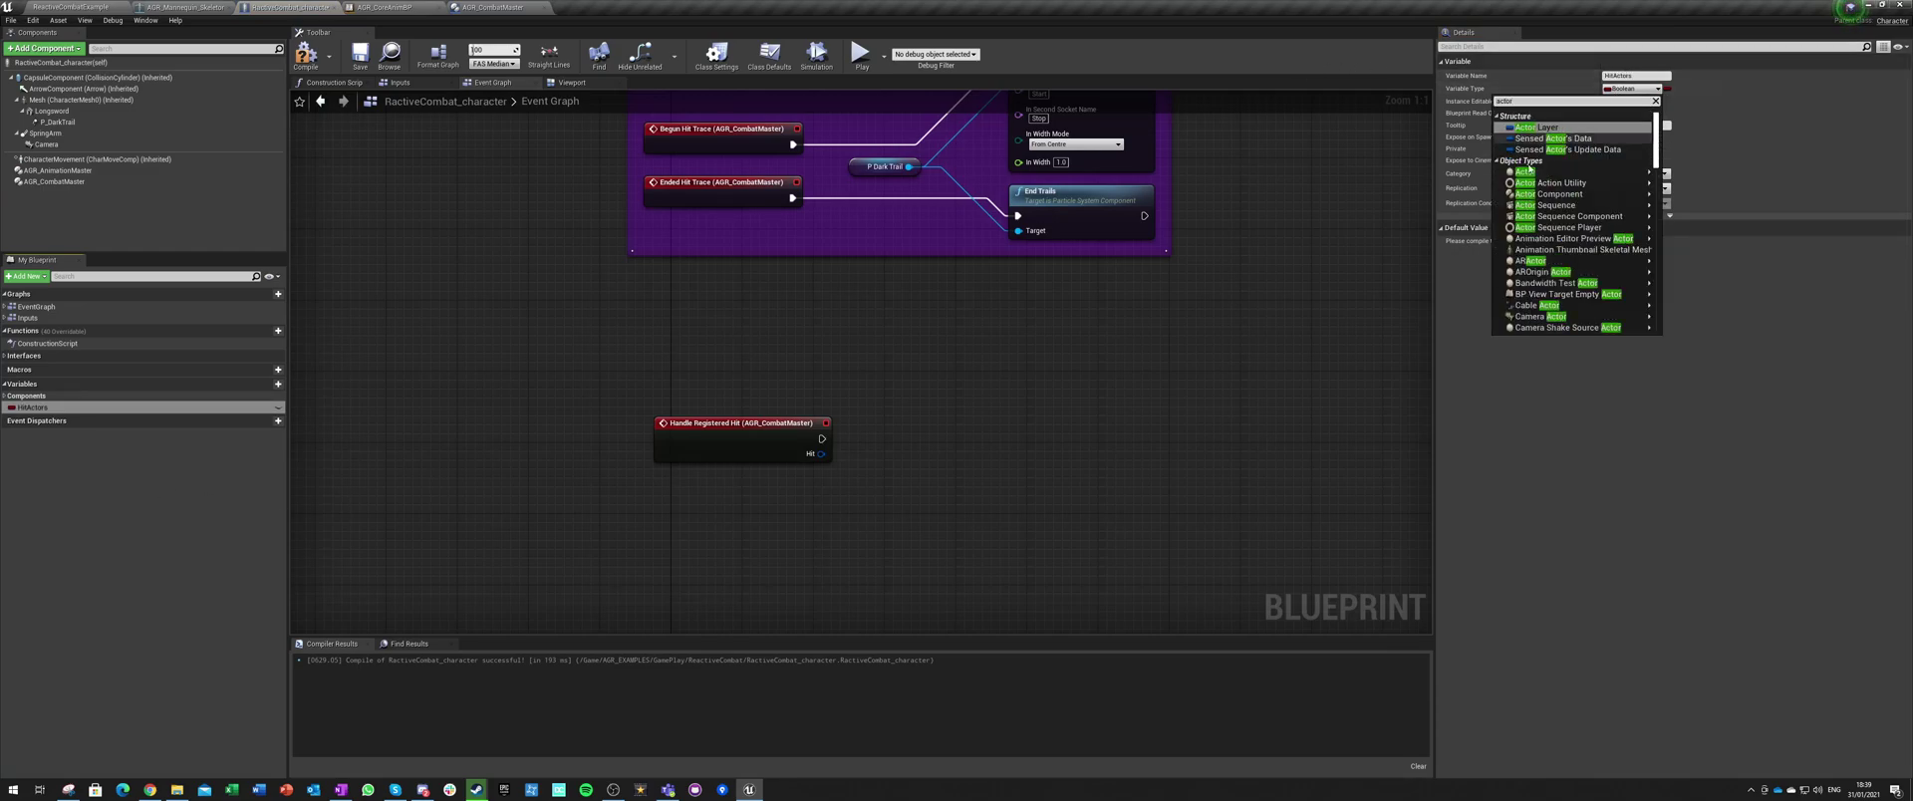
click(1525, 171)
click(1666, 89)
click(1667, 106)
Step: Make the HitActors variable instance editable and compile the blueprint
right_drag(851, 469, 739, 472)
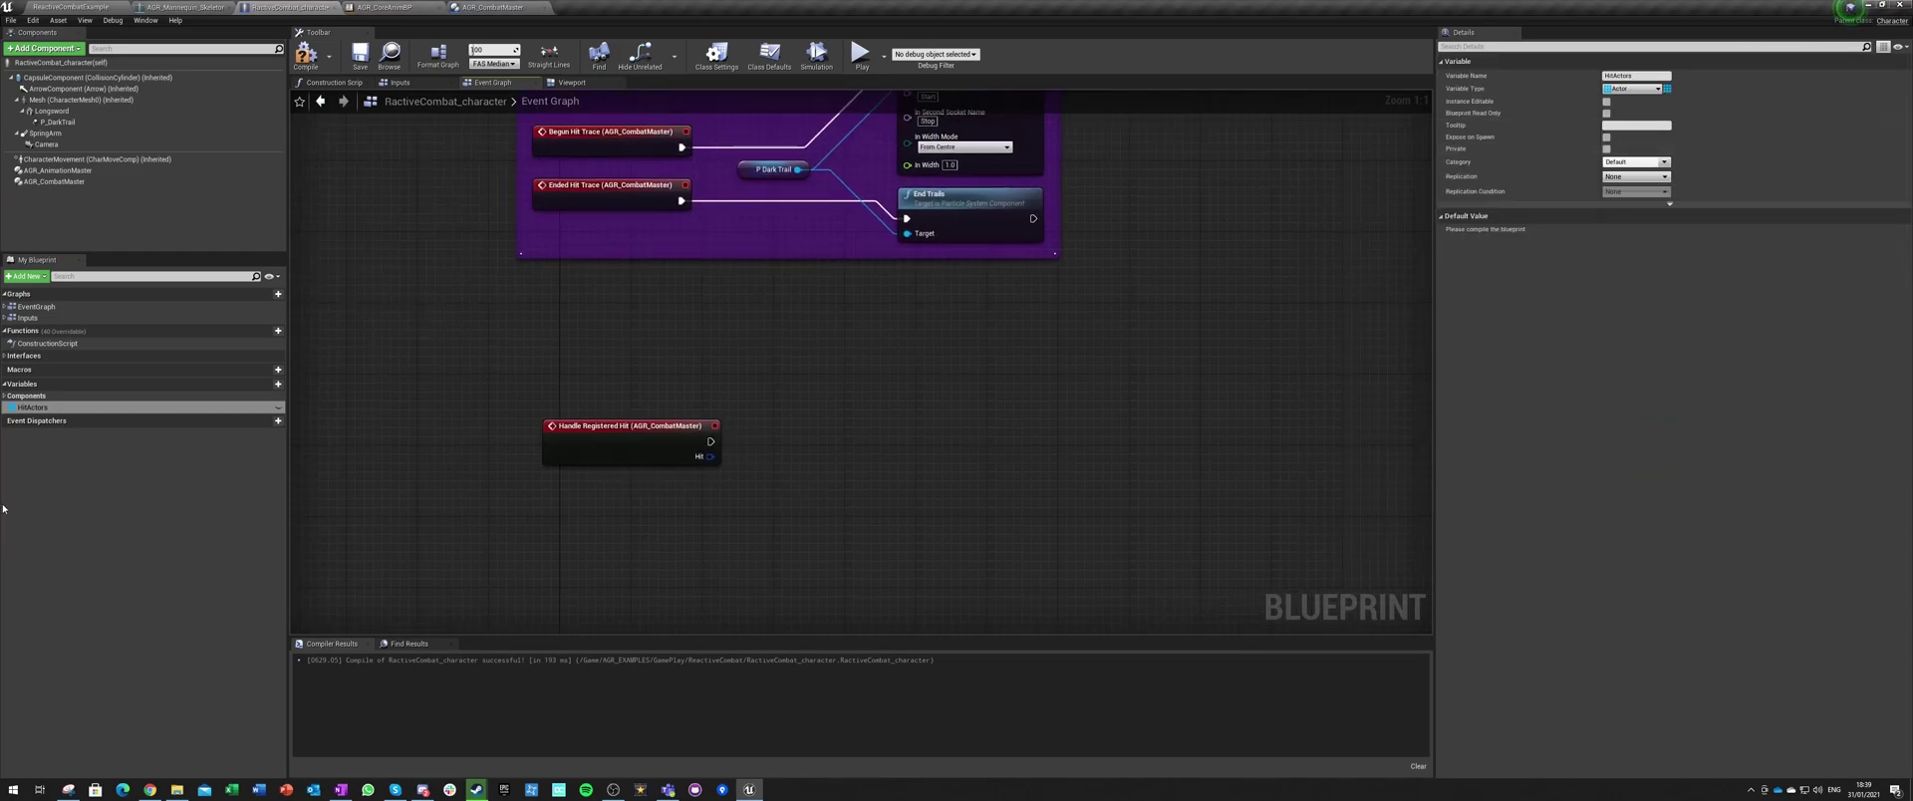
click(278, 406)
click(307, 55)
Step: Place a Hit Actors getter below Handle Registered Hit and connect it to a new array Contains node
drag(99, 408, 775, 479)
click(679, 515)
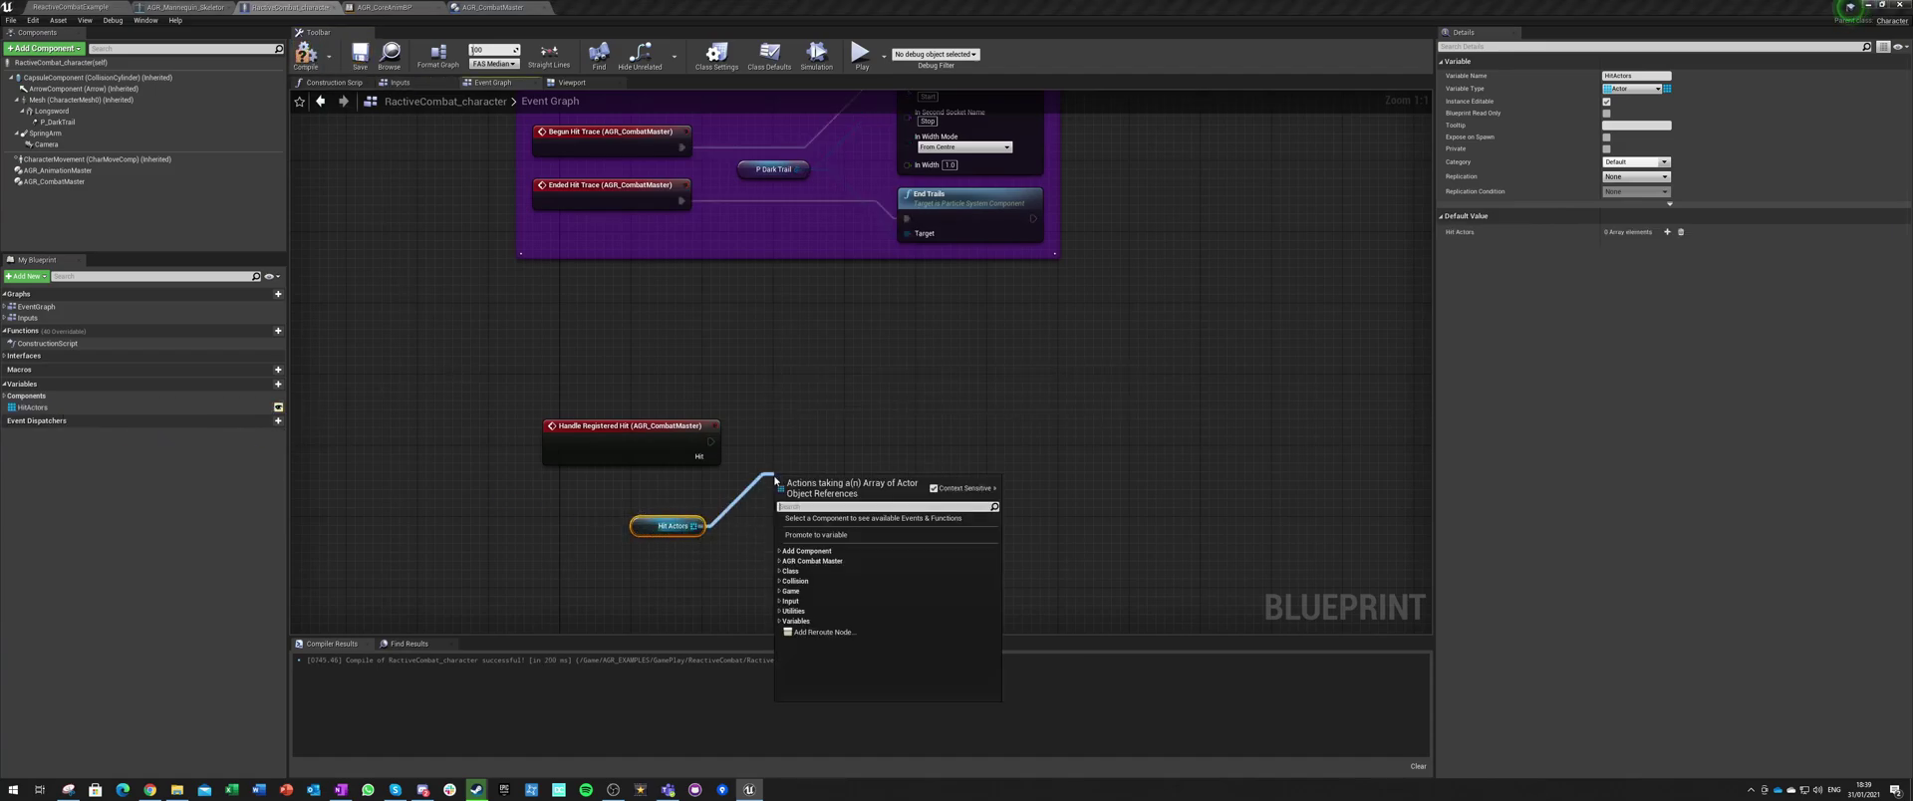
text(contain)
key(Return)
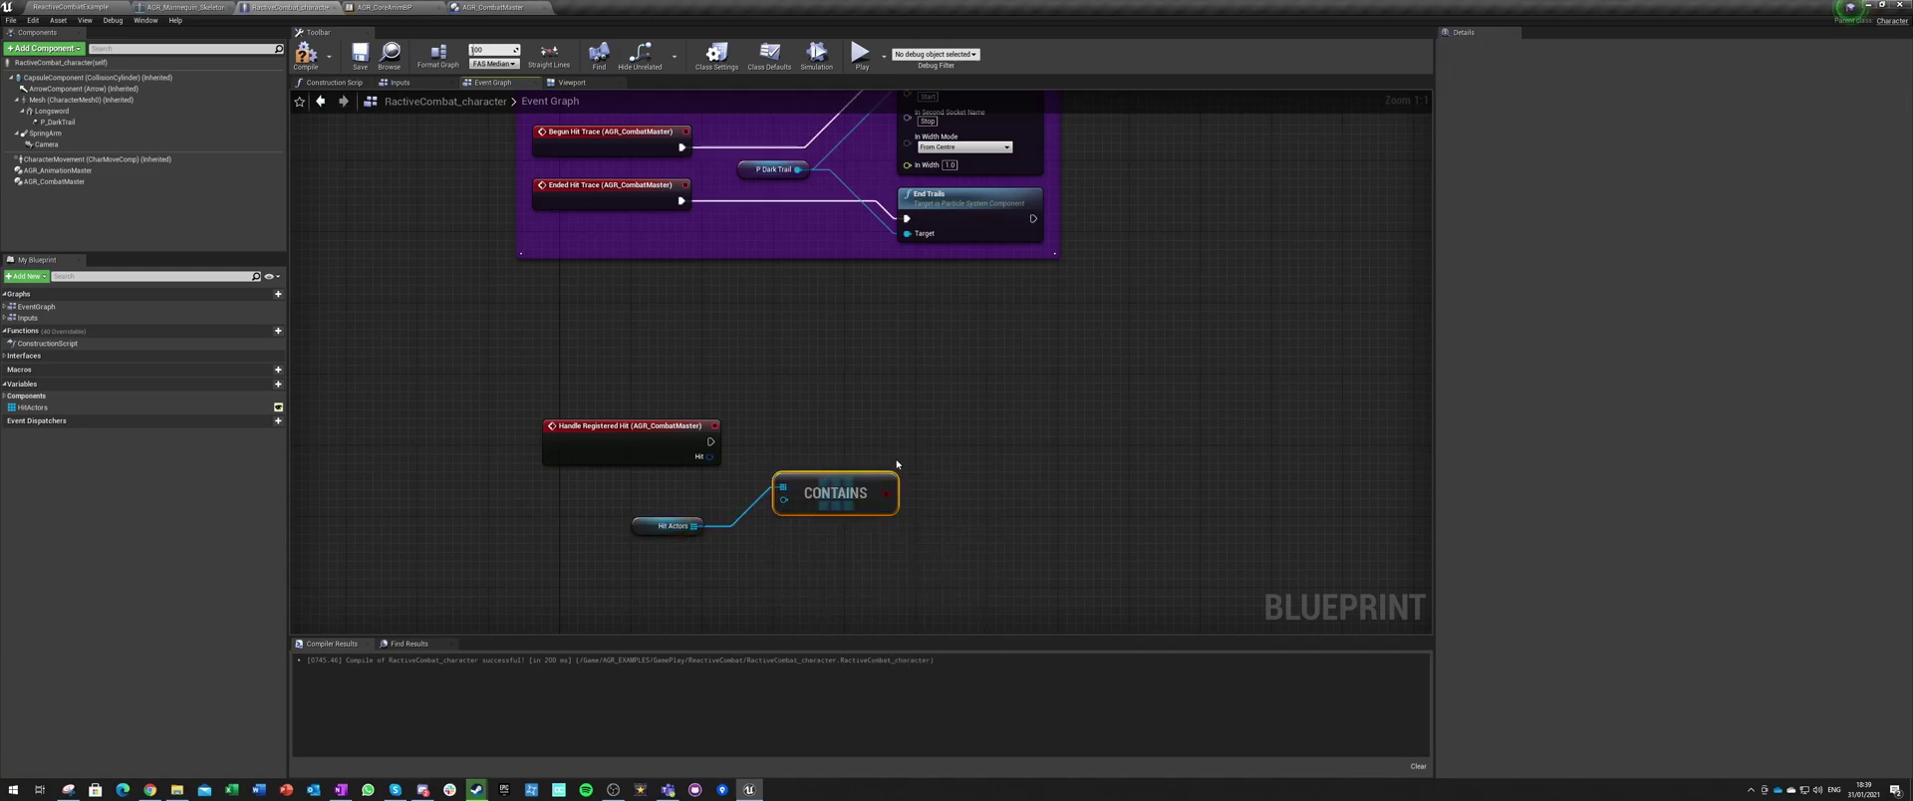
Step: Add a Break Hit Result node from the Hit output of Handle Registered Hit
drag(710, 457, 867, 480)
text(break)
key(Return)
Step: Arrange the Break Hit Result, Hit Actors and Contains nodes, with Hit Actor wired into the Contains item input
click(769, 551)
drag(769, 551, 675, 525)
click(674, 523)
right_drag(805, 599, 785, 505)
drag(693, 529, 843, 356)
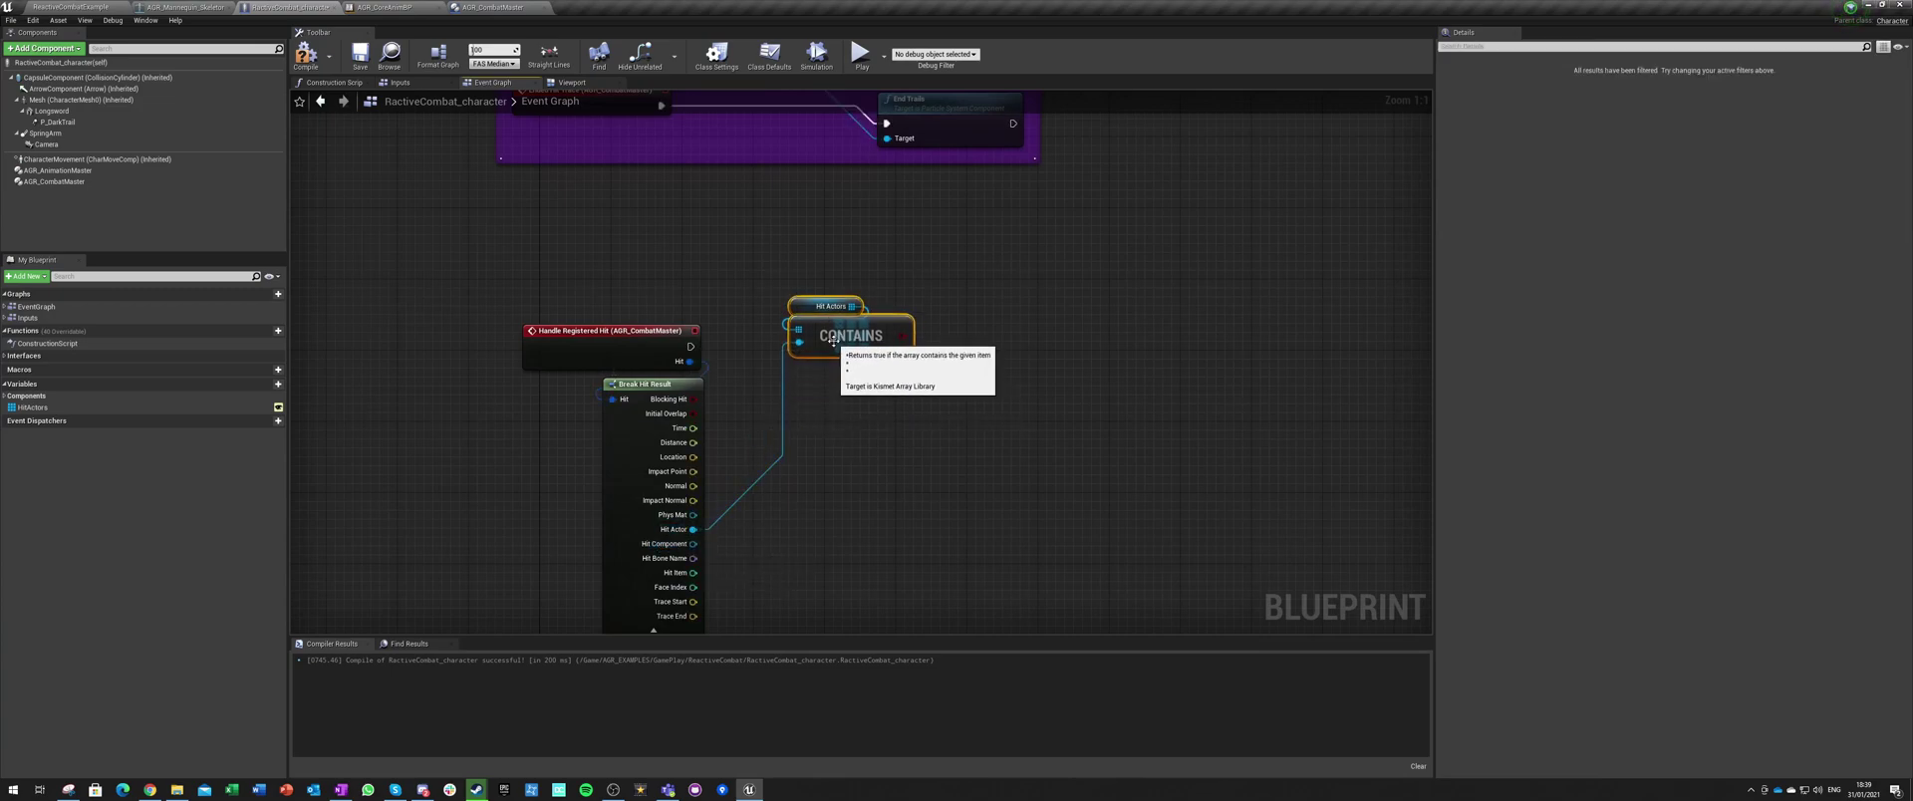
Step: Add a Branch node driven by the Contains result and wire the Handle Registered Hit execution into it
click(900, 418)
drag(690, 346, 906, 440)
drag(901, 335, 963, 398)
right_drag(1088, 395, 805, 384)
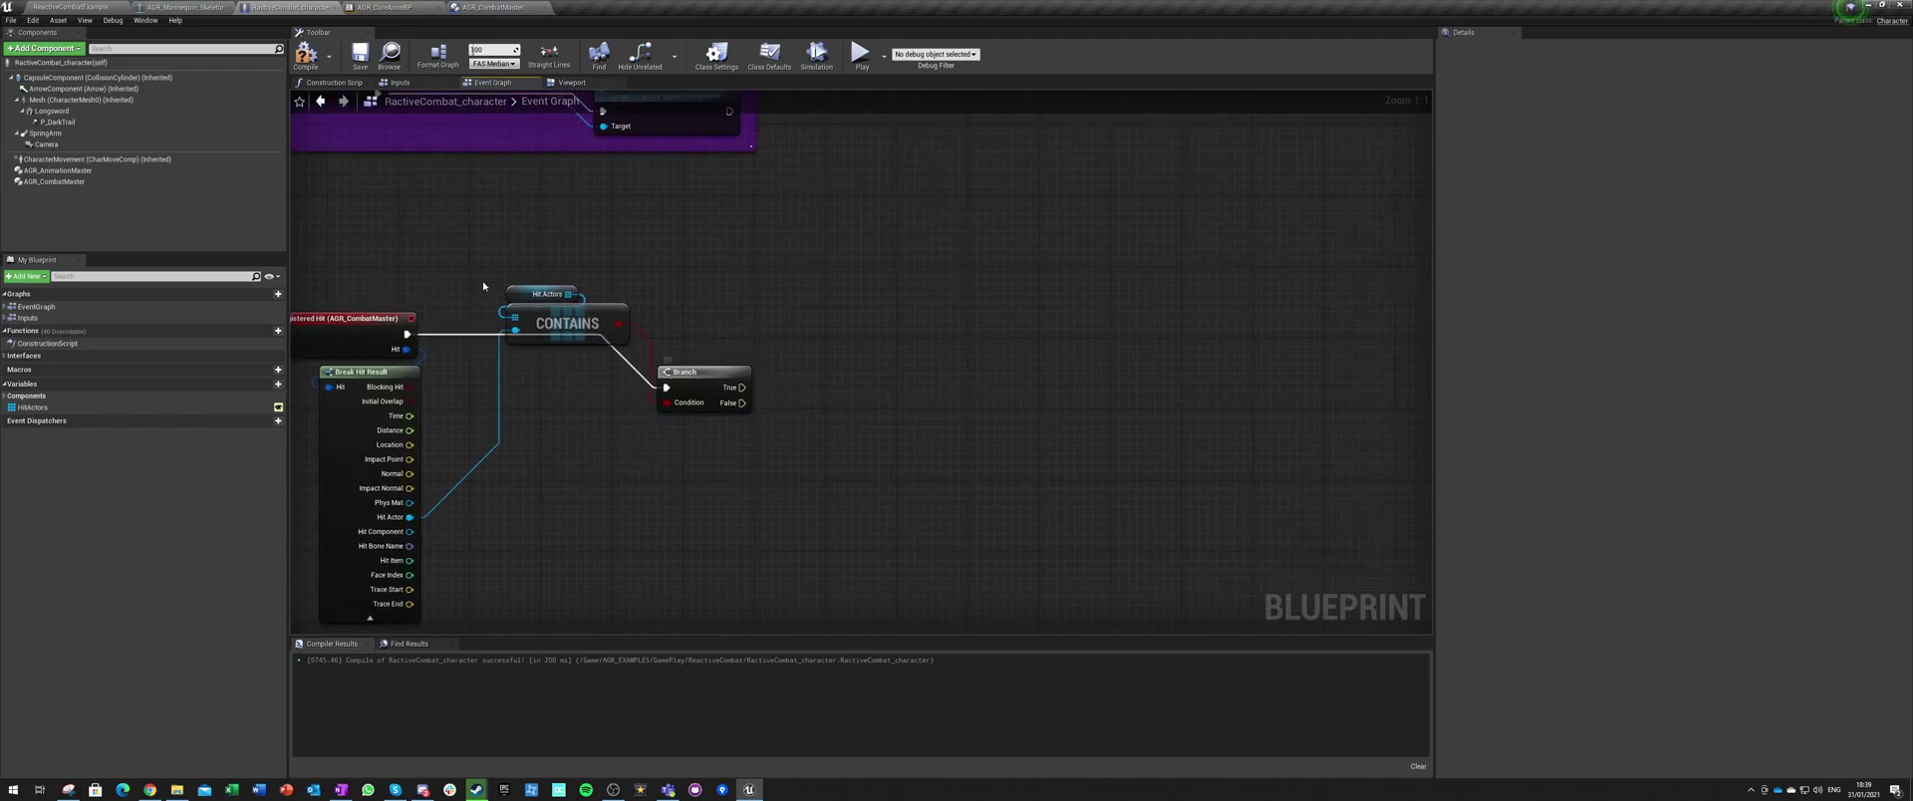
Step: Add an array Add node that adds Hit Actor to Hit Actors, executed from the Branch's False output
drag(569, 293, 409, 517)
text(add)
key(Return)
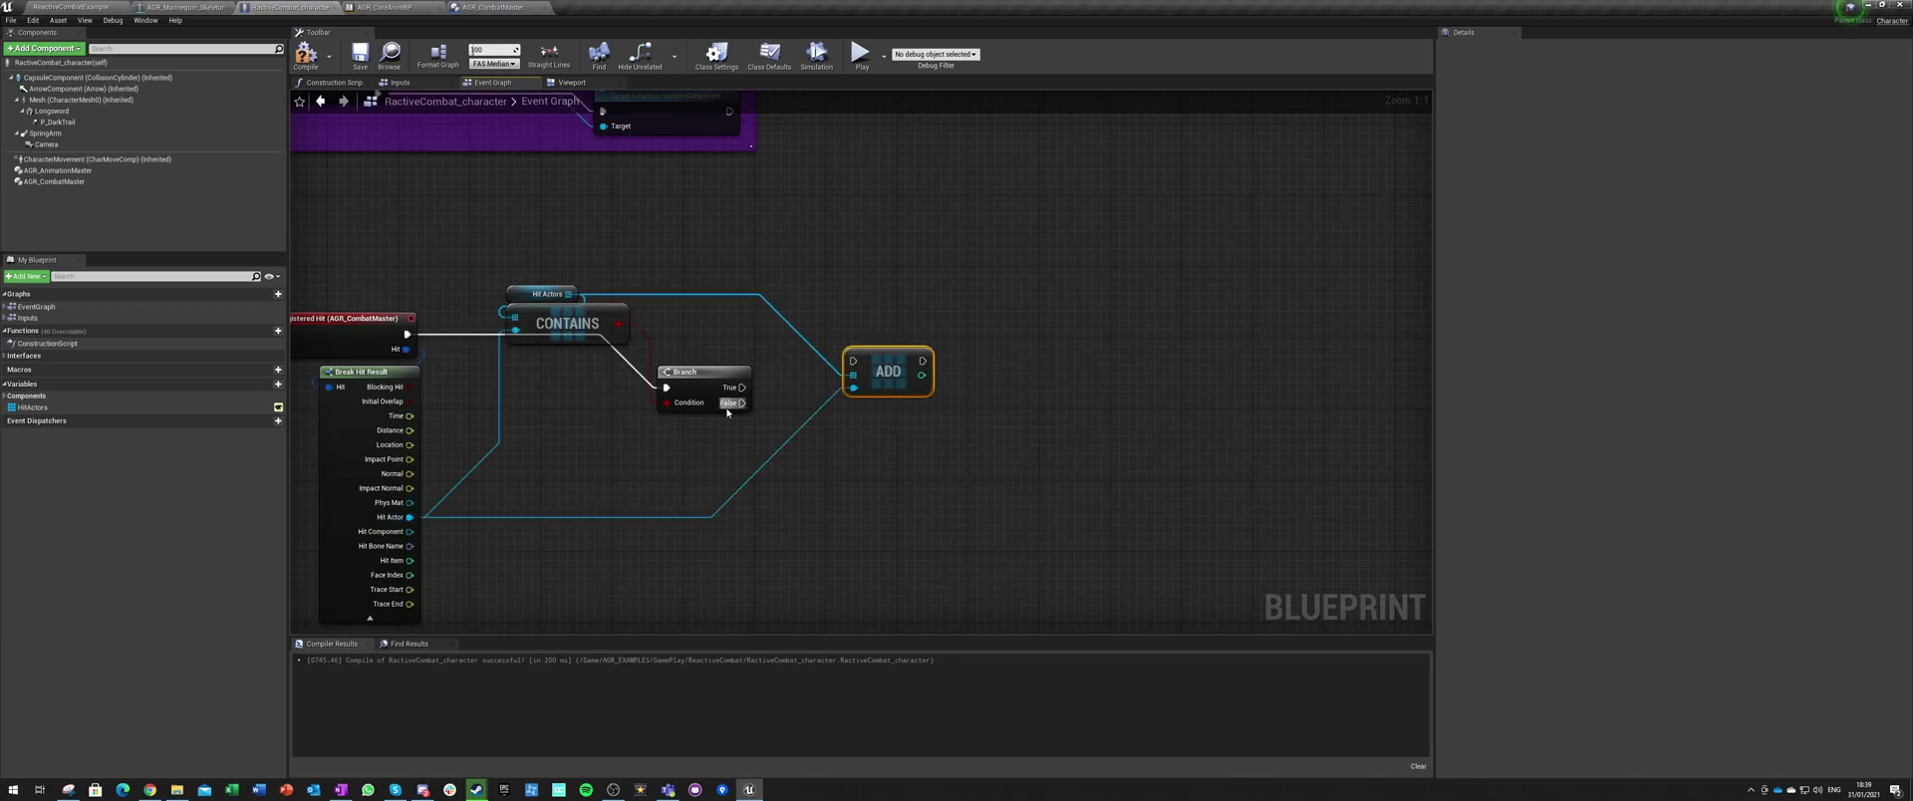
drag(738, 403, 838, 420)
click(919, 320)
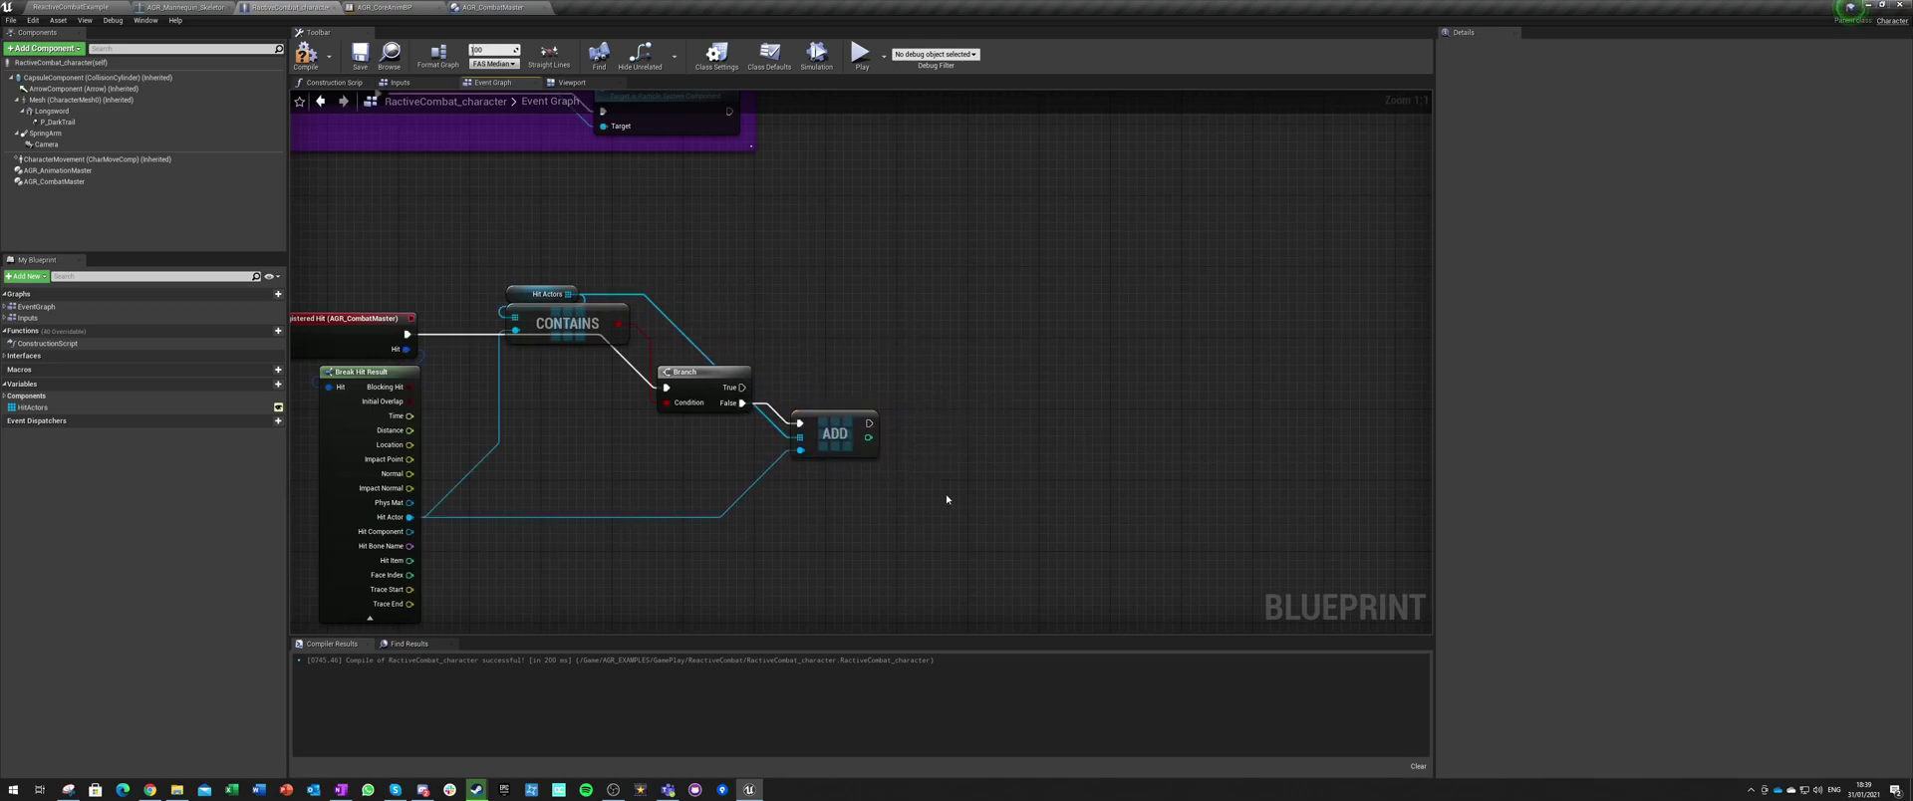
Step: Try an Apply Damage node after Add, with base damage 1, DamageType class and Hit Actor as damaged actor, and delete it
right_drag(946, 499, 823, 489)
drag(743, 411, 911, 406)
text(damage)
key(Return)
click(739, 523)
right_drag(739, 523, 911, 487)
text(1)
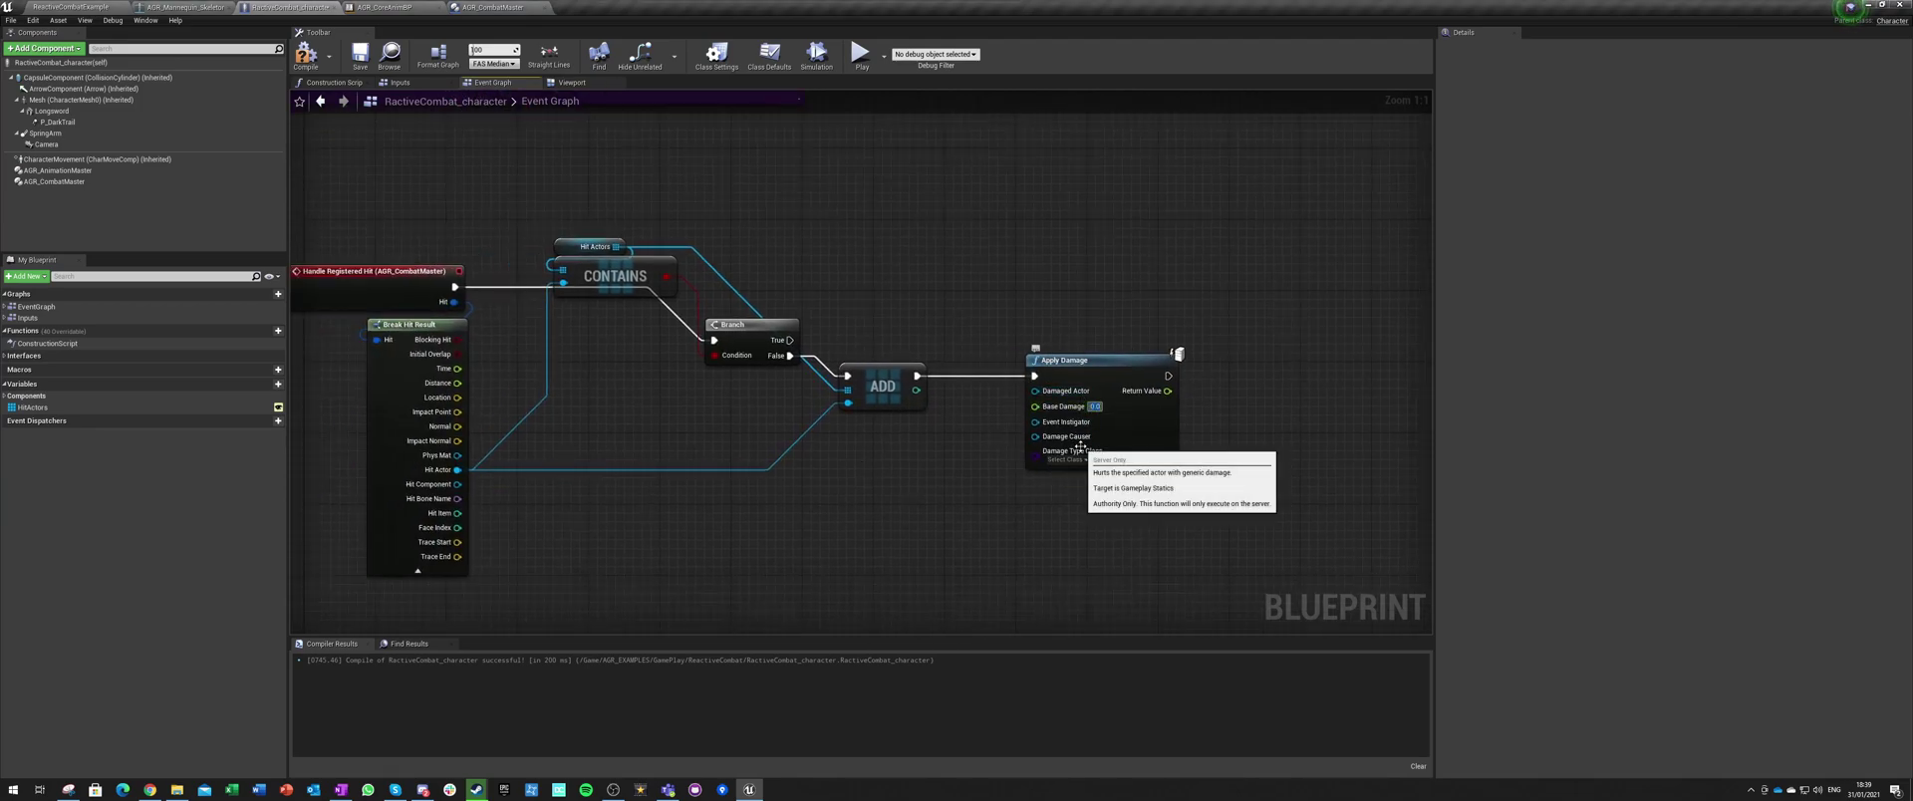
click(1066, 459)
click(1085, 497)
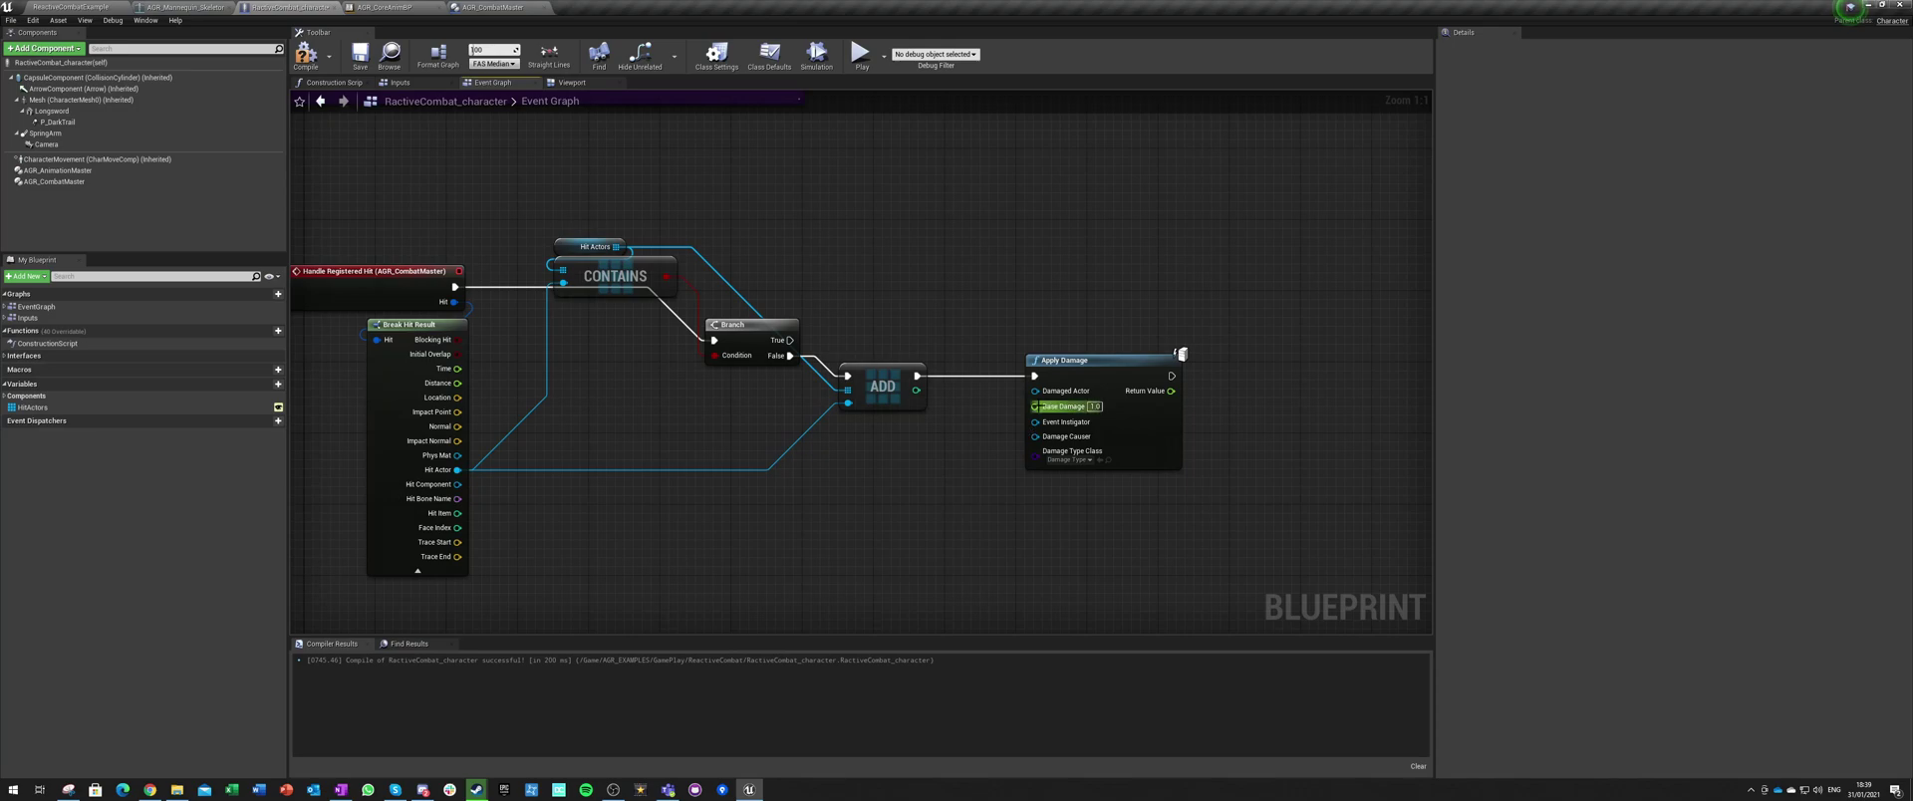
drag(1036, 391, 457, 469)
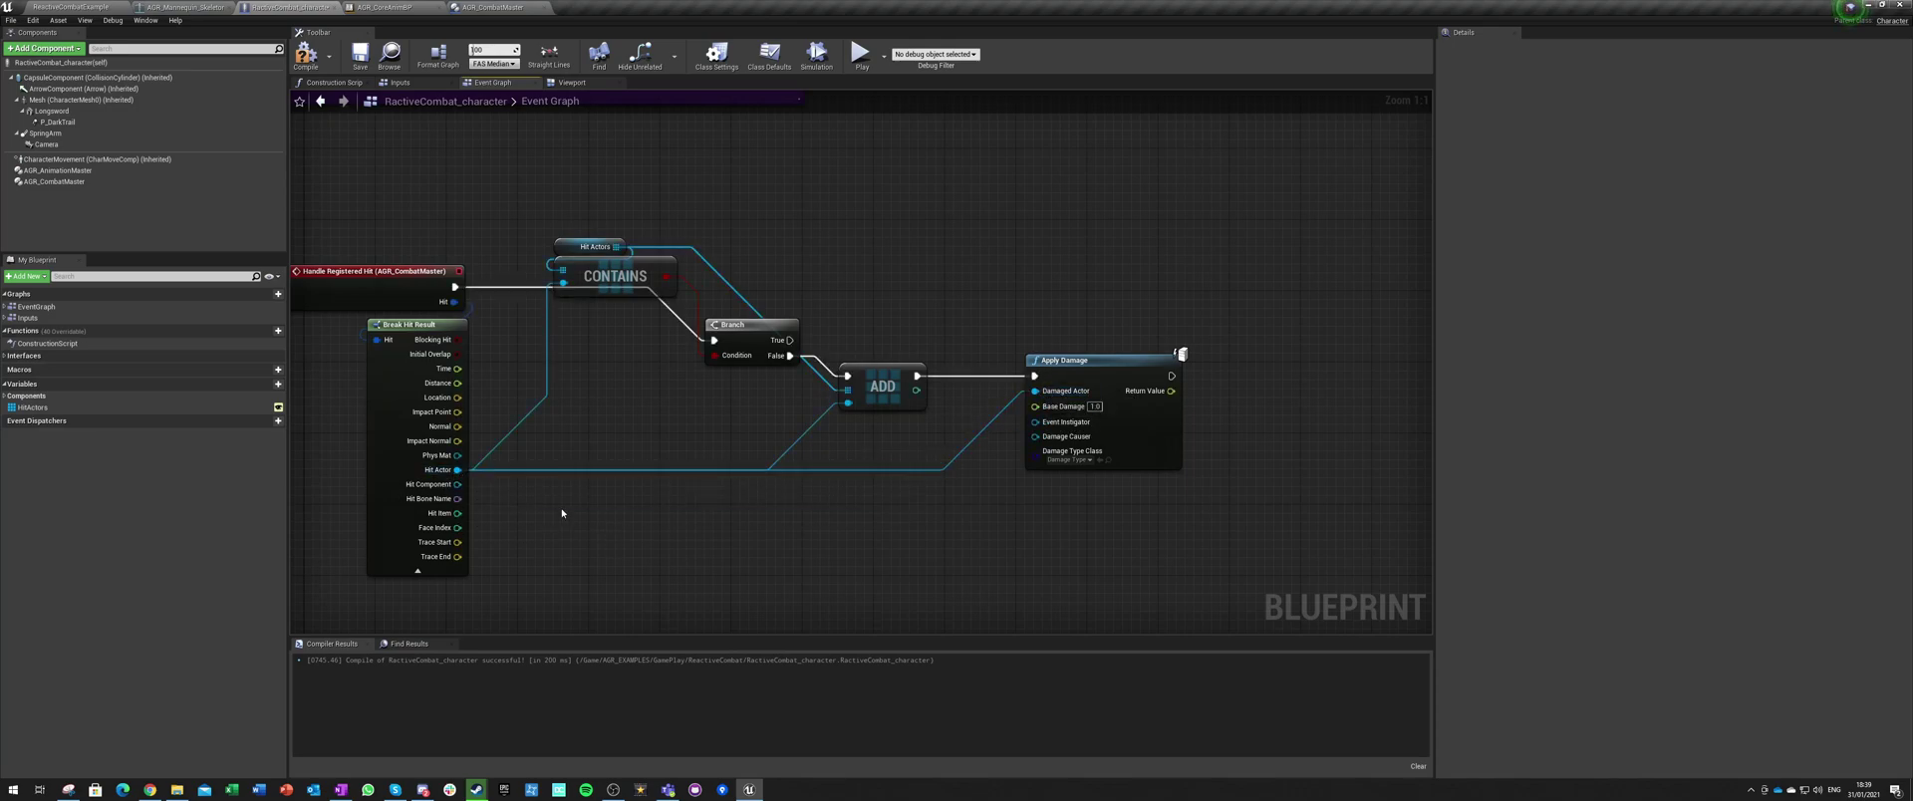
click(1083, 370)
key(Delete)
Step: Add an Apply Point Damage node after the Add node and feed its Hit Info from the event's Hit output
drag(916, 376, 1004, 410)
text(apply po)
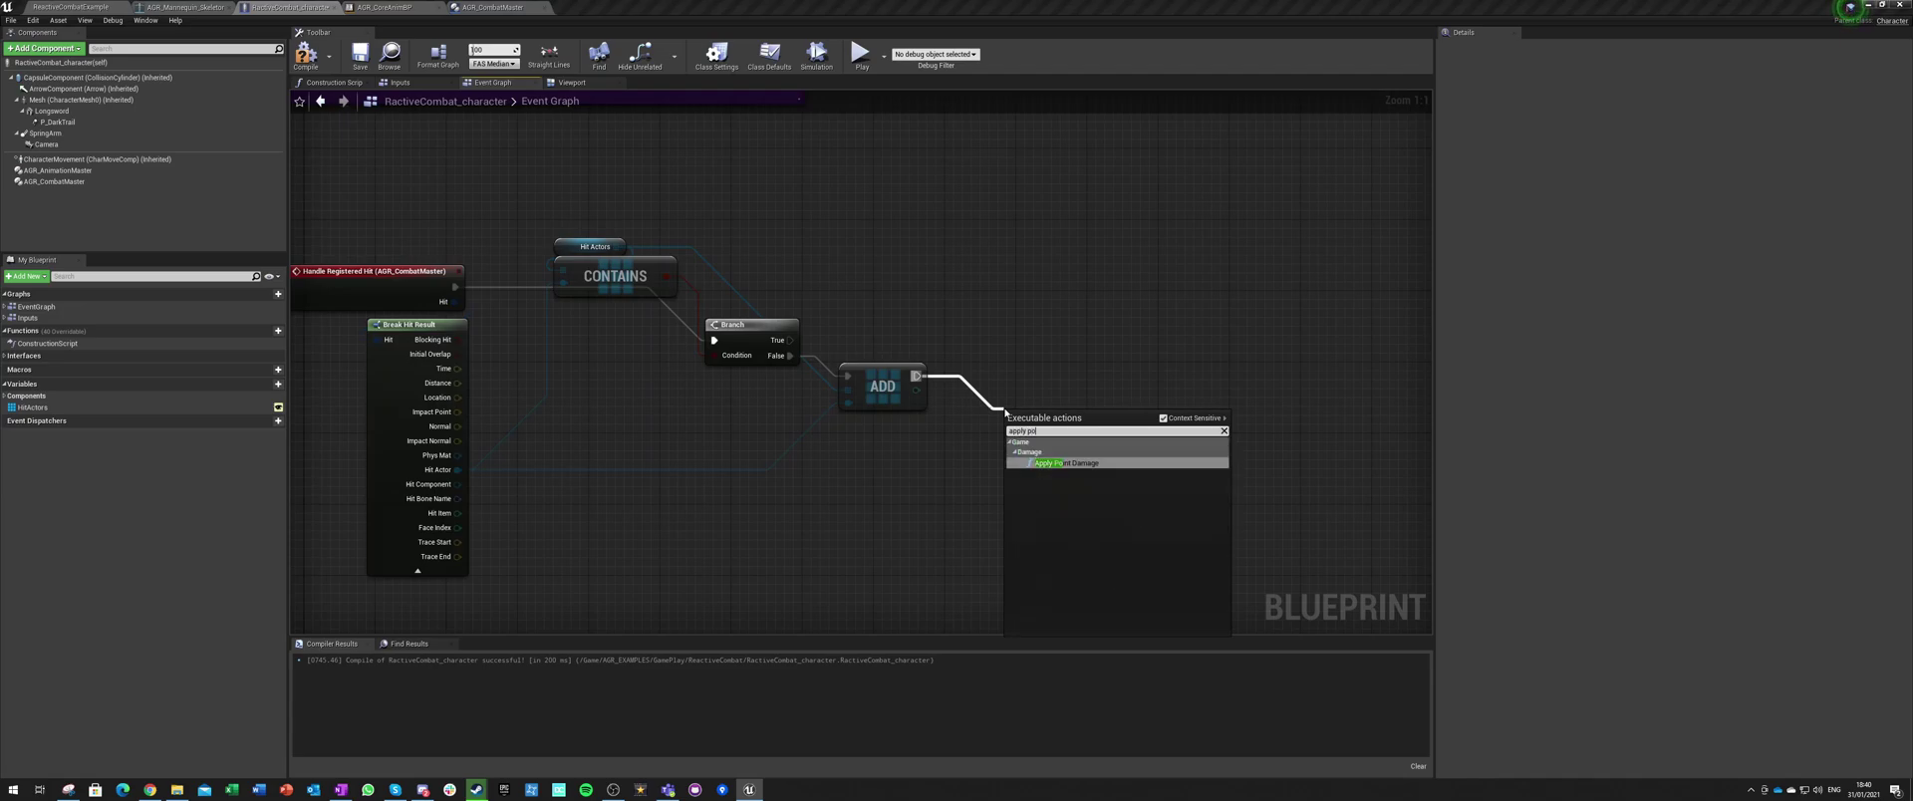
text(int)
key(Return)
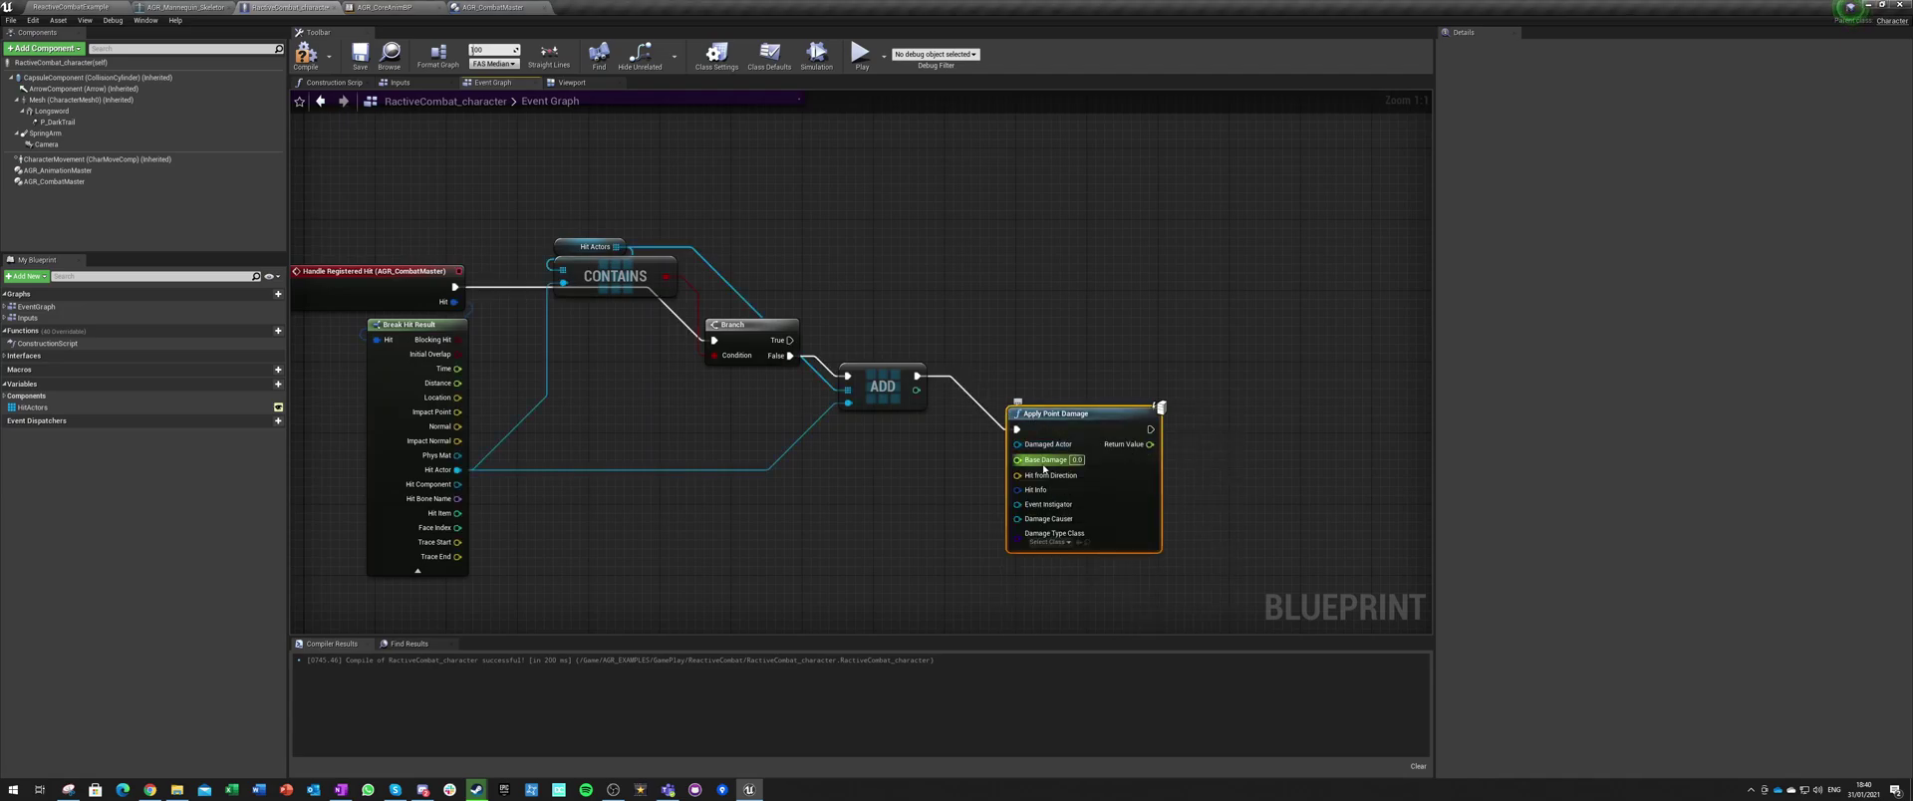
drag(1018, 490, 454, 301)
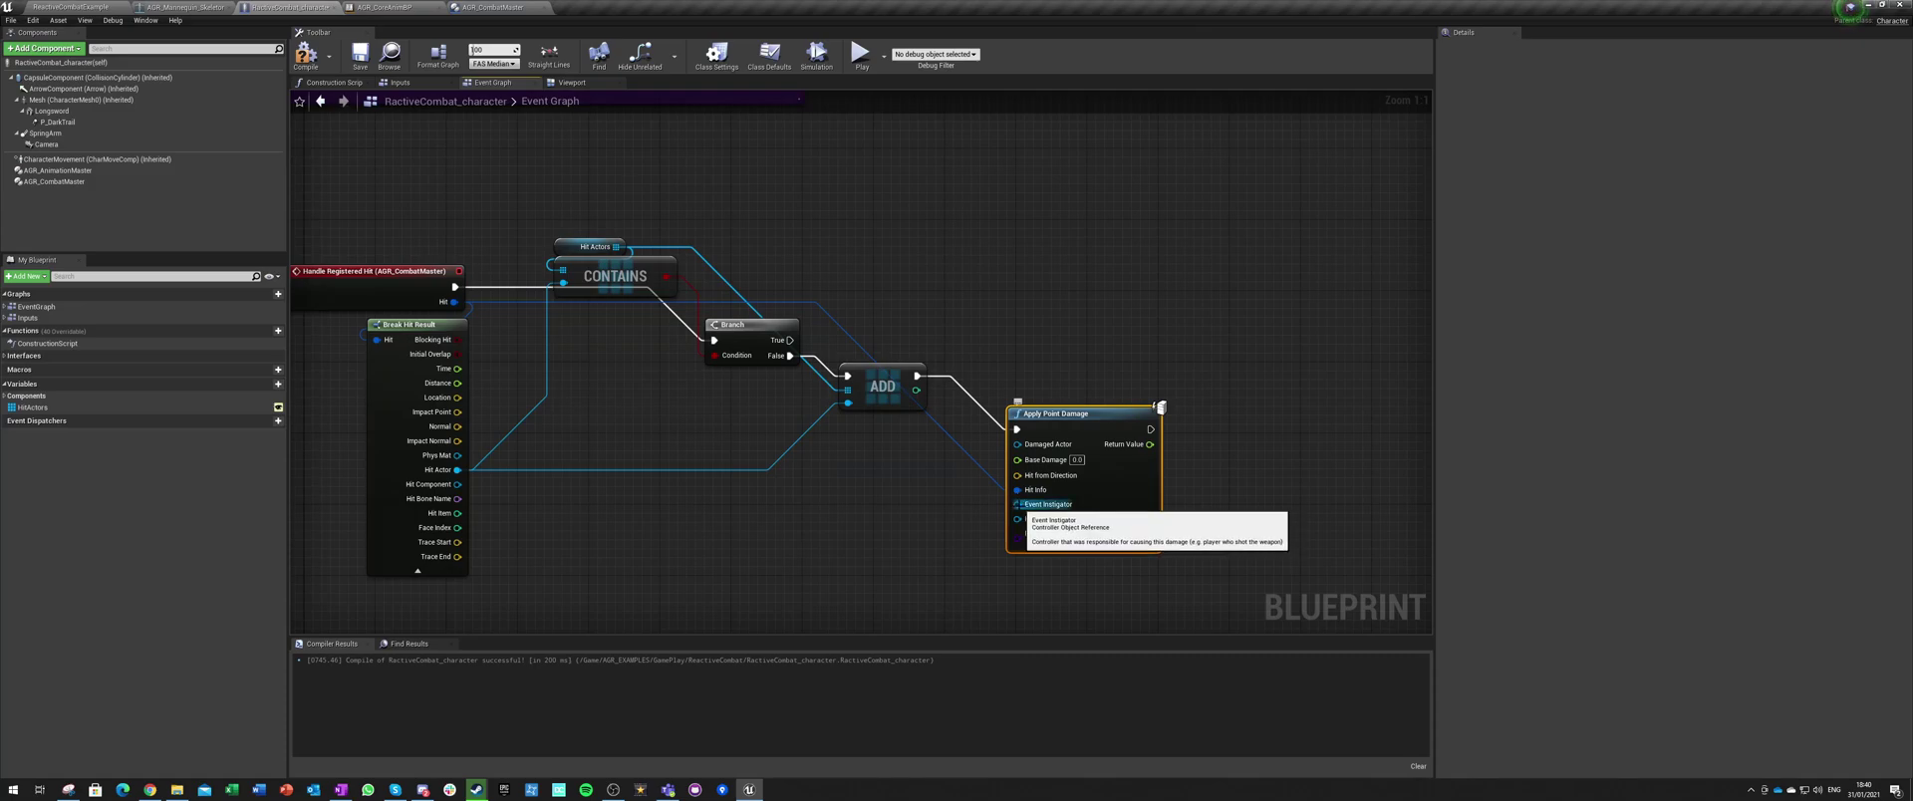
drag(1017, 504, 901, 558)
text(self)
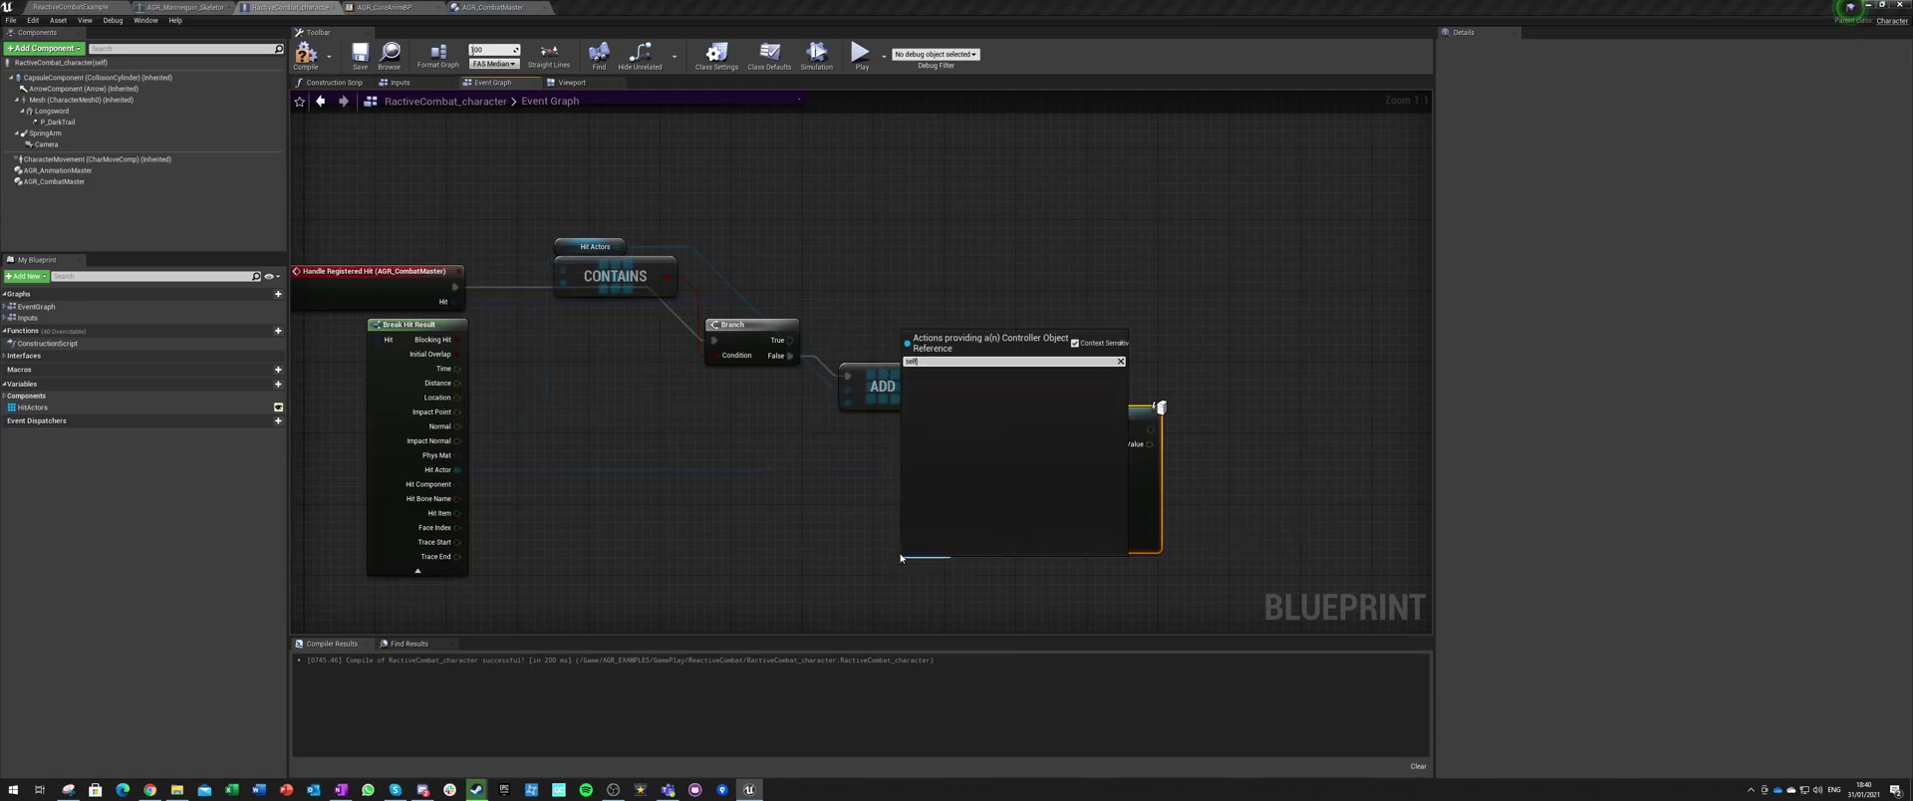
text(l)
click(901, 558)
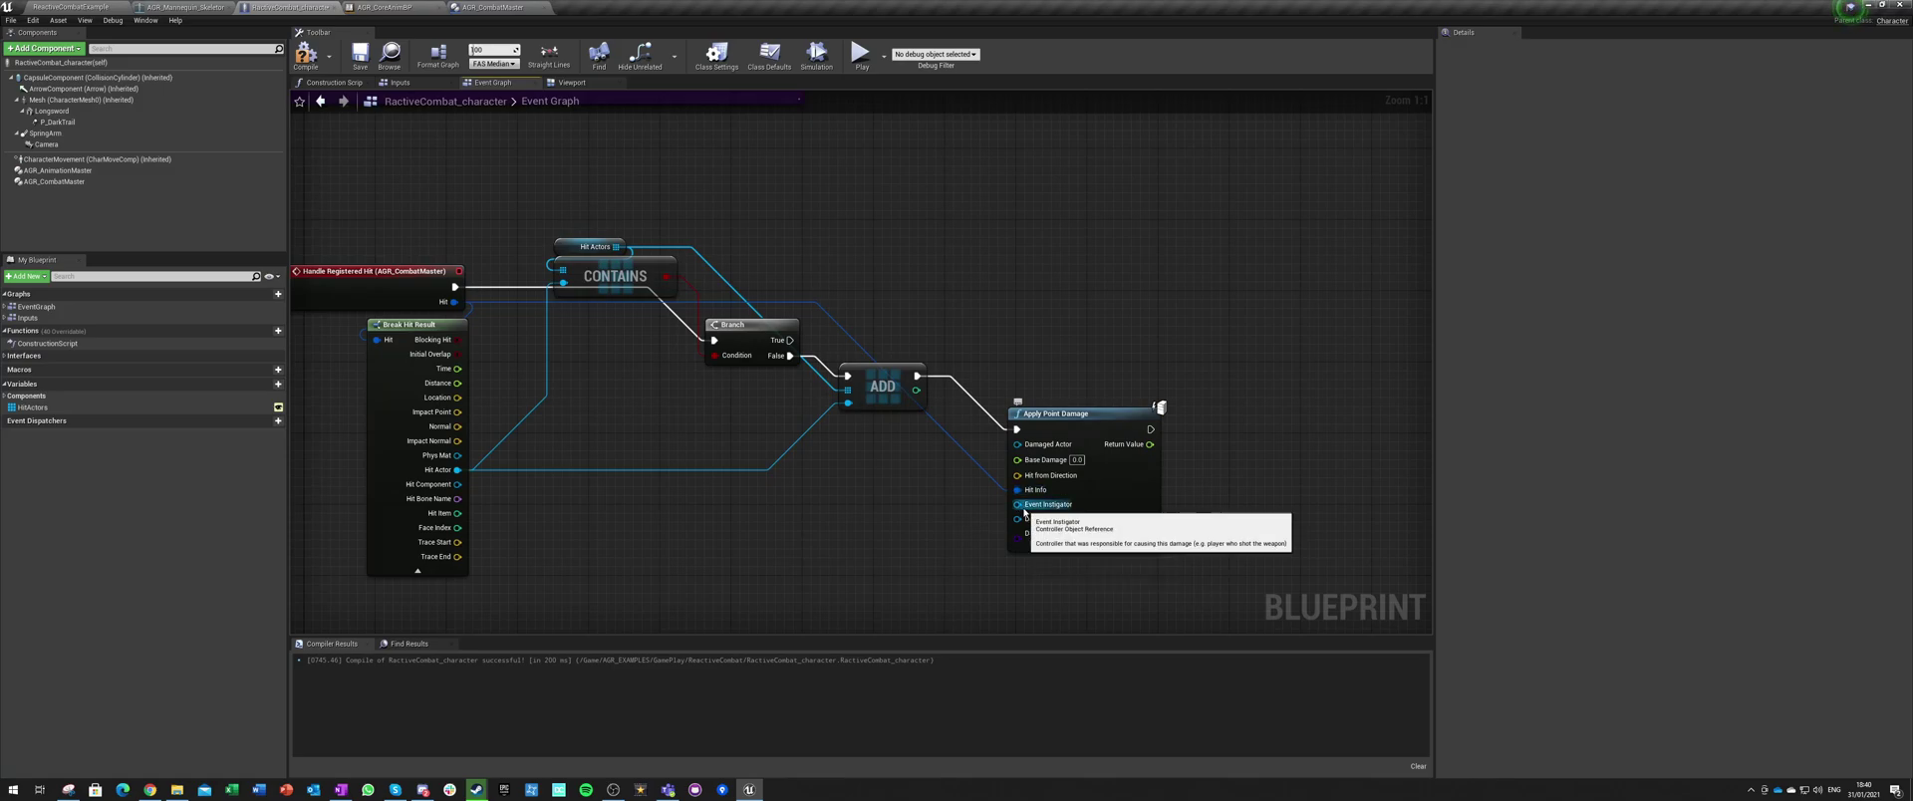
Step: Add a Get Controller node below the Add node and connect its return value to Event Instigator
right_click(819, 546)
text(get cotnroll)
key(BackSpace)
text(ntrolle)
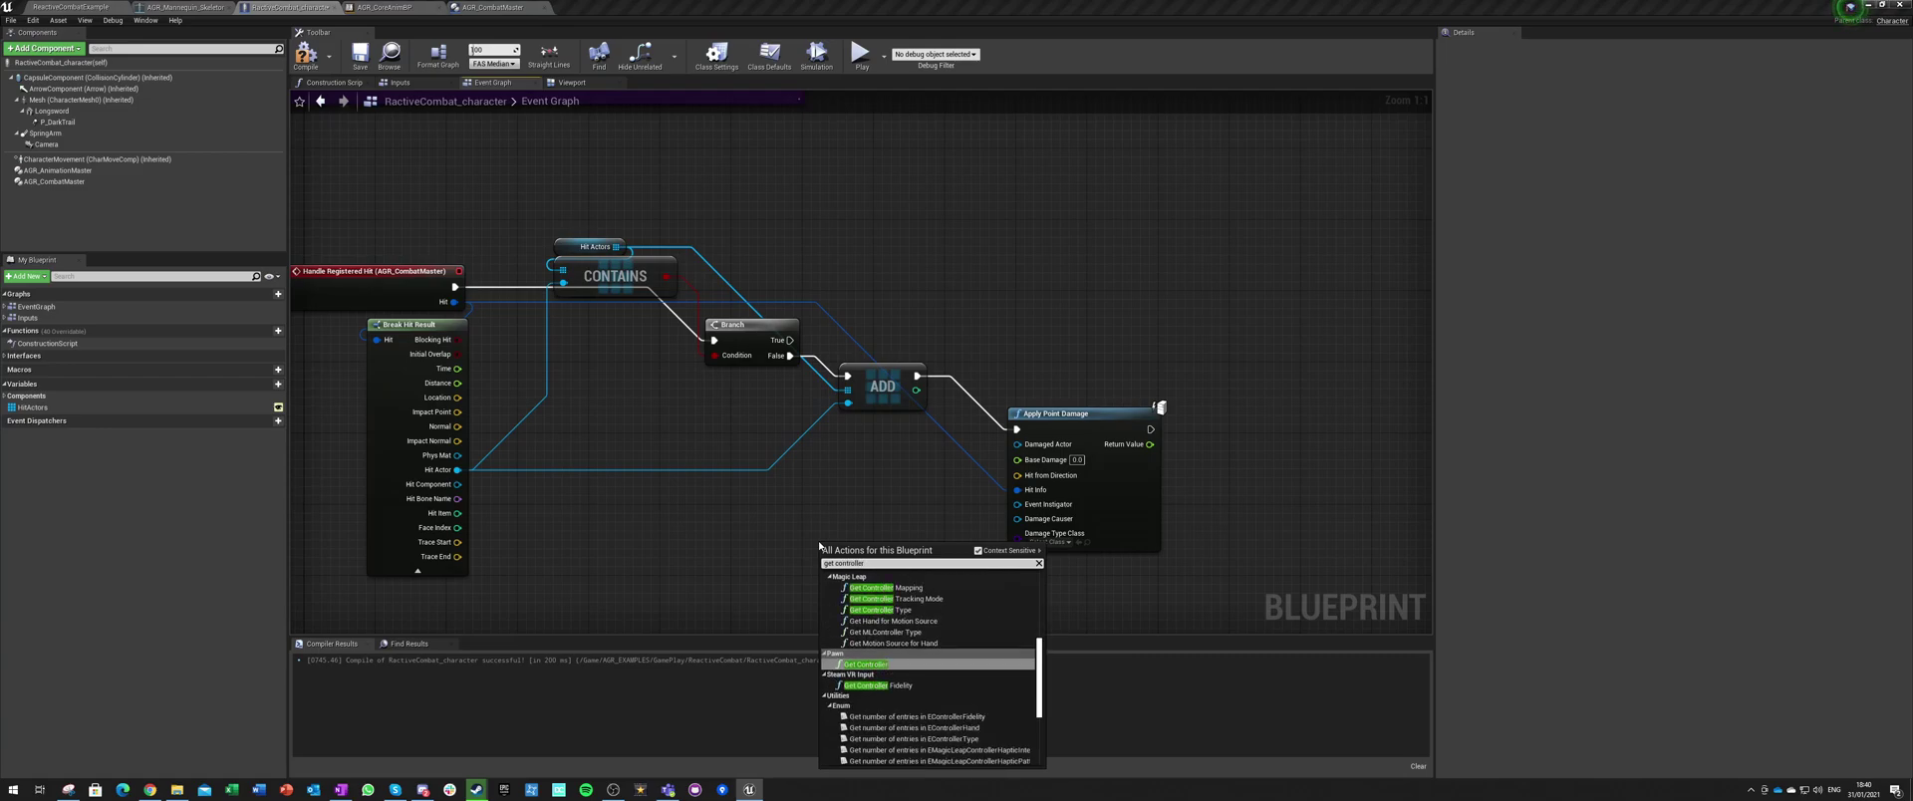
key(Return)
drag(924, 571, 1026, 505)
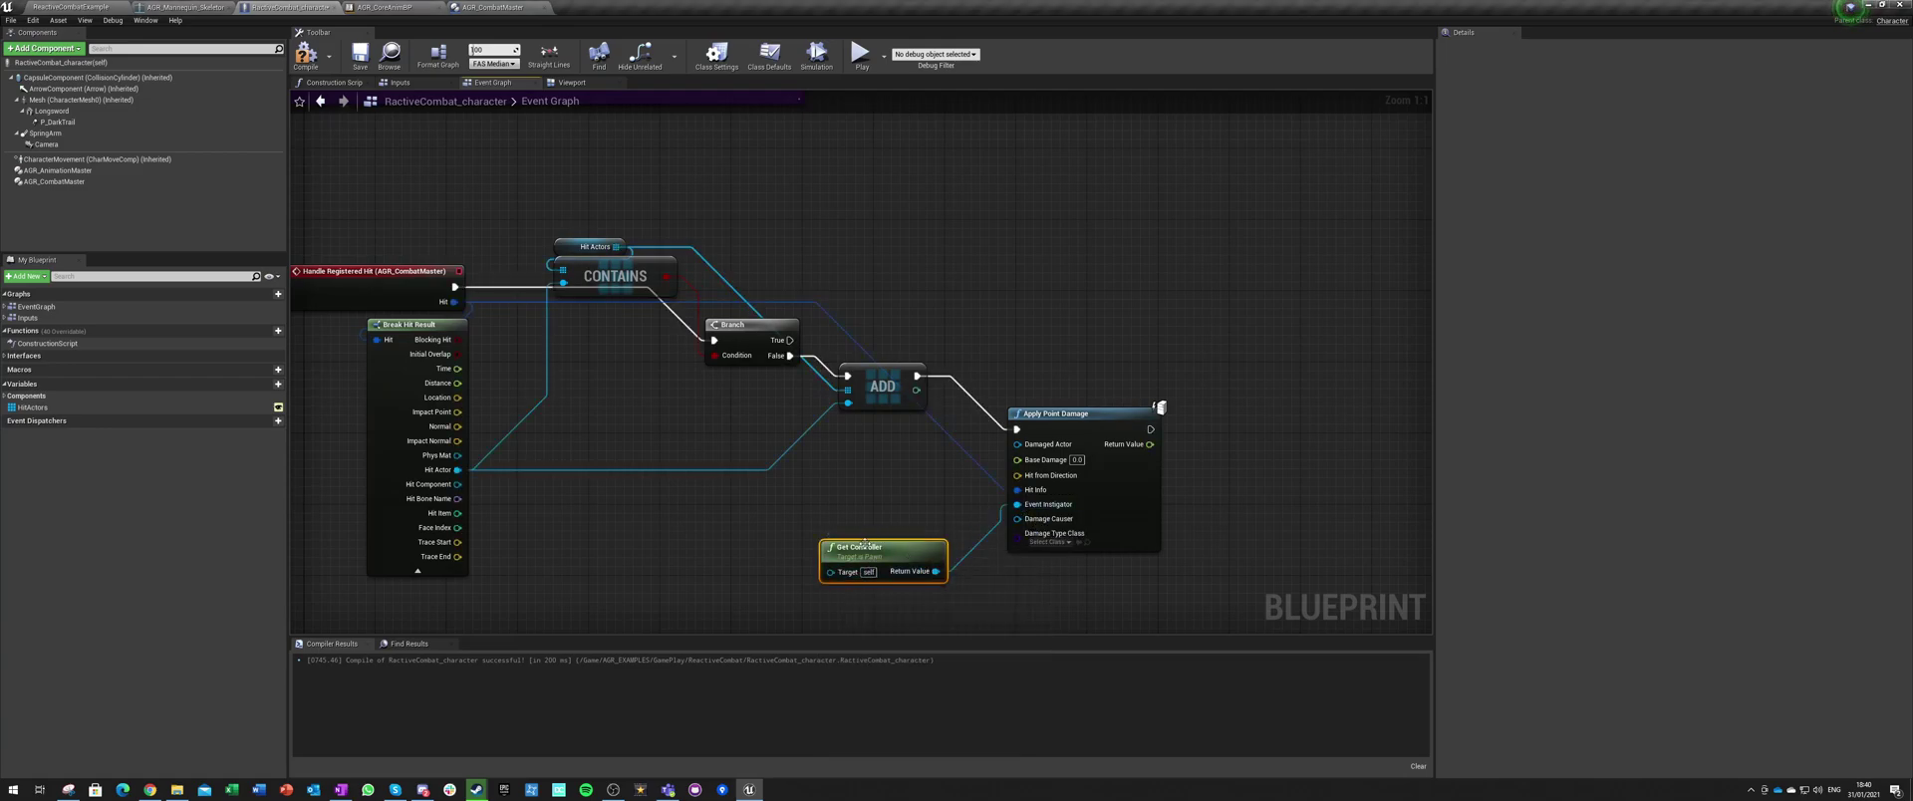
drag(865, 541, 830, 532)
Step: Connect a Self reference to the Damage Causer input of Apply Point Damage and compile the blueprint
drag(1018, 518, 842, 573)
text(self)
key(Return)
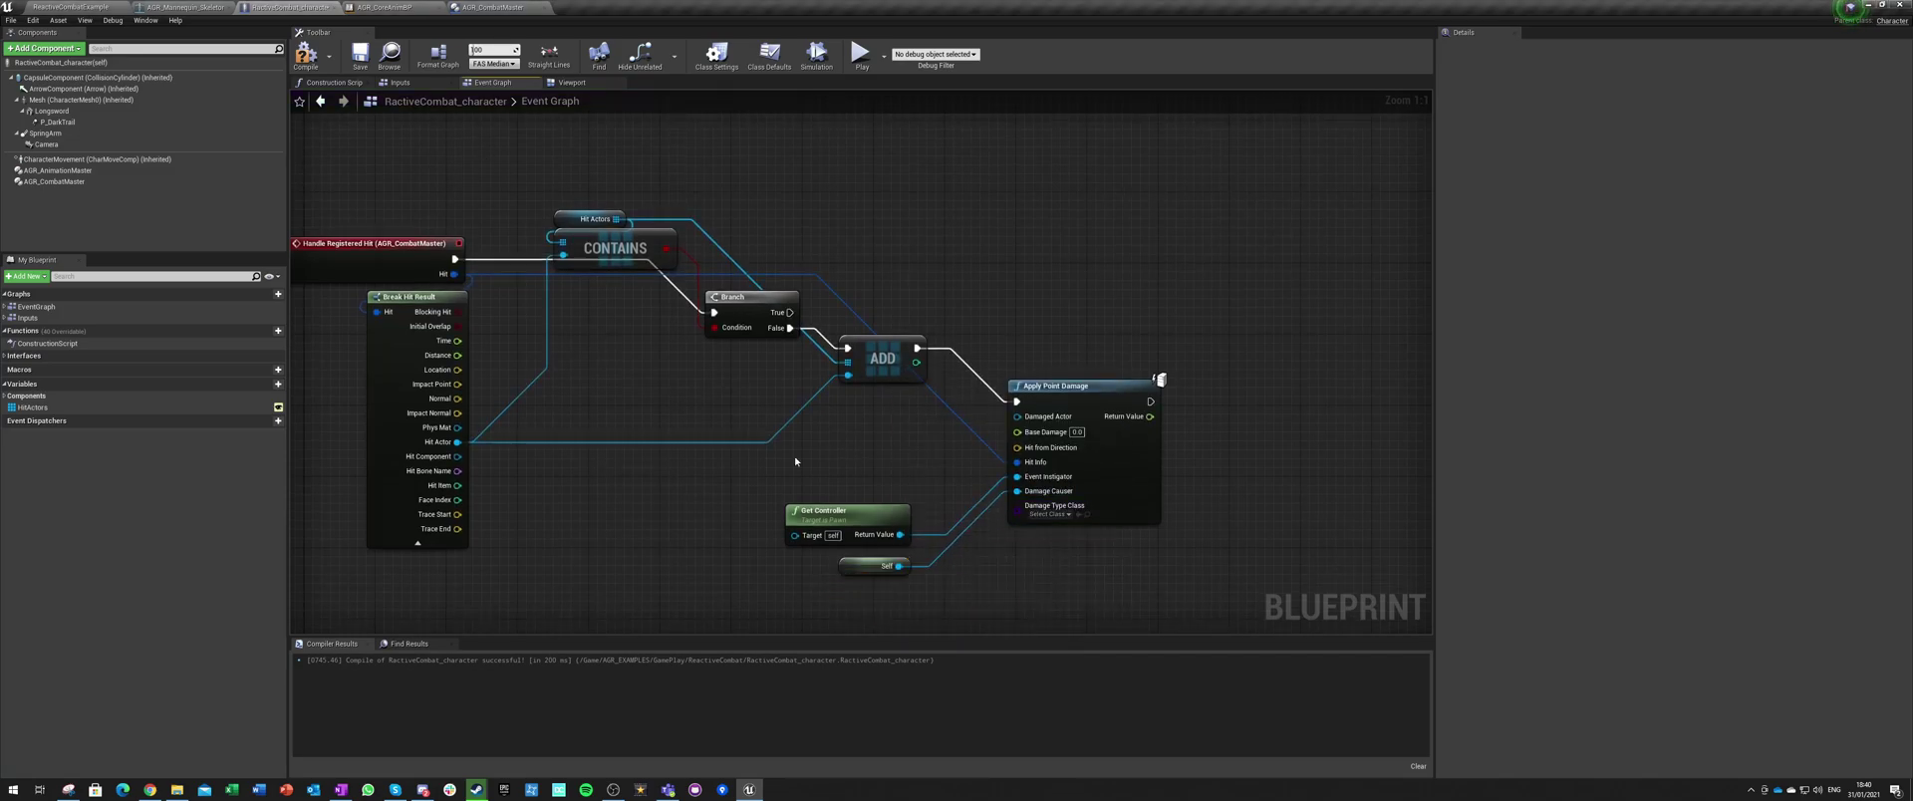
click(305, 53)
Step: Complete Apply Point Damage with DamageType class, base damage 1, Location into Hit from Direction and Hit Actor into Damaged Actor, and compile
click(1048, 514)
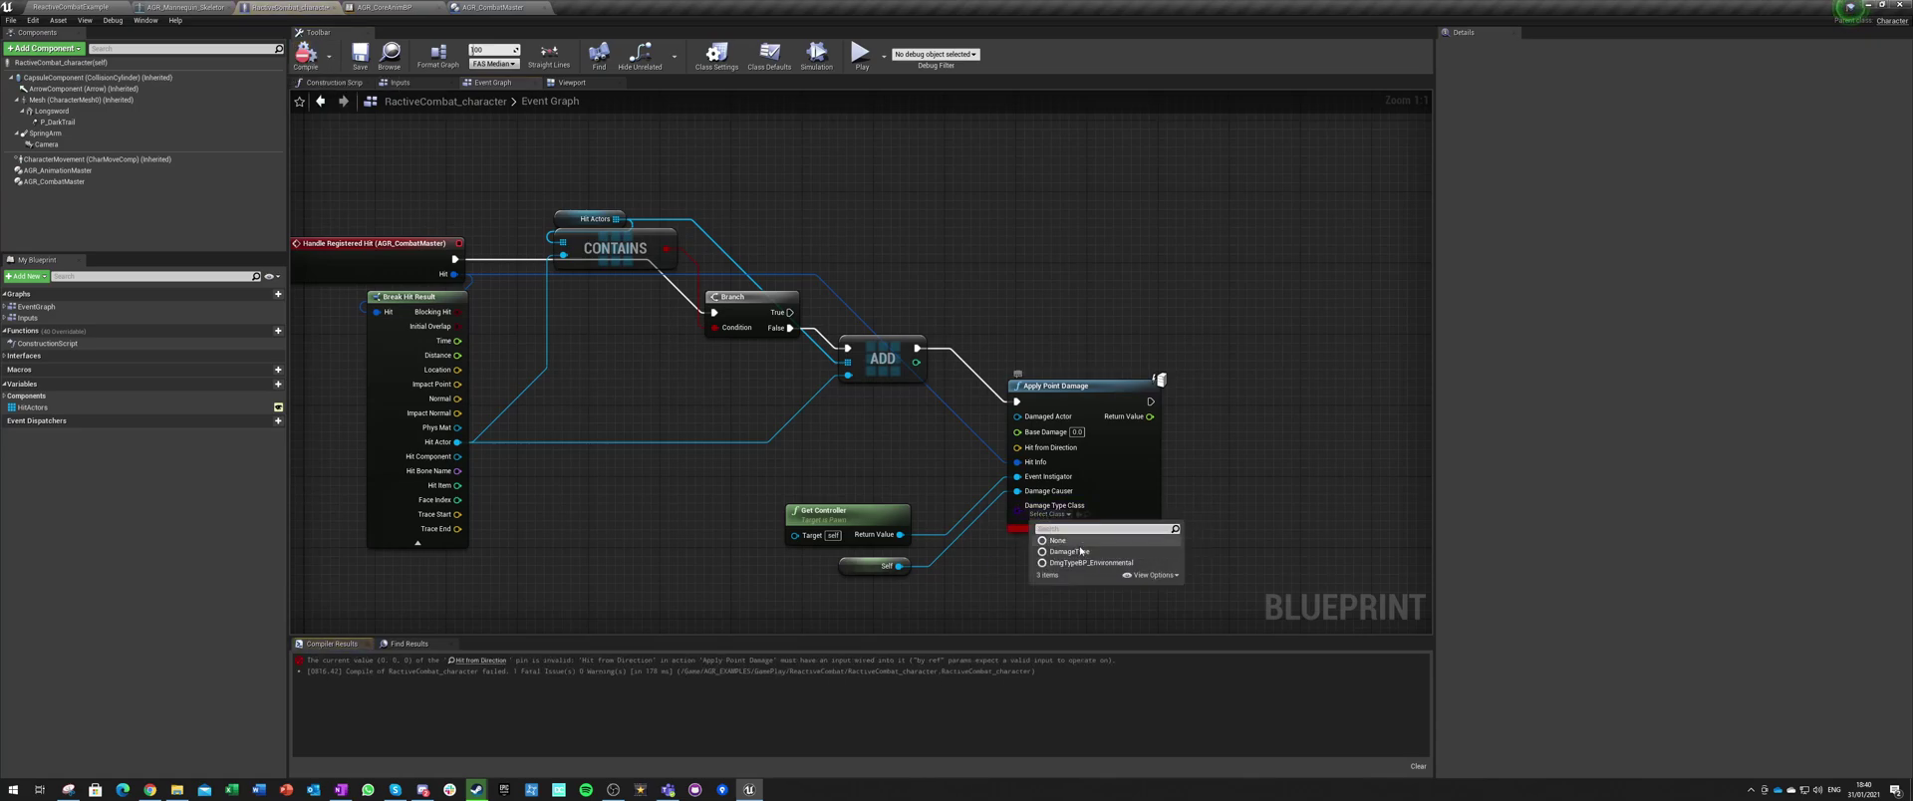
click(1081, 551)
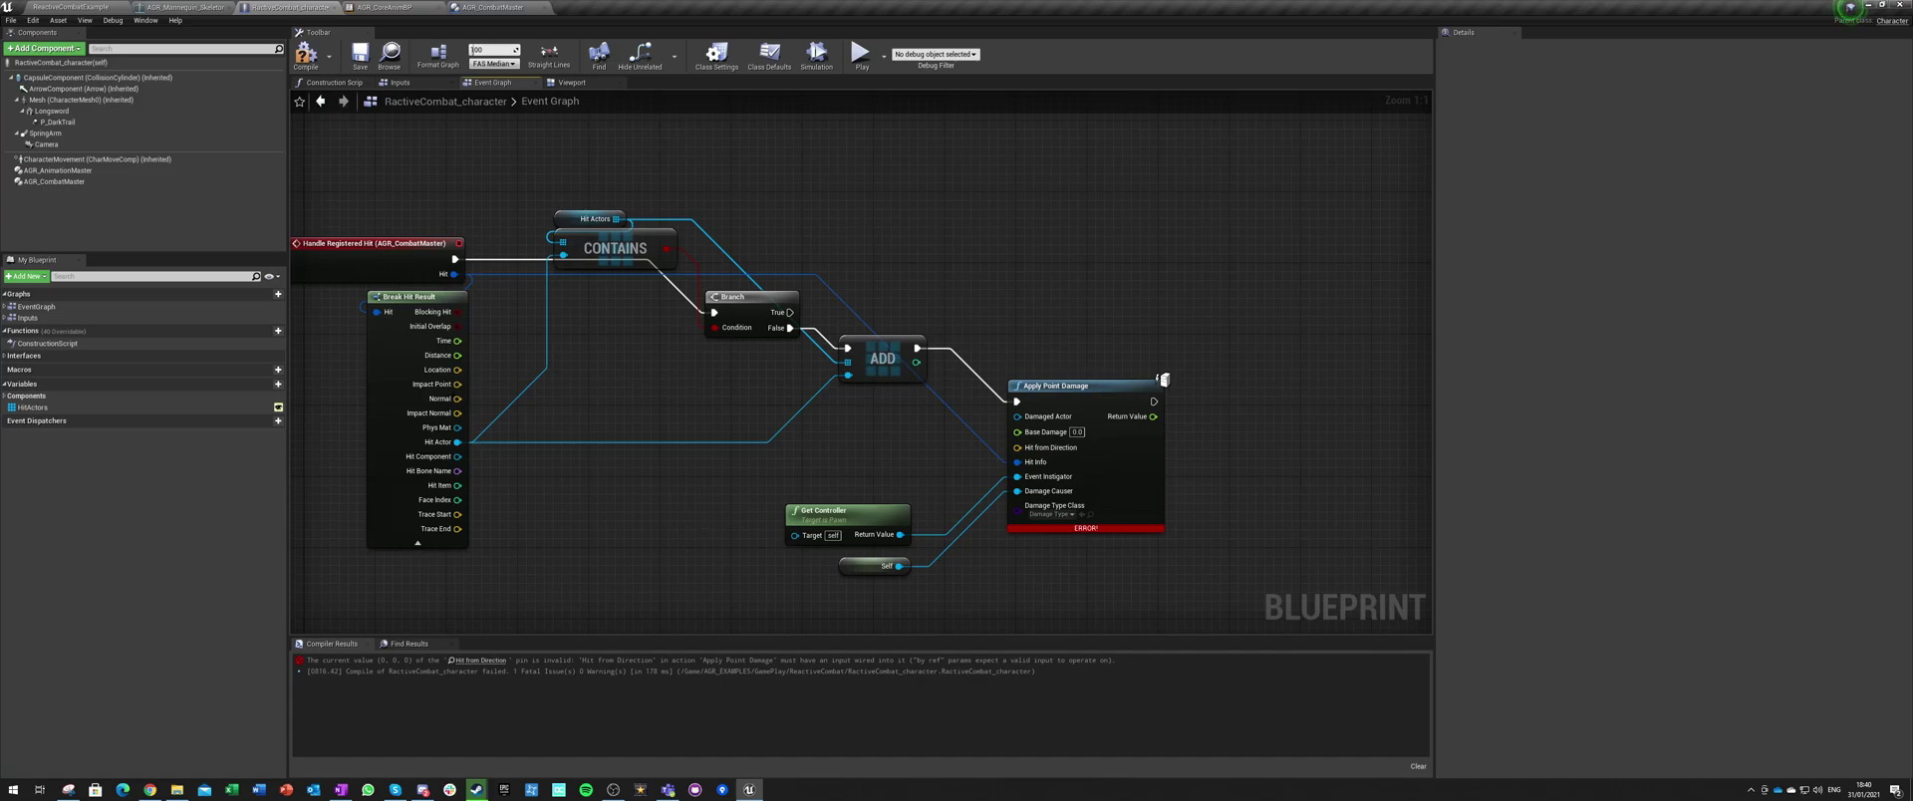
drag(457, 370, 1018, 447)
drag(1016, 416, 468, 444)
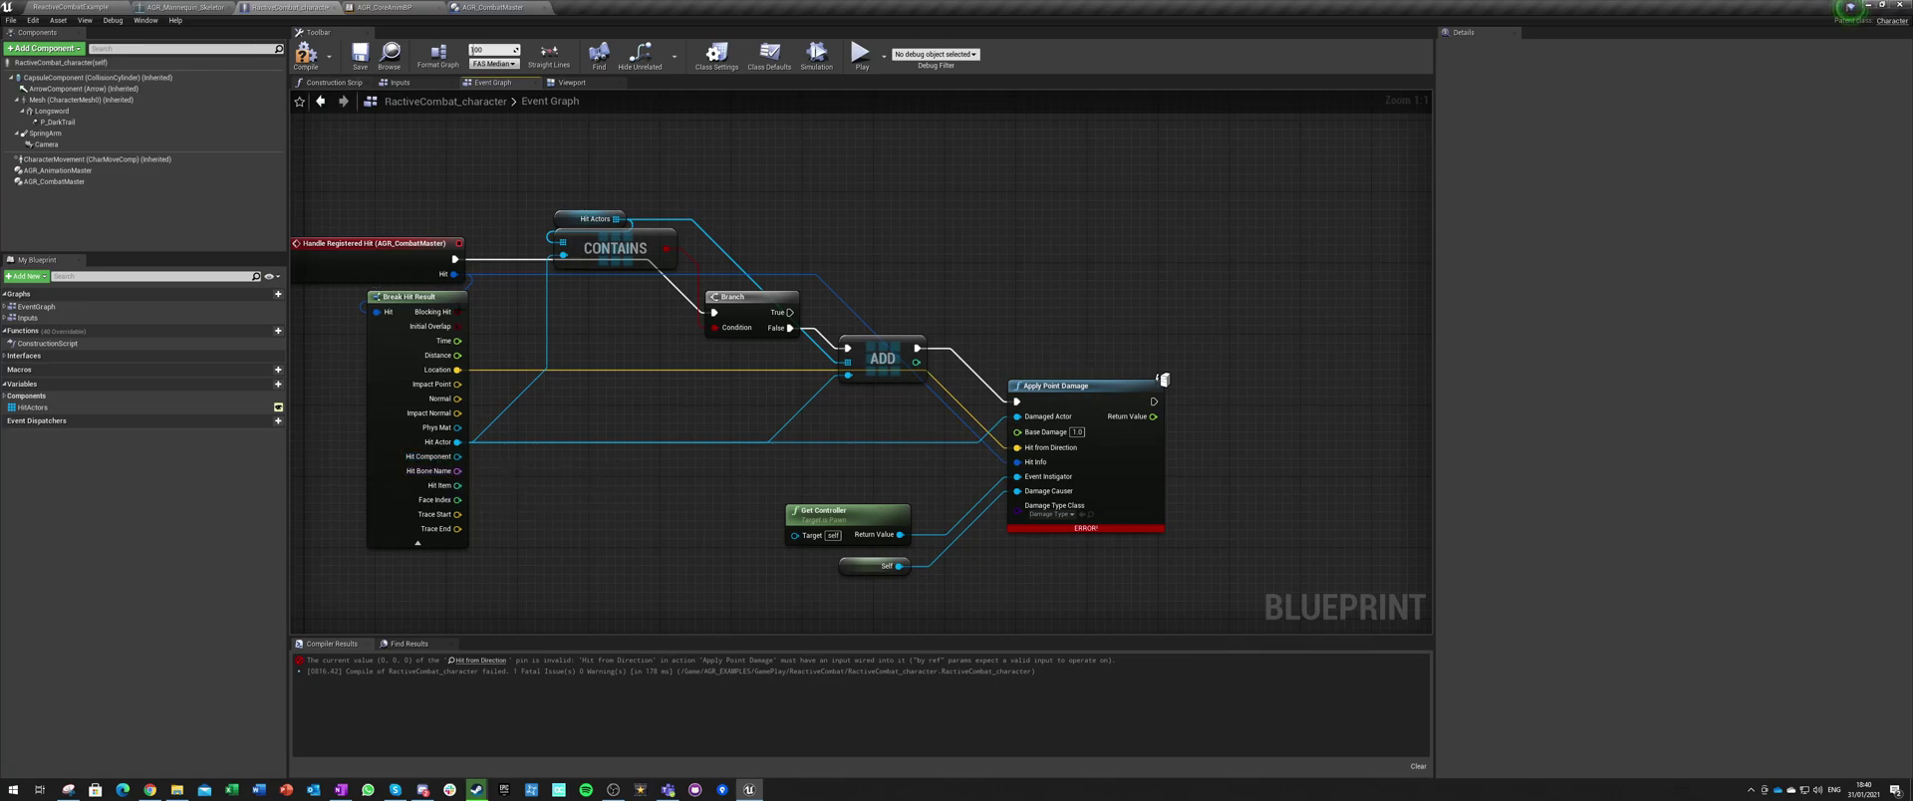
click(306, 55)
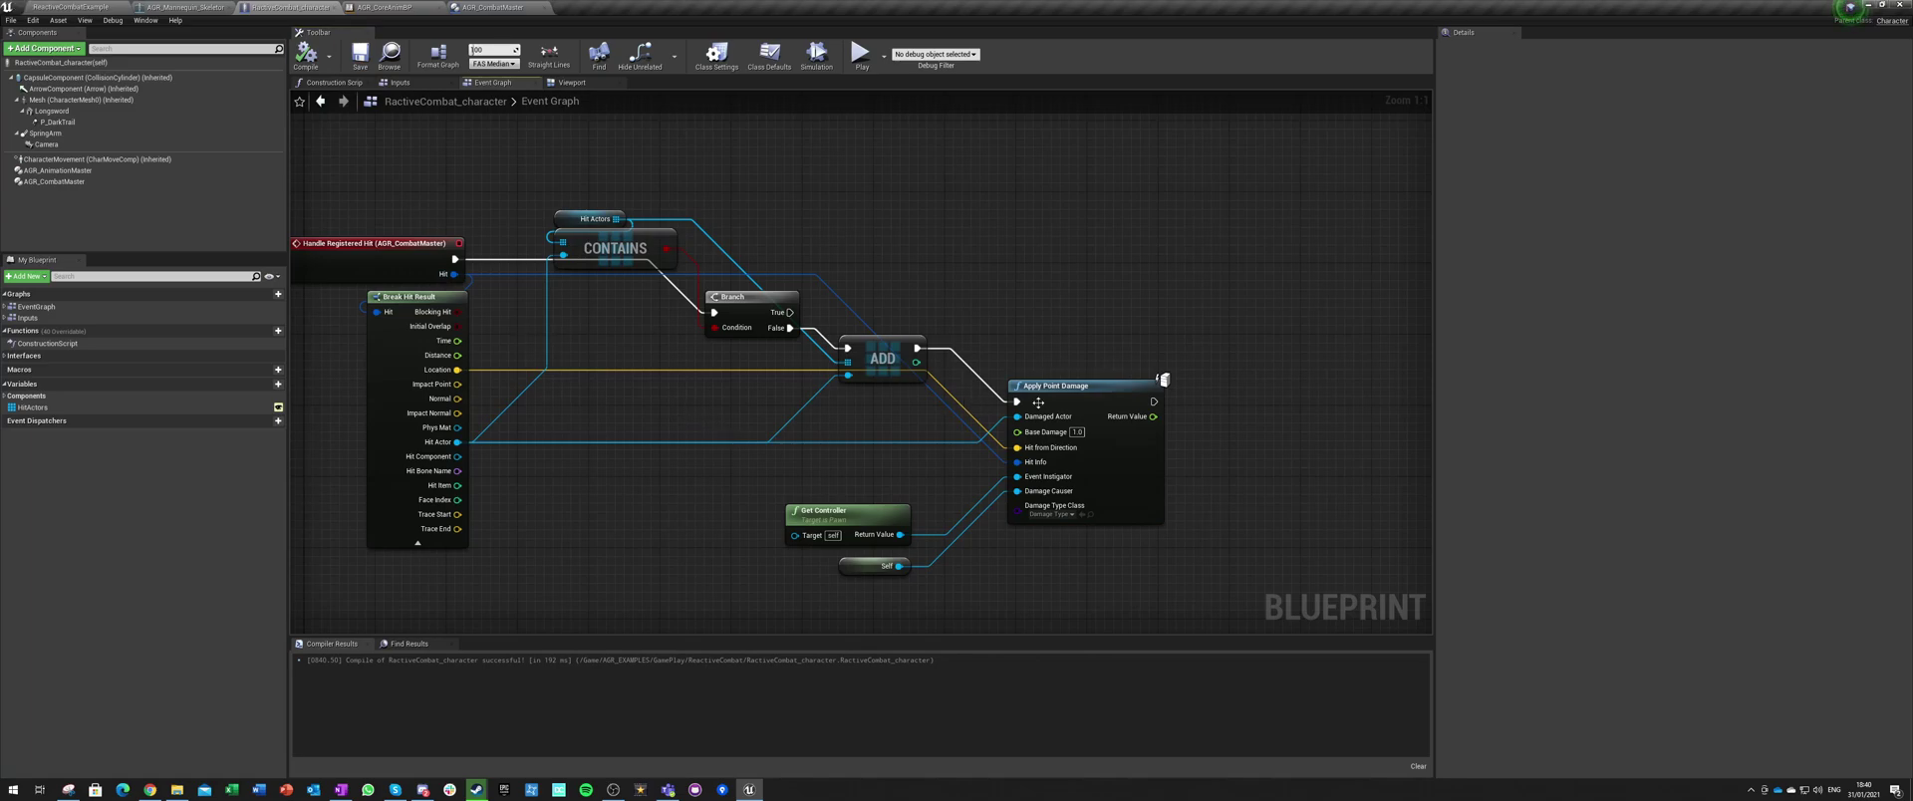
Step: Add a Draw Debug Box node after Apply Point Damage and connect the hit's Impact Point to its Center
drag(1152, 402, 1233, 411)
text(draw)
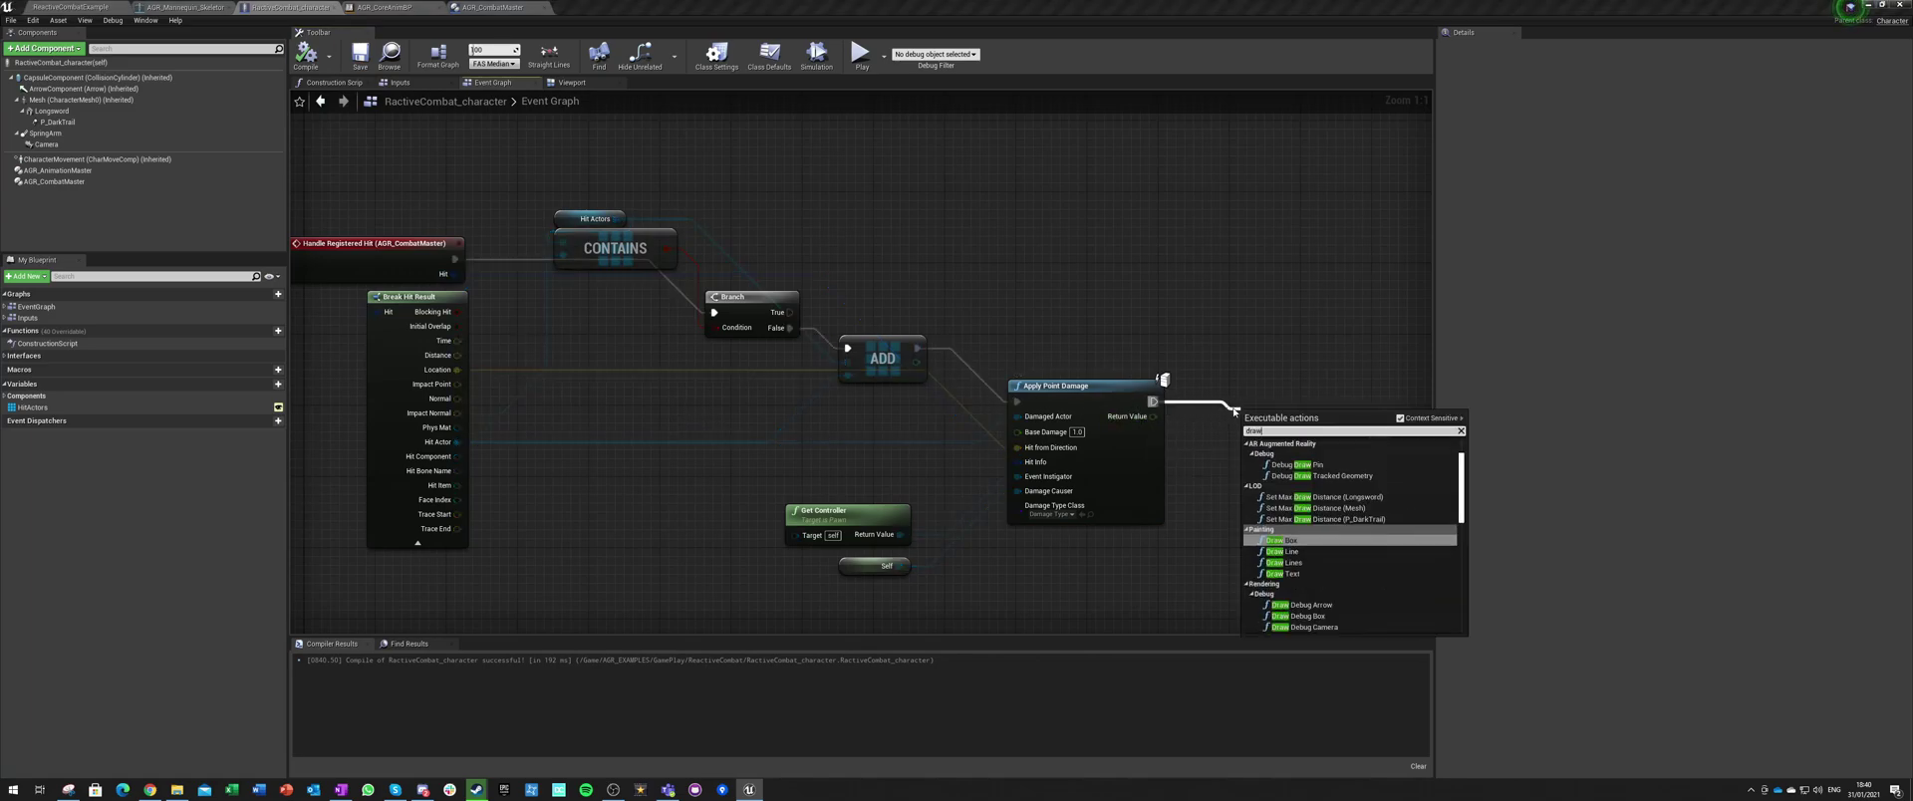
text( debug)
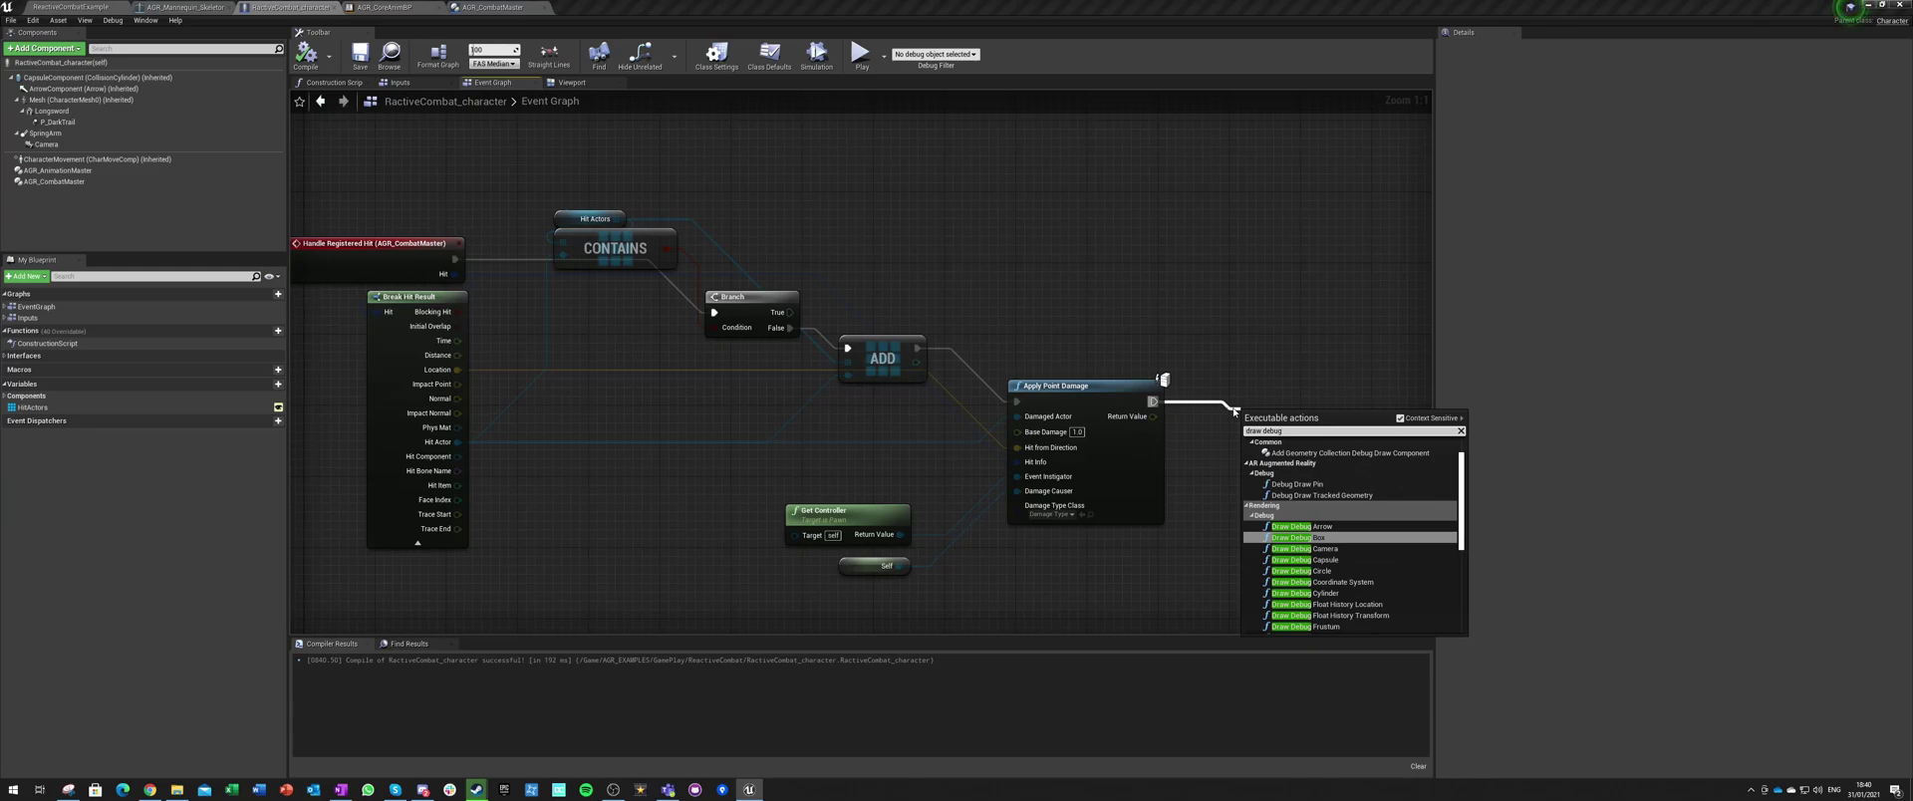
key(BackSpace)
key(BackSpace)
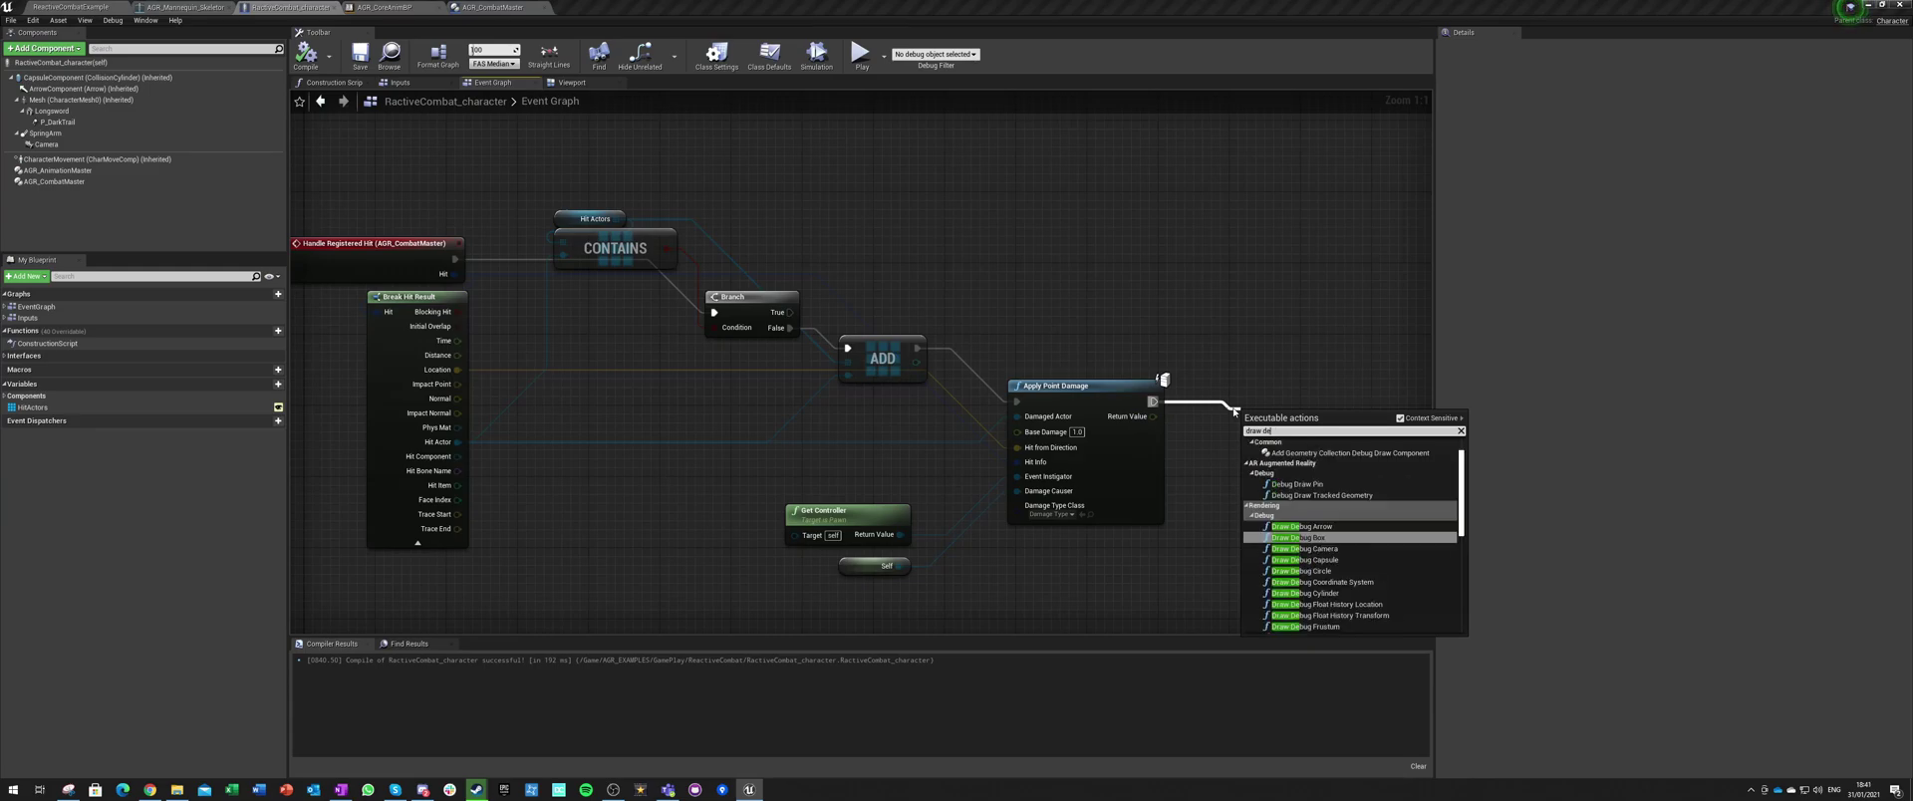
key(Return)
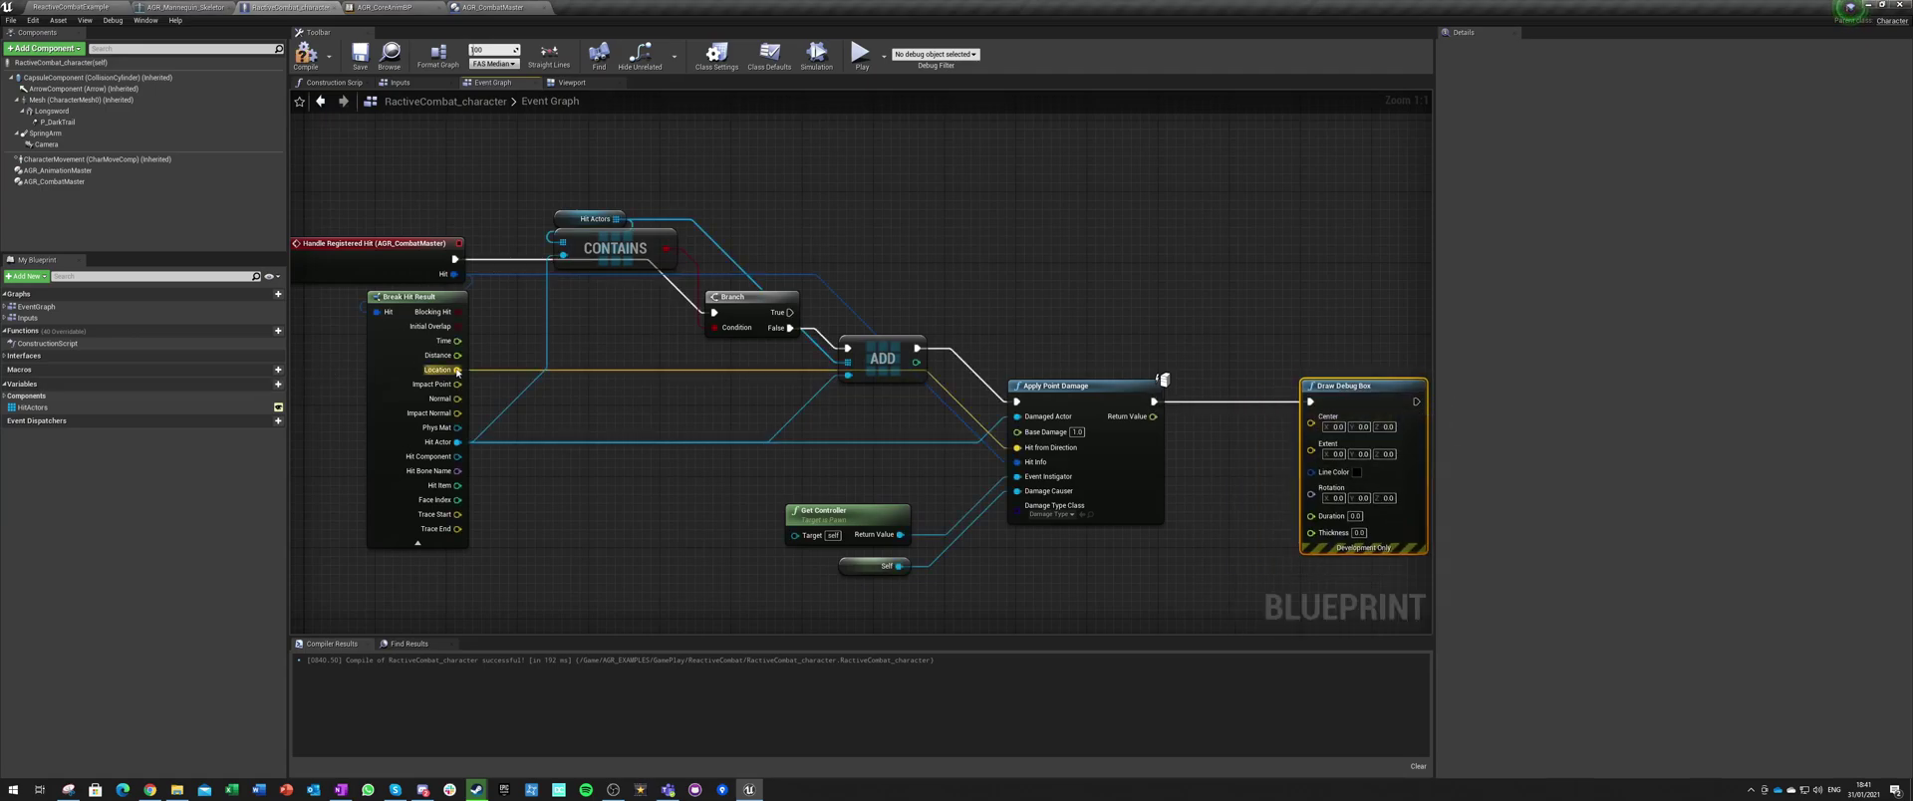
mouse_move(457, 384)
mouse_down()
mouse_move(555, 418)
mouse_move(1285, 388)
mouse_move(1311, 422)
mouse_up()
Step: Set the debug box to extent 5 on all axes, a white line color, duration 1 and thickness 1
right_drag(1347, 426, 1164, 420)
click(1152, 437)
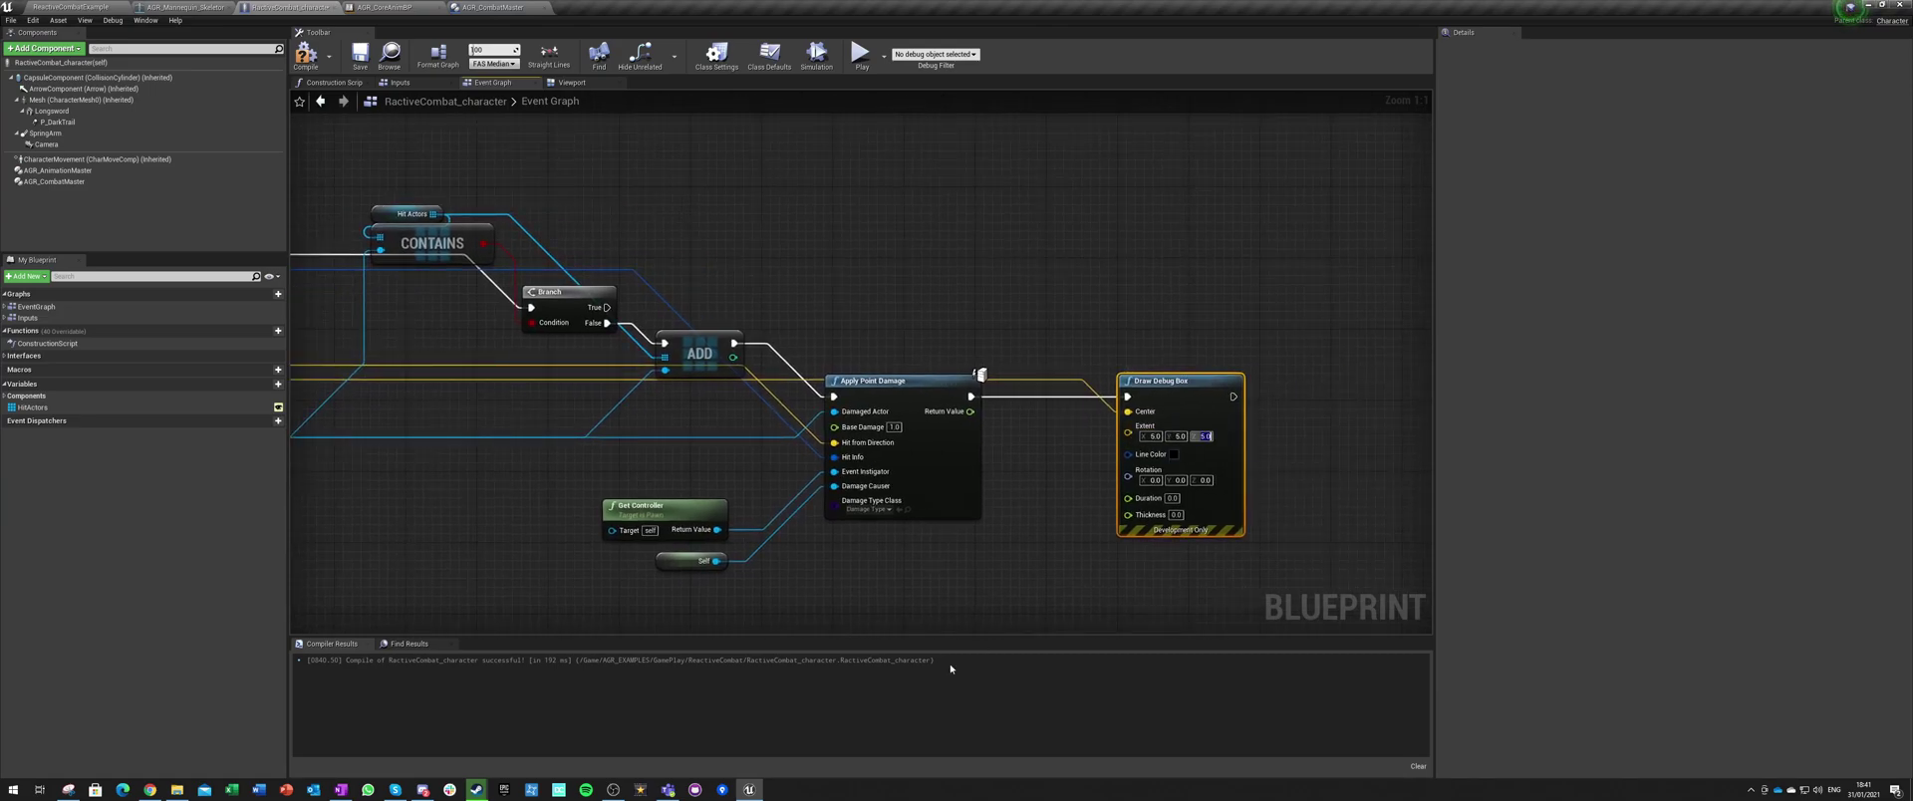
click(1173, 456)
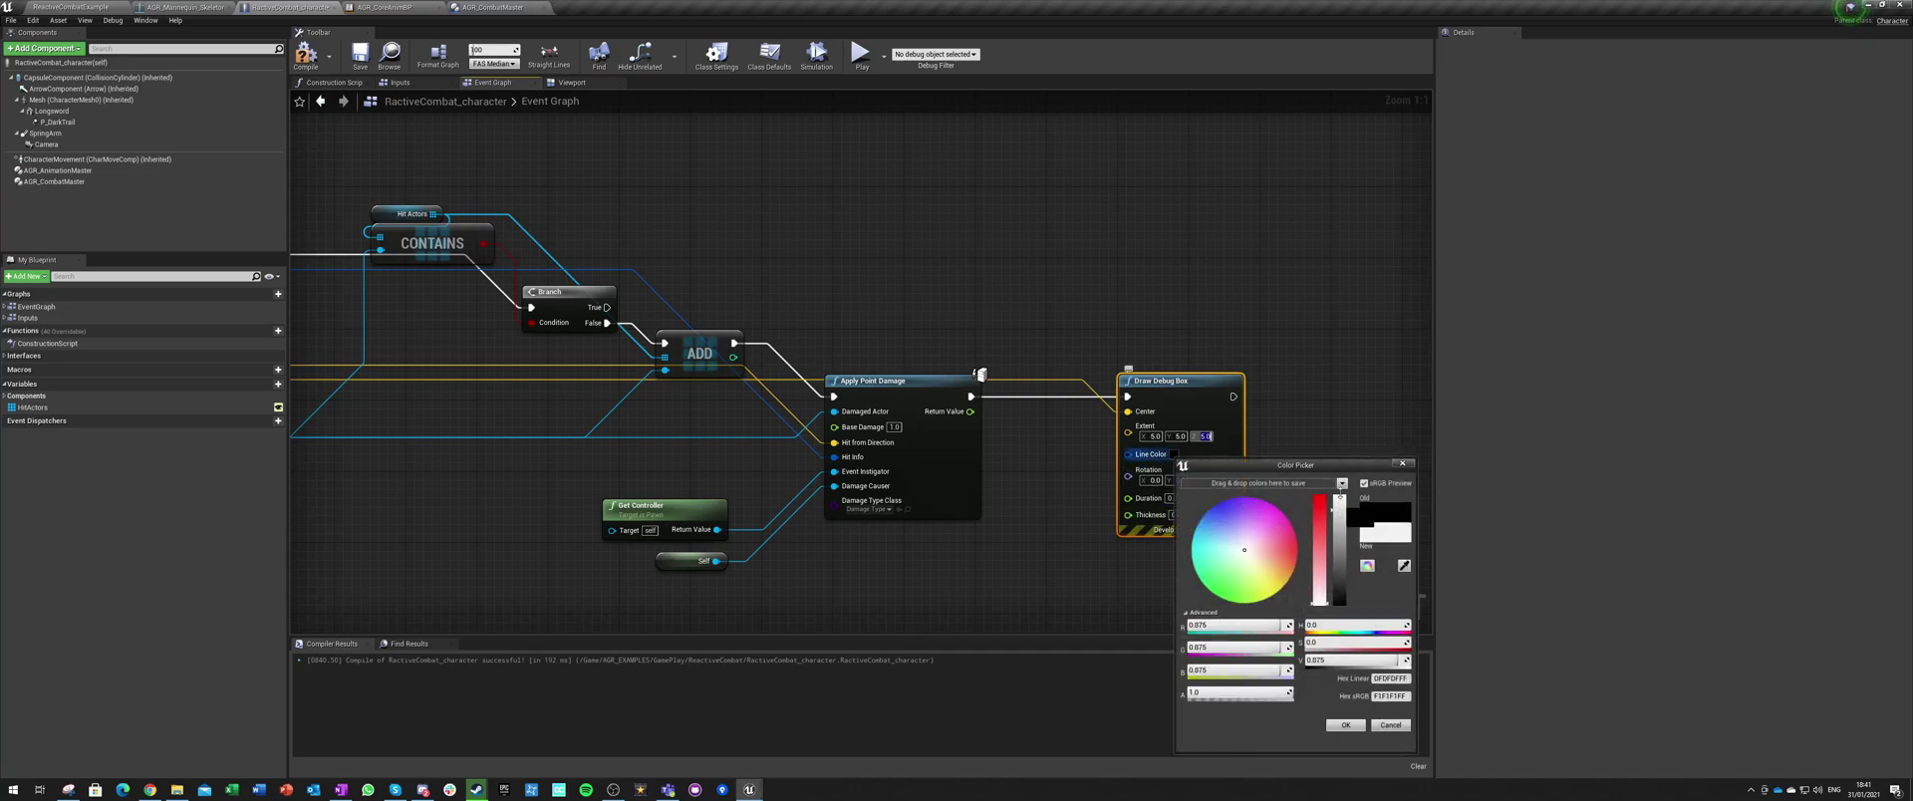
click(1344, 724)
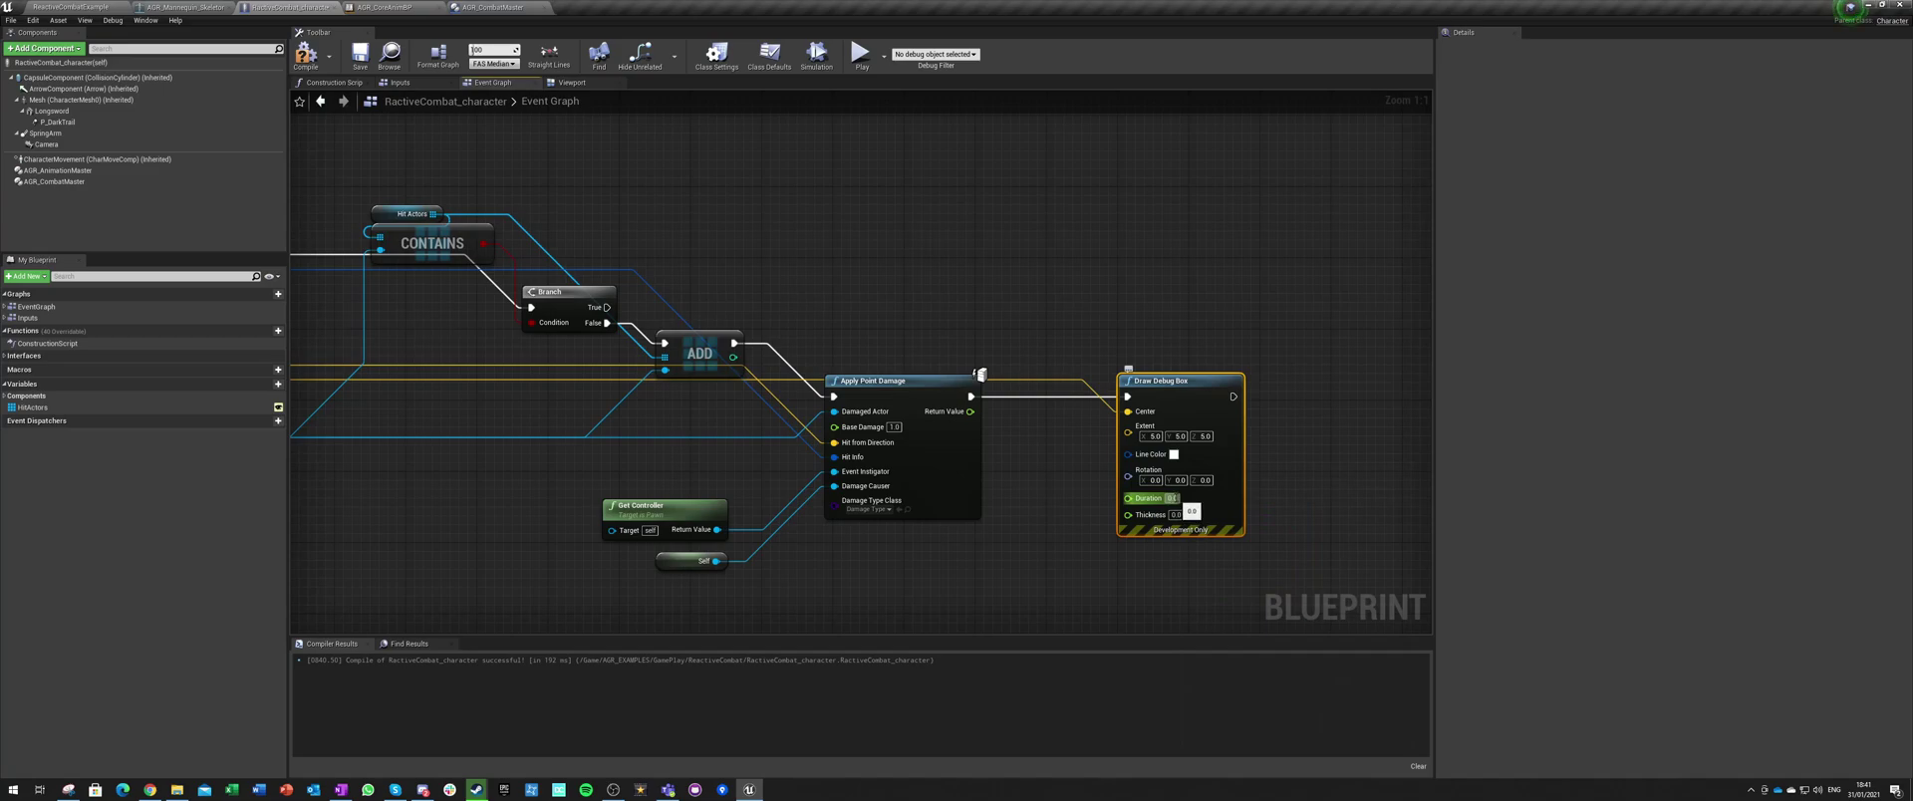
text(1)
key(Tab)
text(1)
click(877, 577)
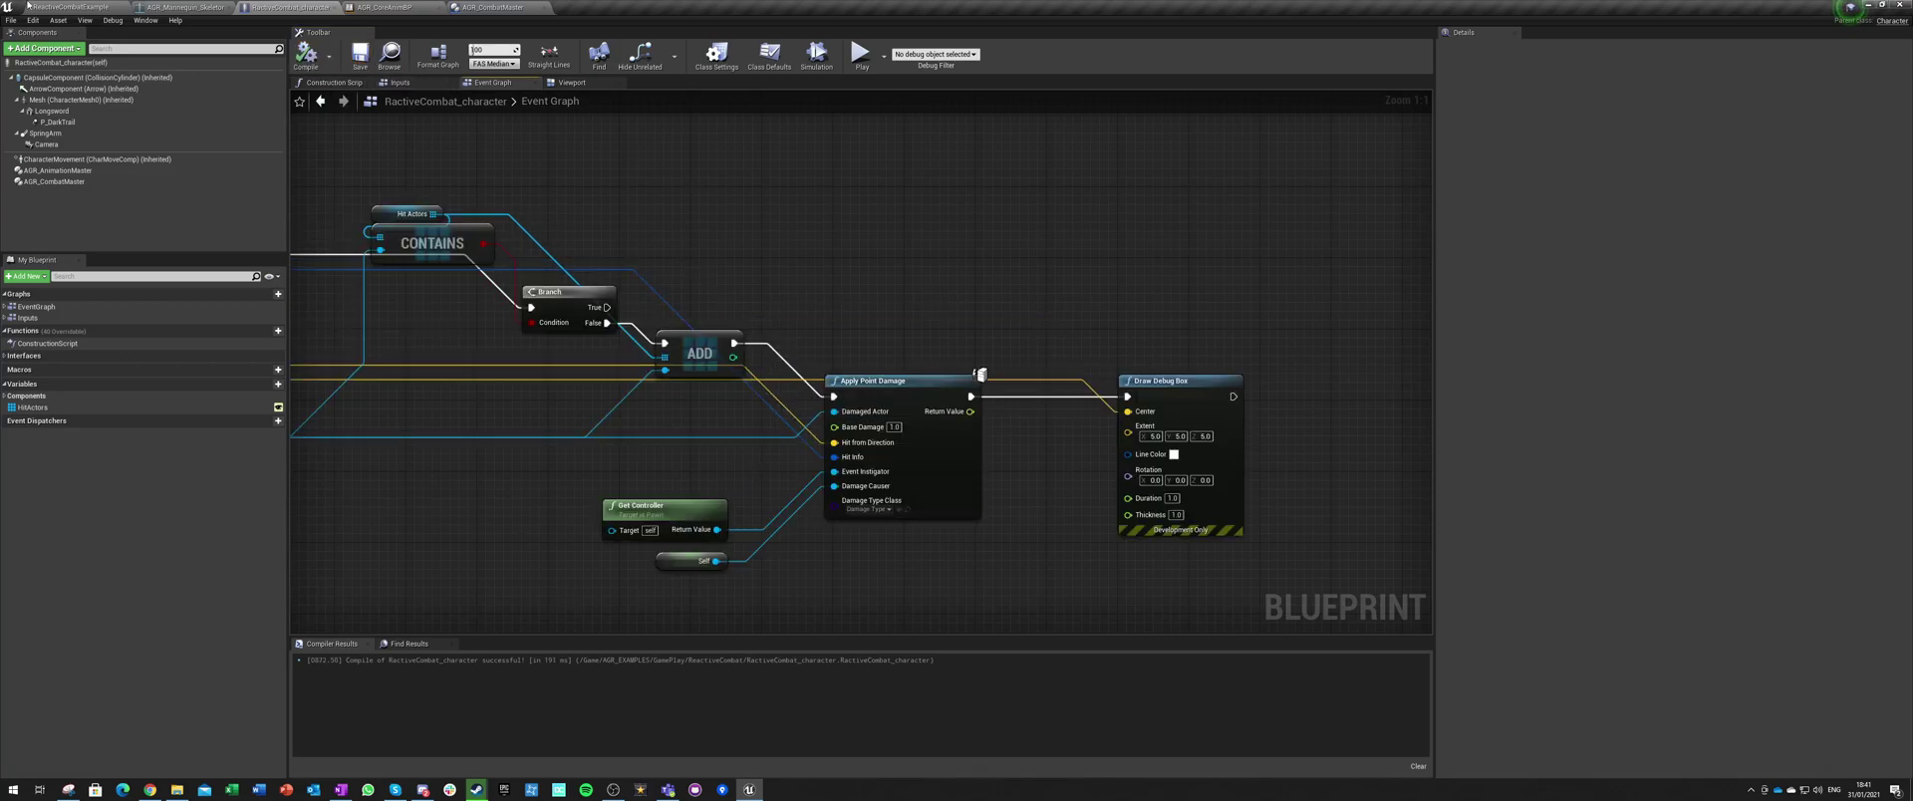
Step: Play the example level, swing the sword near the cubes to test the hit boxes, and stop the session
click(66, 5)
click(781, 40)
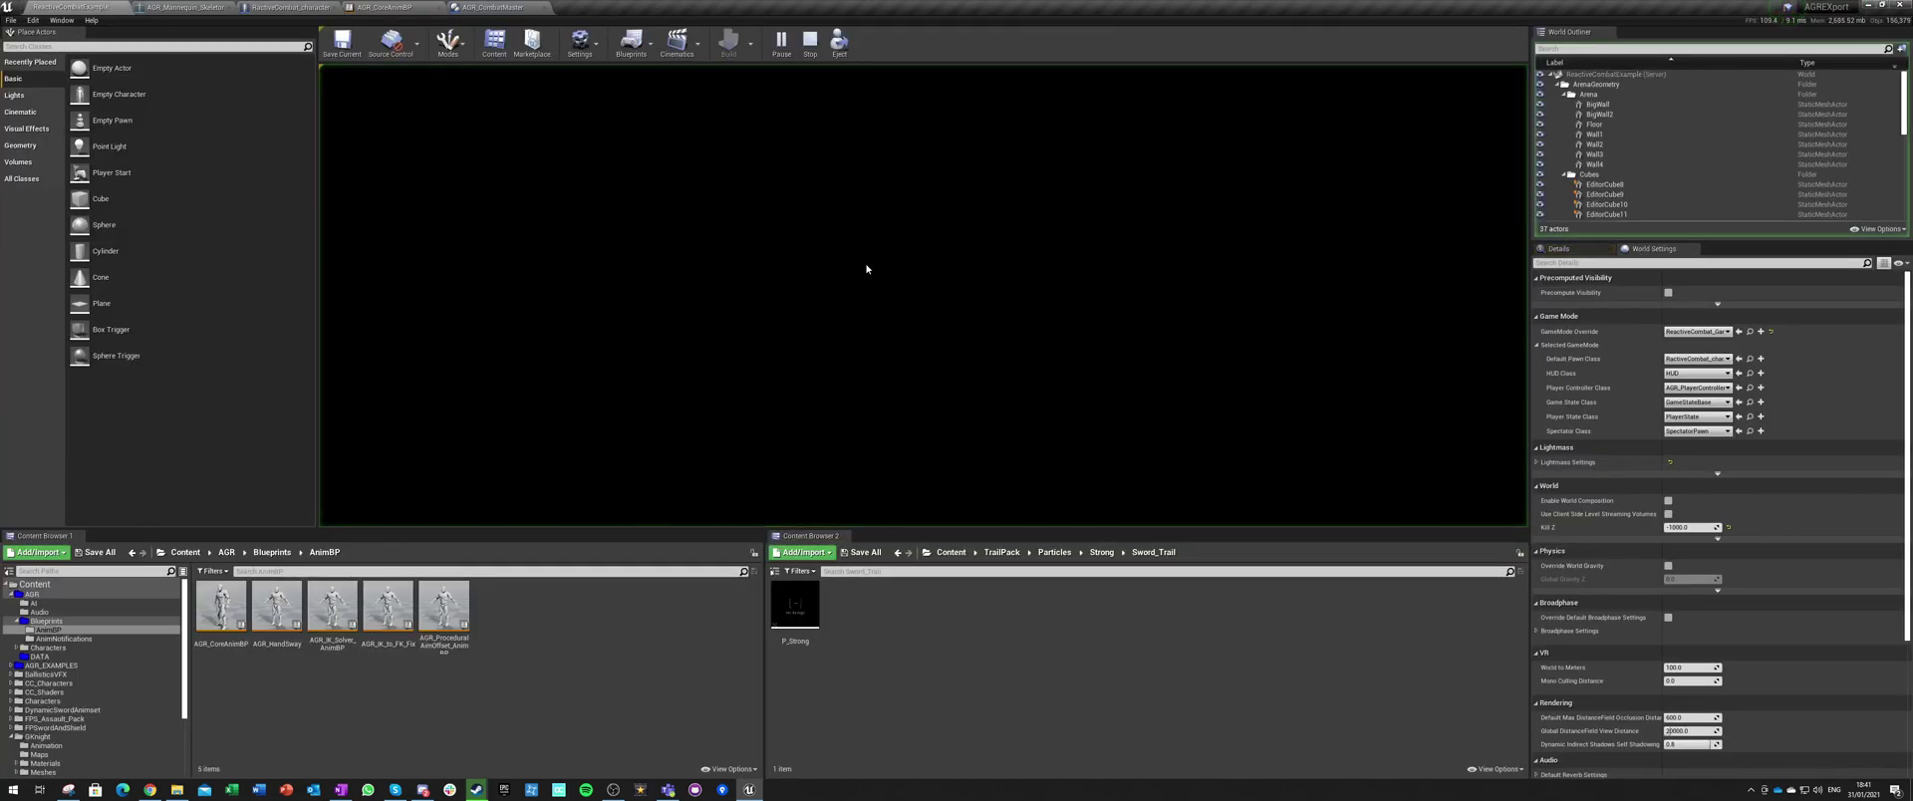
click(828, 273)
click(828, 273)
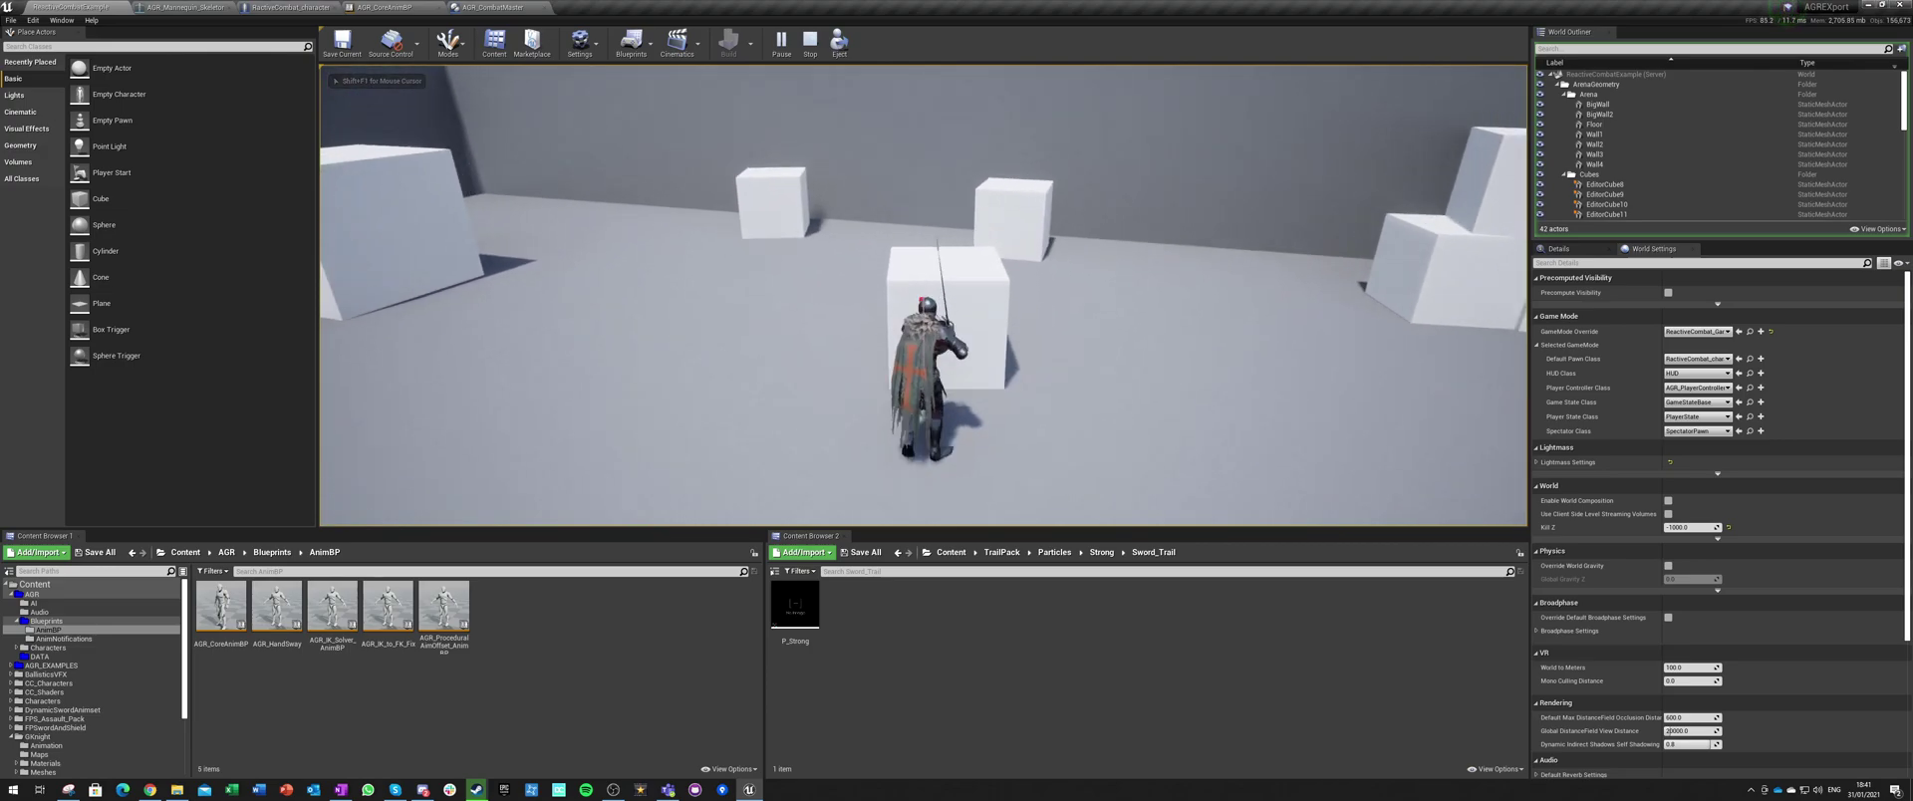
click(923, 295)
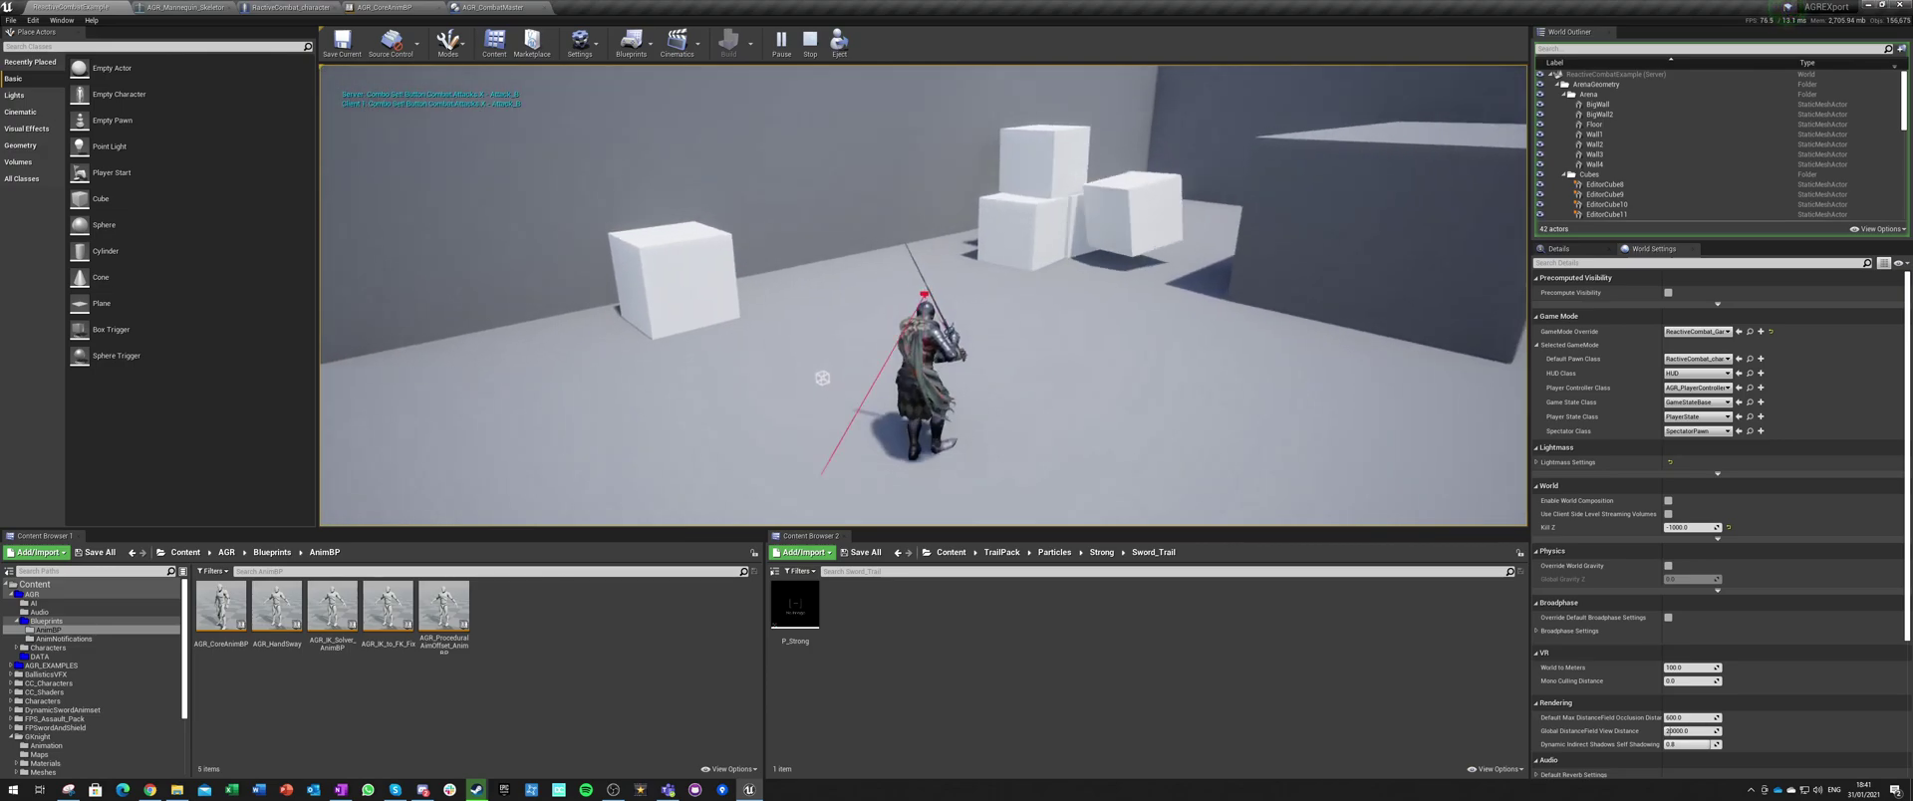
key(Escape)
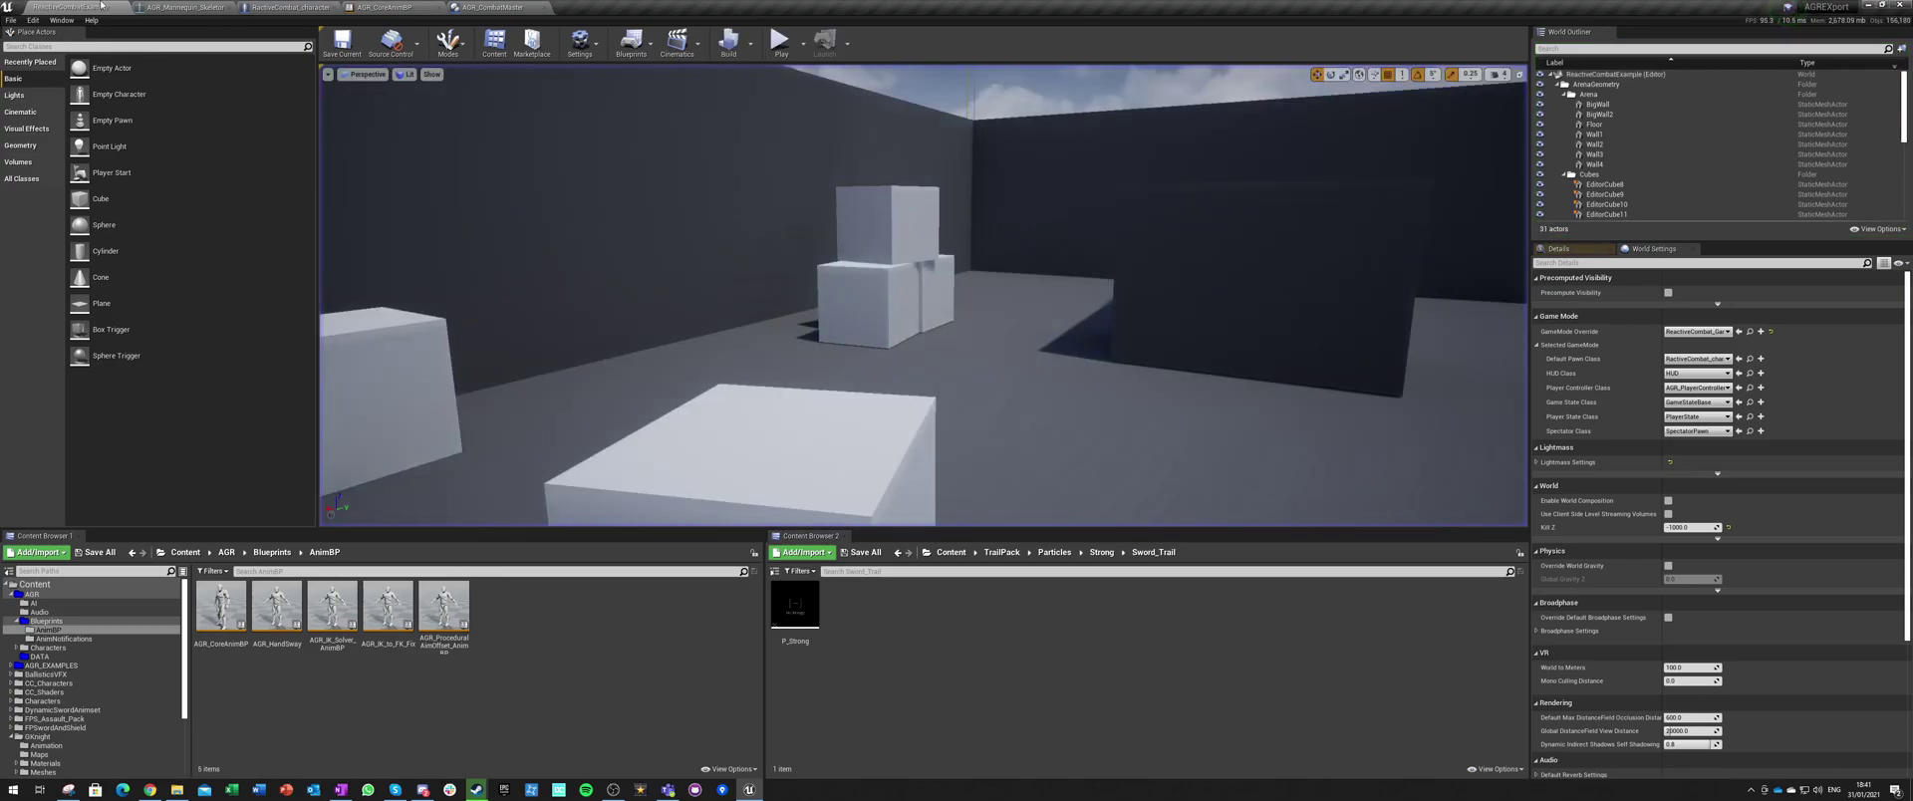
Step: On the Longsword component, disable overlap events, set Can Character Step Up On to No, choose the NoCollision preset and save
click(287, 6)
click(48, 111)
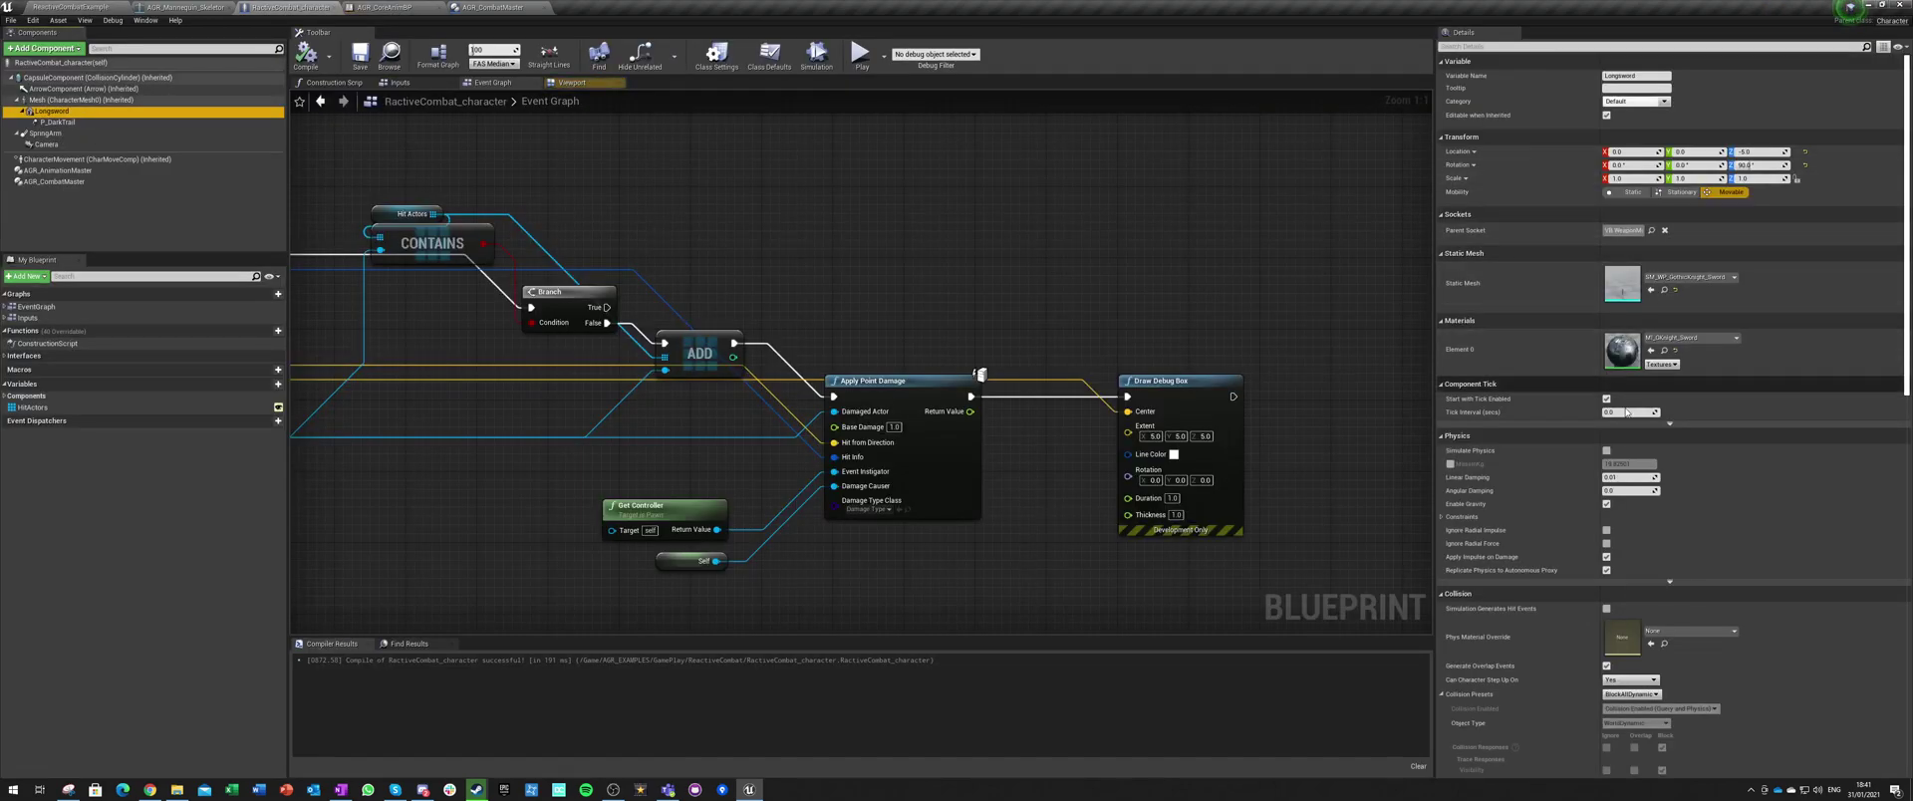
scroll(1659, 513, down, 2)
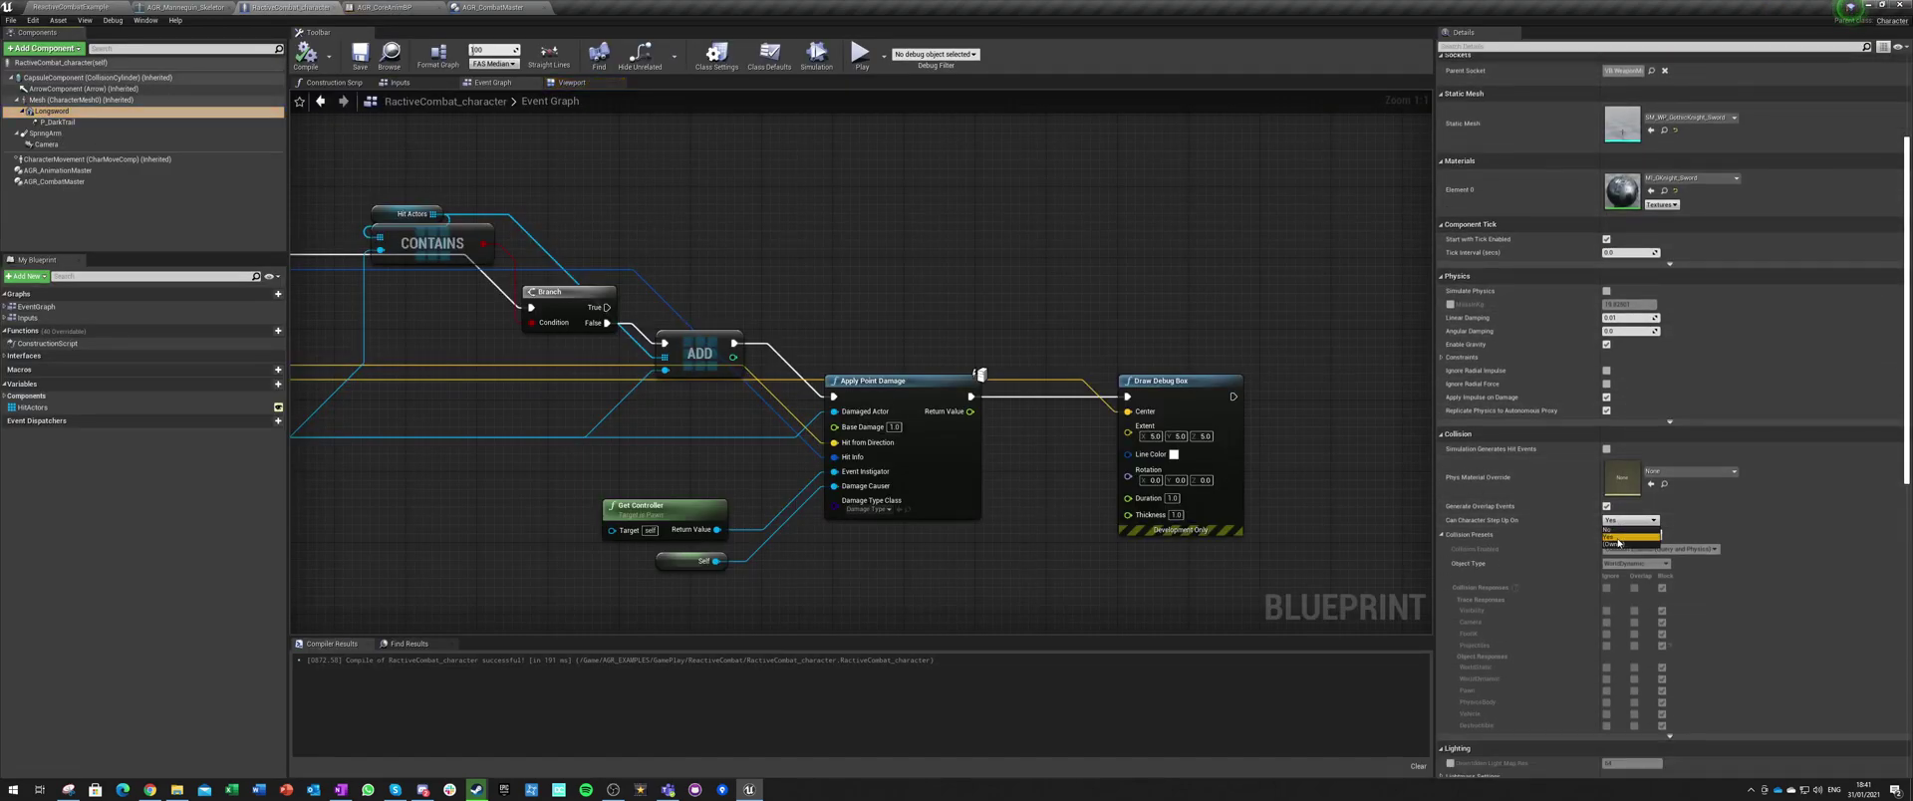
click(1630, 551)
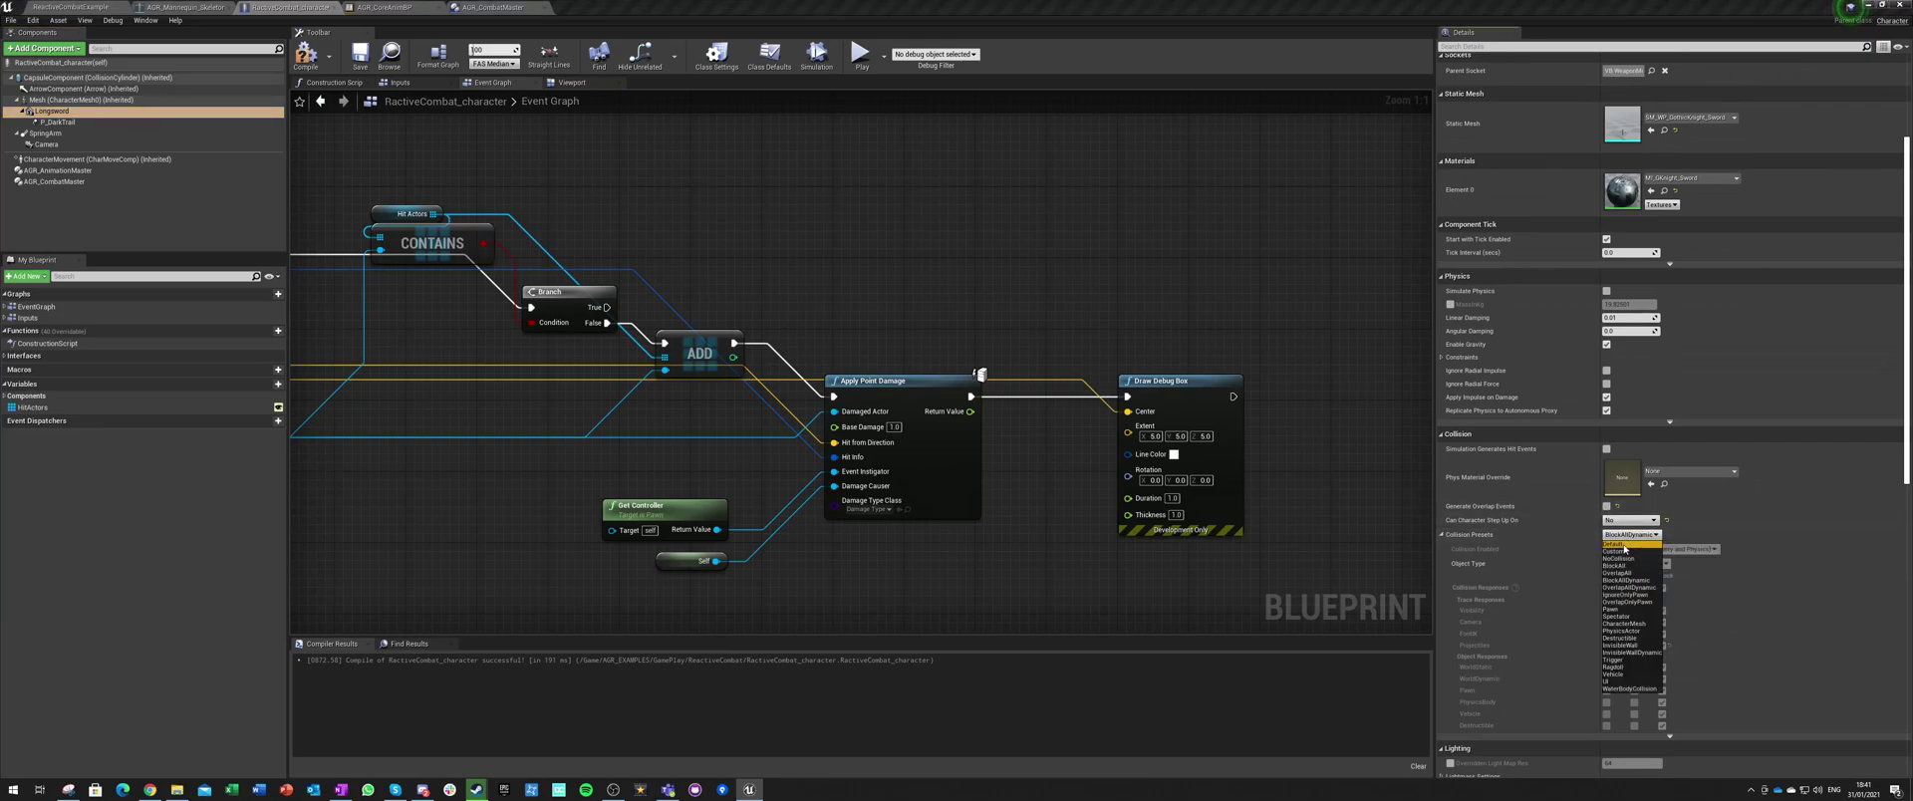
click(1620, 558)
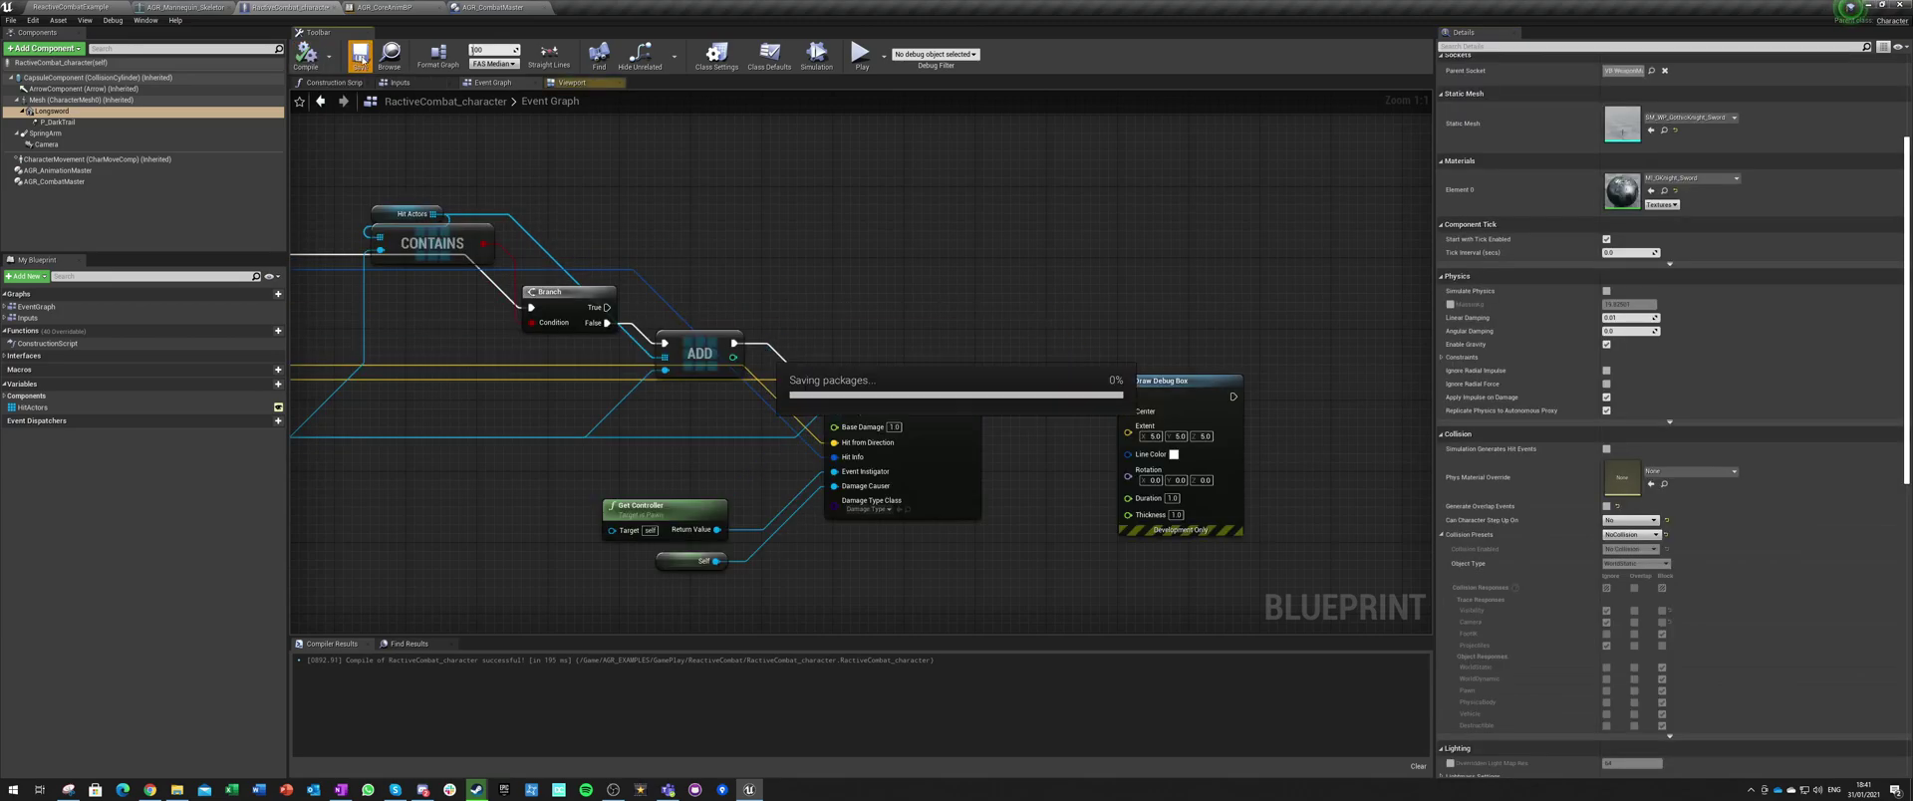
Step: Switch the Longsword's collision preset to Custom with Collision Enabled at No Collision, and save the character blueprint
click(1628, 536)
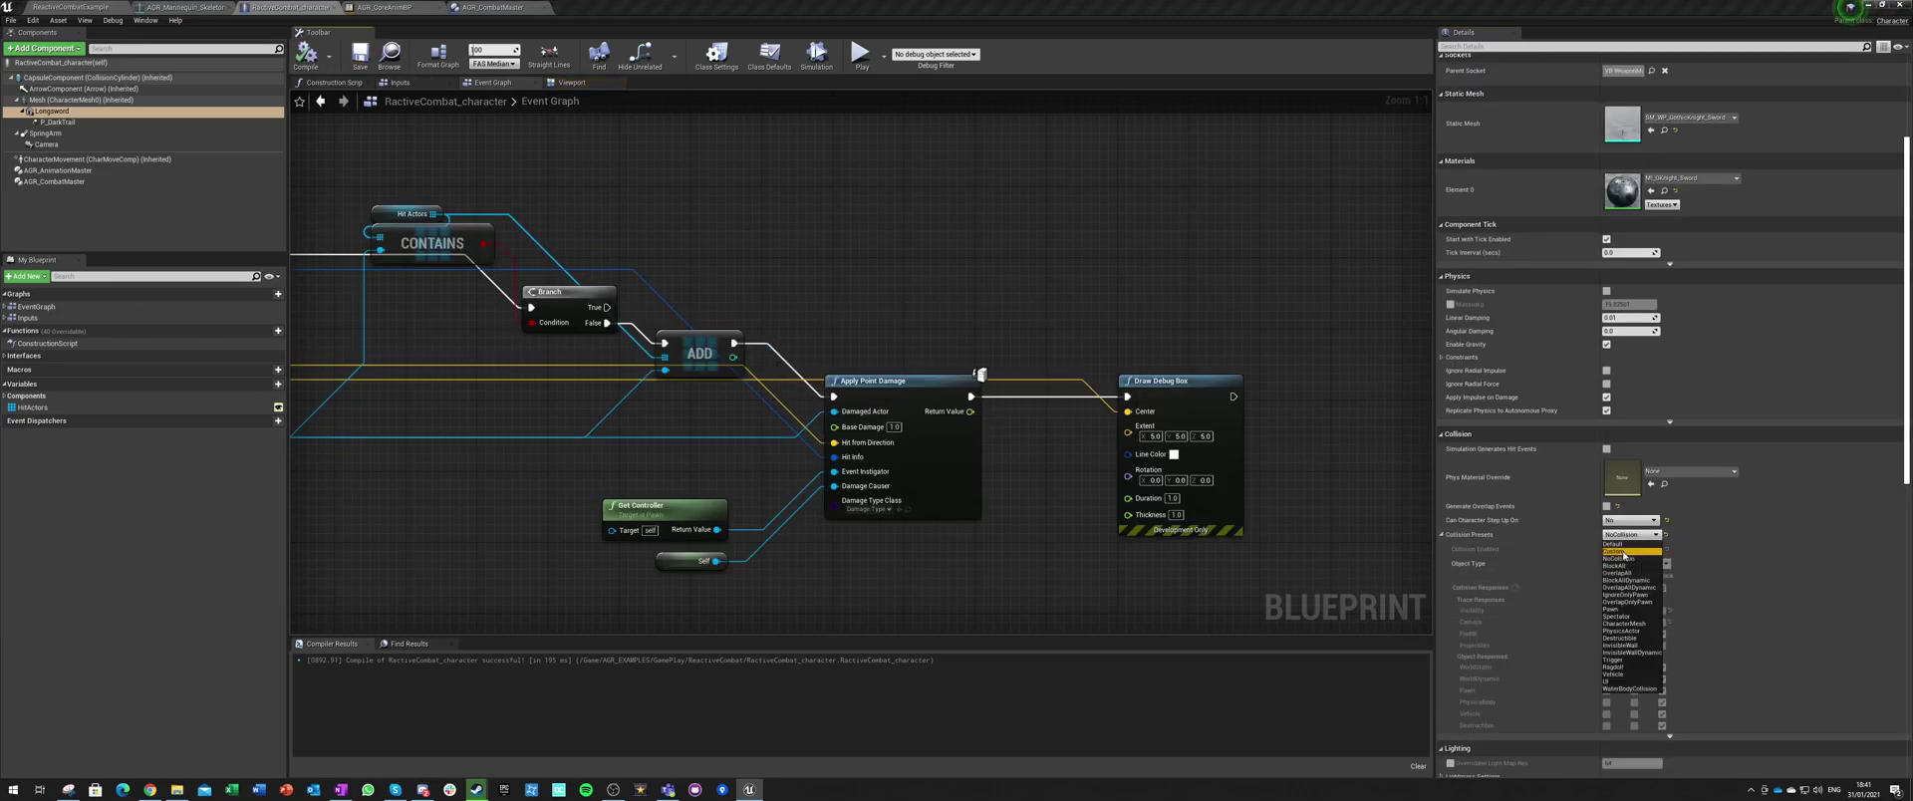
click(1616, 551)
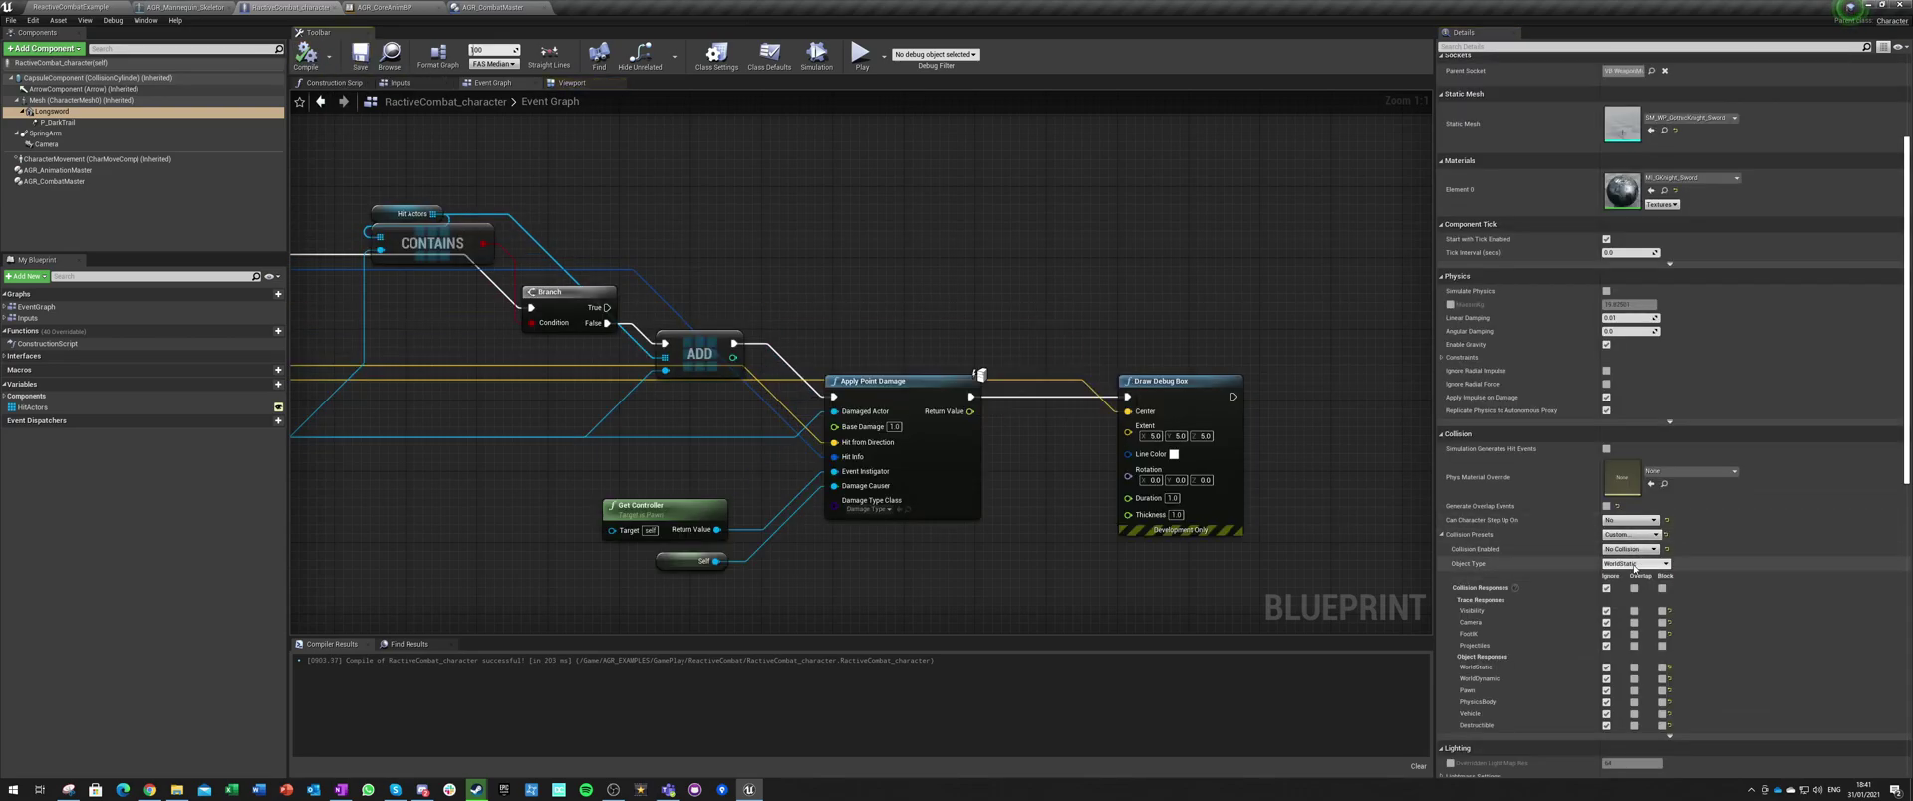
click(1630, 550)
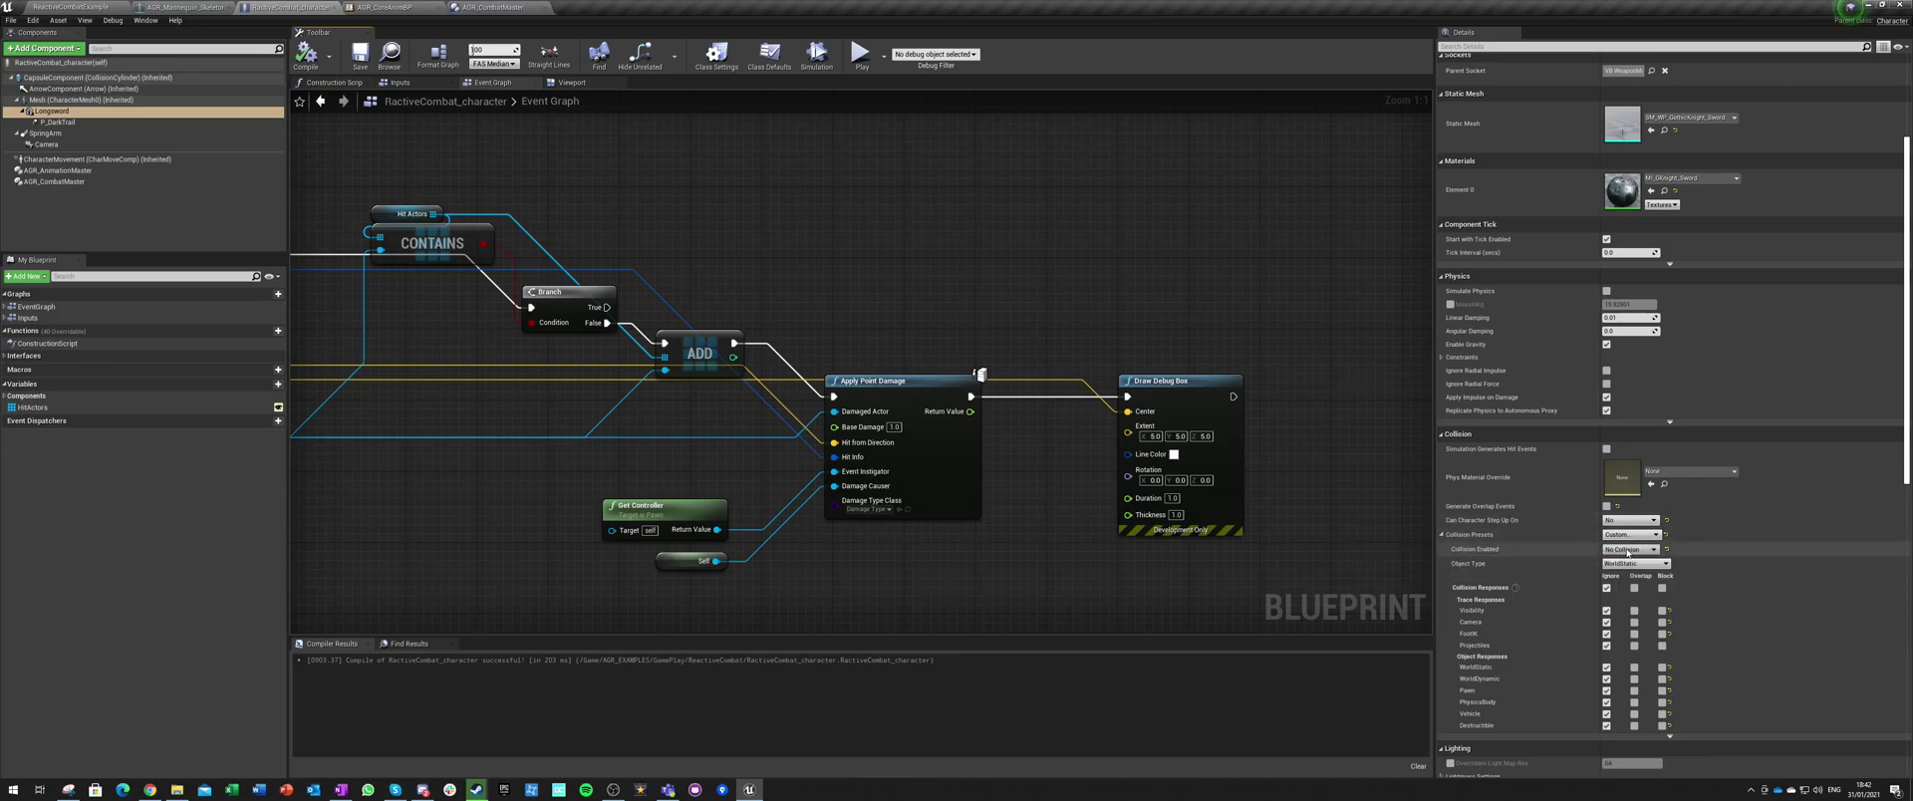
click(360, 56)
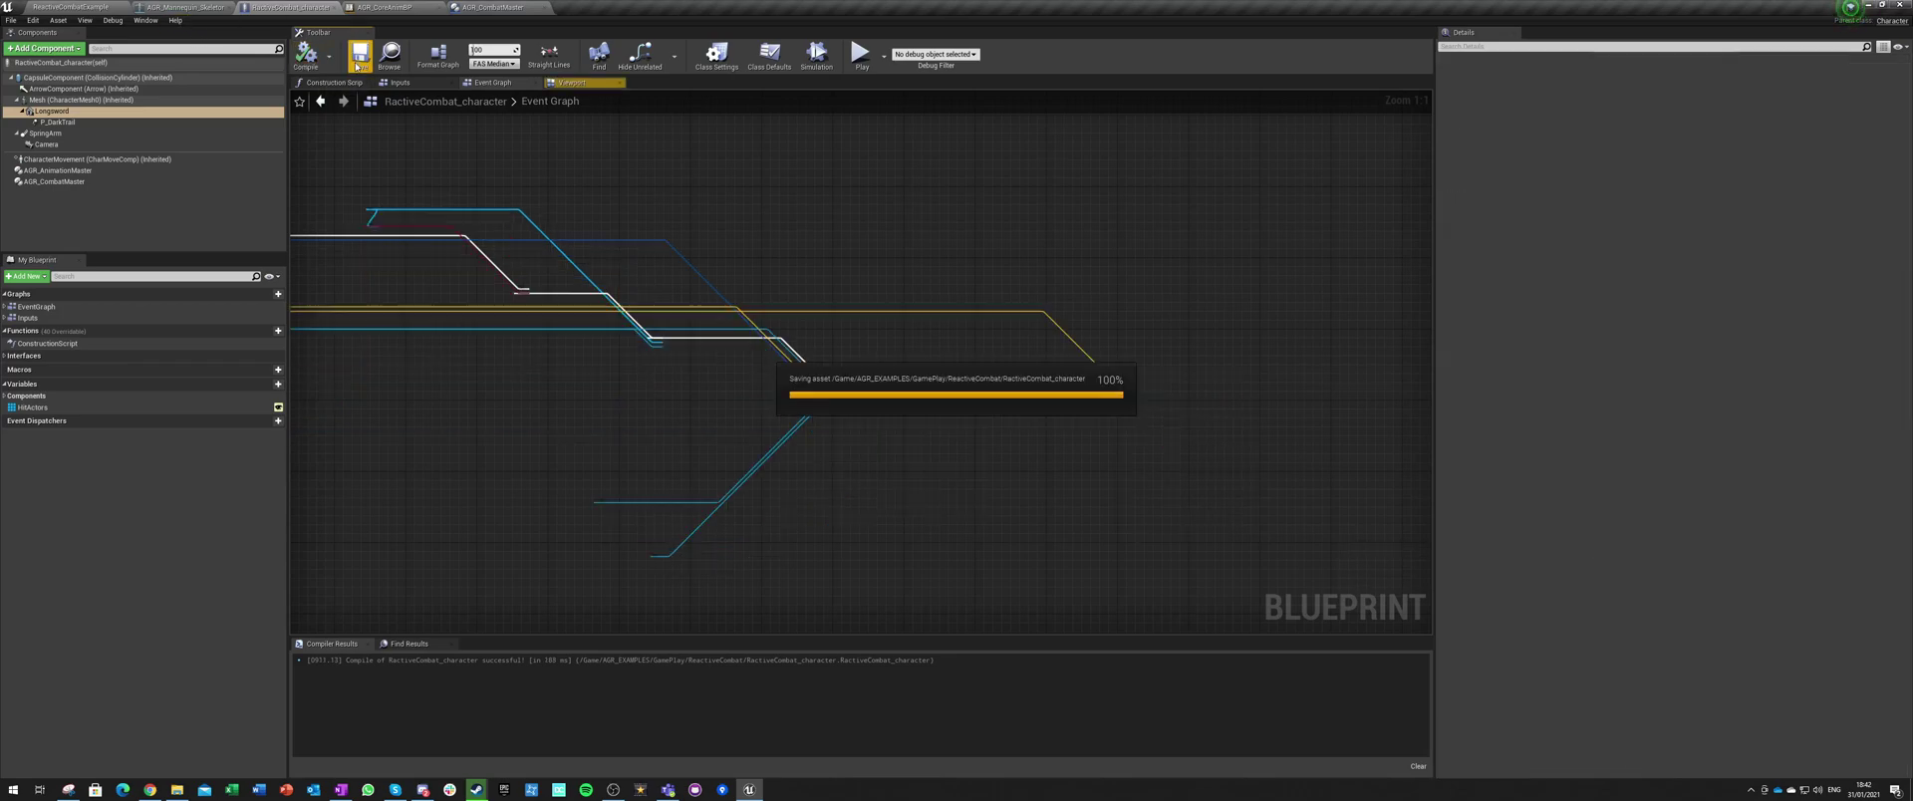
Step: Play the example level, swing the sword at the cubes and the large wall to test the hit boxes, and stop
click(72, 7)
click(780, 44)
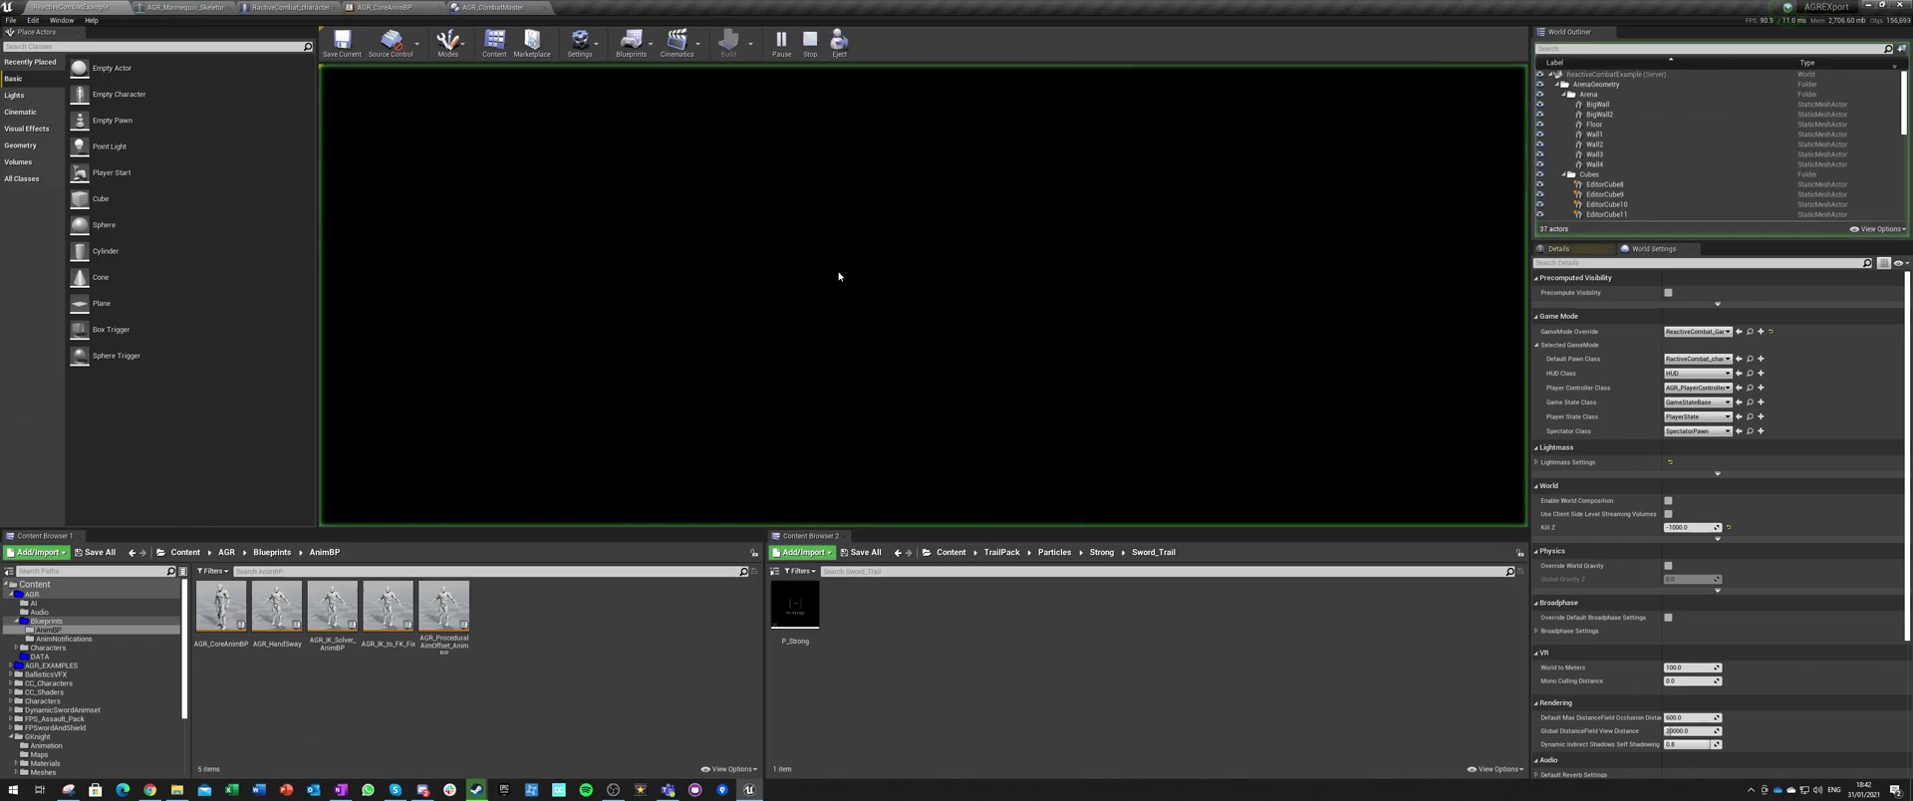
click(846, 271)
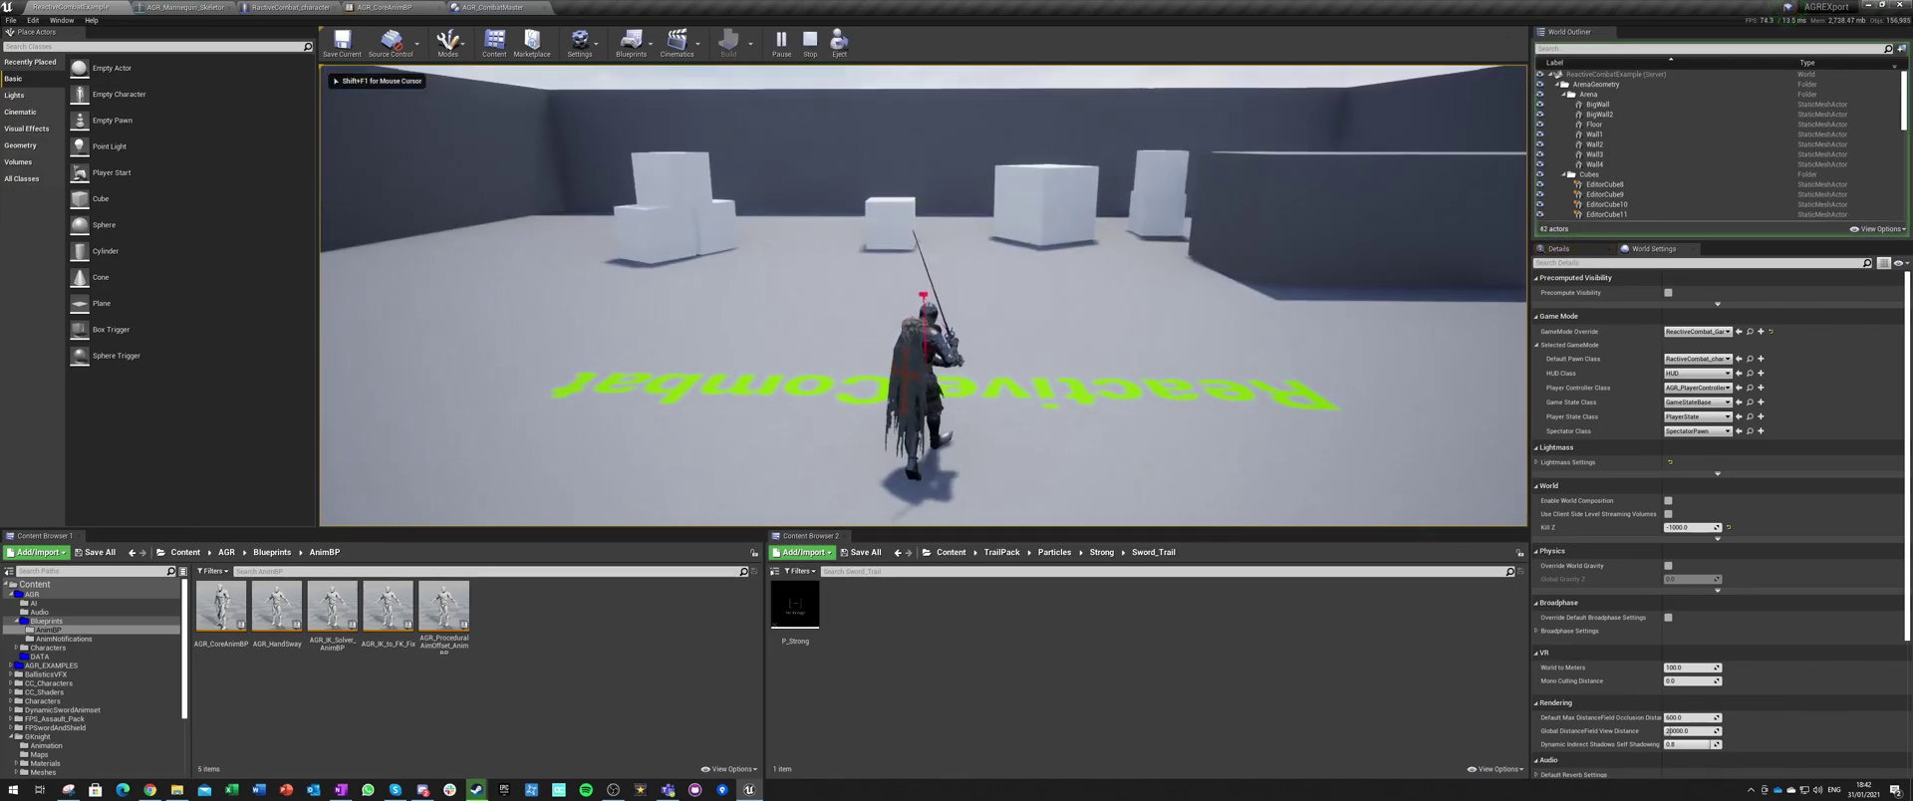
key(w)
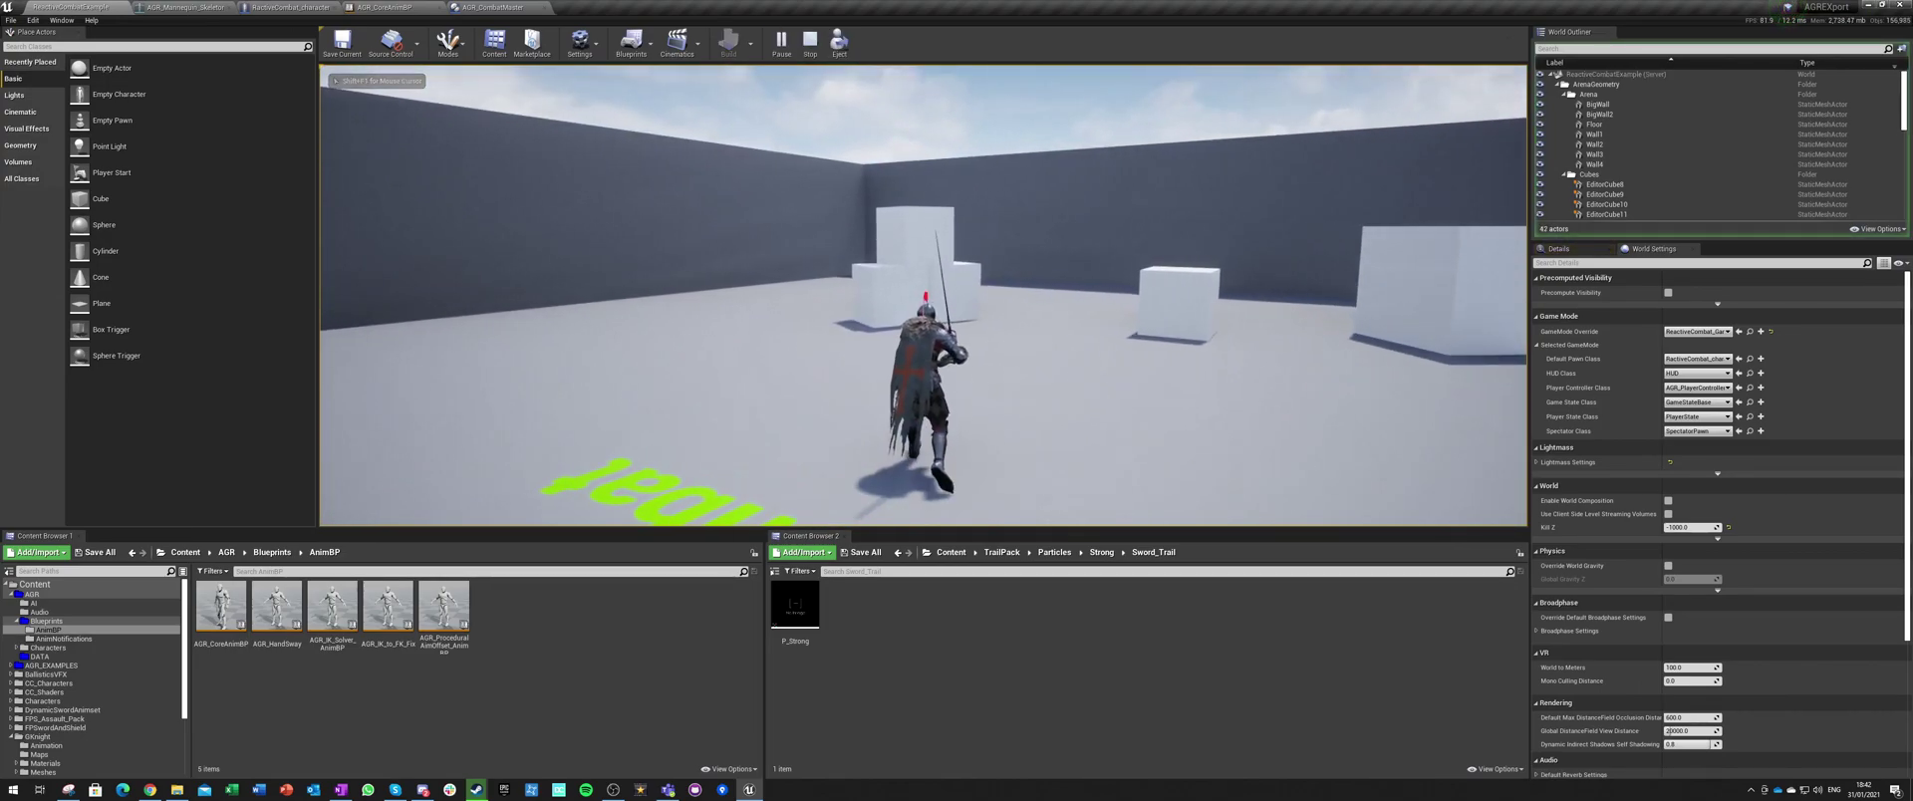
key(w)
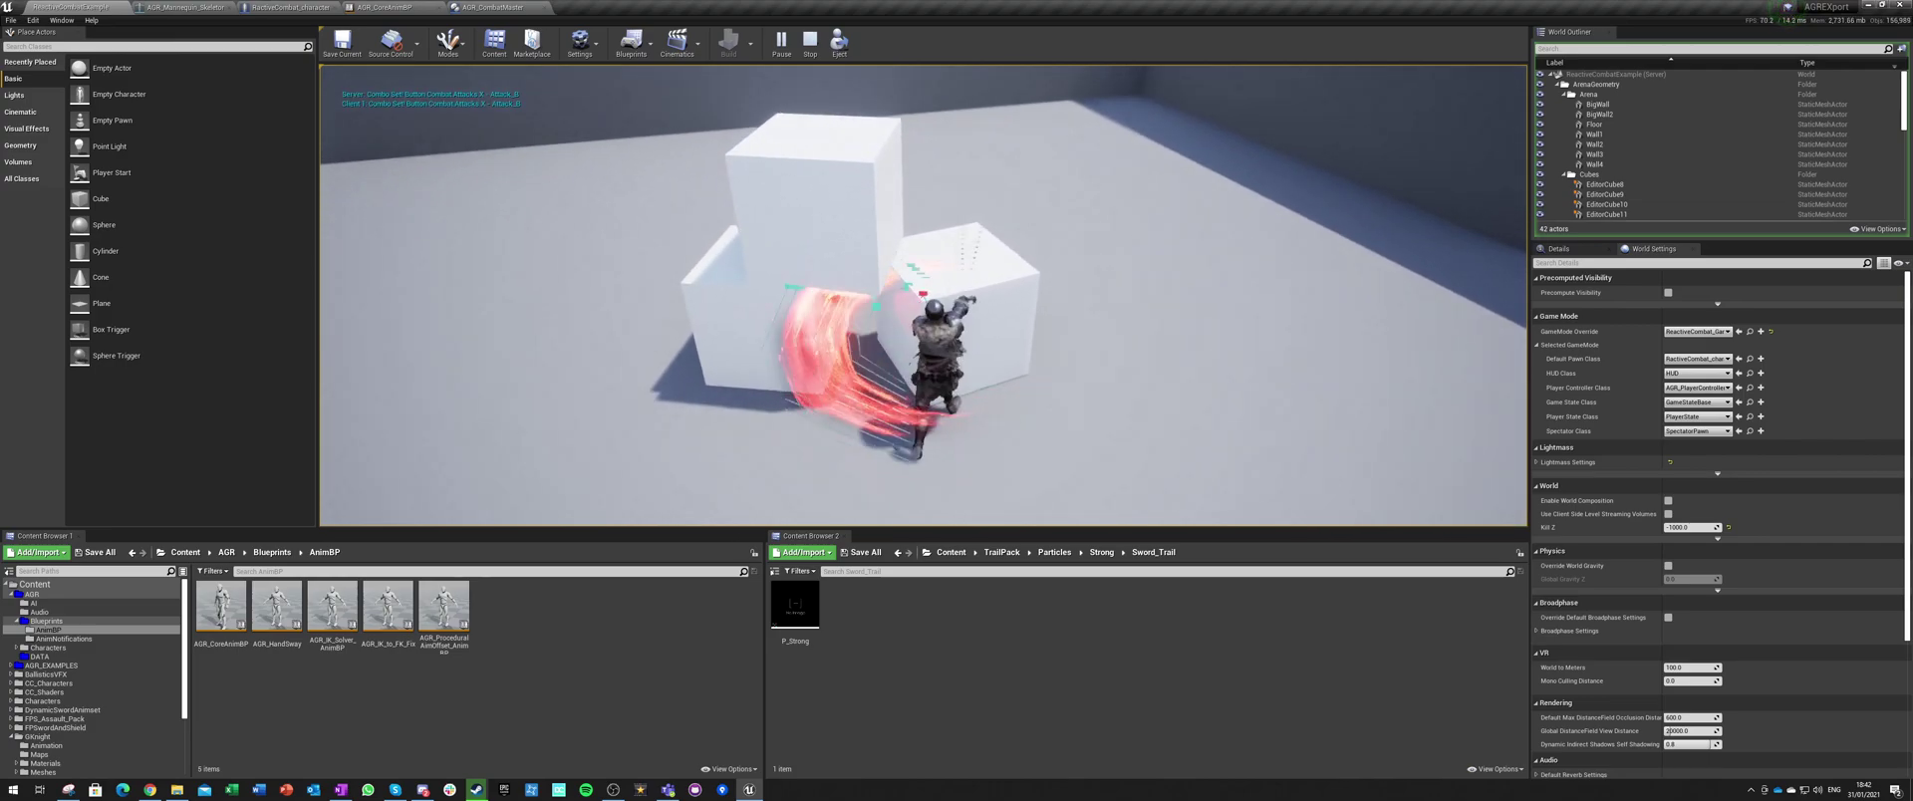
key(w)
key(w)
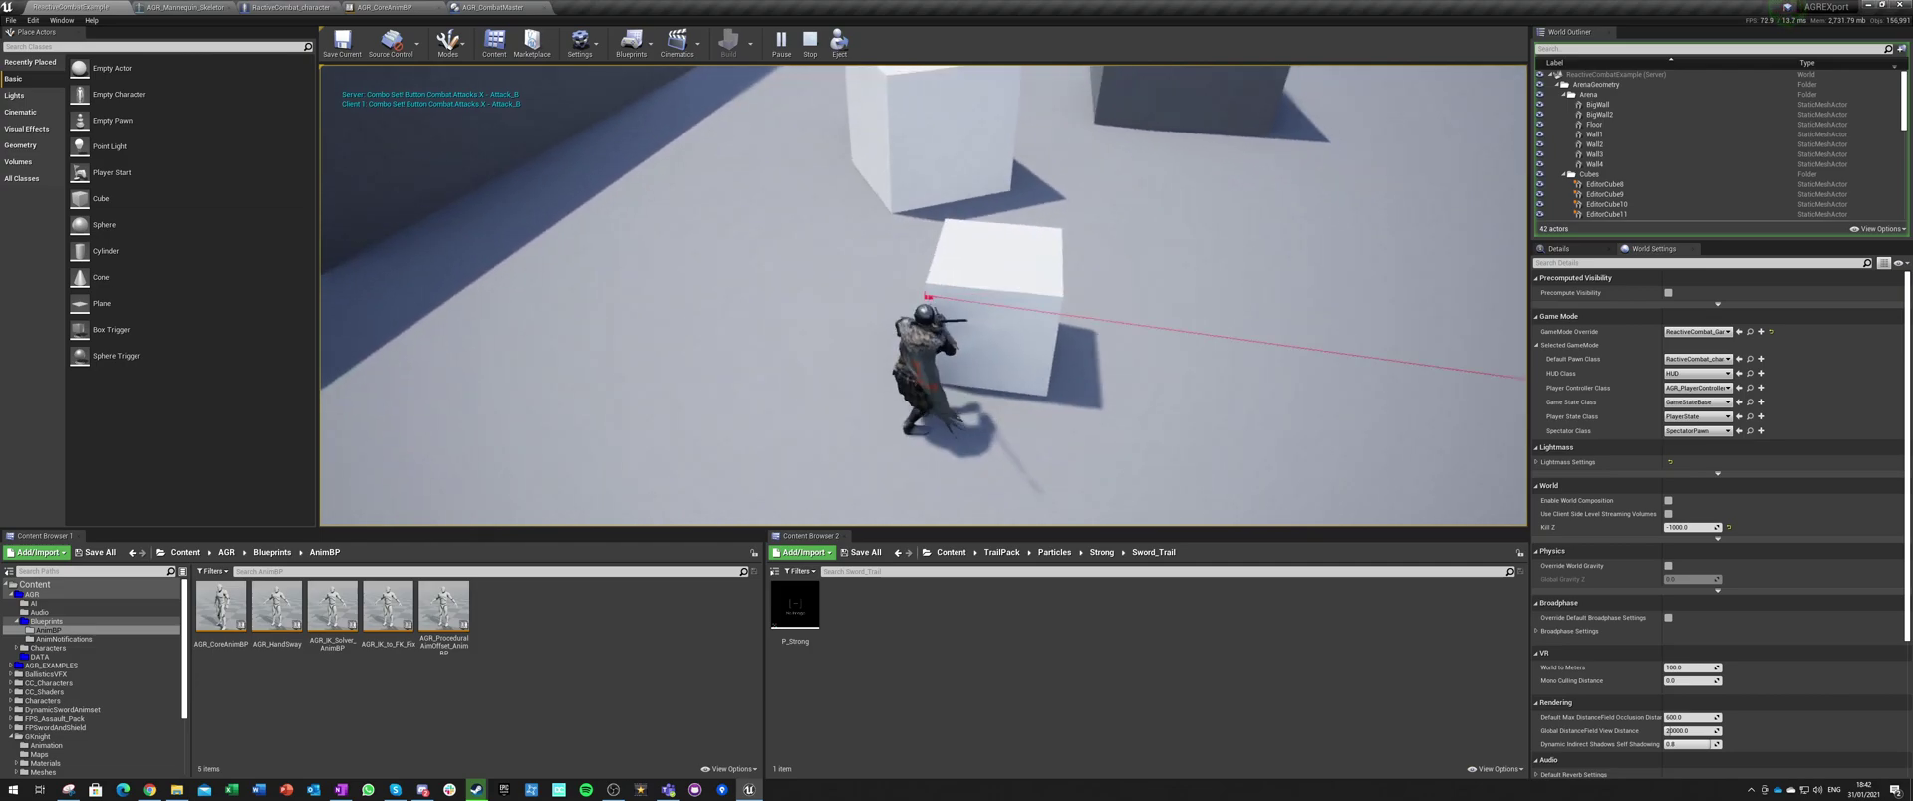
click(922, 296)
click(923, 296)
click(922, 295)
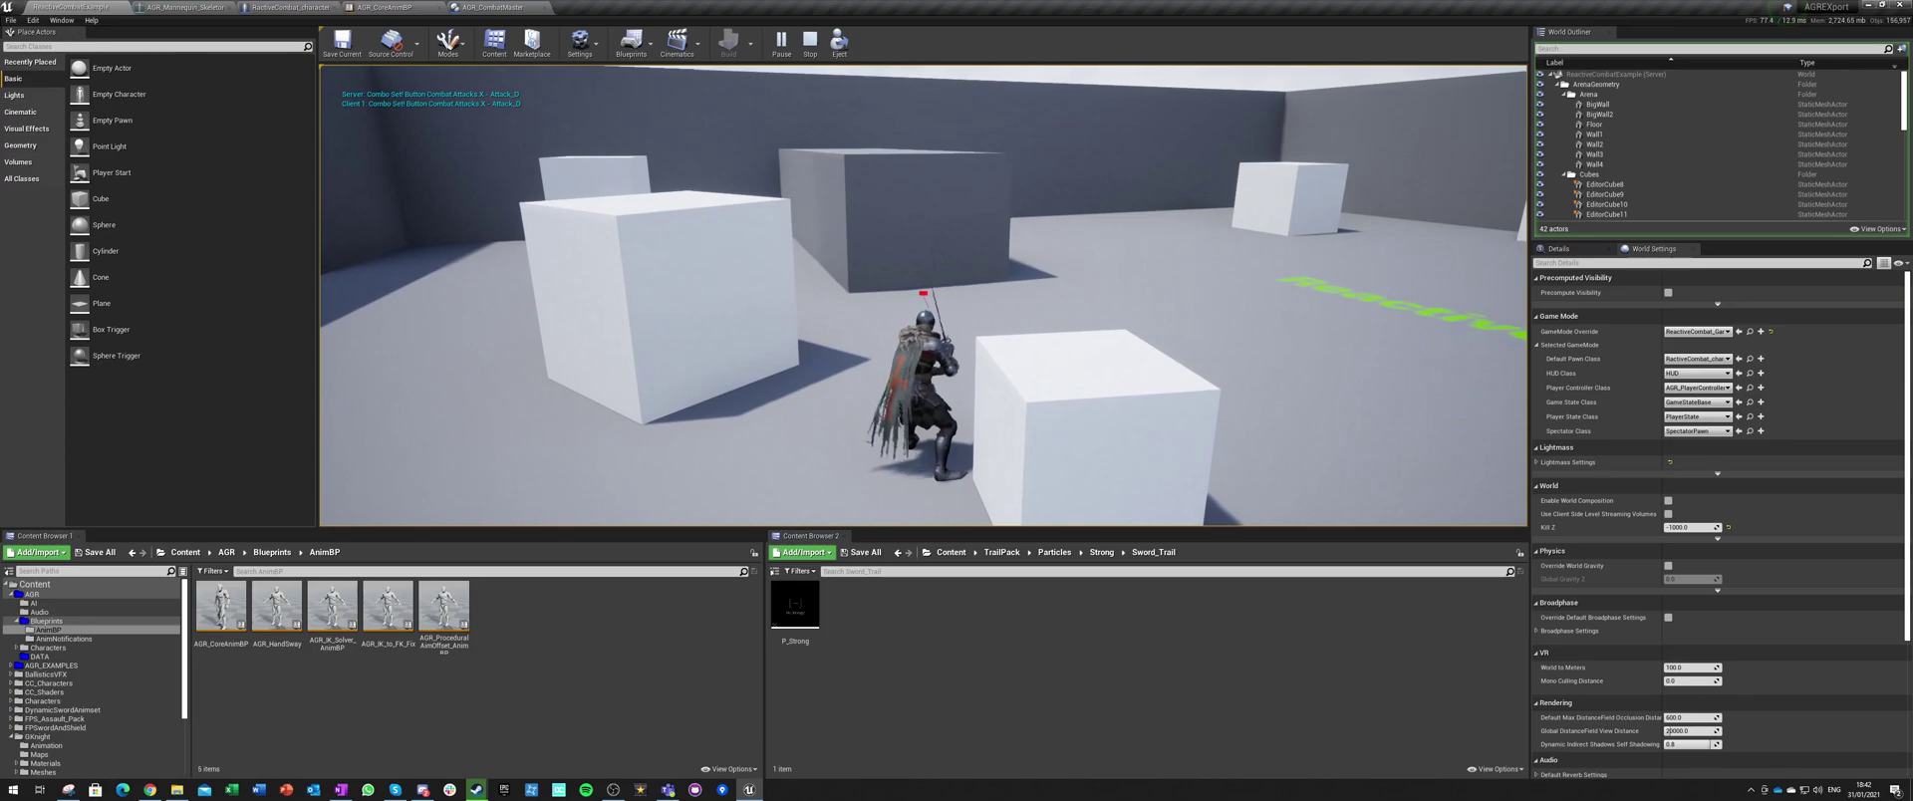
key(w)
click(922, 296)
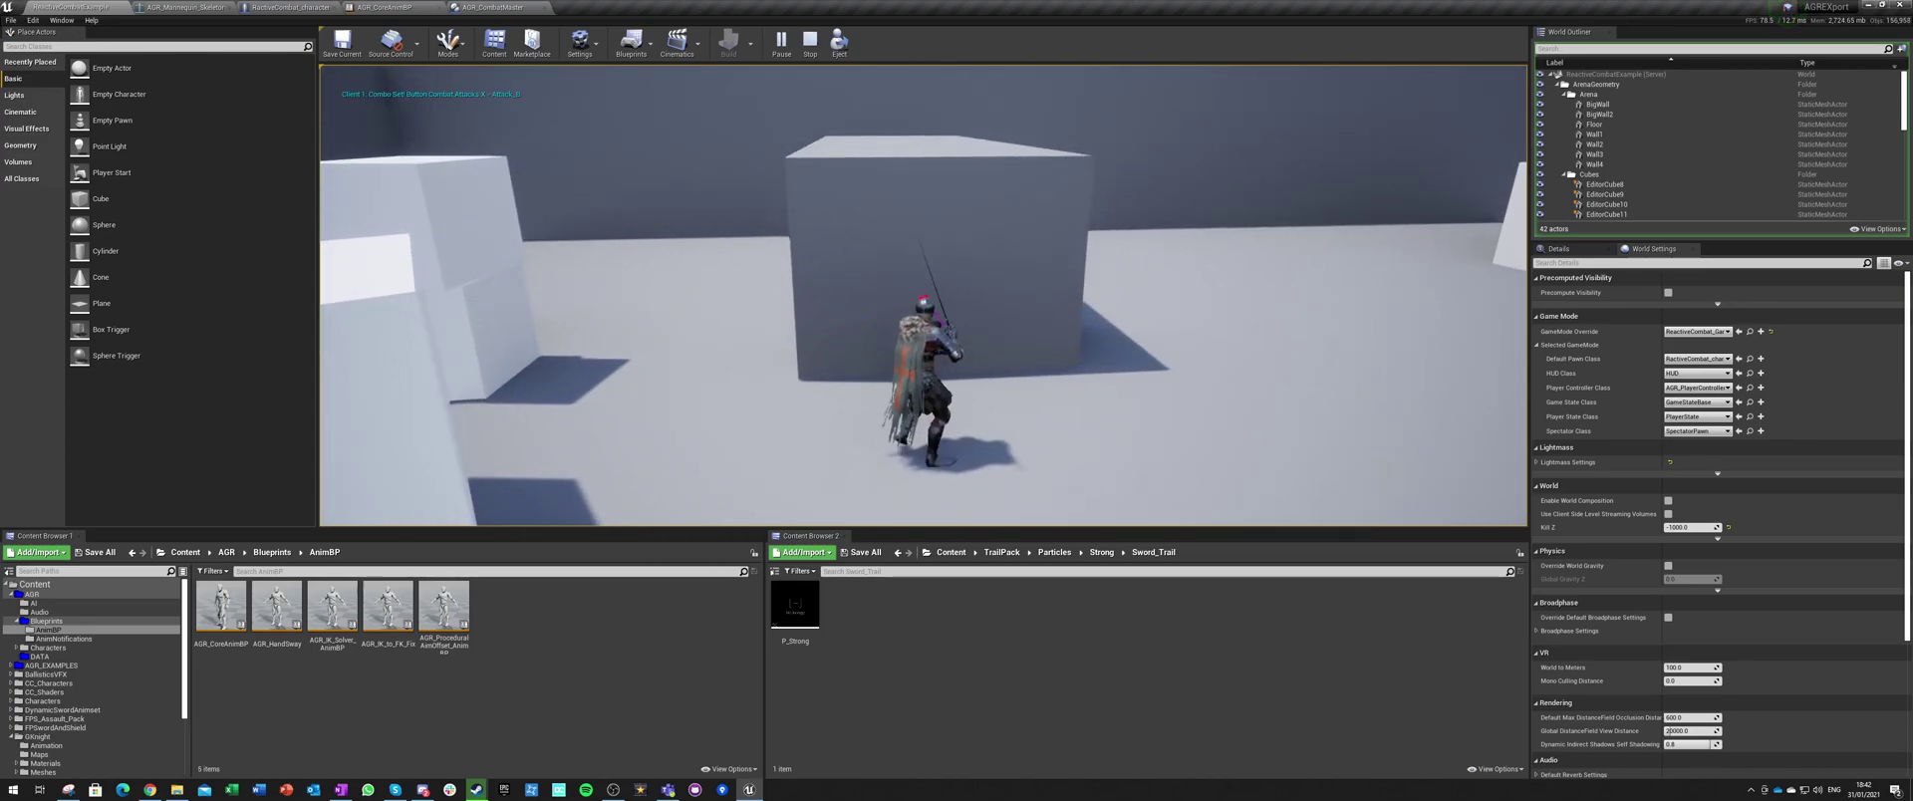
click(922, 296)
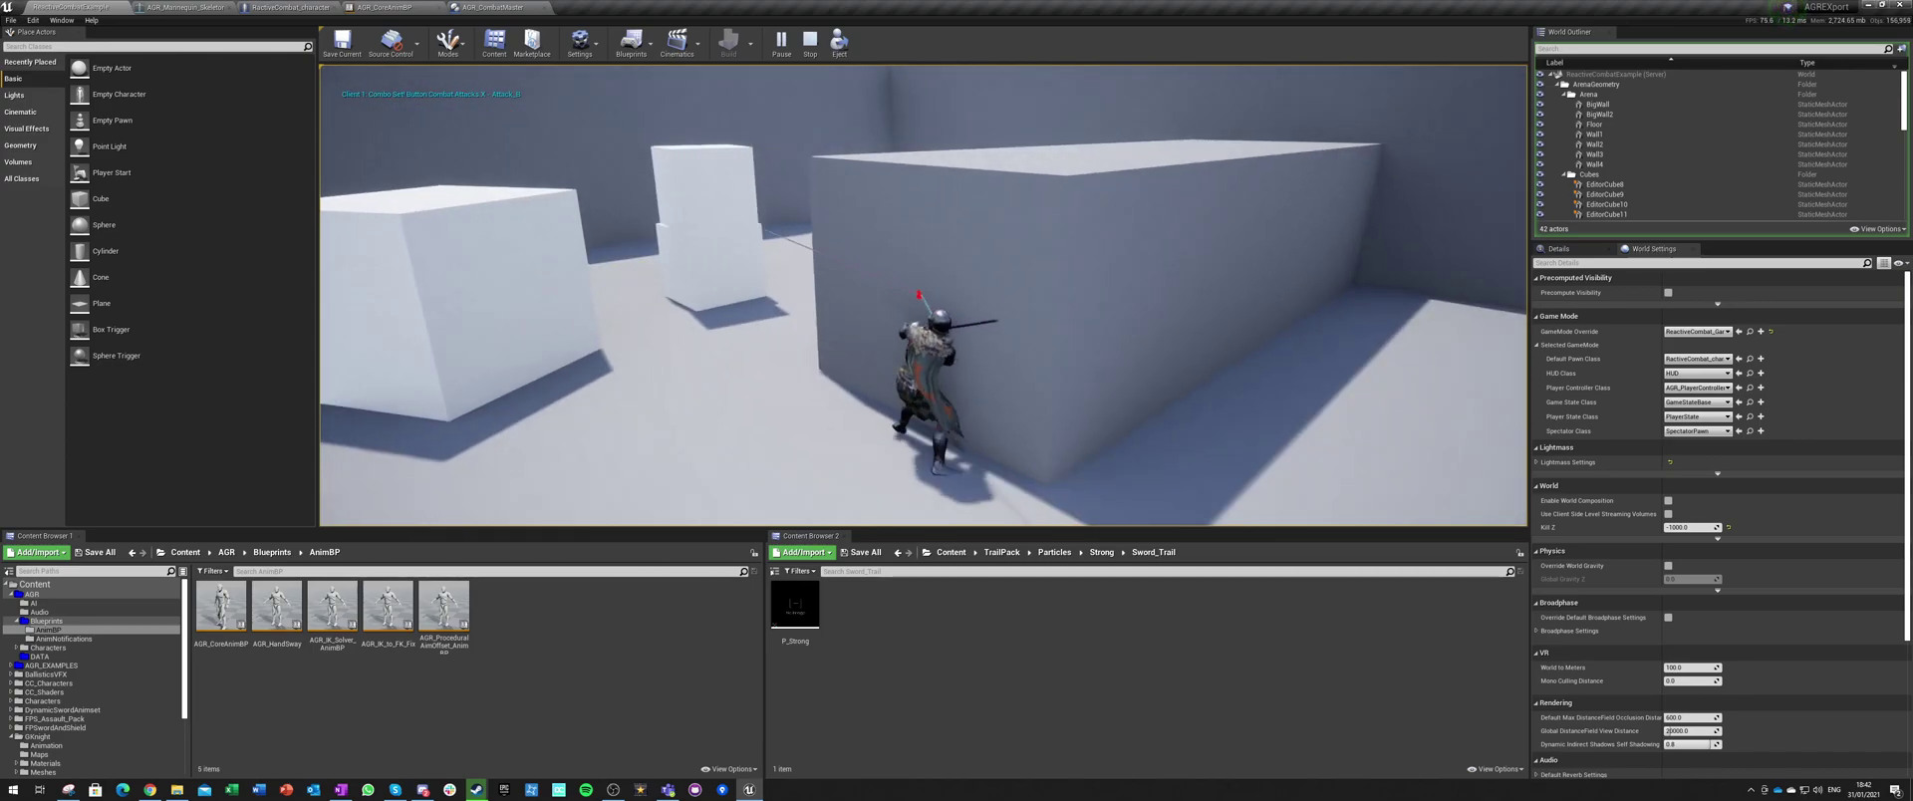
click(922, 296)
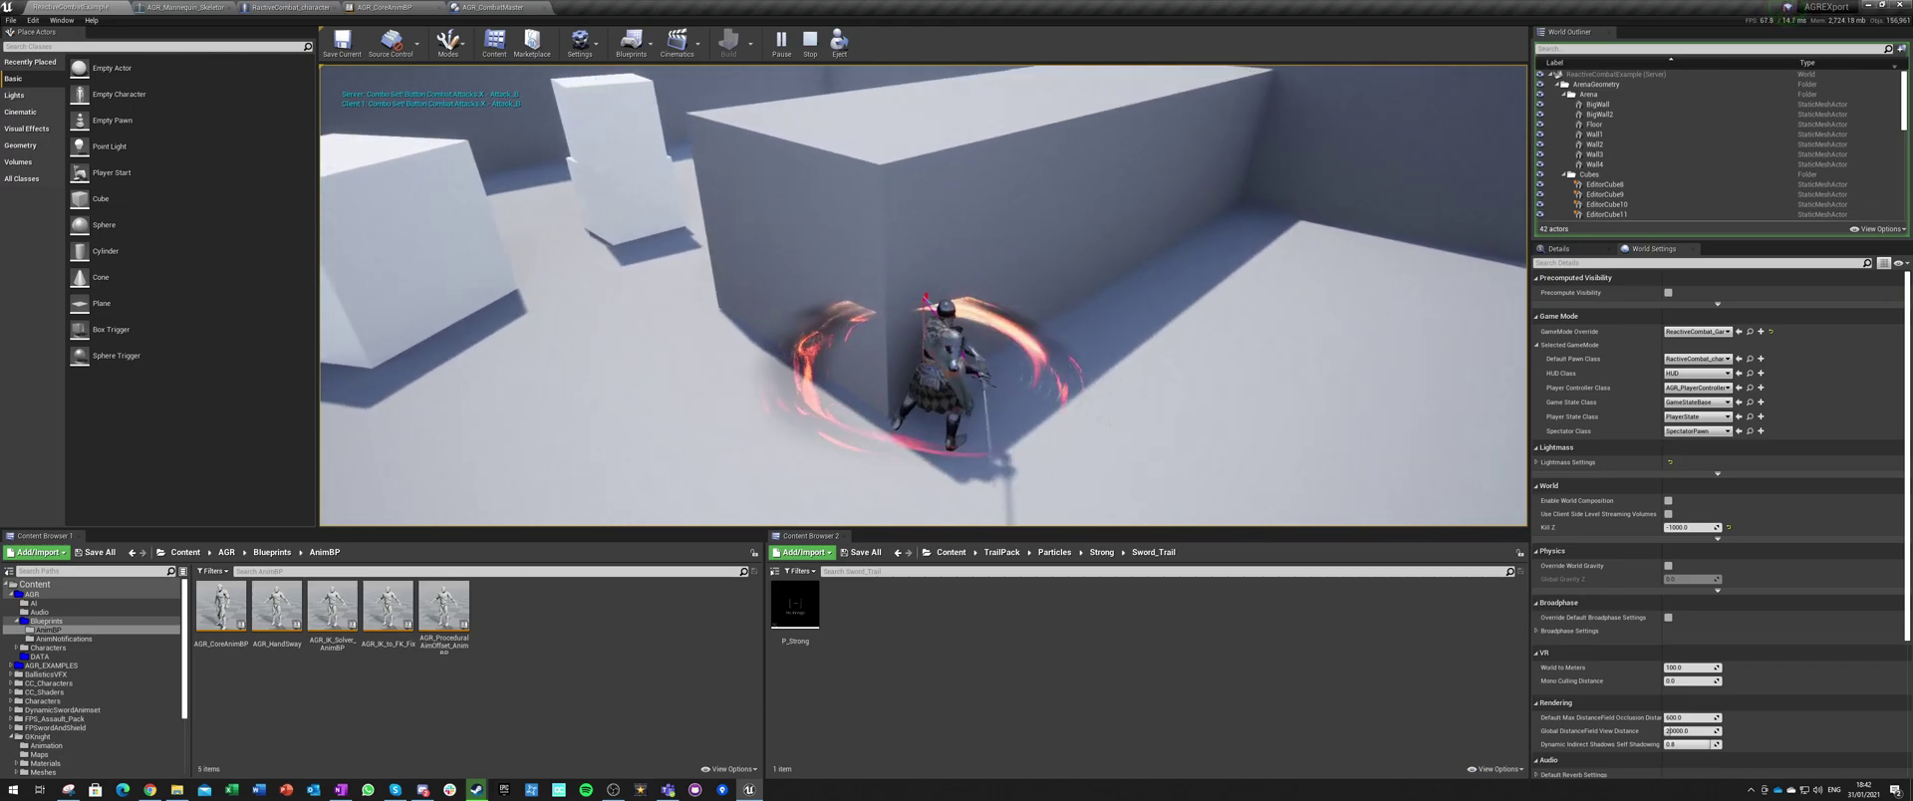
key(s)
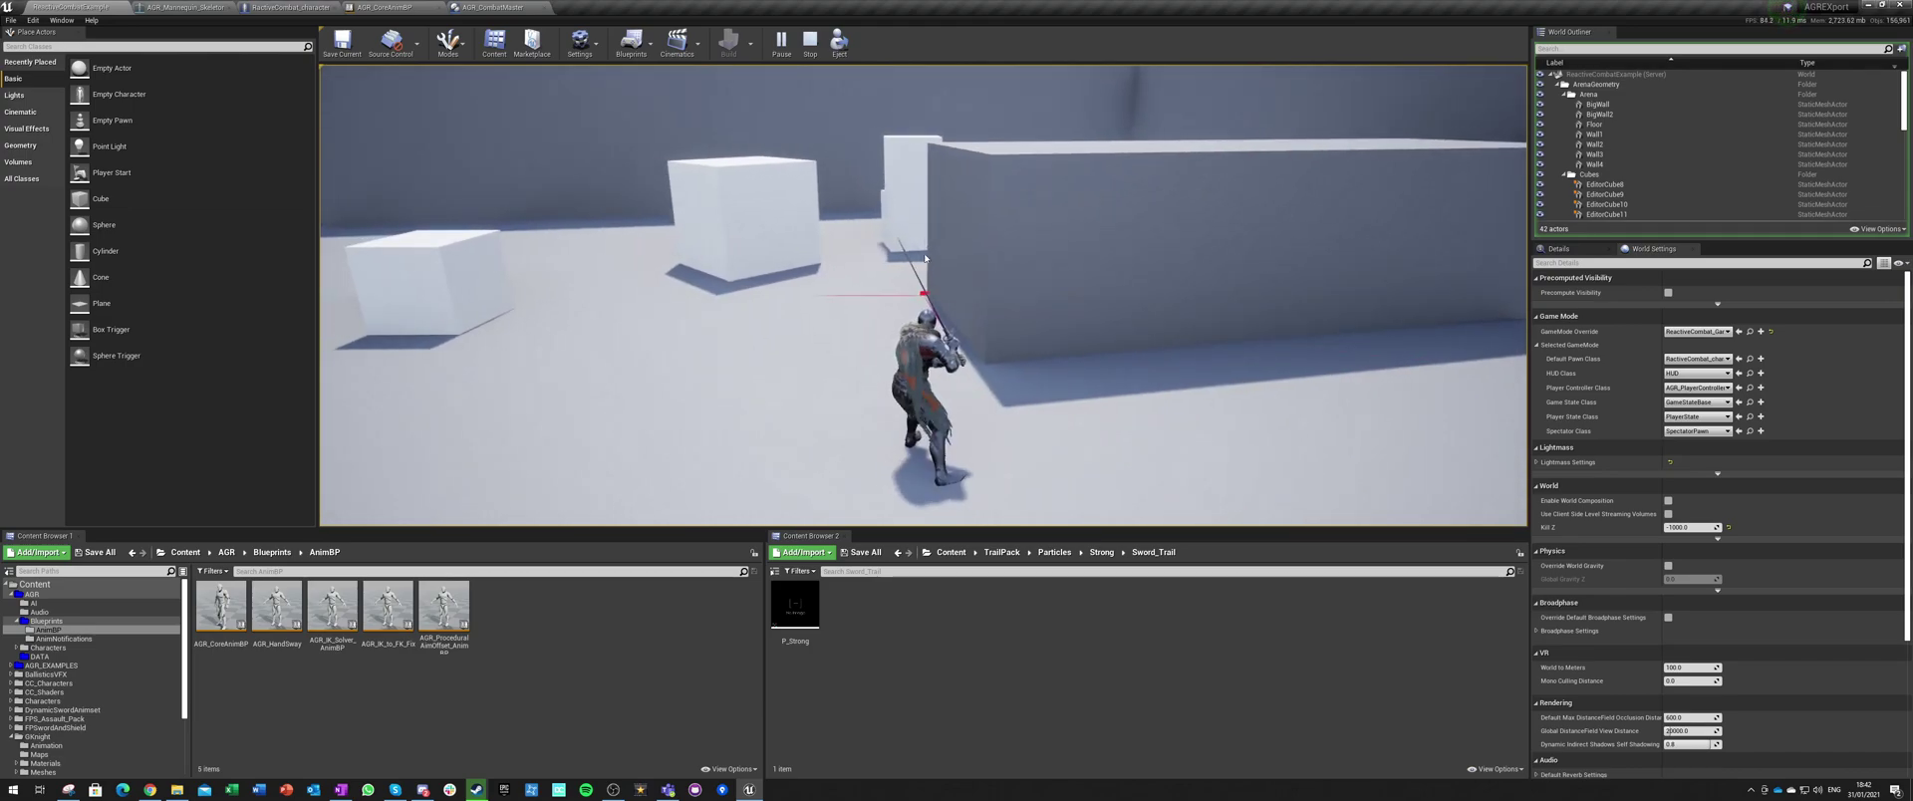
key(Escape)
Step: Enlarge the debug box's extent equally on all axes in the character blueprint and briefly play the example level
click(187, 8)
click(287, 8)
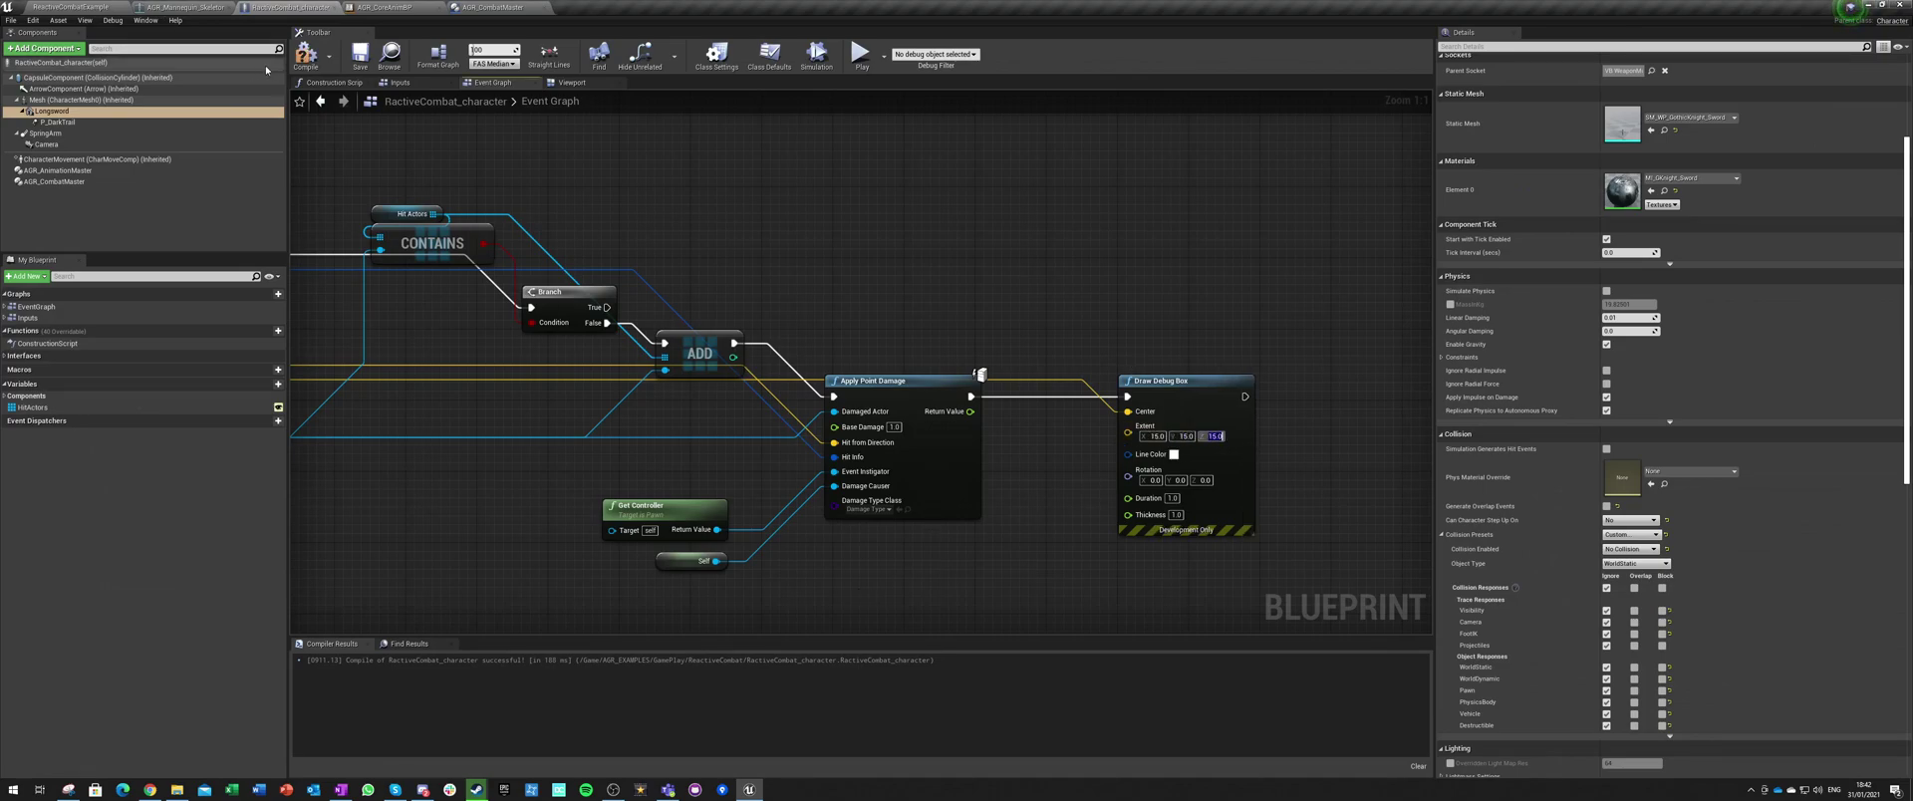
click(76, 6)
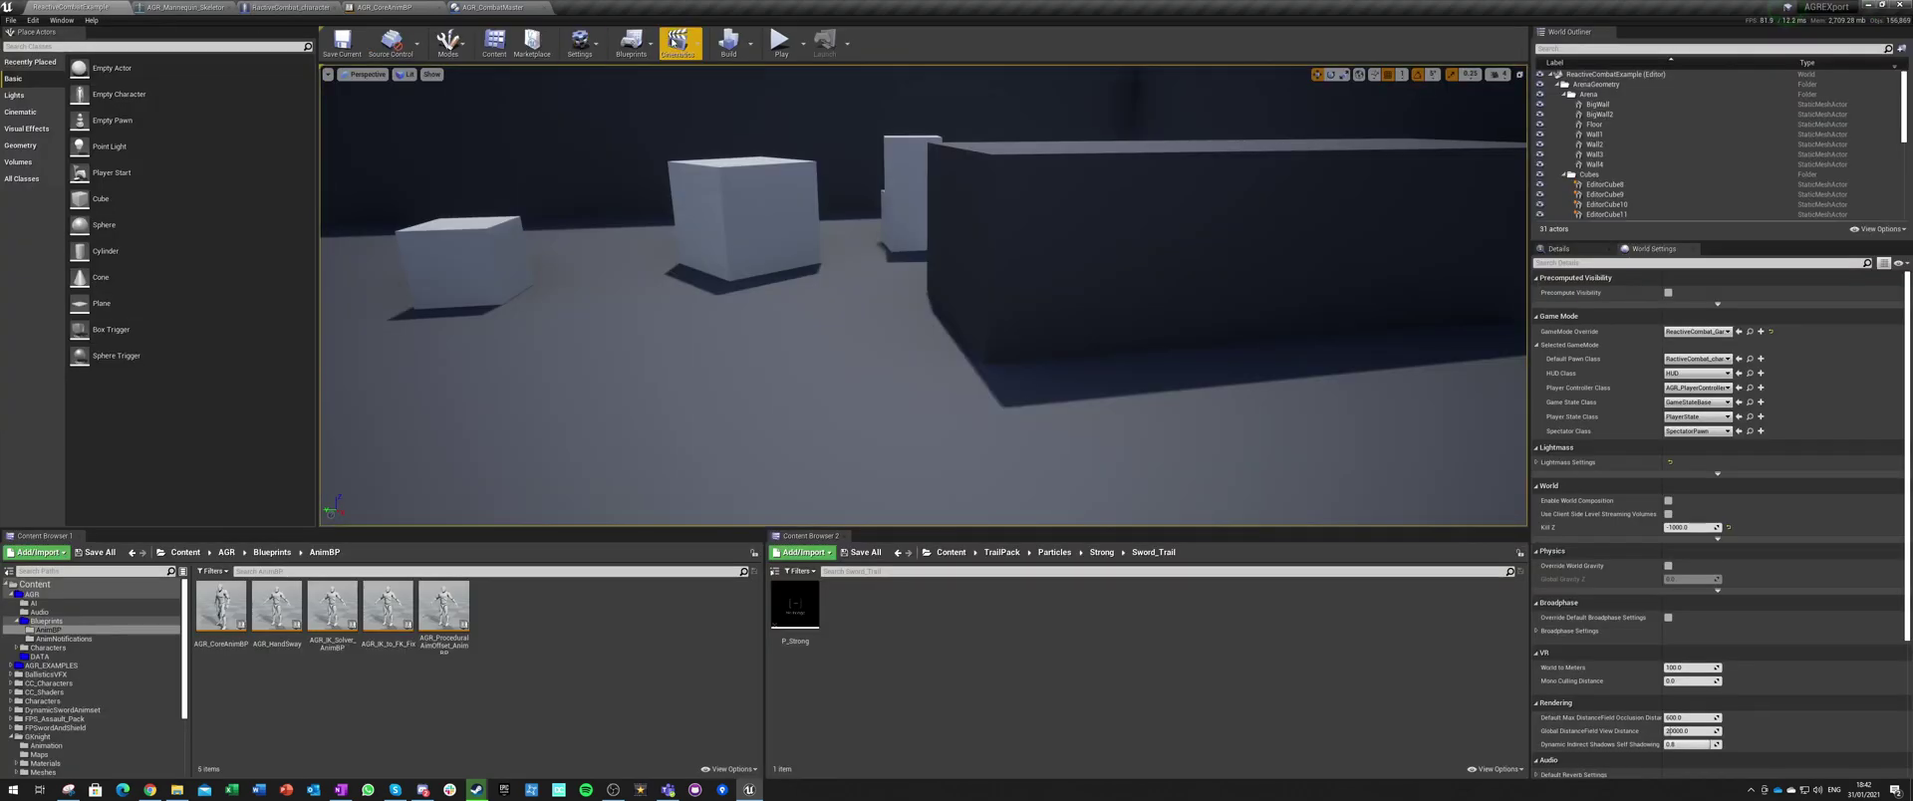
click(781, 44)
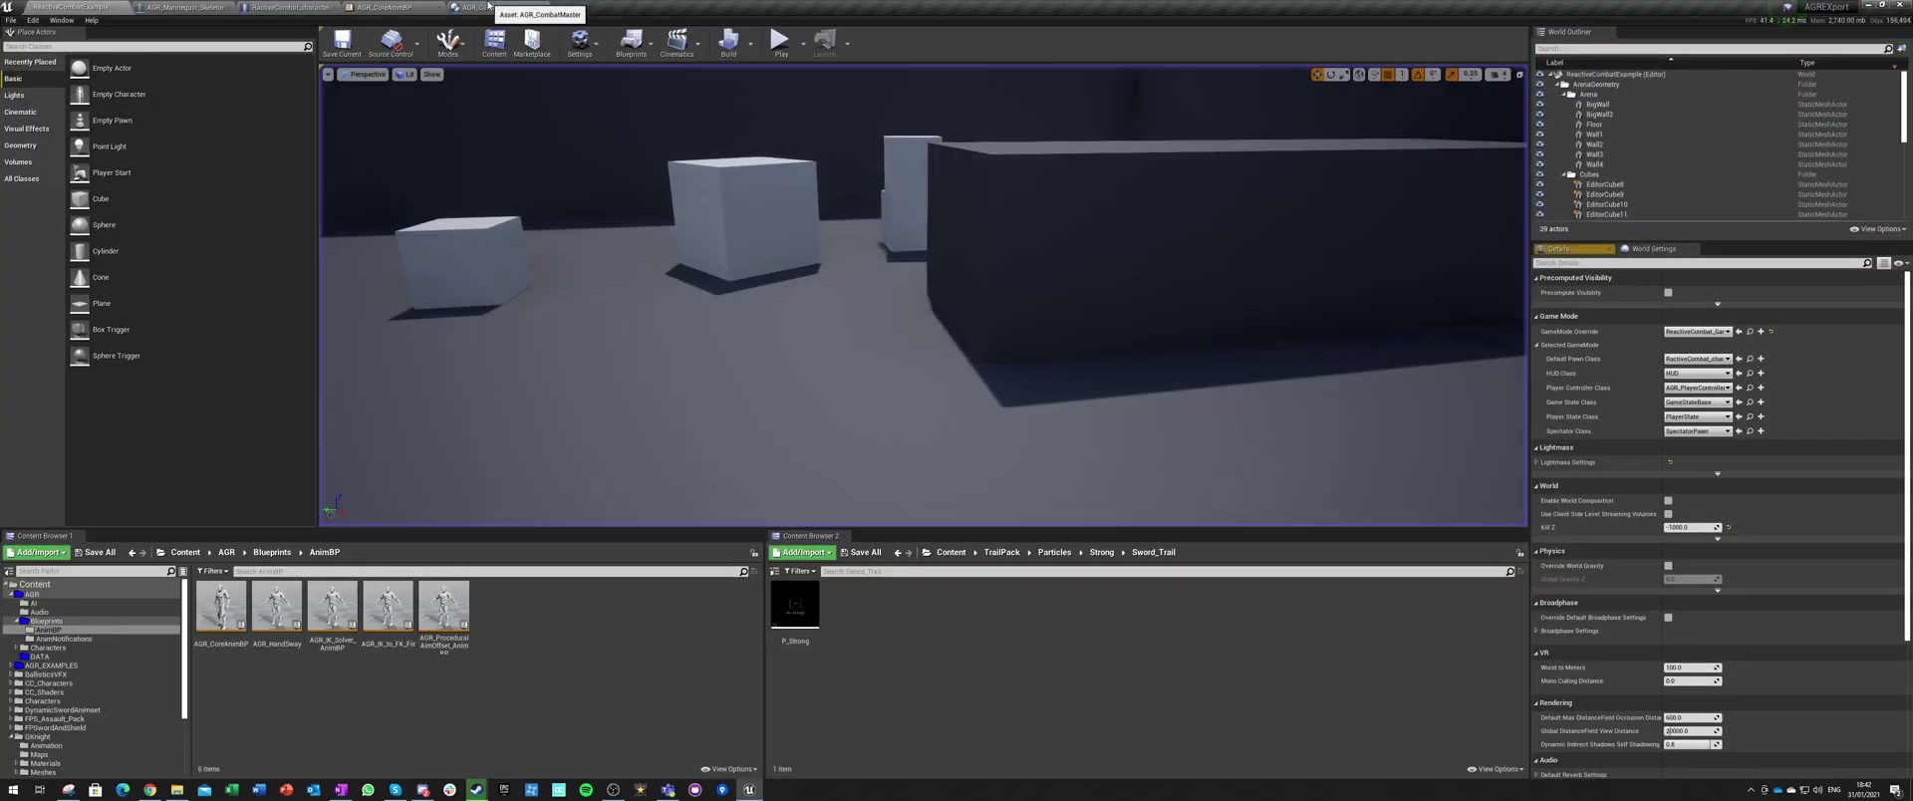
Step: Close the extra asset editors, including AGR_CombatMaster, and return to the character blueprint's event graph
click(486, 7)
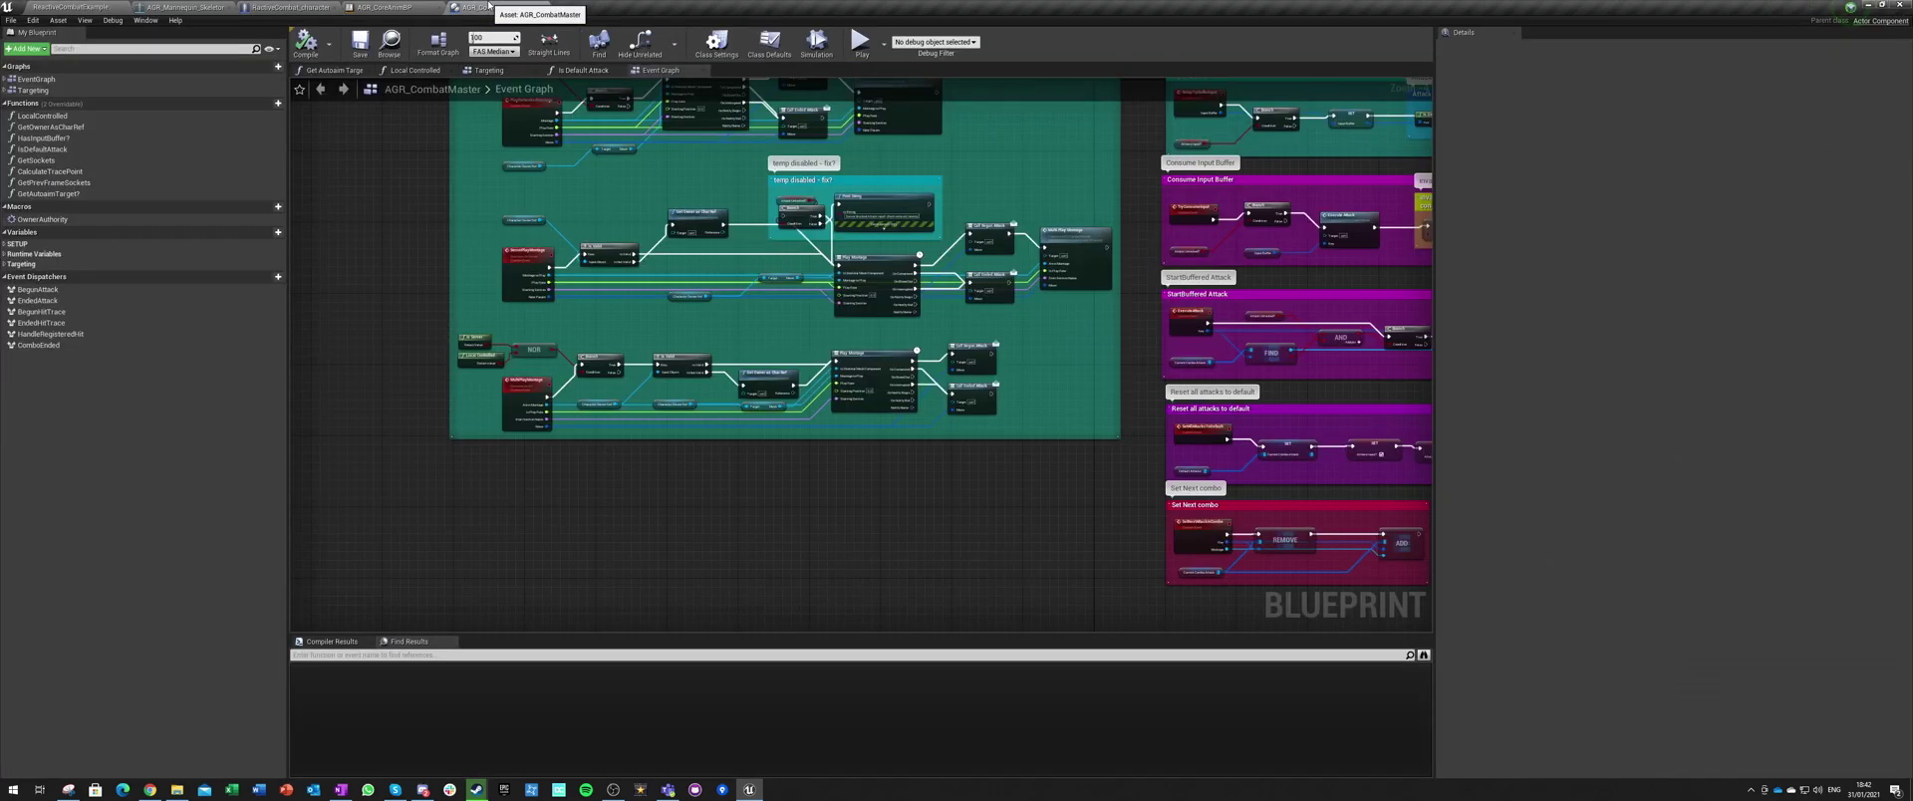
click(209, 7)
click(289, 7)
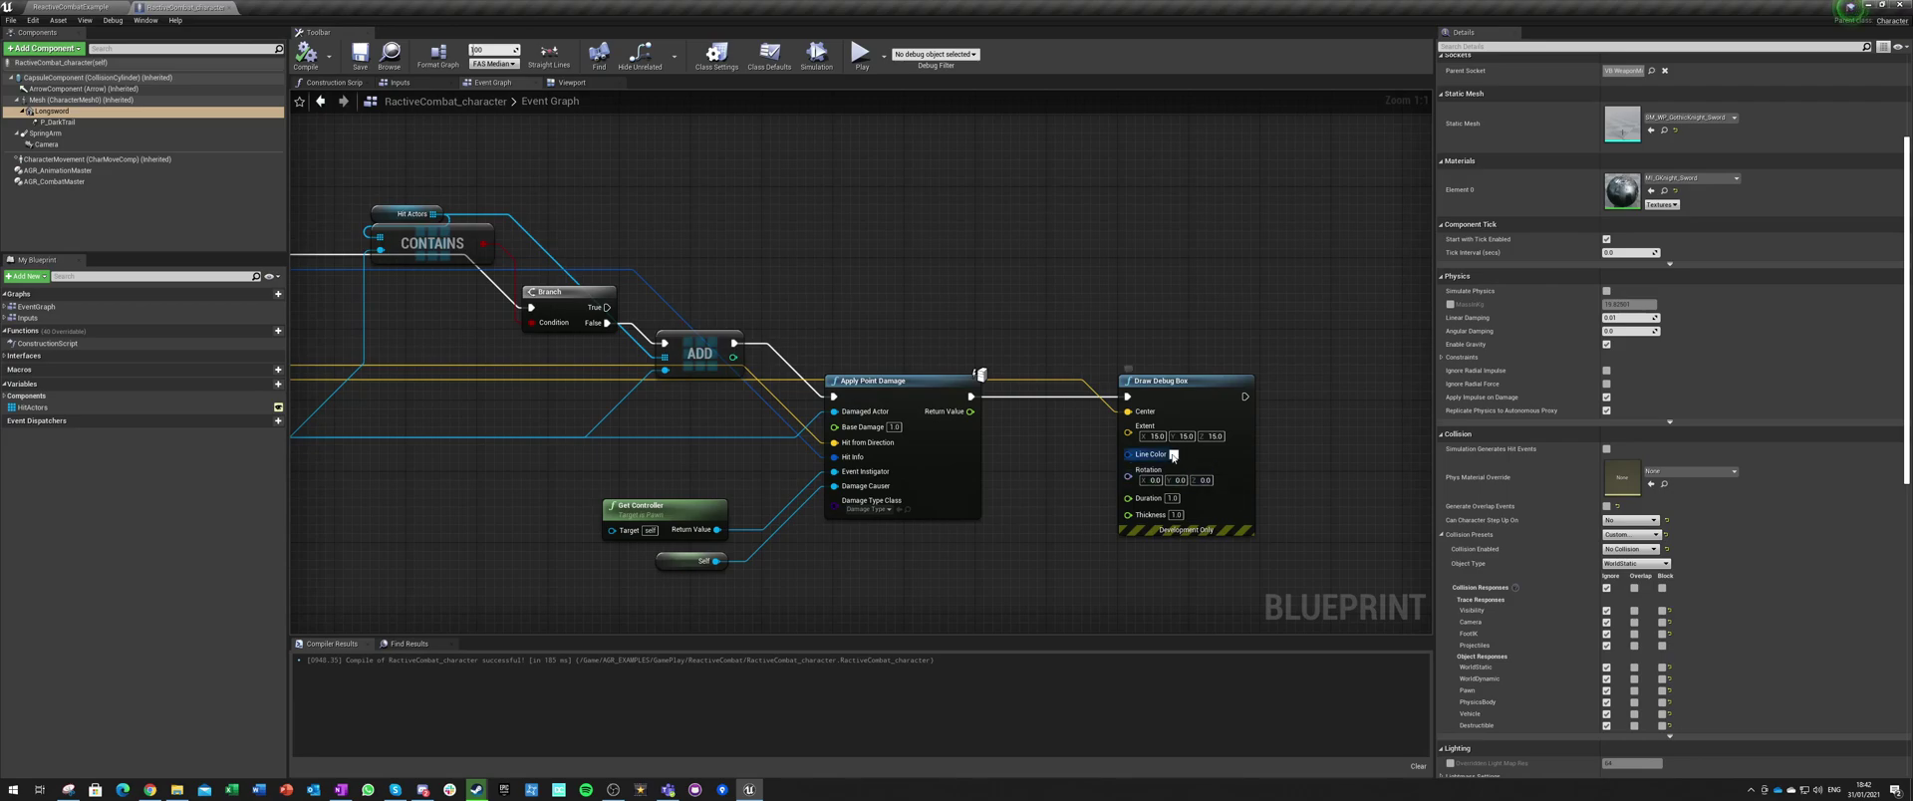
Step: Set the Draw Debug Box line color to pure red and save the character blueprint
click(1173, 455)
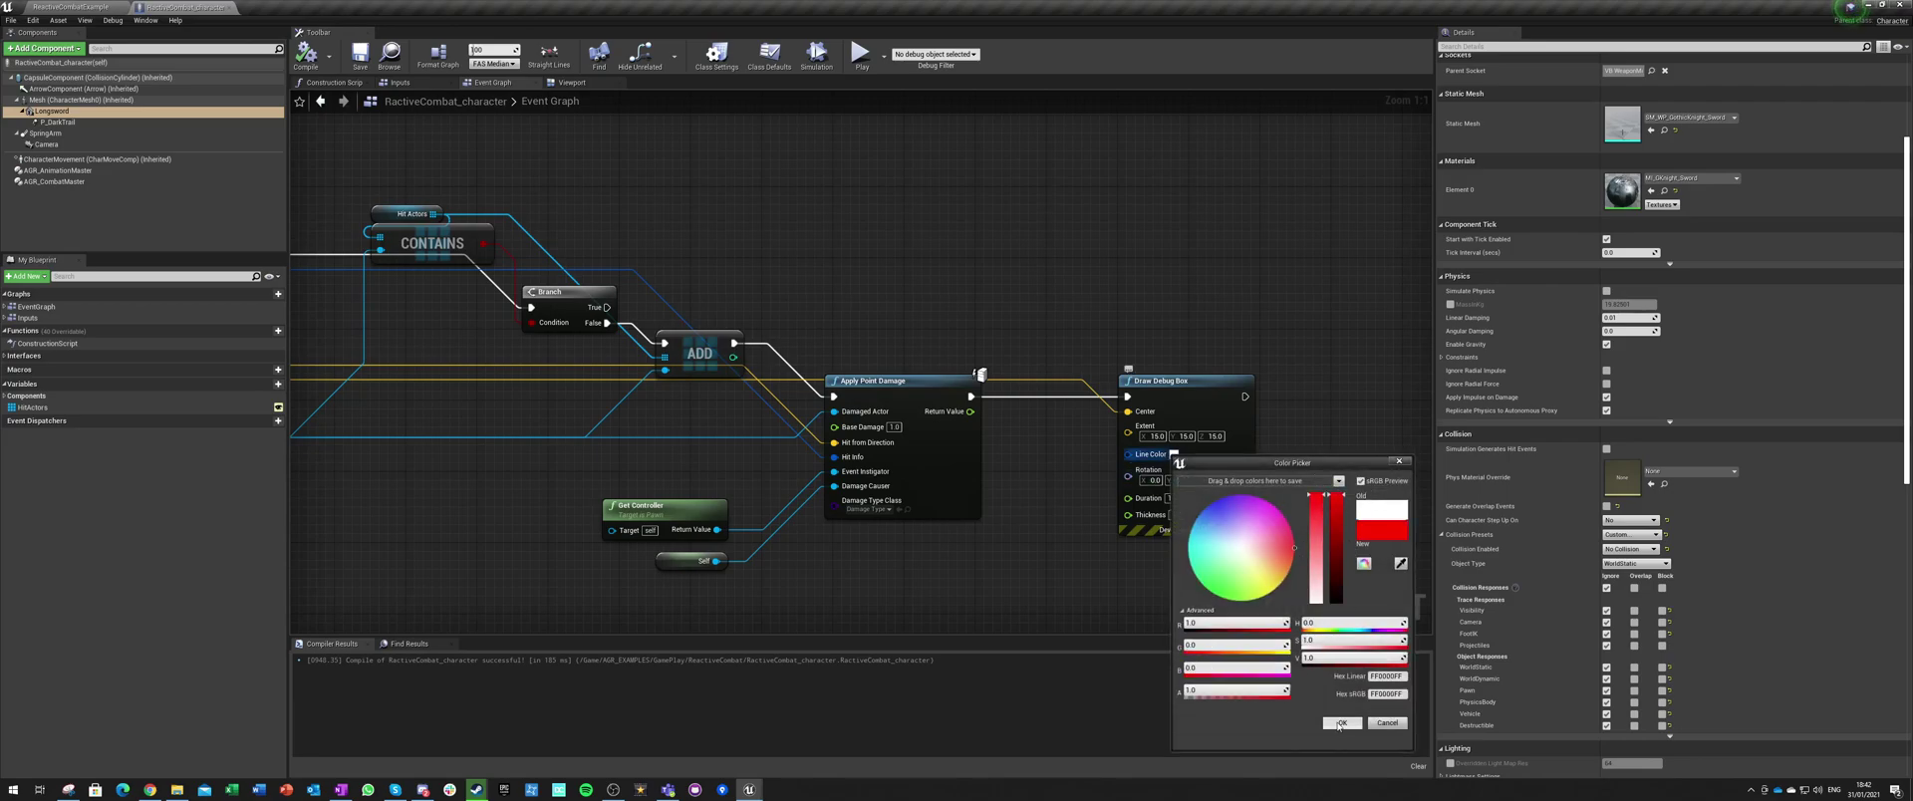
click(1340, 724)
click(360, 61)
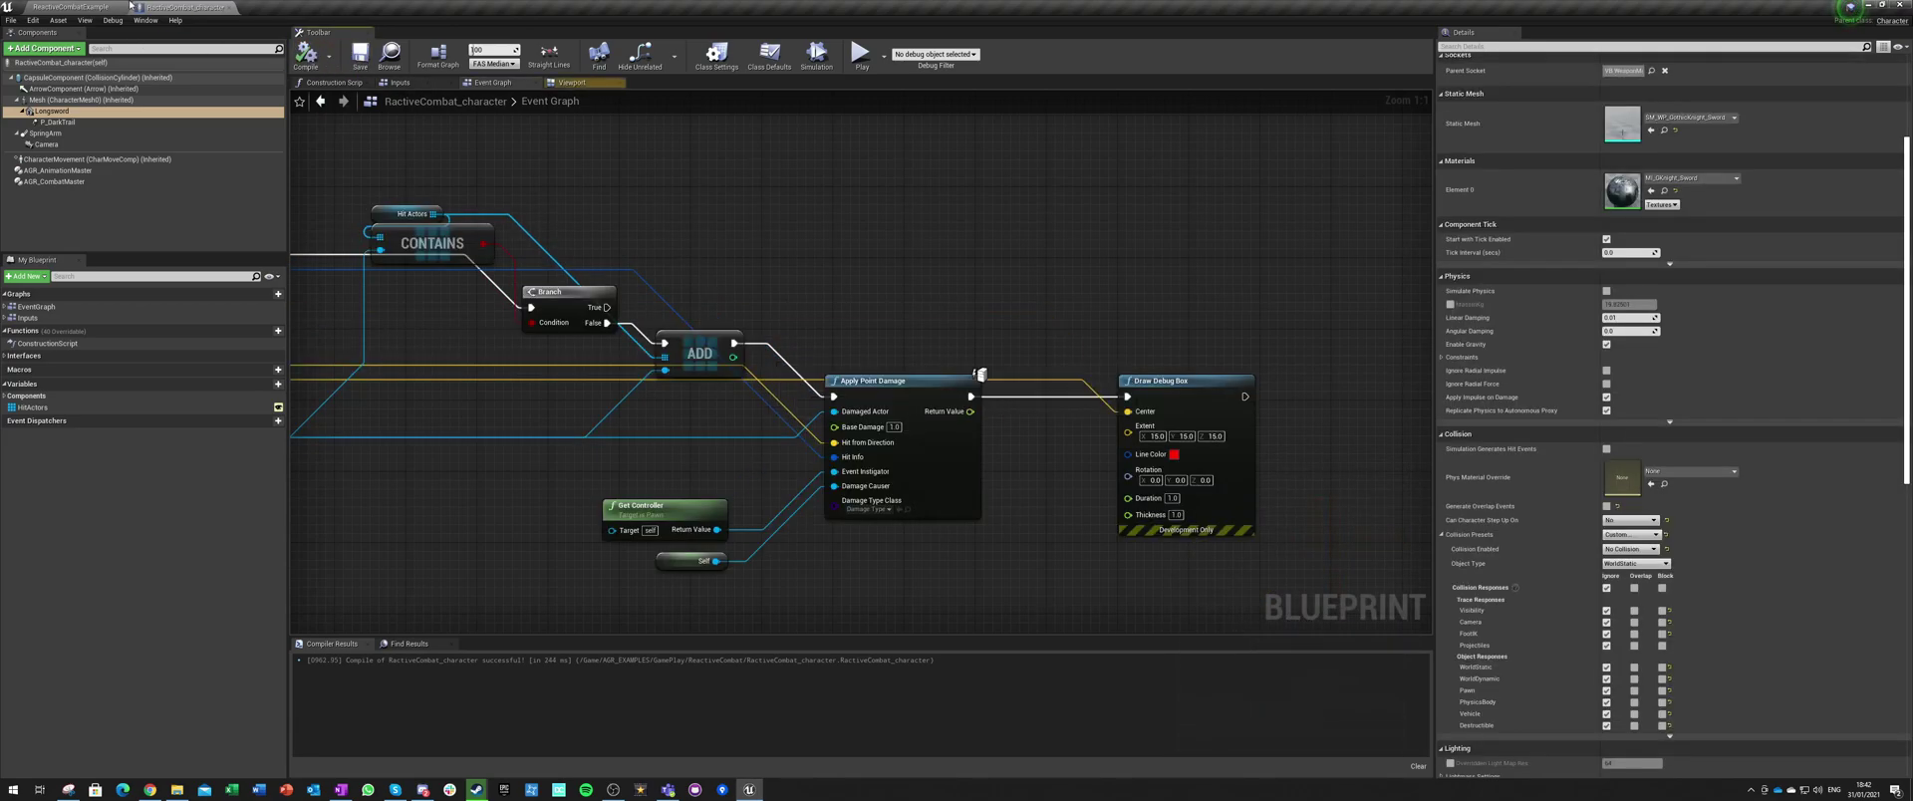
Step: Play the example level, attack the free-standing cubes repeatedly to check the red debug boxes, and stop the session
click(71, 8)
click(781, 42)
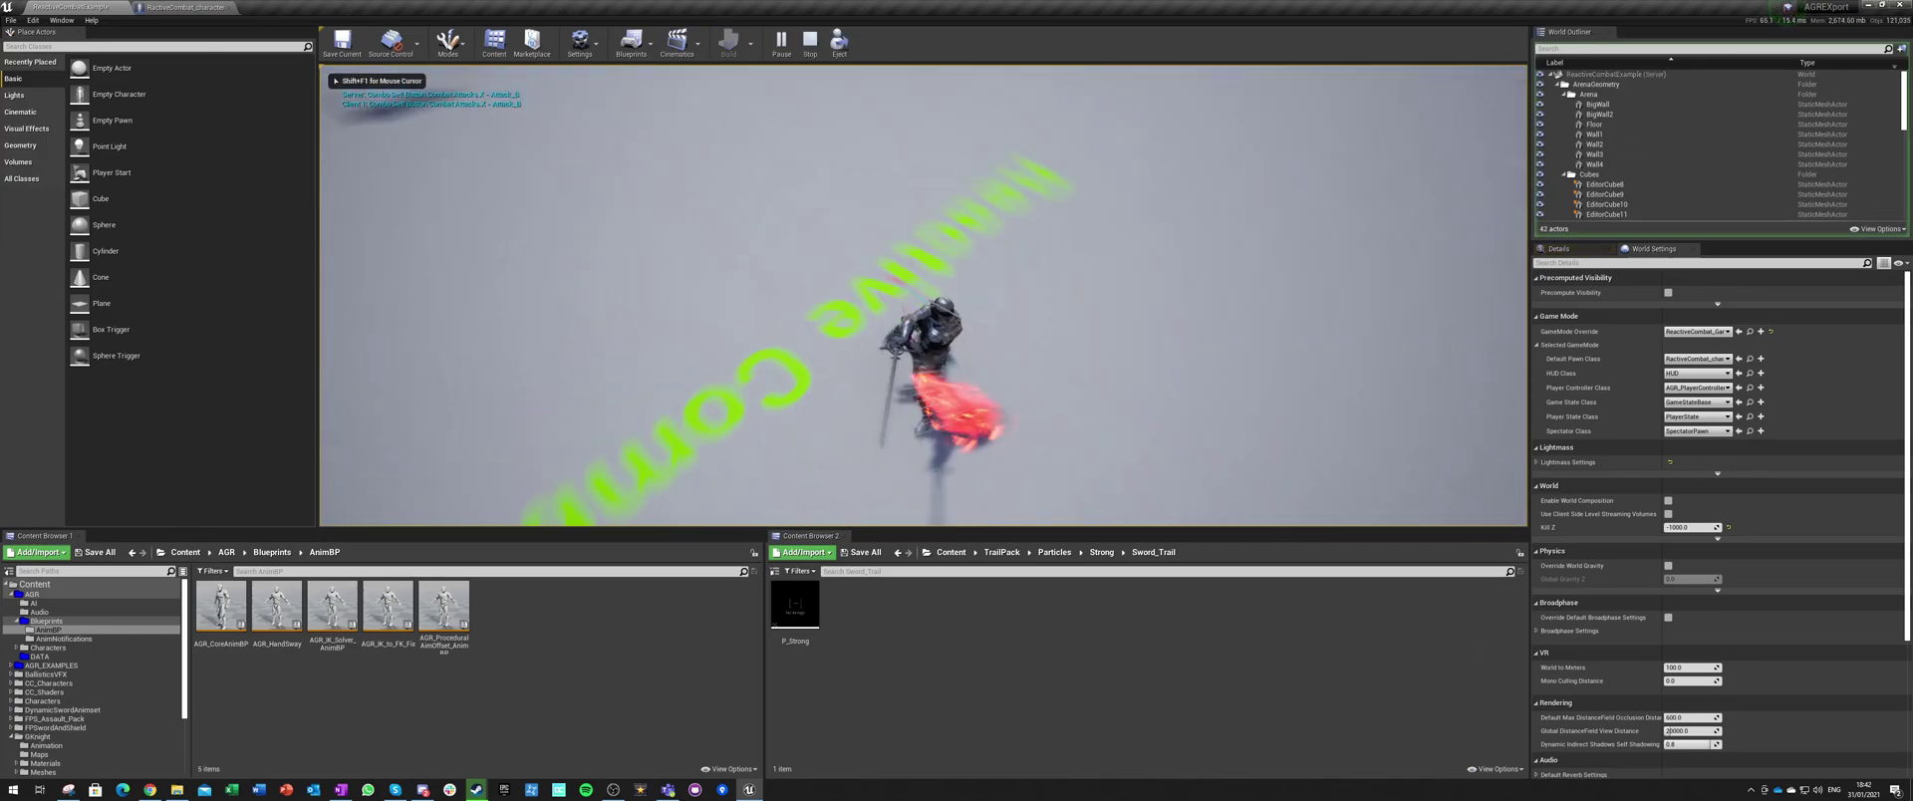
key(w)
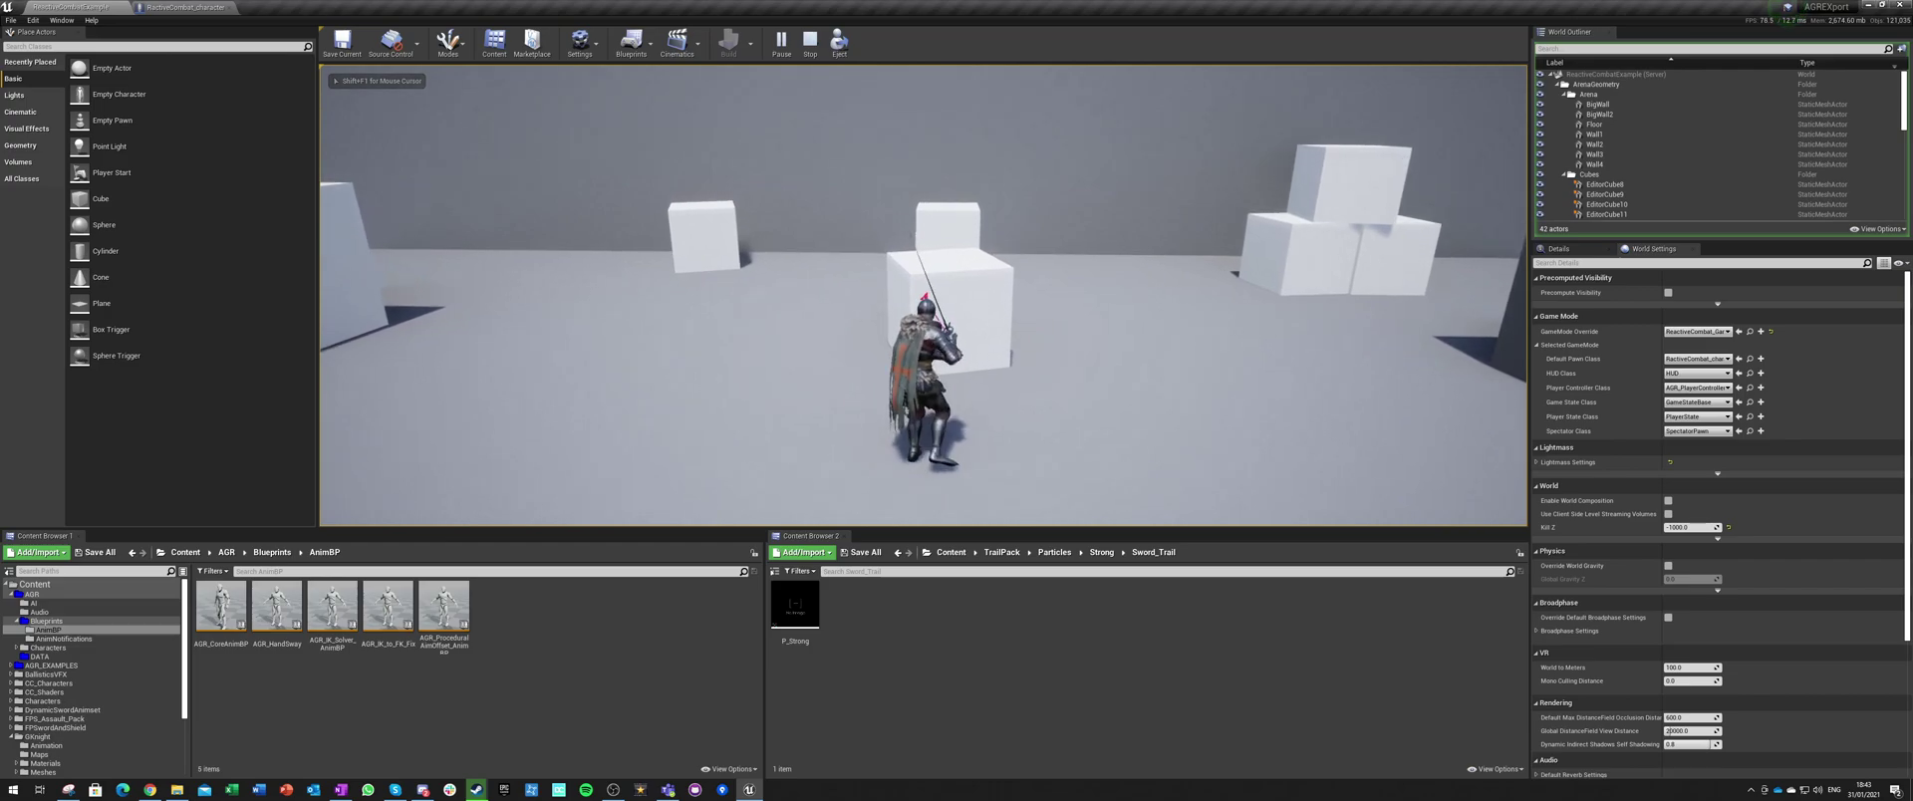
click(924, 295)
click(923, 296)
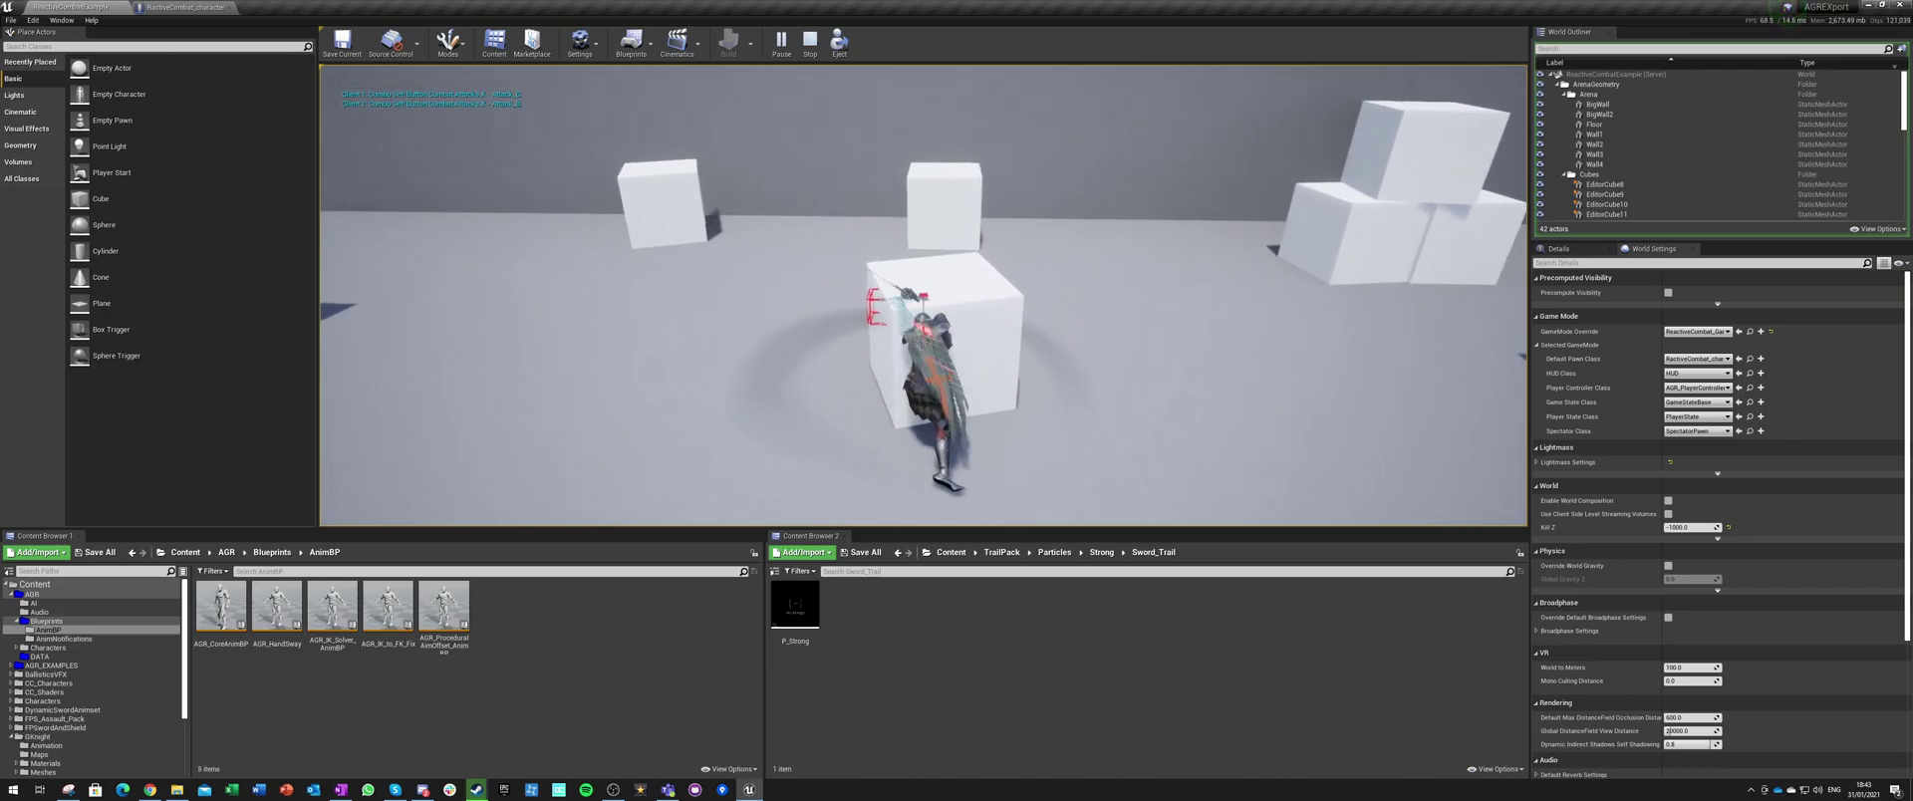
key(w)
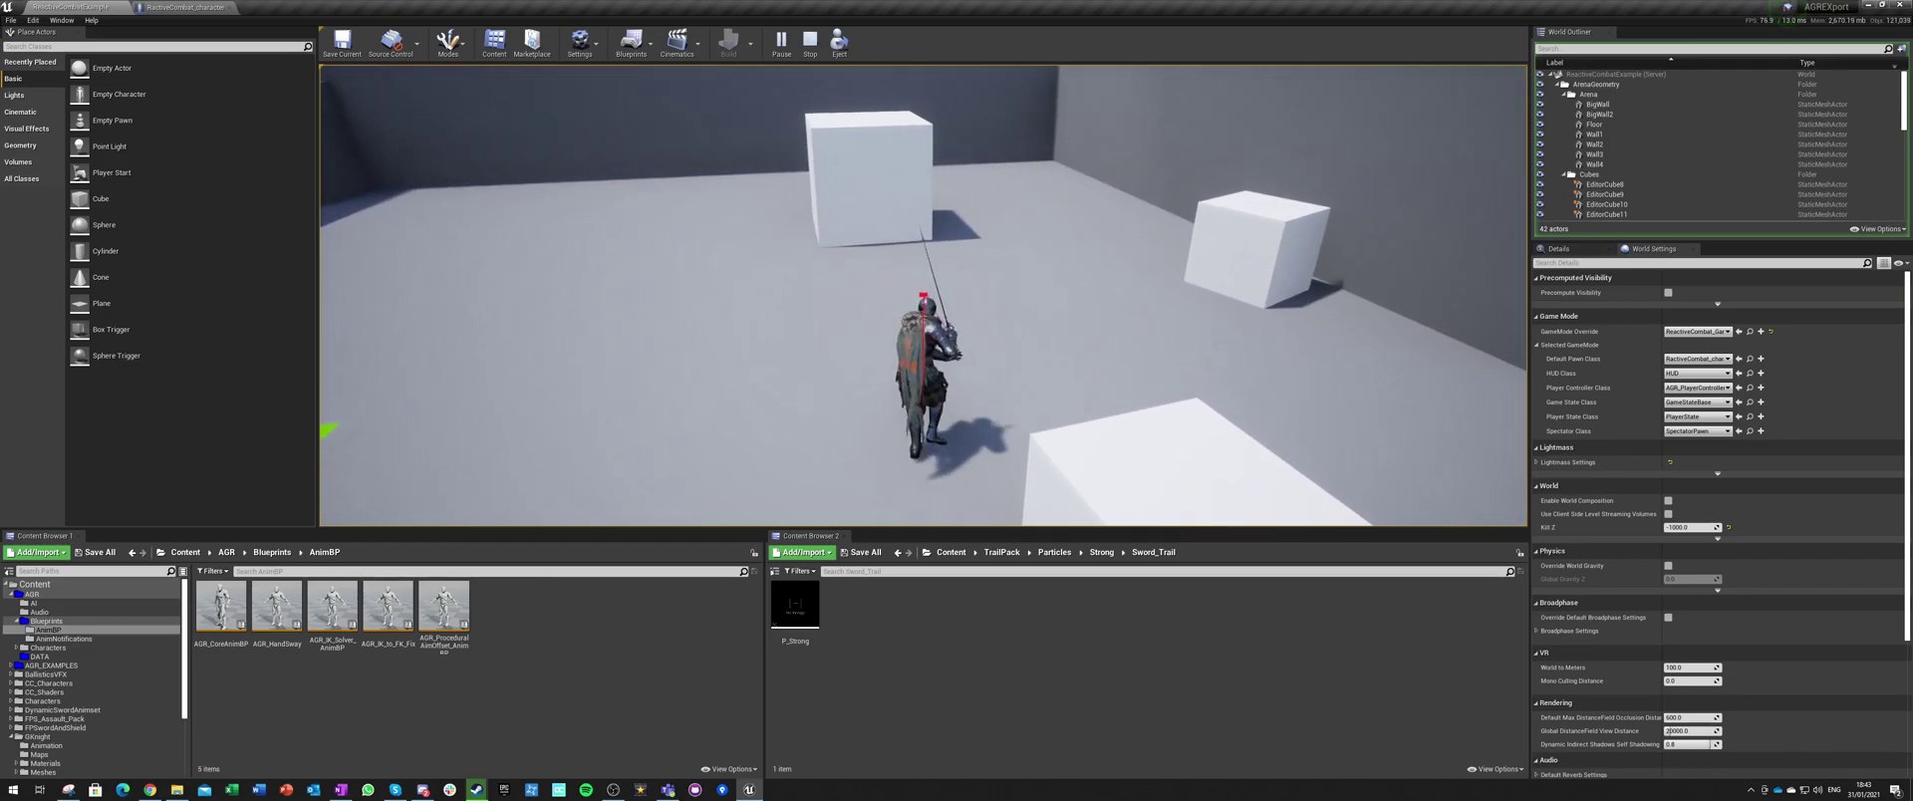
click(923, 296)
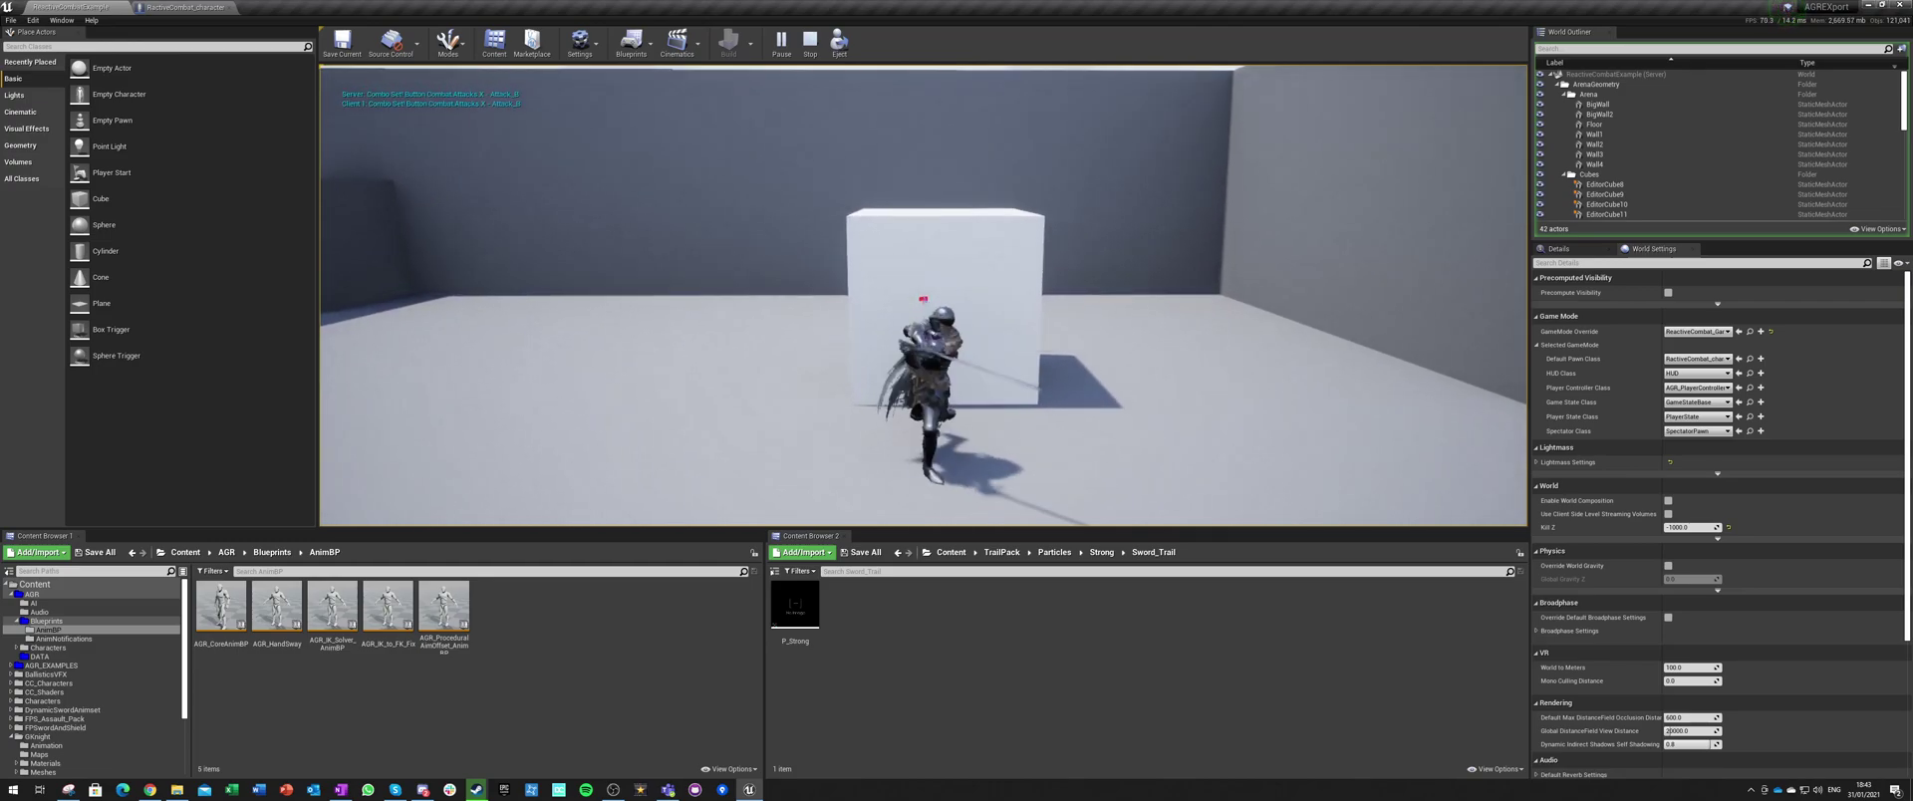
click(923, 296)
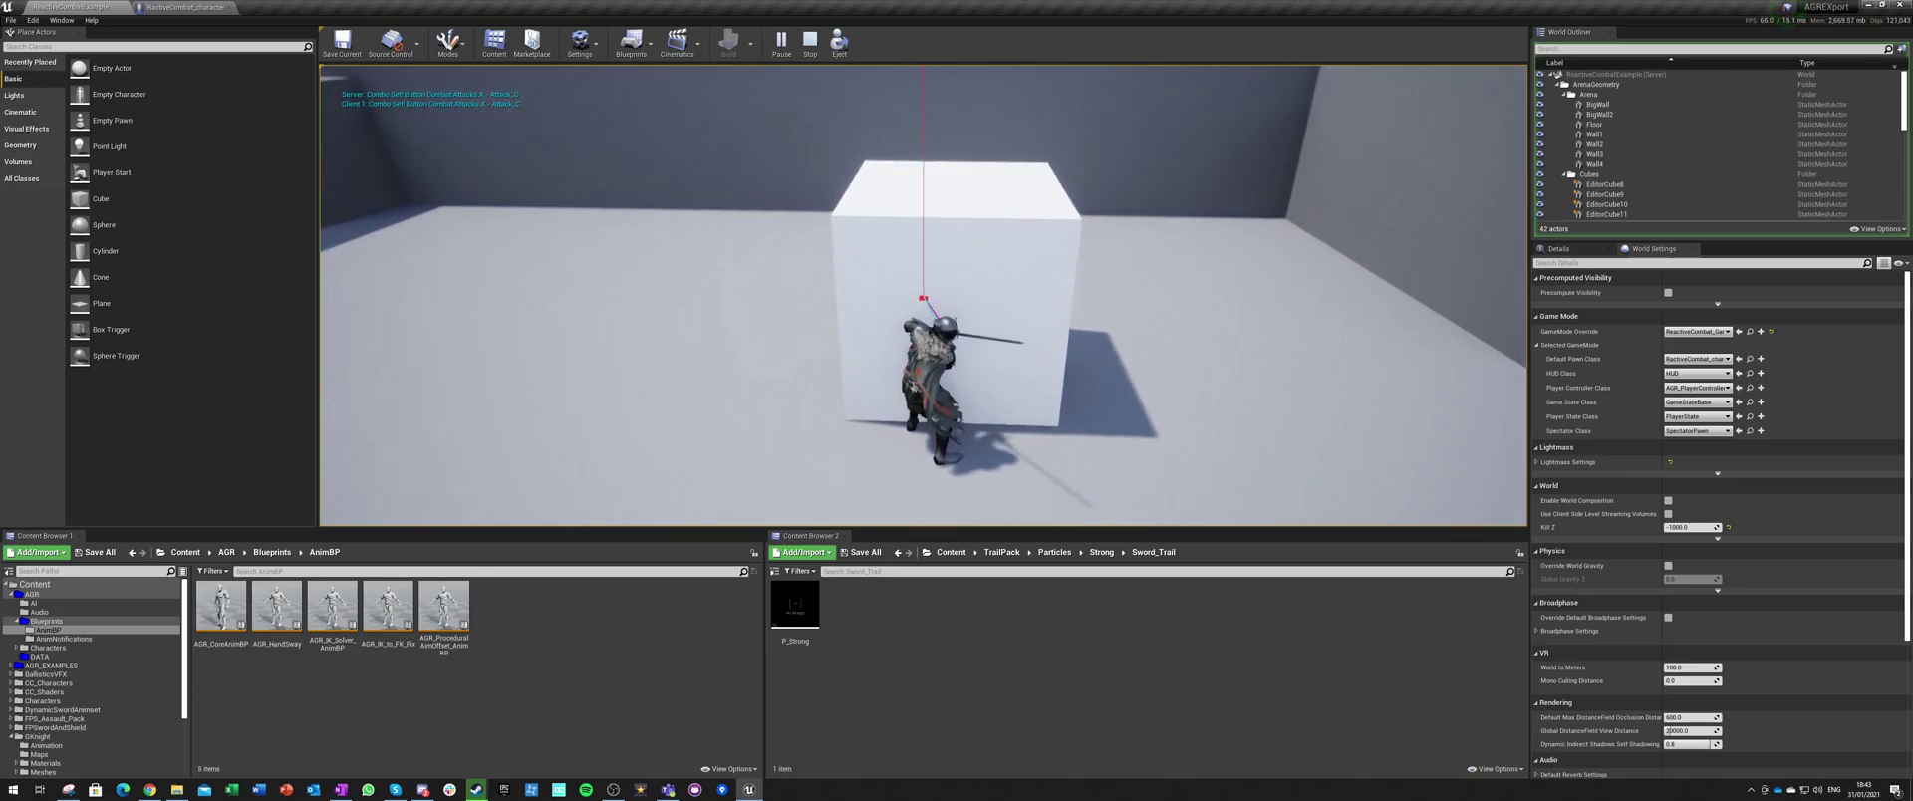
click(924, 295)
click(924, 296)
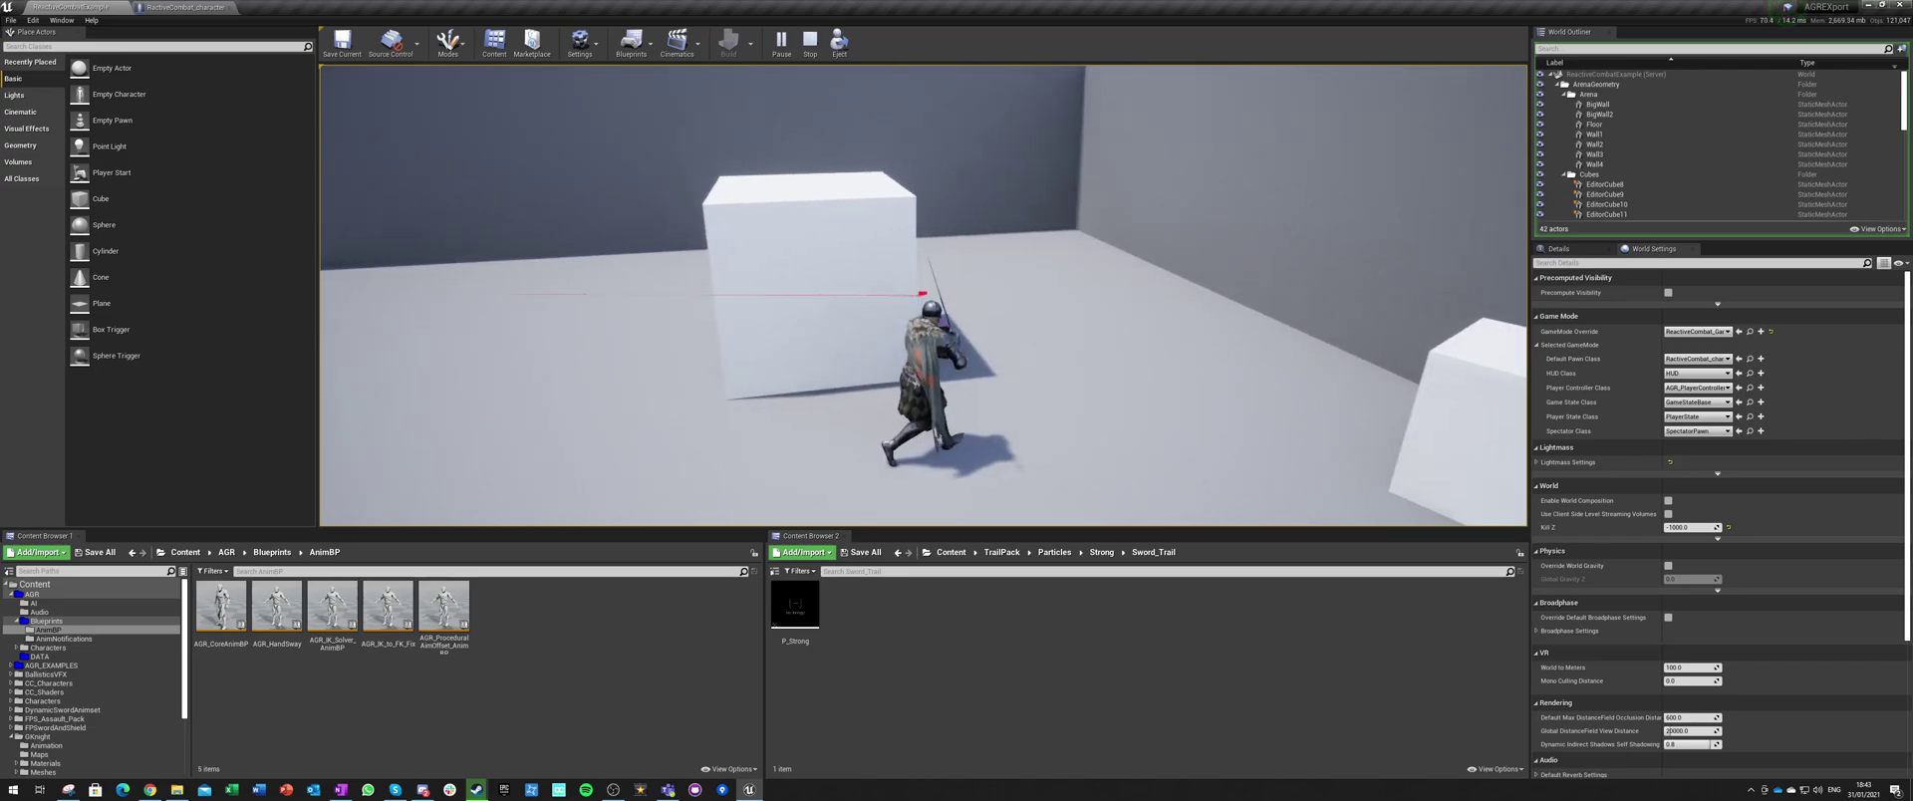
click(924, 296)
click(924, 296)
key(Escape)
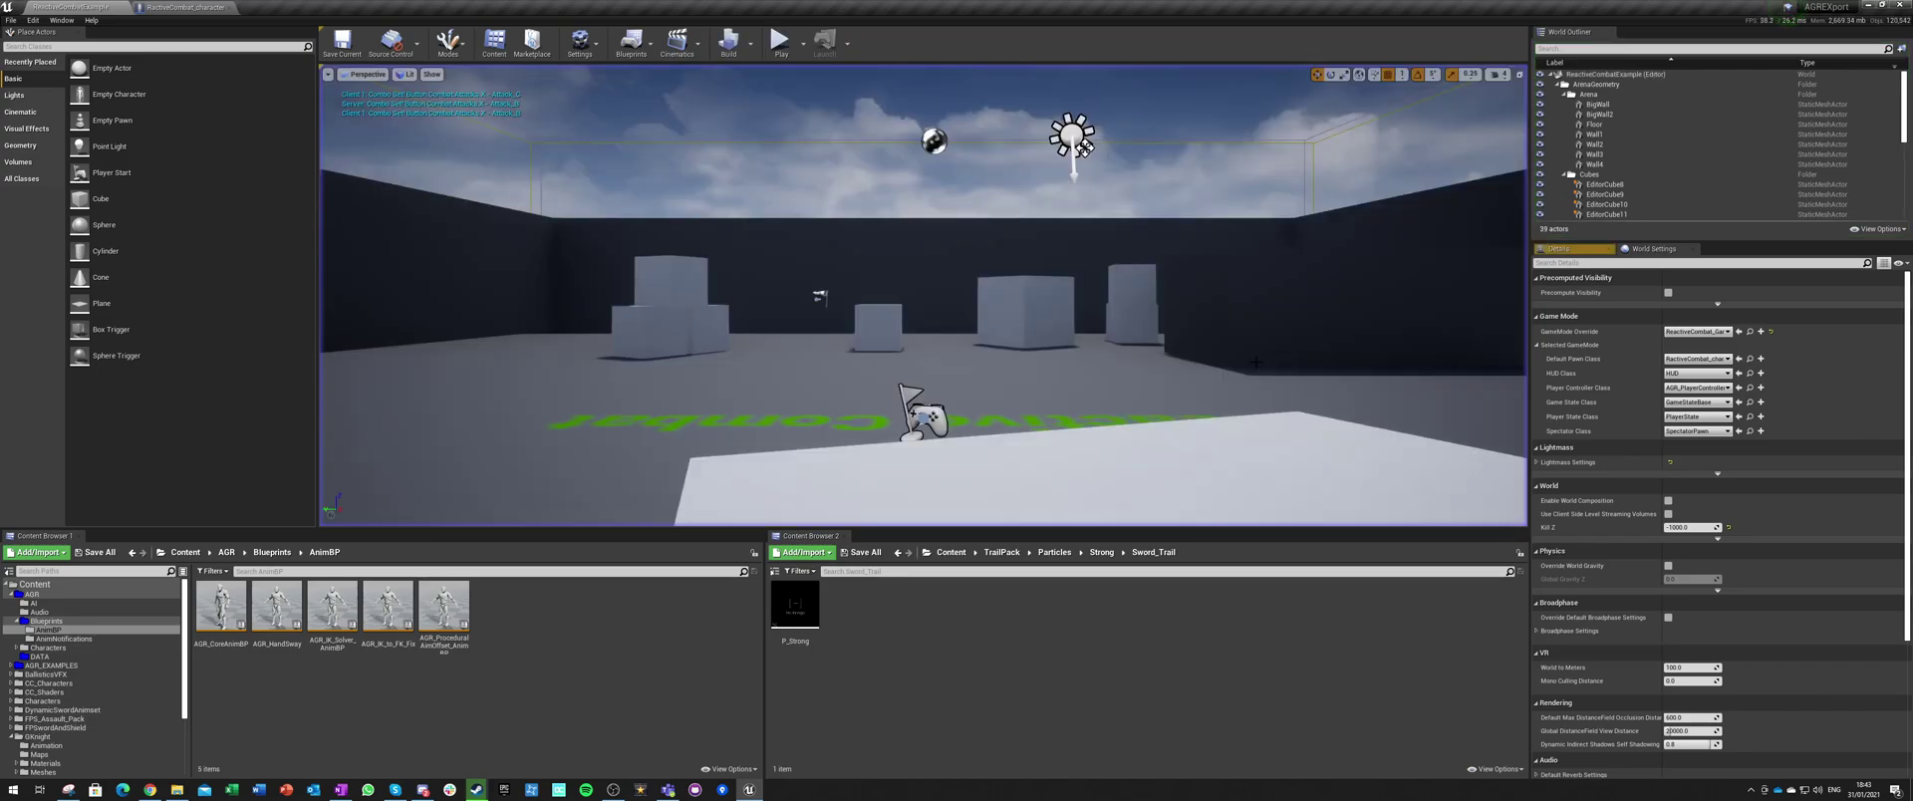
Step: Place a getter for the HitActors variable beside End Trails in the "start stop actual attack" section
click(269, 7)
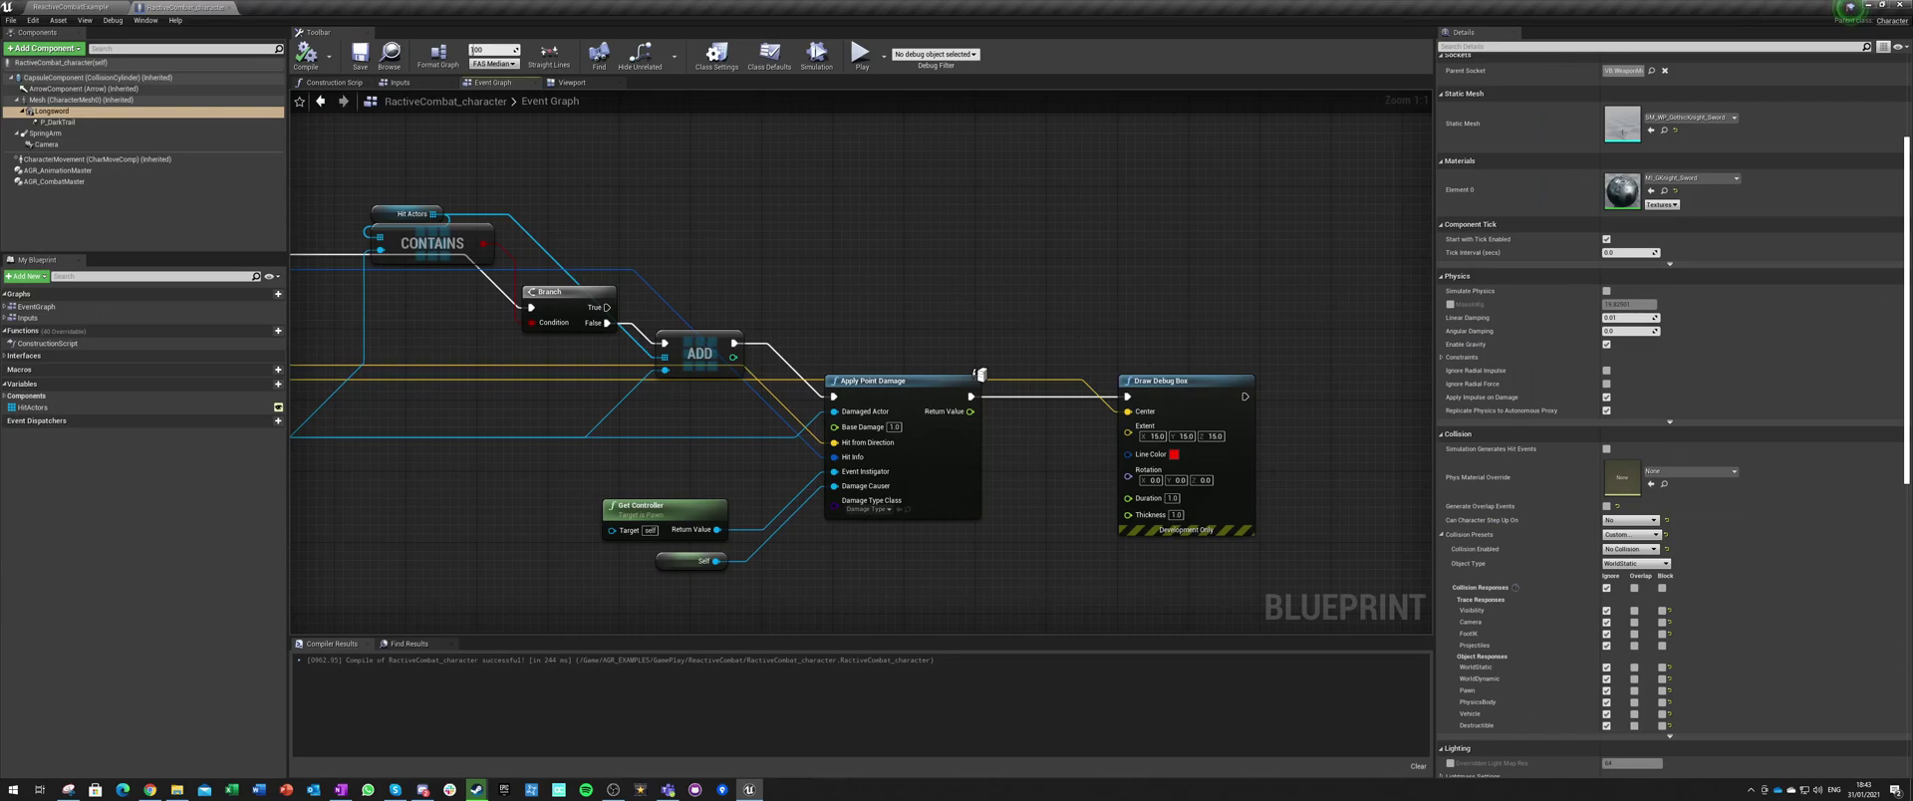
right_drag(489, 414, 931, 568)
scroll(1086, 435, down, 3)
right_drag(1116, 381, 924, 436)
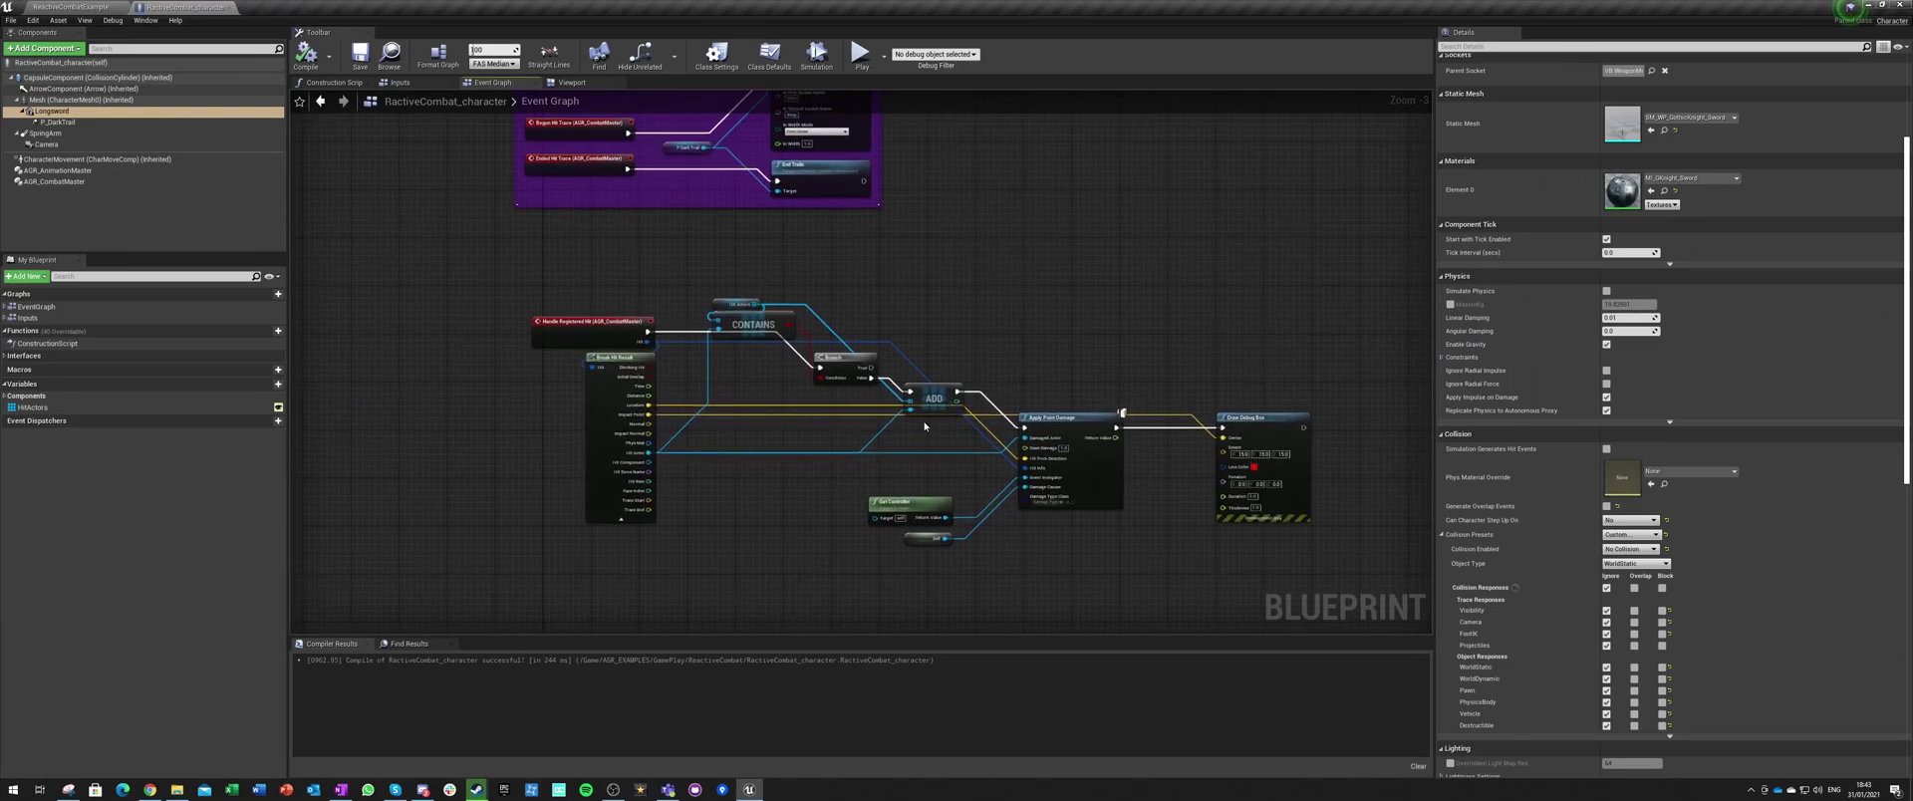
right_drag(900, 318, 856, 405)
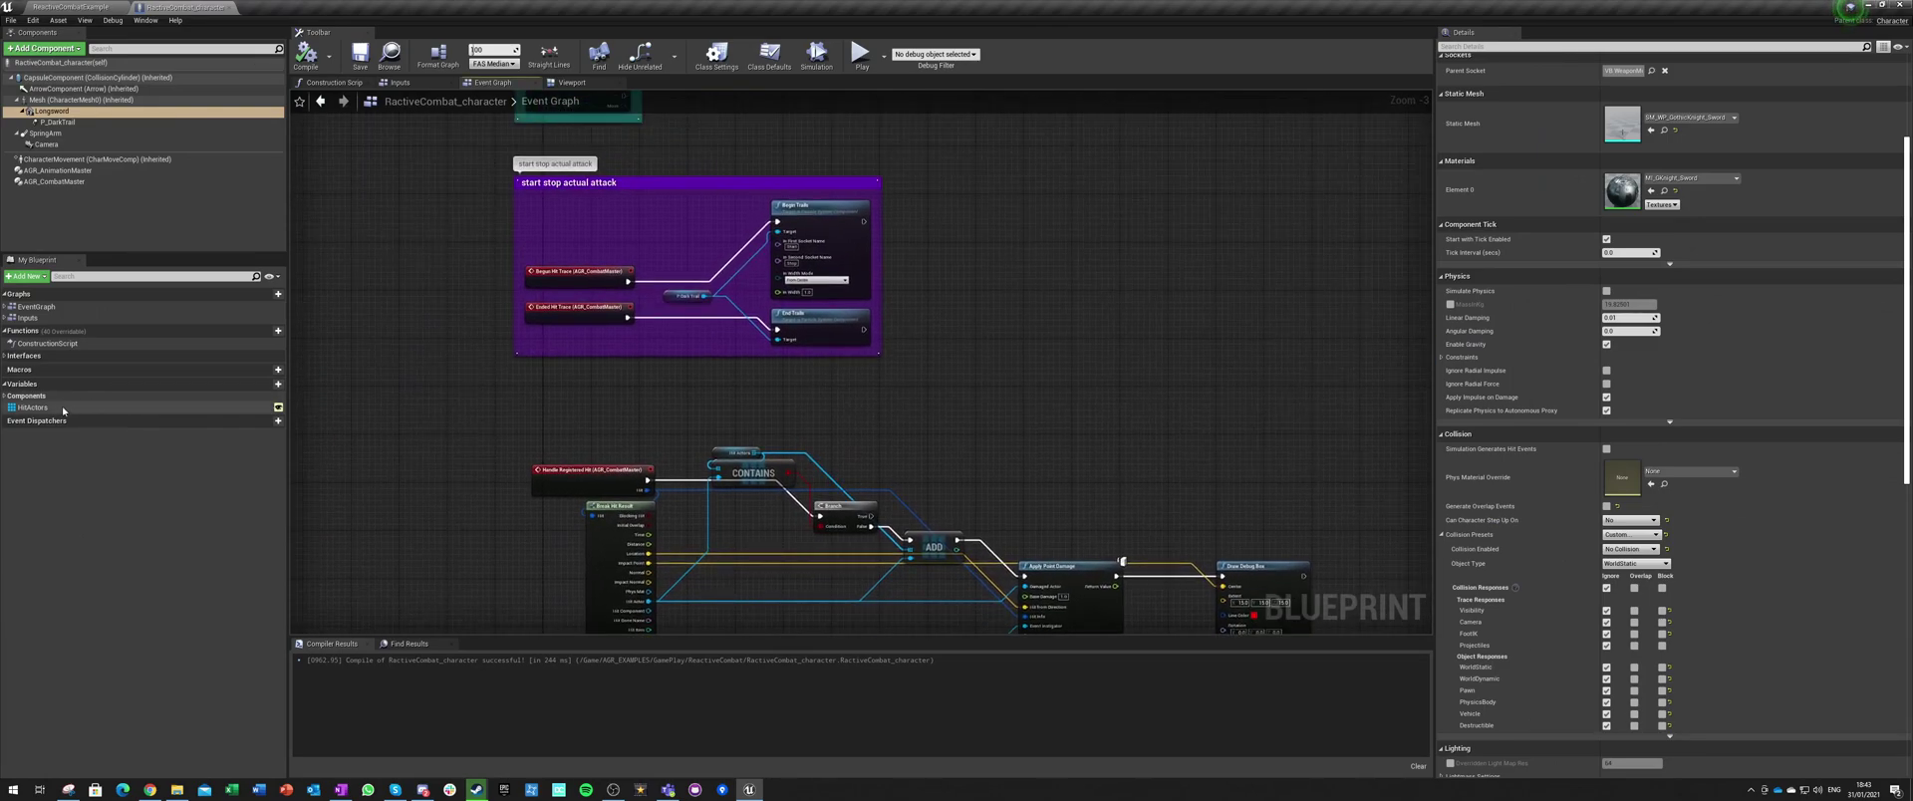
drag(52, 408, 749, 393)
click(766, 393)
right_drag(766, 393, 685, 454)
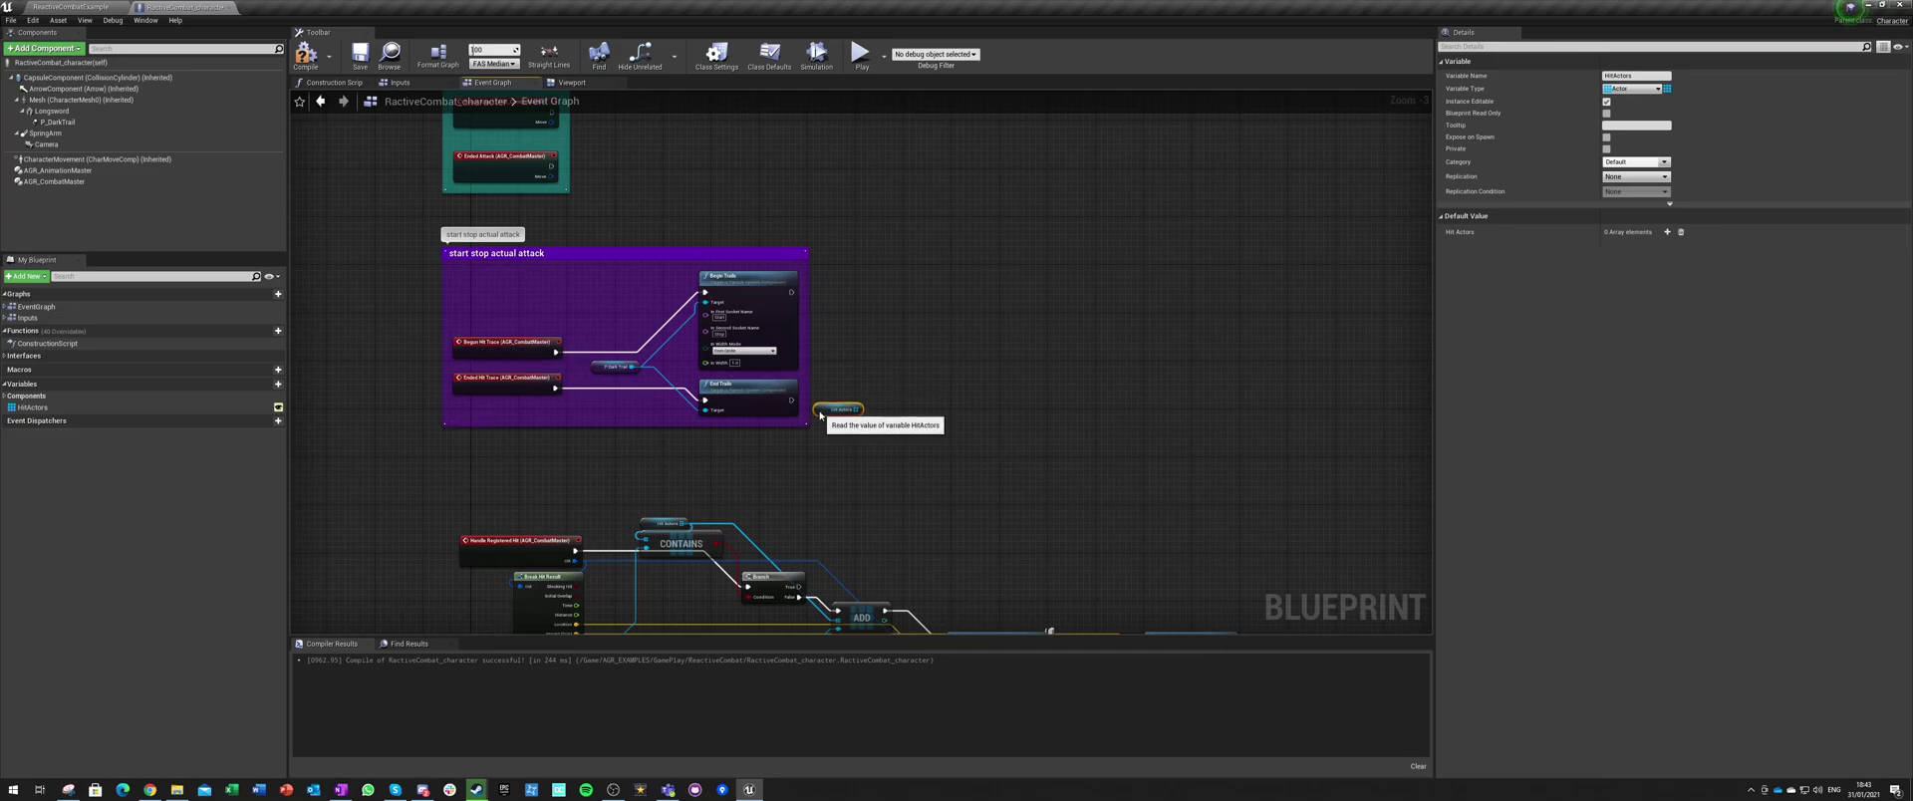
Step: Add a Clear node for the HitActors array, run it after both Begin Trails and End Trails, and align the nodes
scroll(820, 415, up, 3)
drag(926, 387, 926, 387)
text(clear)
key(Return)
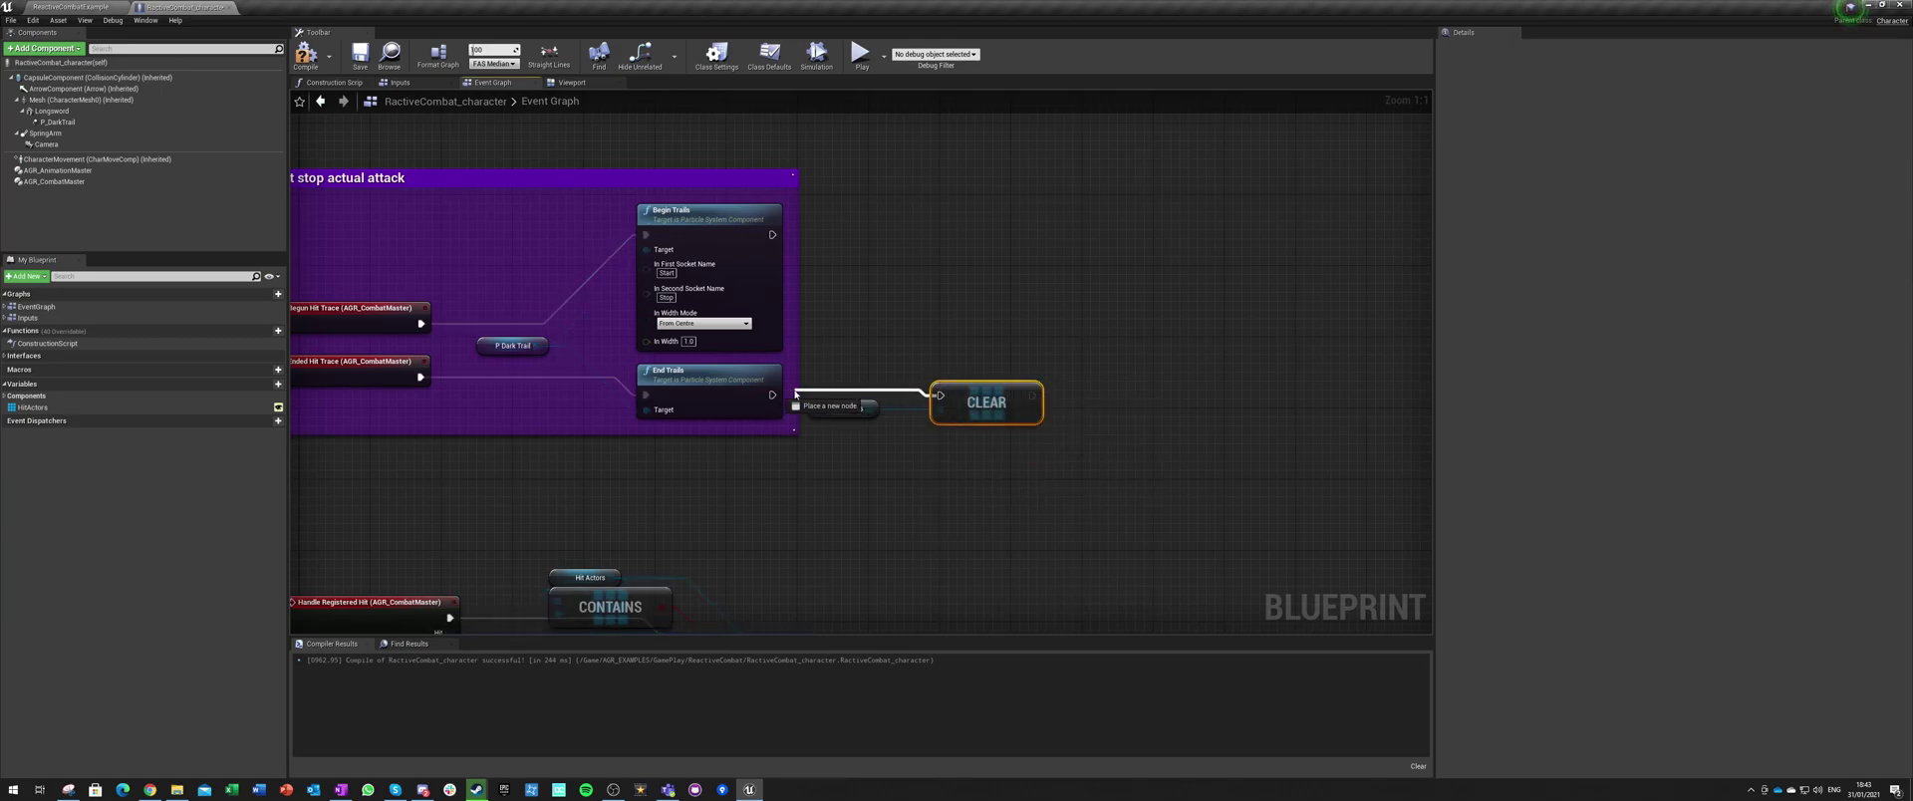
drag(949, 400, 950, 312)
drag(826, 411, 846, 319)
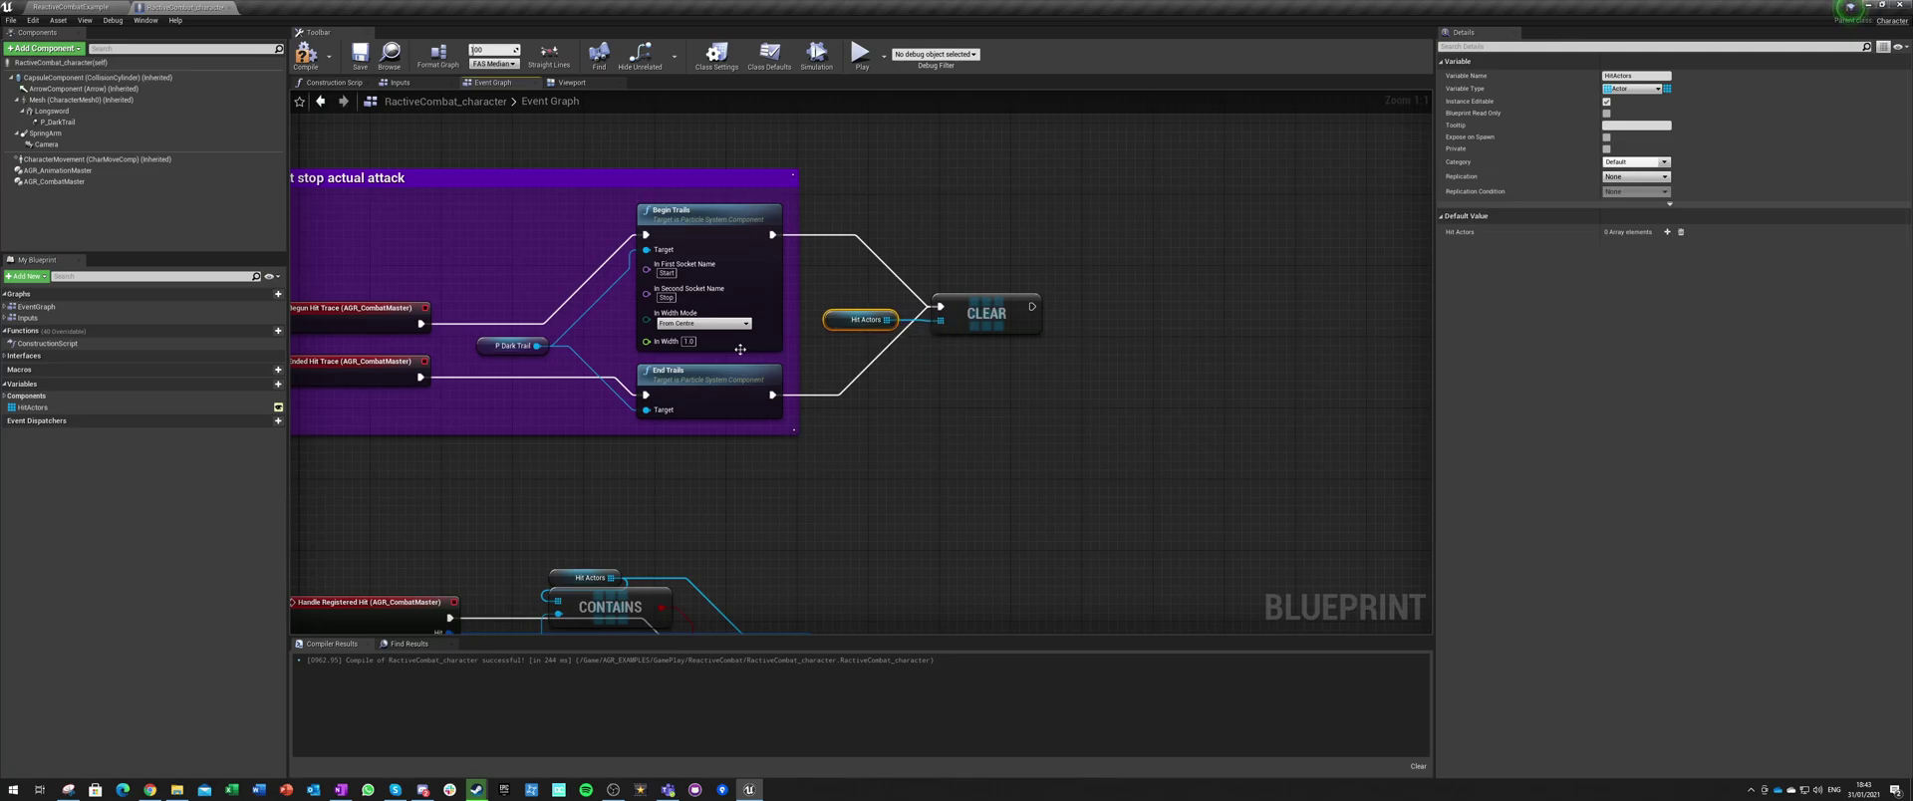
Step: Wrap the HitActors getter and the Clear node in a comment titled "clear hit list" and compile the blueprint
drag(864, 258, 958, 337)
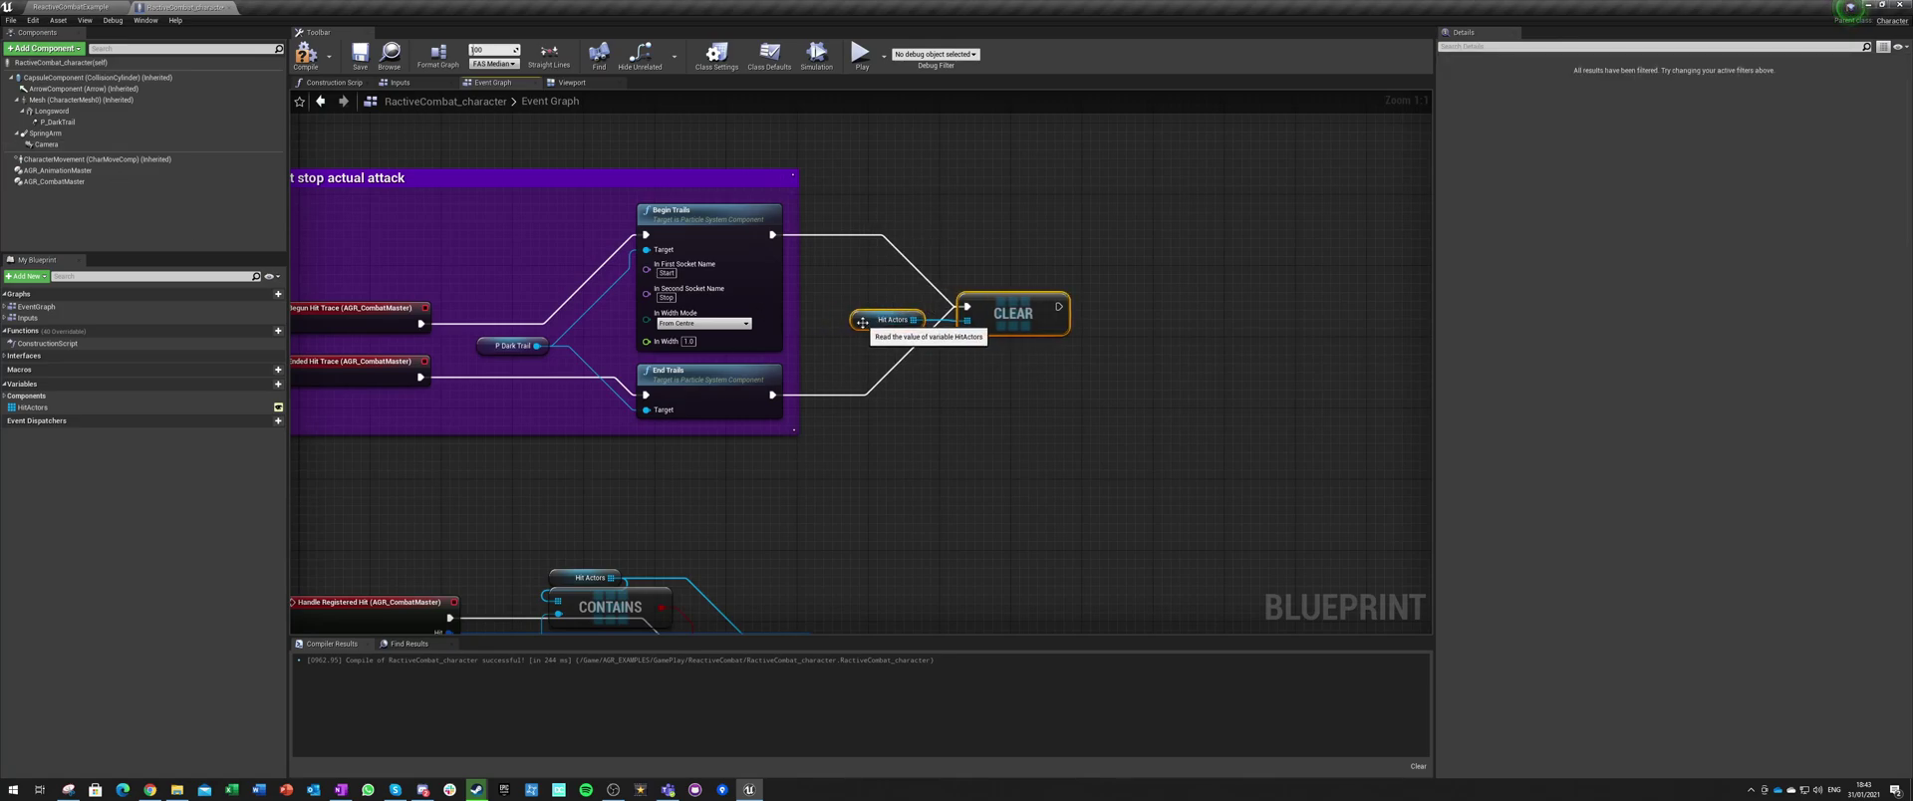
key(c)
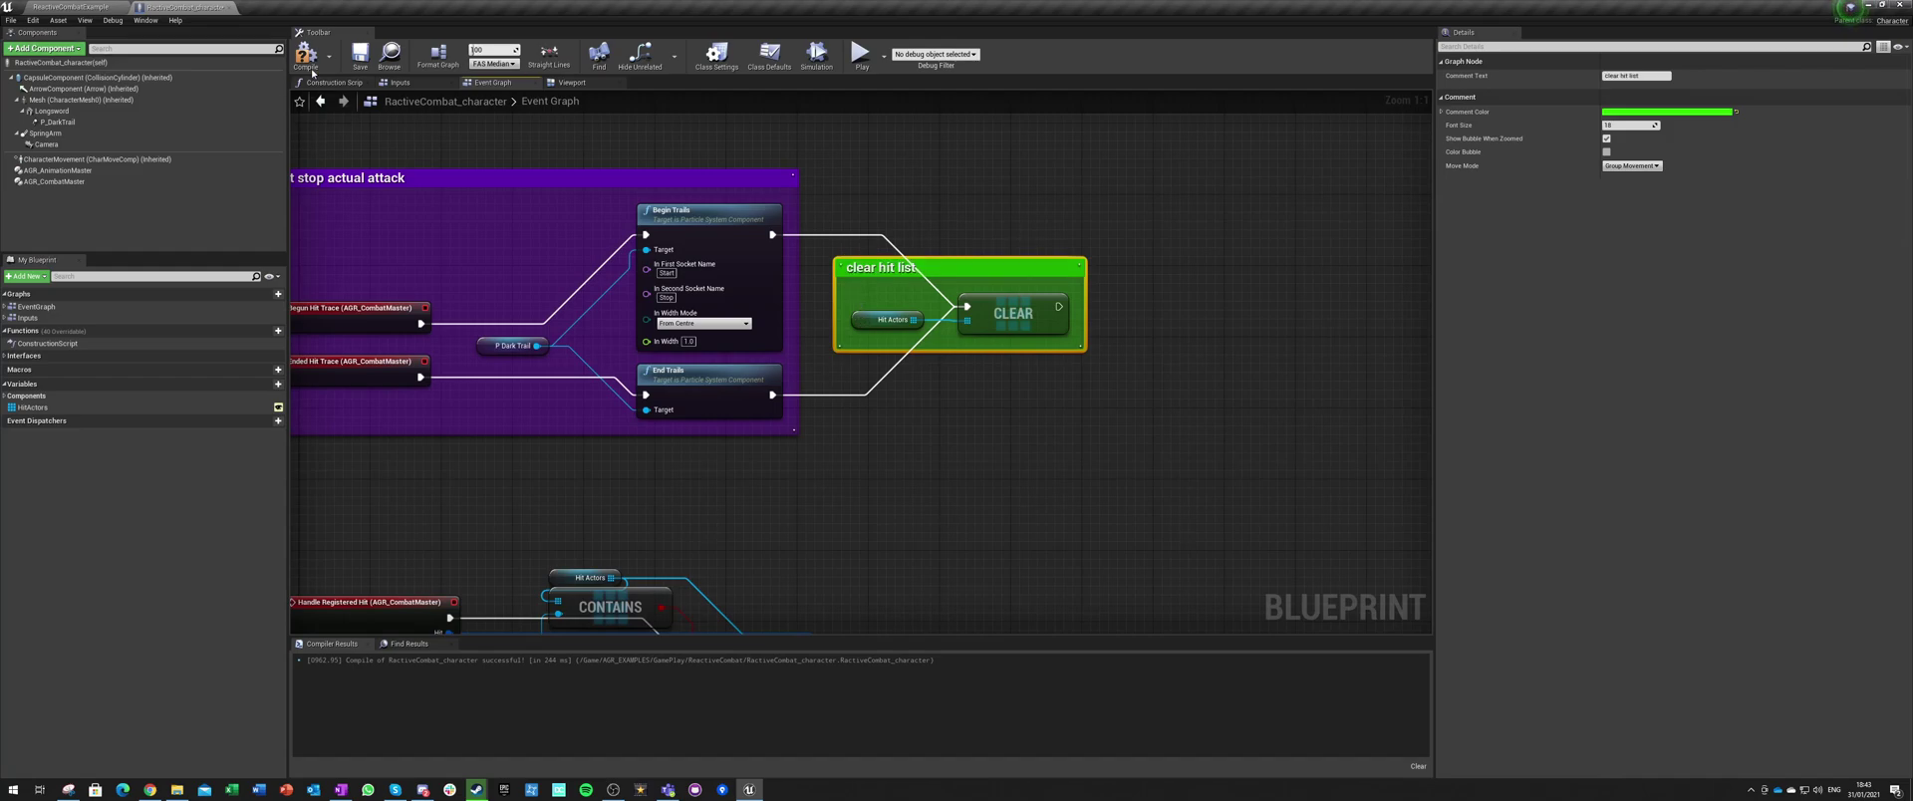
Step: Play the example level, attack several cubes repeatedly to check that each attack registers a new hit, and stop the session
click(68, 6)
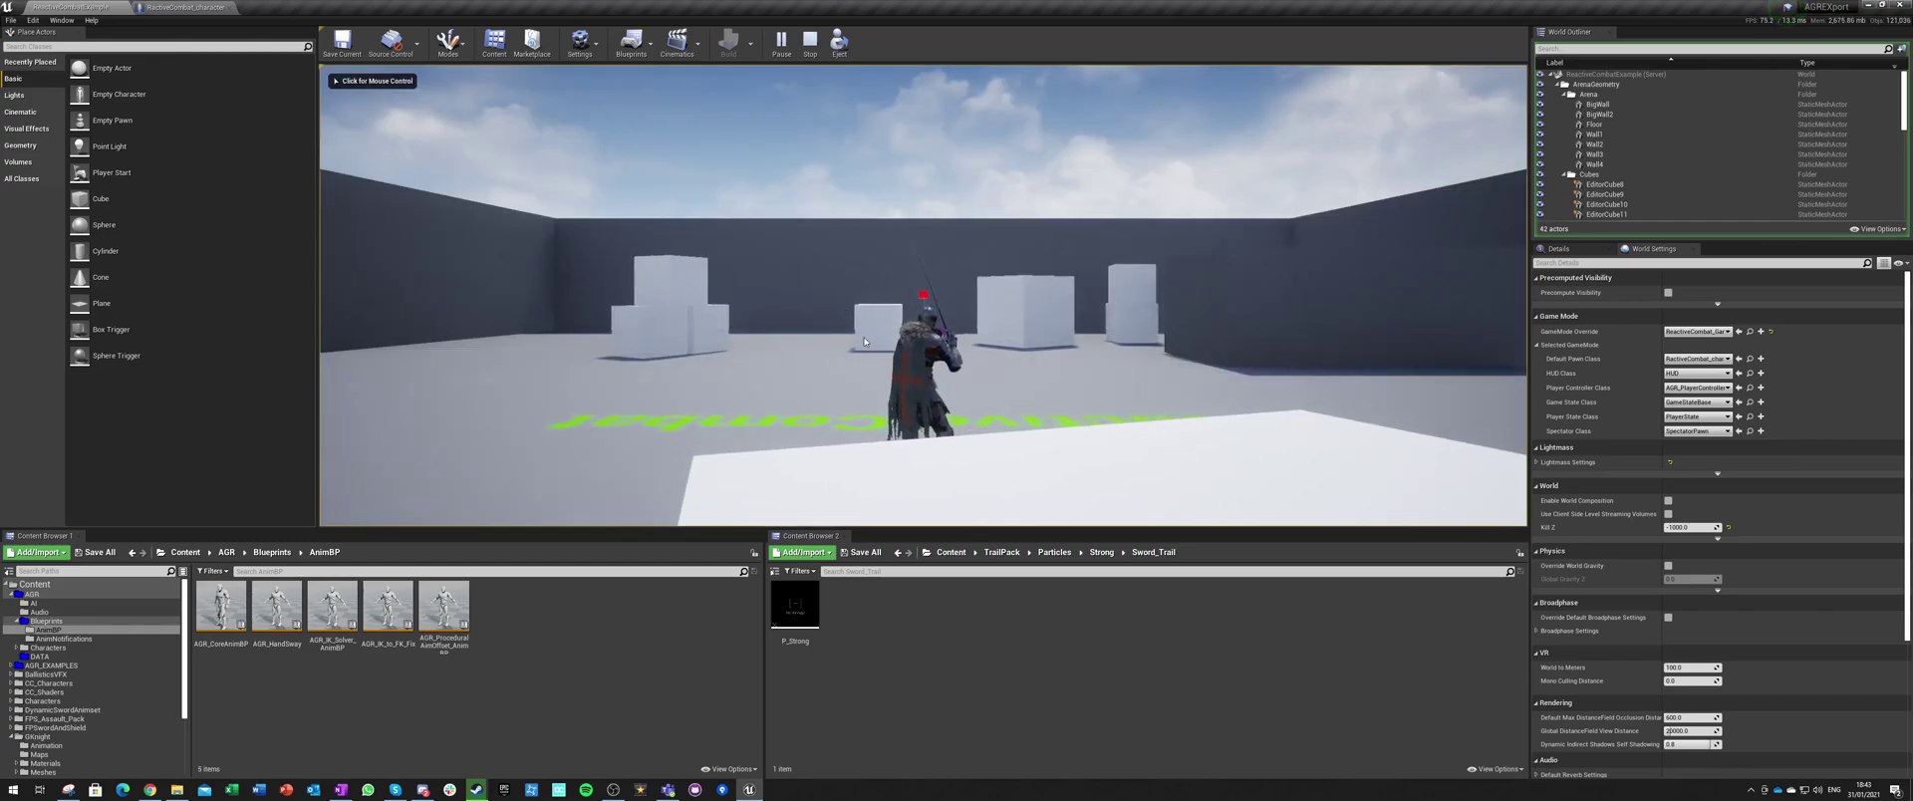
click(861, 333)
key(w)
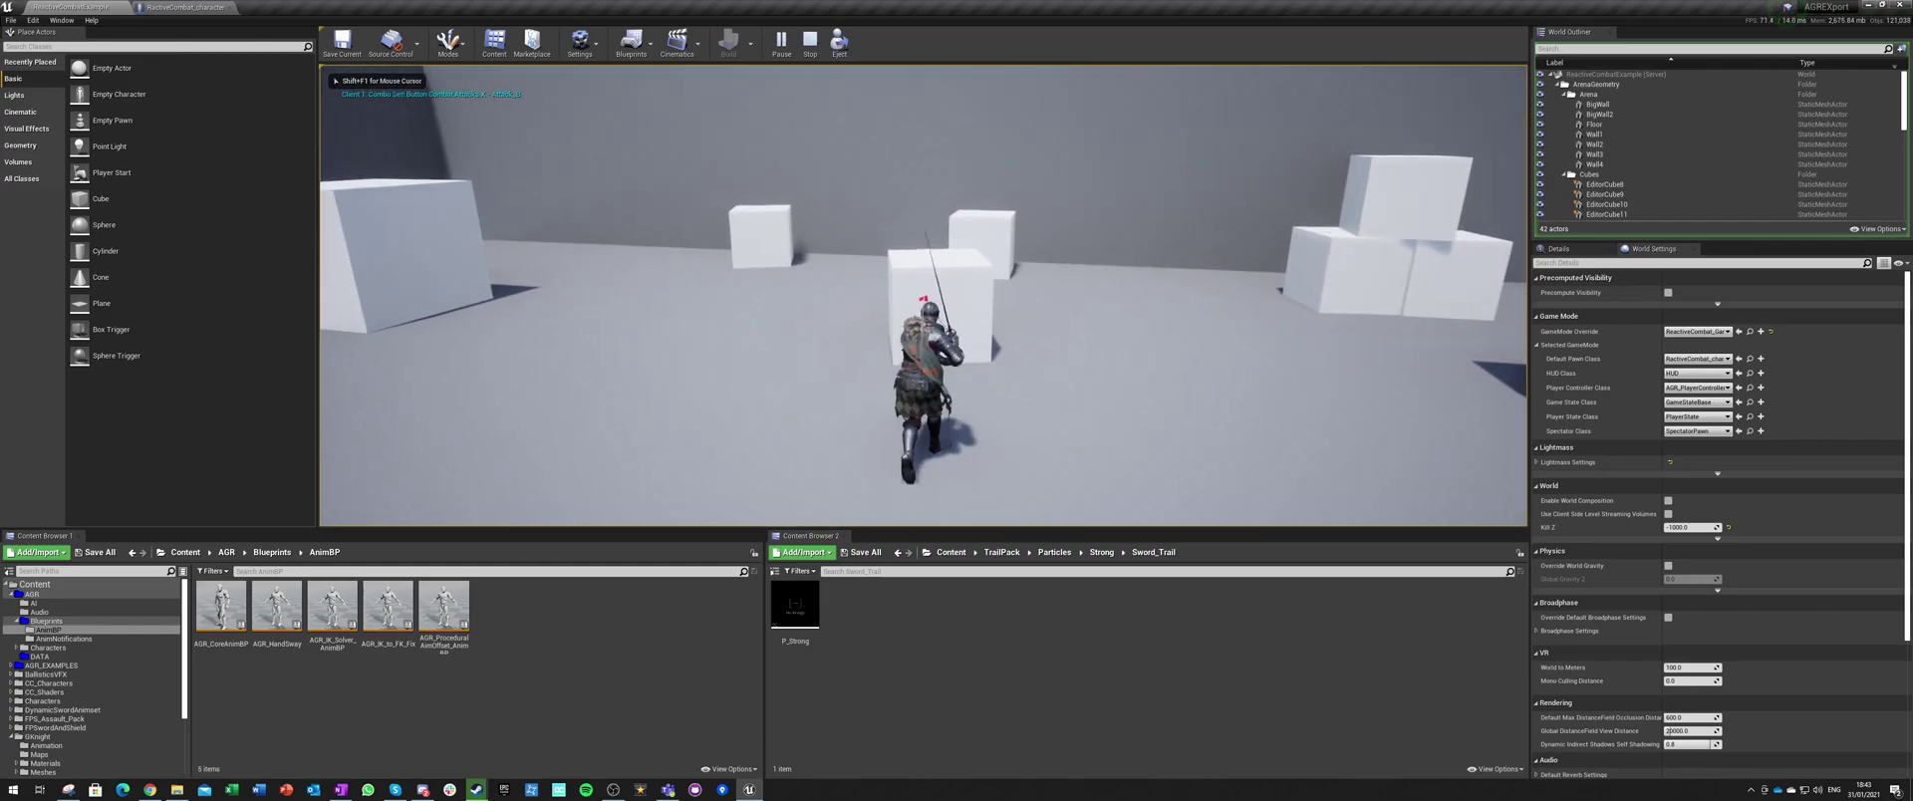
click(861, 333)
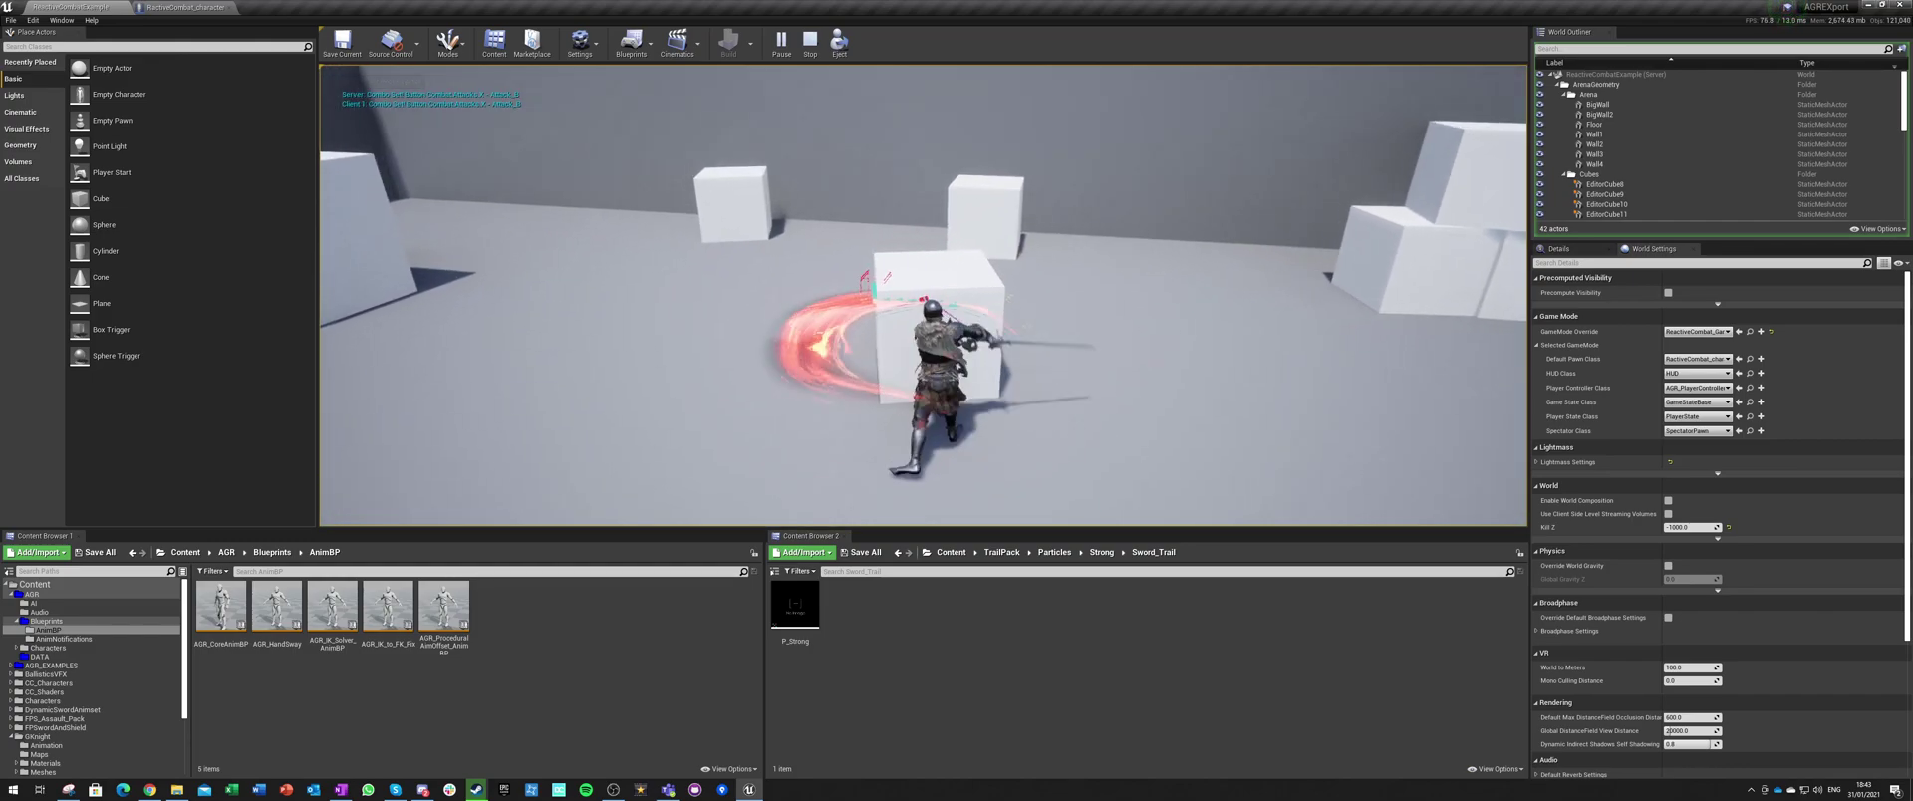
click(861, 333)
click(923, 295)
click(922, 296)
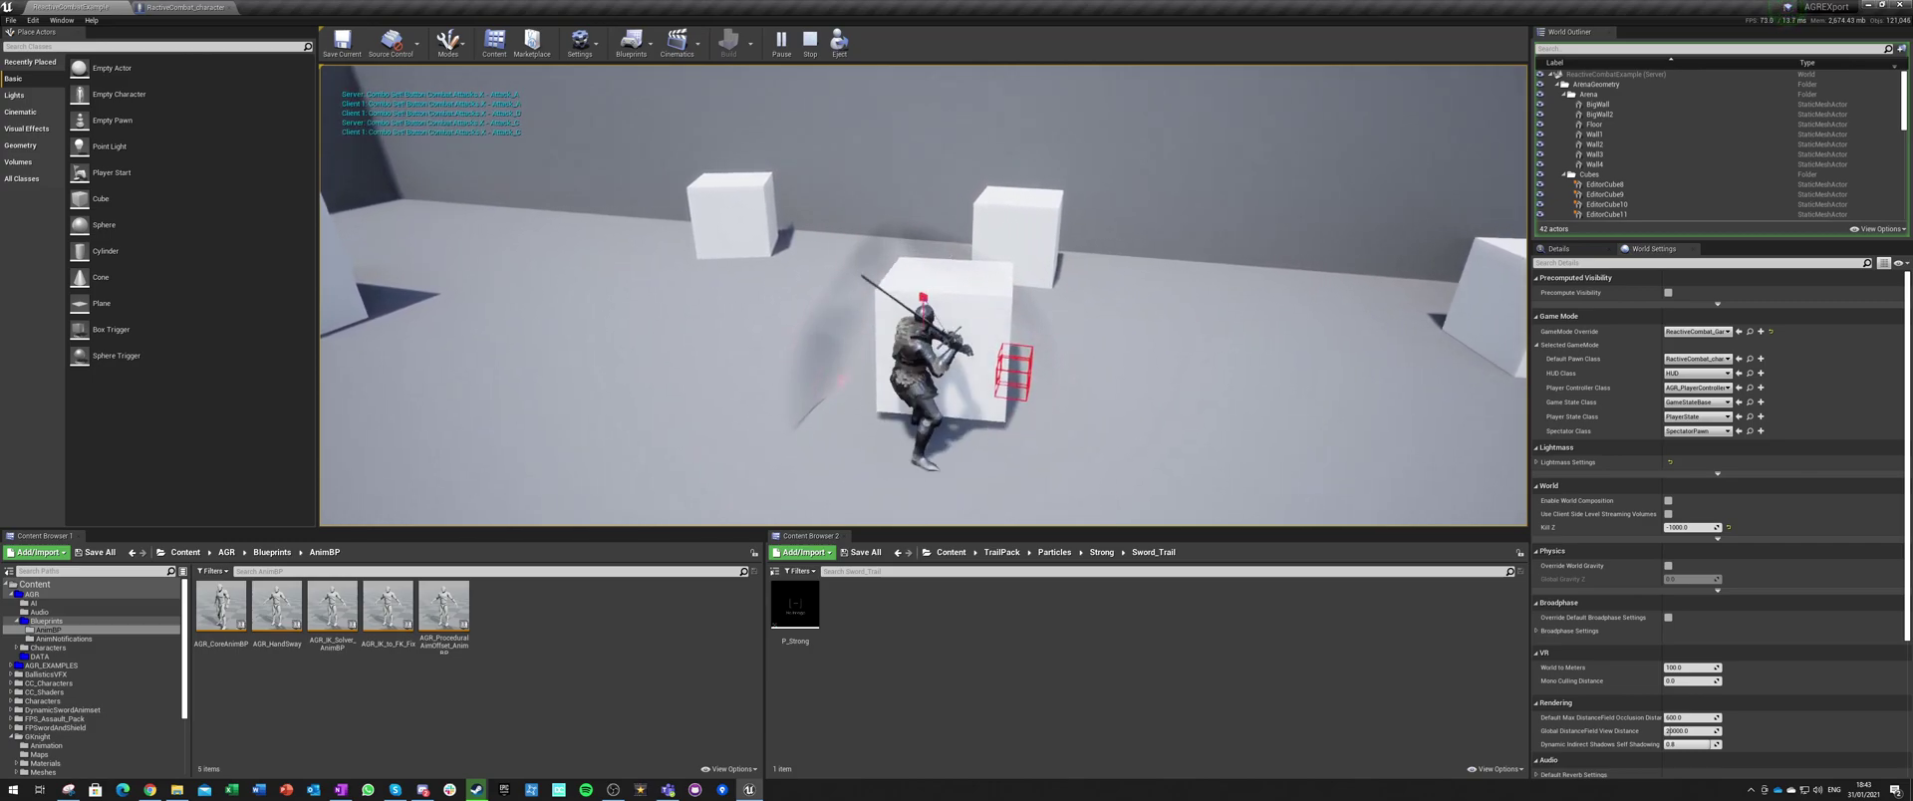
click(923, 296)
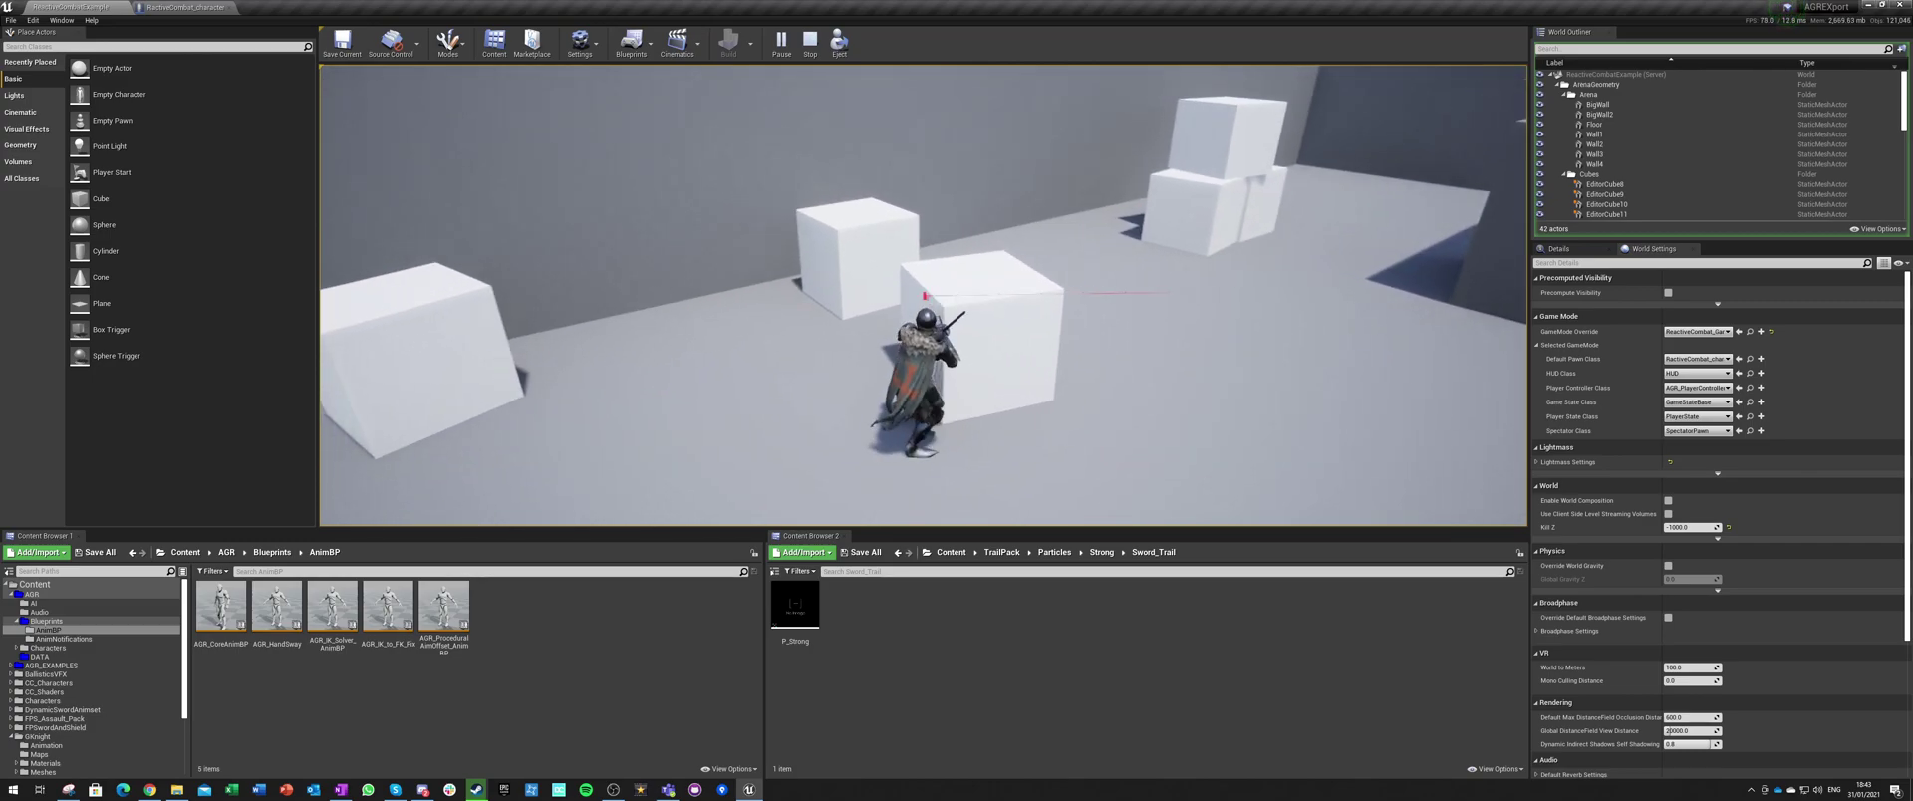
click(922, 296)
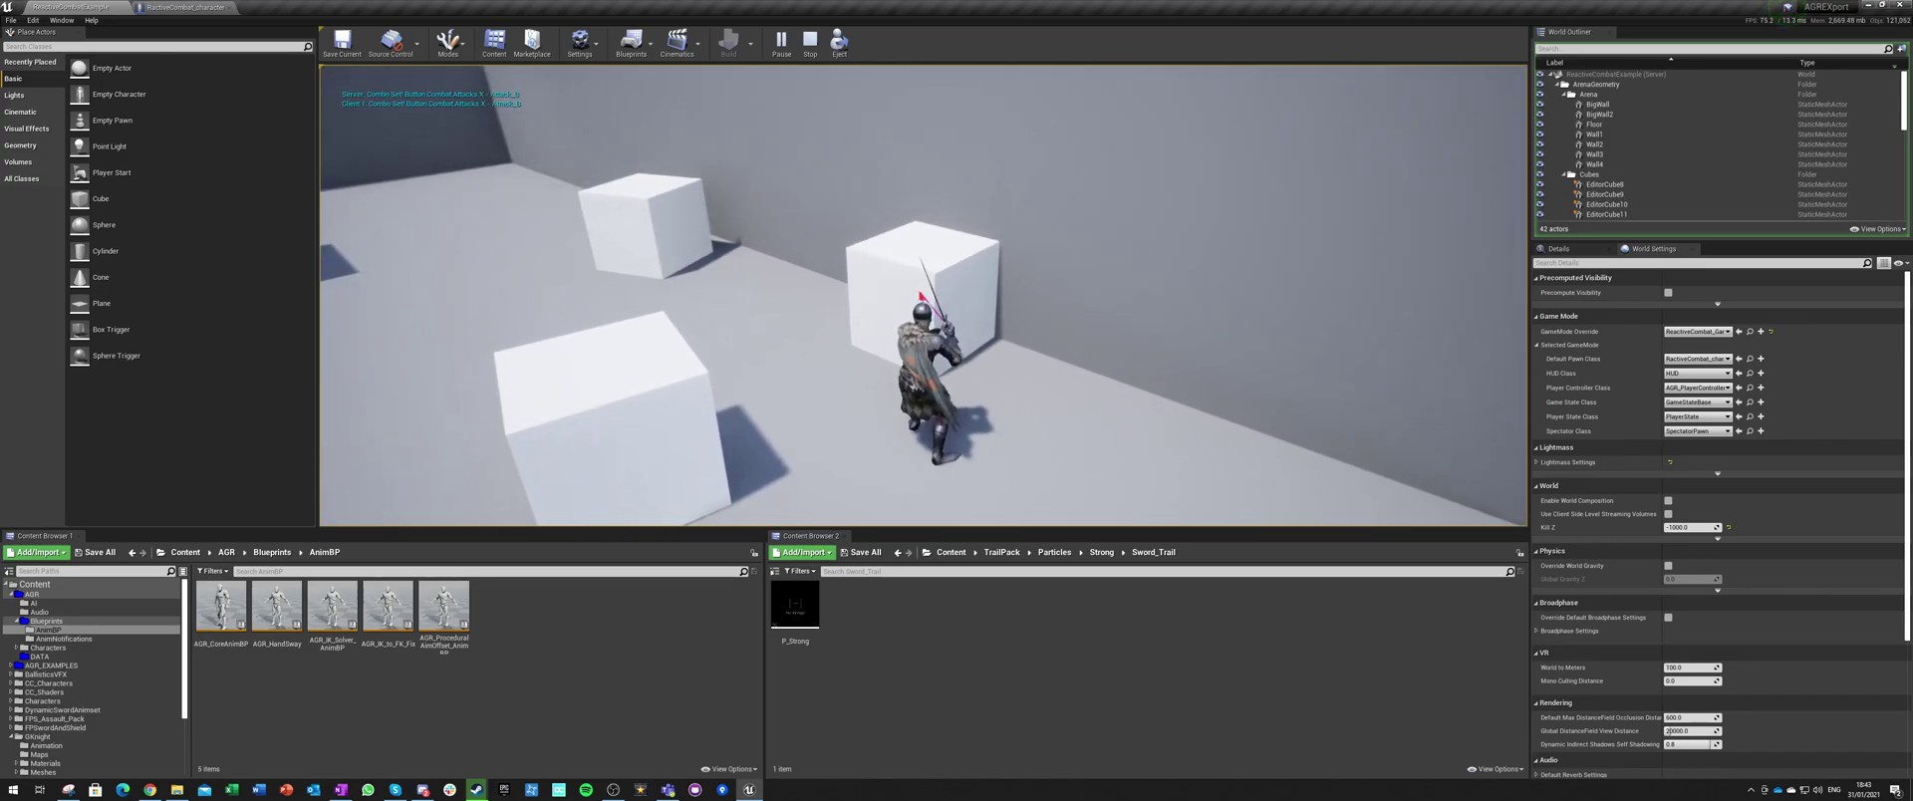
click(923, 296)
click(923, 296)
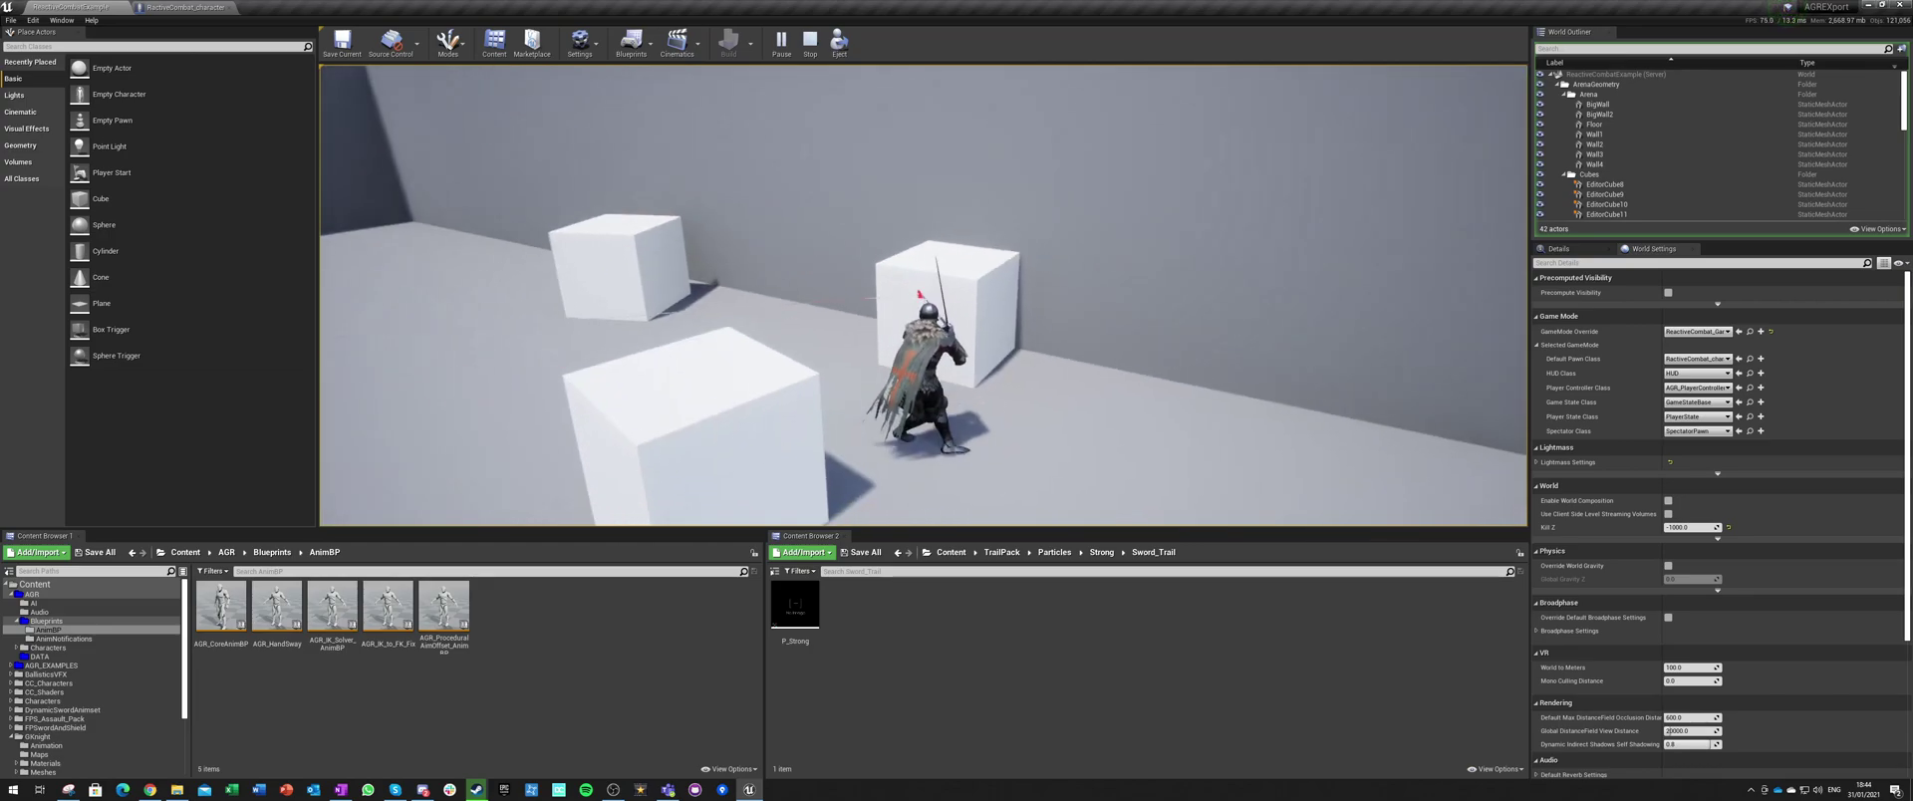
click(922, 296)
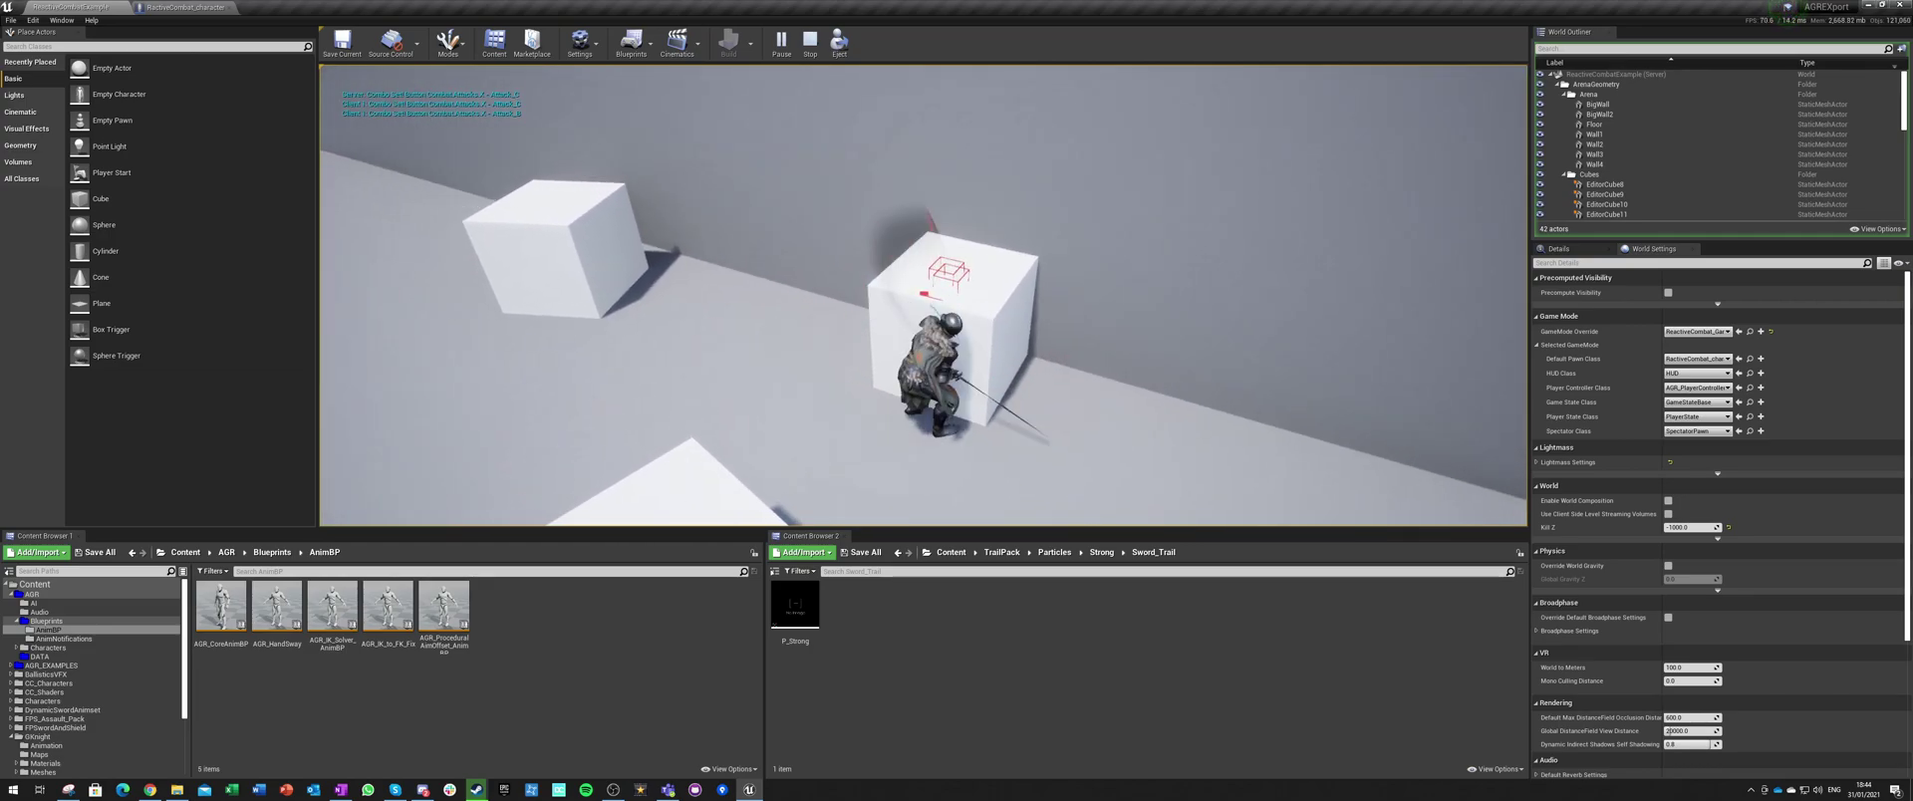
key(Escape)
Step: Show the AGR_CombatMaster component's setup properties in the character blueprint and recompile it
click(196, 7)
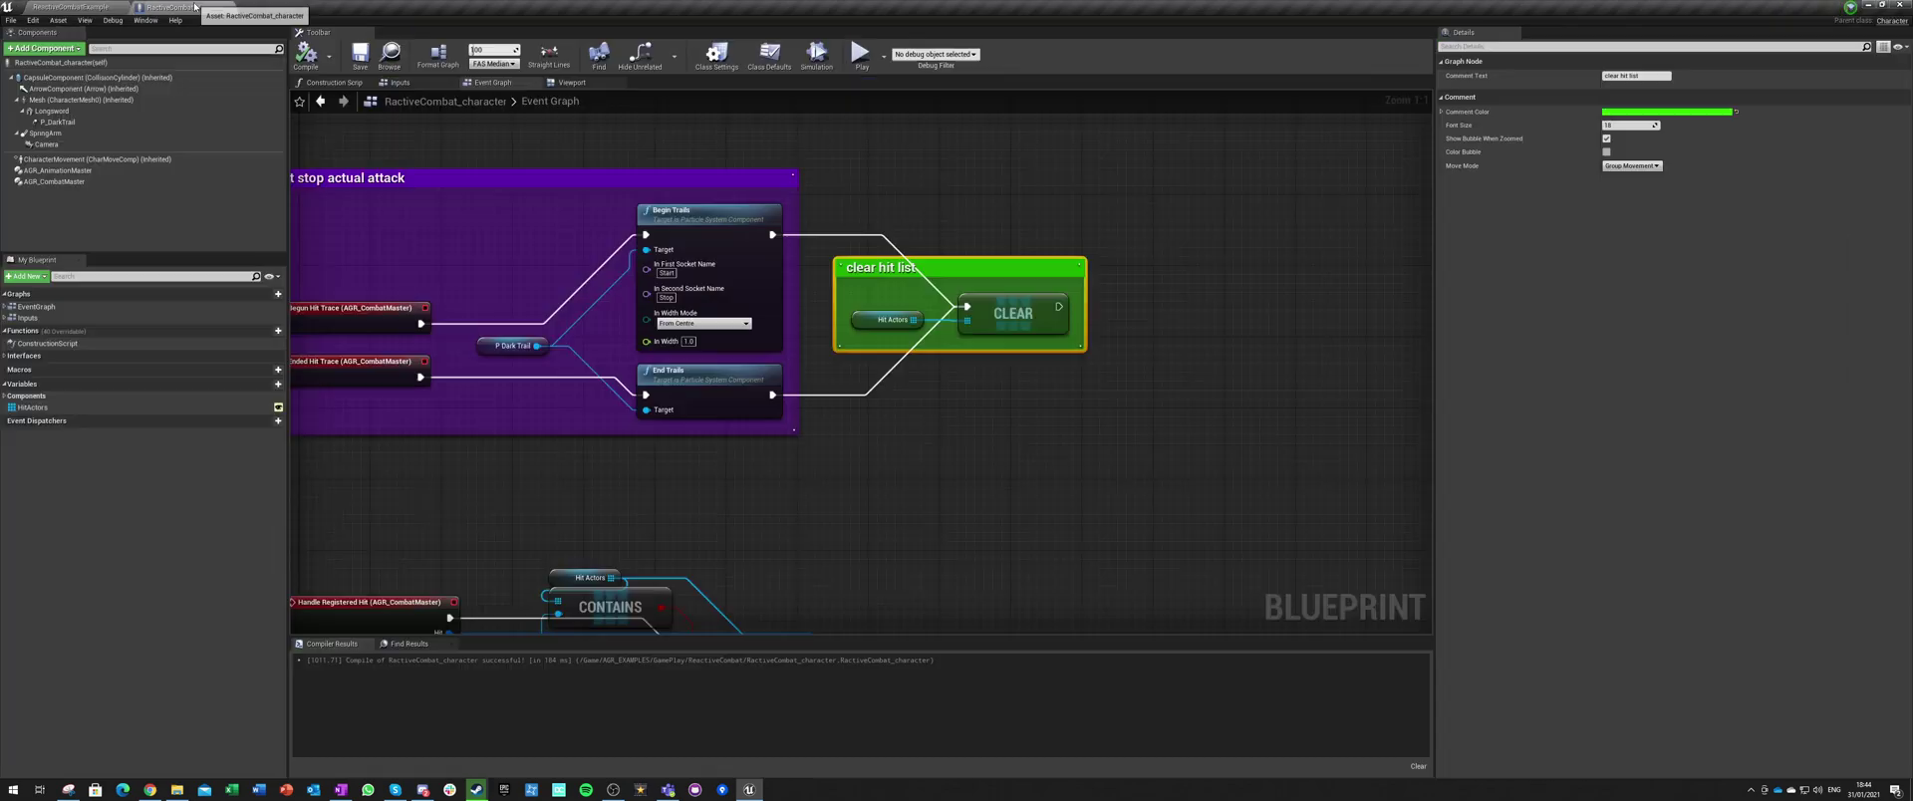
click(48, 182)
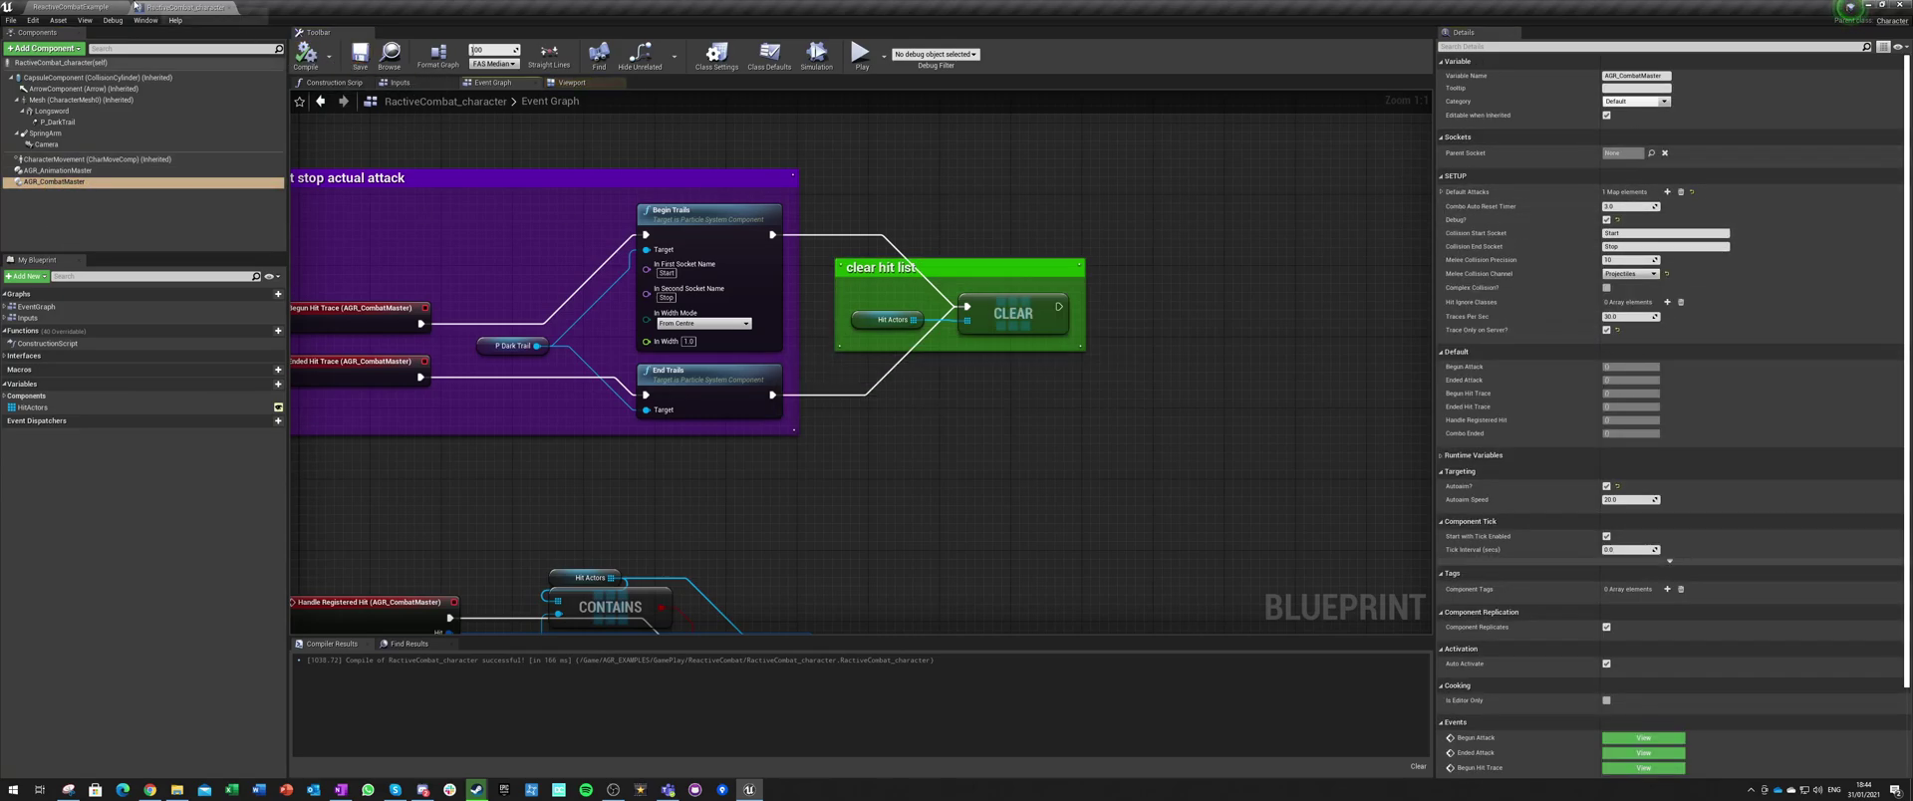
Step: Play the example level again and attack the free-standing and stacked cubes to check the red hit boxes and sword trails
click(70, 7)
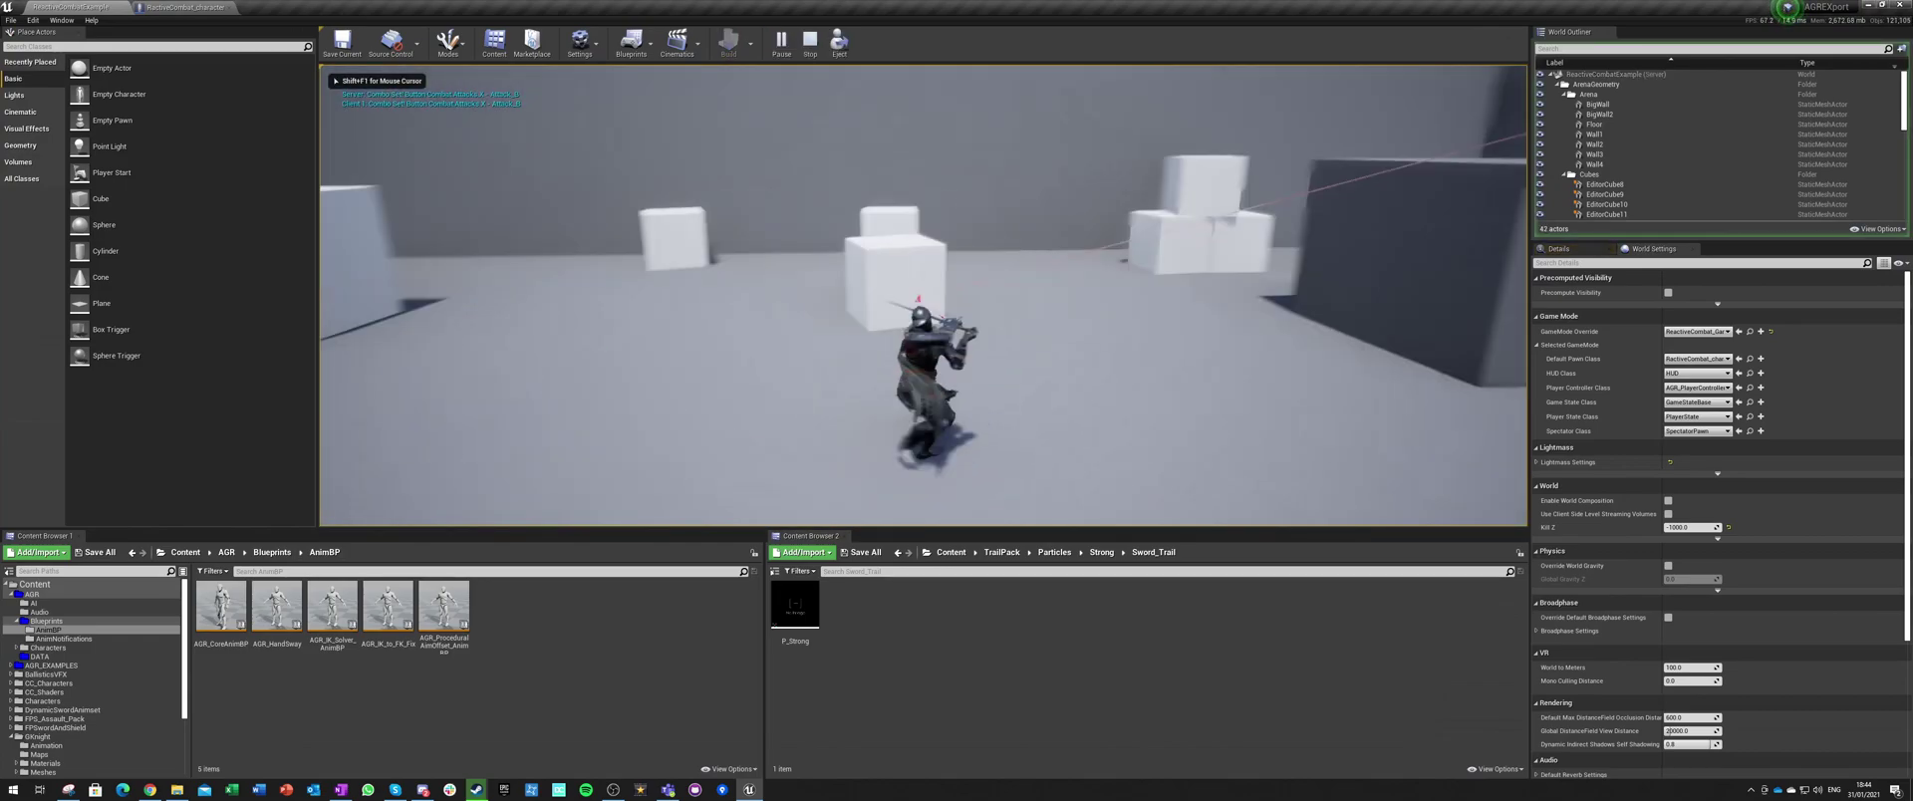
click(899, 243)
key(w)
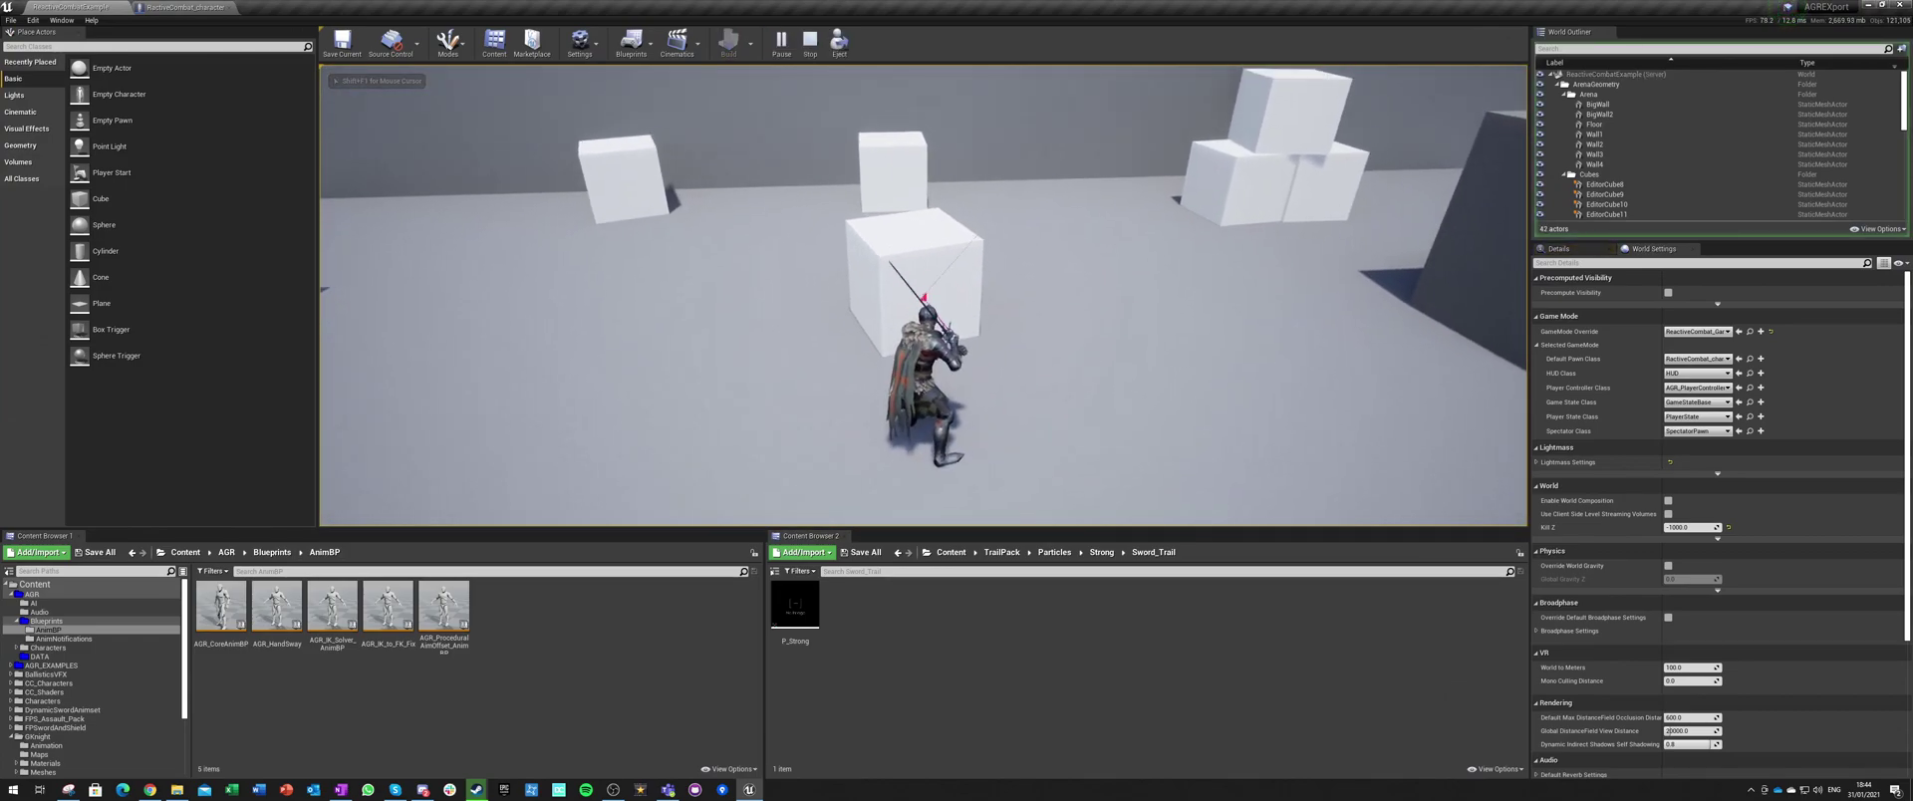
click(899, 243)
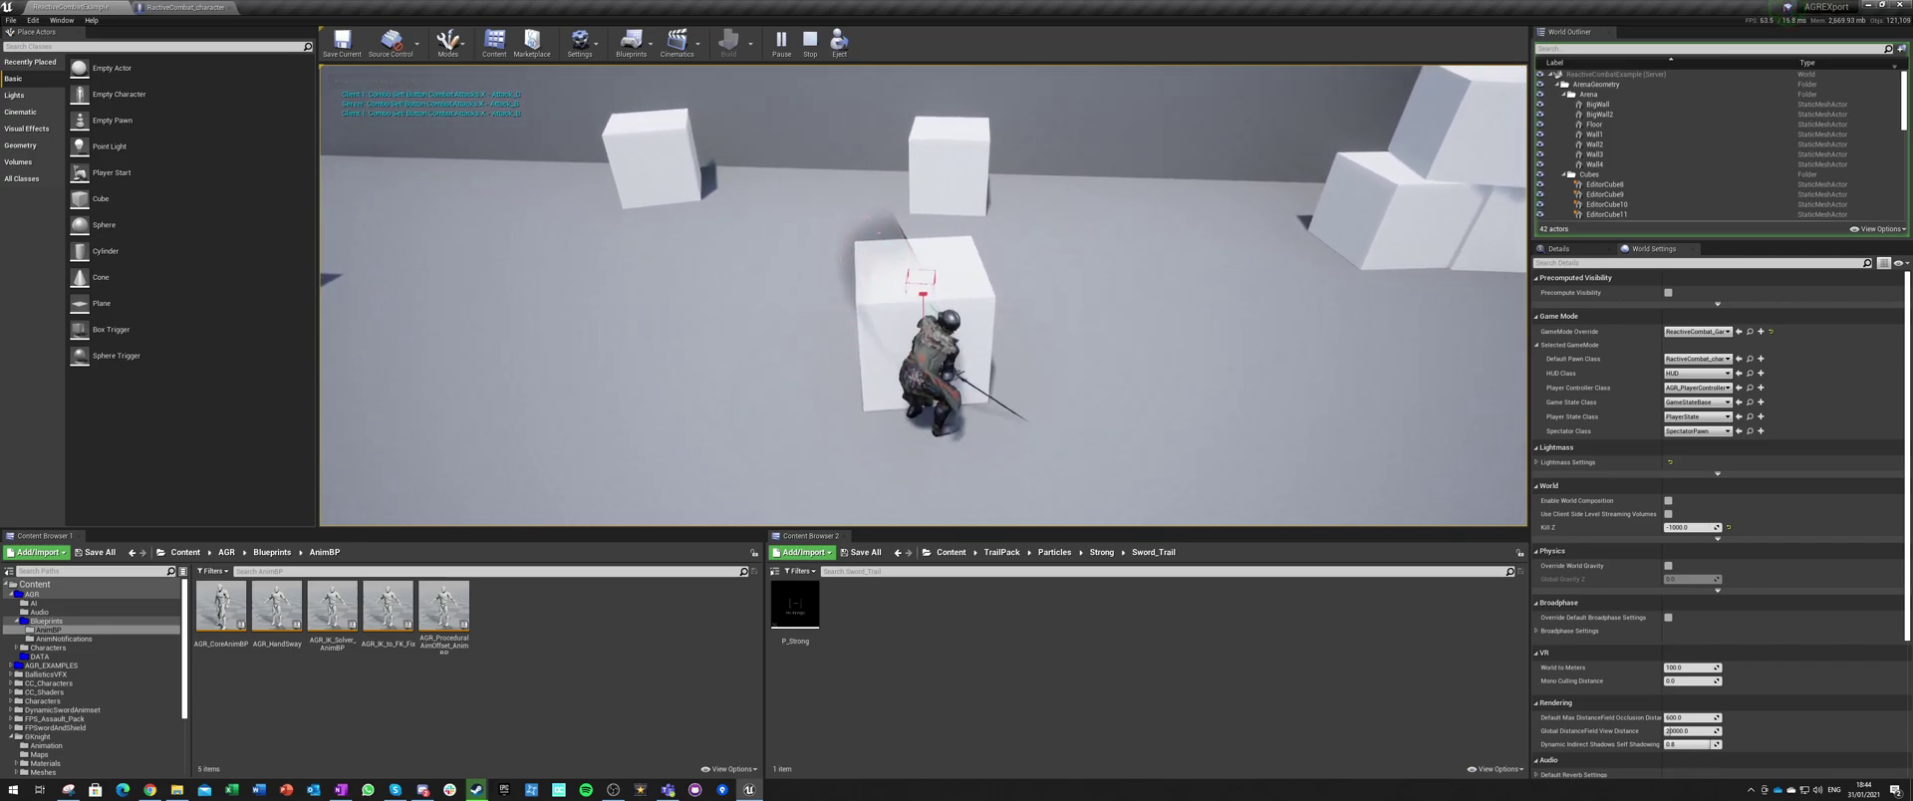
click(900, 243)
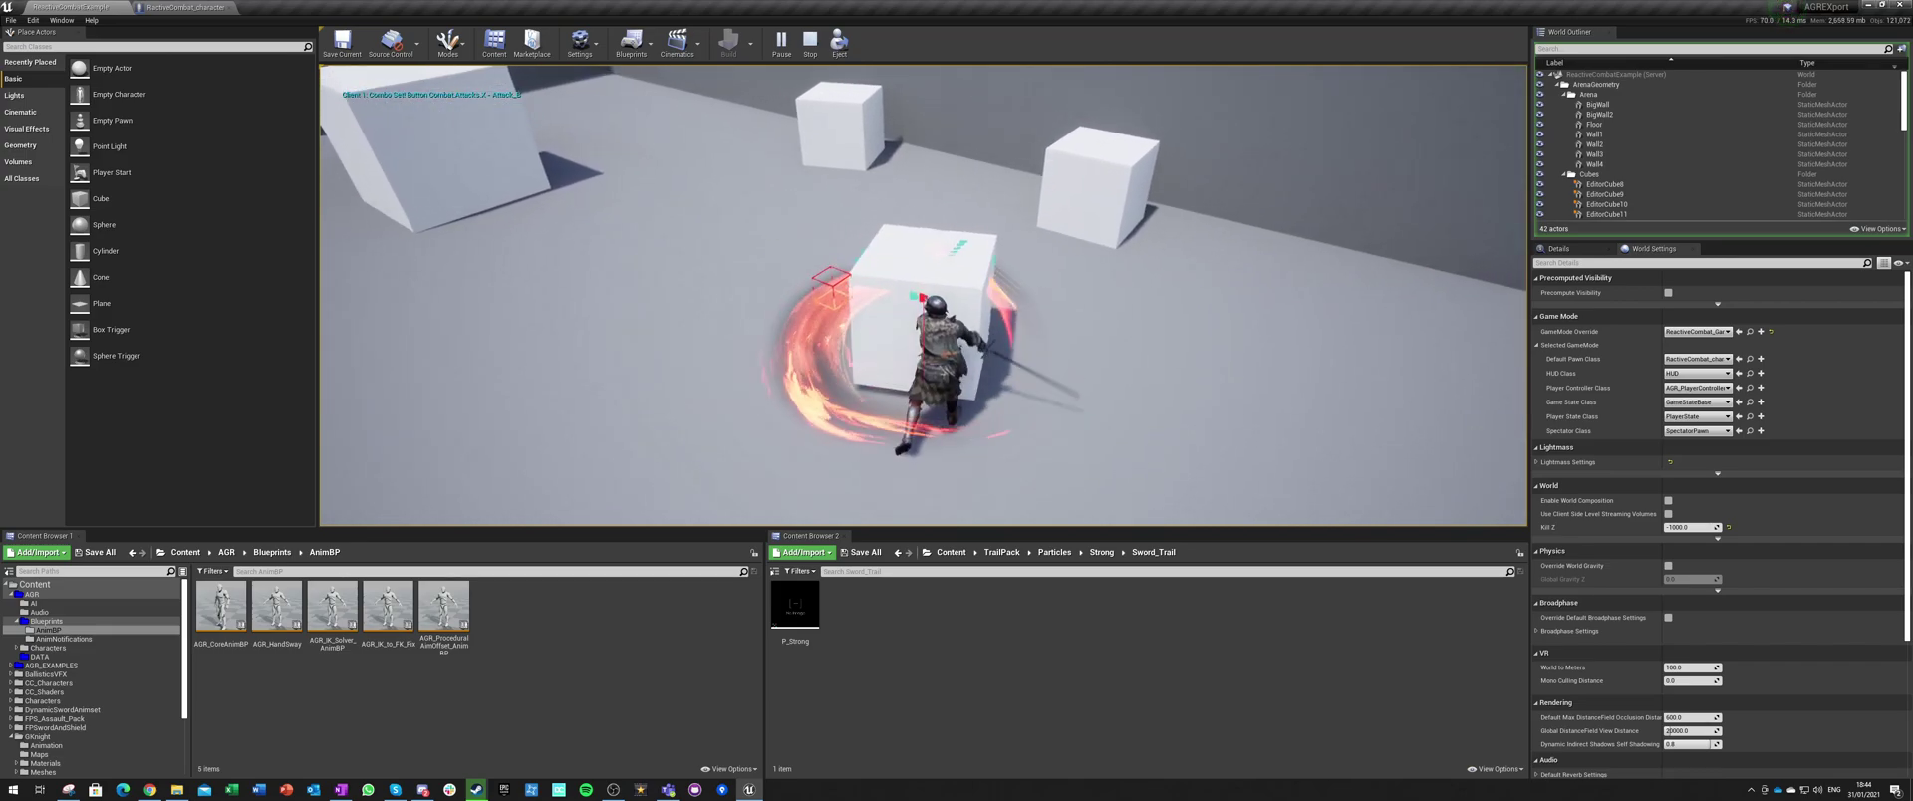
click(899, 243)
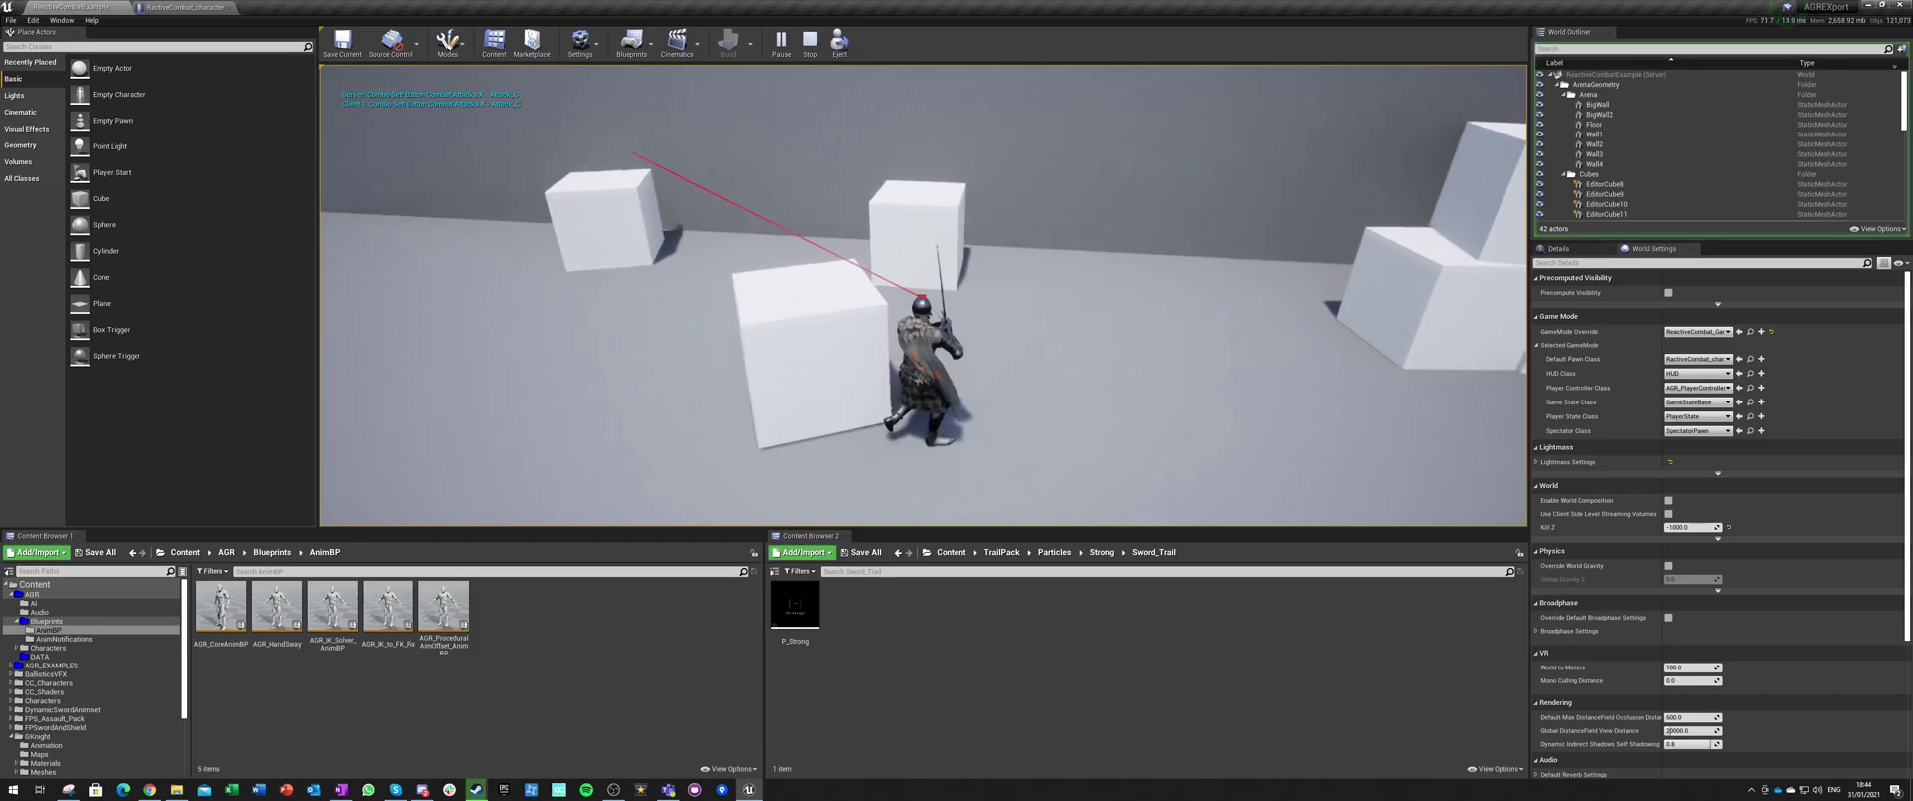
click(900, 243)
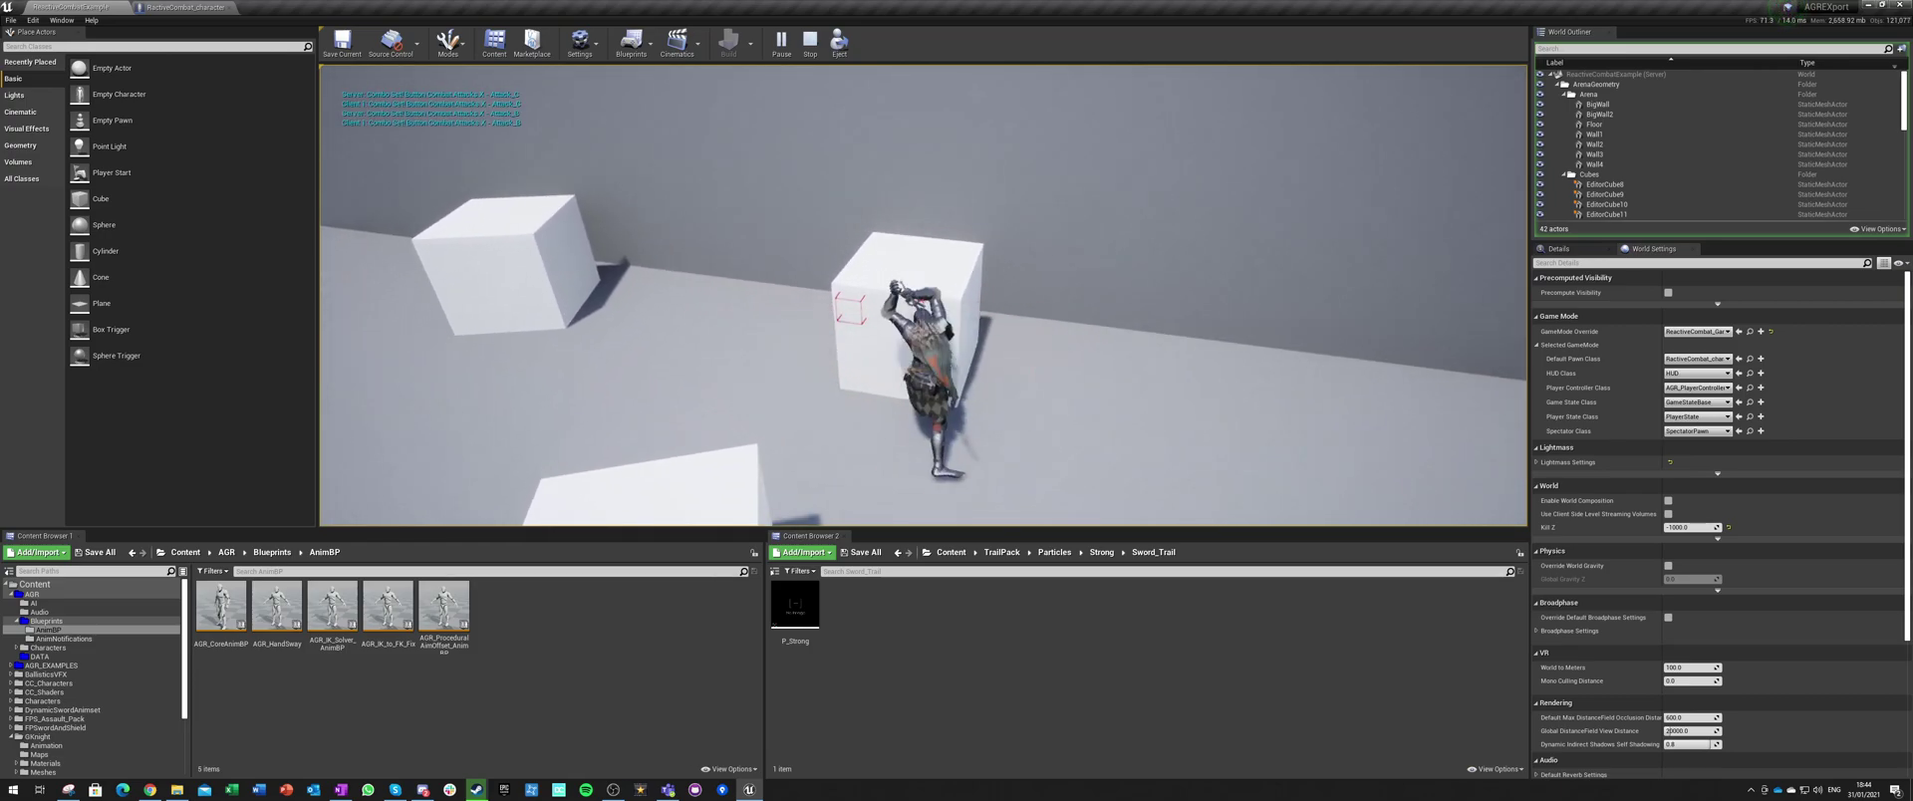
key(w)
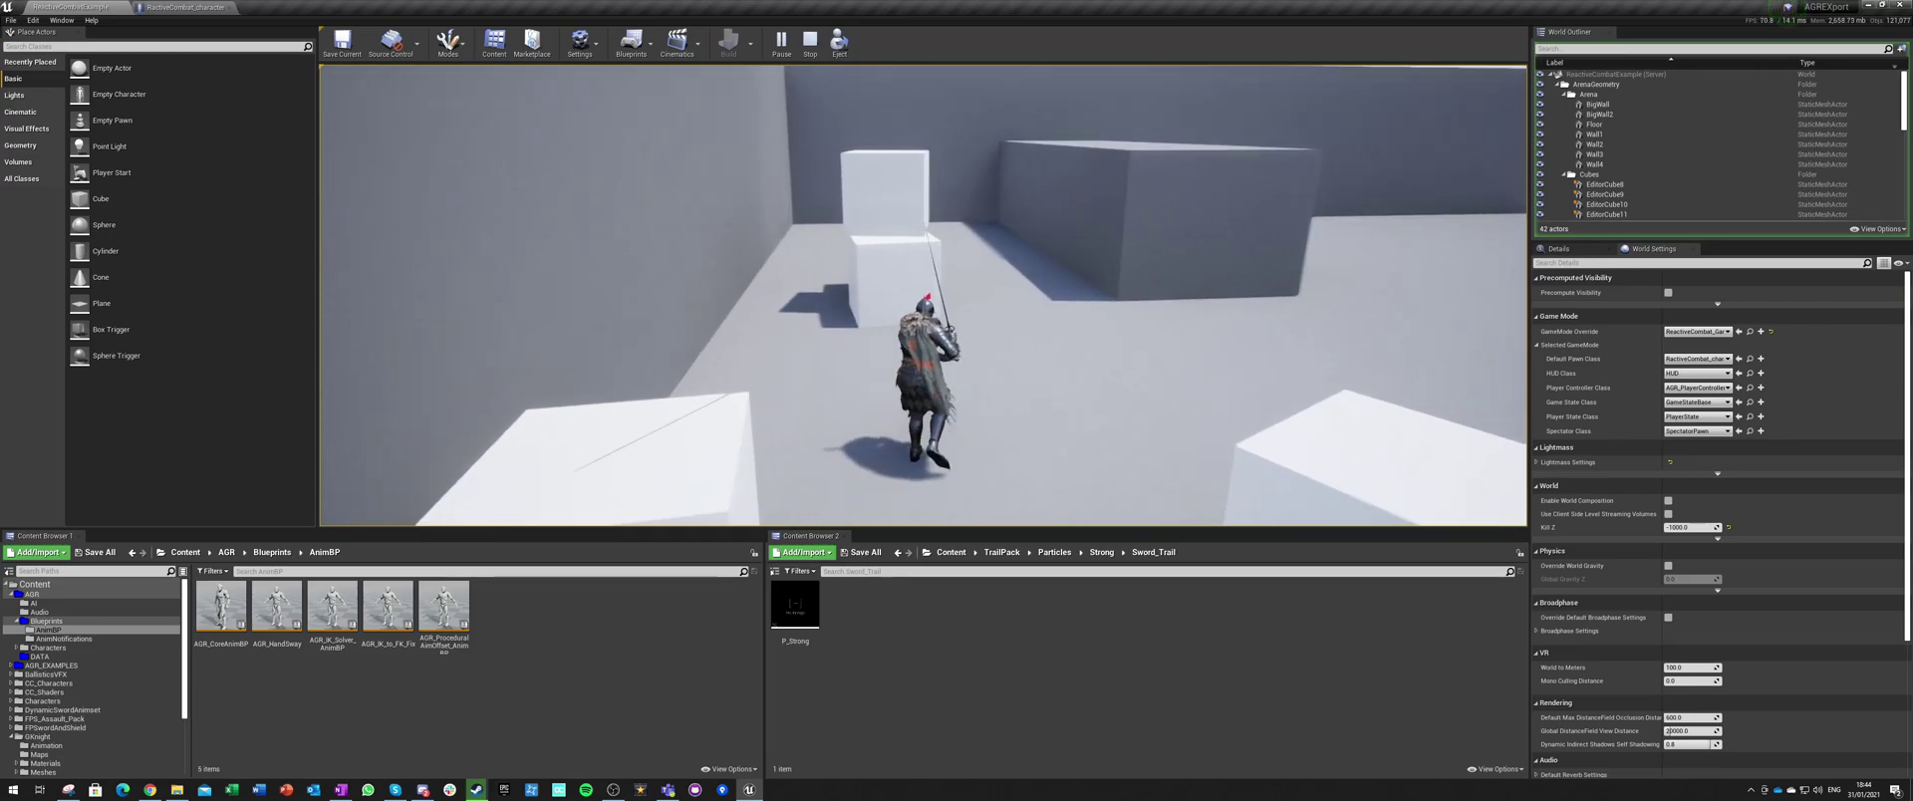
click(899, 243)
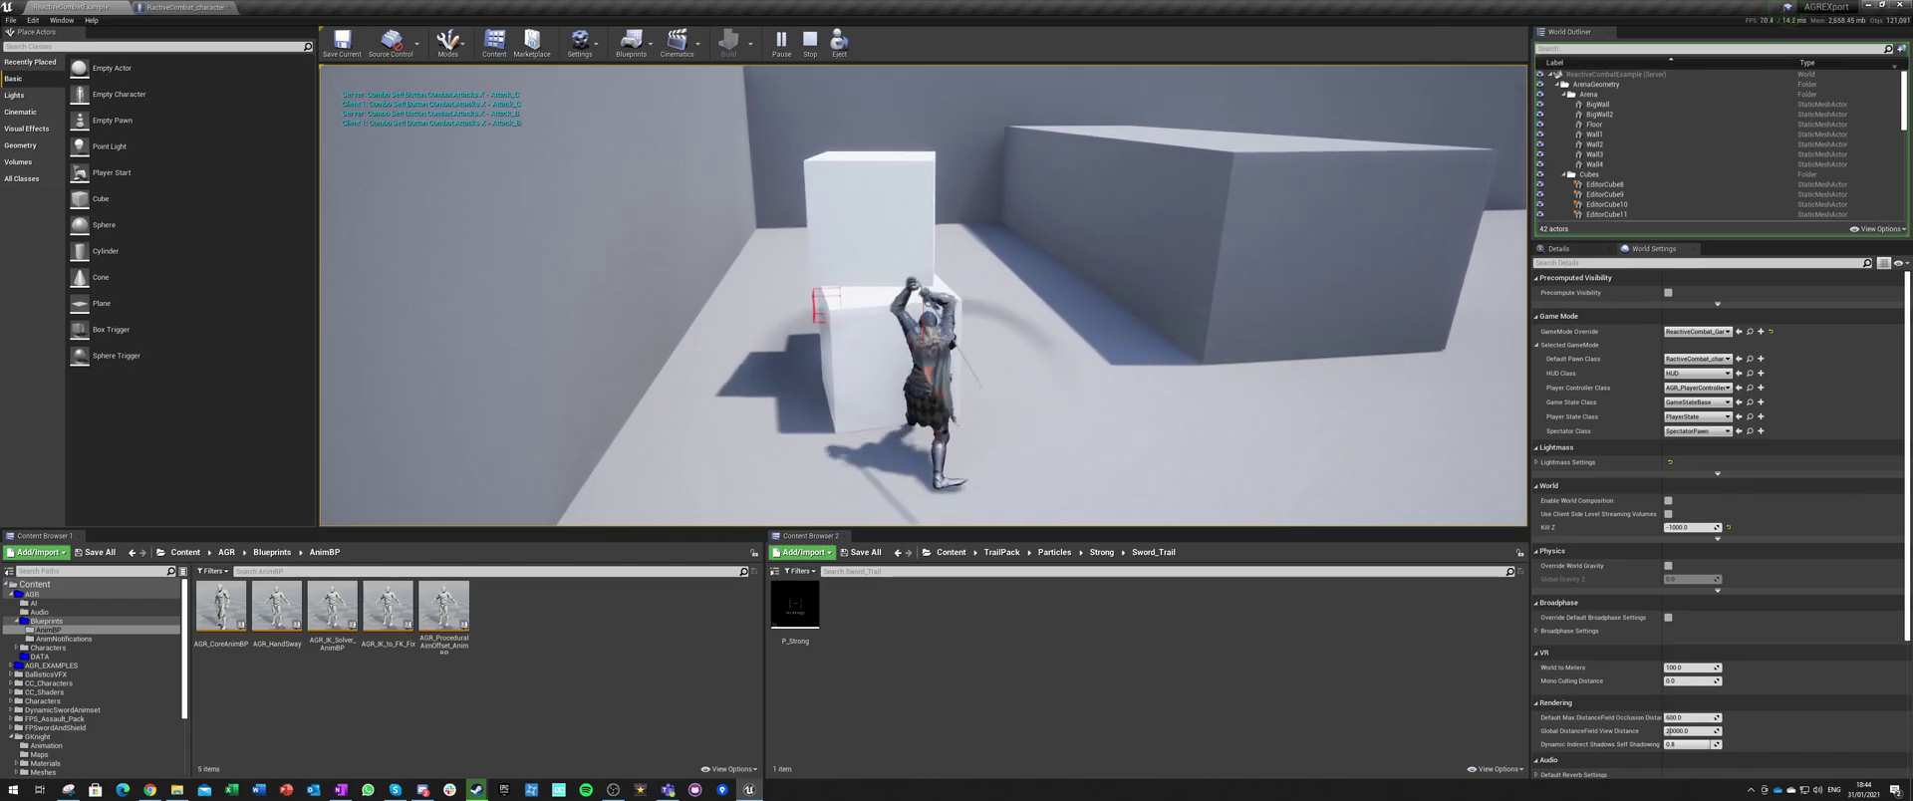
click(899, 243)
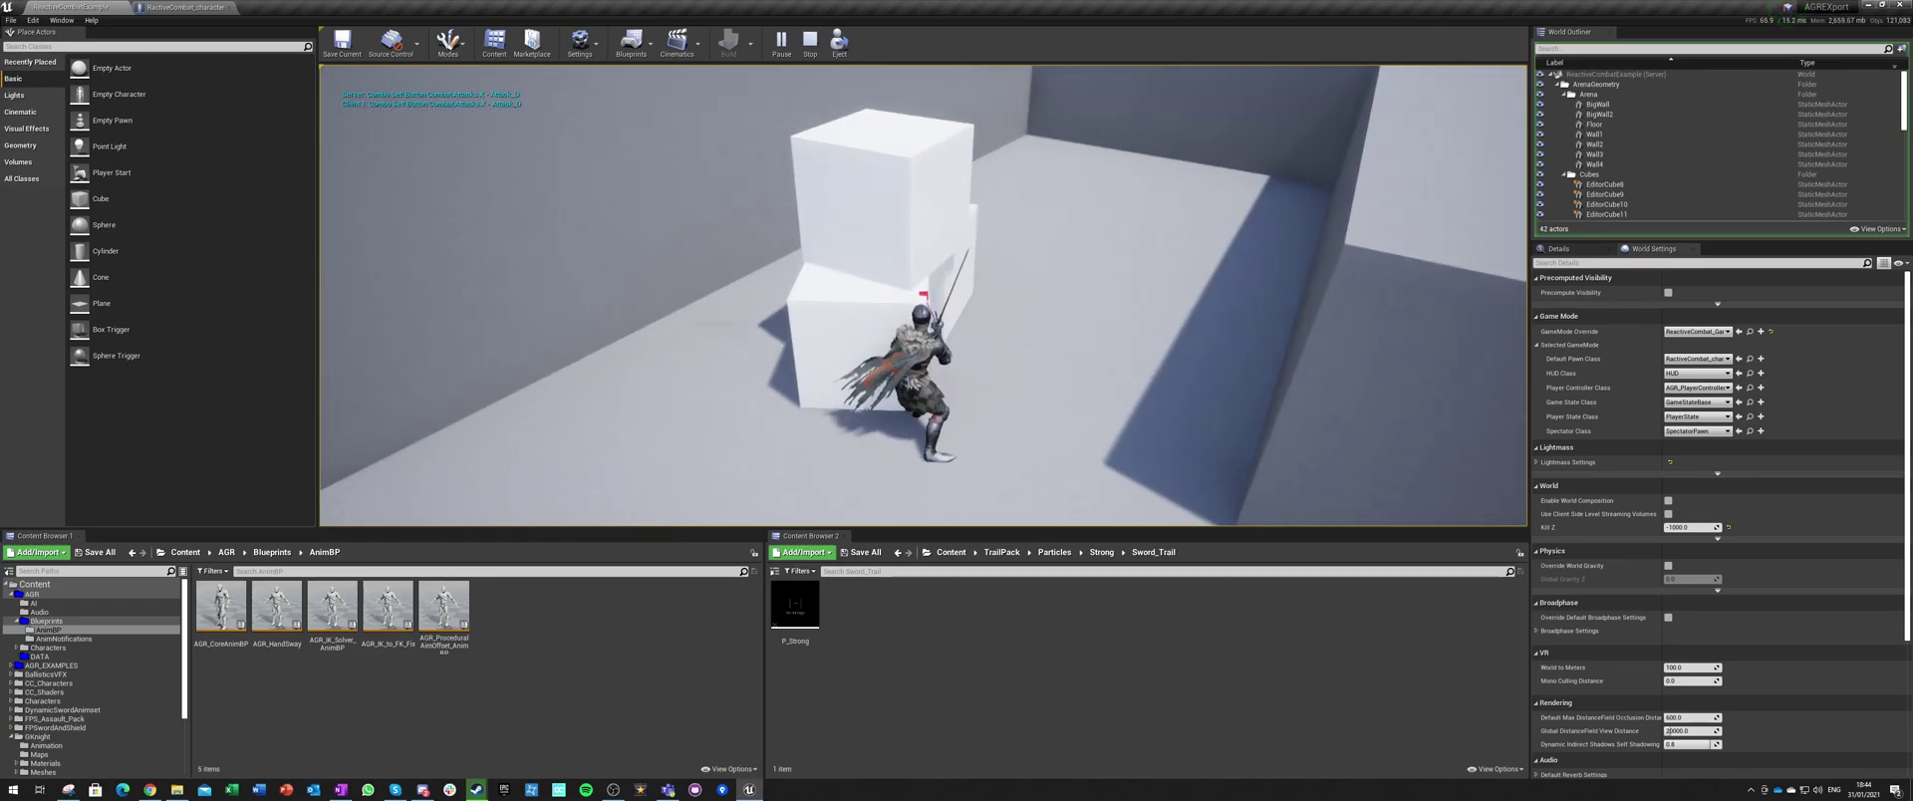
click(899, 243)
click(900, 243)
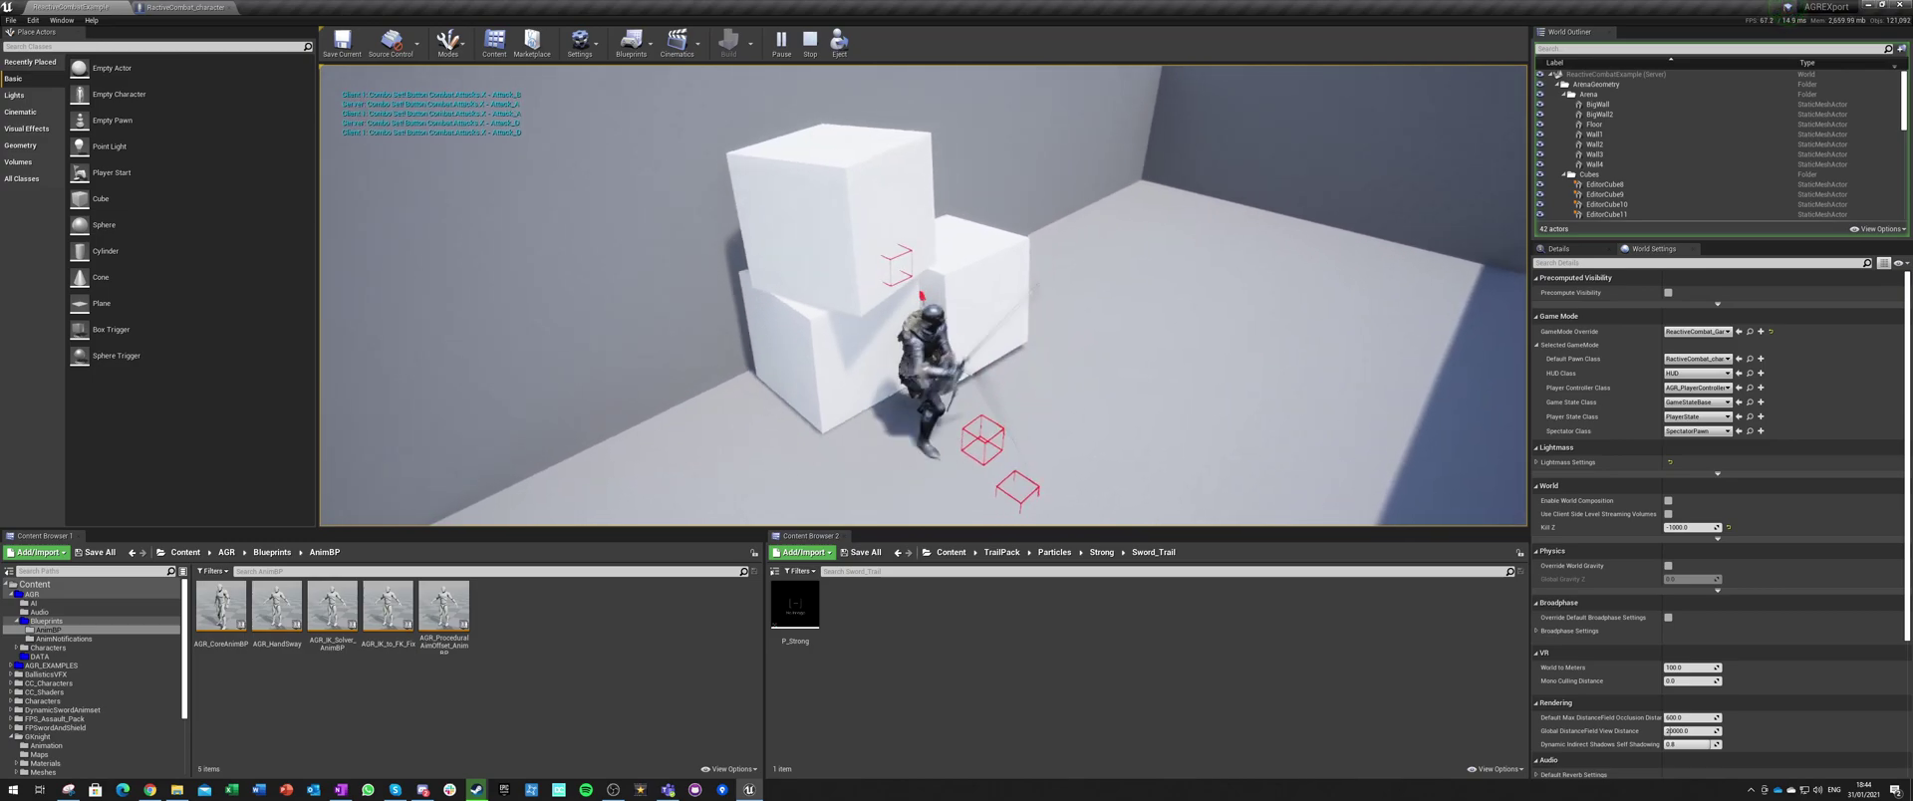
click(900, 243)
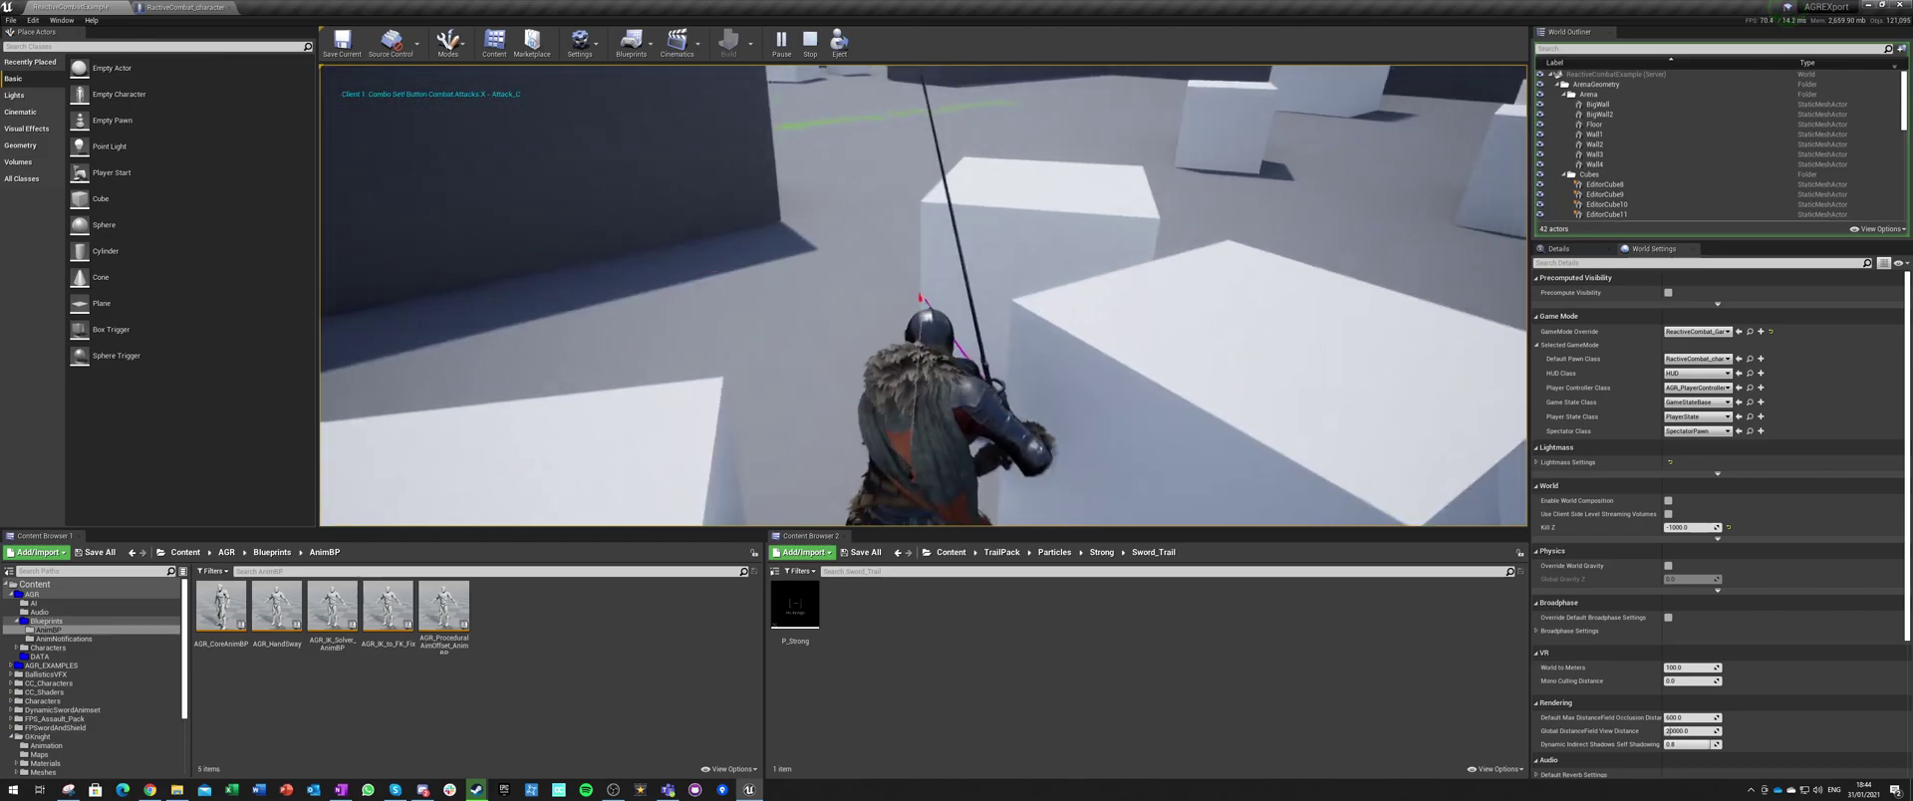
click(899, 243)
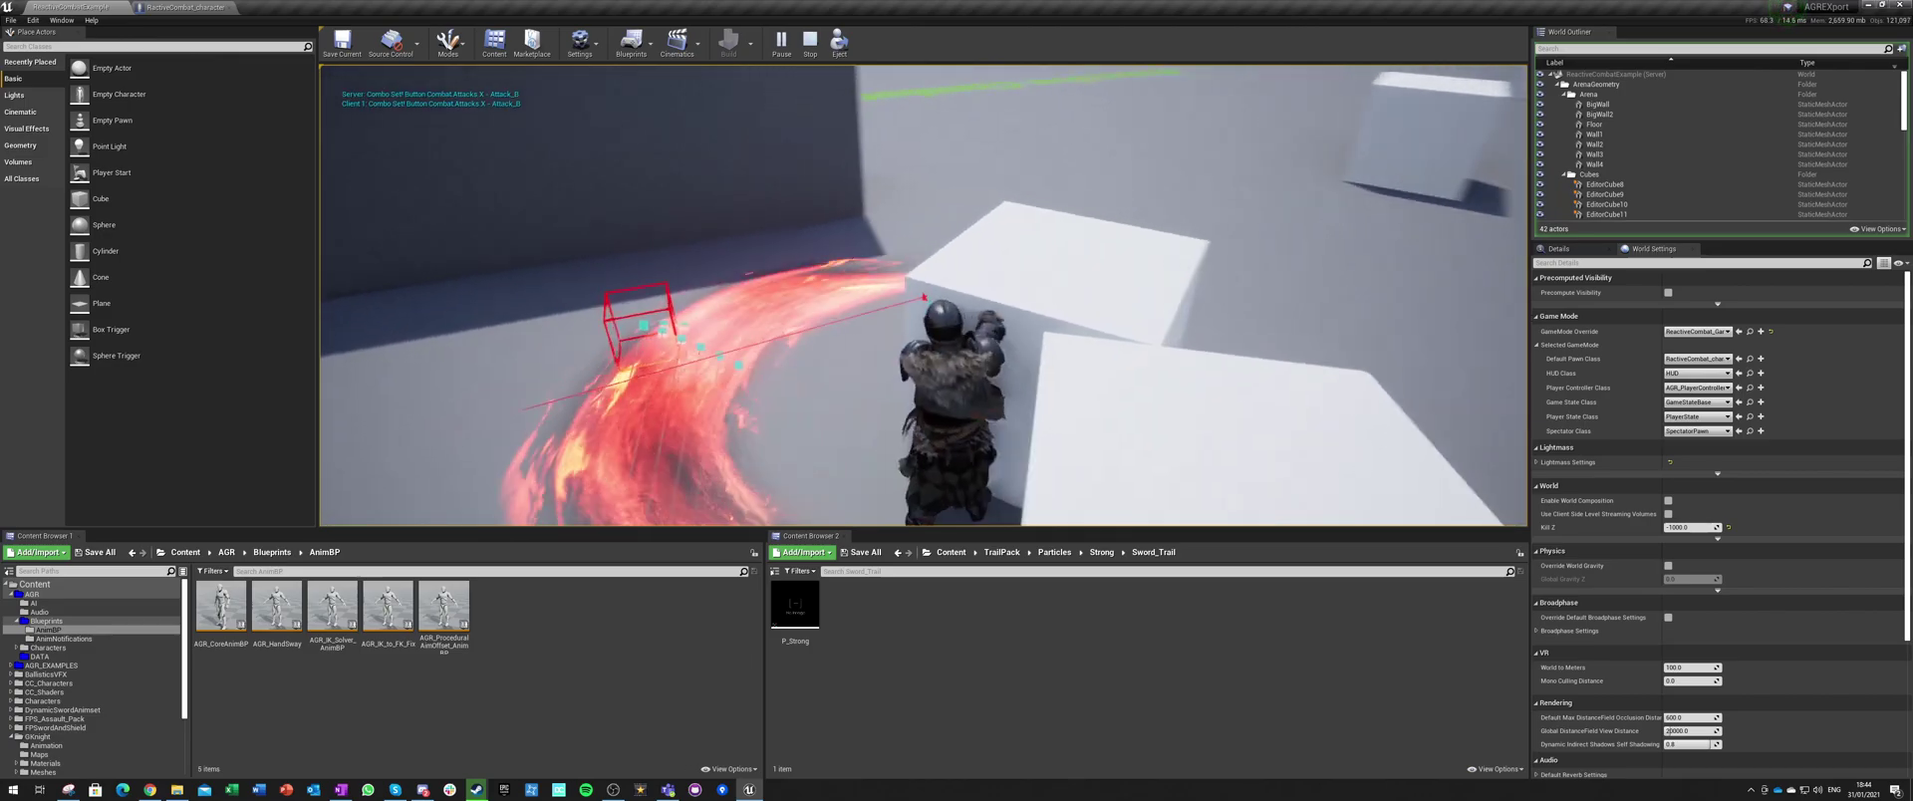